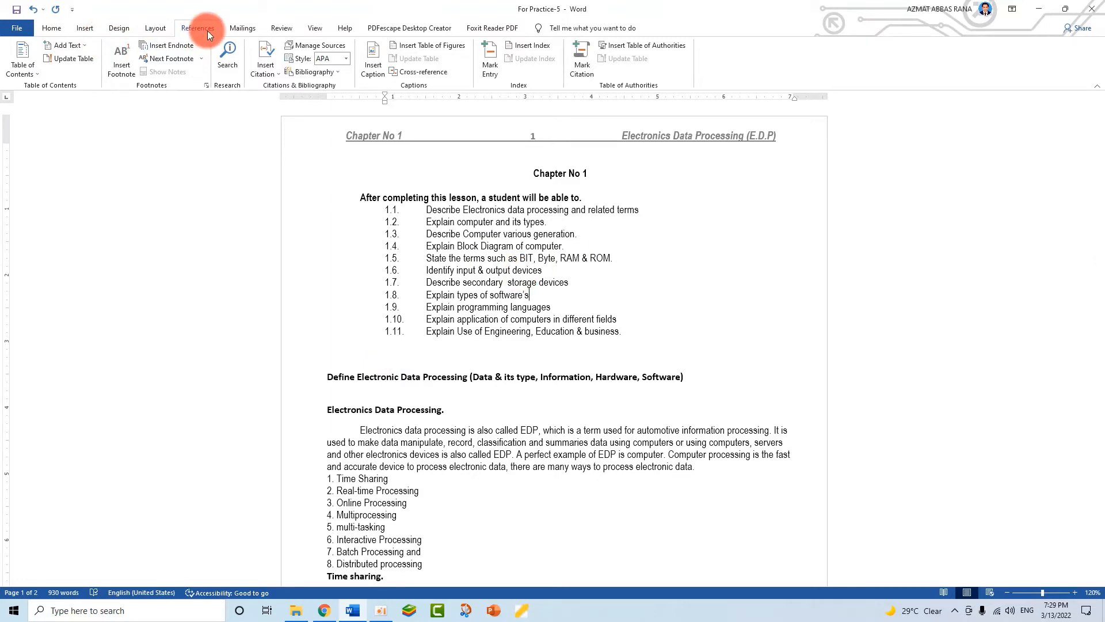
- Scroll through the opening headings and objectives list to position the cursor
left_click(578, 375)
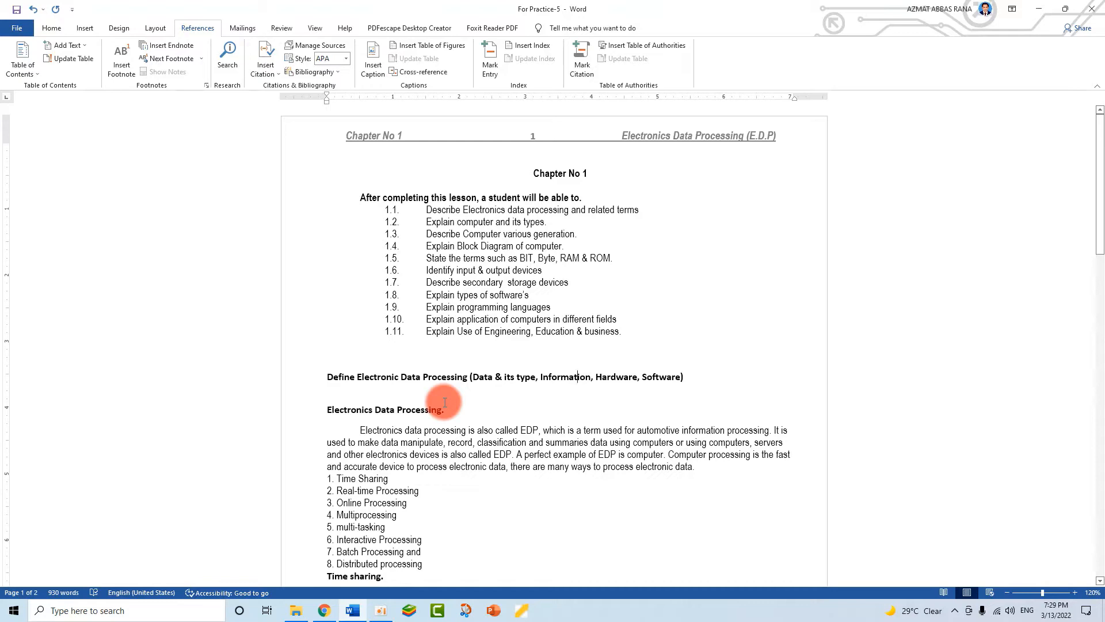
scroll(445, 402, "down", 5)
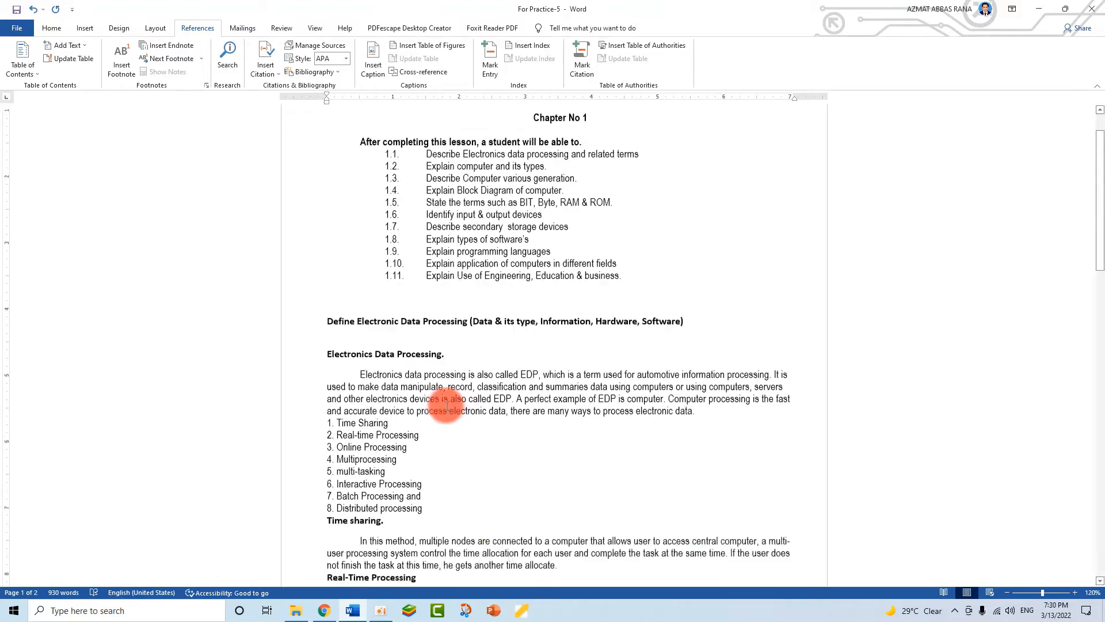
scroll(403, 406, "up", 5)
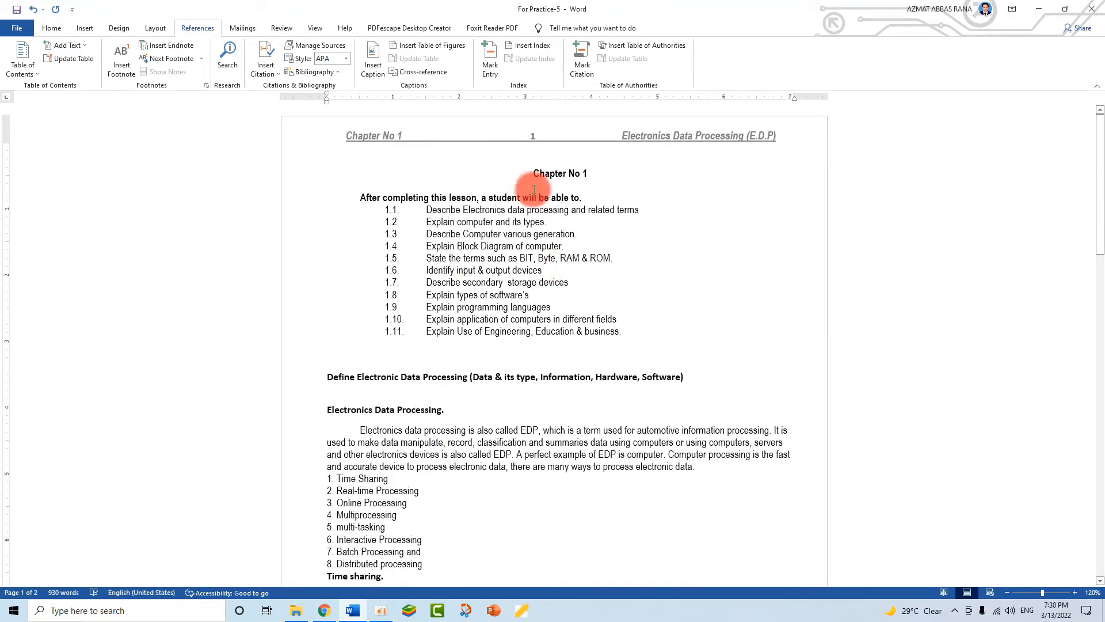
scroll(503, 377, "down", 10)
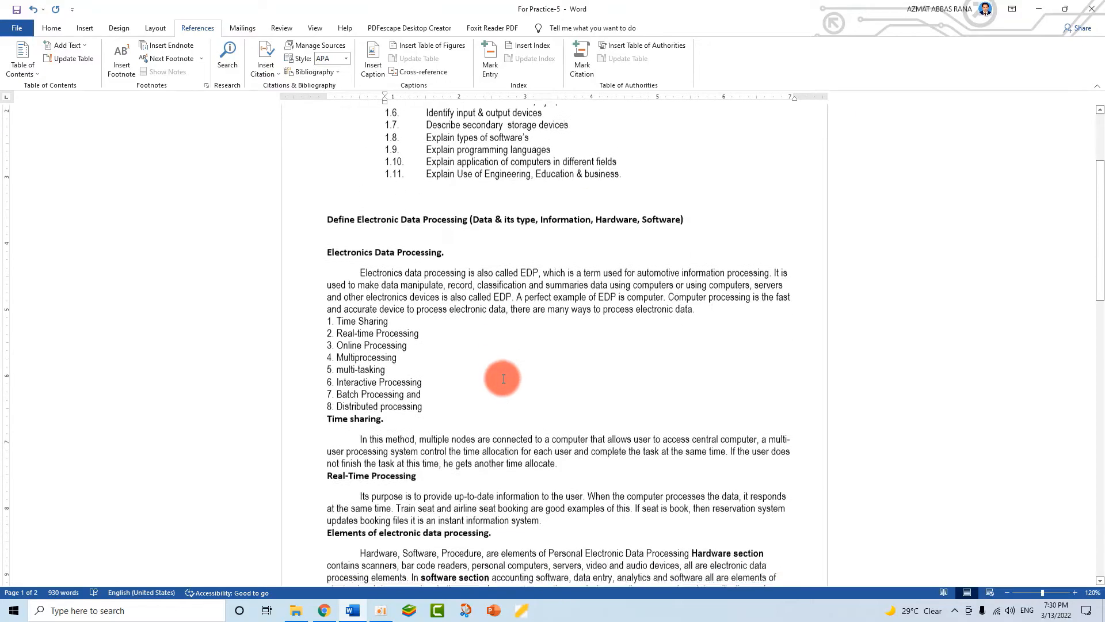
scroll(503, 383, "down", 18)
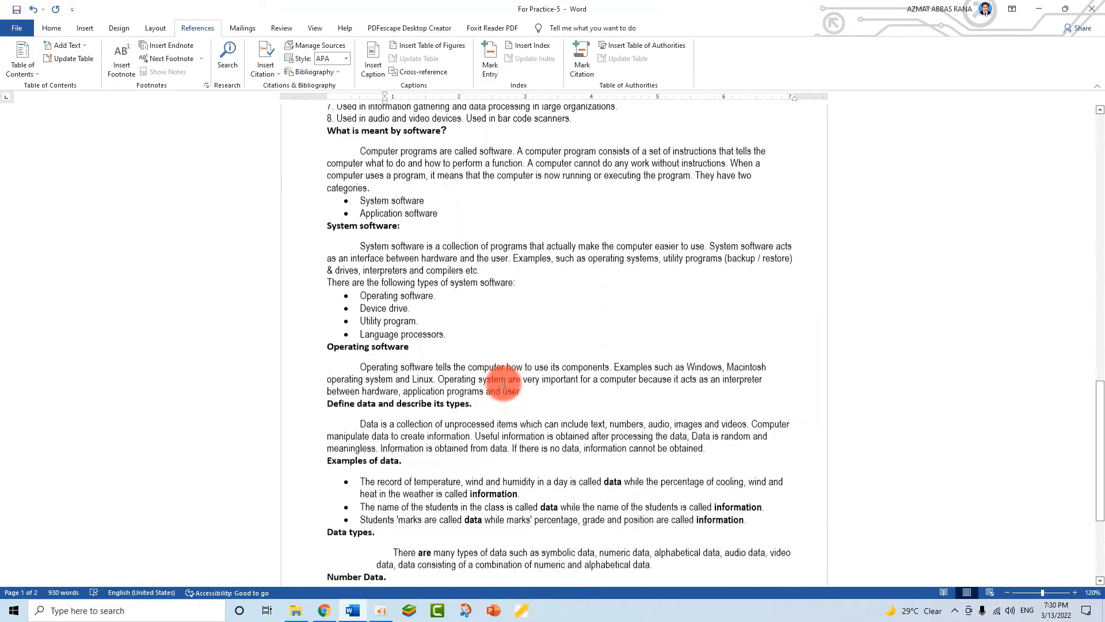
scroll(503, 381, "up", 20)
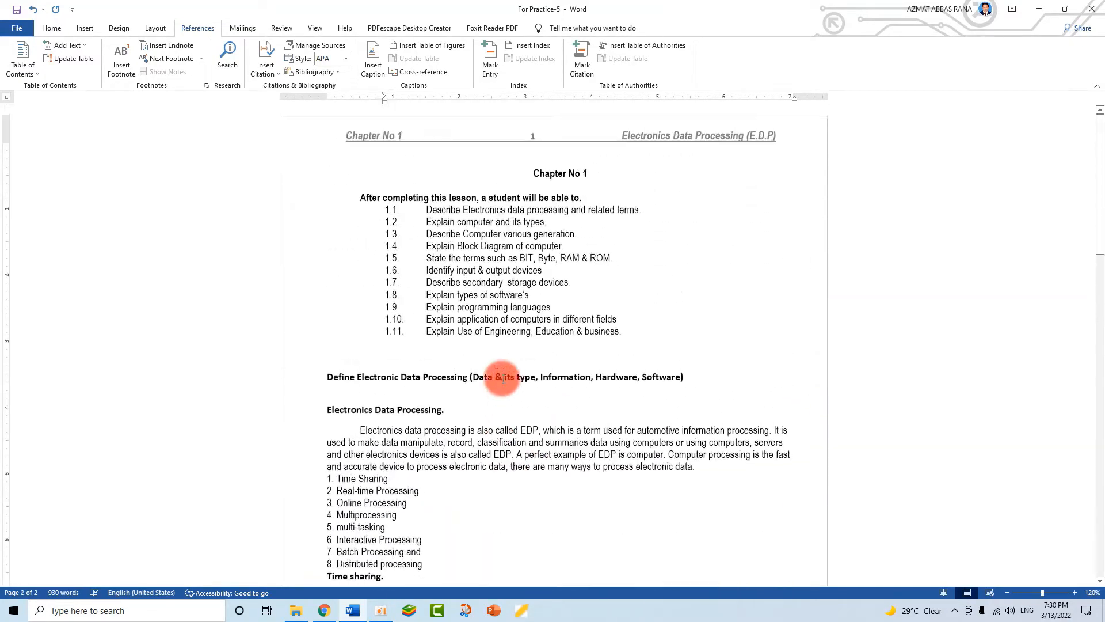
left_click(472, 355)
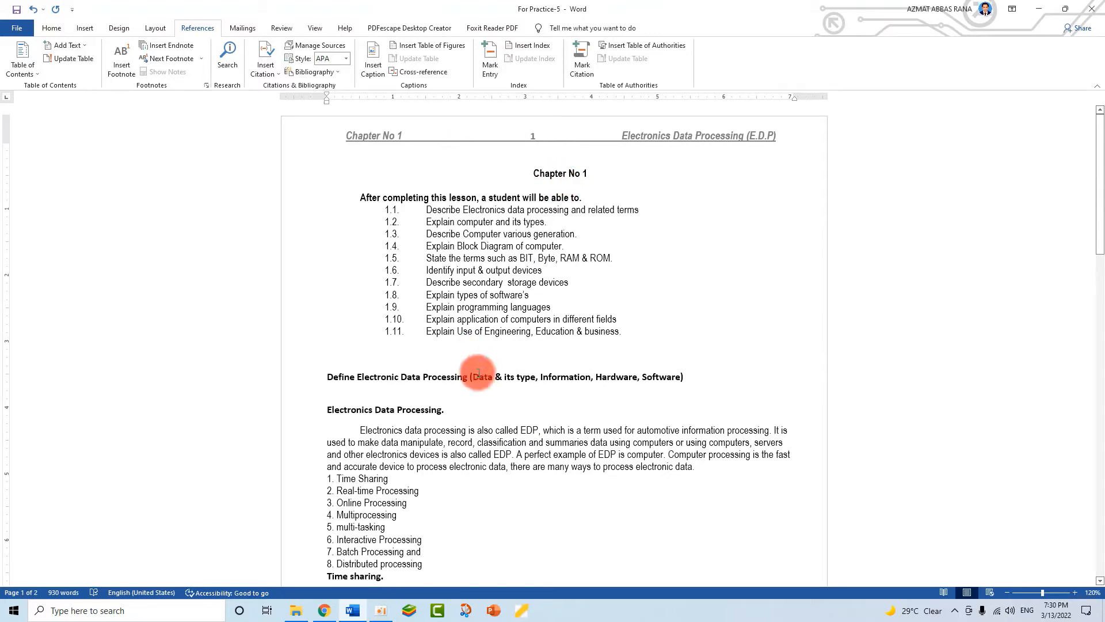
scroll(468, 395, "down", 3)
- Try inserting an automatic table of contents, then delete the empty block it created
left_click(396, 311)
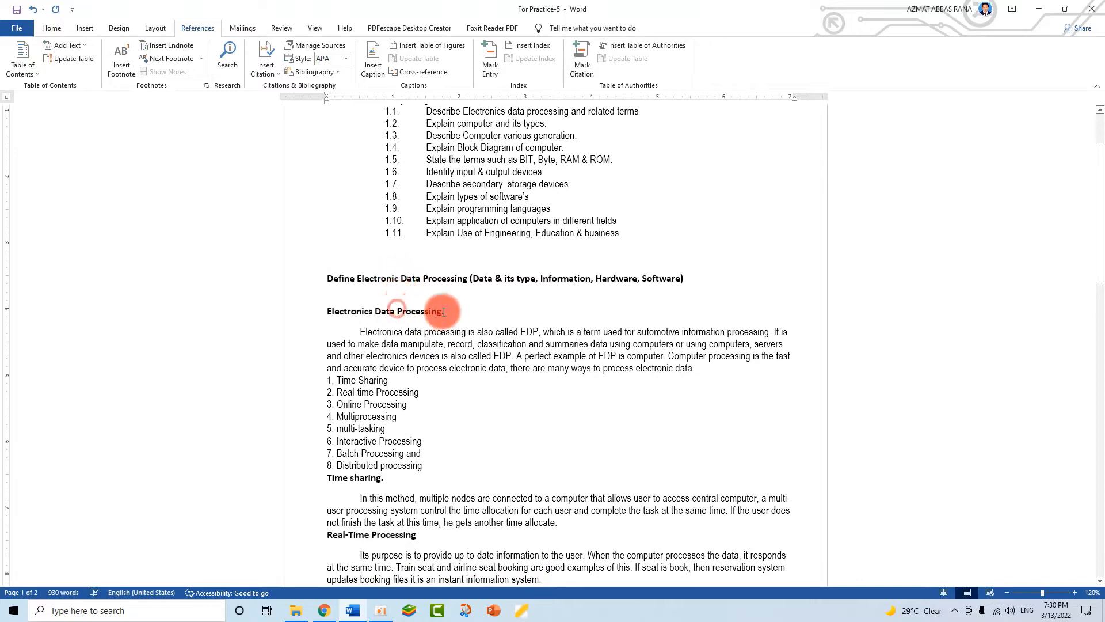
scroll(403, 288, "up", 3)
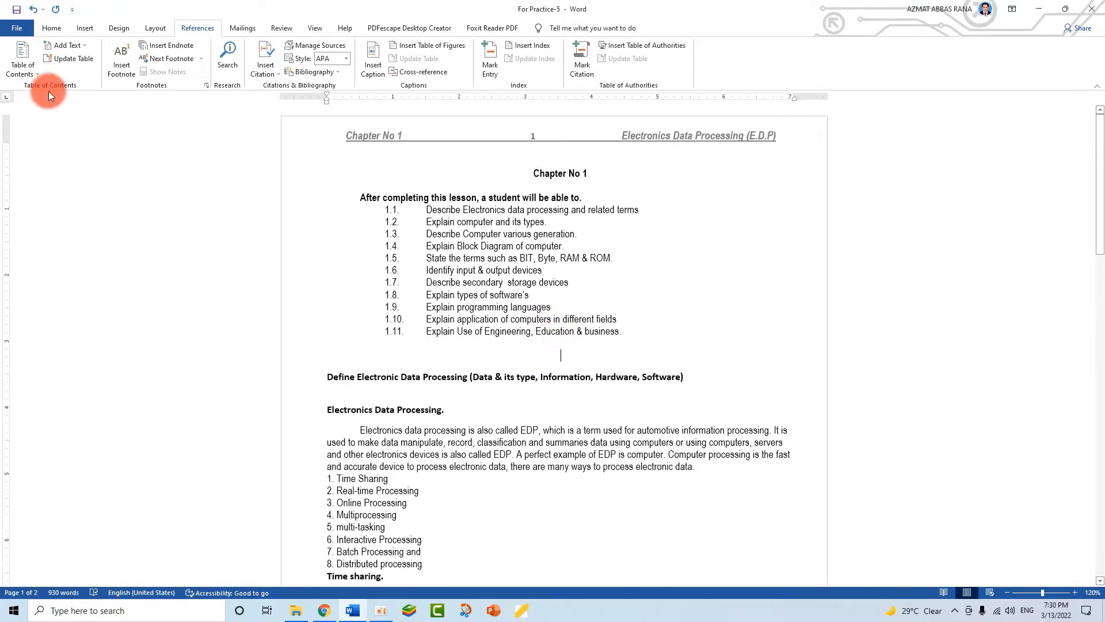
left_click(26, 74)
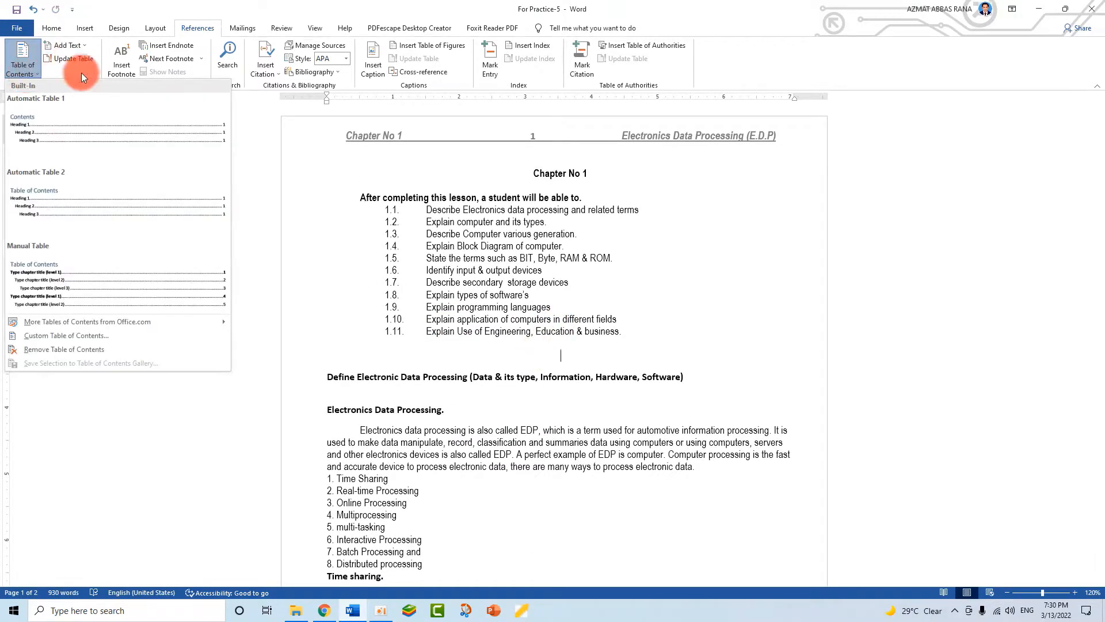
left_click(39, 120)
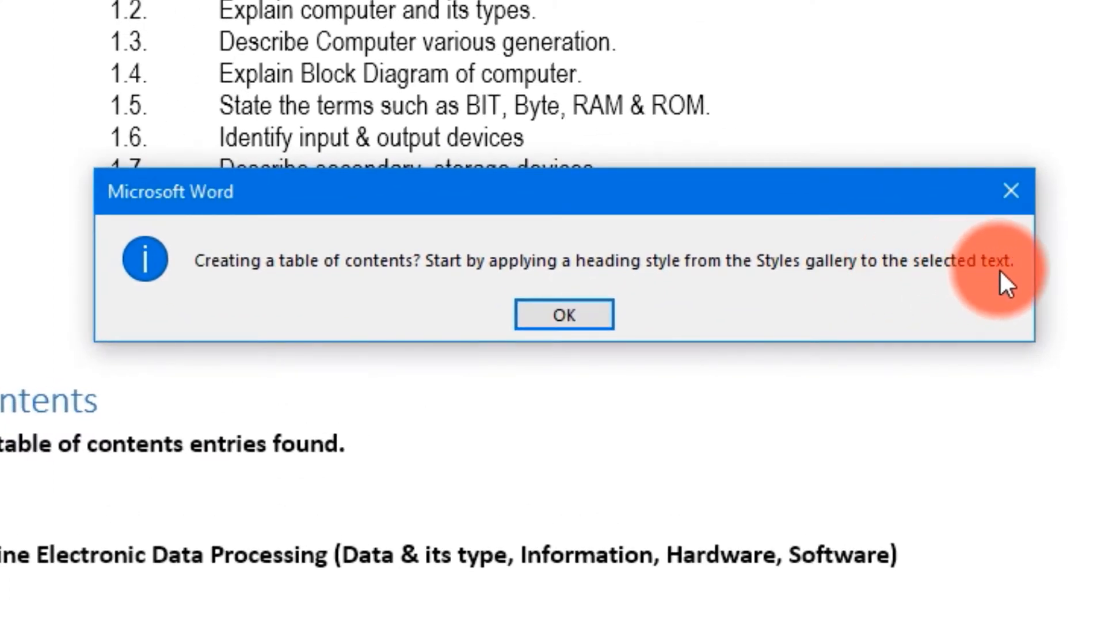
left_click(1011, 191)
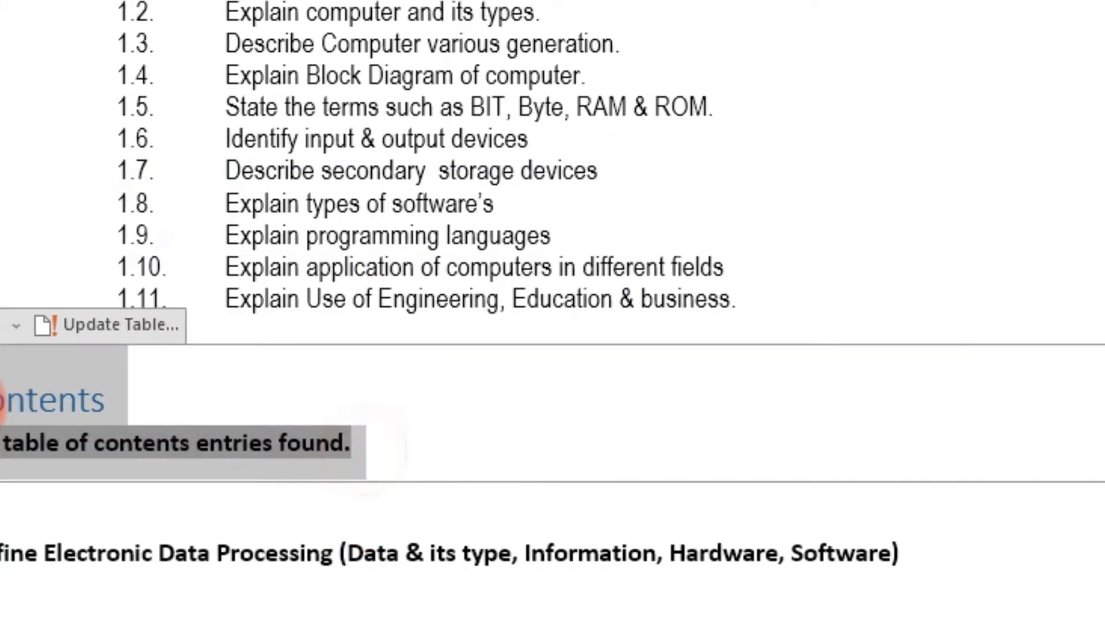
key("Delete")
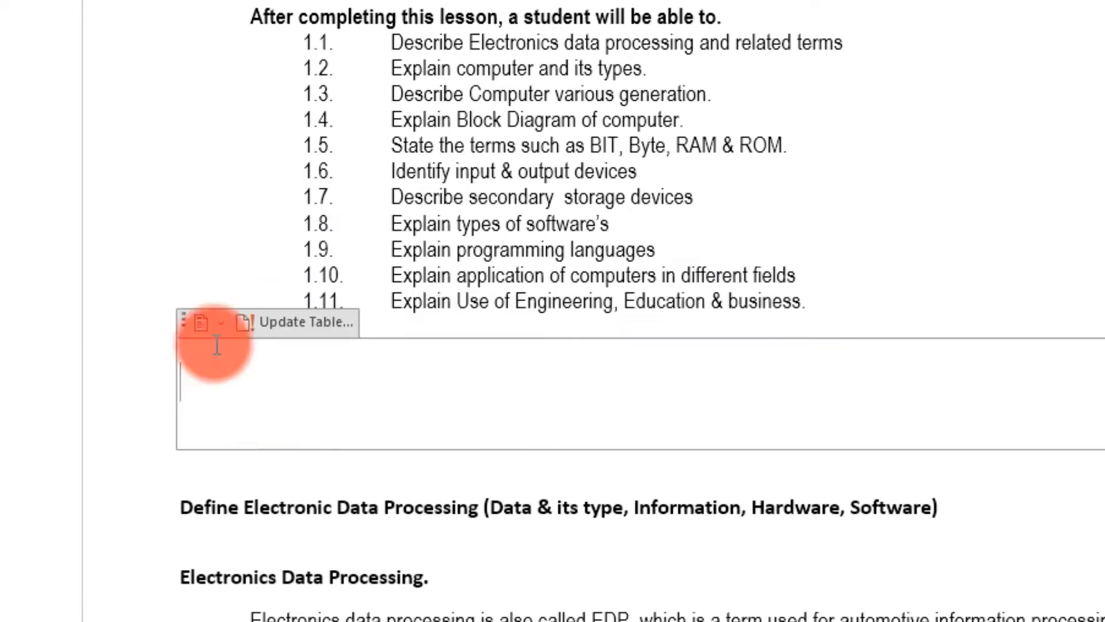
left_click(221, 323)
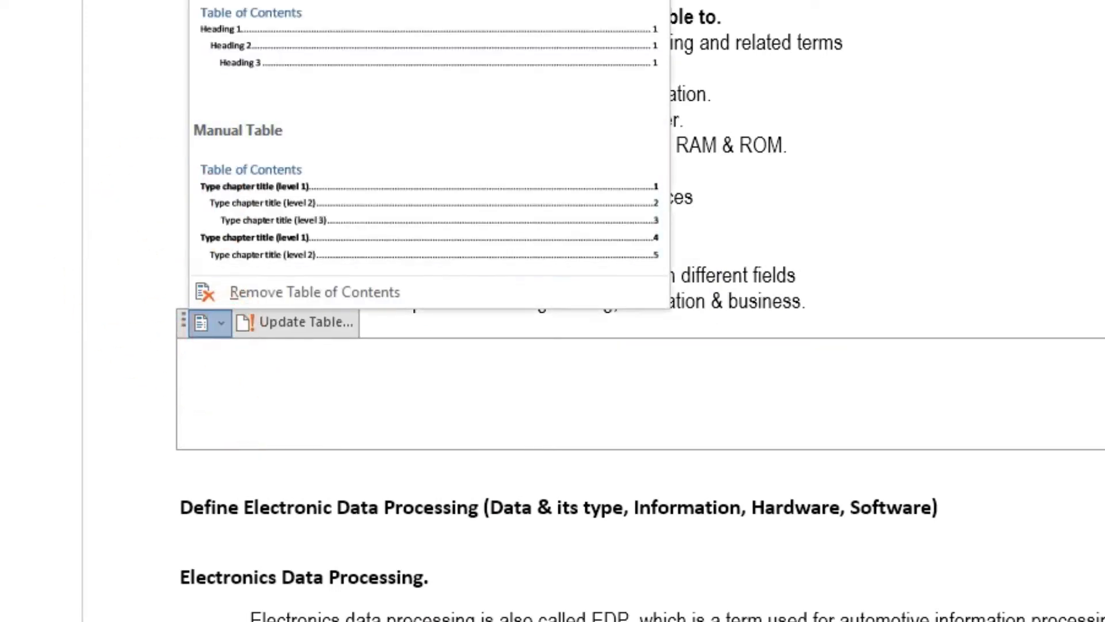
key("Escape")
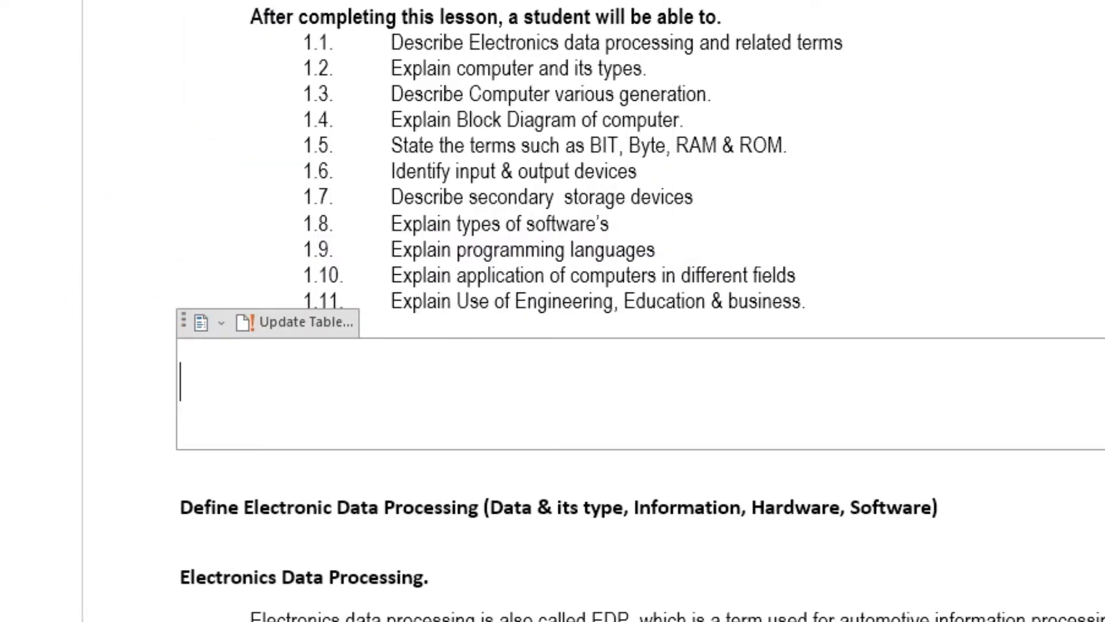
key("BackSpace")
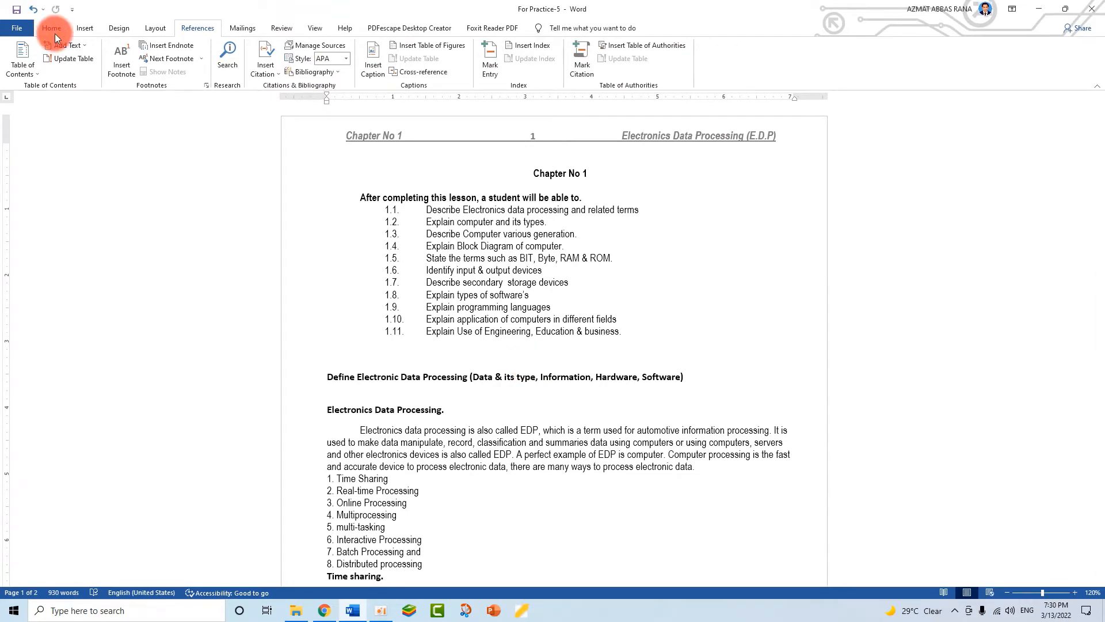
- Apply Heading 1 to the Define Electronic Data Processing heading and pick up its format with Format Painter
left_click(53, 29)
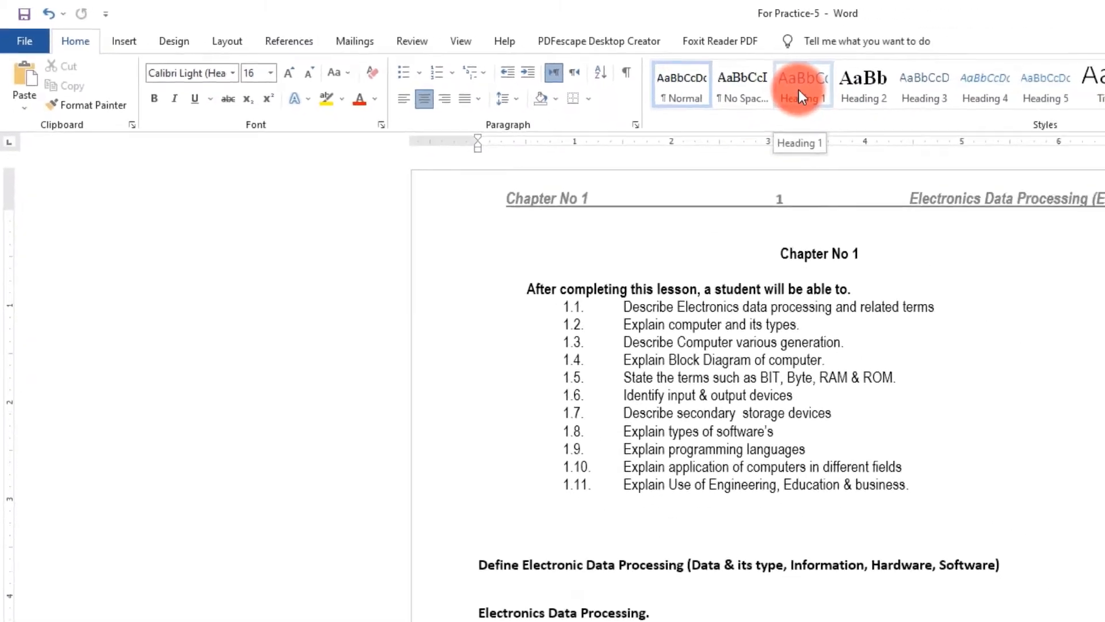
left_click(724, 565)
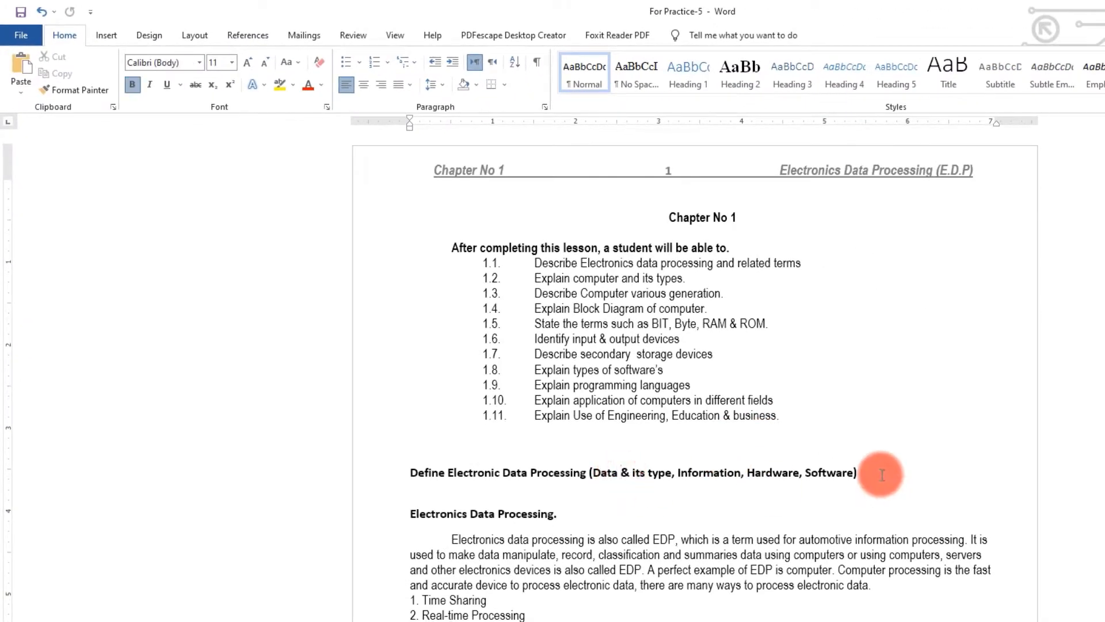
left_click_drag(882, 474, 407, 472)
left_click(686, 81)
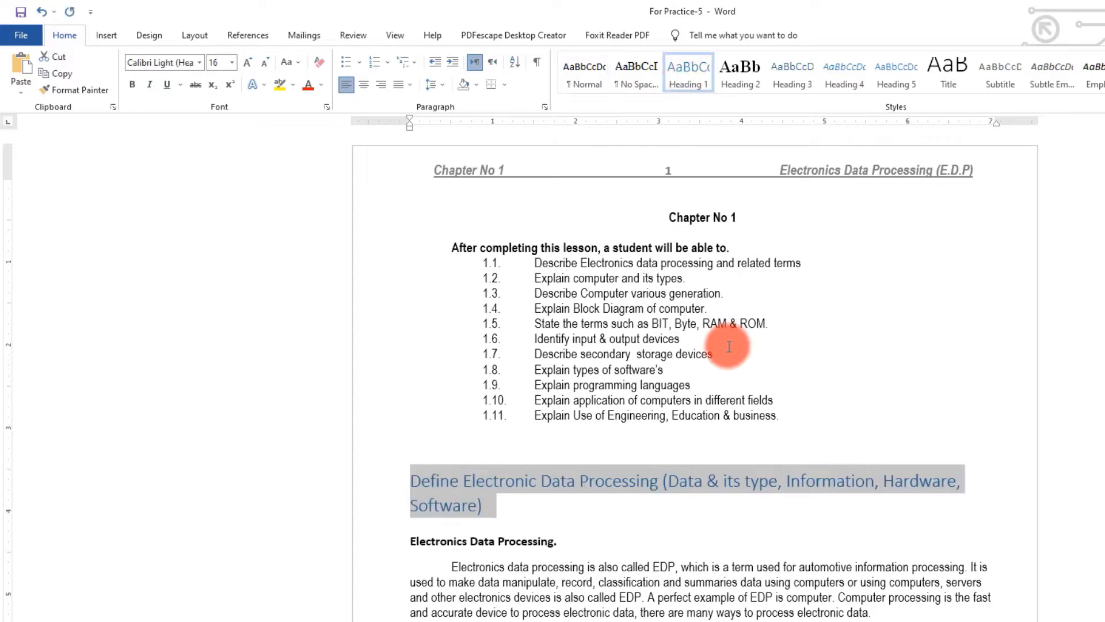
scroll(524, 532, "down", 3)
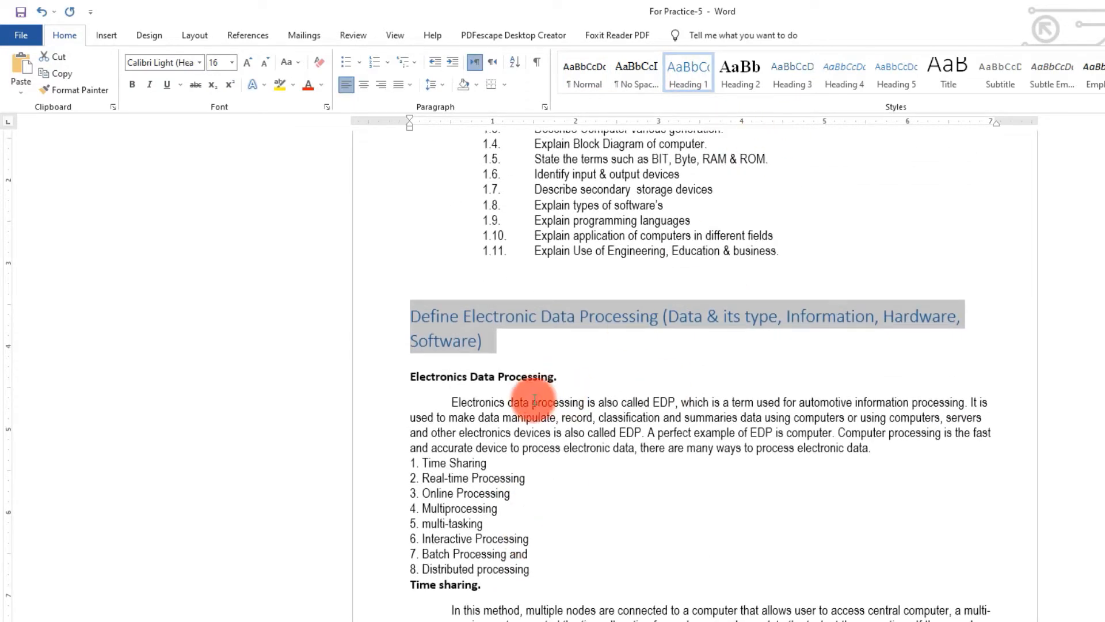
left_click(555, 316)
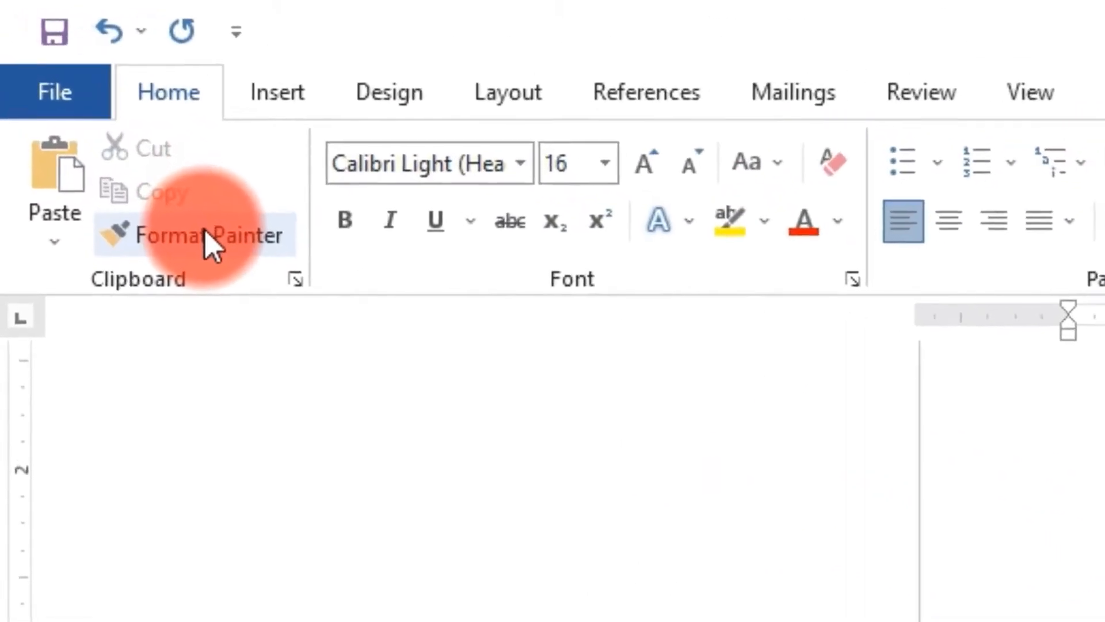
left_click(209, 236)
left_click(606, 338)
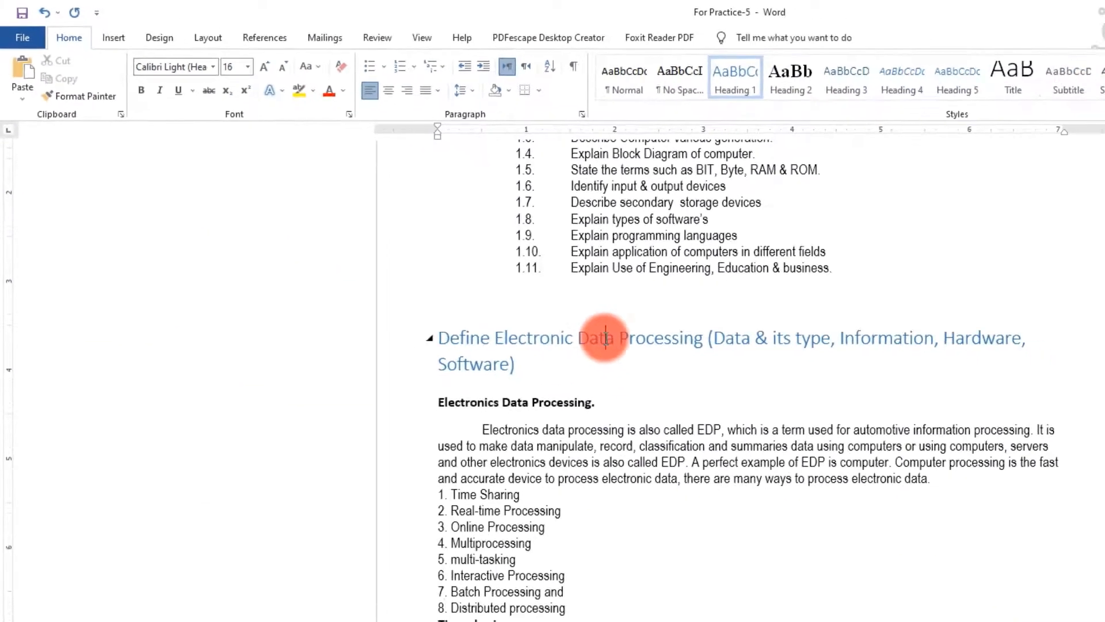
left_click(95, 92)
left_click_drag(580, 389, 425, 390)
scroll(505, 493, "down", 3)
left_click_drag(504, 455, 426, 455)
left_click_drag(562, 534, 426, 536)
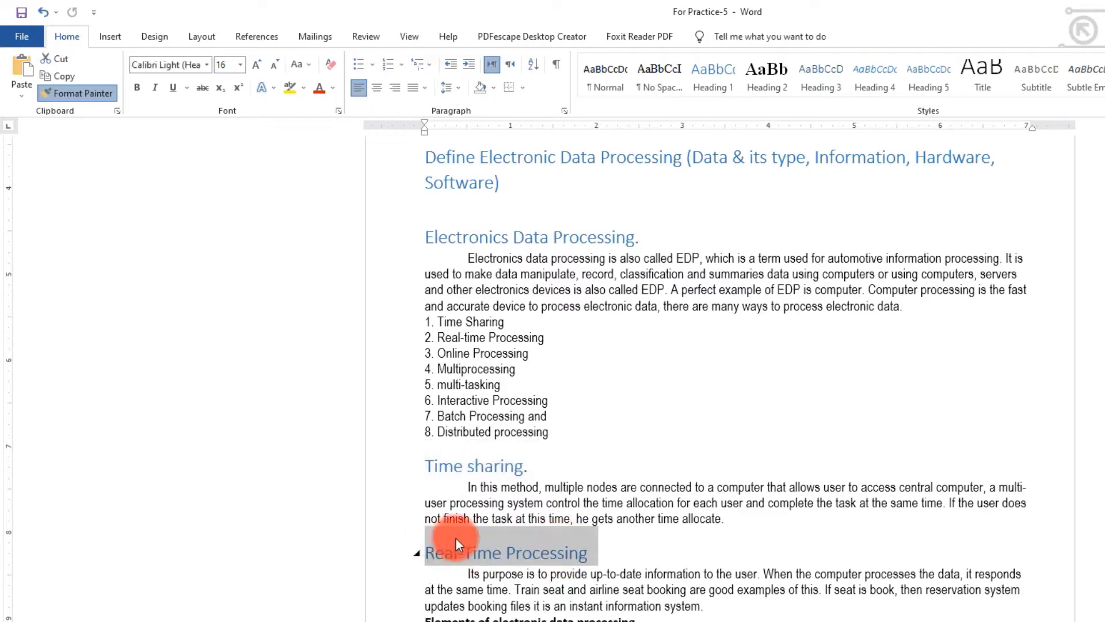
scroll(451, 535, "down", 3)
left_click_drag(647, 452, 426, 455)
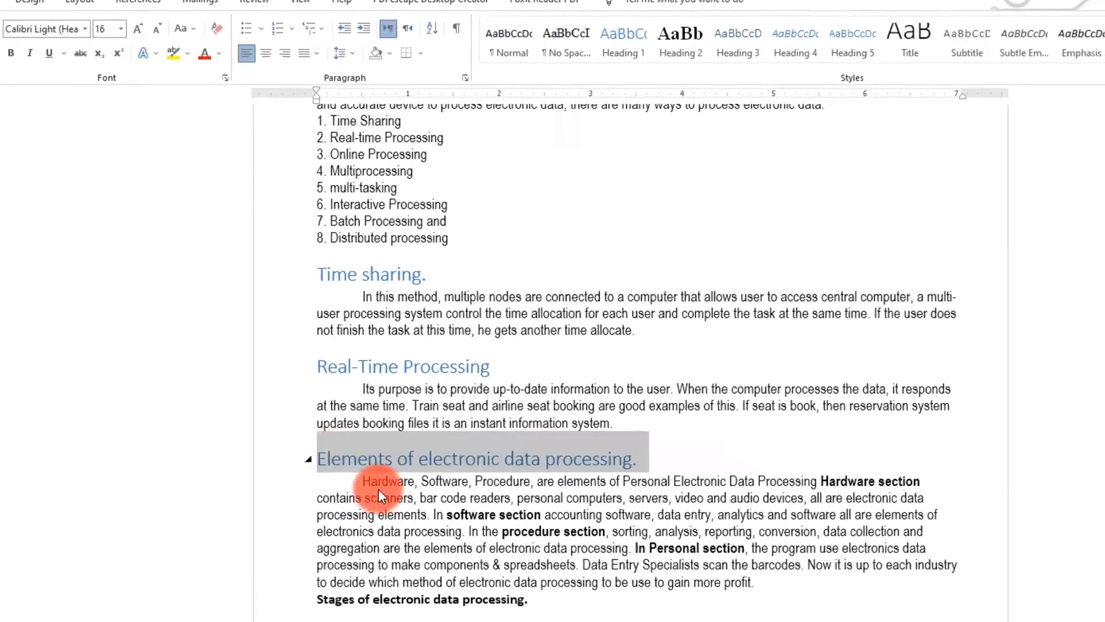
scroll(480, 515, "down", 4)
left_click_drag(619, 386, 405, 392)
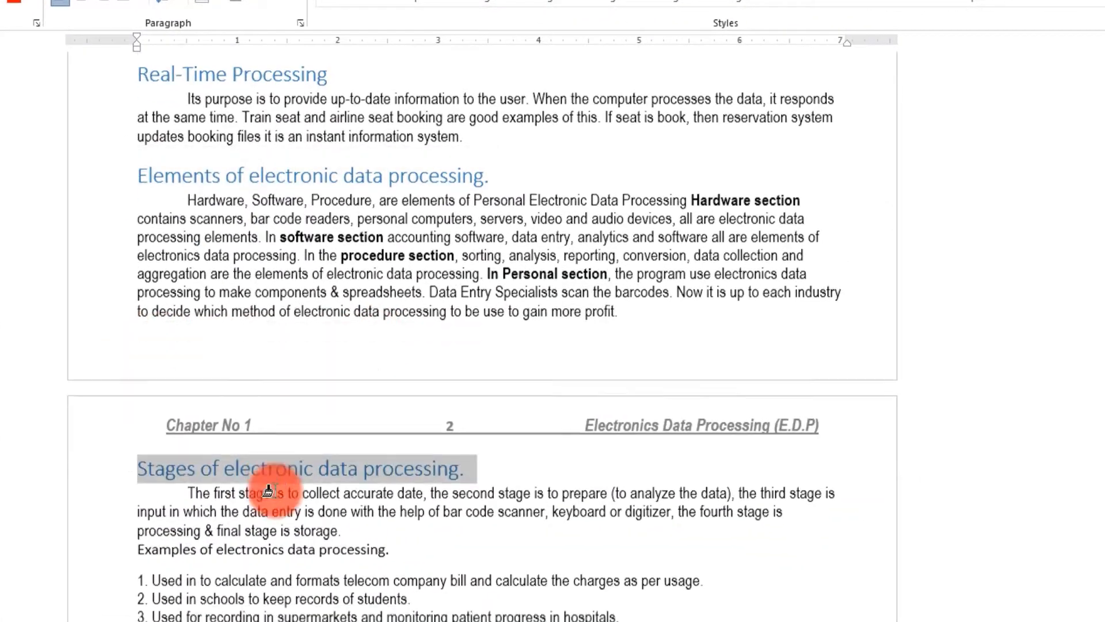
scroll(268, 490, "down", 4)
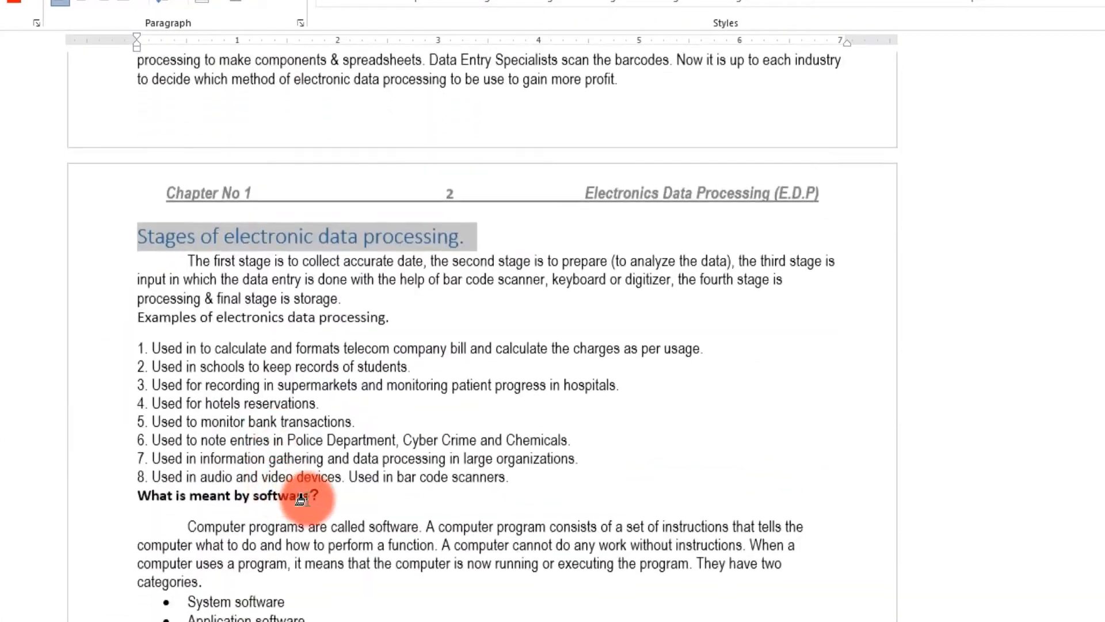
left_click_drag(325, 496, 146, 498)
scroll(246, 521, "down", 4)
scroll(247, 520, "down", 1)
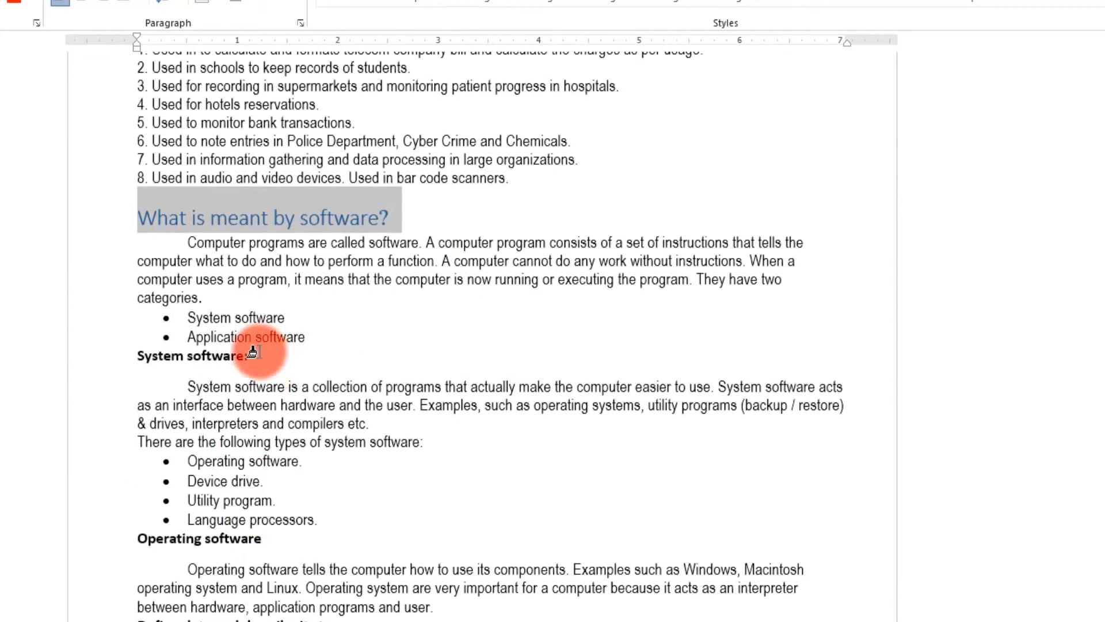
left_click_drag(248, 356, 138, 357)
left_click_drag(264, 554, 139, 554)
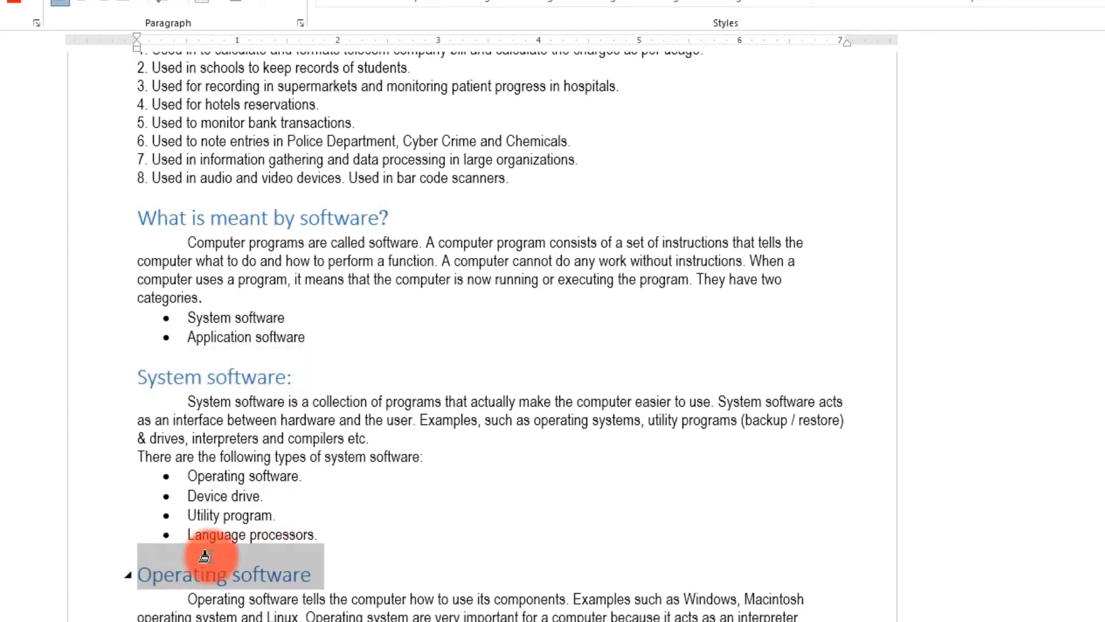
scroll(395, 371, "down", 4)
left_click_drag(374, 357, 147, 361)
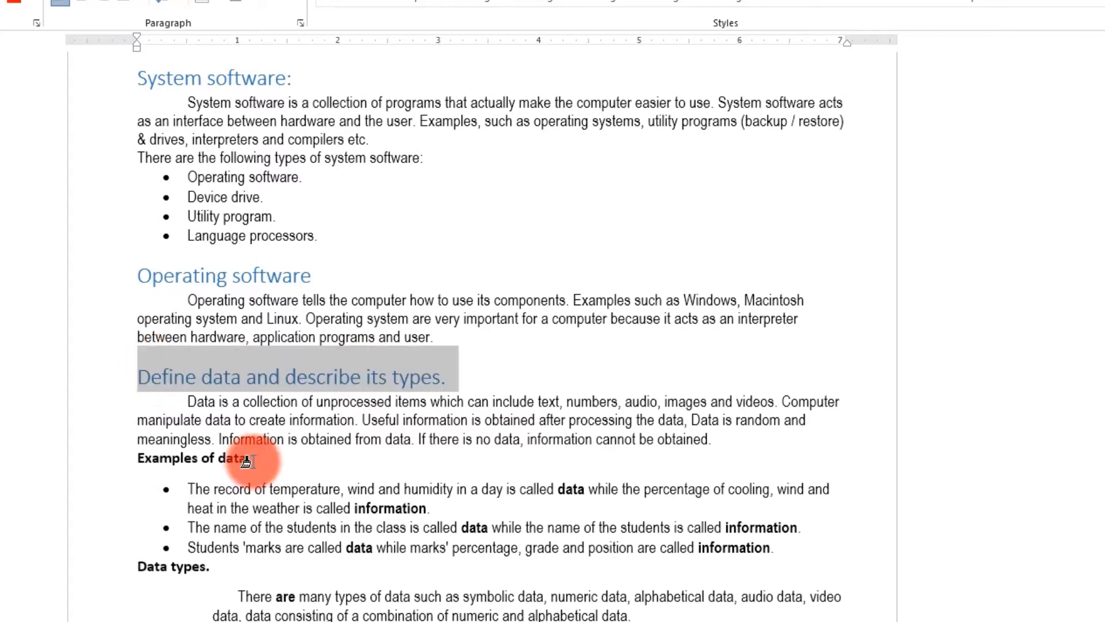
left_click_drag(247, 460, 138, 460)
left_click_drag(217, 577, 153, 600)
scroll(190, 564, "down", 4)
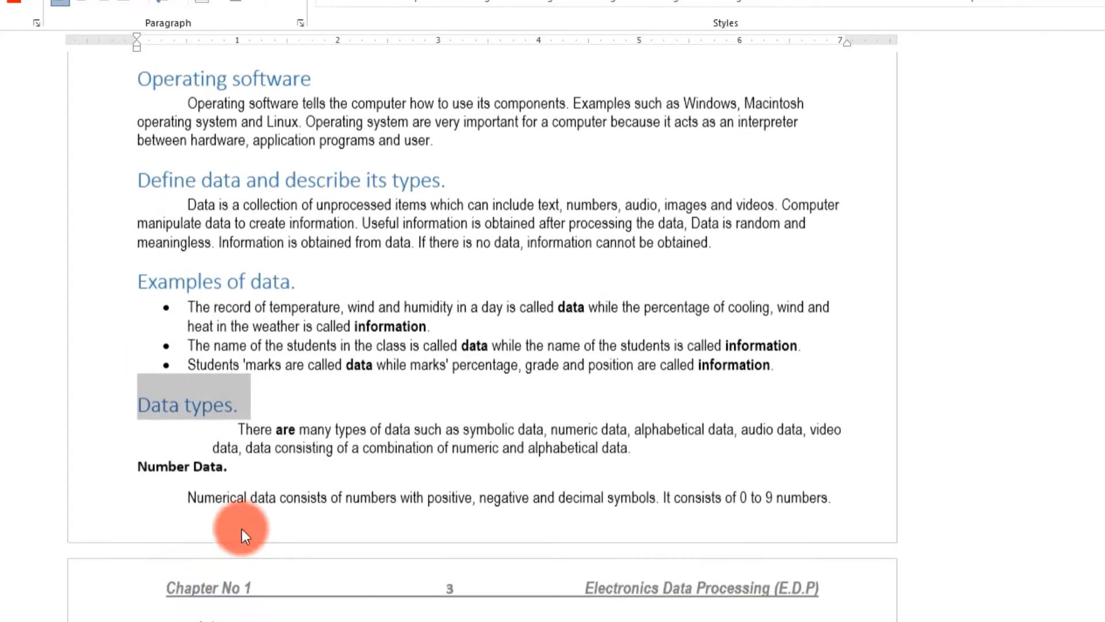
left_click_drag(226, 465, 141, 464)
scroll(219, 518, "down", 4)
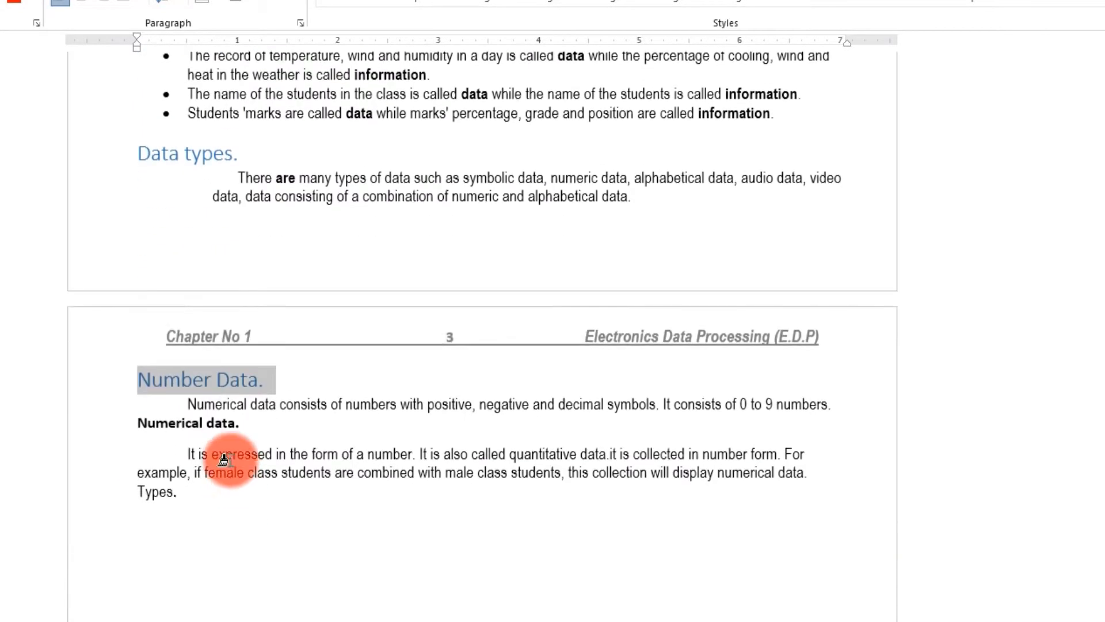
left_click_drag(248, 426, 138, 424)
scroll(77, 383, "up", 14)
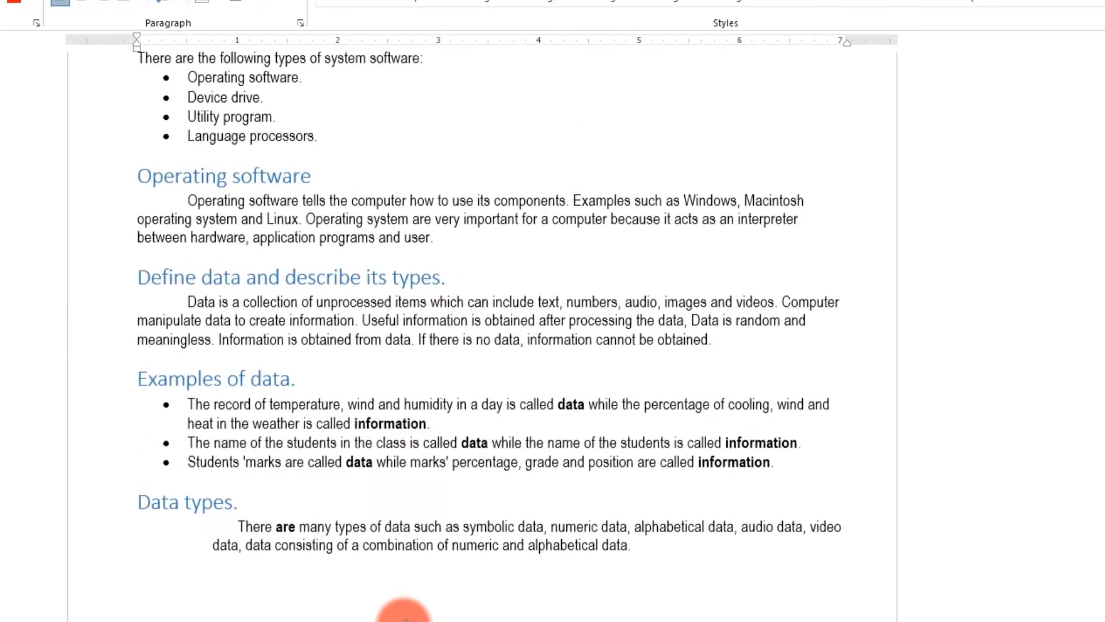
scroll(78, 383, "up", 15)
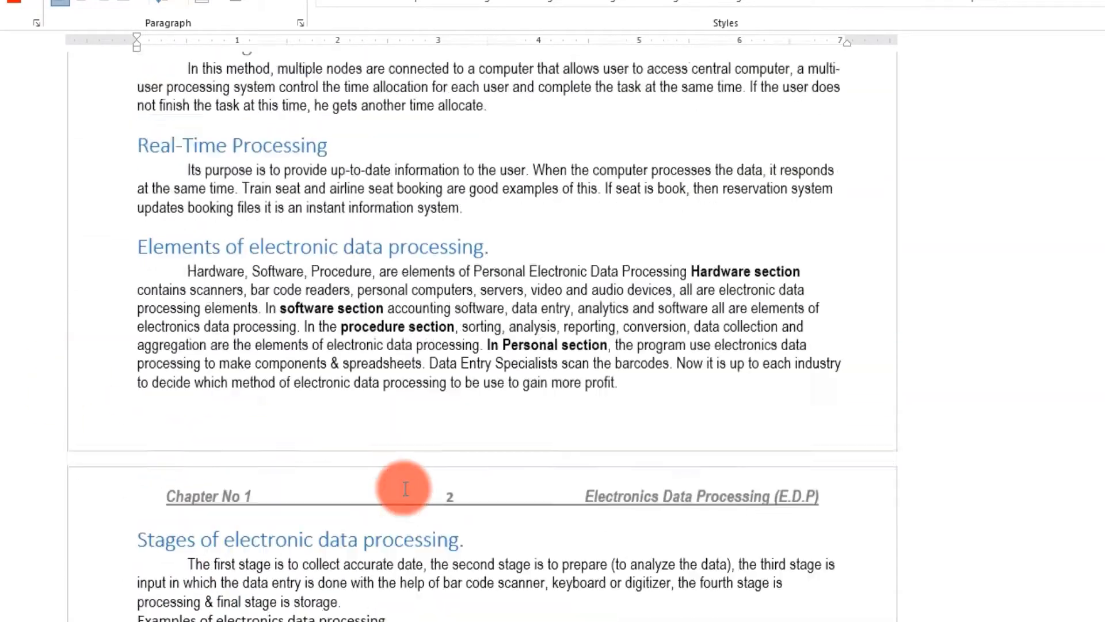
scroll(397, 488, "up", 10)
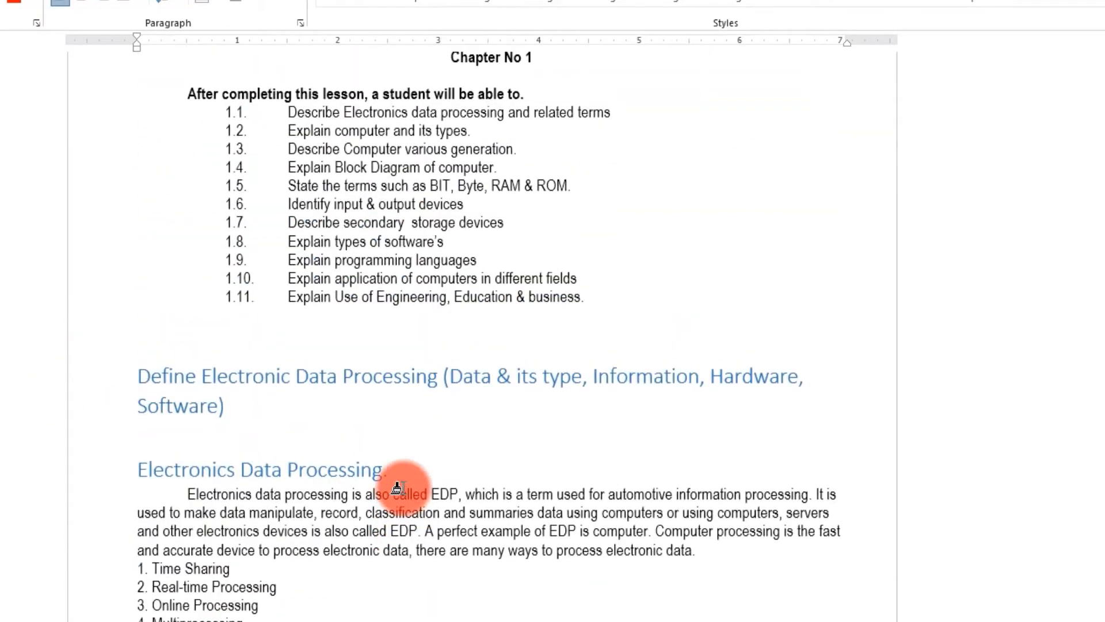
scroll(513, 432, "up", 2)
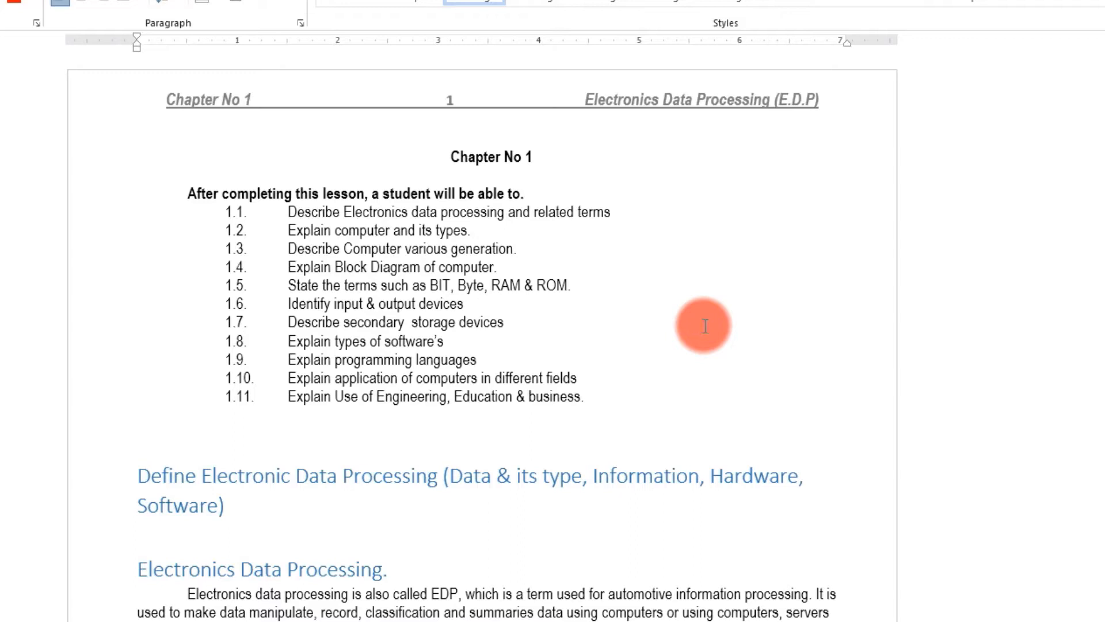
- Above the first heading, insert an automatic table of contents listing the 14 headings with page numbers
left_click(375, 446)
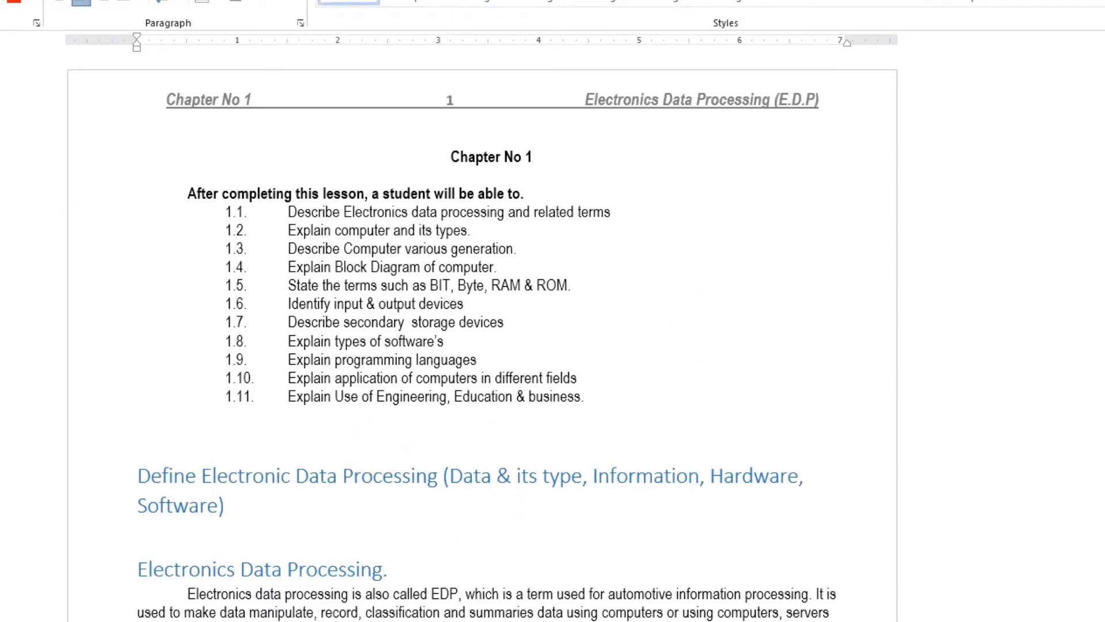
left_click(35, 1)
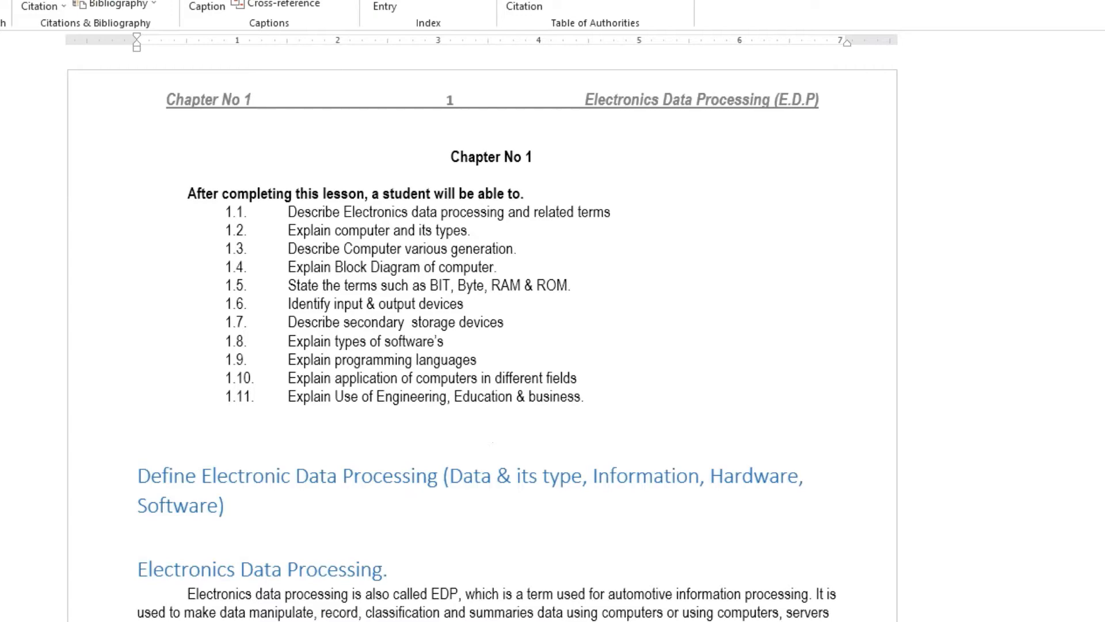
scroll(398, 406, "down", 4)
scroll(399, 483, "up", 12)
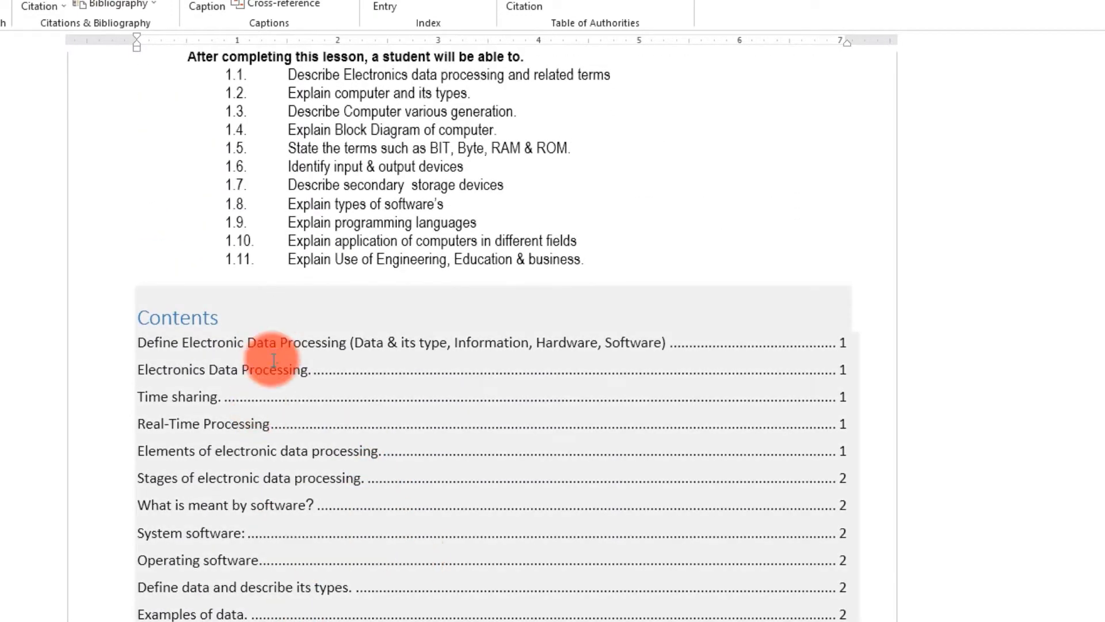
scroll(275, 356, "down", 3)
scroll(275, 356, "down", 1)
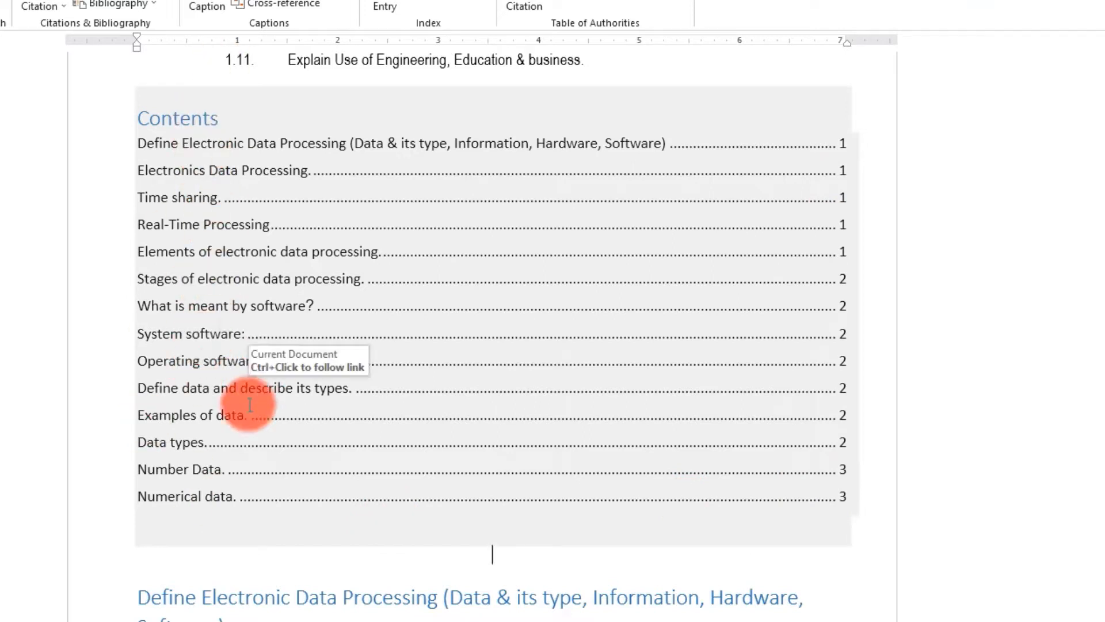
scroll(252, 400, "up", 1)
scroll(259, 389, "down", 4)
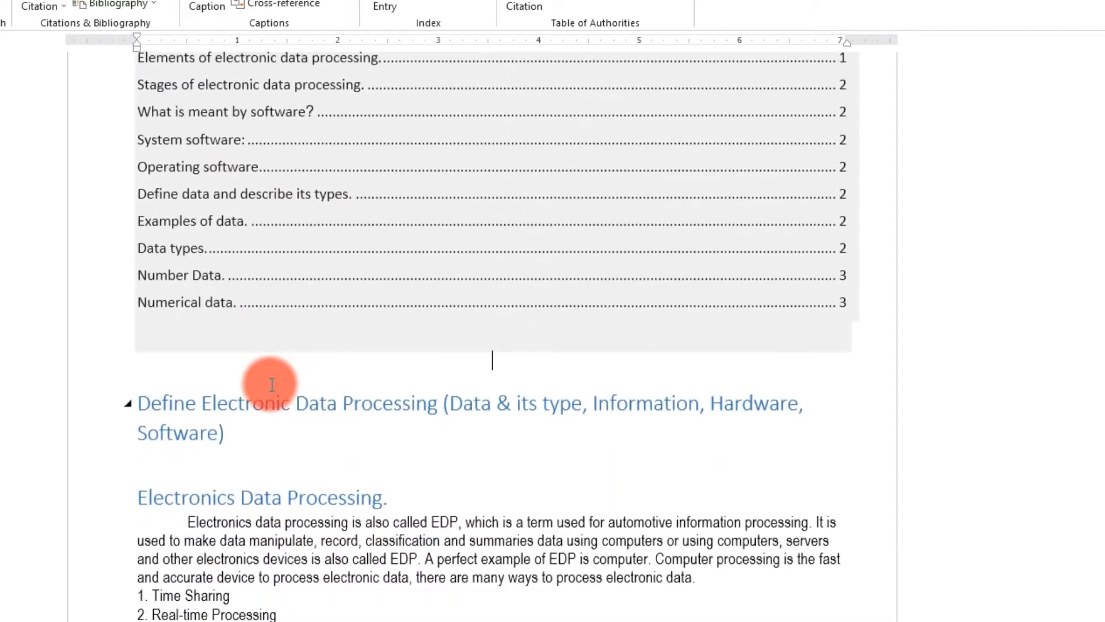
scroll(215, 239, "down", 3)
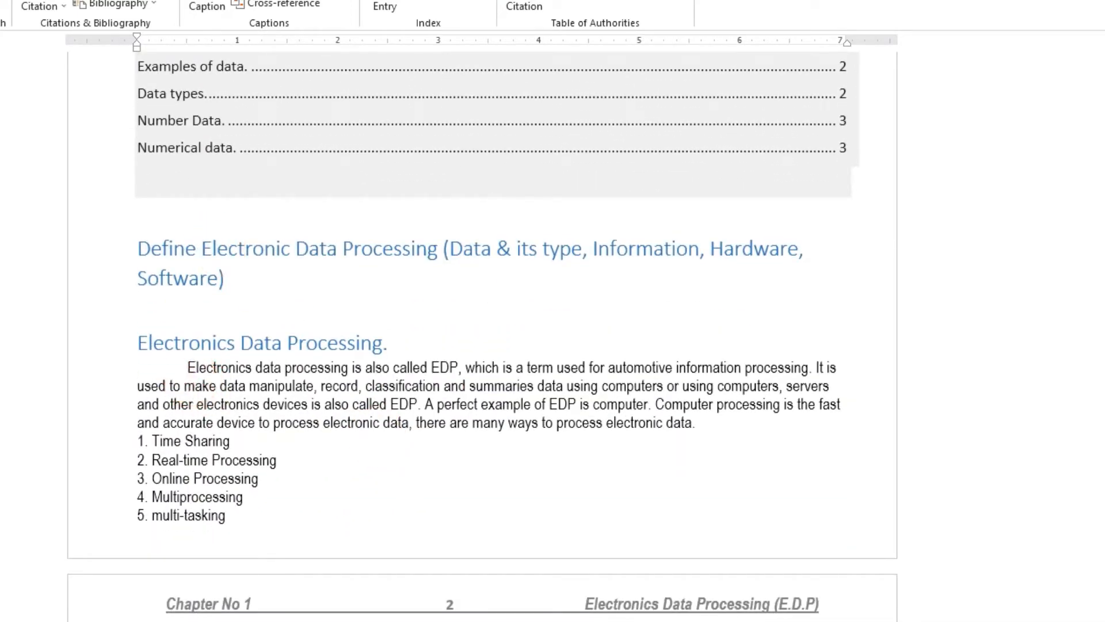
left_click(217, 248)
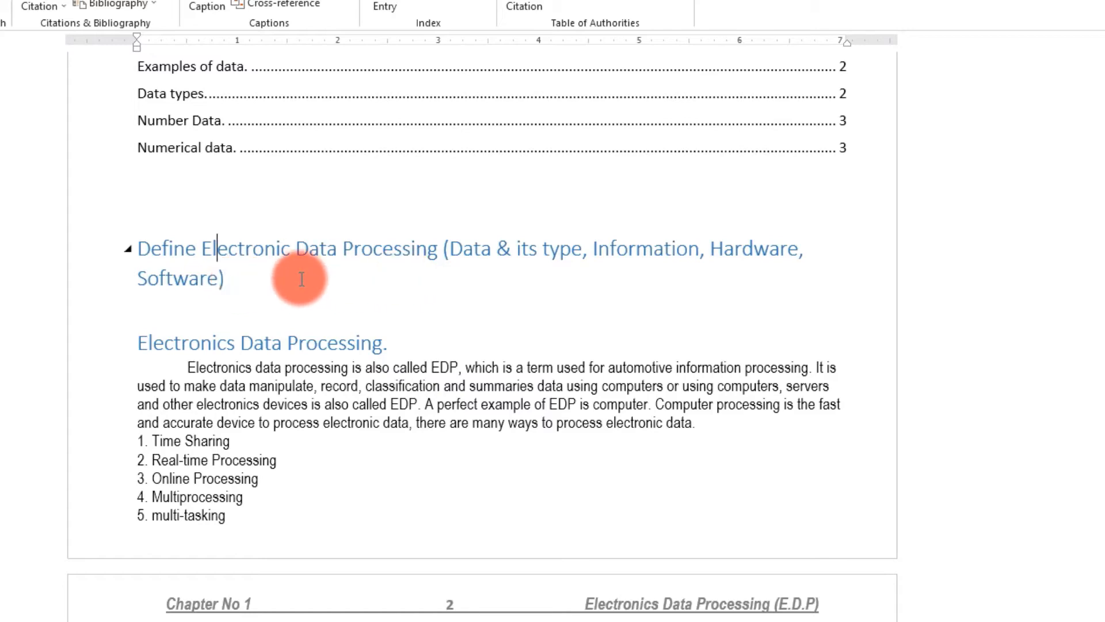
scroll(294, 285, "down", 3)
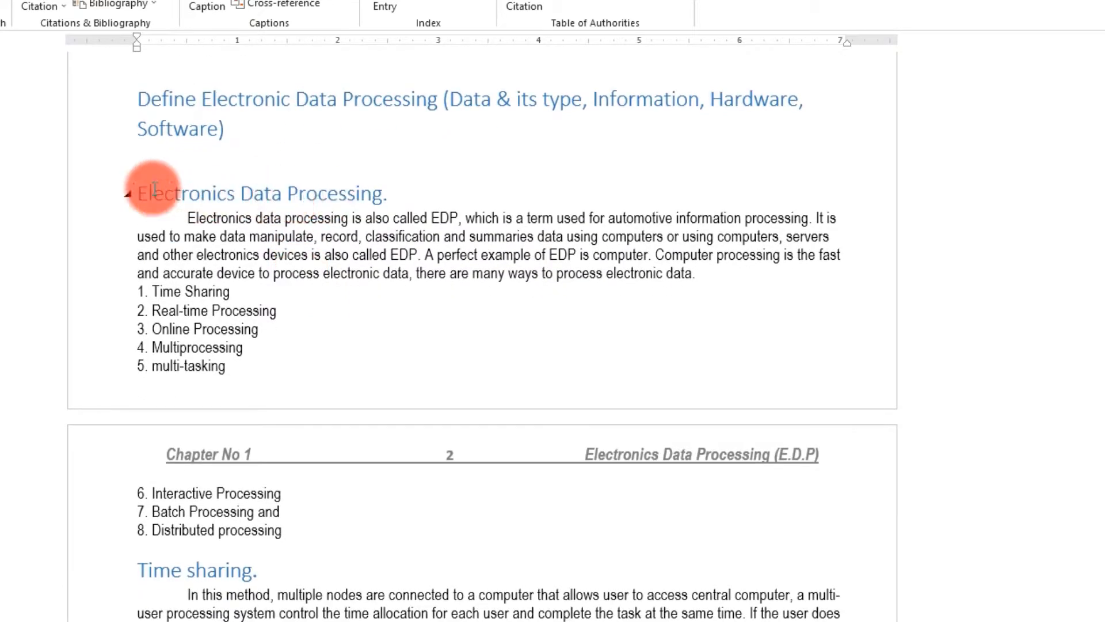
scroll(217, 457, "down", 4)
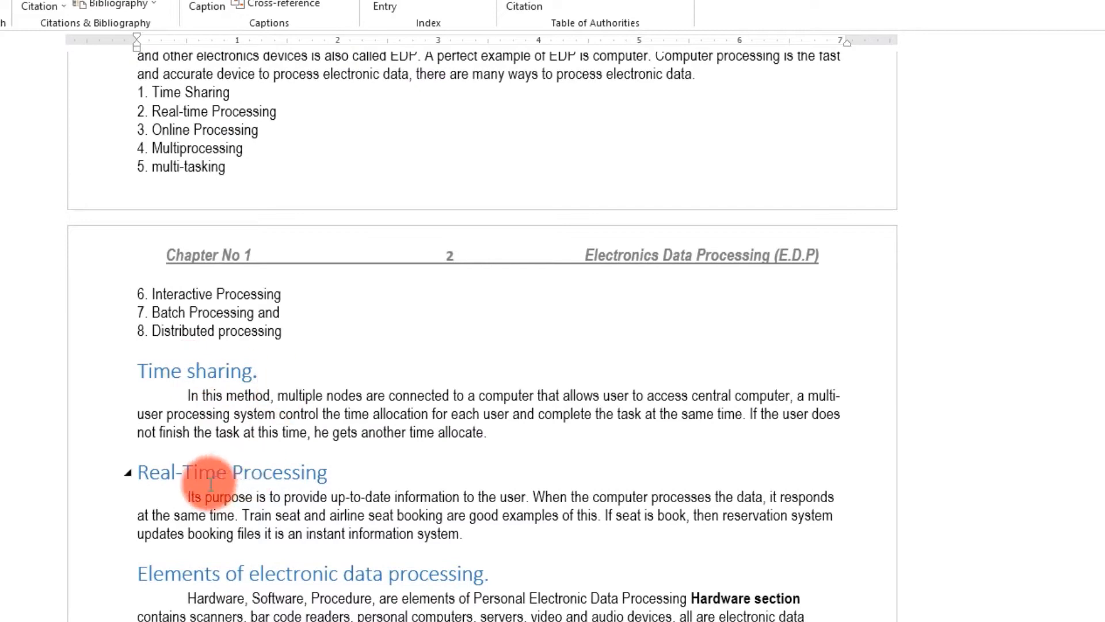
scroll(210, 482, "down", 3)
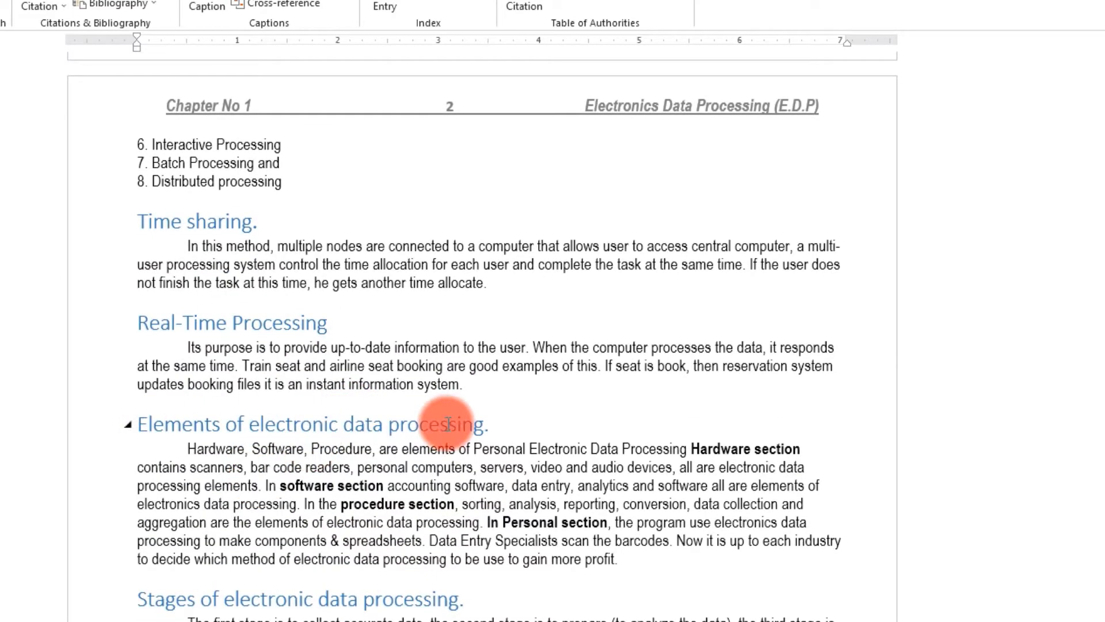
scroll(447, 424, "down", 4)
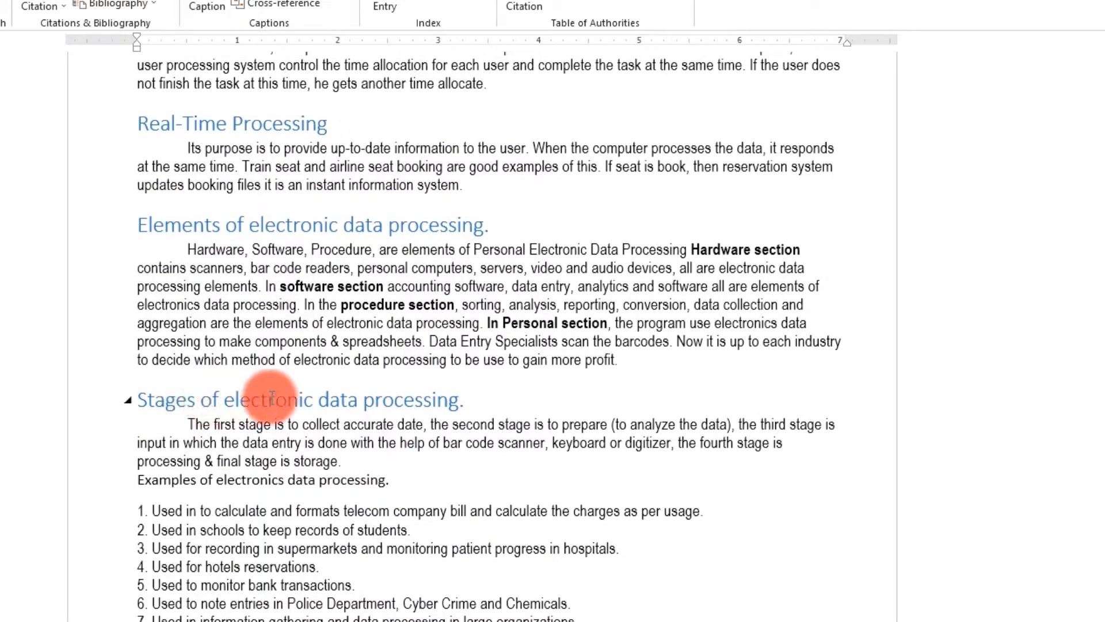
scroll(395, 403, "up", 6)
scroll(86, 604, "up", 5)
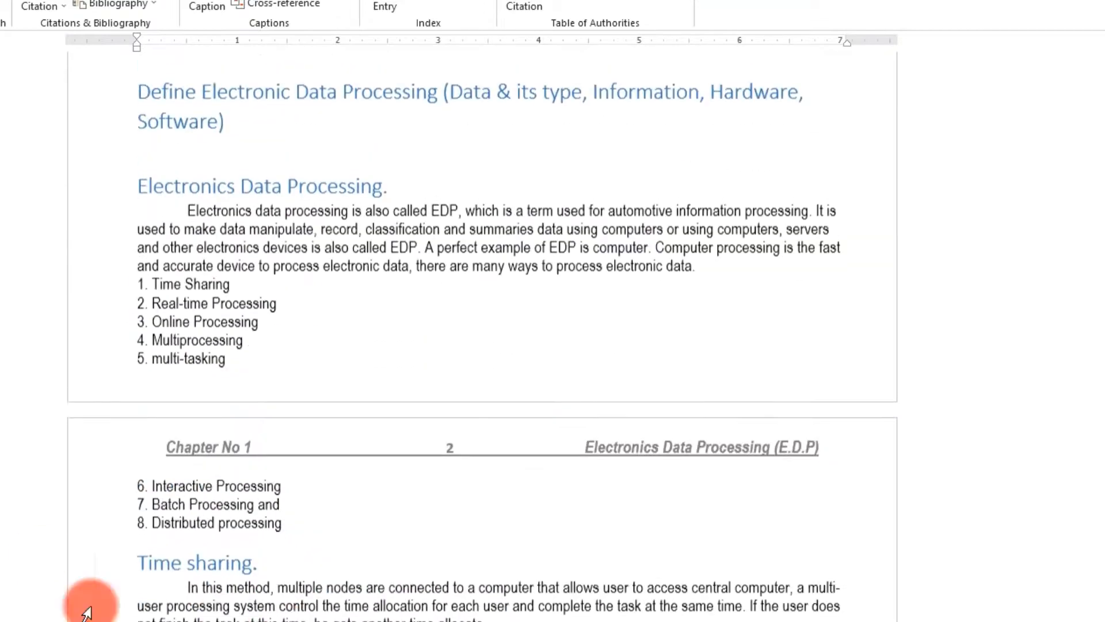
scroll(322, 443, "down", 6)
scroll(329, 525, "down", 10)
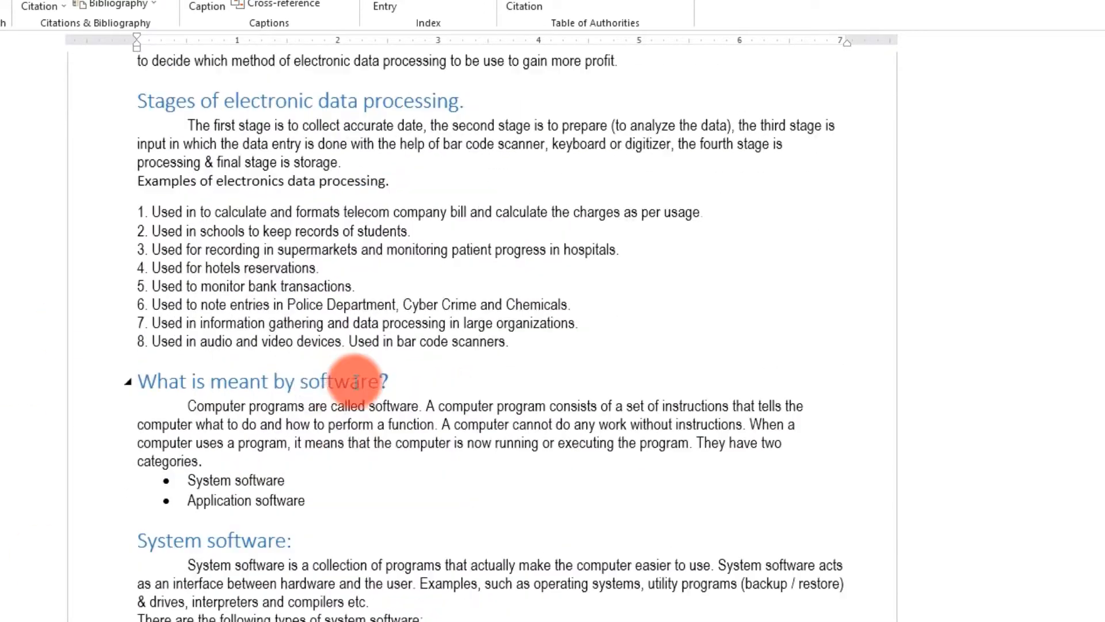
scroll(330, 241, "down", 2)
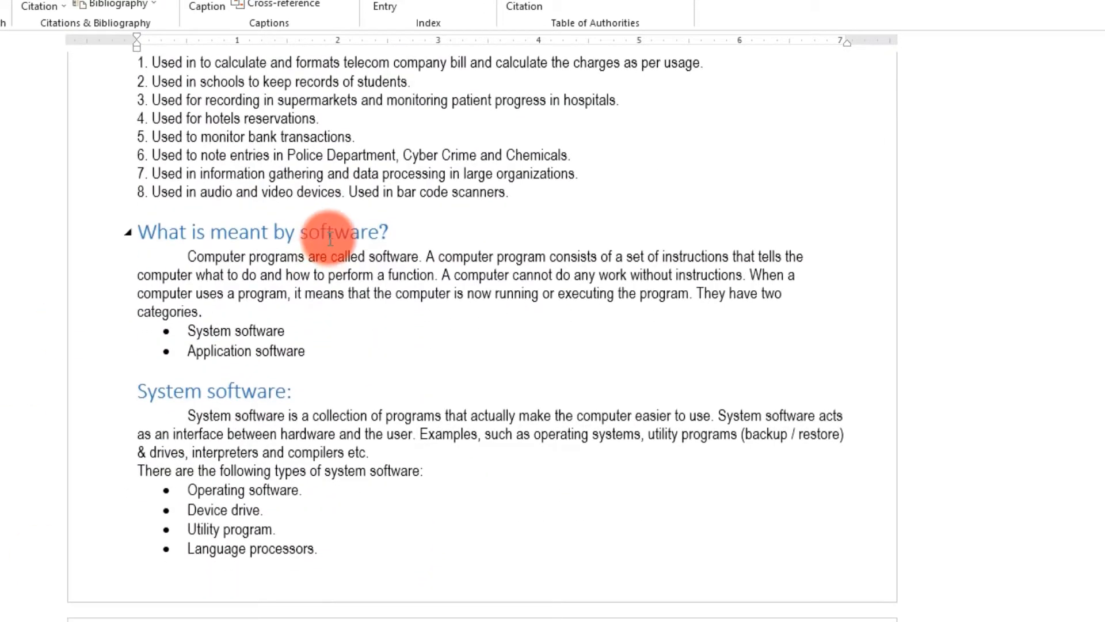
scroll(329, 239, "down", 9)
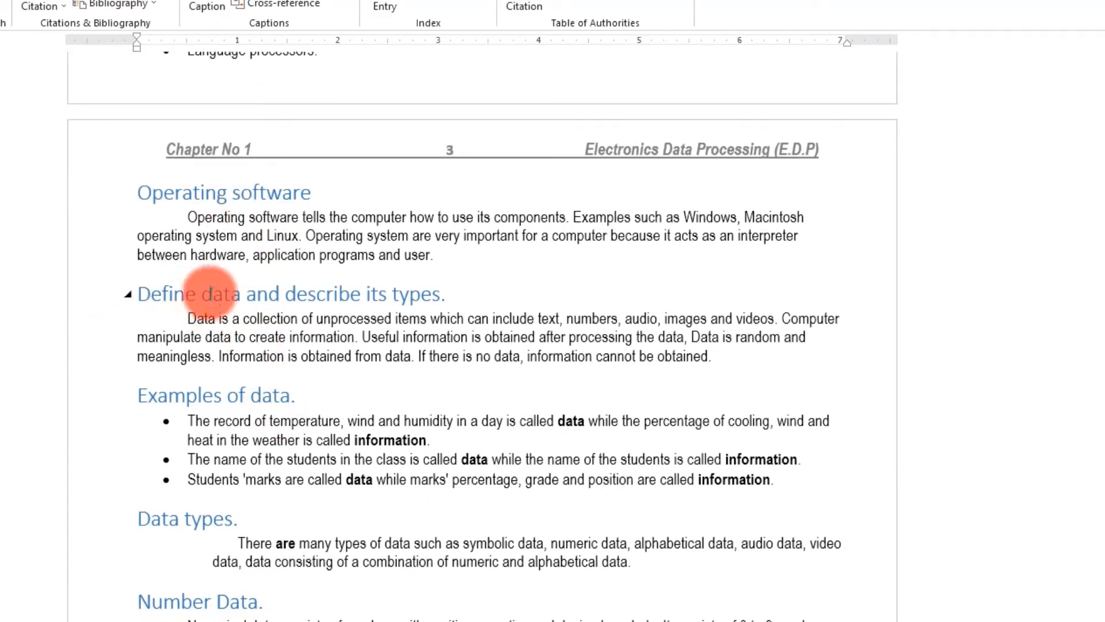
scroll(178, 217, "down", 4)
scroll(247, 469, "up", 6)
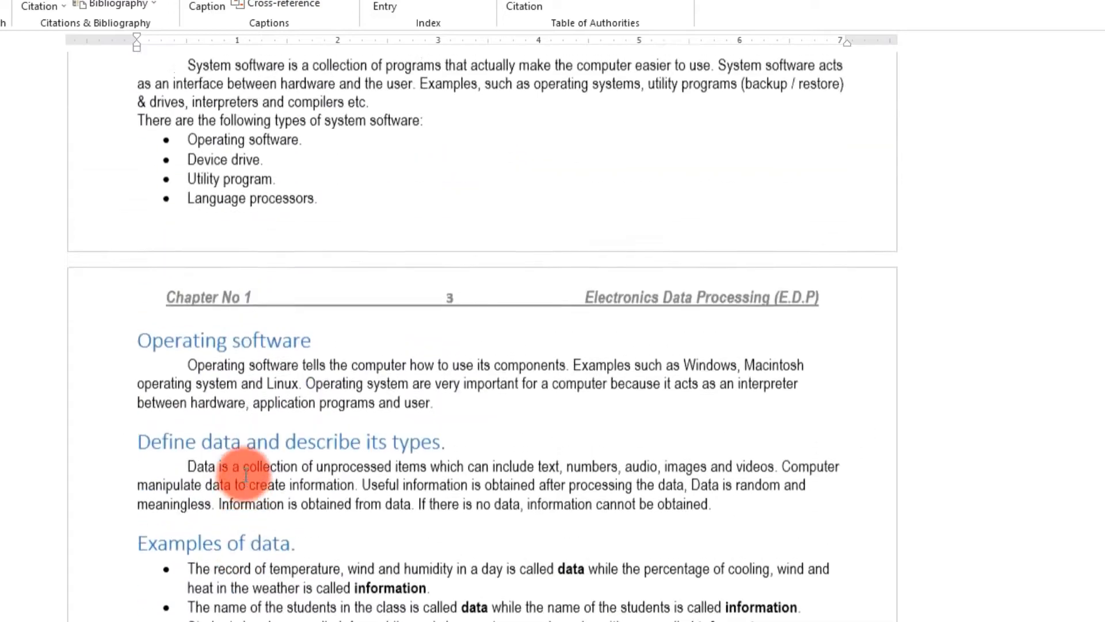
scroll(246, 473, "up", 20)
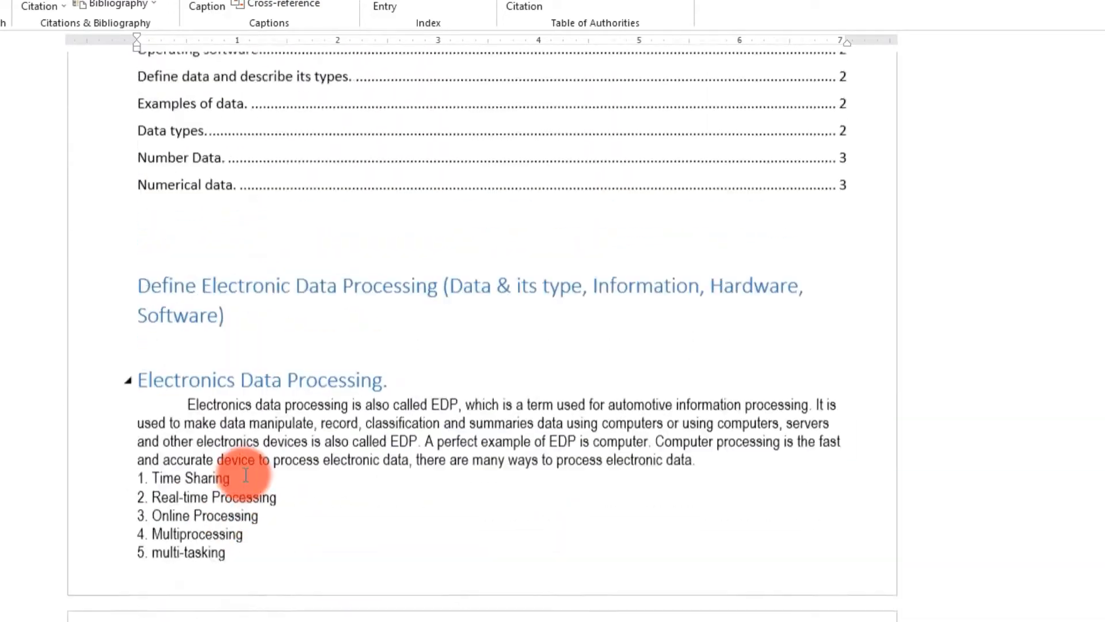
scroll(246, 476, "up", 4)
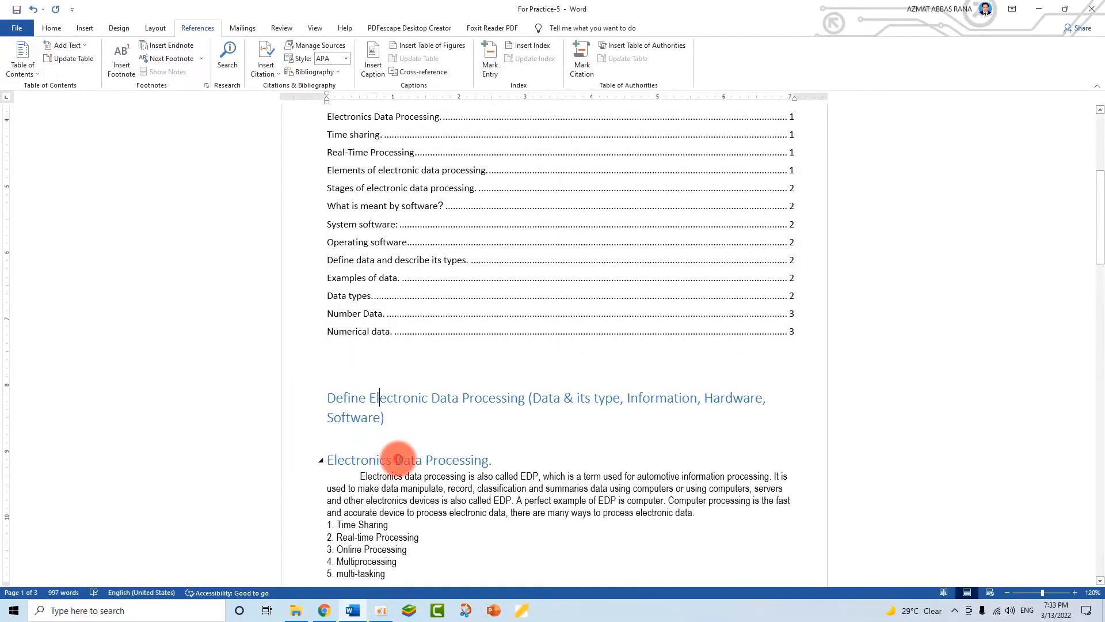
- Give Electronics Data Processing the Heading 2 style and pick up its format with Format Painter
left_click(397, 459)
left_click(52, 28)
left_click(630, 128)
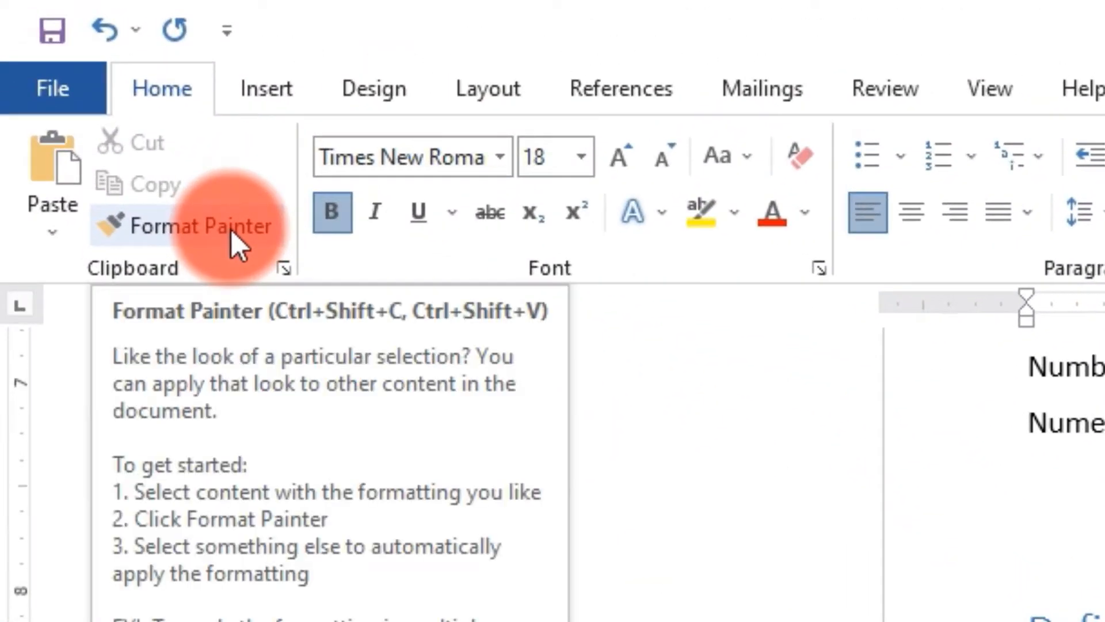
left_click(231, 230)
- Copy that format onto Time sharing., Real-Time Processing, Elements of electronic data processing., System software: and Operating software
scroll(322, 248, "down", 8)
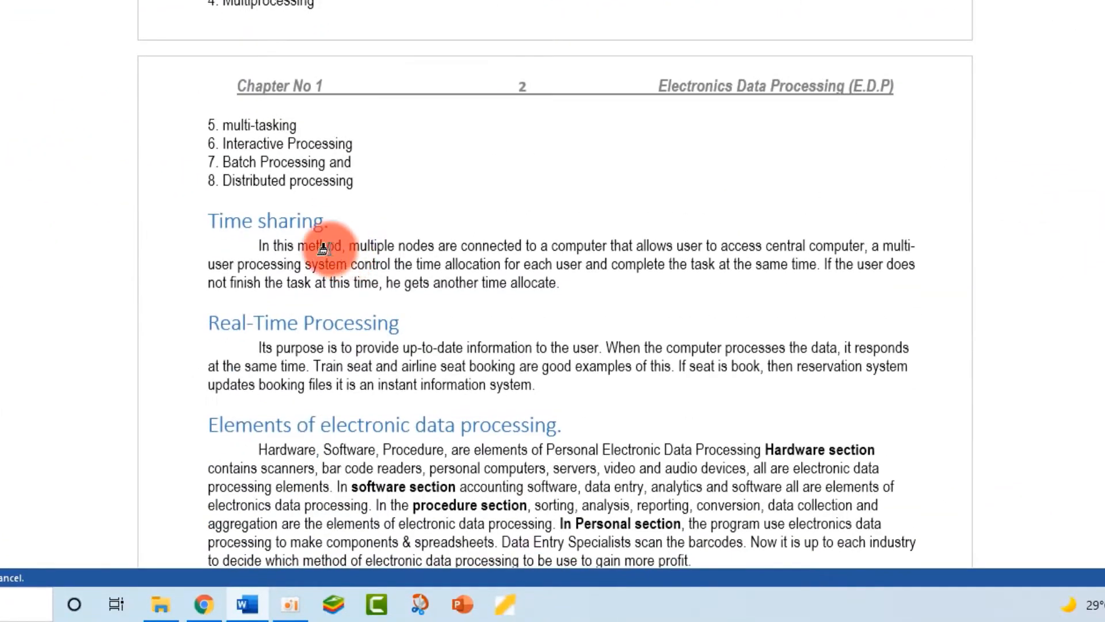
left_click(294, 224)
left_click(353, 350)
scroll(380, 354, "down", 2)
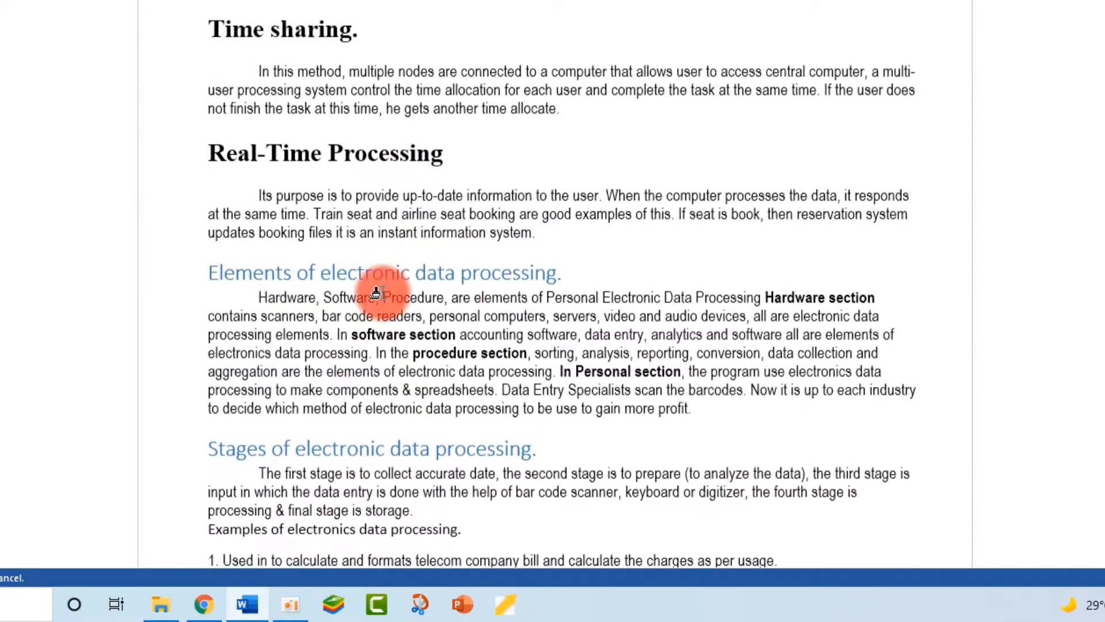
left_click(458, 270)
scroll(458, 270, "down", 3)
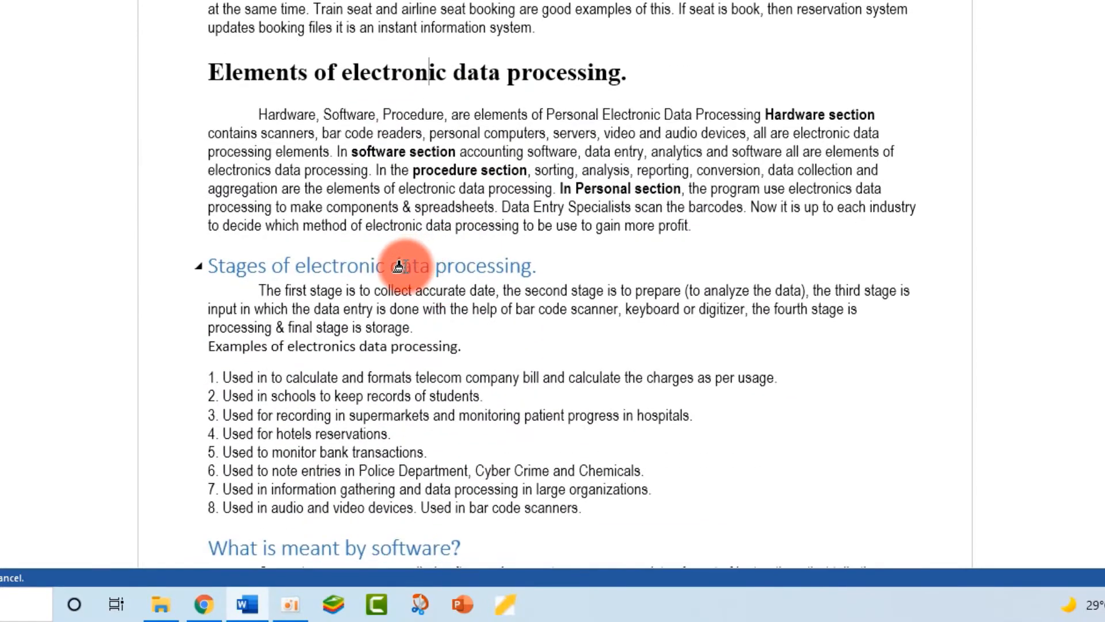
scroll(399, 266, "down", 5)
scroll(350, 224, "down", 2)
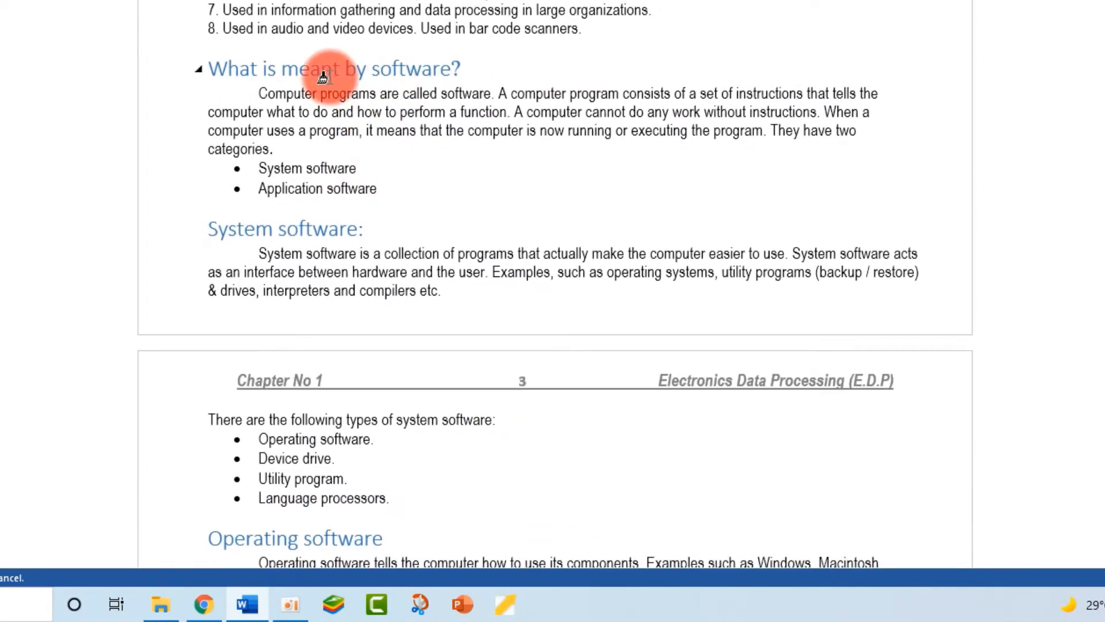
scroll(296, 230, "down", 2)
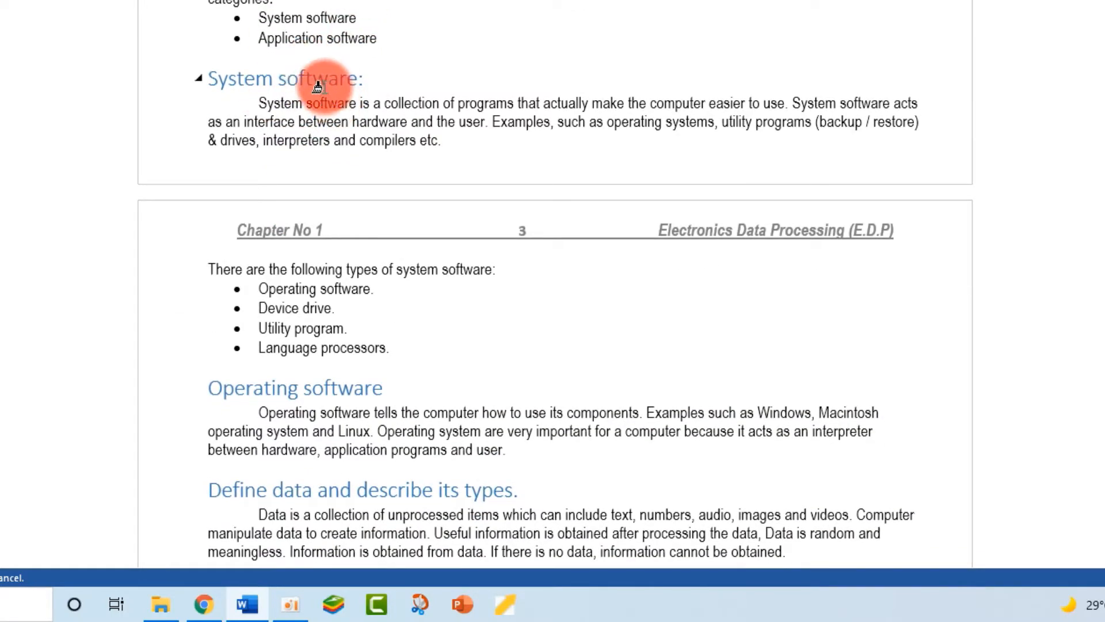
left_click(322, 82)
scroll(387, 199, "down", 3)
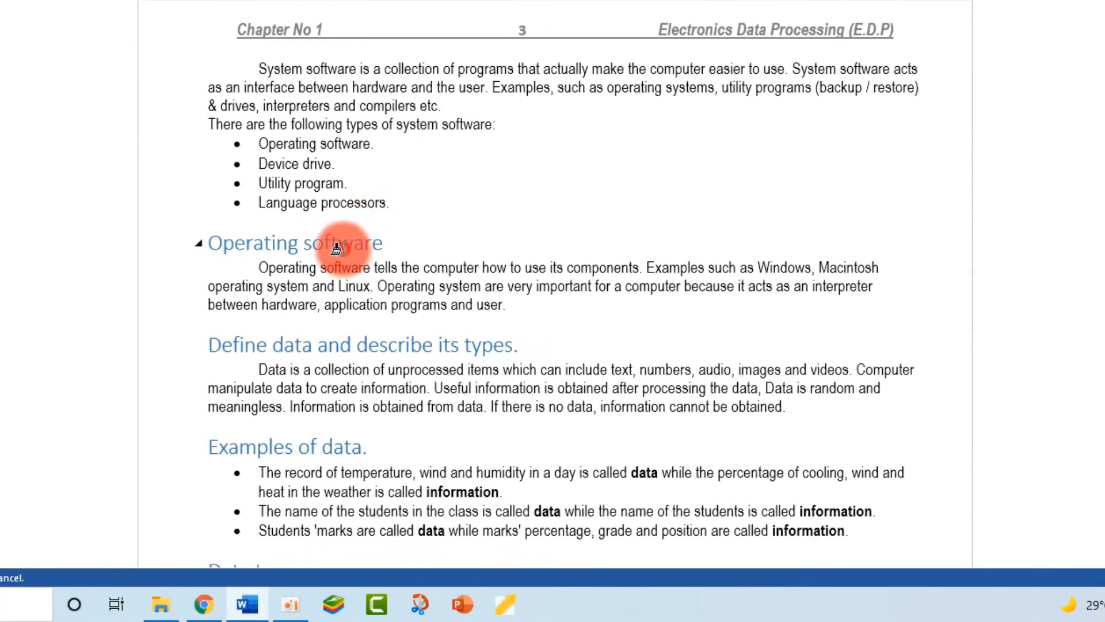
left_click(336, 249)
- Make Examples of data., Data types., Number Data. and Numerical data. bold black headings
scroll(374, 270, "down", 3)
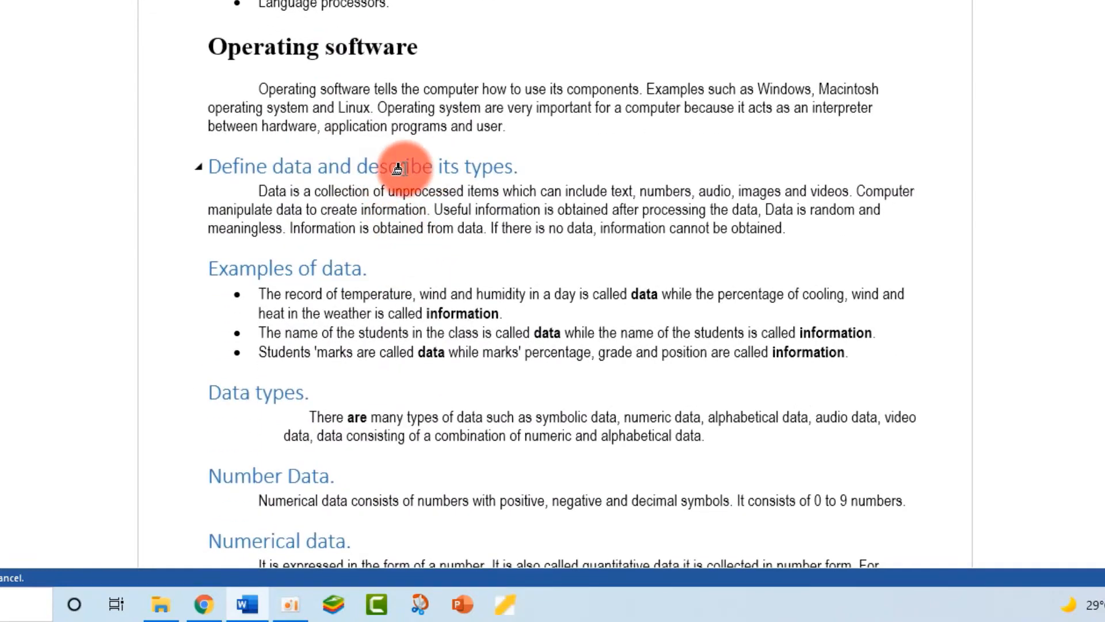
scroll(367, 262, "down", 2)
scroll(367, 262, "down", 1)
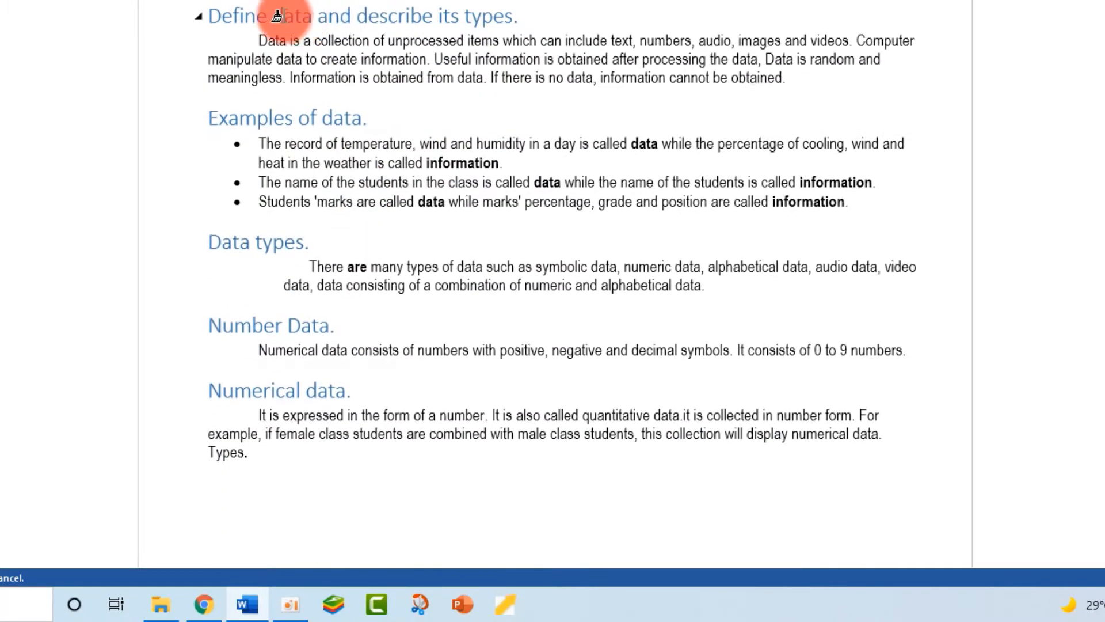
left_click(292, 121)
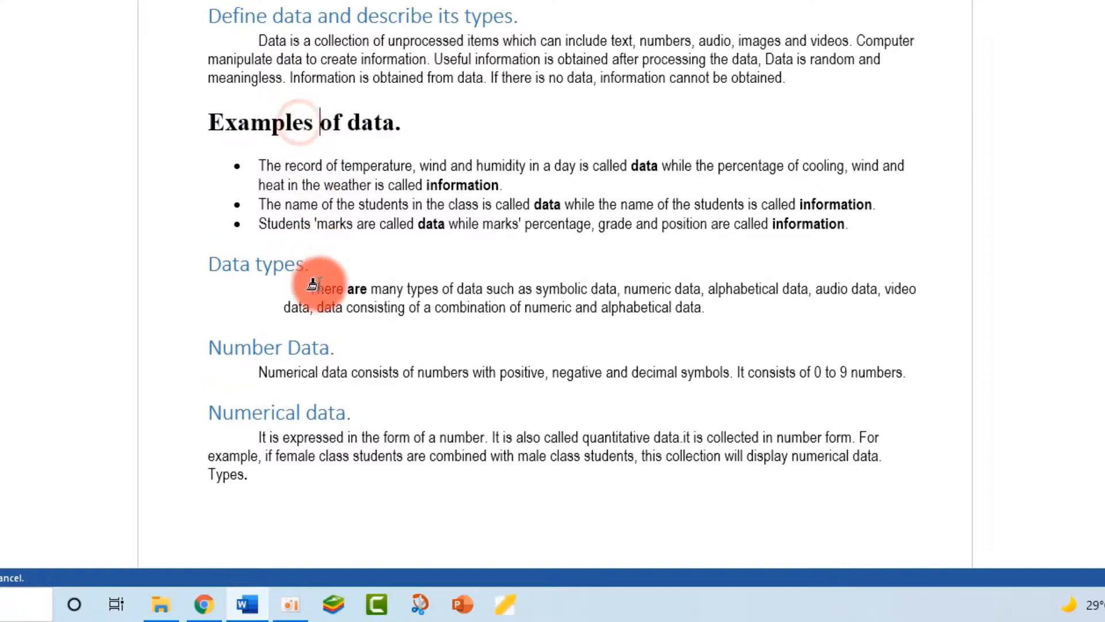
left_click(278, 264)
left_click(297, 375)
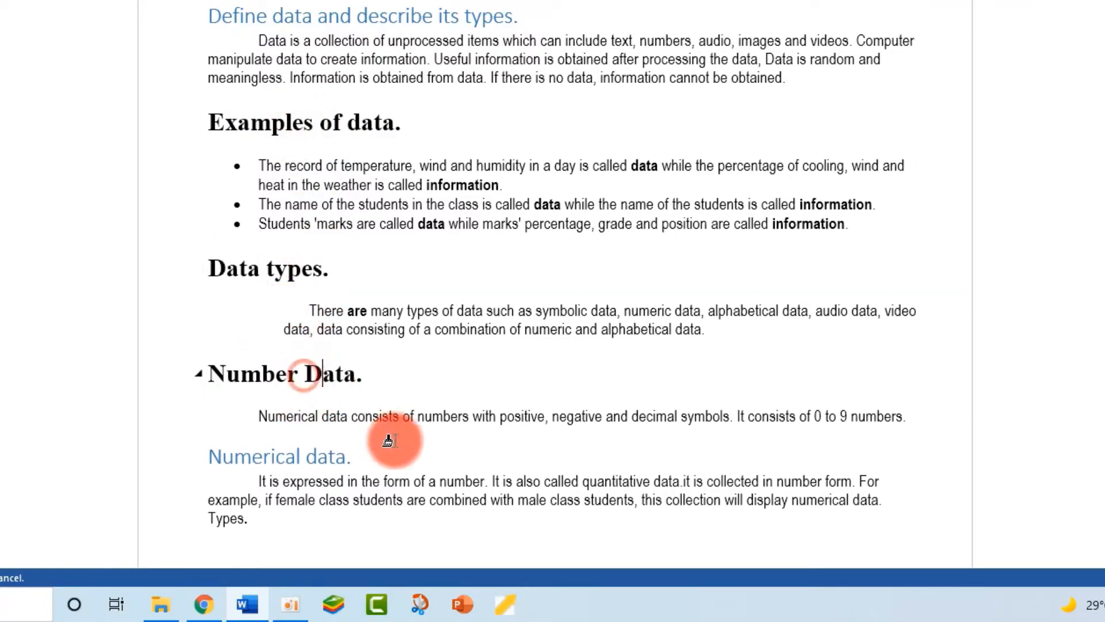
scroll(296, 294, "down", 4)
left_click(323, 257)
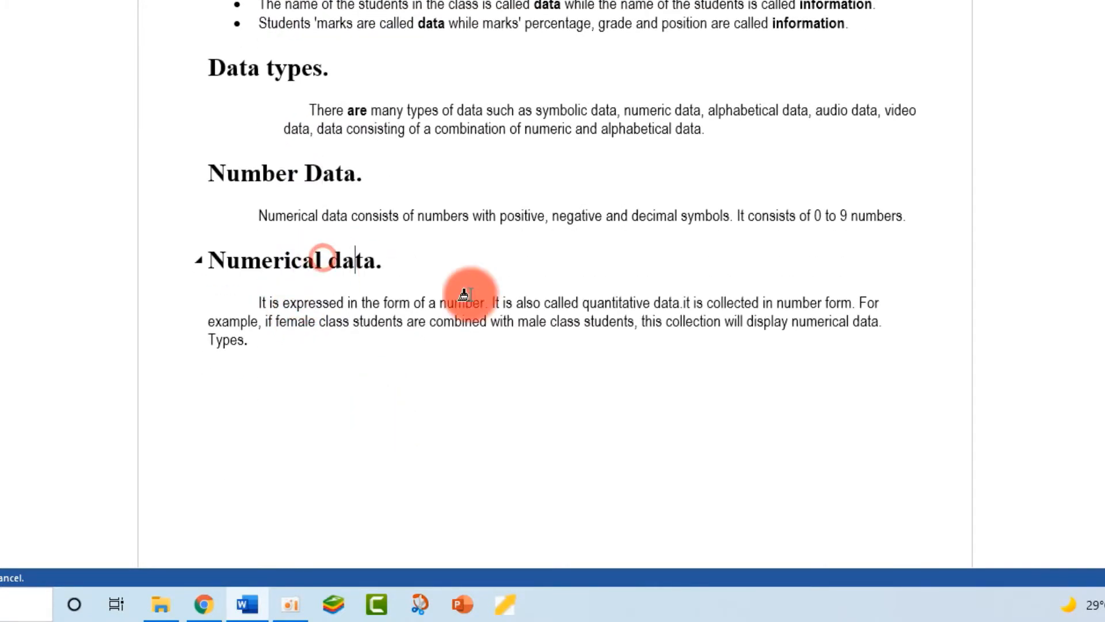
scroll(638, 386, "up", 20)
scroll(509, 249, "up", 12)
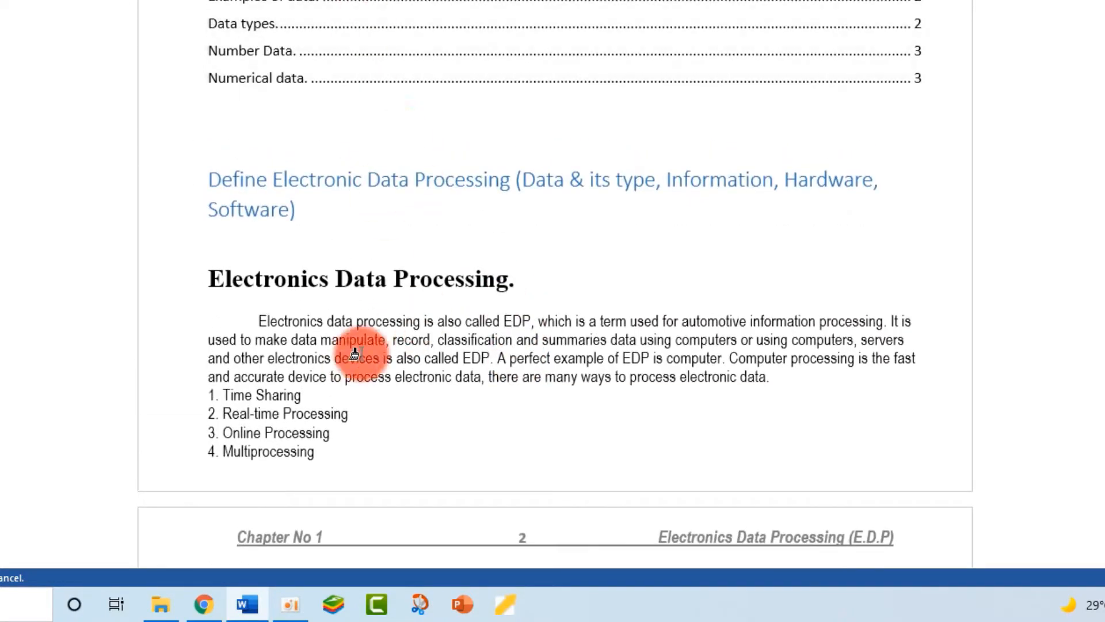
scroll(348, 451, "up", 4)
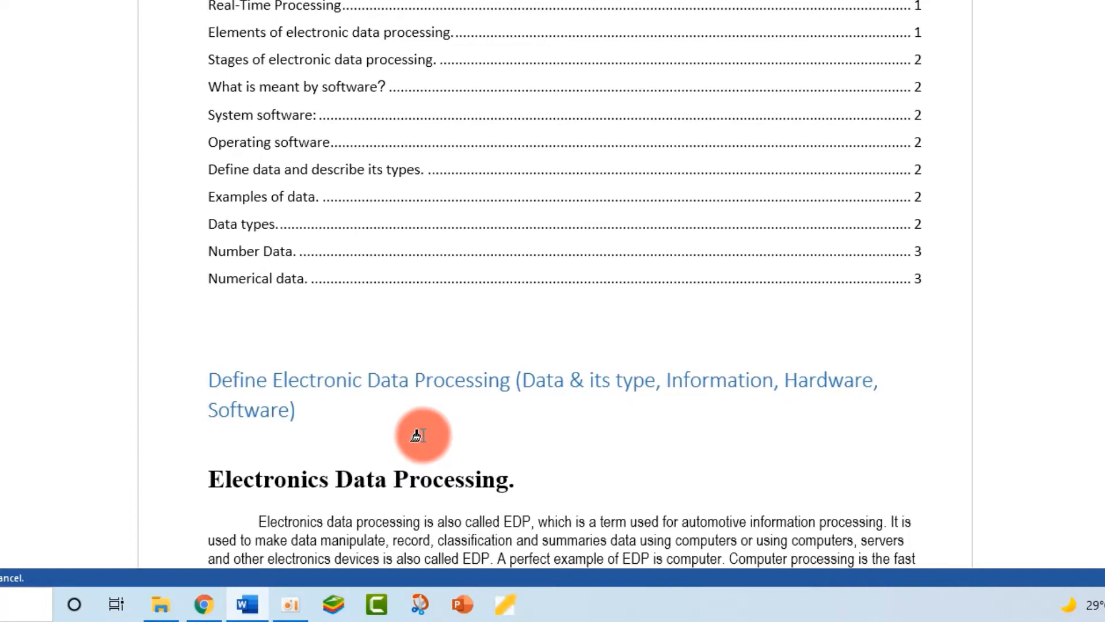
scroll(416, 436, "down", 5)
scroll(552, 348, "down", 5)
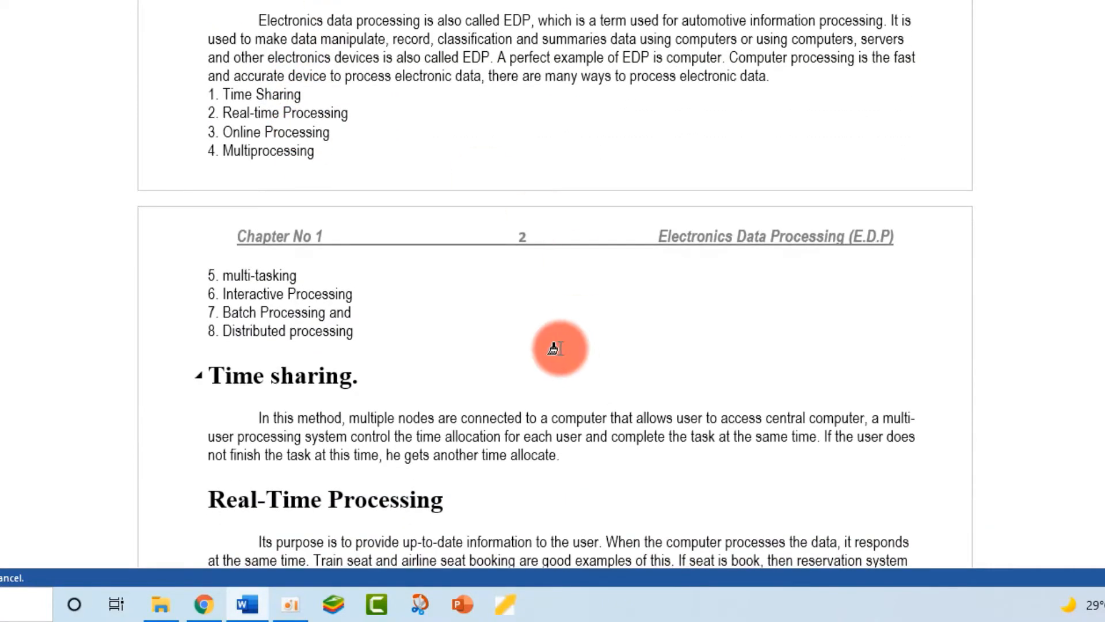
scroll(554, 348, "down", 2, "ctrl")
scroll(555, 346, "up", 6)
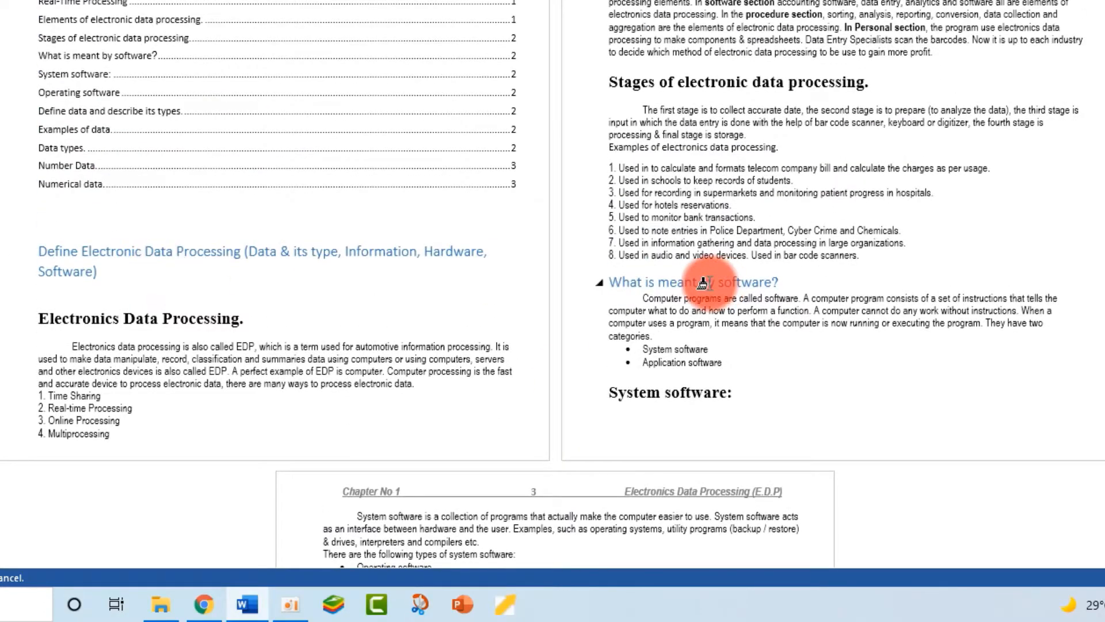
scroll(702, 282, "up", 2)
scroll(715, 292, "down", 10)
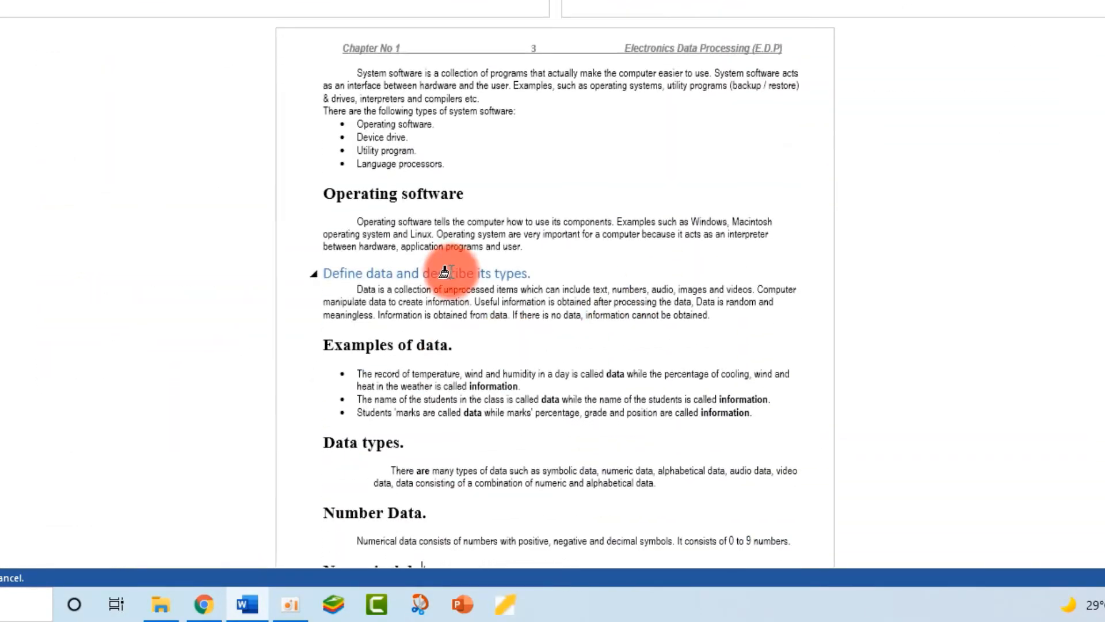
scroll(481, 360, "up", 7)
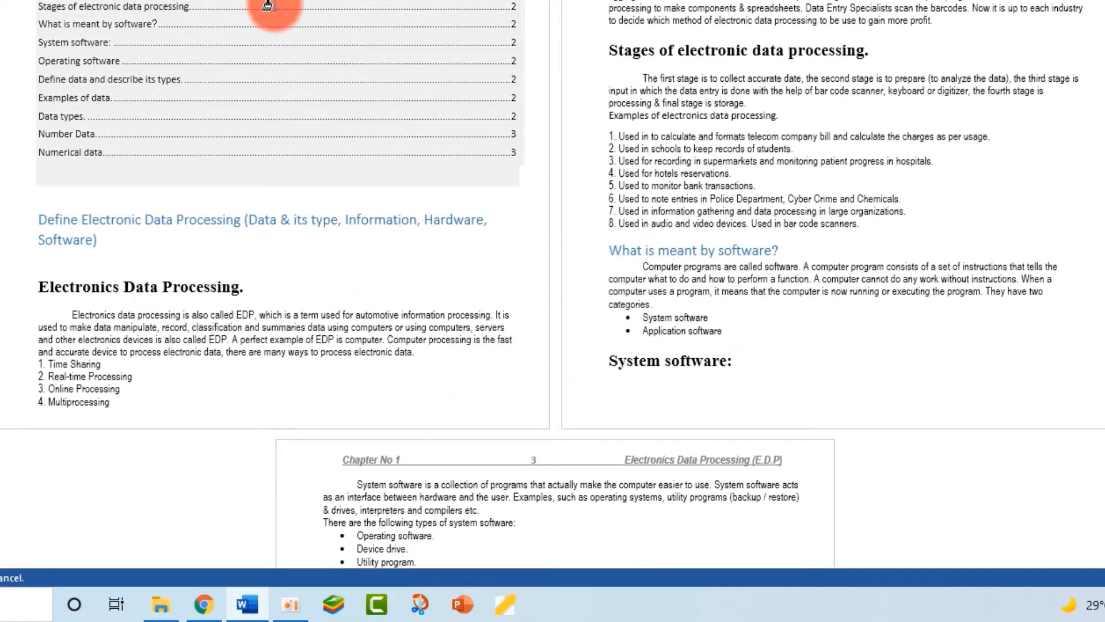
scroll(313, 54, "up", 2)
scroll(328, 67, "up", 3)
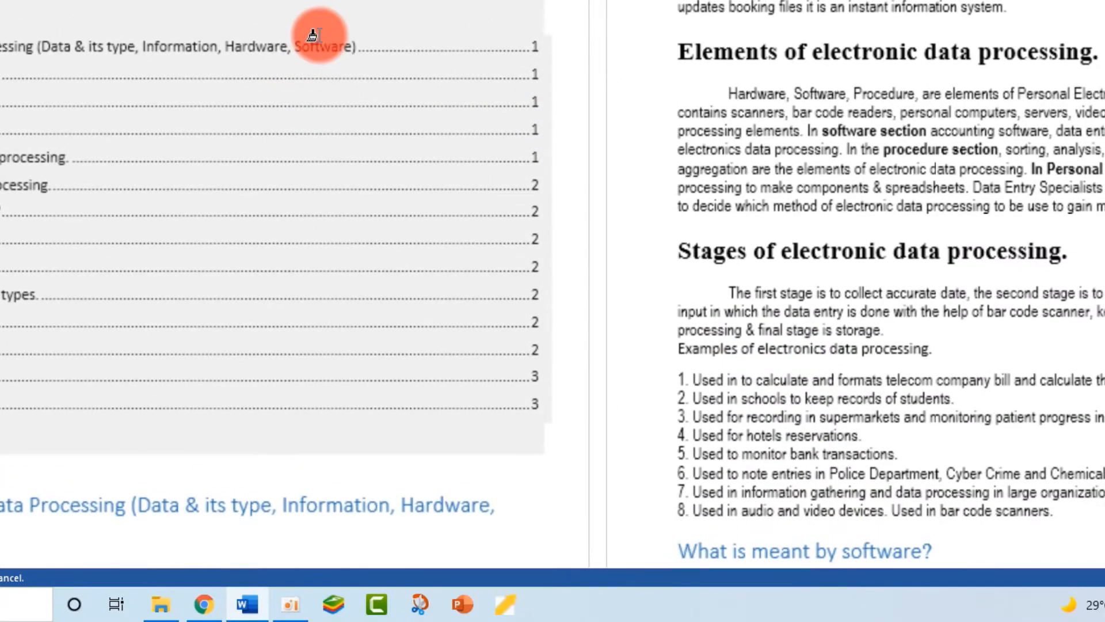
scroll(317, 35, "down", 3)
scroll(701, 51, "up", 4)
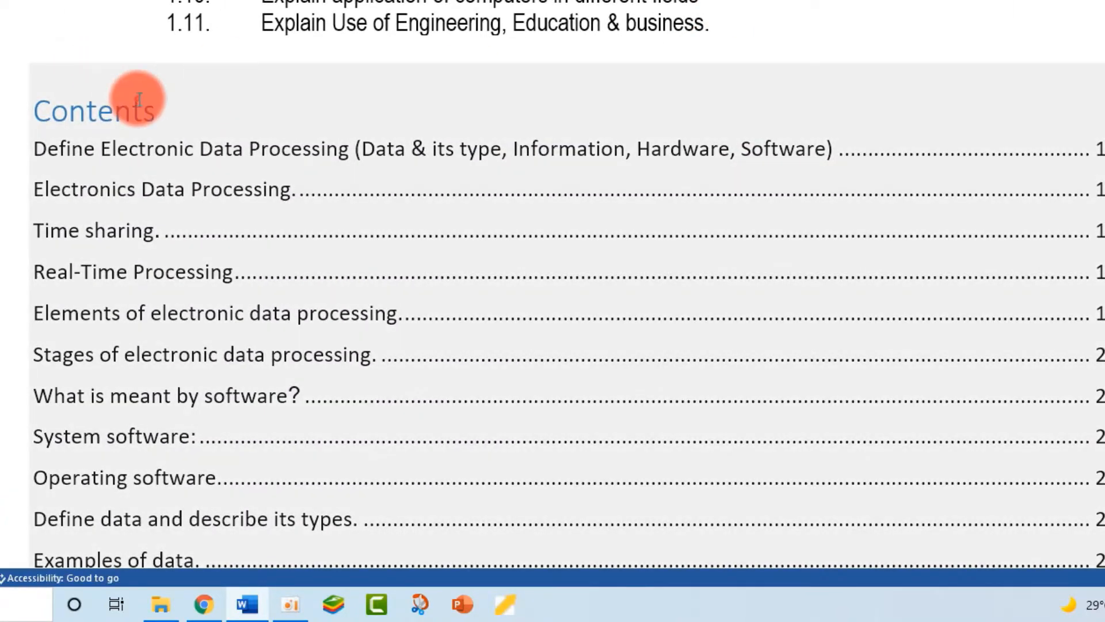
- Update the entire table of contents and scroll to check the subheadings indented under three main entries
left_click(141, 101)
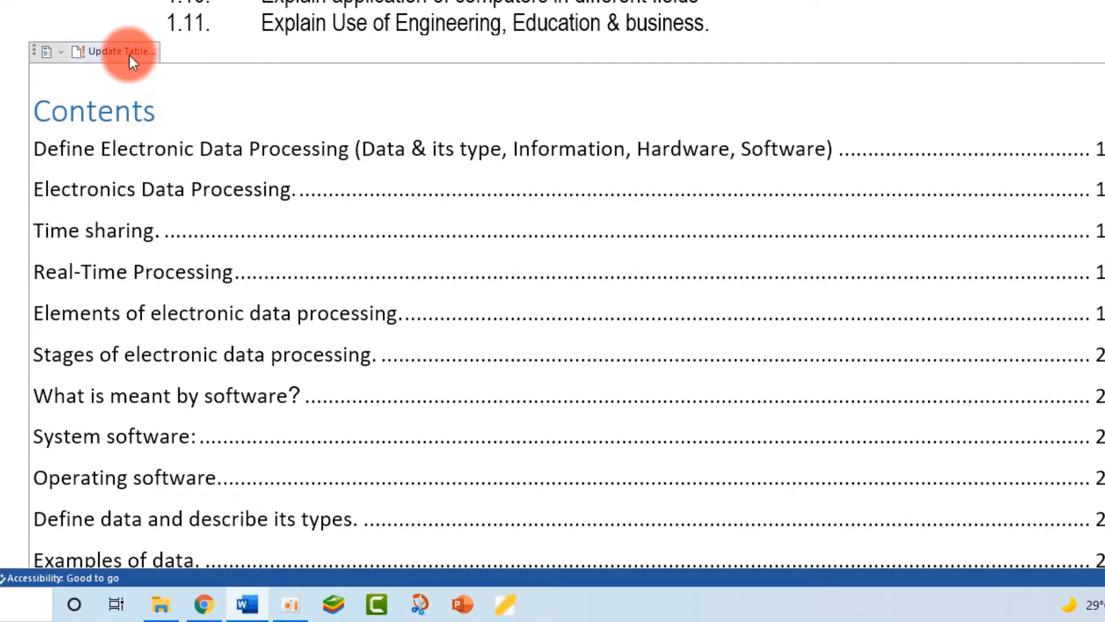
left_click(126, 52)
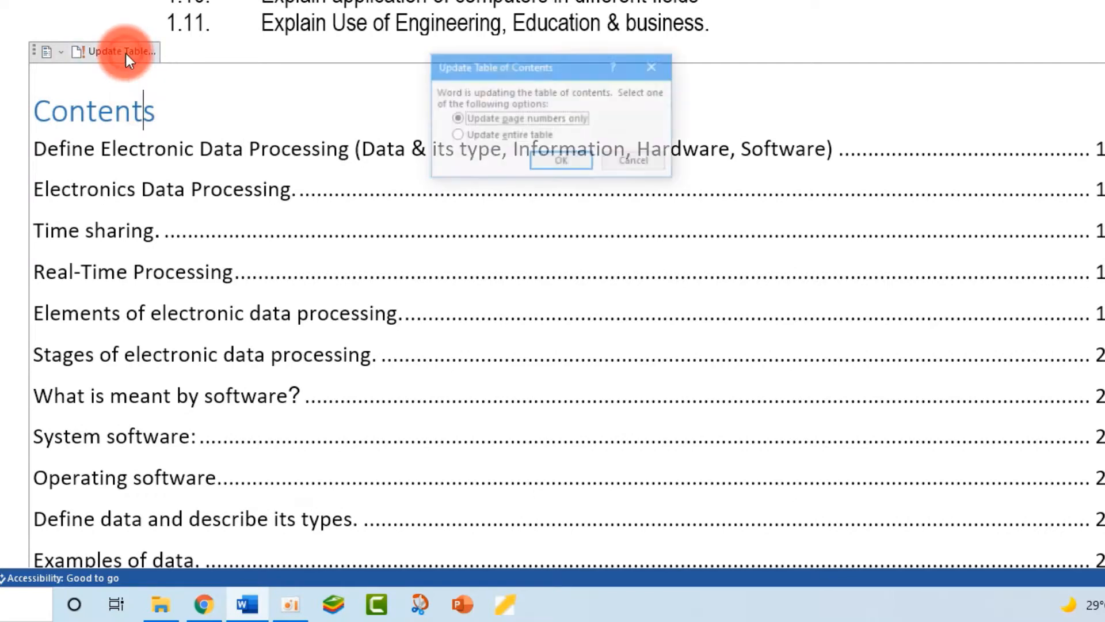
left_click(521, 136)
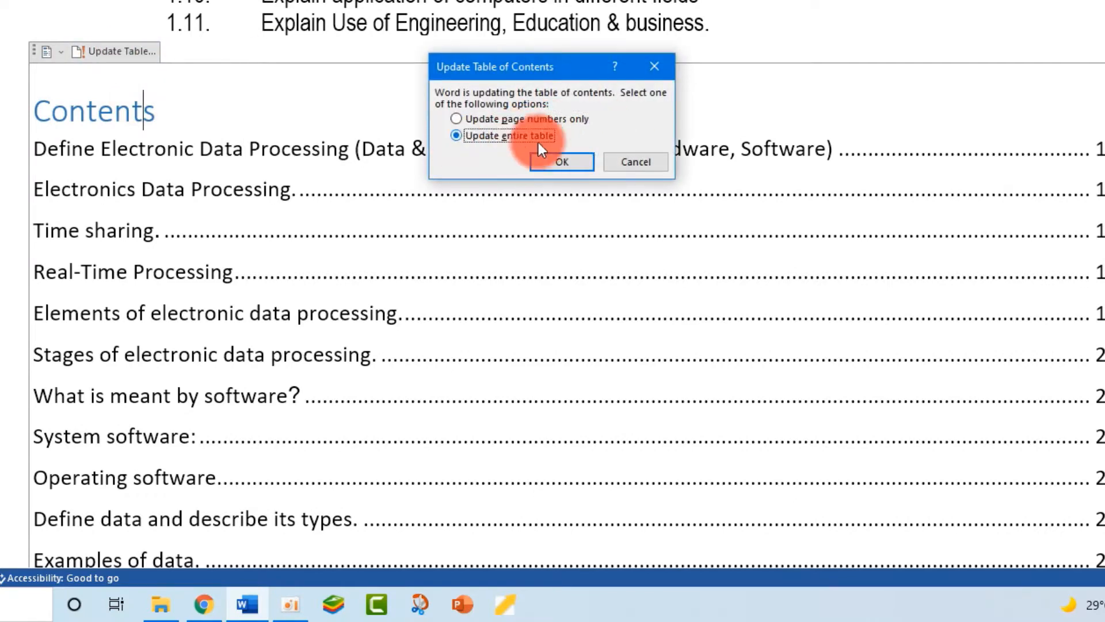
left_click(573, 162)
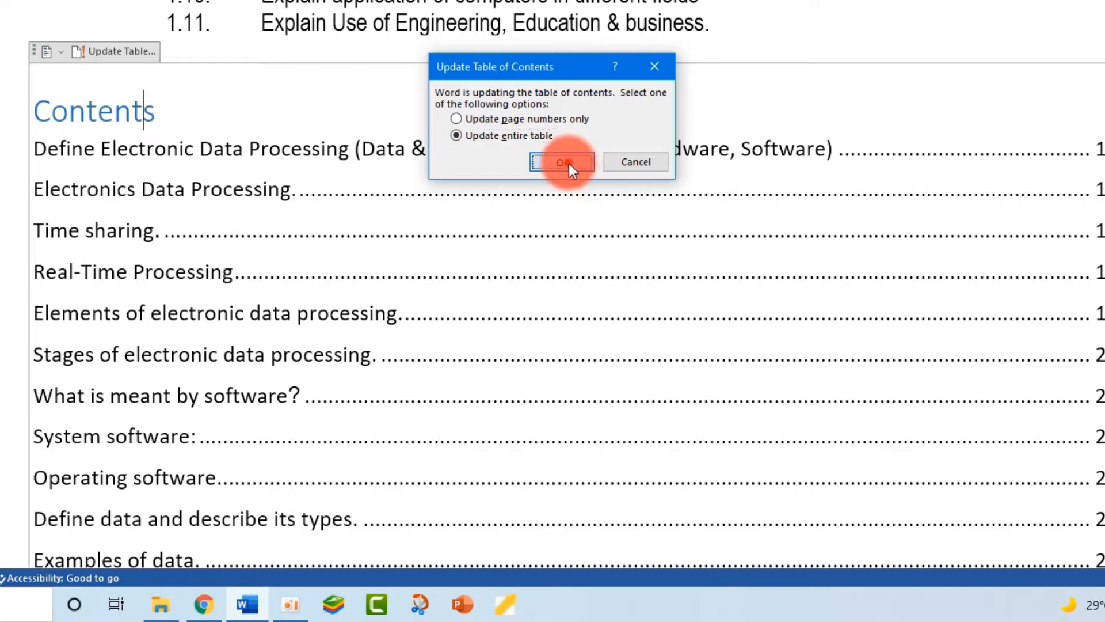
scroll(163, 43, "down", 5)
scroll(164, 43, "up", 5)
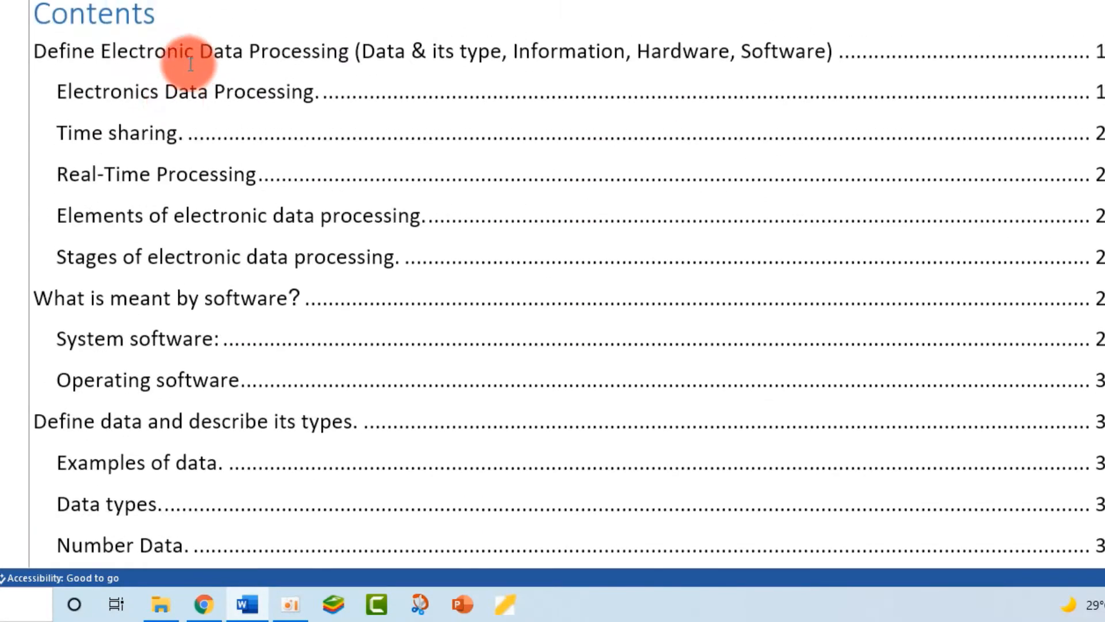
scroll(69, 104, "down", 4)
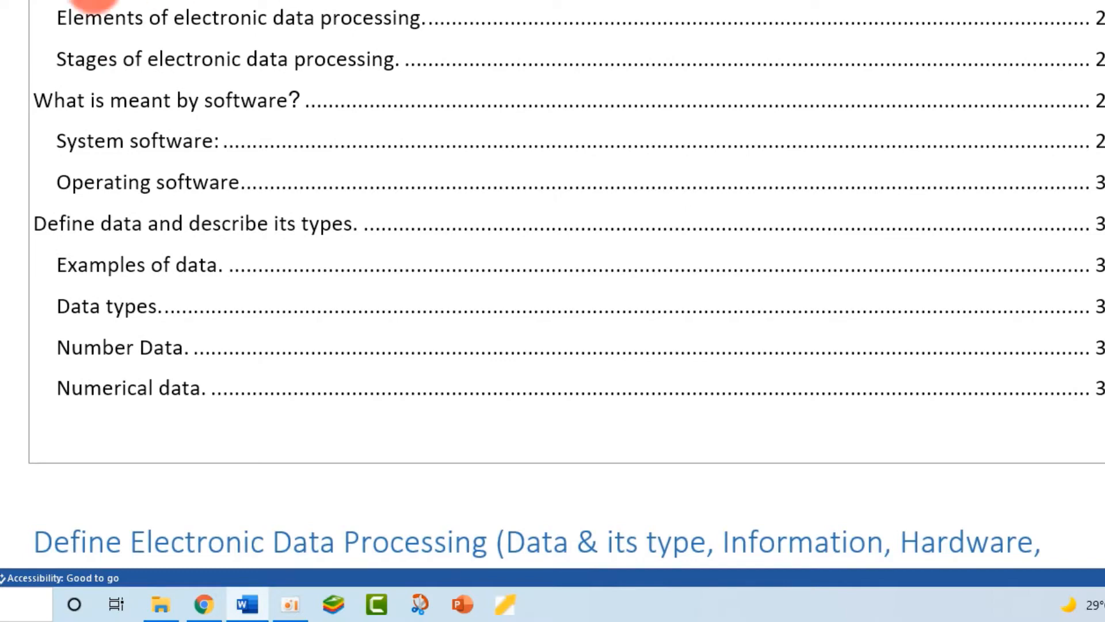
scroll(79, 84, "down", 3)
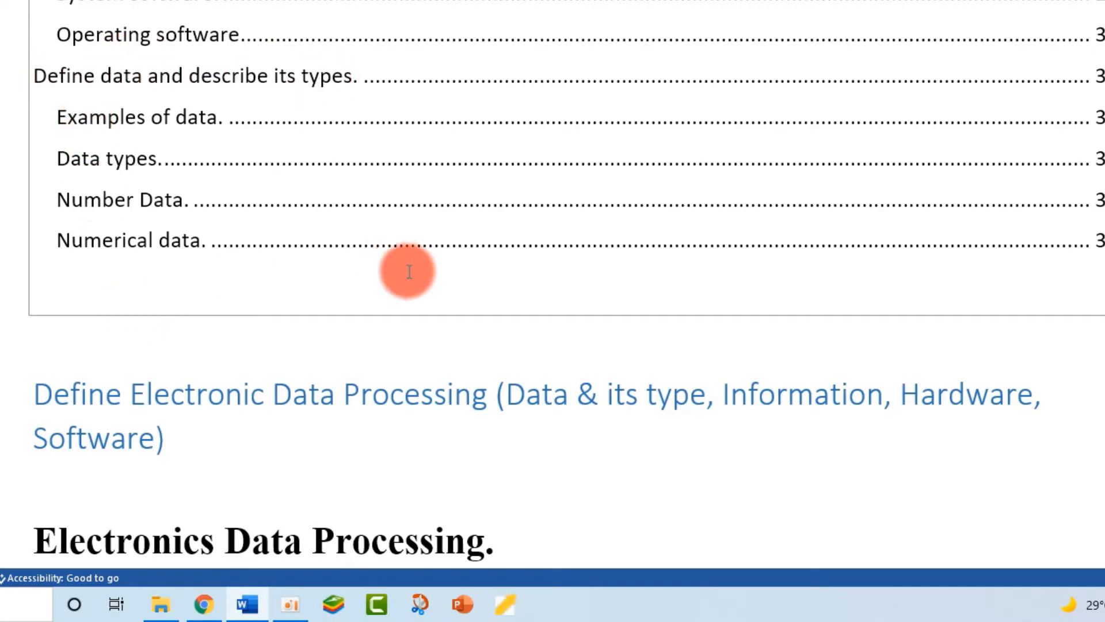
scroll(410, 269, "down", 7)
scroll(316, 265, "up", 10)
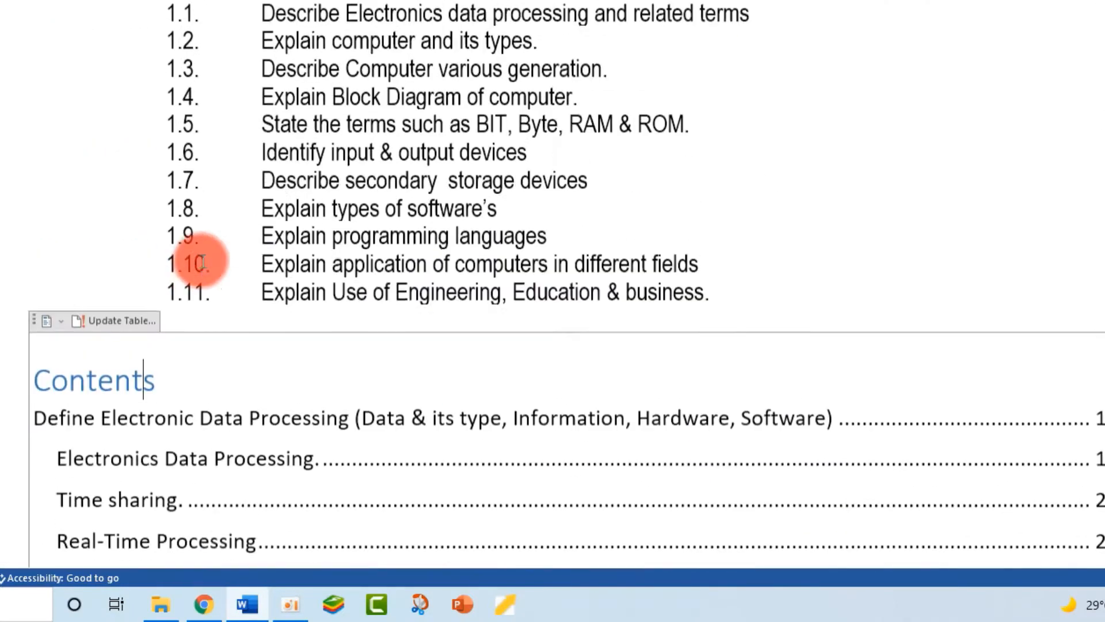
scroll(276, 236, "down", 1)
scroll(371, 236, "up", 4)
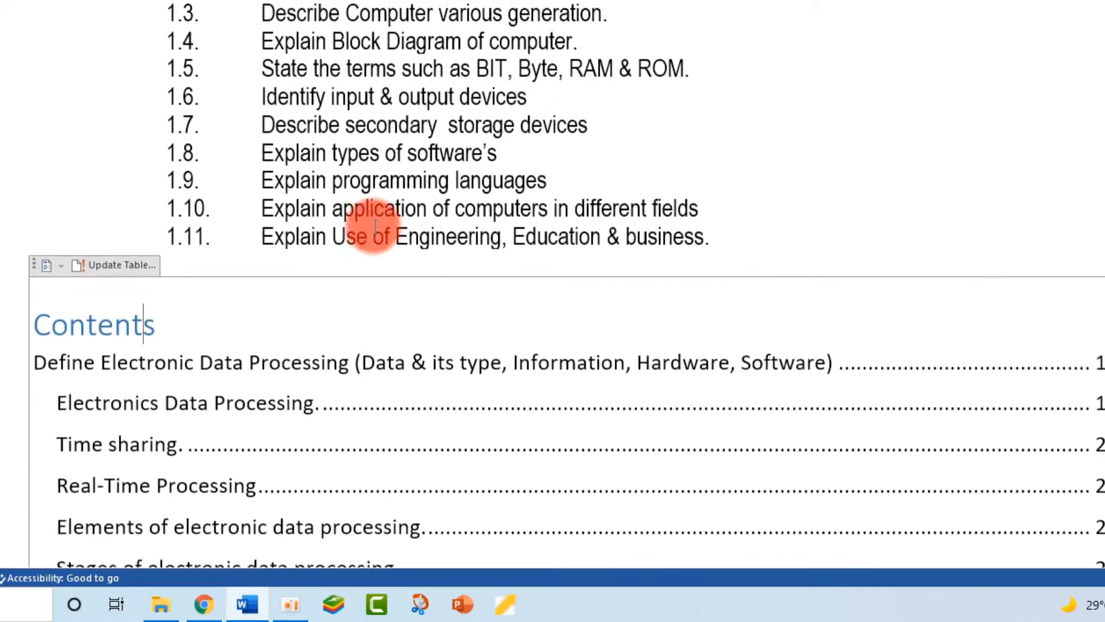
scroll(383, 230, "down", 14)
scroll(390, 233, "down", 3)
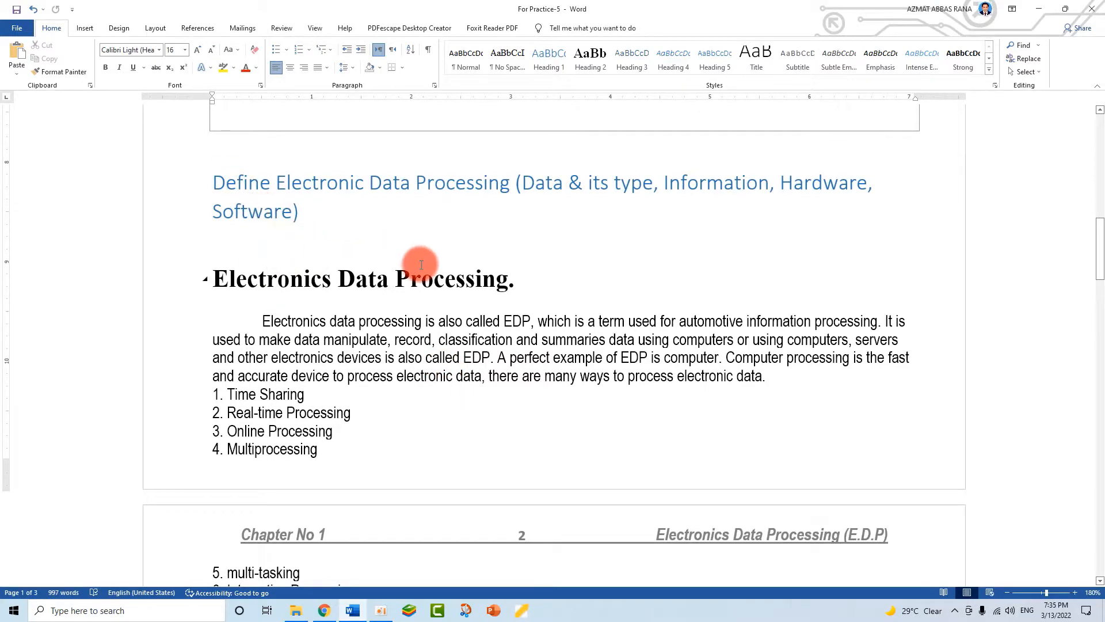
scroll(490, 317, "up", 3)
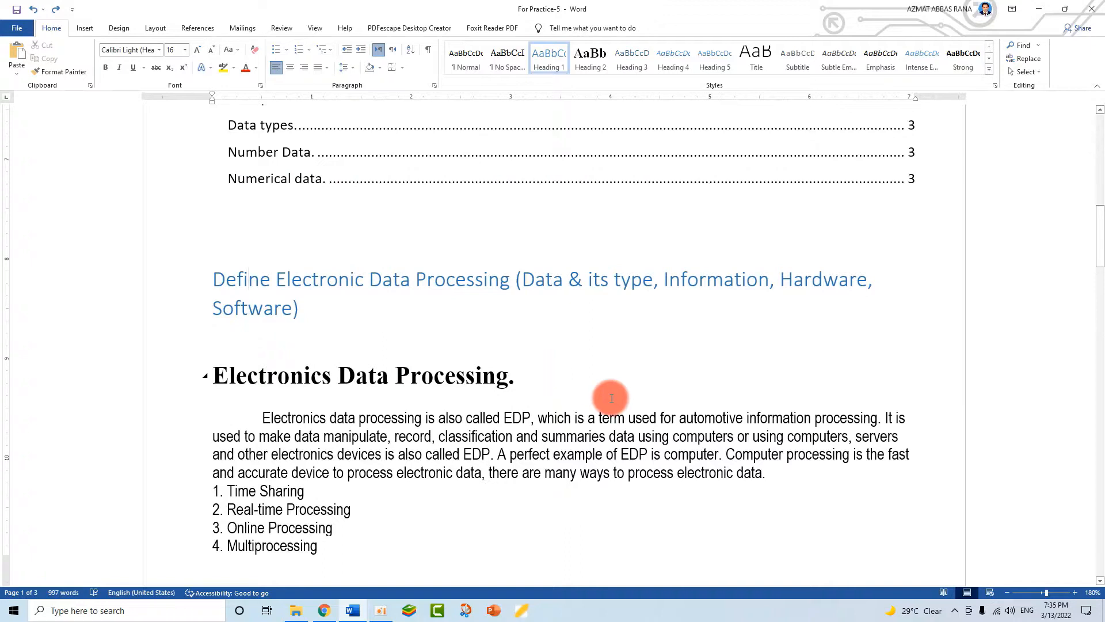
left_click(295, 374)
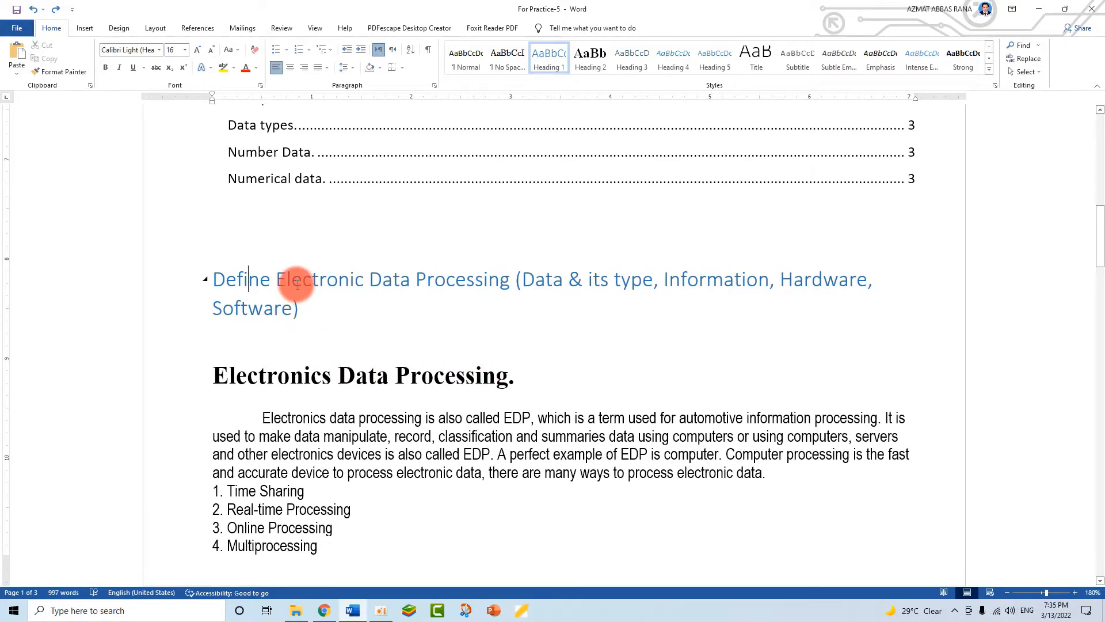
- Undo the unwanted change, then number the Define heading as 1. with the 1 / 1.1 / 1.1.1 list
left_click(603, 357)
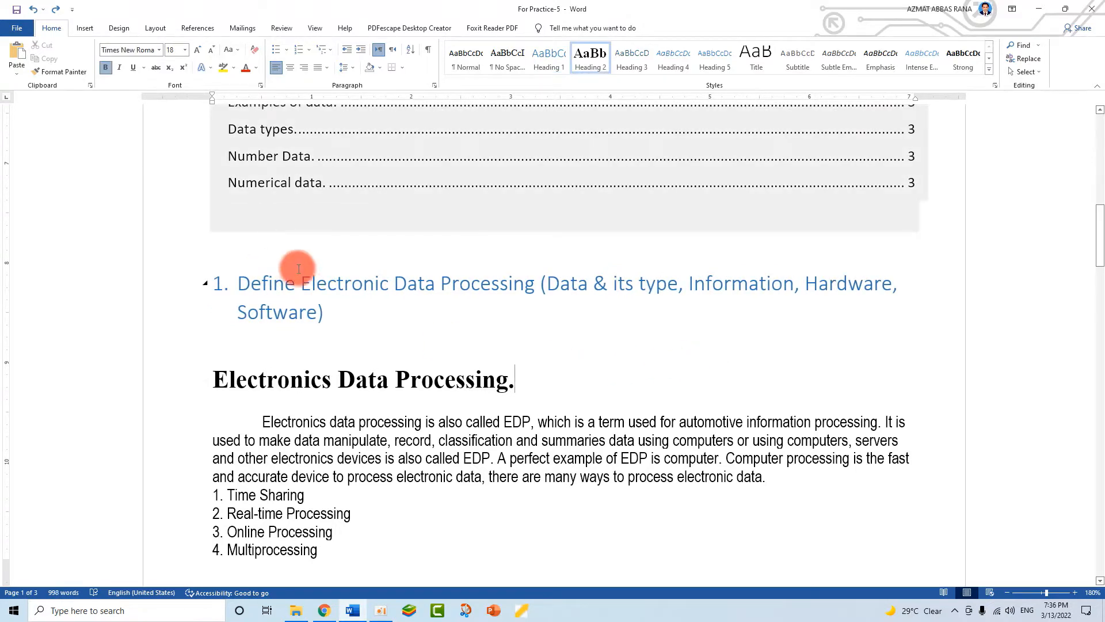
left_click(32, 10)
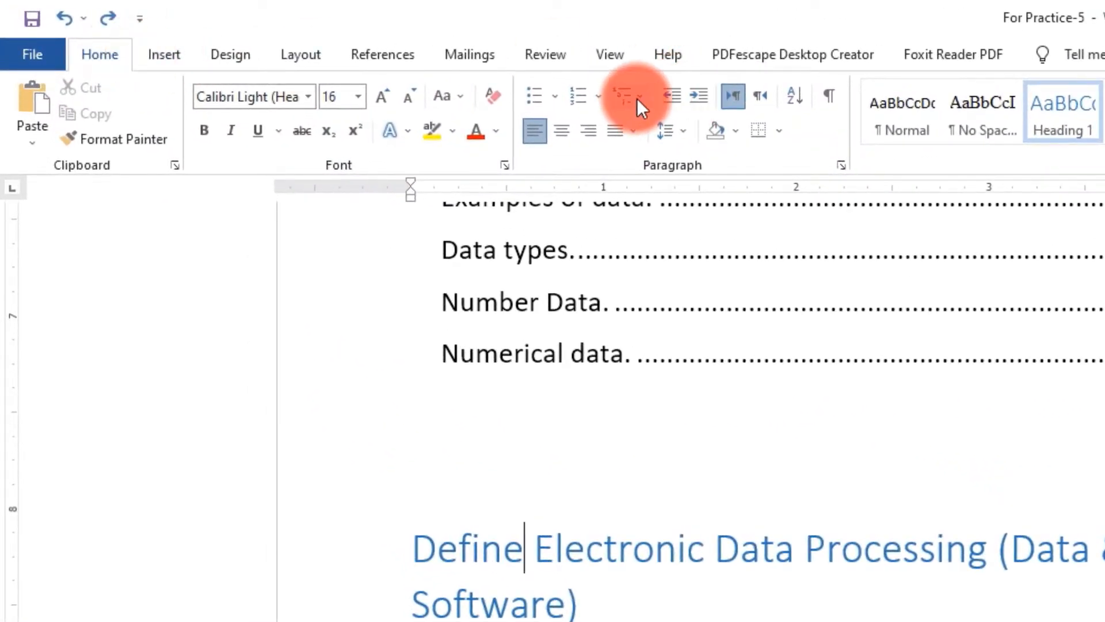
left_click(637, 97)
mouse_move(842, 327)
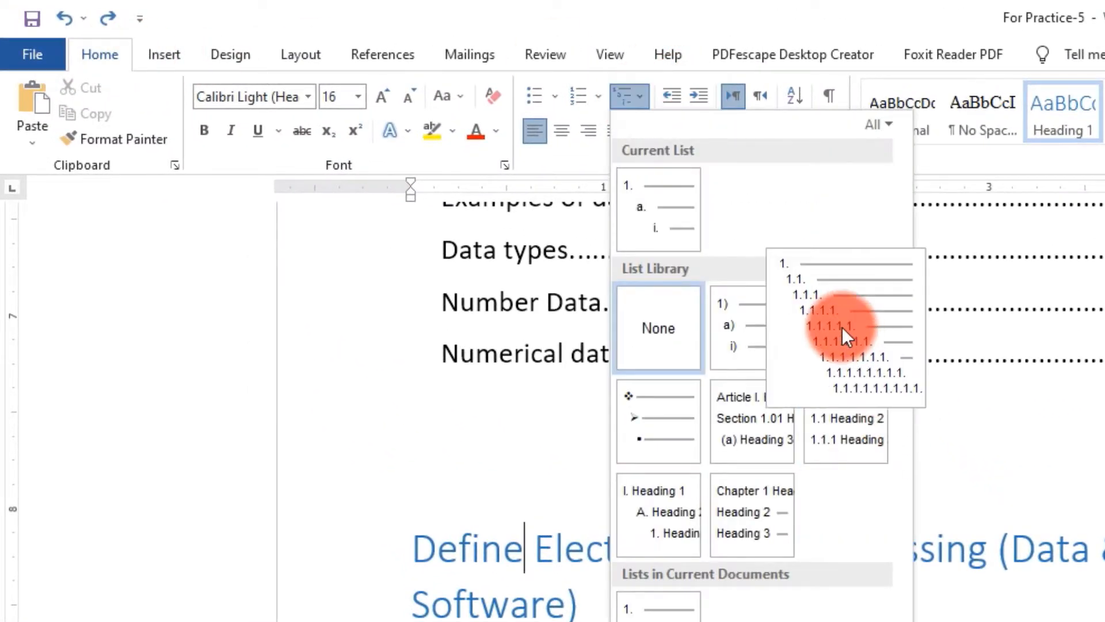
left_click(814, 315)
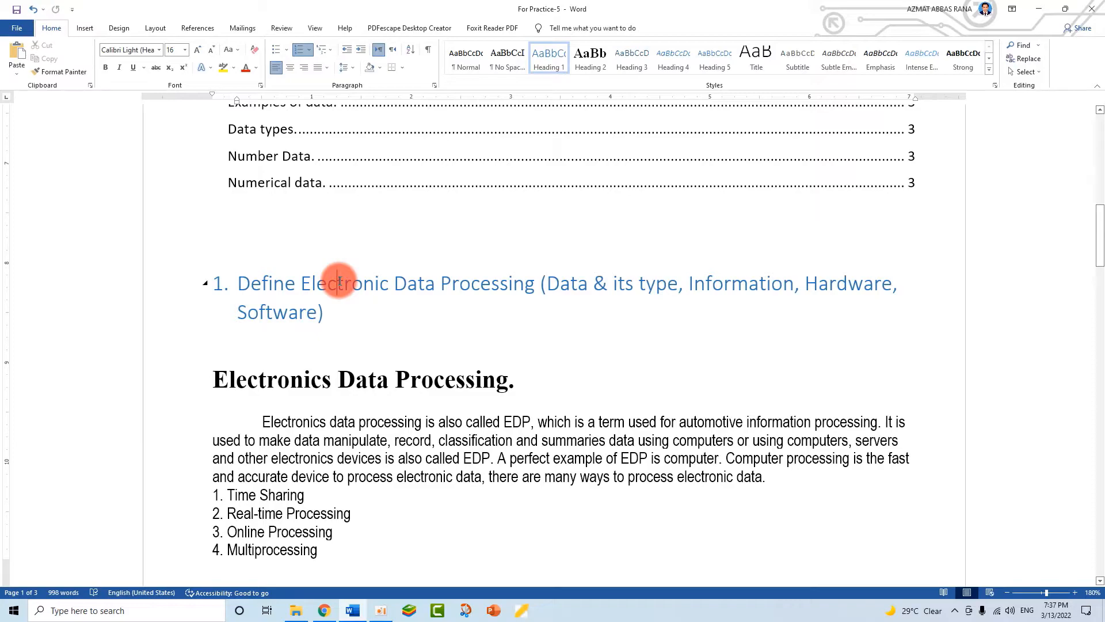
- Lock Format Painter and number Electronics Data Processing. through Stages of electronic data processing. as headings 2–6
double_click(74, 71)
left_click(310, 372)
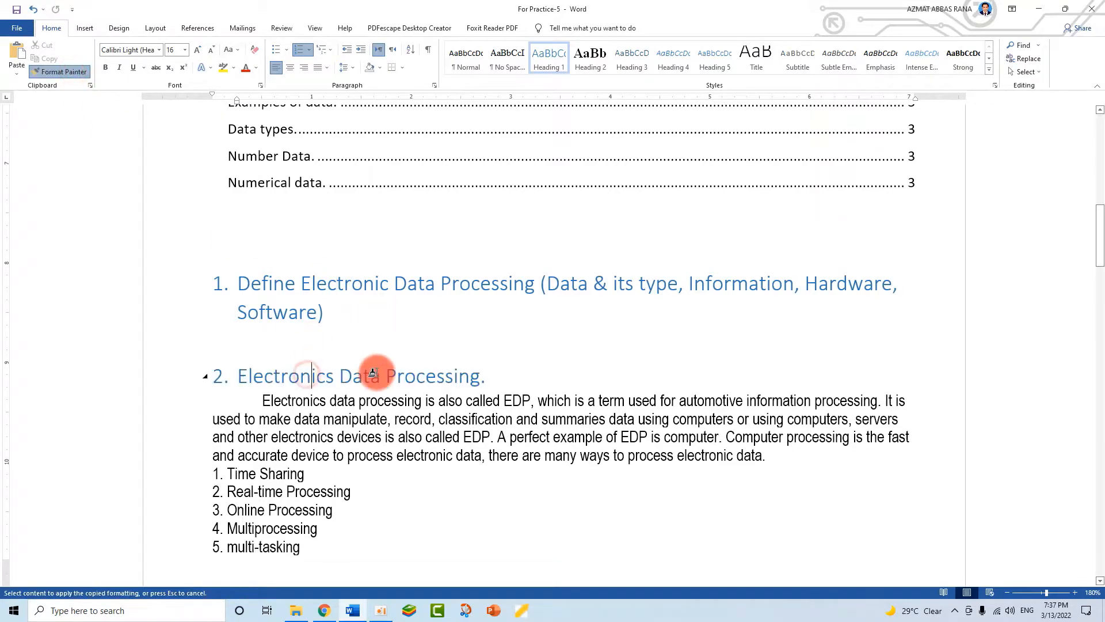
scroll(373, 372, "down", 5)
left_click(316, 414)
scroll(325, 406, "down", 2)
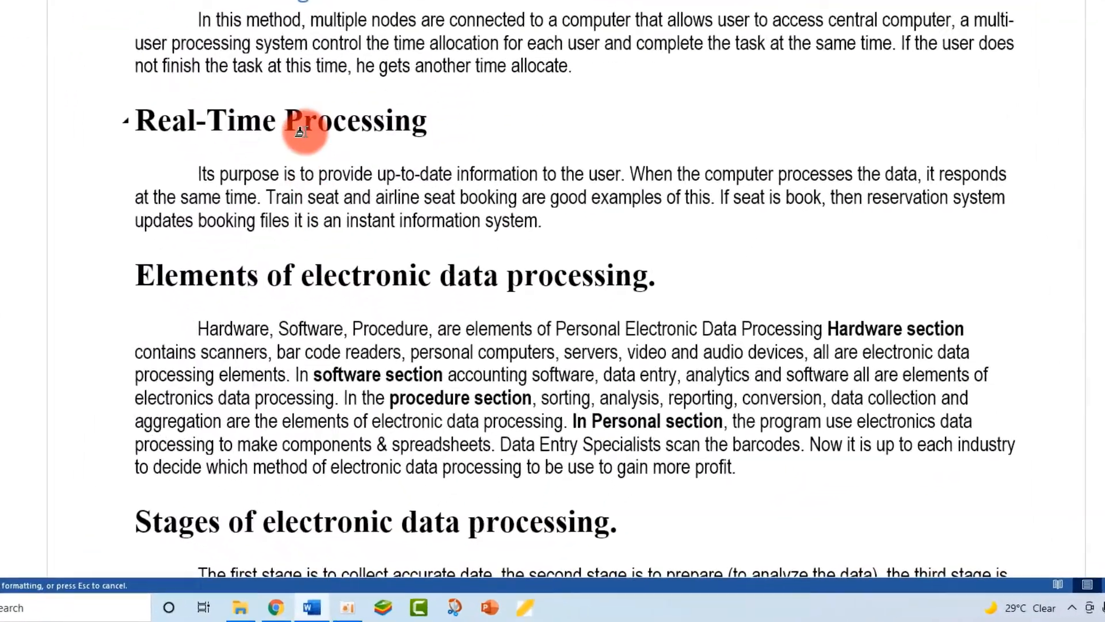
left_click(300, 131)
left_click(304, 275)
left_click(296, 522)
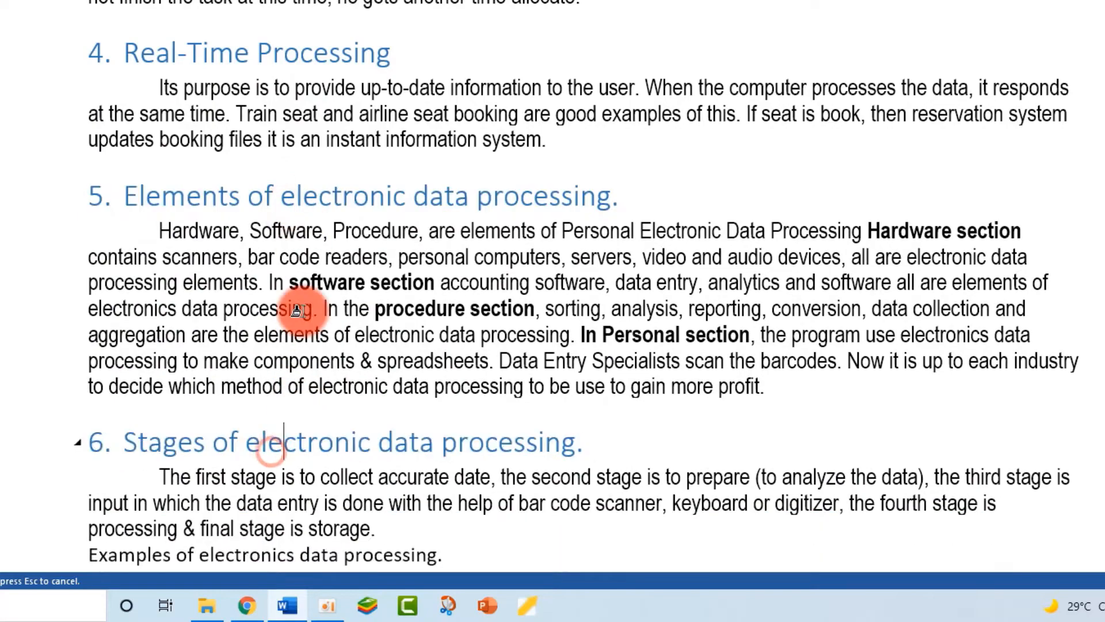
- Number What is meant by software?, System software: and Operating software as 7–9, then Define data and Examples of data
scroll(299, 314, "down", 7)
left_click(275, 151)
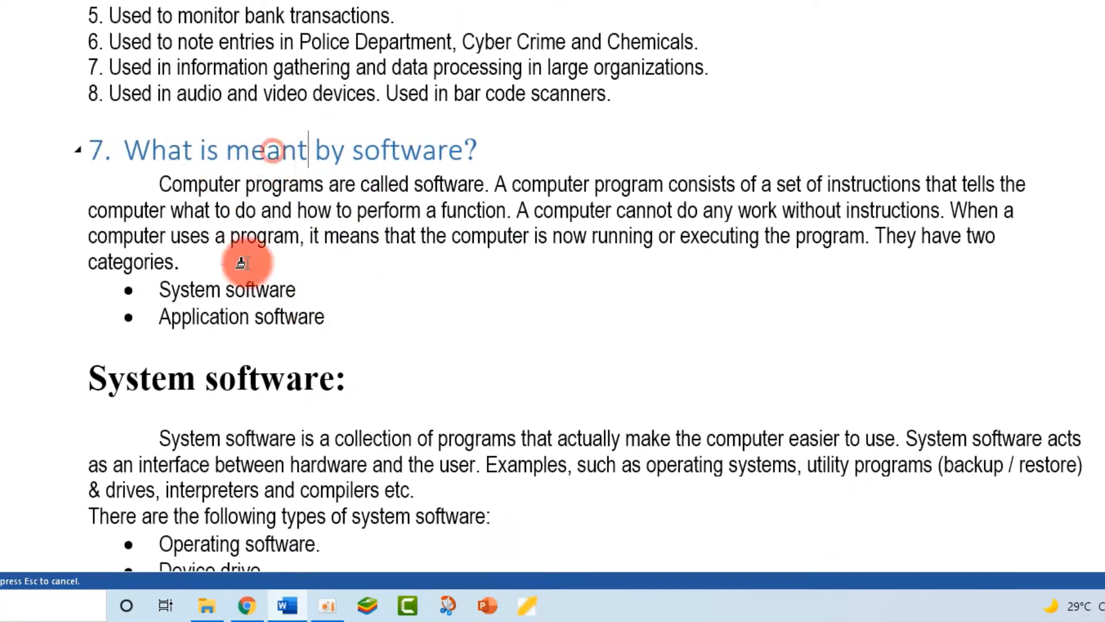
left_click(225, 387)
scroll(230, 357, "down", 3)
scroll(235, 322, "down", 4)
left_click(235, 314)
scroll(245, 346, "down", 3)
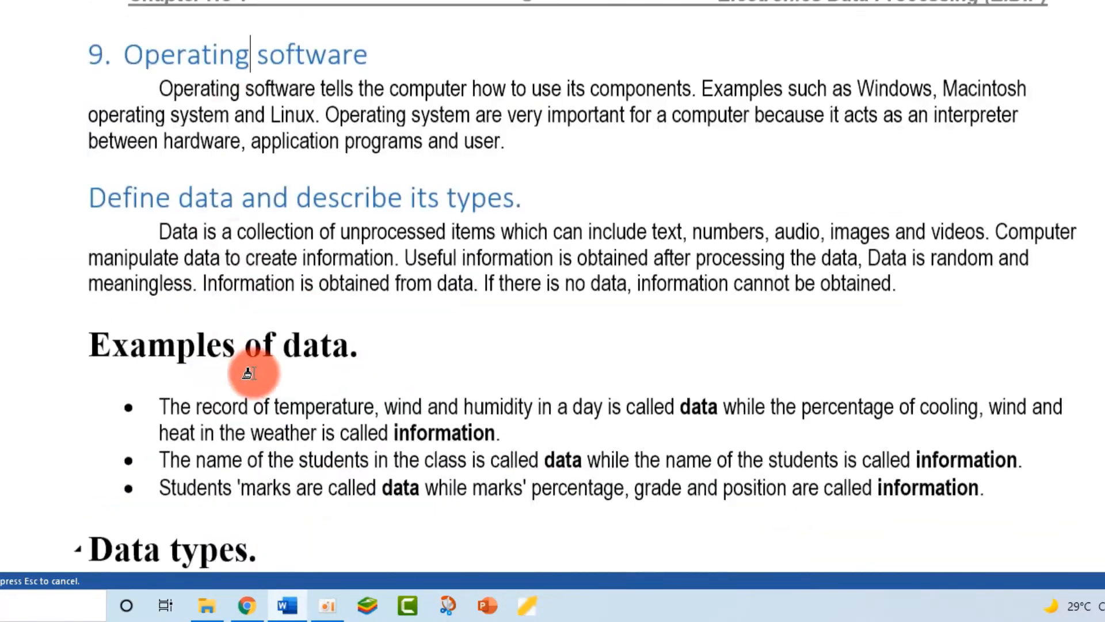
scroll(241, 230, "down", 3)
left_click(230, 48)
left_click(239, 187)
scroll(241, 259, "down", 5)
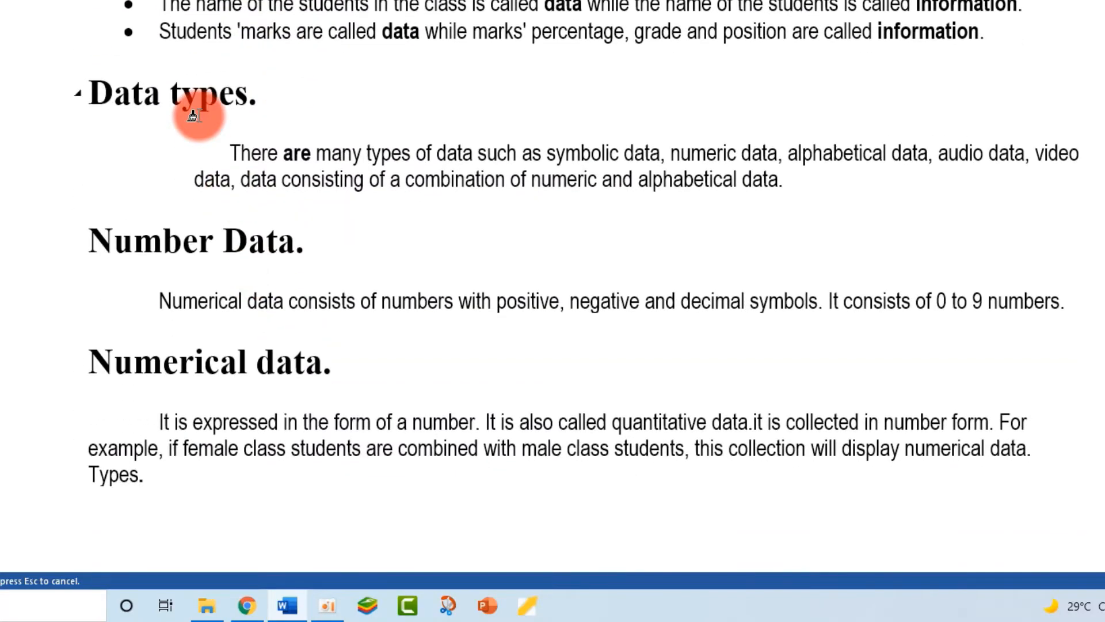
scroll(291, 309, "up", 20)
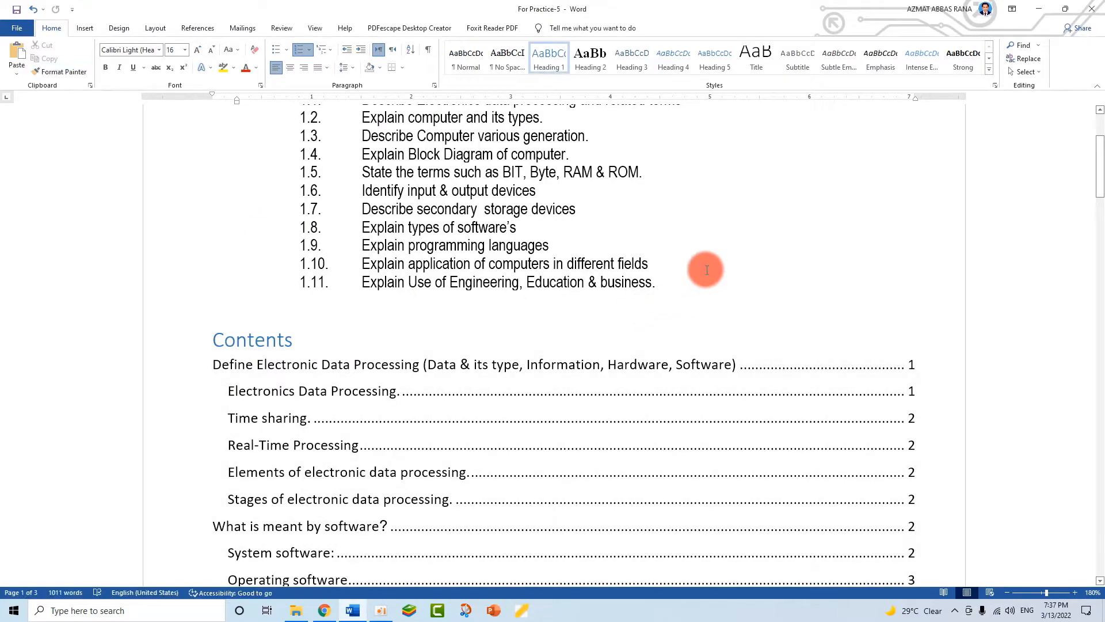
left_click(284, 333)
- Update the entire table of contents and scroll the document to check headings numbered 1. to 14
left_click(266, 300)
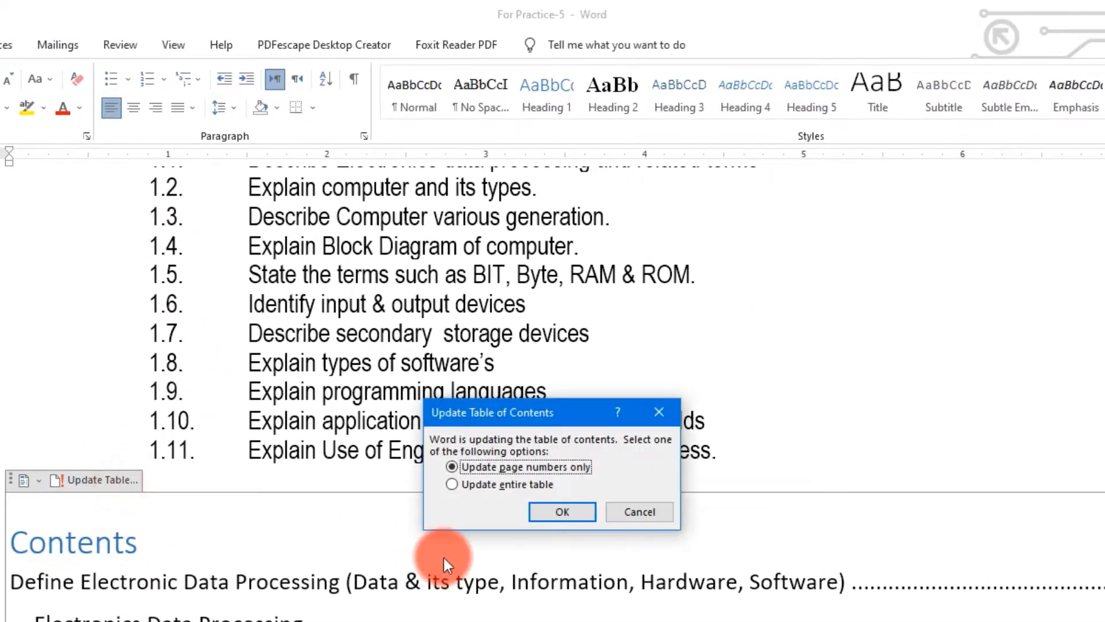
left_click(452, 484)
left_click(562, 511)
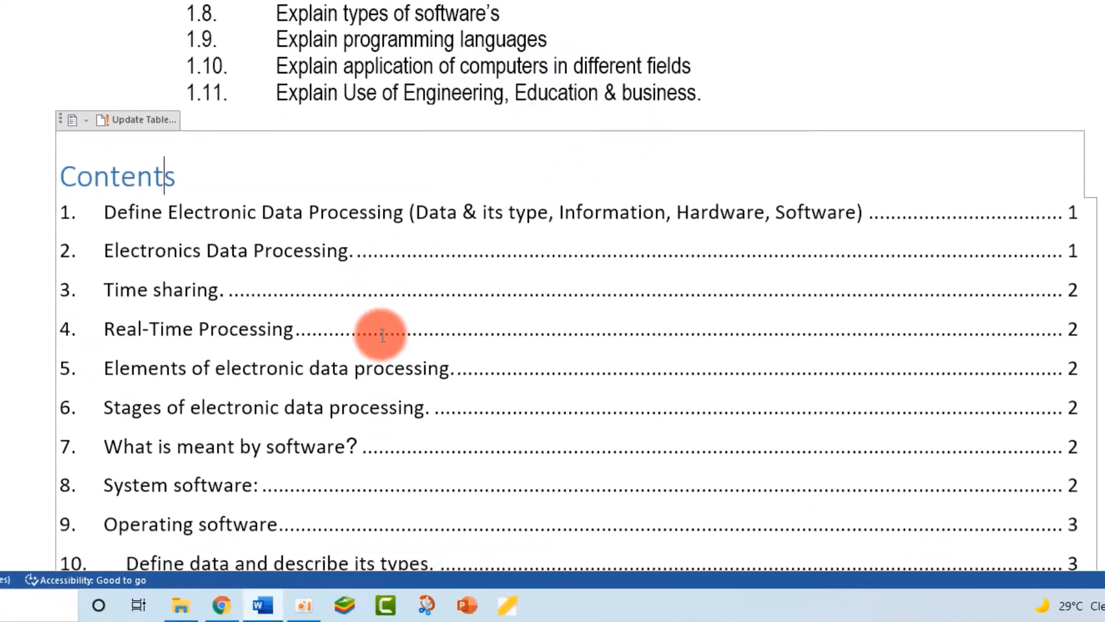
scroll(382, 335, "down", 5)
scroll(239, 240, "up", 5)
scroll(259, 276, "down", 5)
scroll(257, 282, "down", 5)
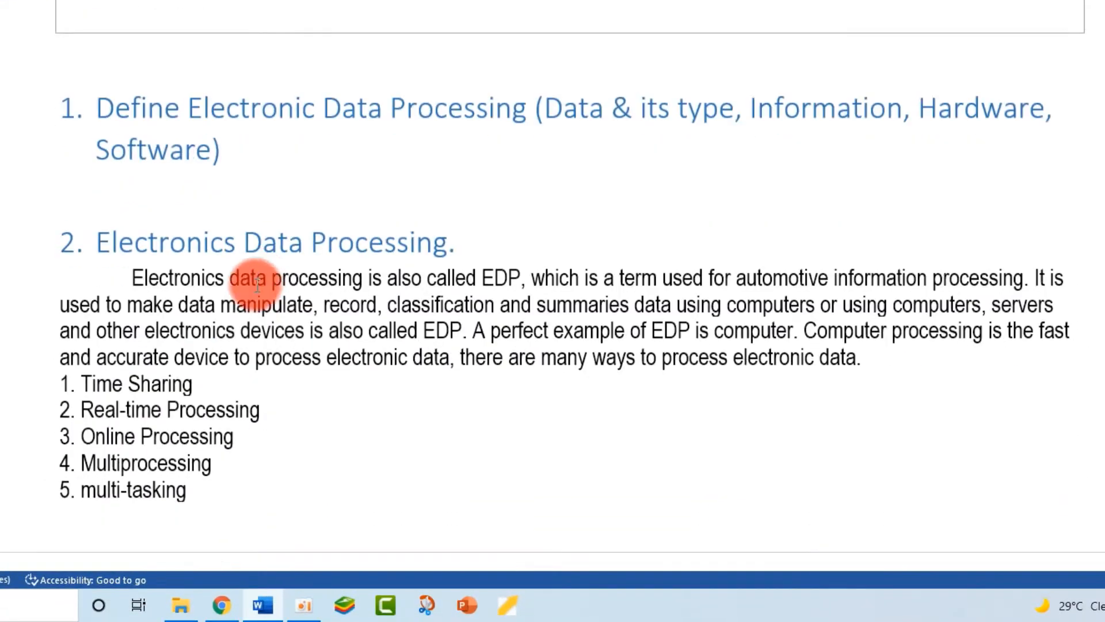
scroll(257, 282, "down", 2)
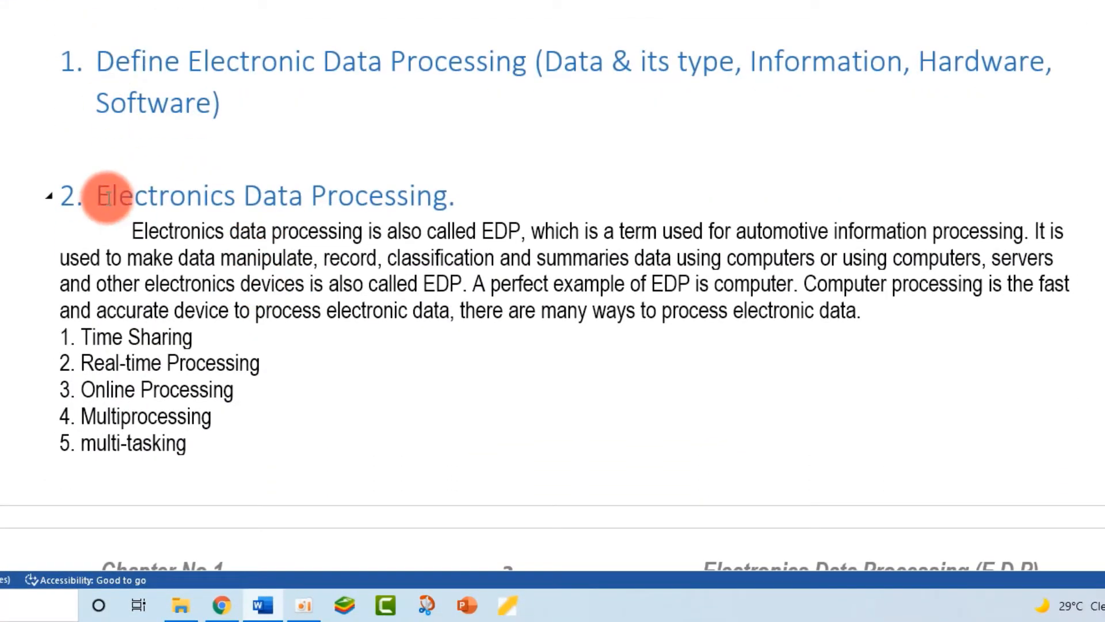
scroll(108, 197, "down", 8)
scroll(259, 213, "up", 5)
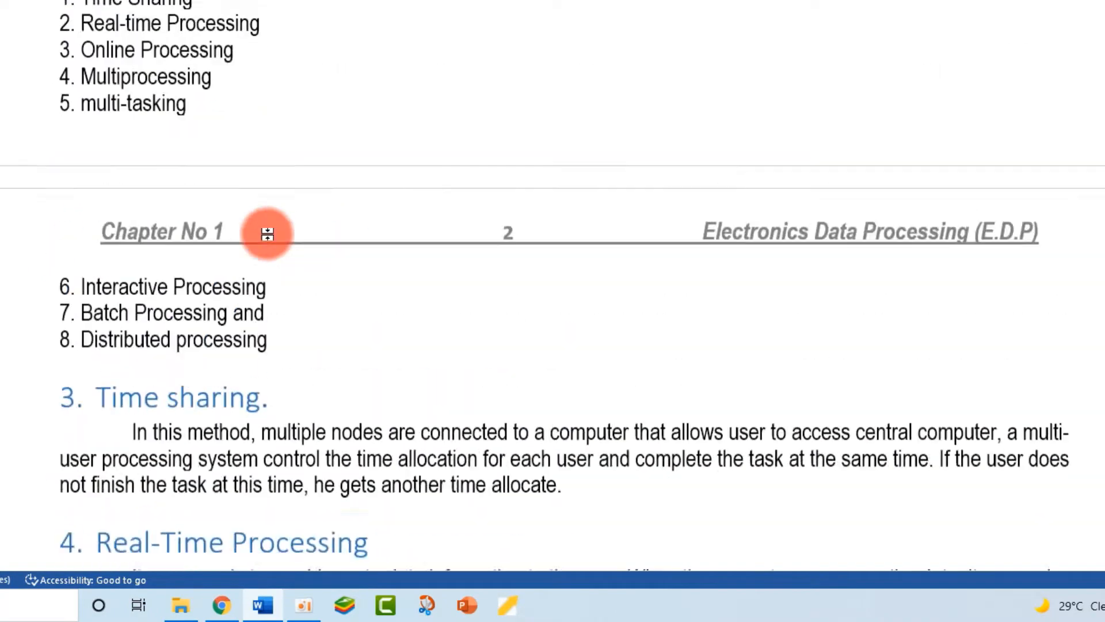
scroll(267, 234, "up", 10)
scroll(264, 234, "down", 3)
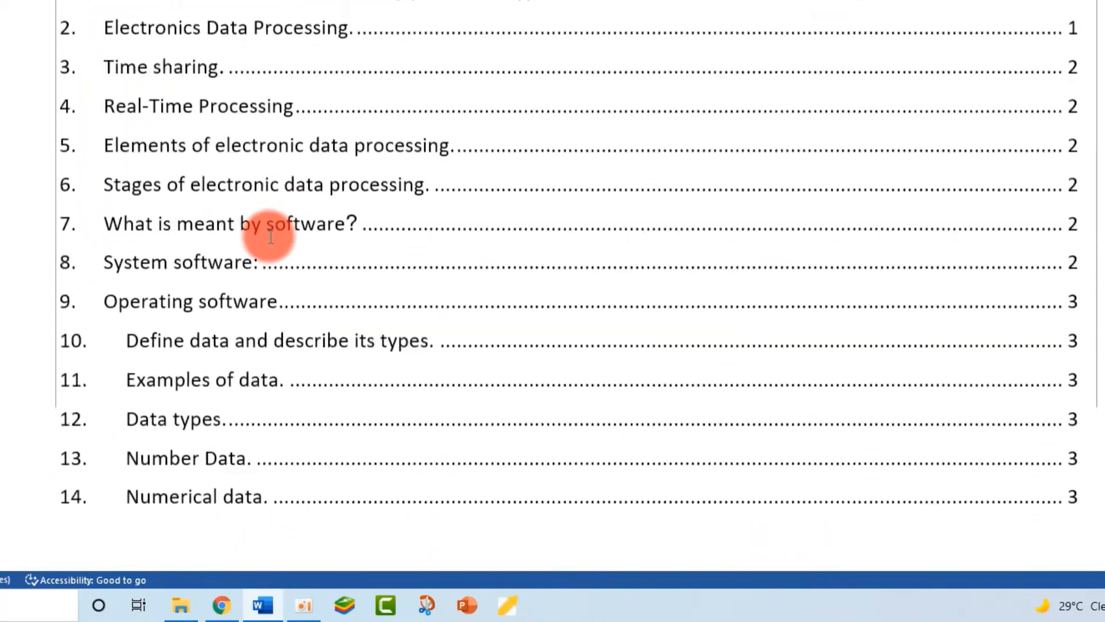
scroll(271, 236, "down", 10)
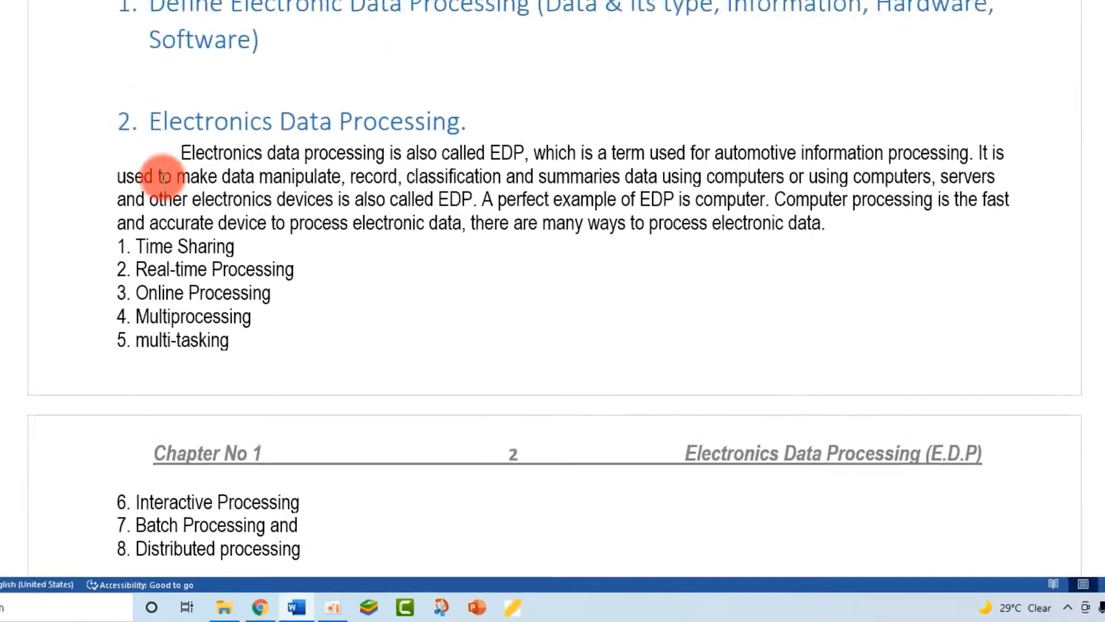
scroll(316, 424, "down", 10)
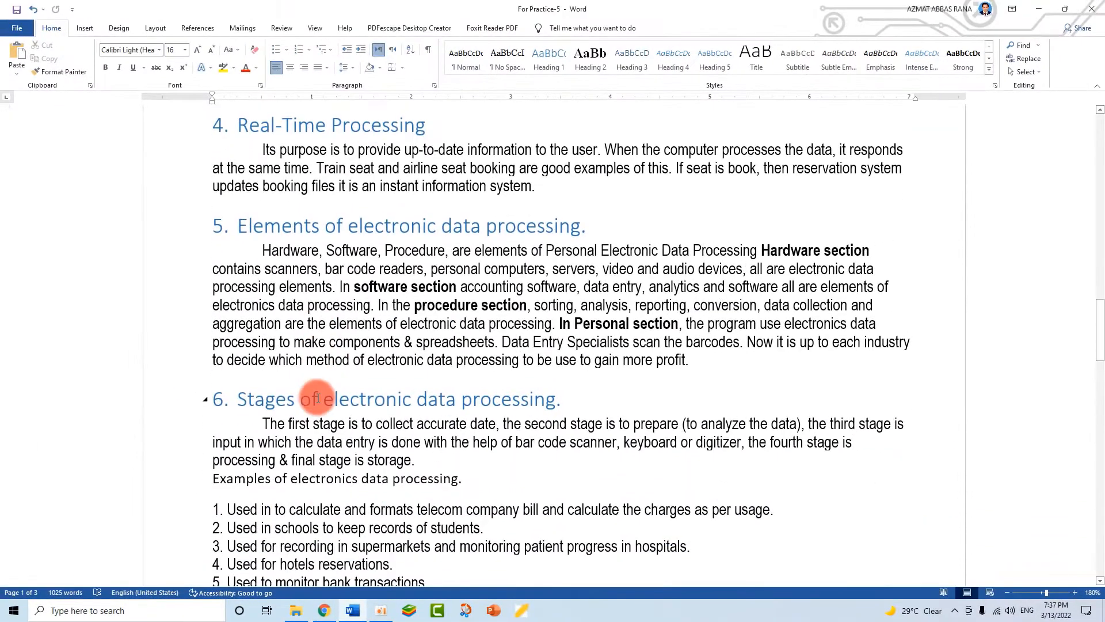
scroll(317, 395, "down", 10)
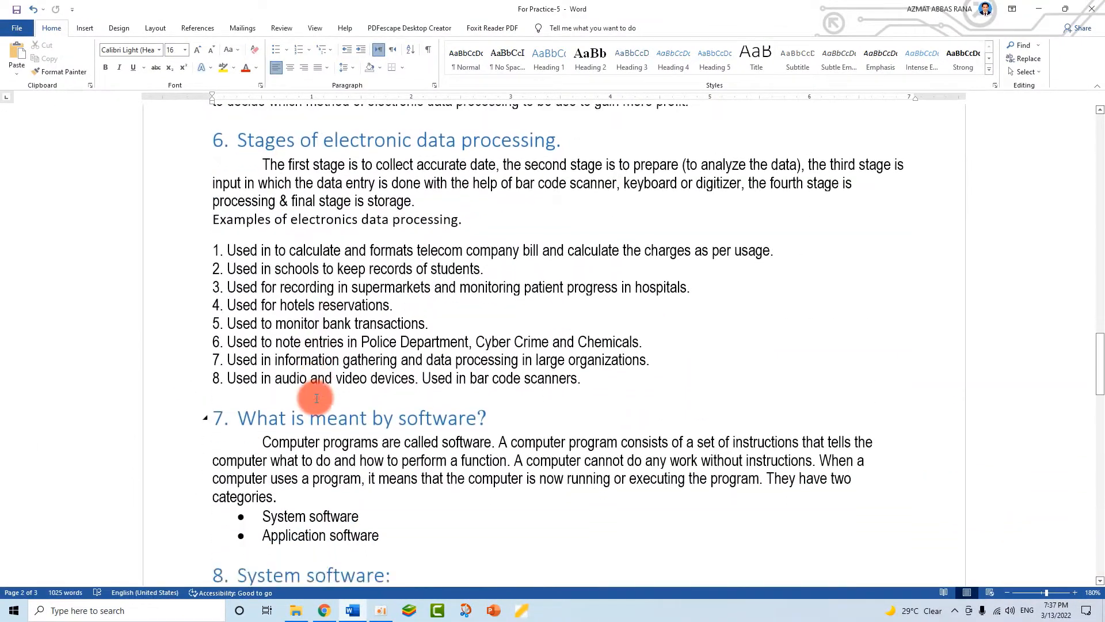
scroll(291, 252, "down", 9)
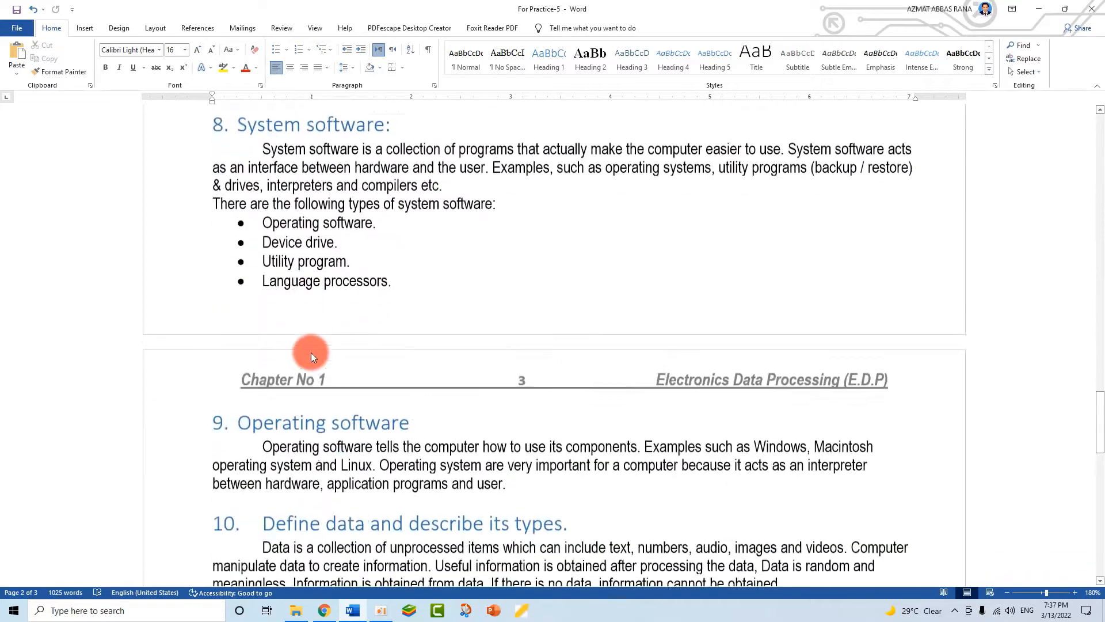
scroll(397, 254, "down", 5)
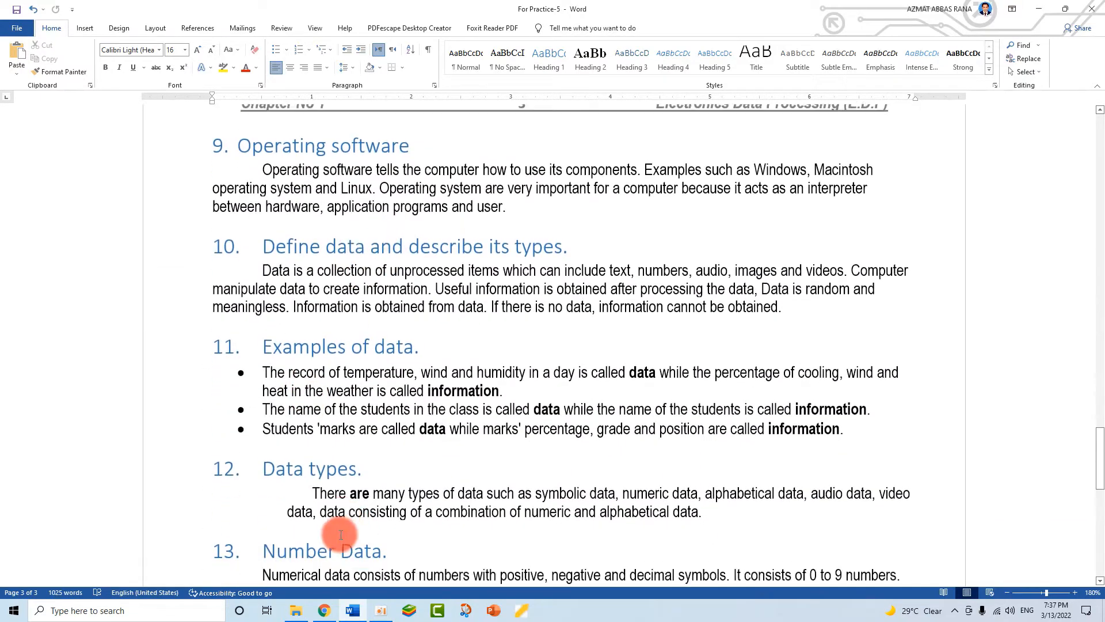
scroll(280, 412, "up", 15)
scroll(282, 413, "up", 20)
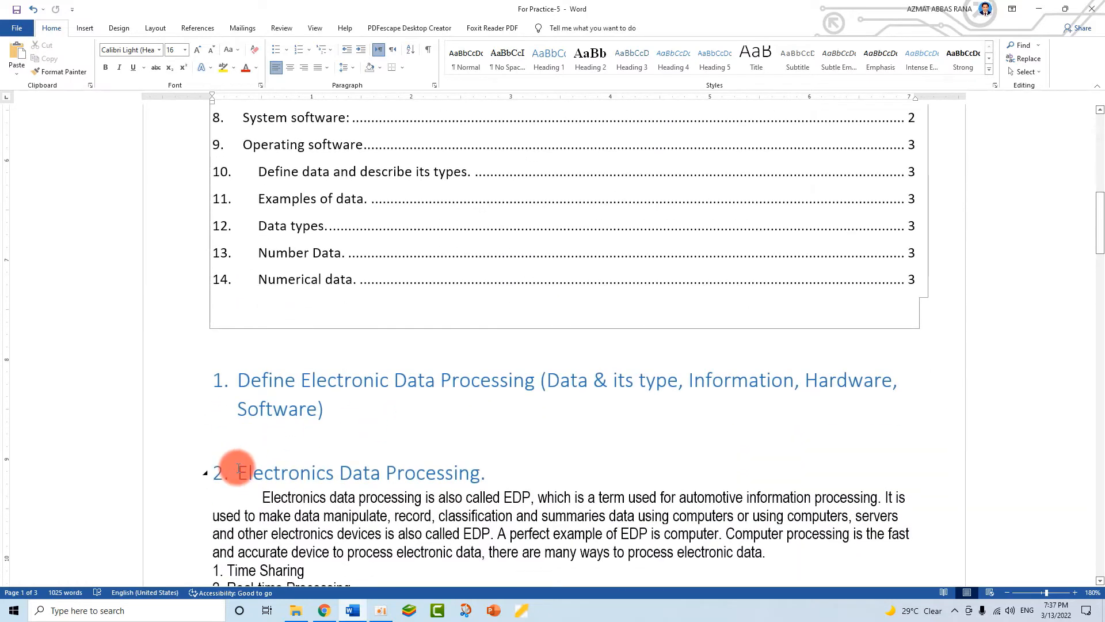
left_click(238, 469)
key("Tab")
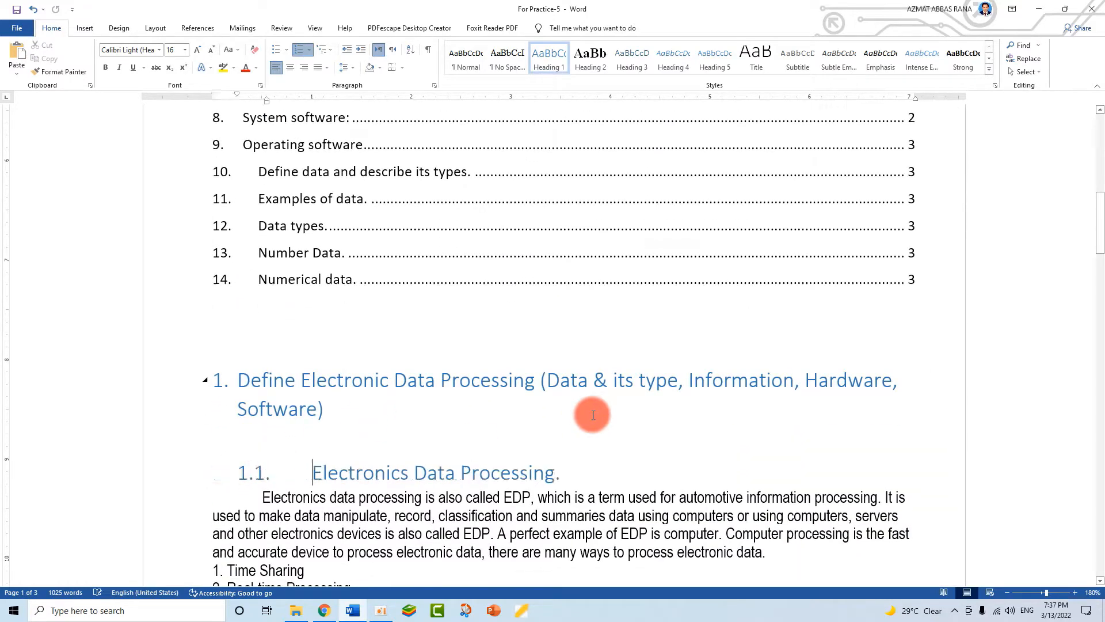
scroll(292, 395, "down", 4)
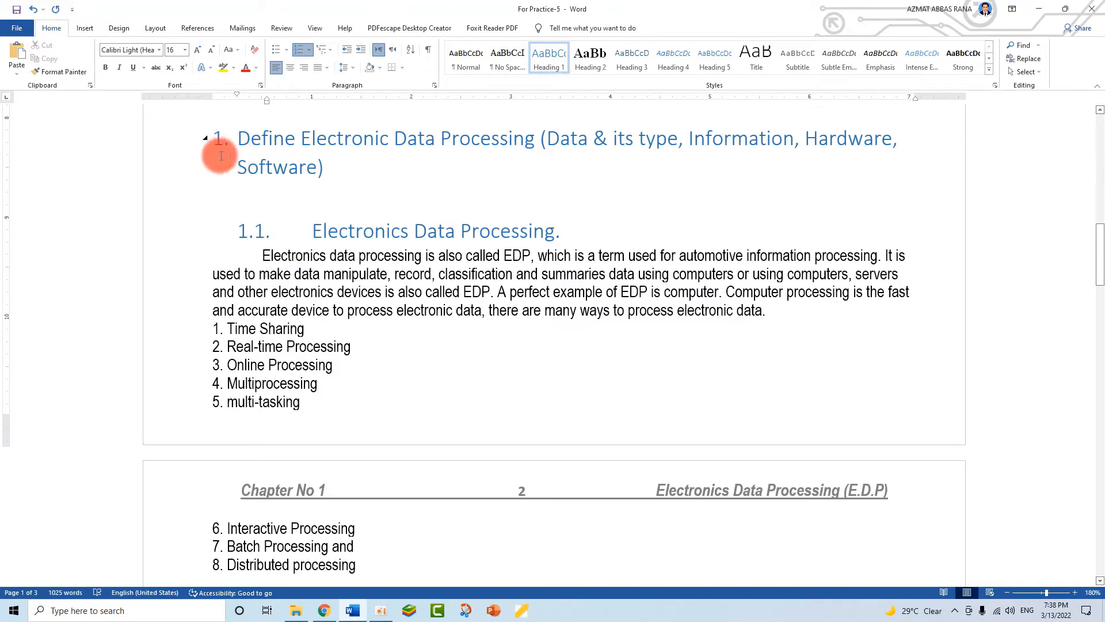
scroll(340, 344, "down", 3)
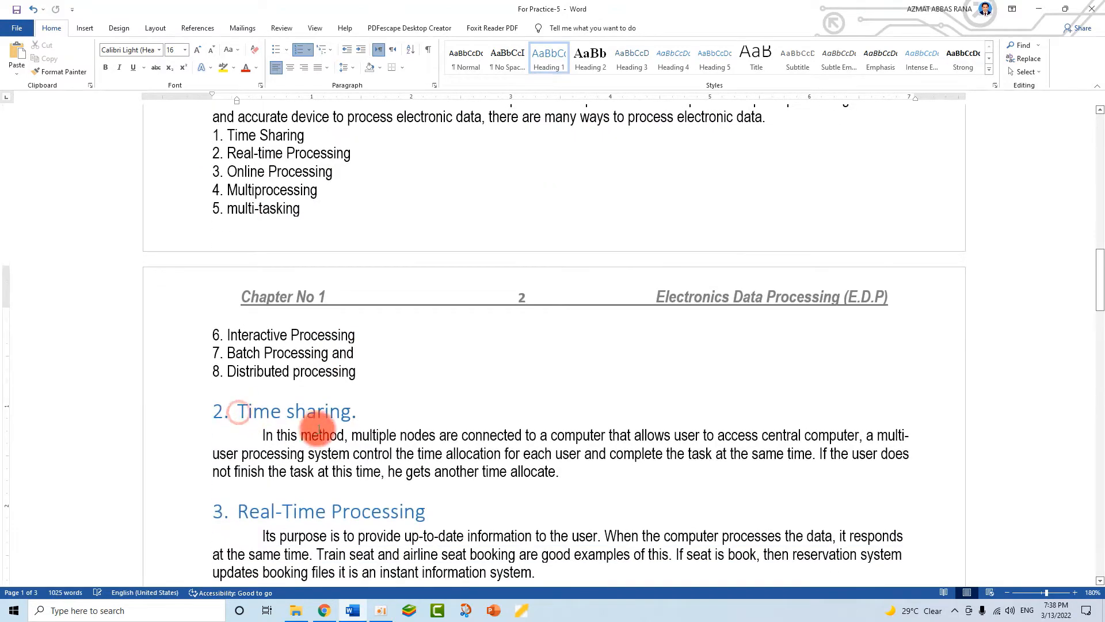
scroll(283, 184, "up", 5)
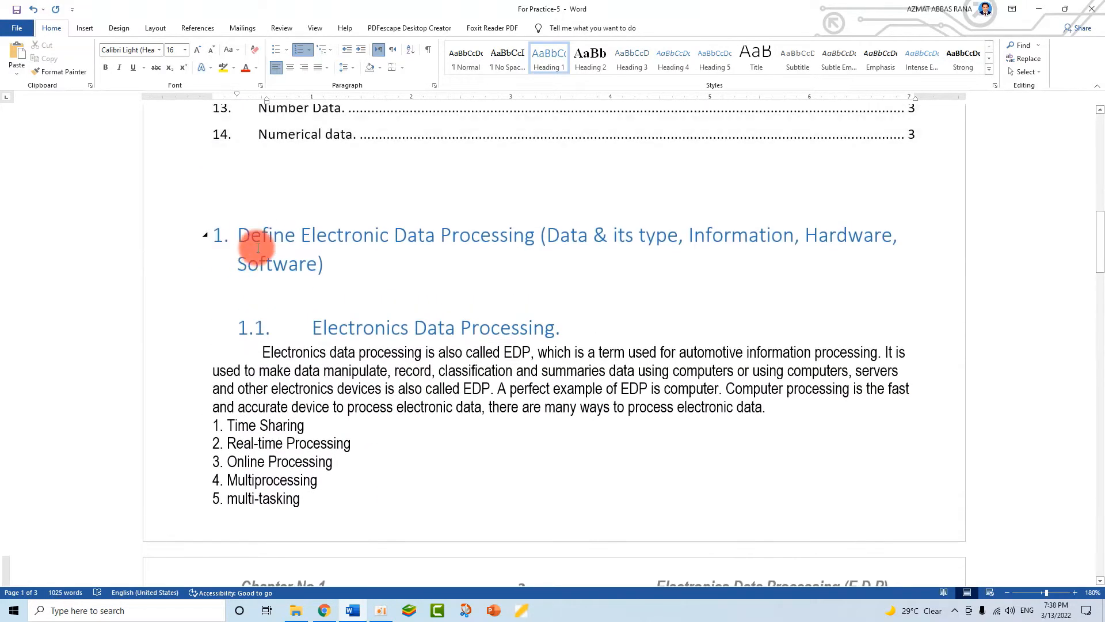
scroll(338, 407, "down", 8)
left_click(234, 269)
key("Tab")
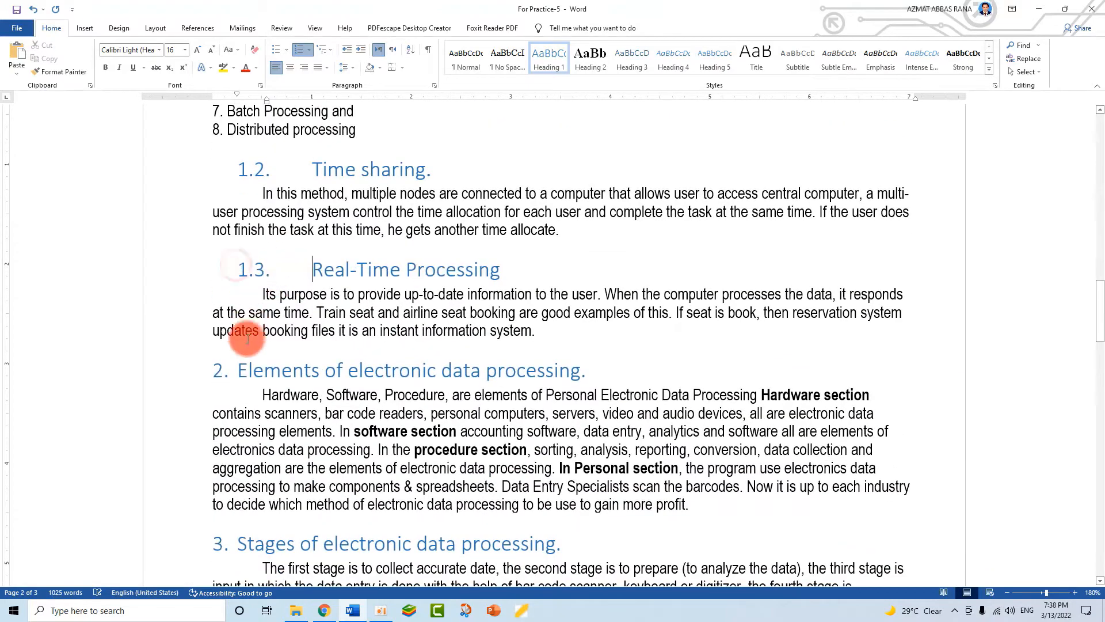
left_click(236, 363)
key("Tab")
scroll(284, 382, "down", 4)
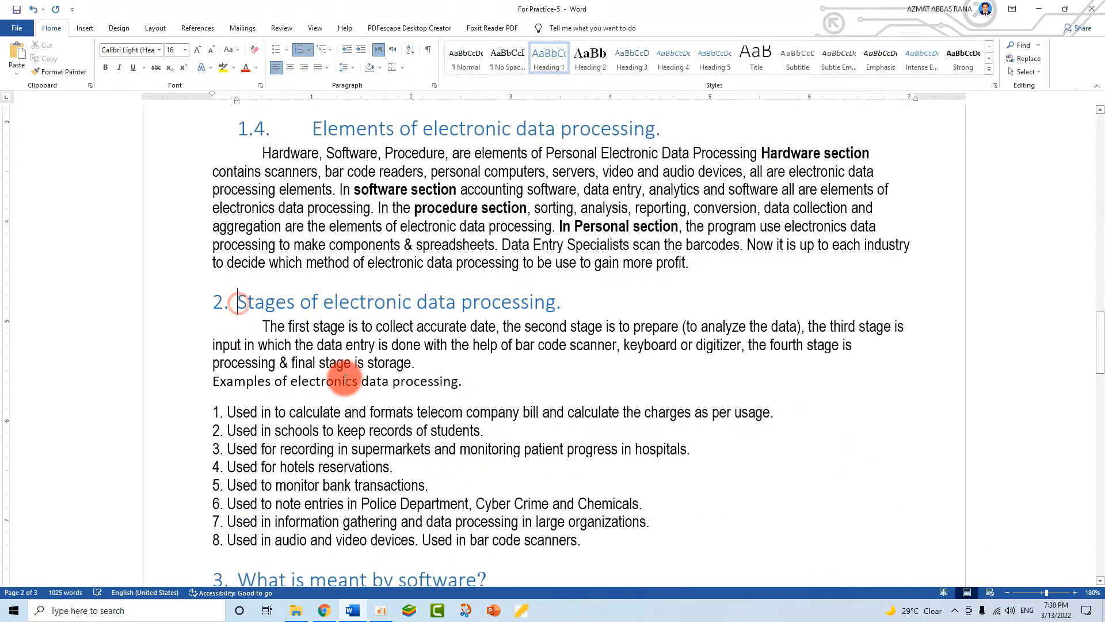
key("Tab")
scroll(383, 357, "down", 4)
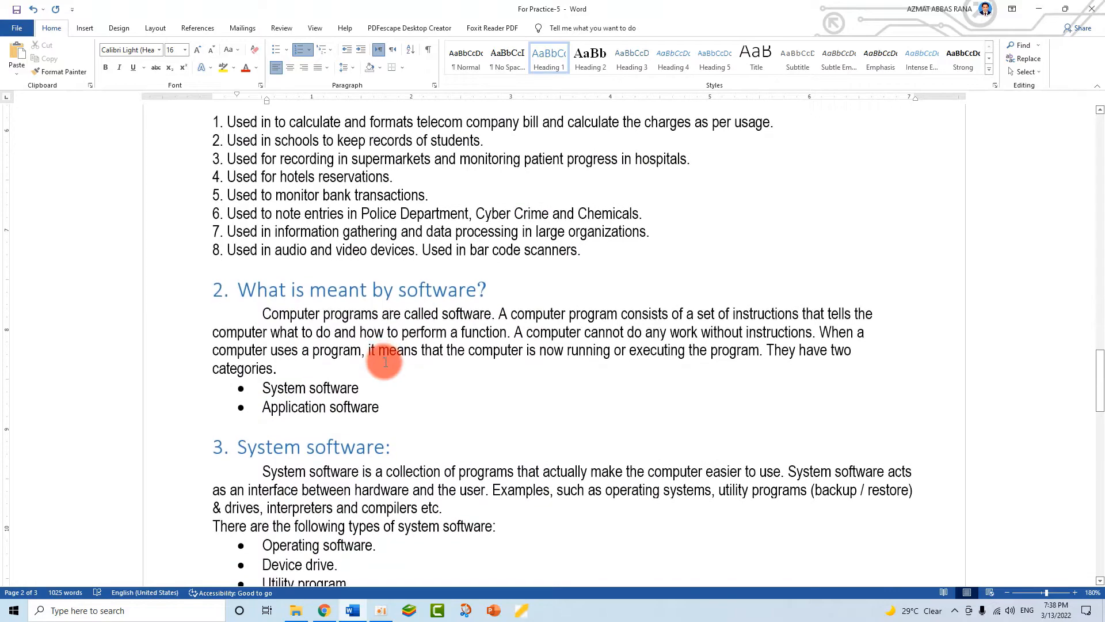
scroll(419, 381, "down", 2)
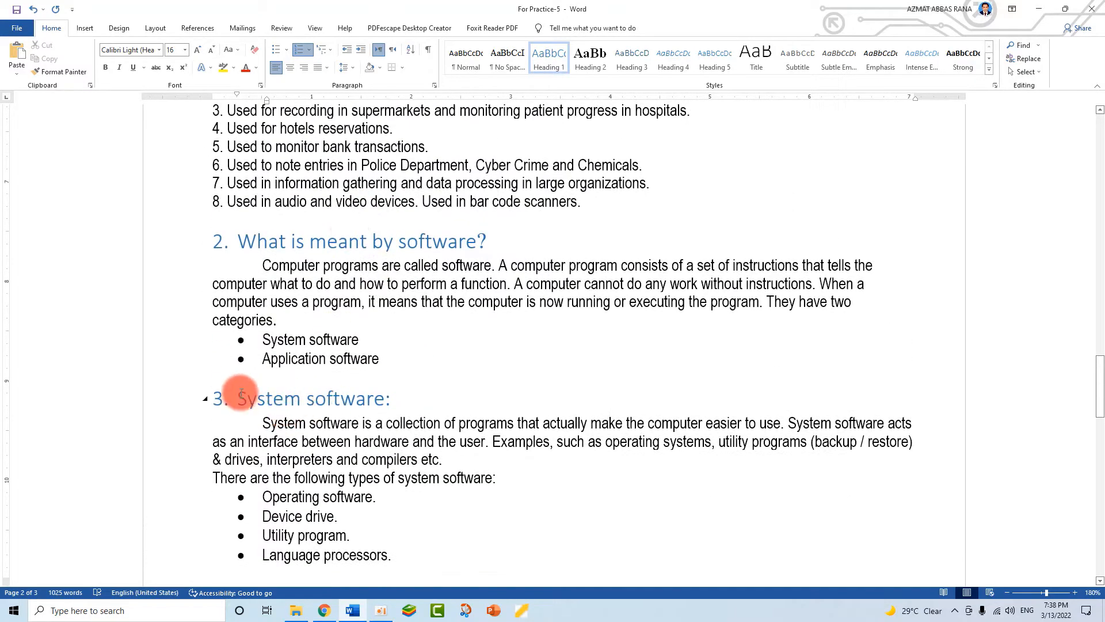
left_click(240, 393)
key("Tab")
scroll(330, 378, "down", 5)
left_click(239, 406)
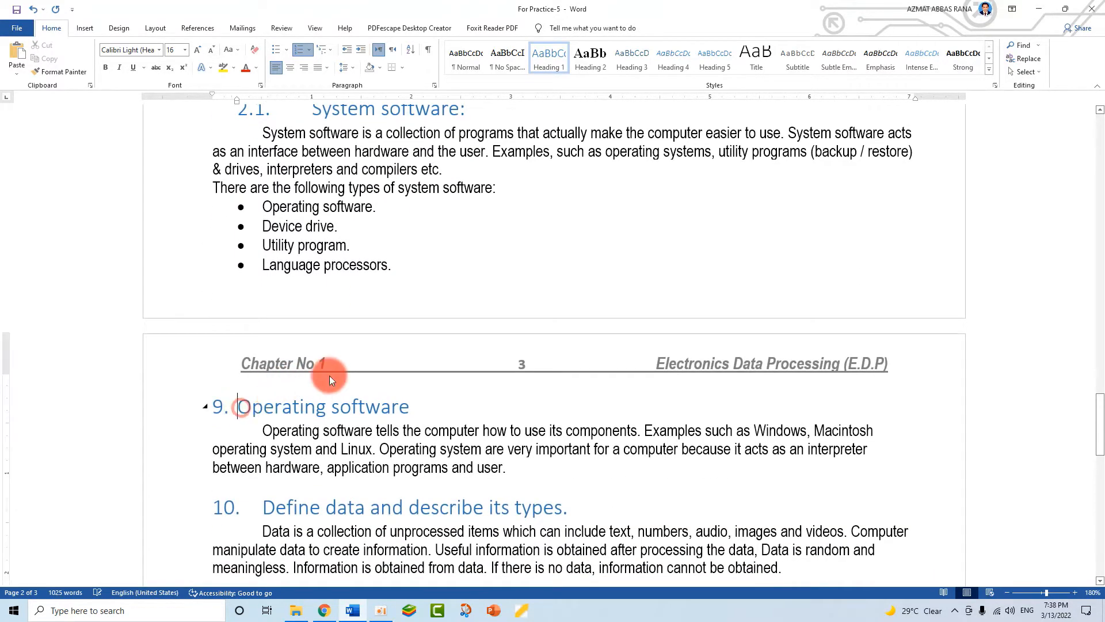
key("Tab")
scroll(469, 254, "down", 4)
scroll(319, 268, "down", 2)
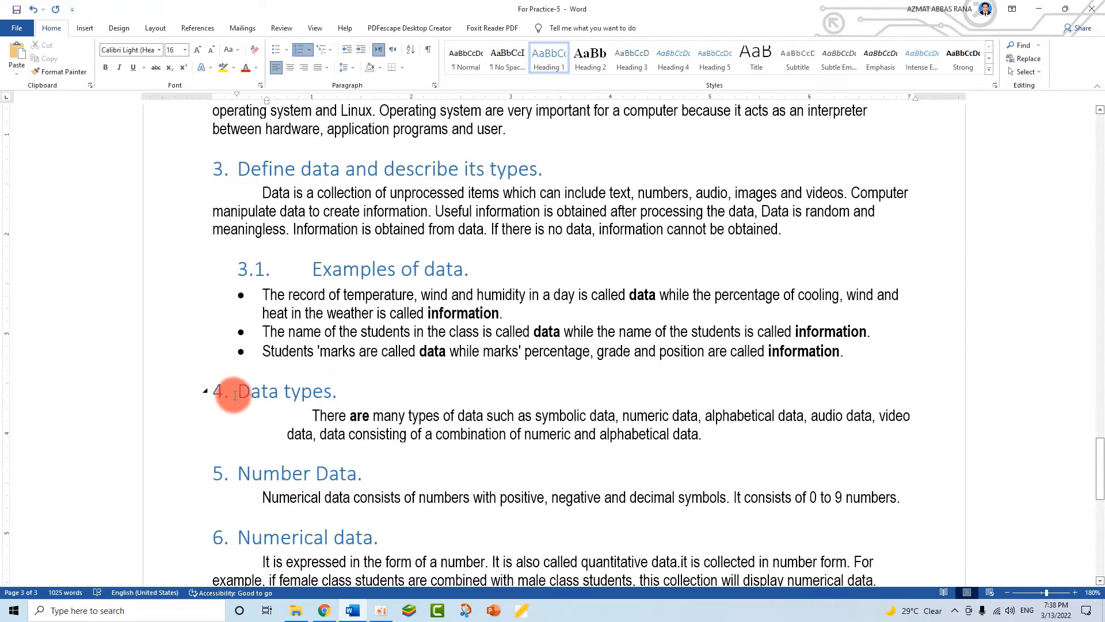
left_click(235, 395)
key("Tab")
scroll(229, 303, "down", 3)
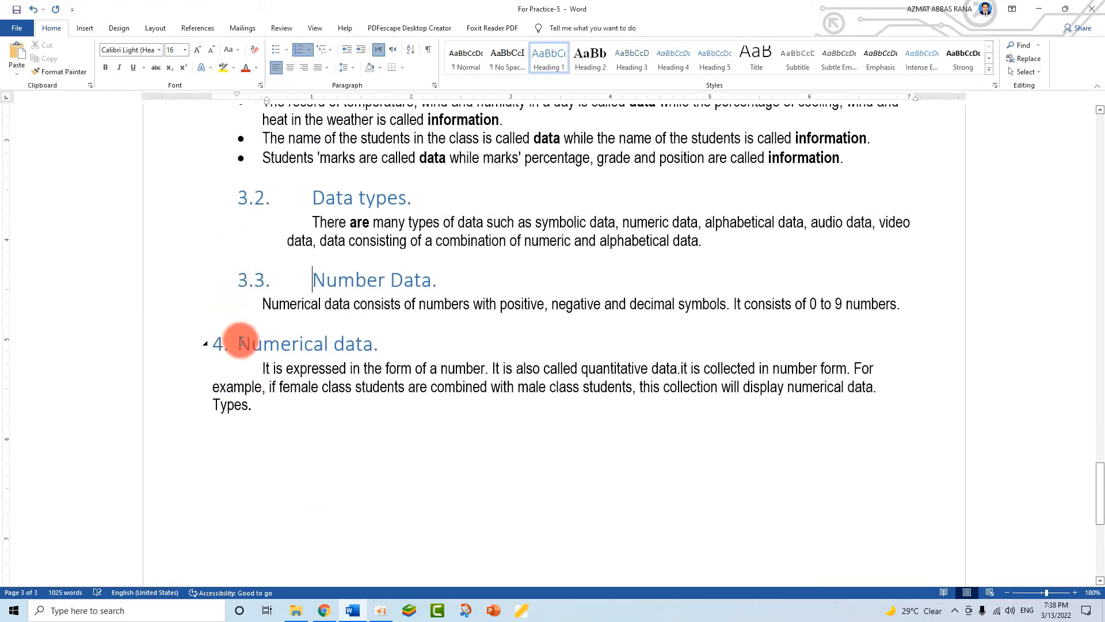
scroll(530, 419, "up", 20)
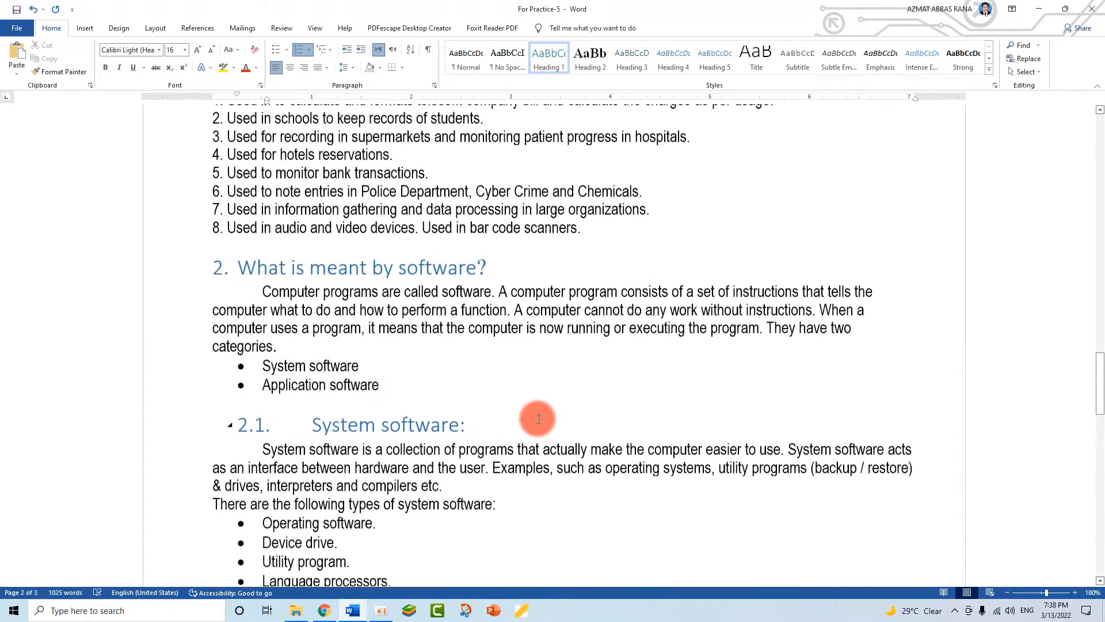
scroll(288, 303, "up", 7)
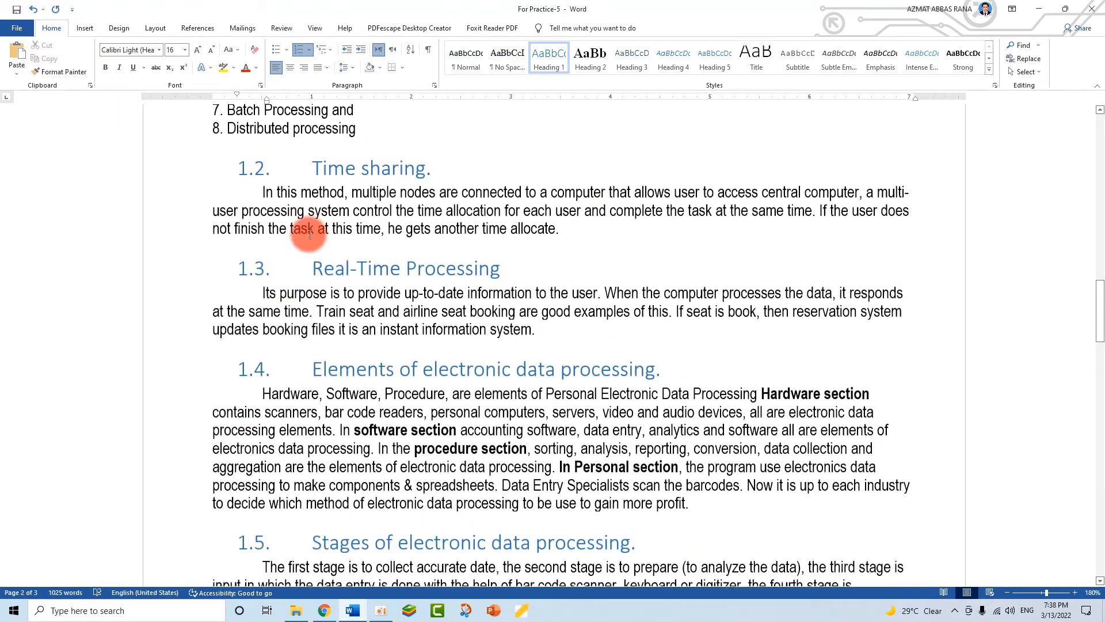
scroll(286, 355, "up", 3)
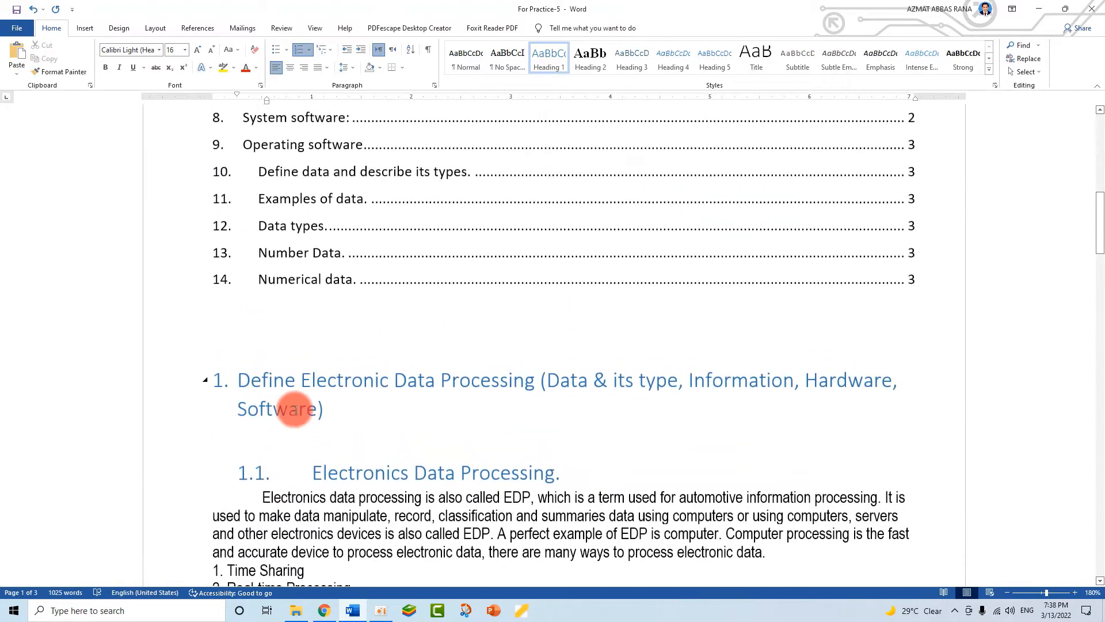
scroll(296, 407, "down", 2)
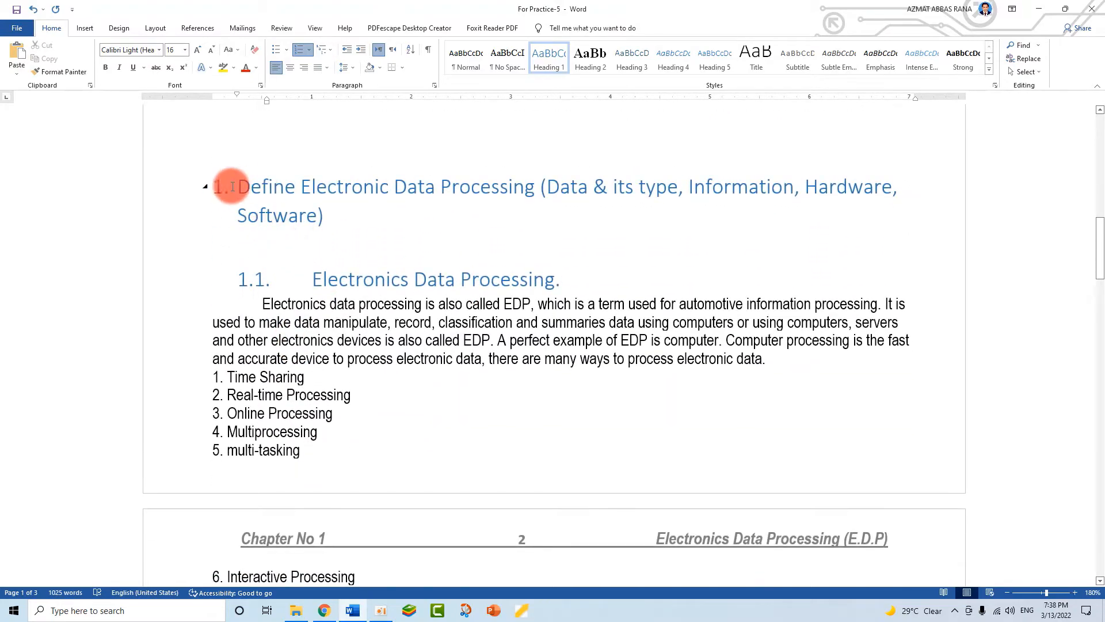
scroll(311, 280, "down", 15)
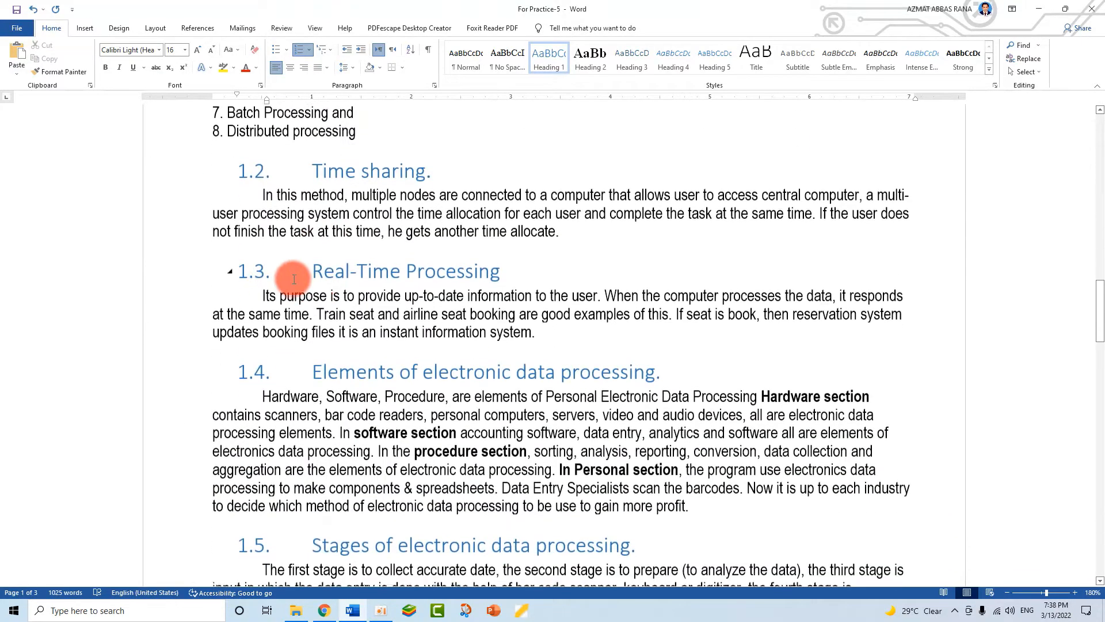
scroll(198, 227, "up", 4)
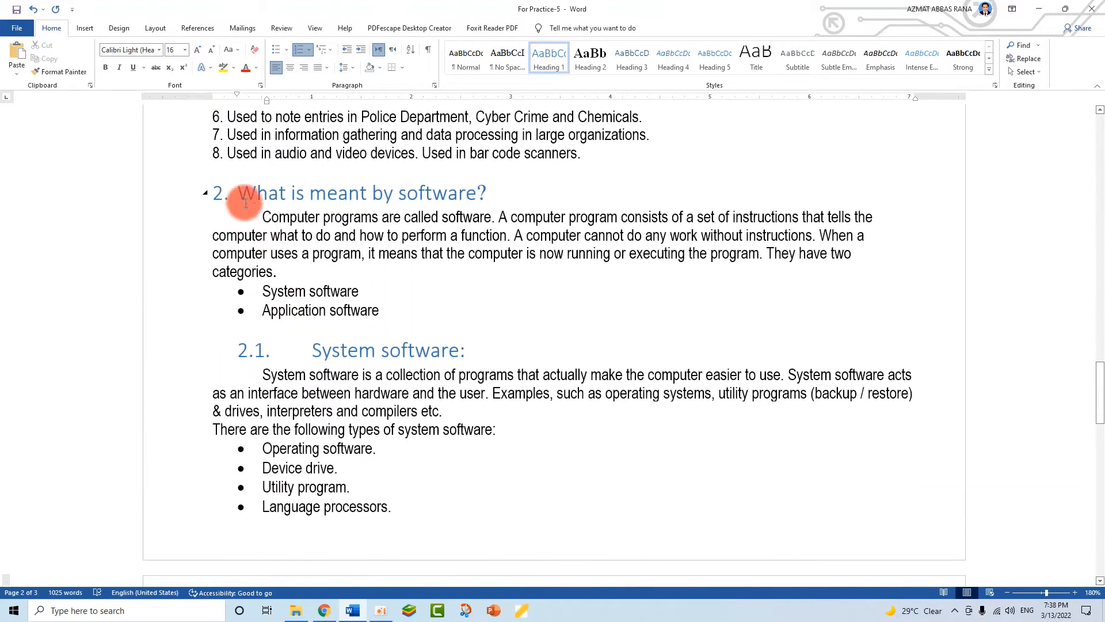
scroll(321, 370, "down", 8)
scroll(350, 399, "down", 1)
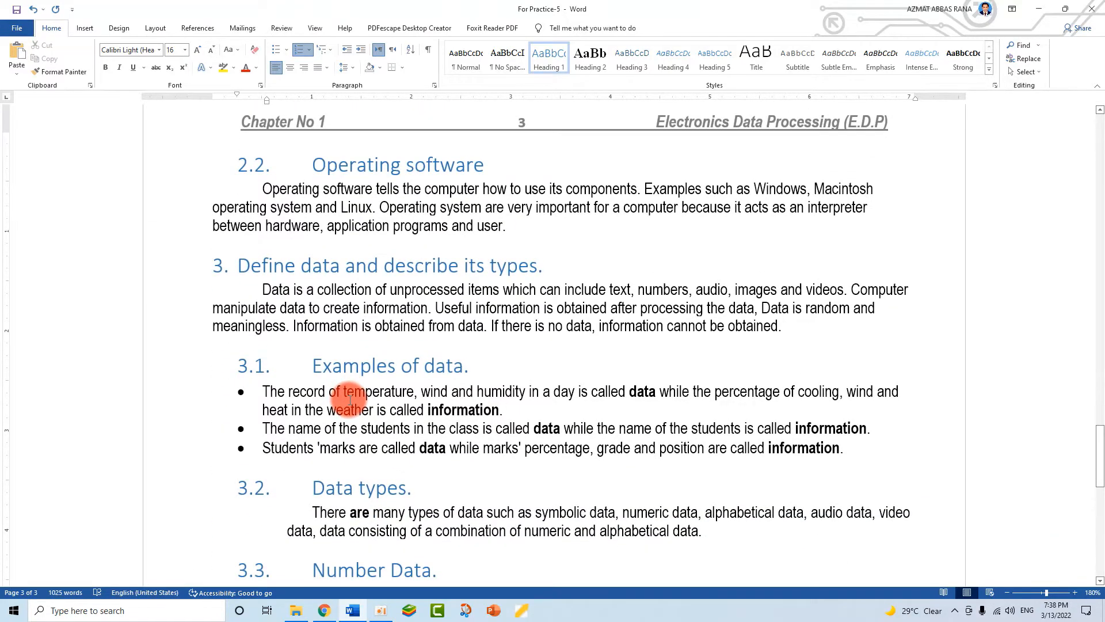
scroll(350, 399, "down", 4)
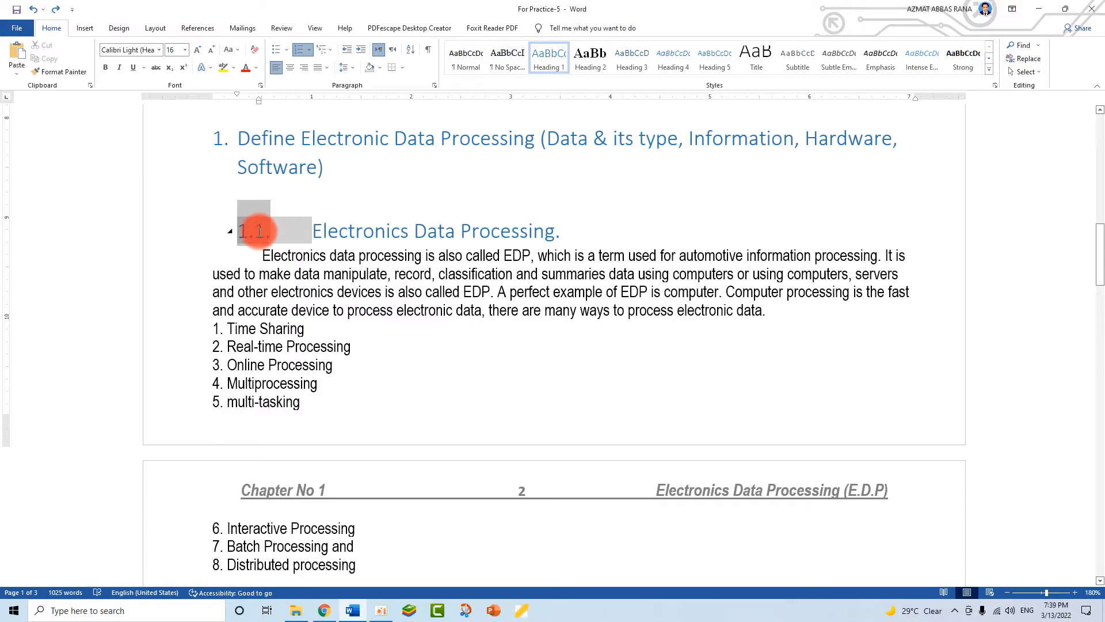
- In Adjust List Indents for the 1.1 number, set Follow number with to Space instead of Tab
right_click(257, 230)
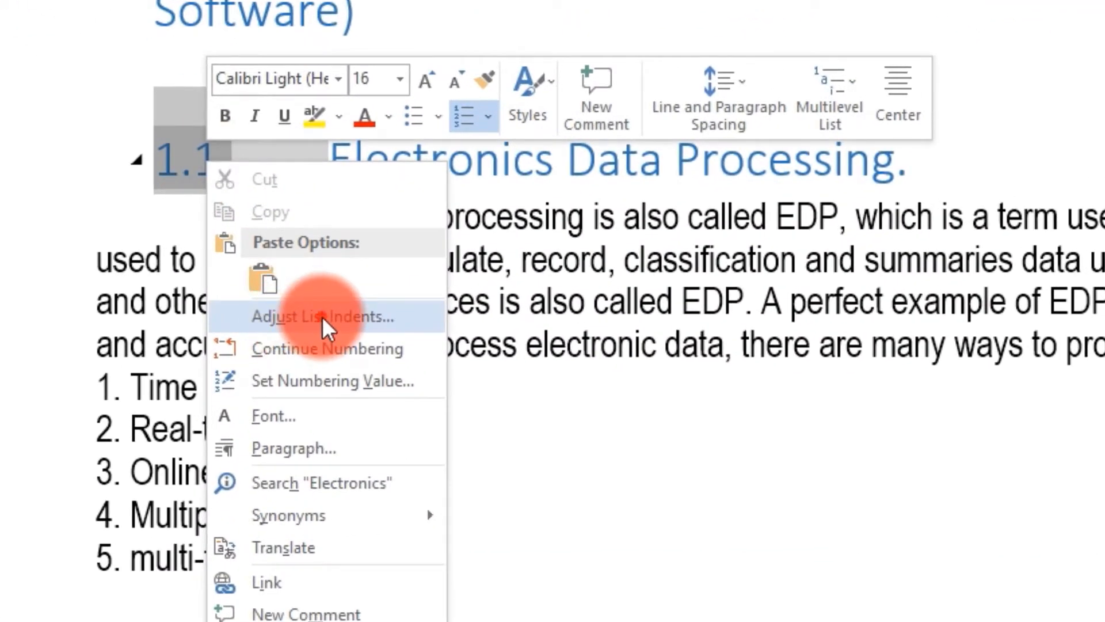
left_click(322, 316)
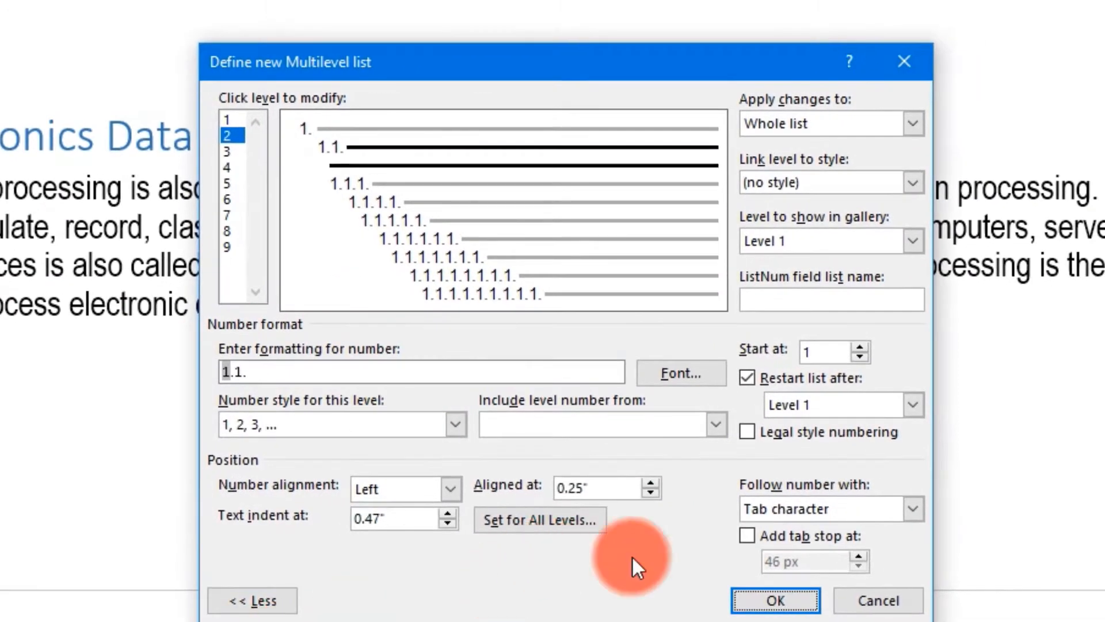
left_click(265, 601)
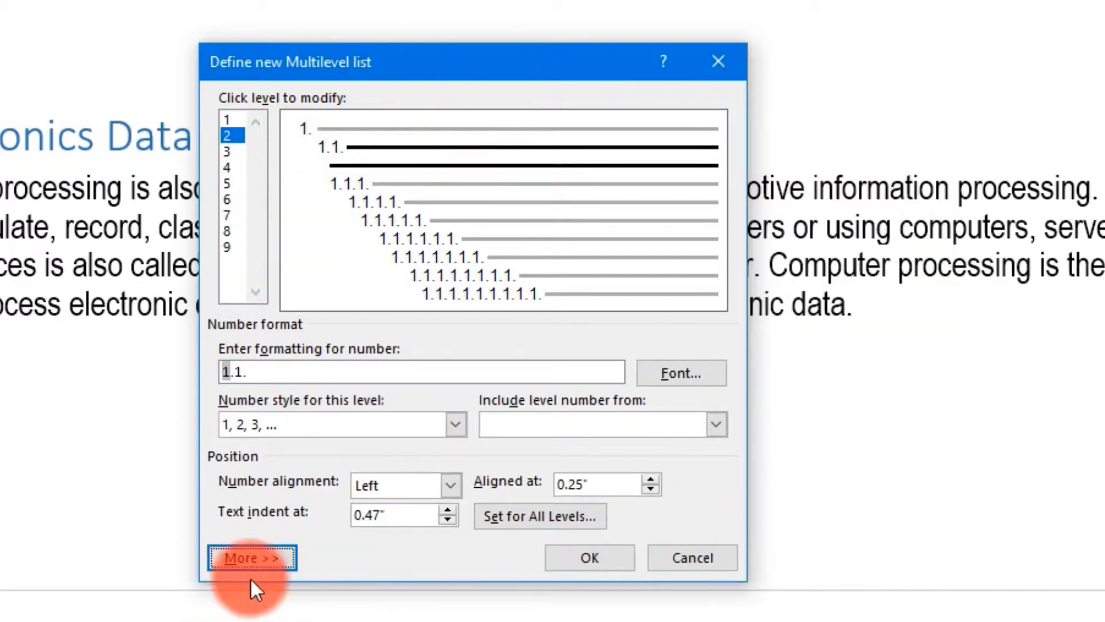
left_click(253, 558)
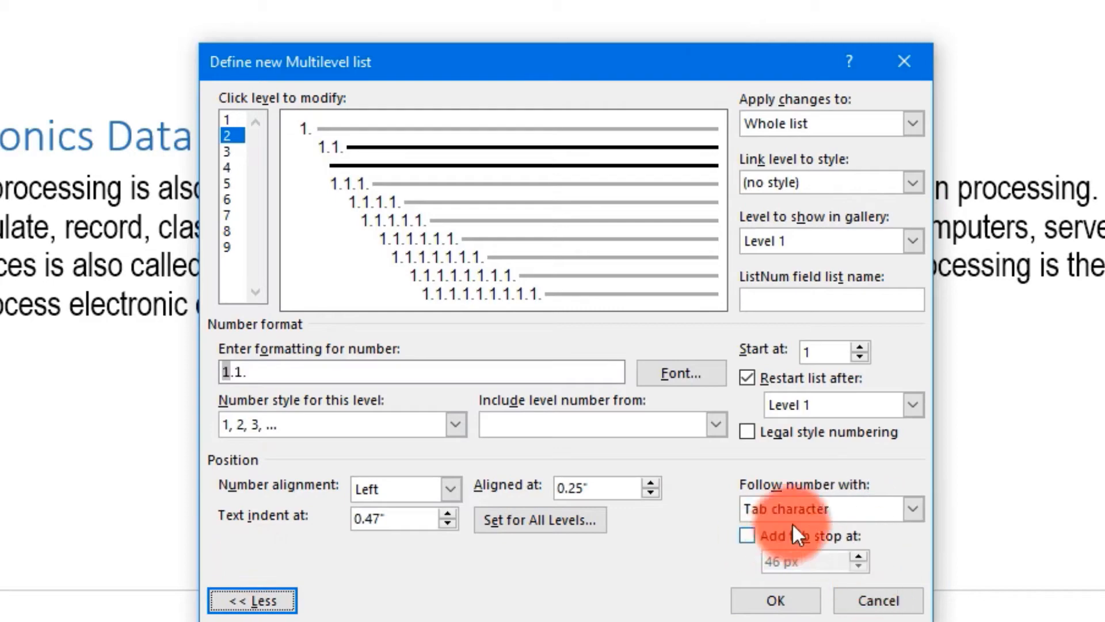
left_click(913, 509)
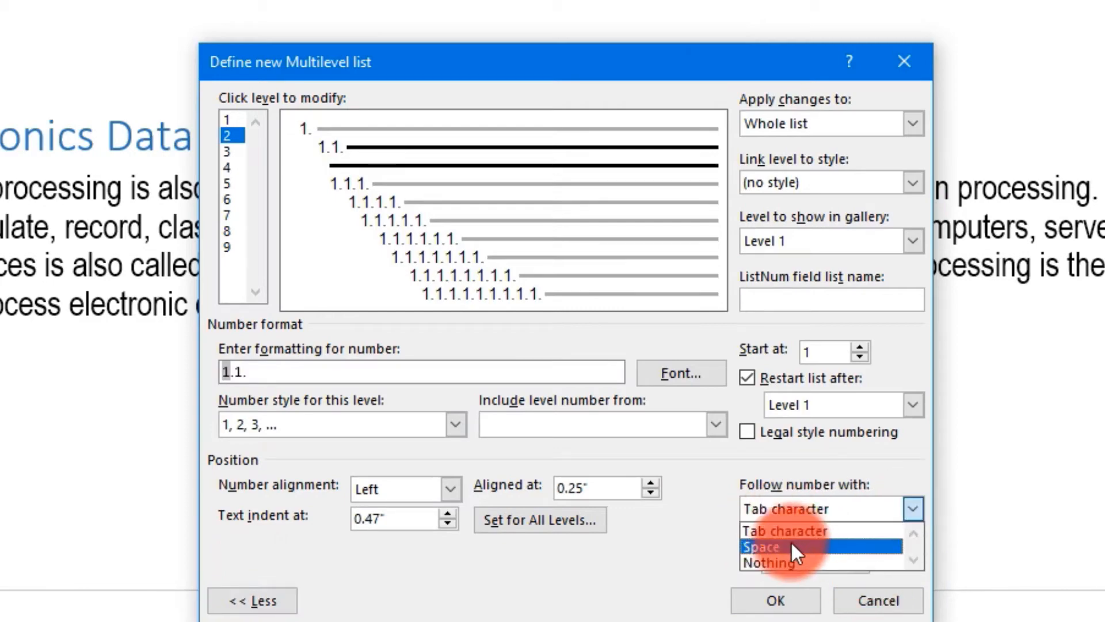
left_click(777, 547)
left_click(773, 600)
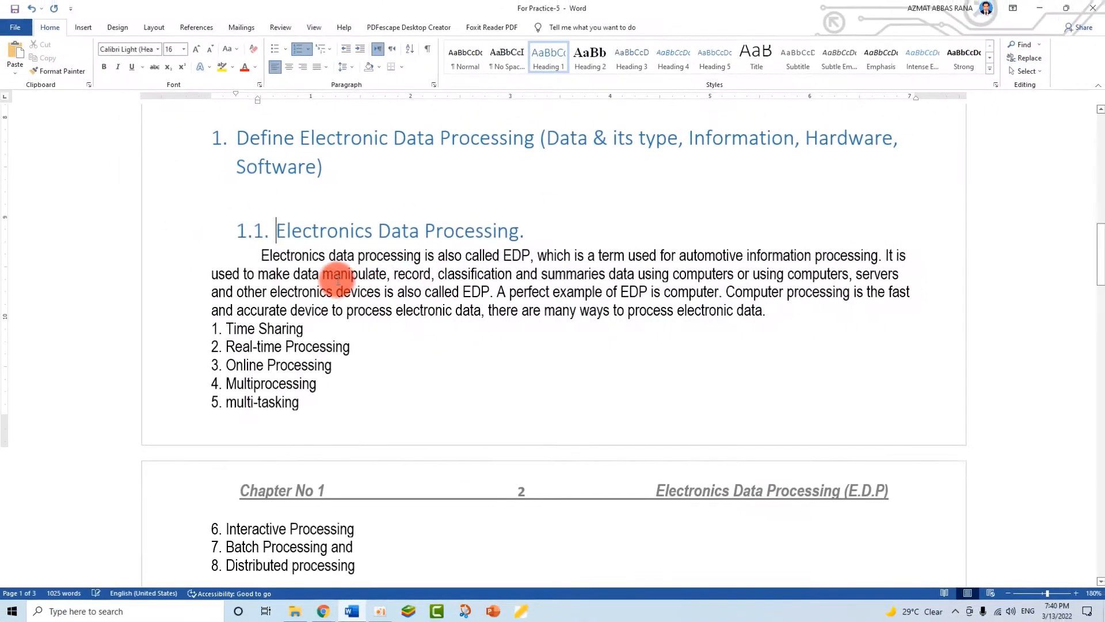
- Update the entire table of contents so it lists the numbered subheadings 1.1 through 3.4
scroll(338, 280, "down", 10)
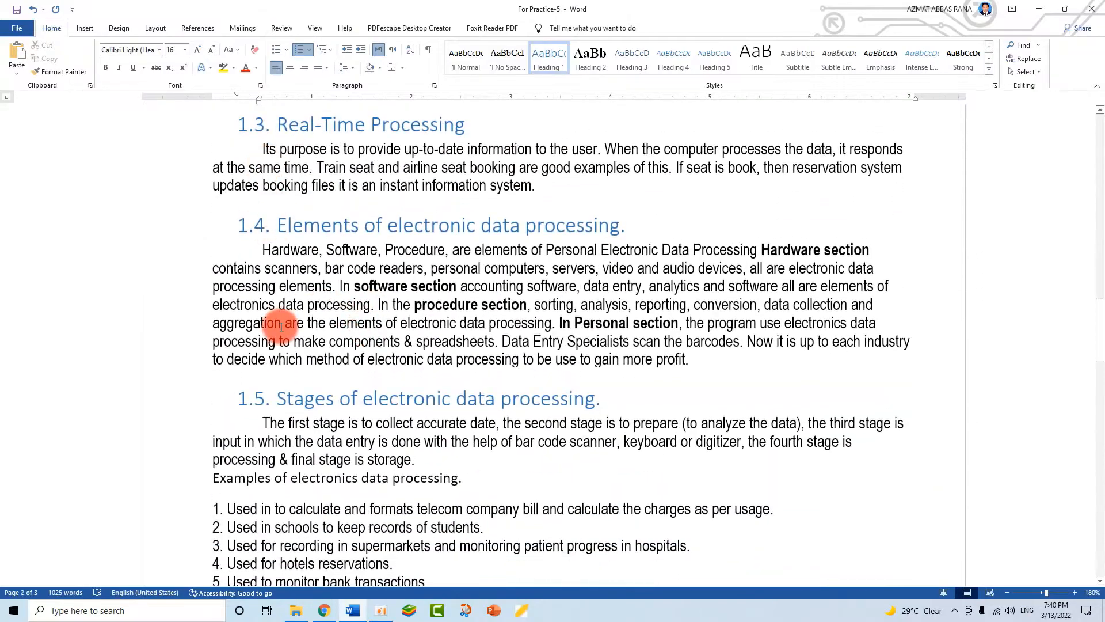
scroll(281, 326, "down", 12)
scroll(288, 337, "up", 5)
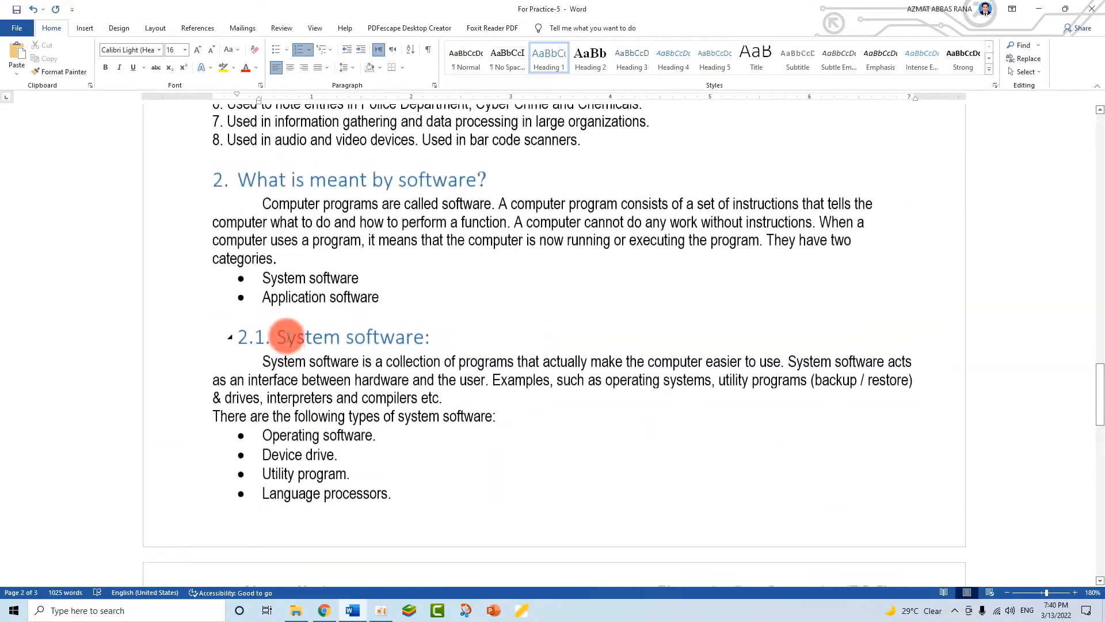
scroll(287, 336, "up", 15)
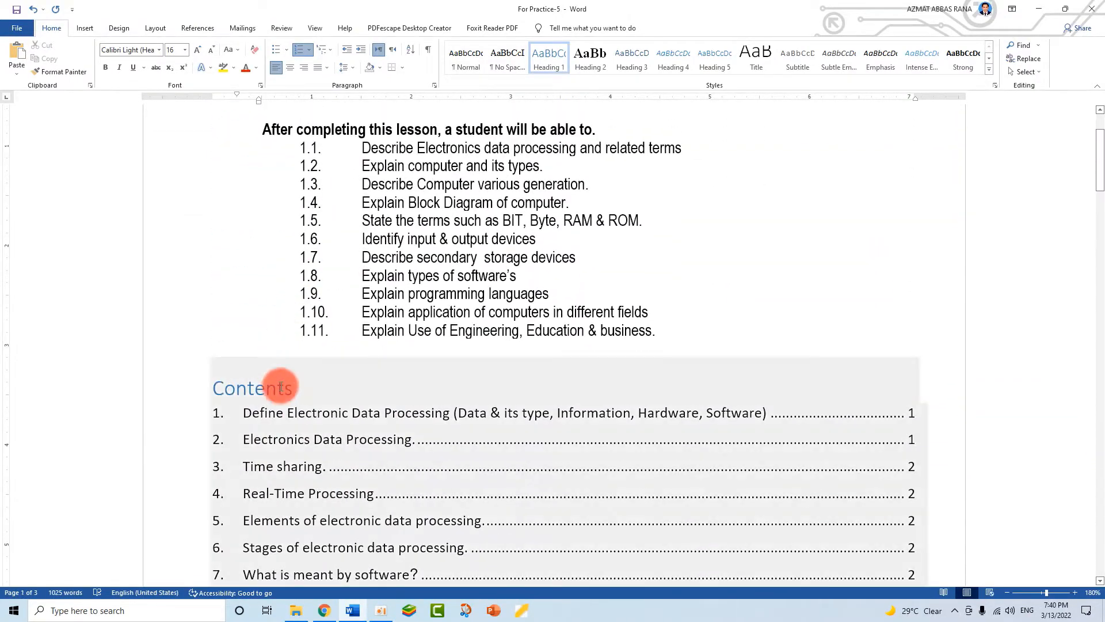
left_click(281, 386)
left_click(278, 353)
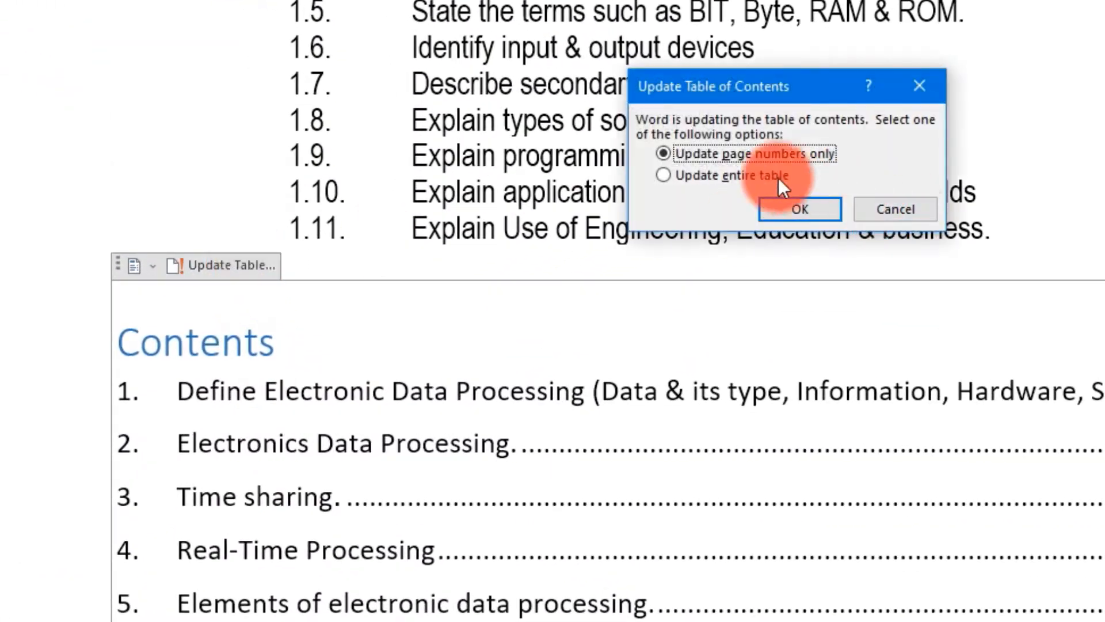
left_click(799, 208)
- Scroll through the document to review the refreshed contents and numbered headings
scroll(477, 472, "down", 10)
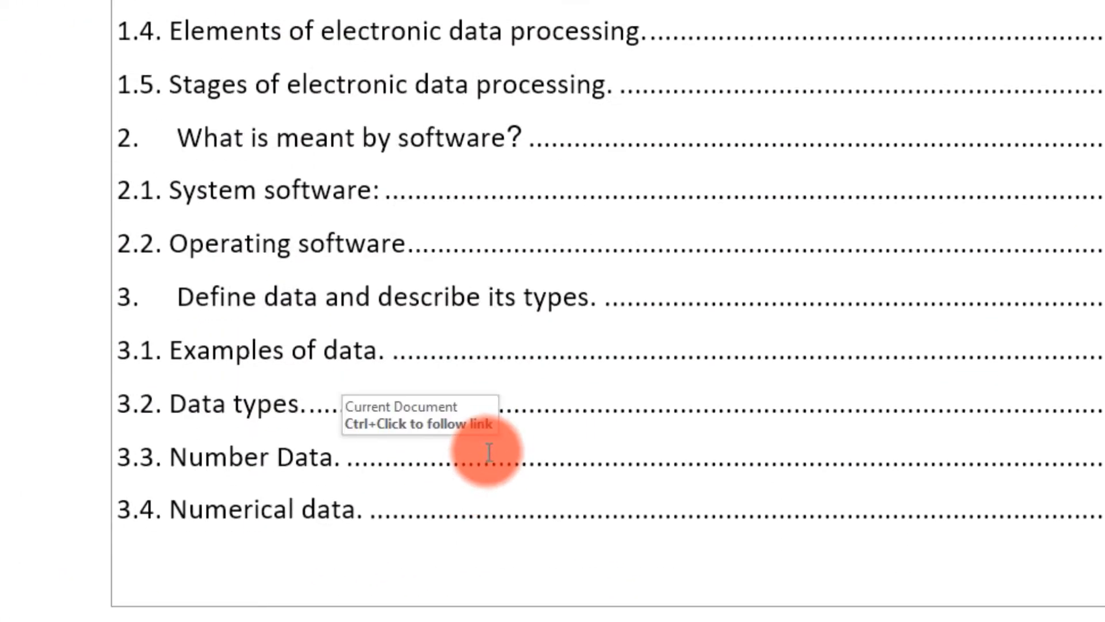
scroll(486, 452, "up", 5)
scroll(138, 107, "down", 5)
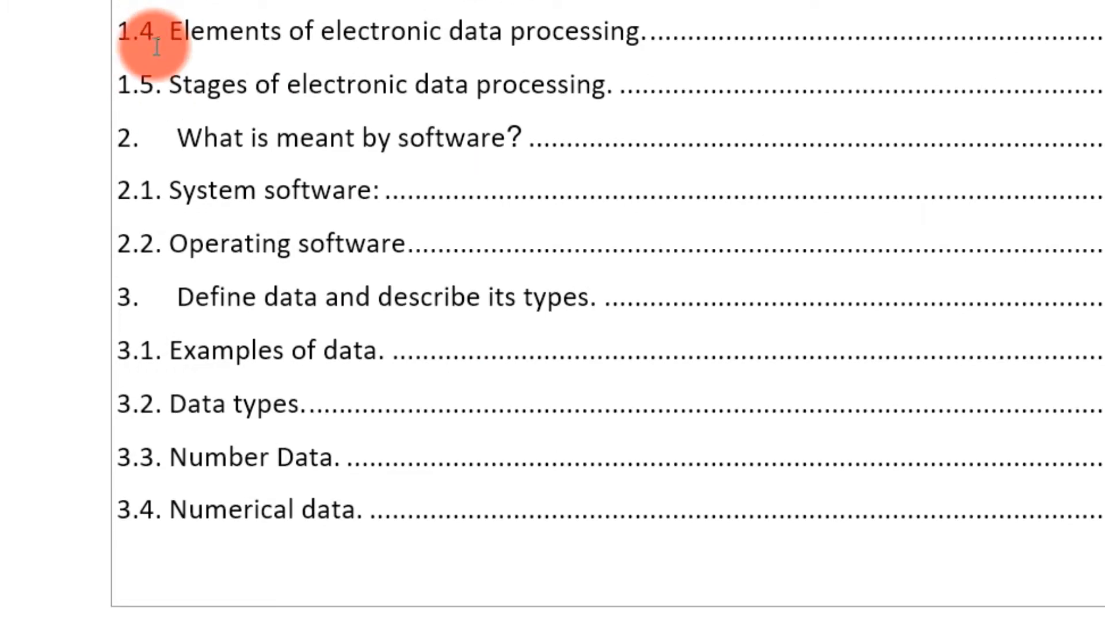
scroll(223, 158, "down", 3)
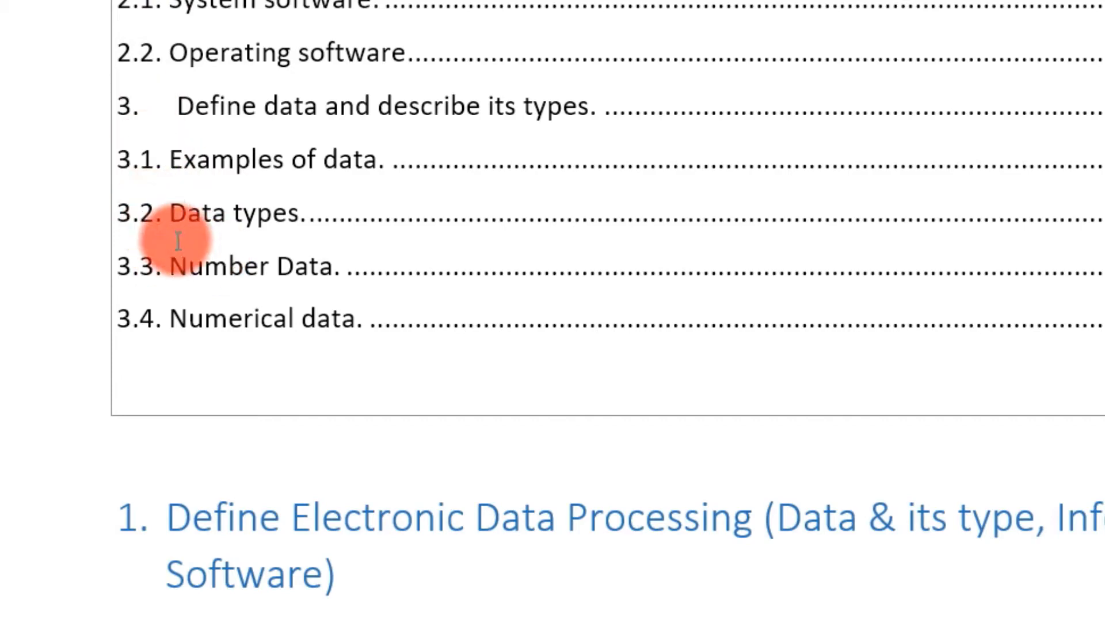
scroll(759, 377, "up", 9)
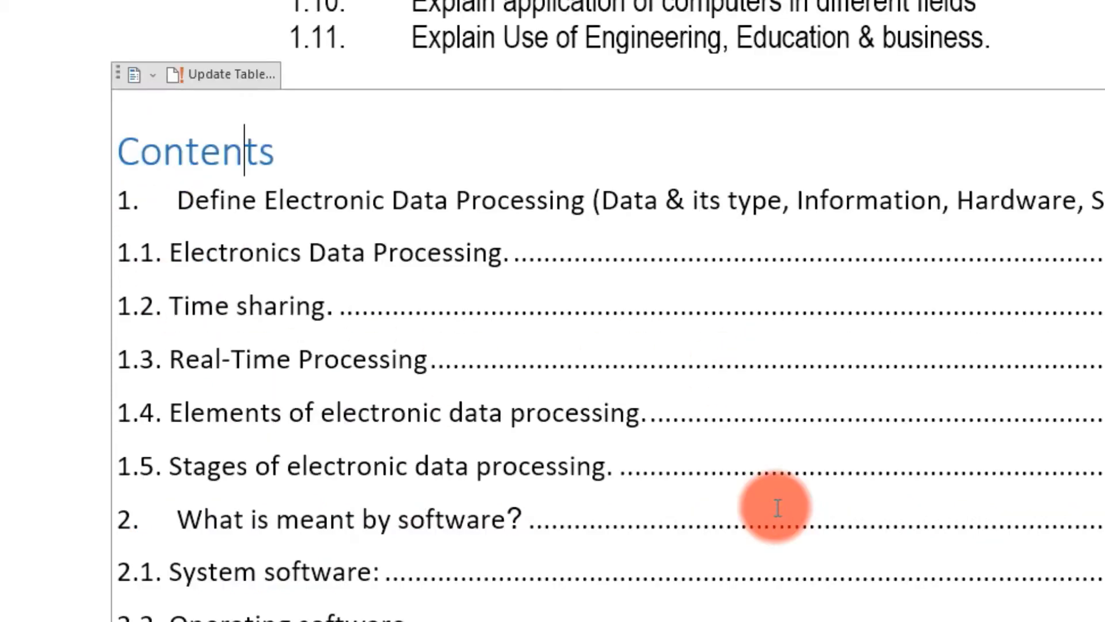
scroll(493, 291, "up", 7)
scroll(499, 340, "down", 17)
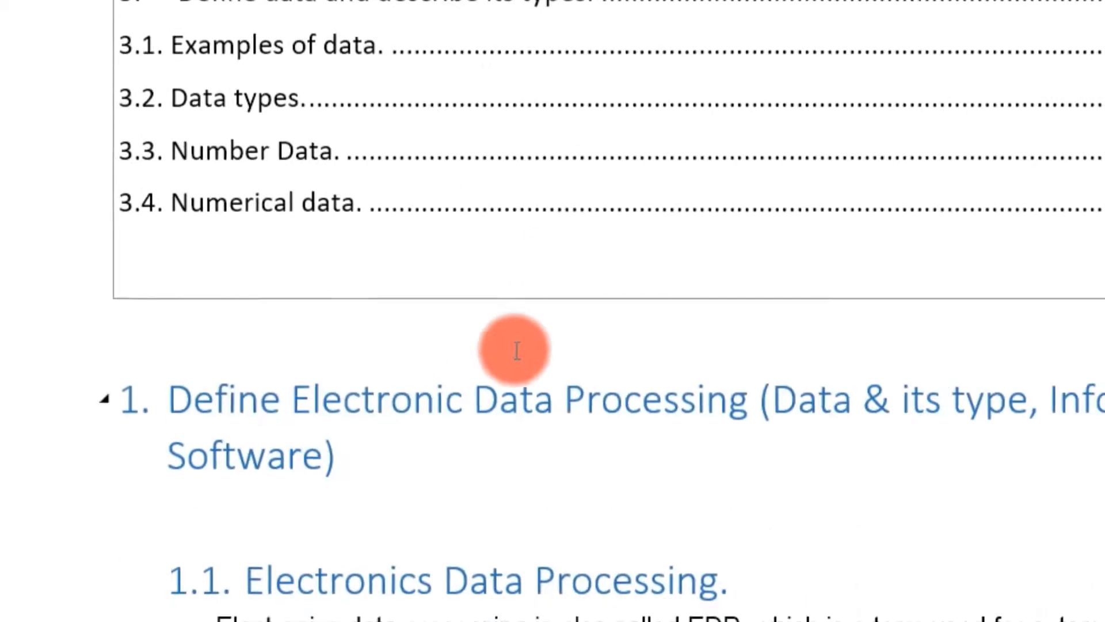
scroll(517, 350, "down", 5)
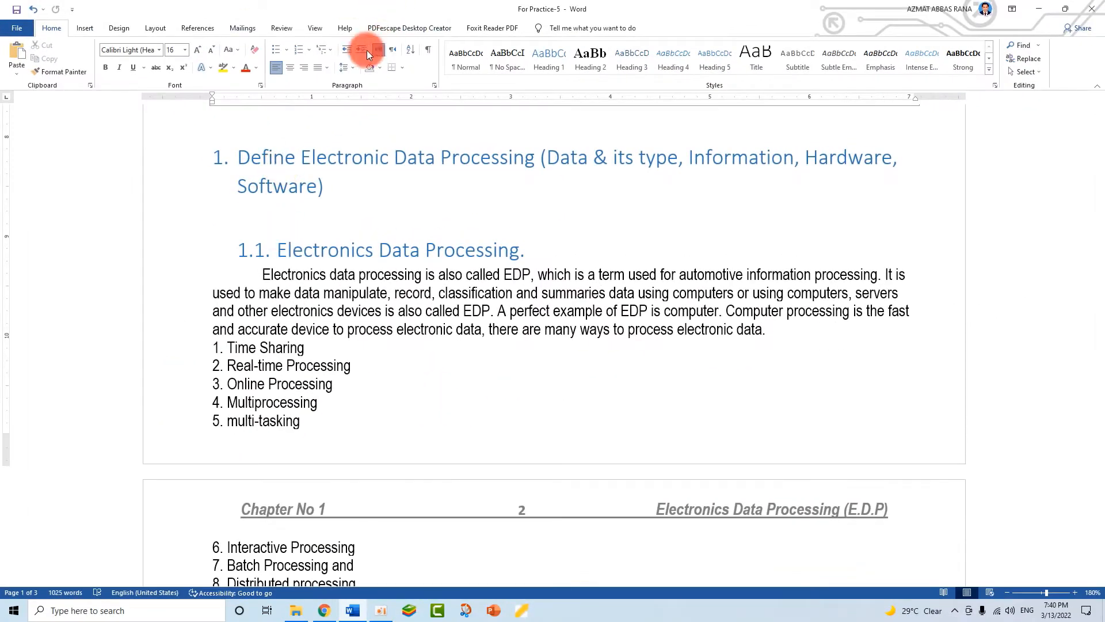
scroll(370, 313, "up", 6)
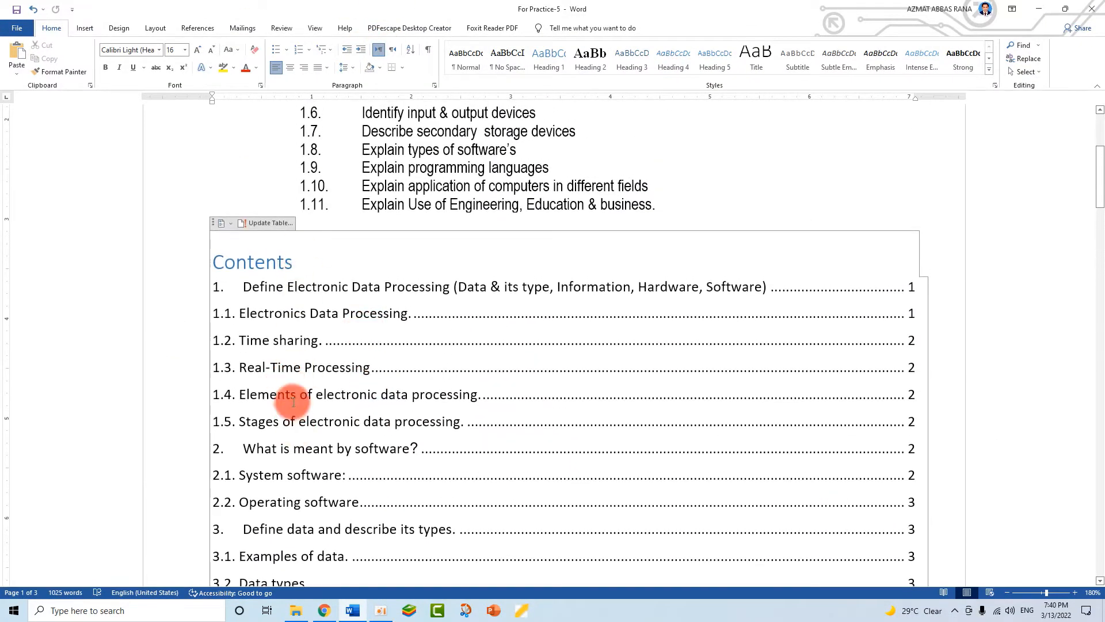
scroll(278, 327, "down", 4)
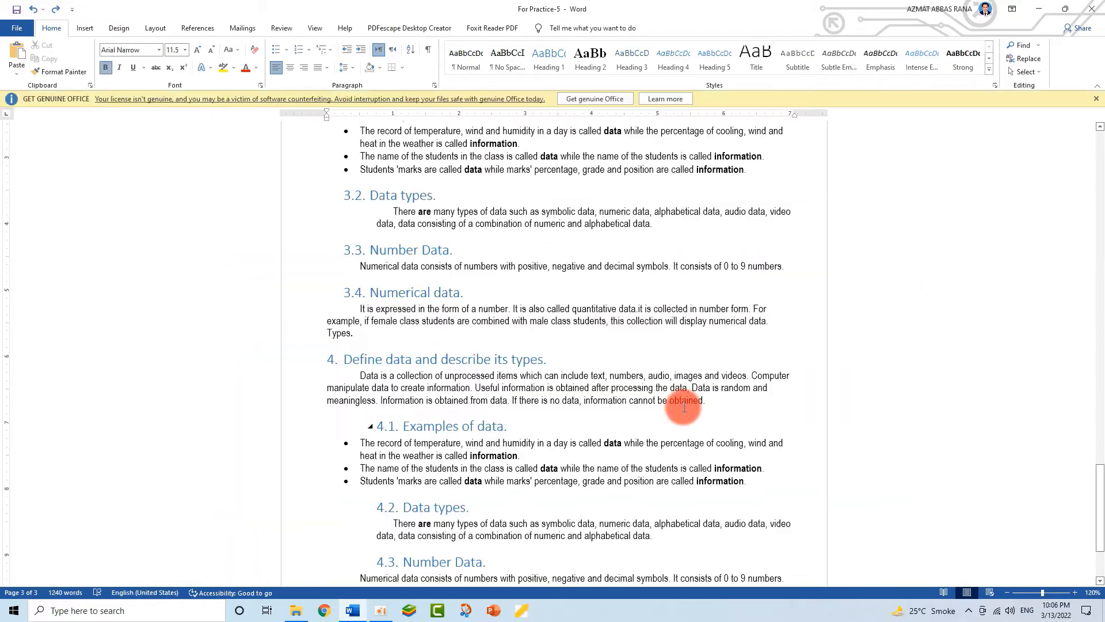
scroll(563, 291, "down", 2)
scroll(543, 279, "up", 15)
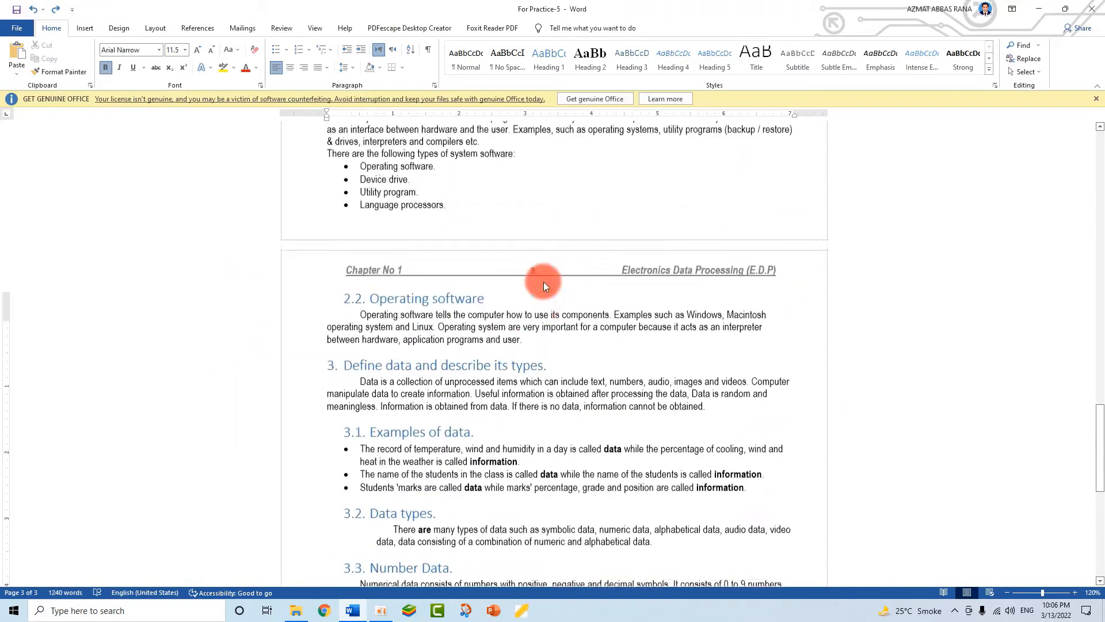
scroll(500, 371, "up", 3)
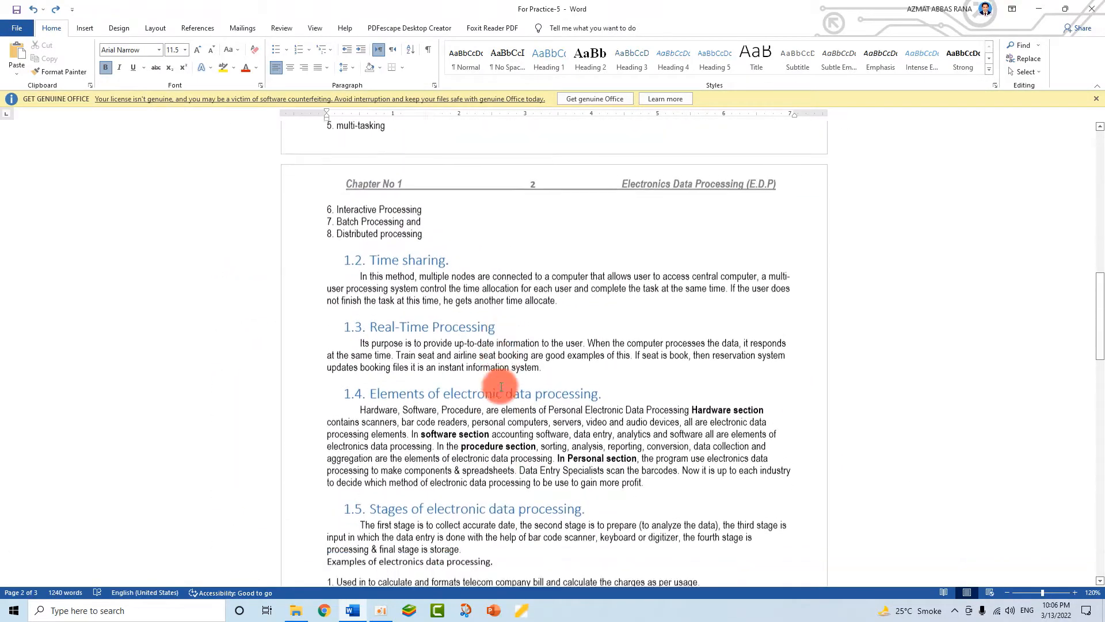
scroll(502, 383, "down", 10)
scroll(504, 397, "down", 12)
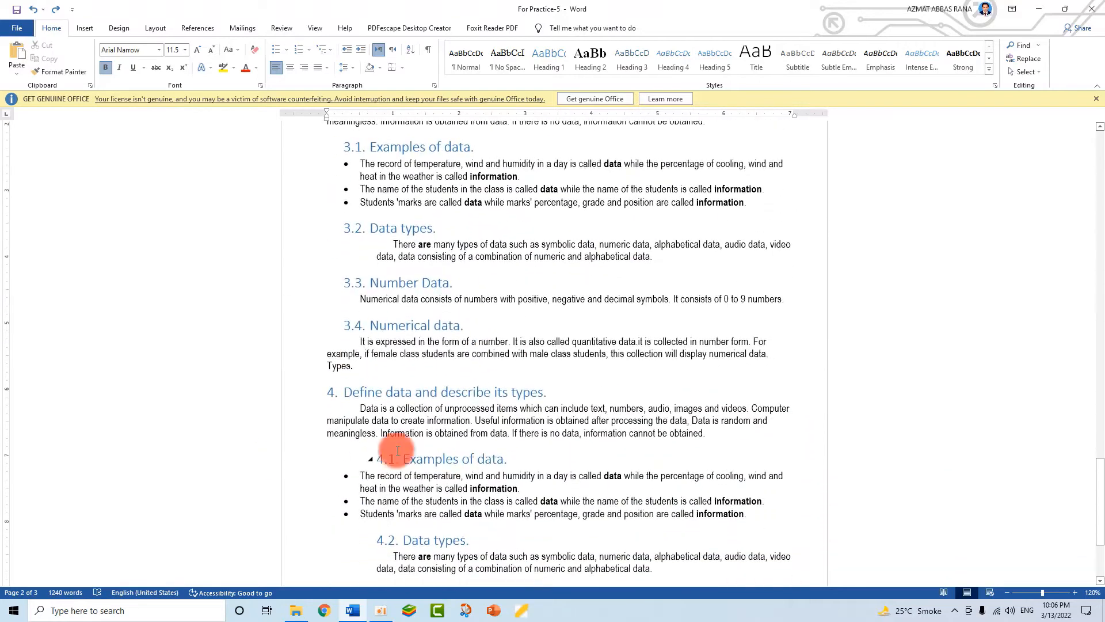
scroll(384, 472, "up", 1)
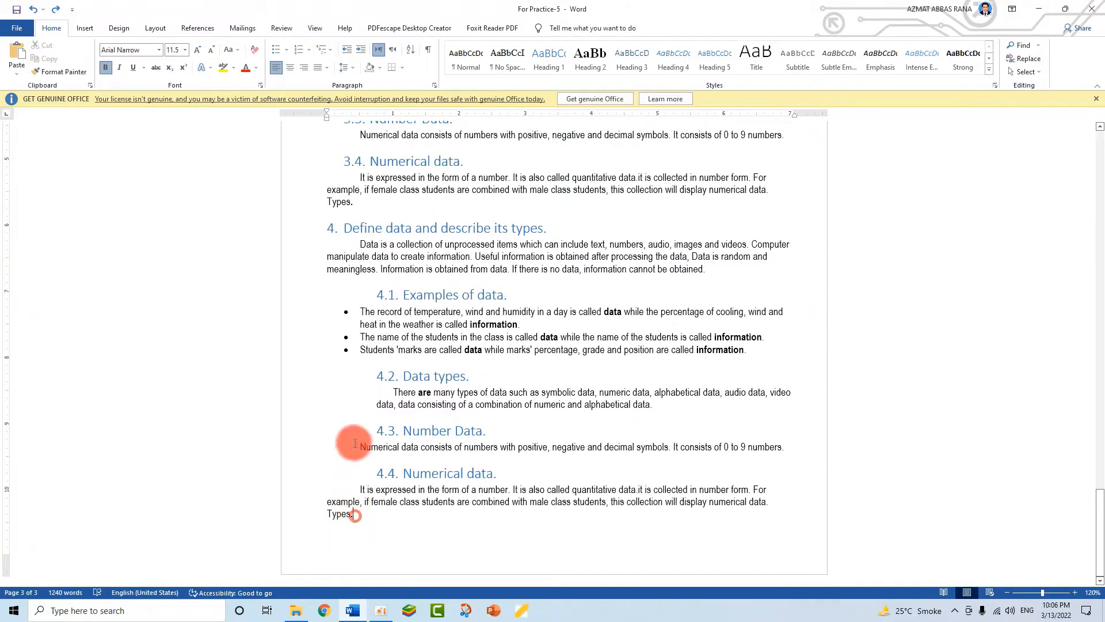
- Paste more copies of the 'Define data and describe its types' section at the document end
left_click_drag(355, 443, 346, 227)
key("ctrl+c")
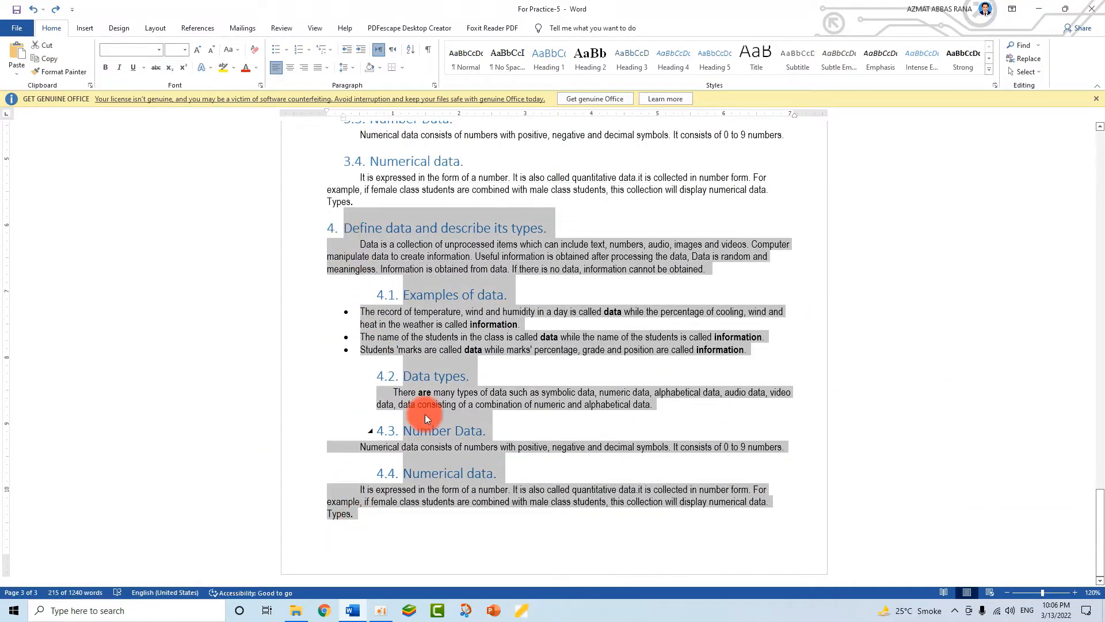
left_click(361, 520)
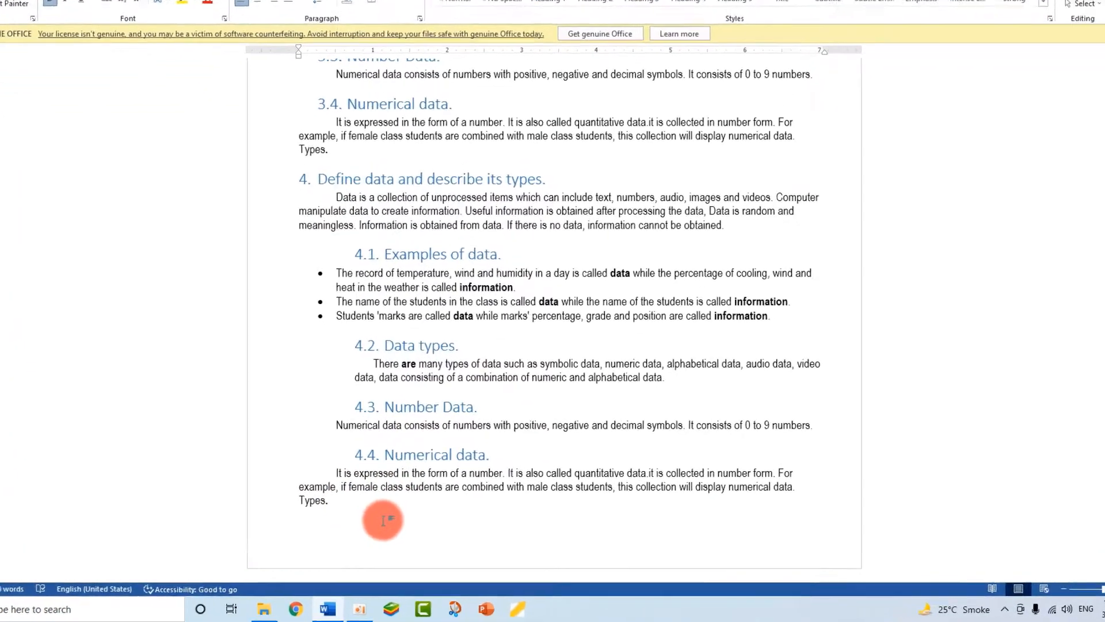
key("ctrl+v")
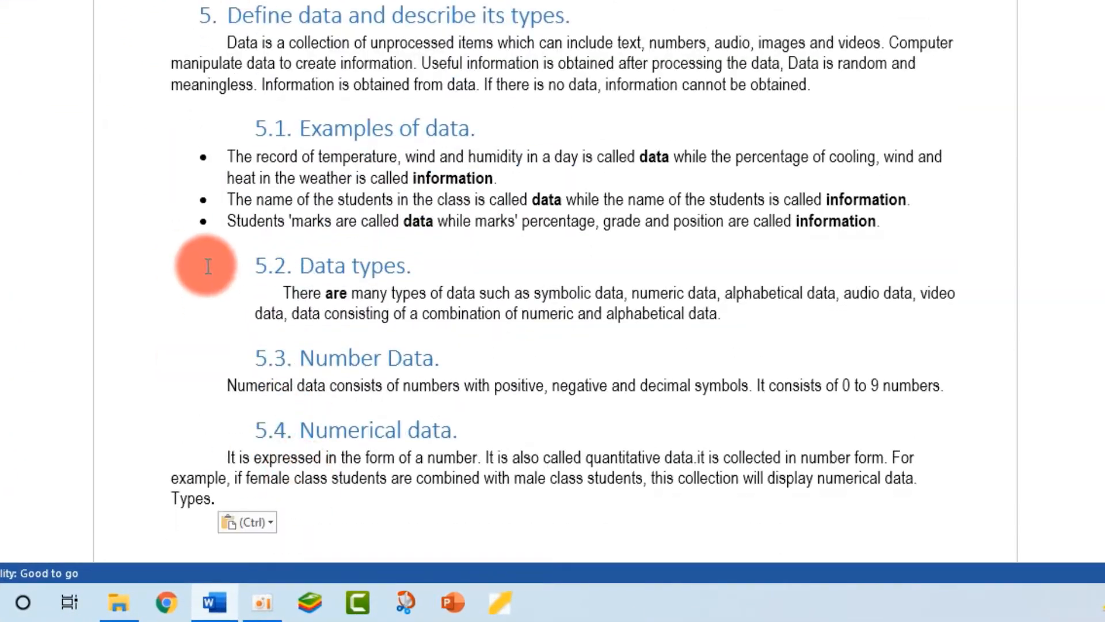
scroll(208, 265, "down", 3)
key("ctrl+v")
key("ctrl+v")
key("ctrl+v")
key("ctrl+v")
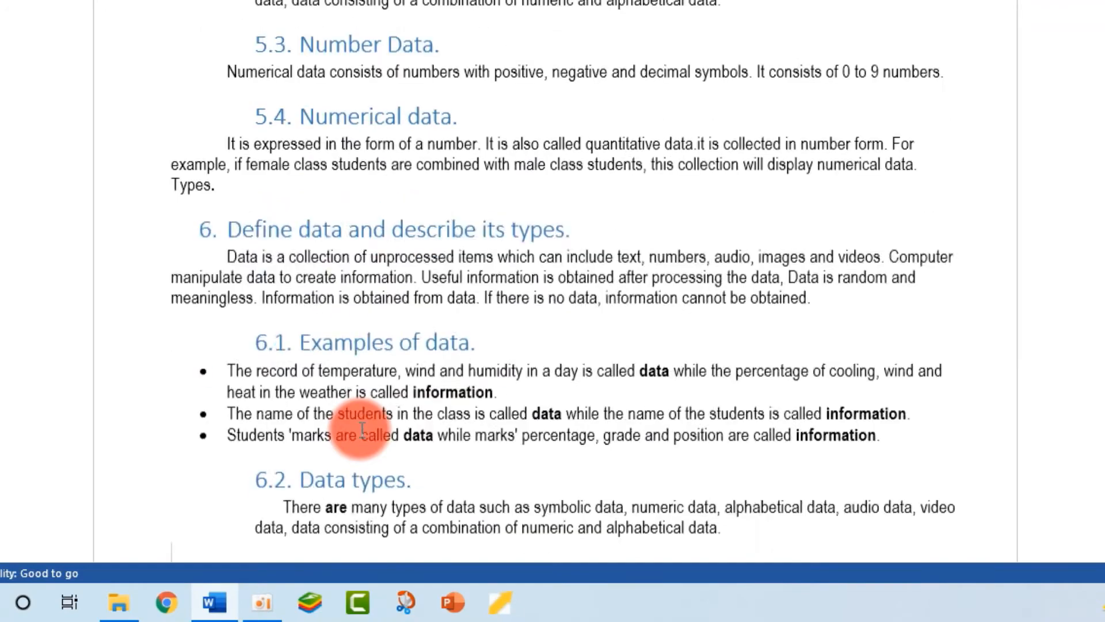
scroll(336, 283, "down", 10)
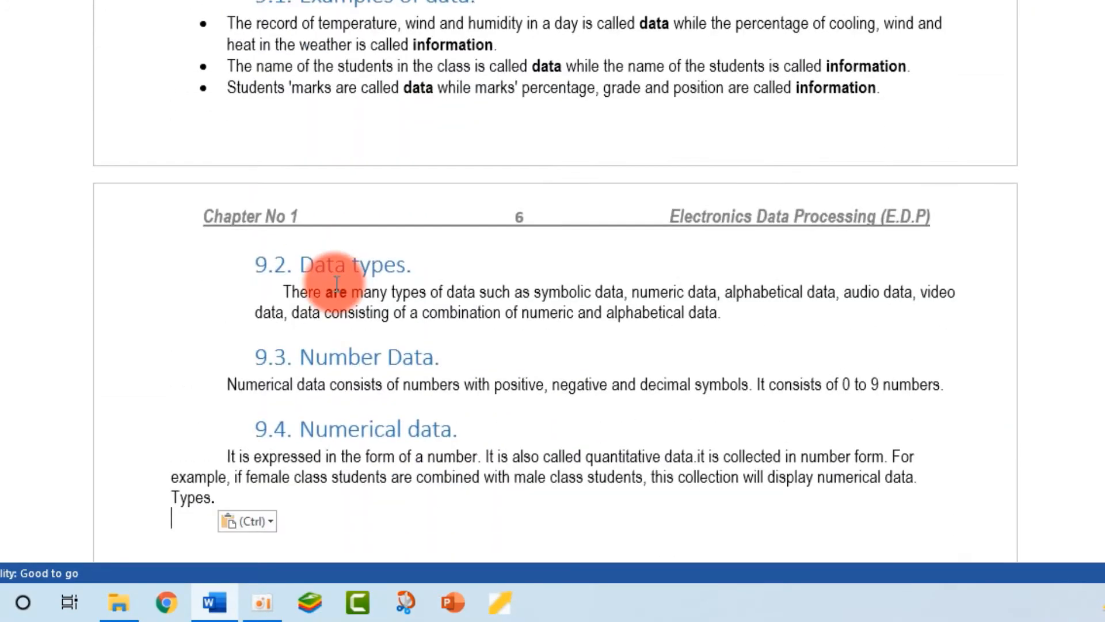
scroll(553, 310, "up", 20)
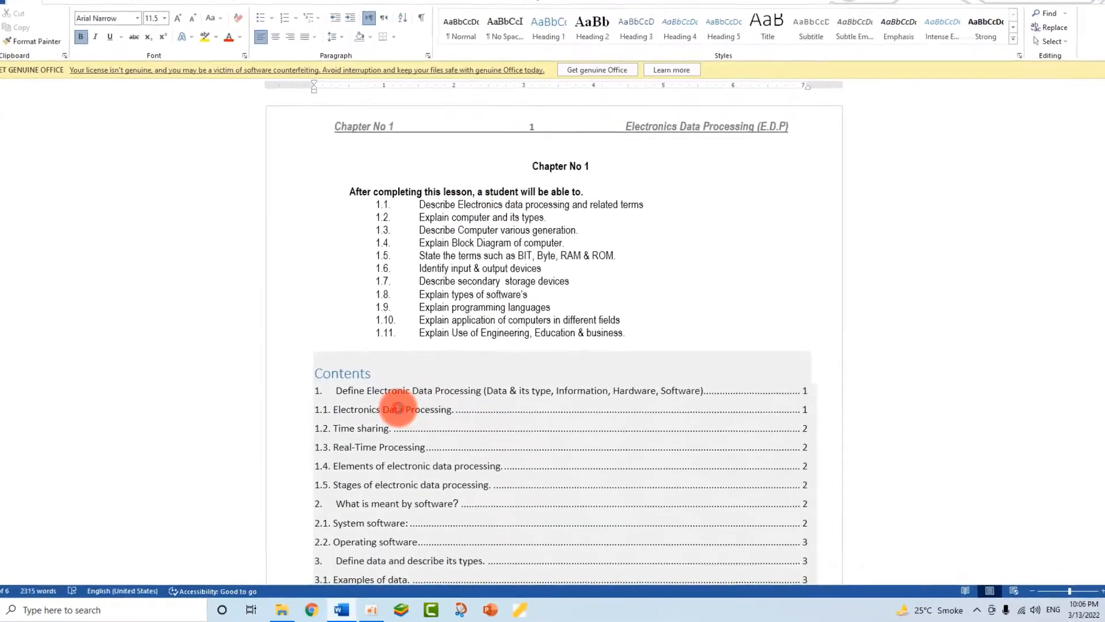
- Update the entire table of contents so it runs through 9.4 Numerical data
left_click(398, 407)
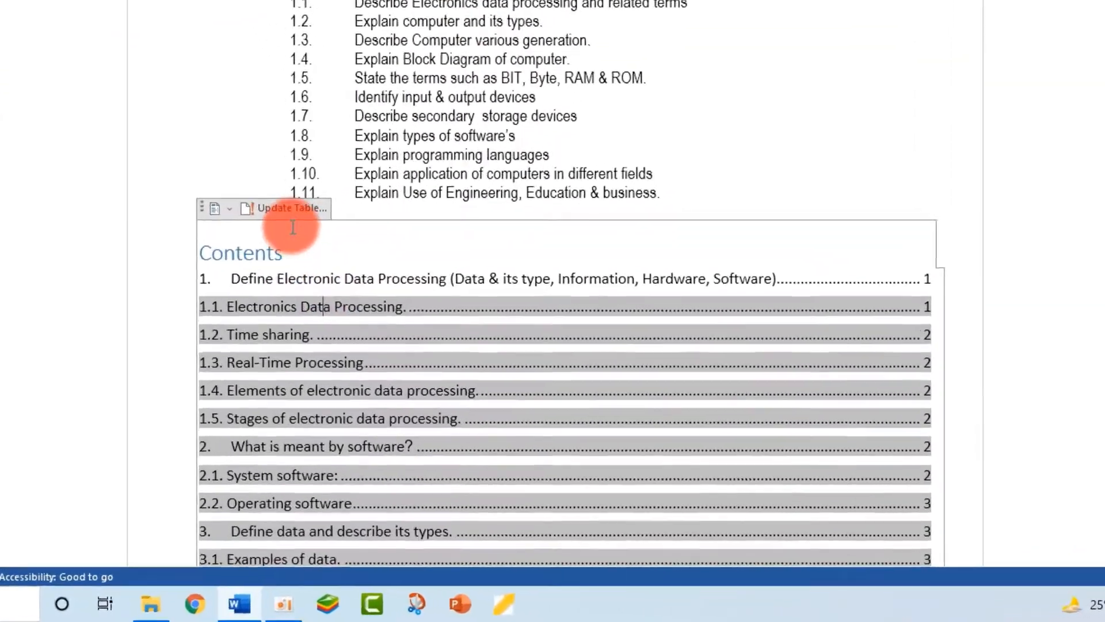
left_click(375, 342)
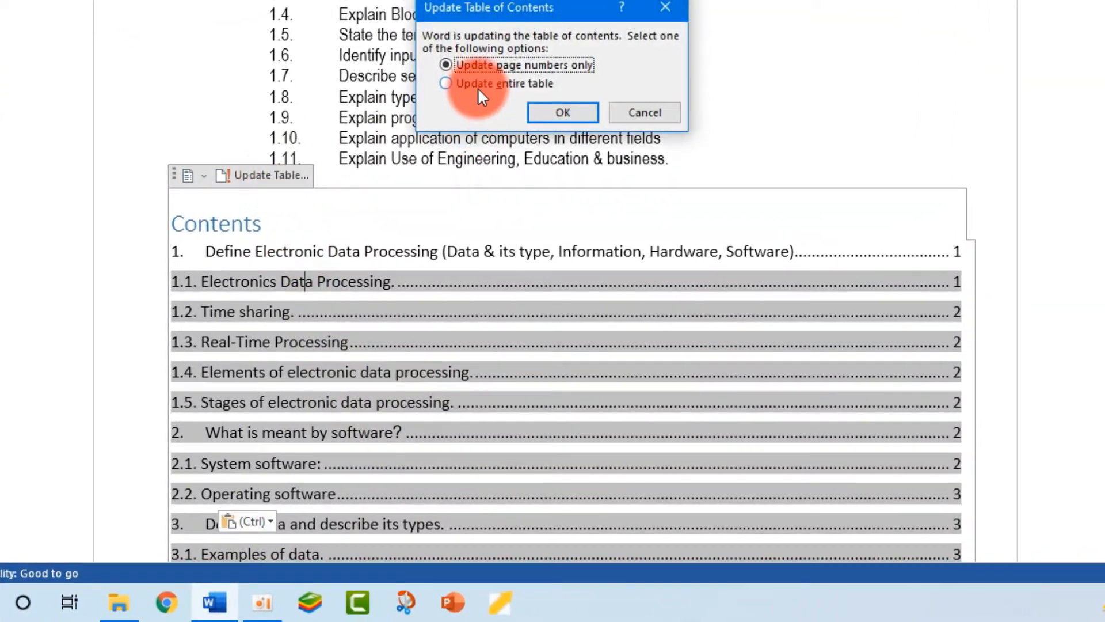
left_click(477, 87)
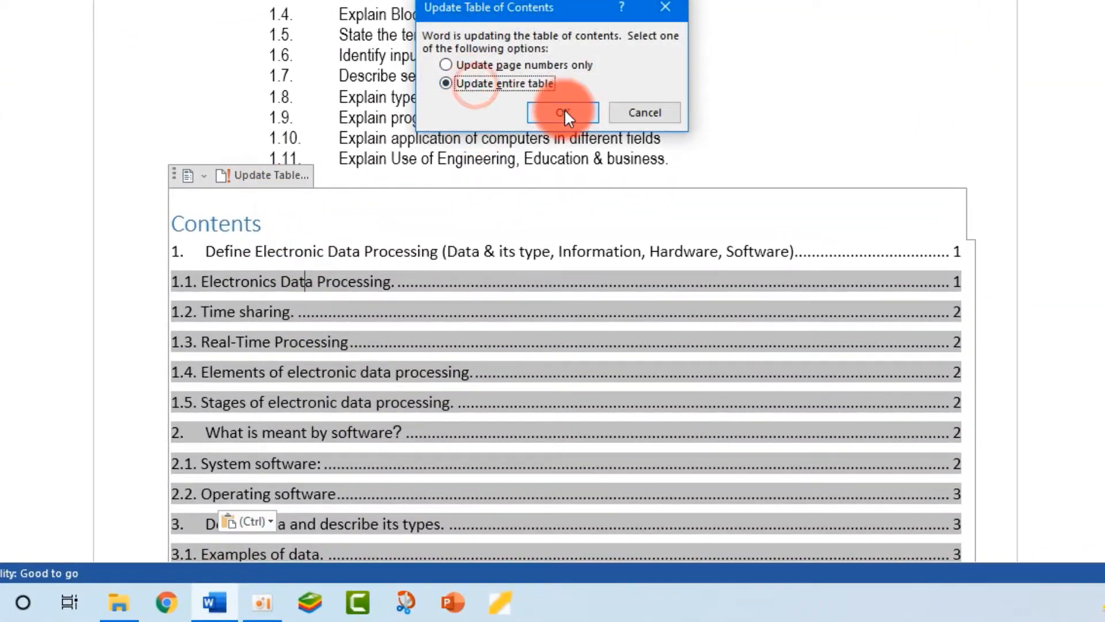
left_click(564, 111)
- Paste another copy of the data section after 'Types.' at the end, becoming section 10
scroll(462, 437, "down", 5)
scroll(438, 437, "down", 5)
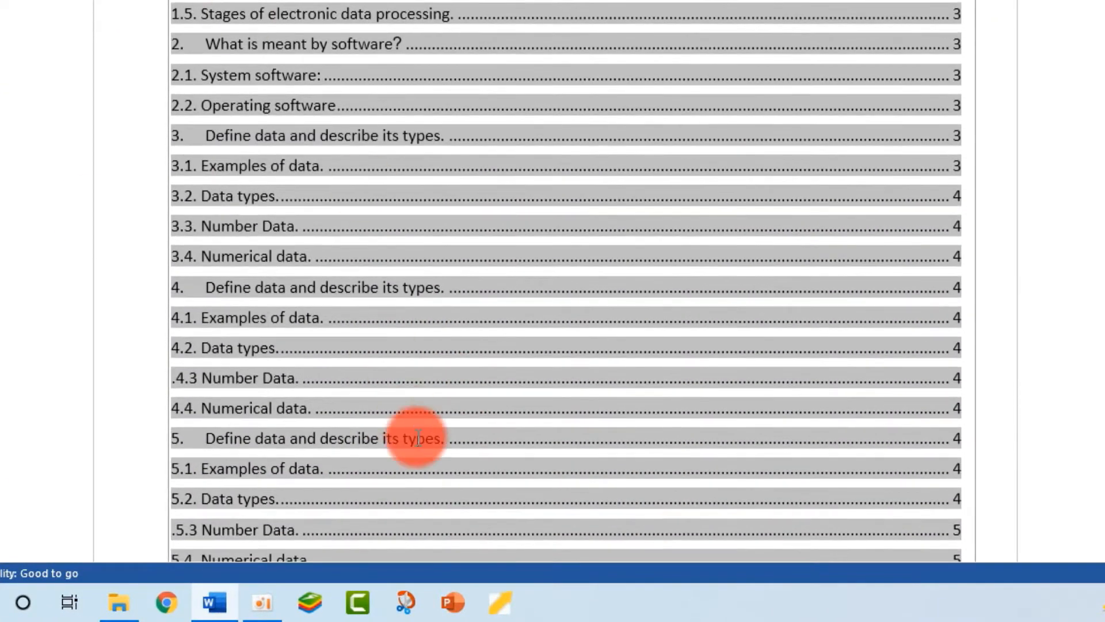
scroll(270, 374, "down", 4)
scroll(287, 316, "down", 7)
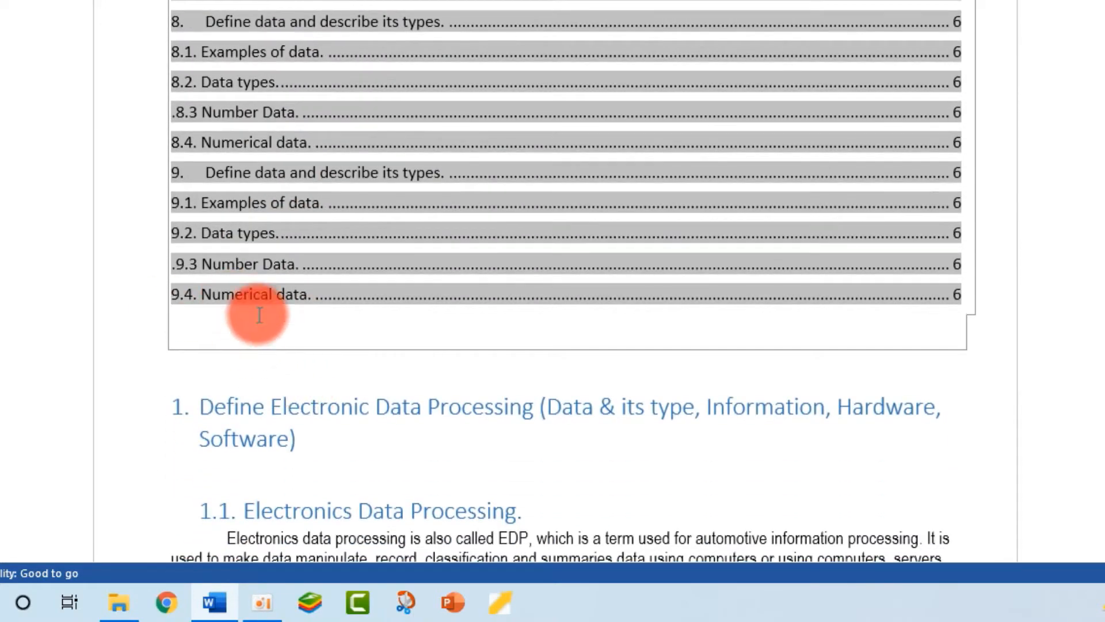
scroll(230, 287, "down", 1)
scroll(553, 276, "down", 20)
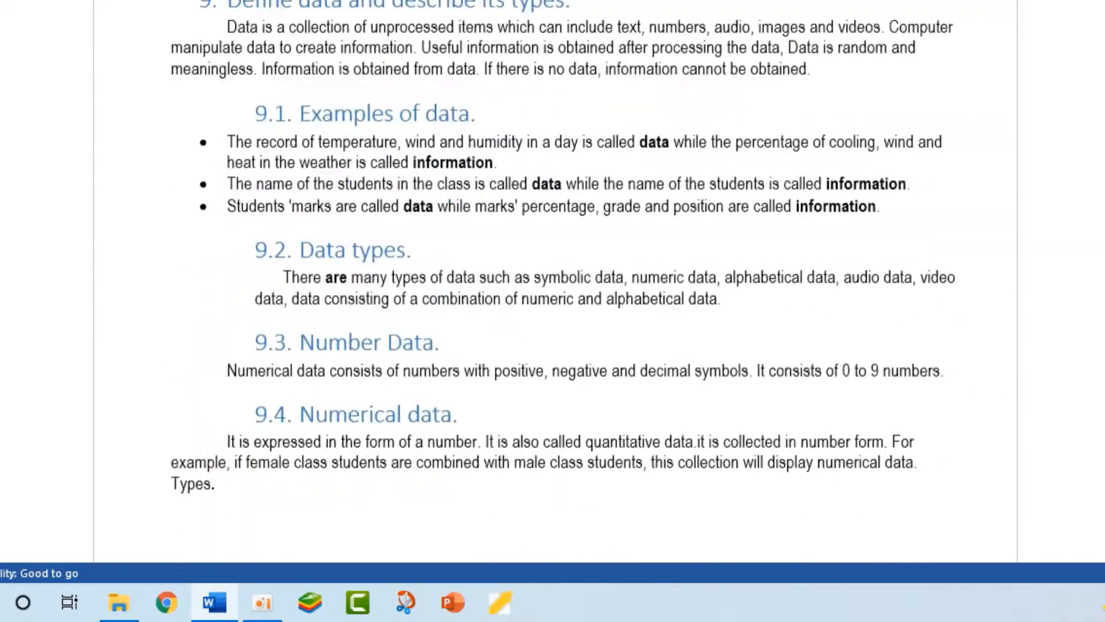
left_click(252, 372)
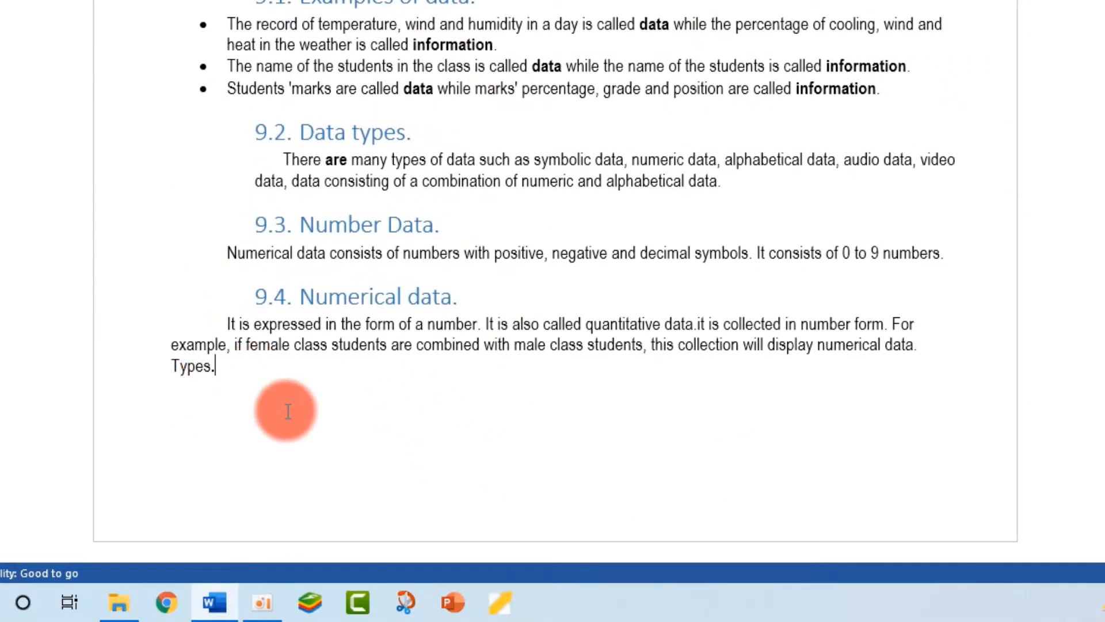
key("ctrl+v")
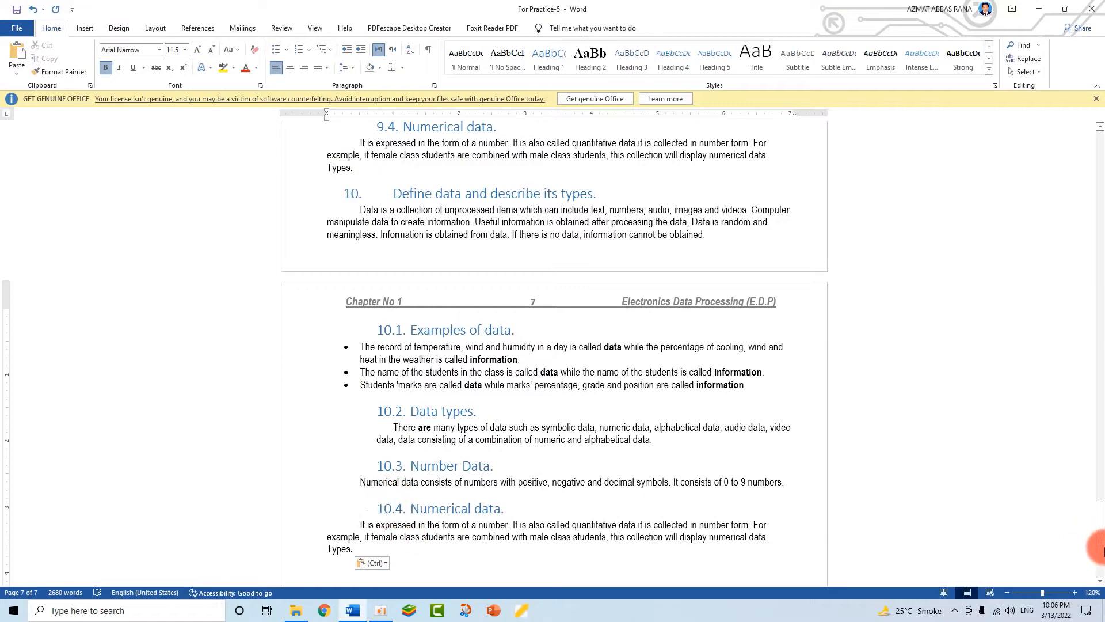
- Update the entire table of contents so it includes section 10 and entries 10.1–10.4
left_click_drag(1097, 529, 1086, 153)
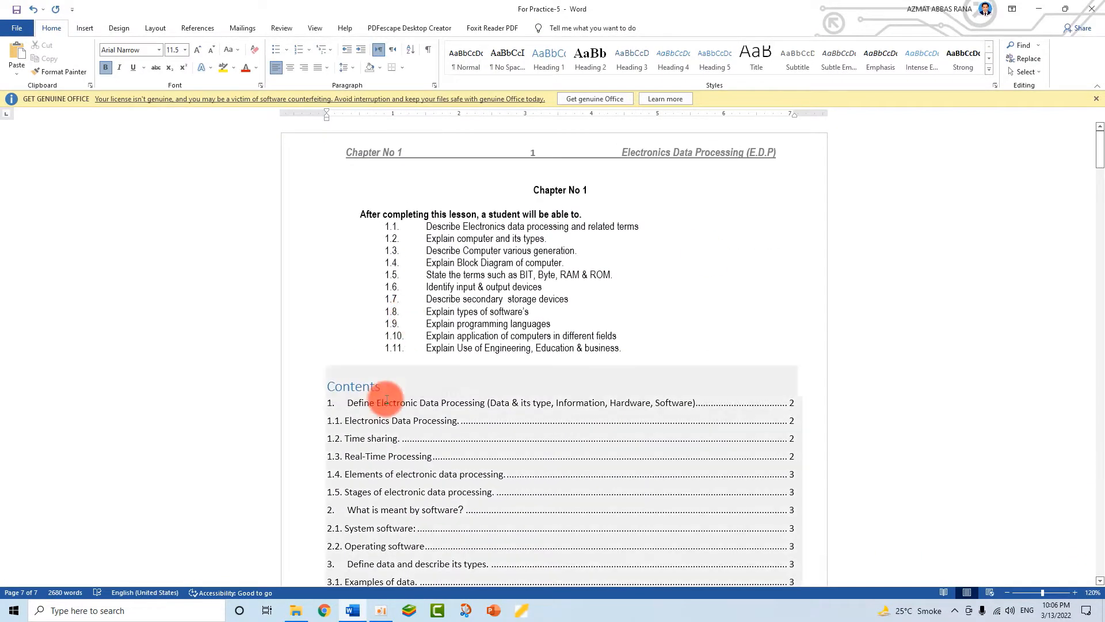
left_click(378, 402)
left_click(385, 358)
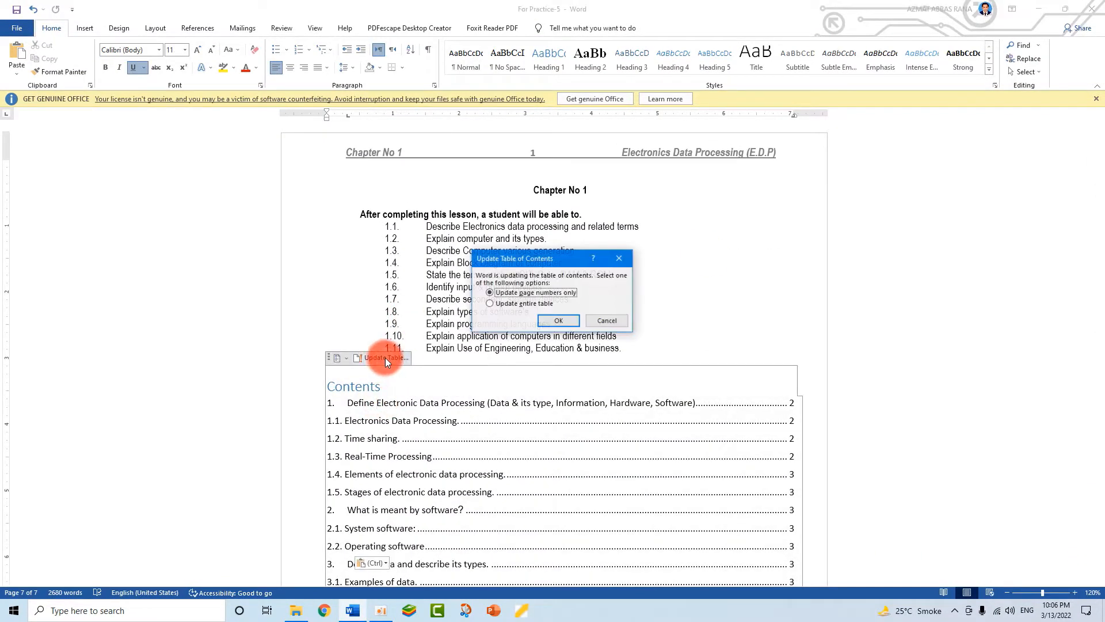
left_click(541, 305)
left_click(548, 319)
scroll(482, 458, "down", 15)
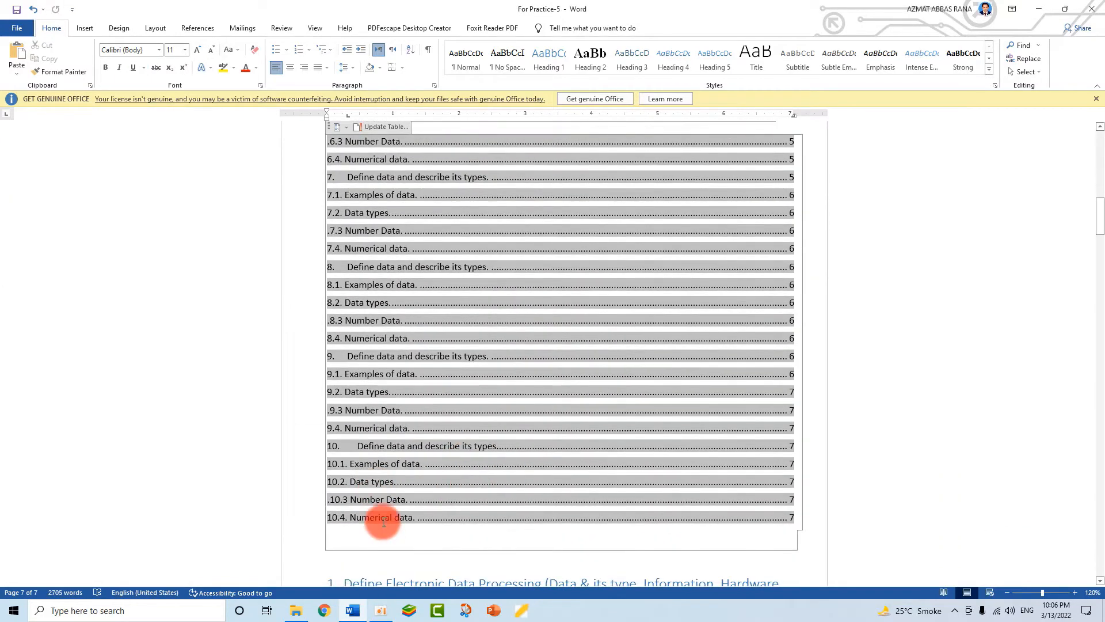
scroll(487, 545, "down", 10)
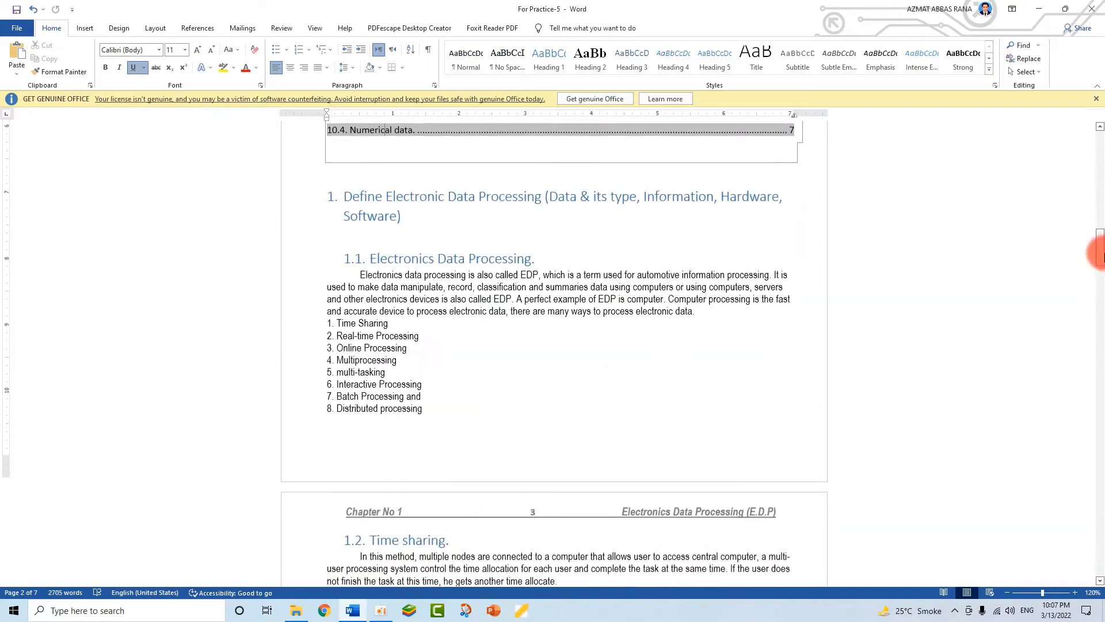
- Delete everything from '2. What is meant by software?' to the document end, keeping section 1
left_click_drag(1098, 254, 1097, 573)
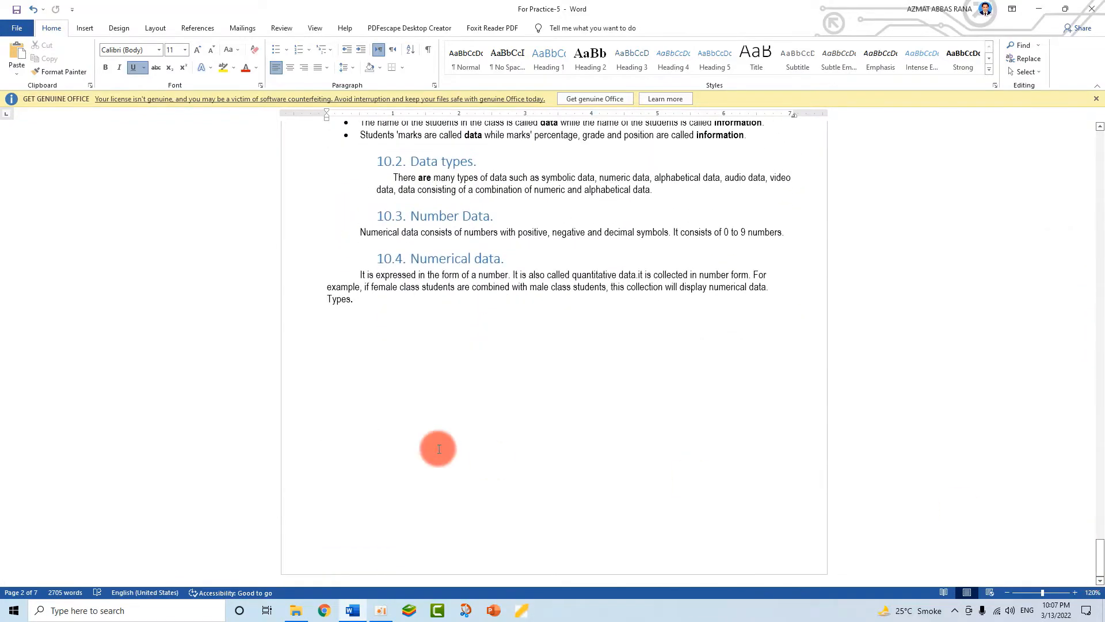
key("ctrl+a")
scroll(360, 347, "up", 15)
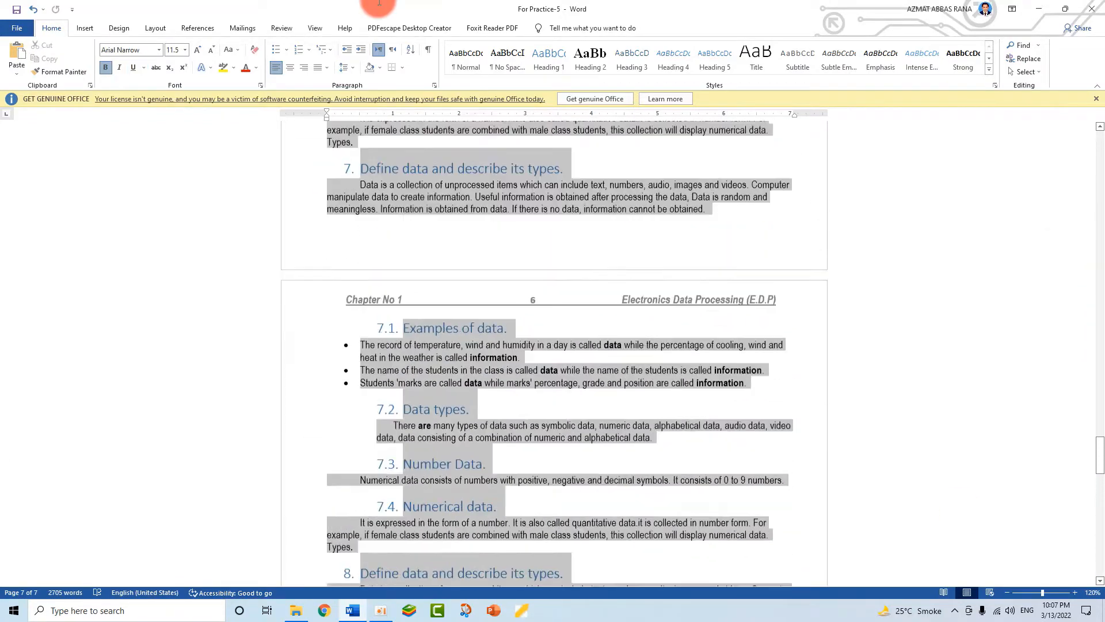
scroll(346, 230, "up", 15)
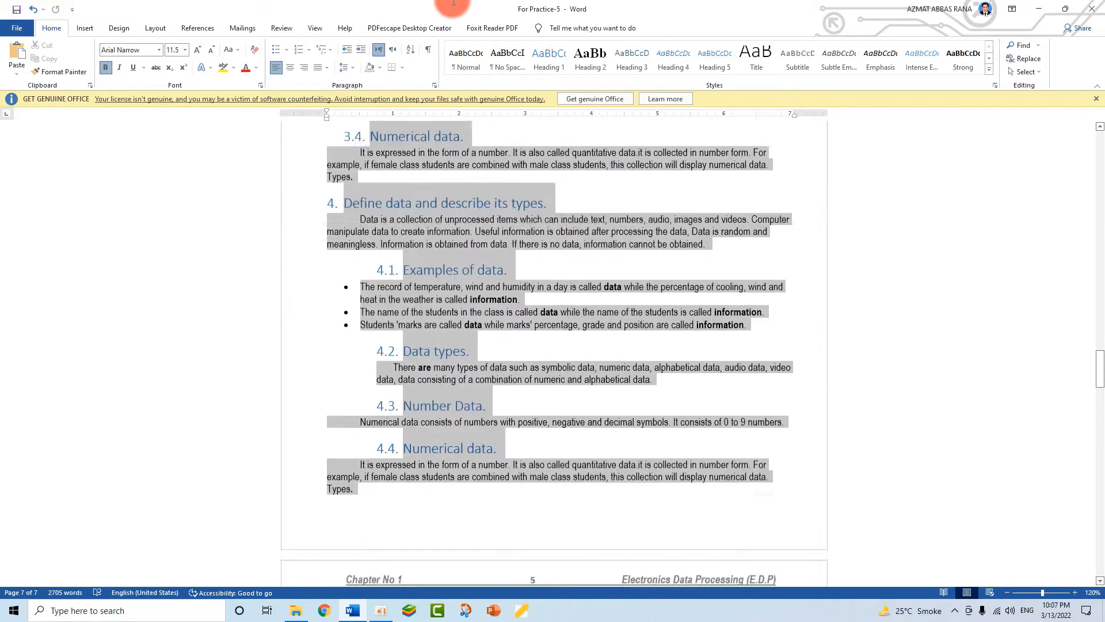
scroll(375, 403, "up", 4)
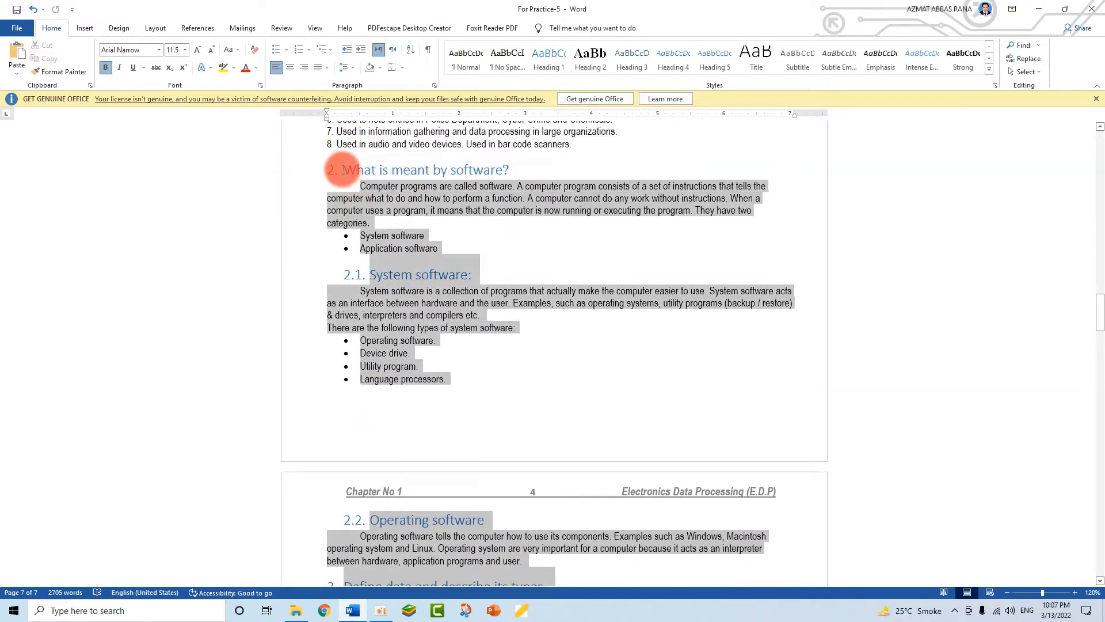
scroll(580, 572, "up", 9)
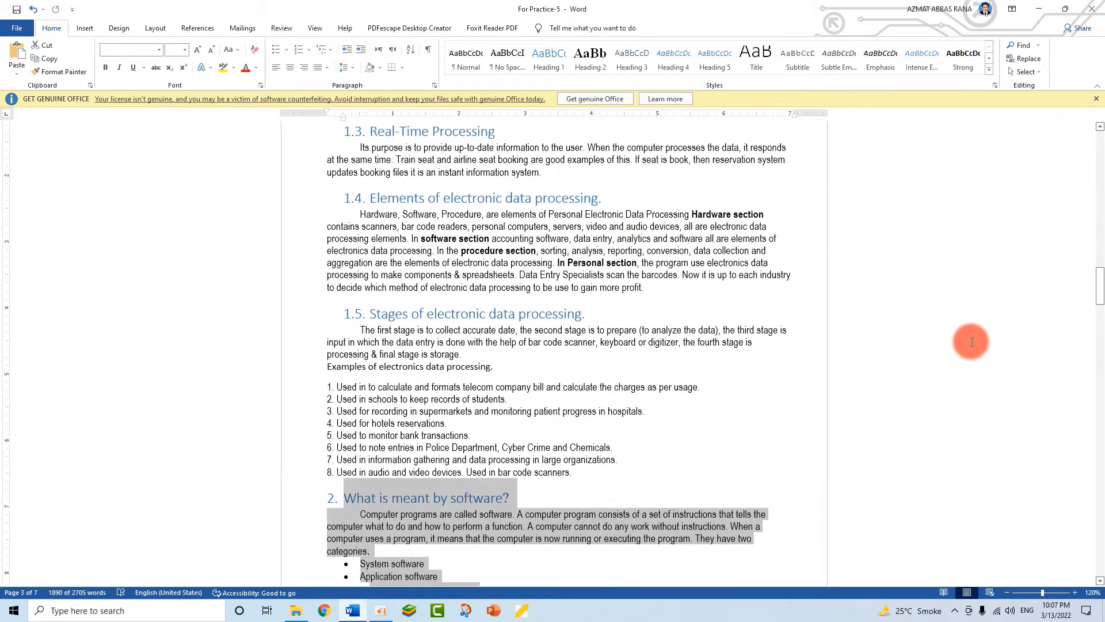
scroll(610, 300, "up", 20)
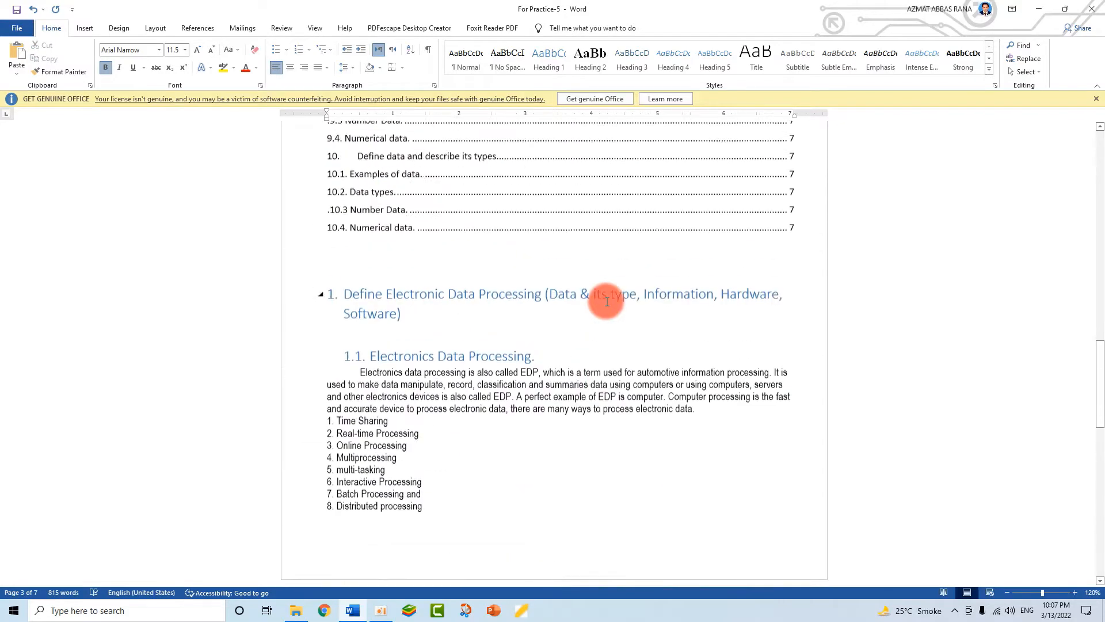
scroll(410, 289, "up", 20)
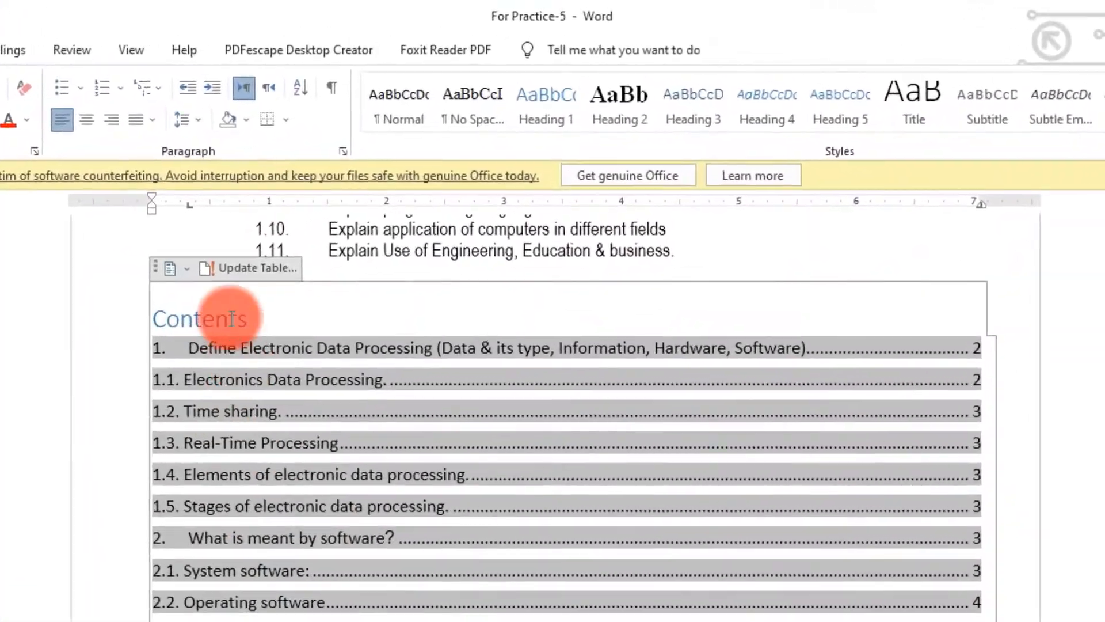
- Update the table of contents so it shows only heading 1 with entries 1.1–1.5
left_click(255, 269)
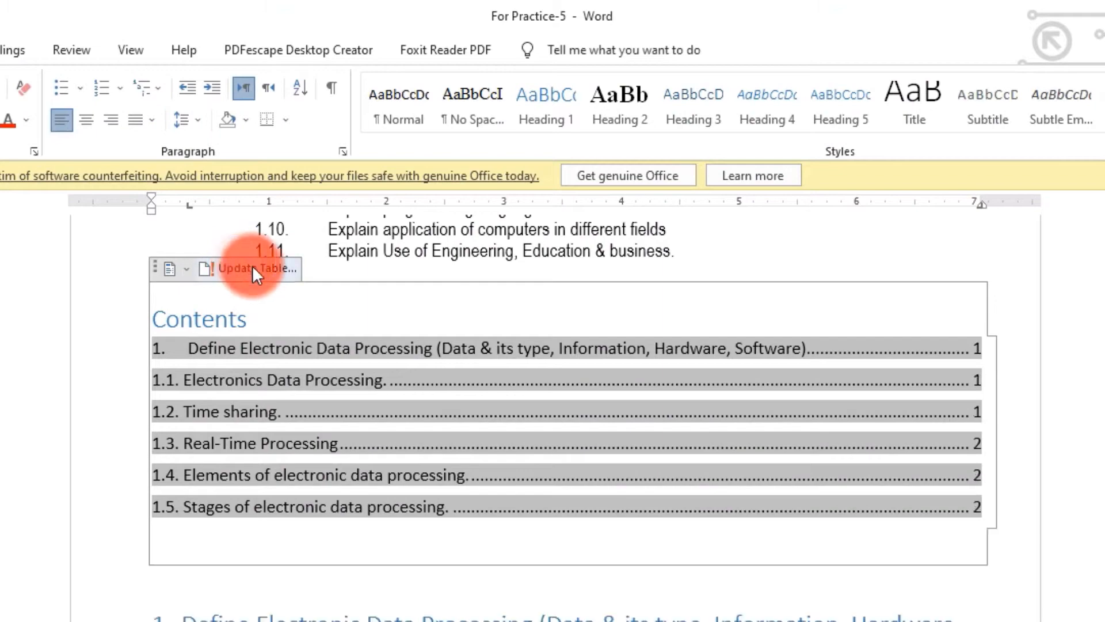
left_click(387, 535)
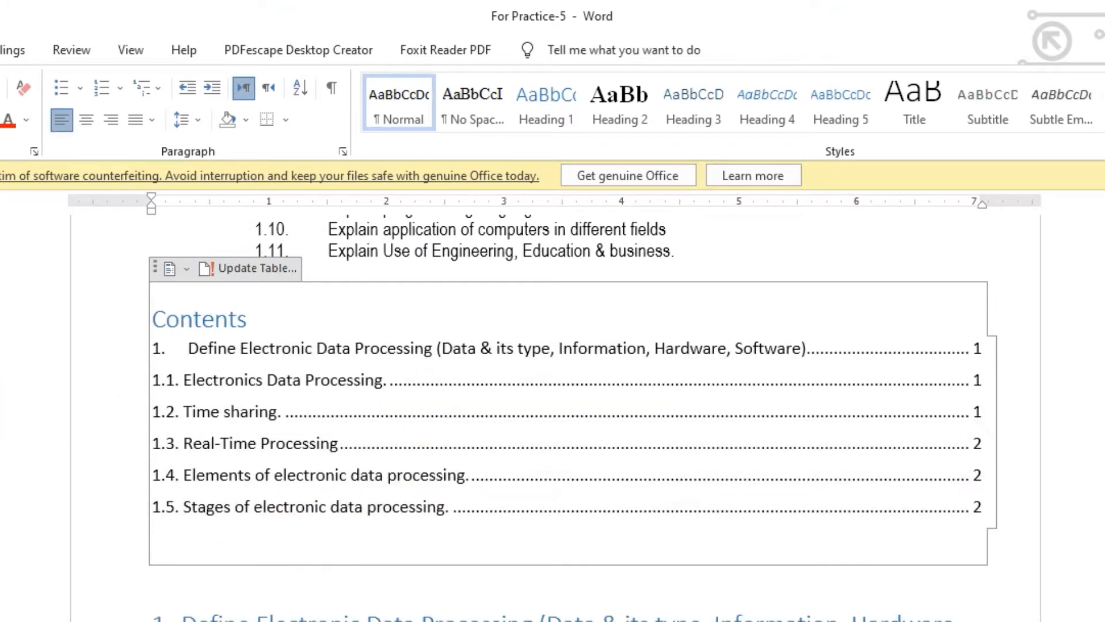
scroll(553, 403, "down", 5)
scroll(259, 420, "up", 3)
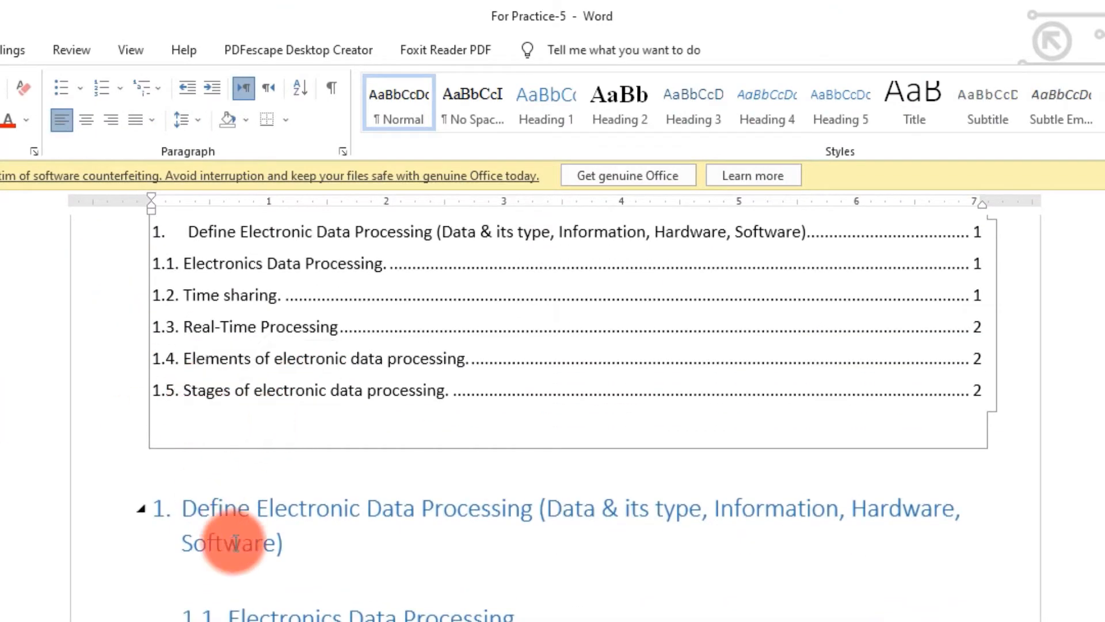
scroll(242, 576, "down", 11)
scroll(247, 599, "down", 12)
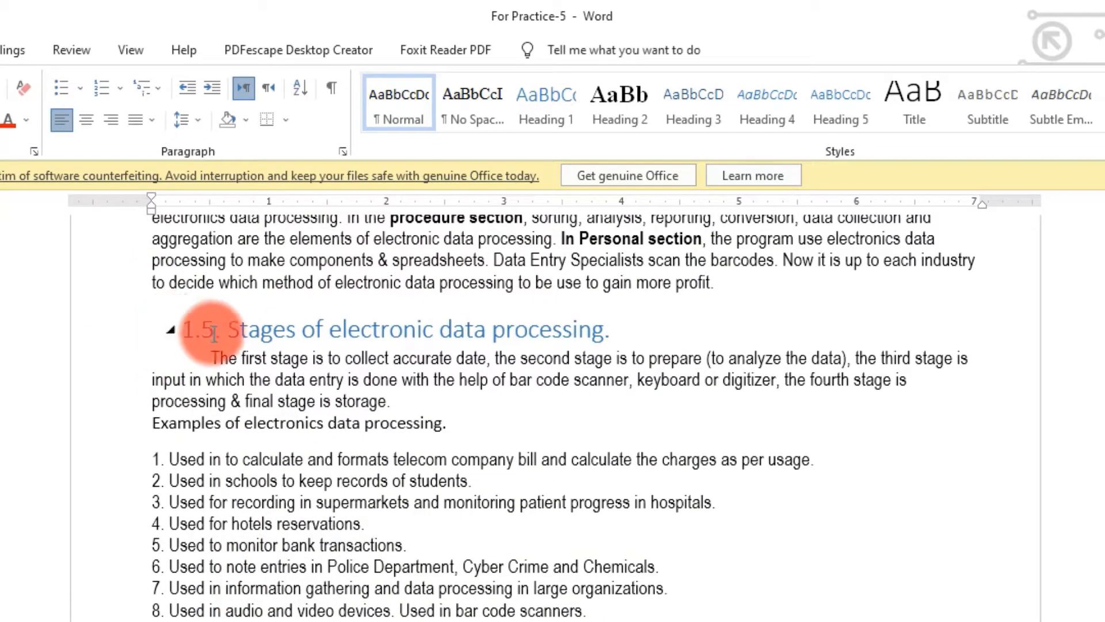
- Collapse the body text under headings 1.5, 1.4, 1.3, 1.2 and 1.1
left_click(171, 332)
scroll(172, 382, "up", 5)
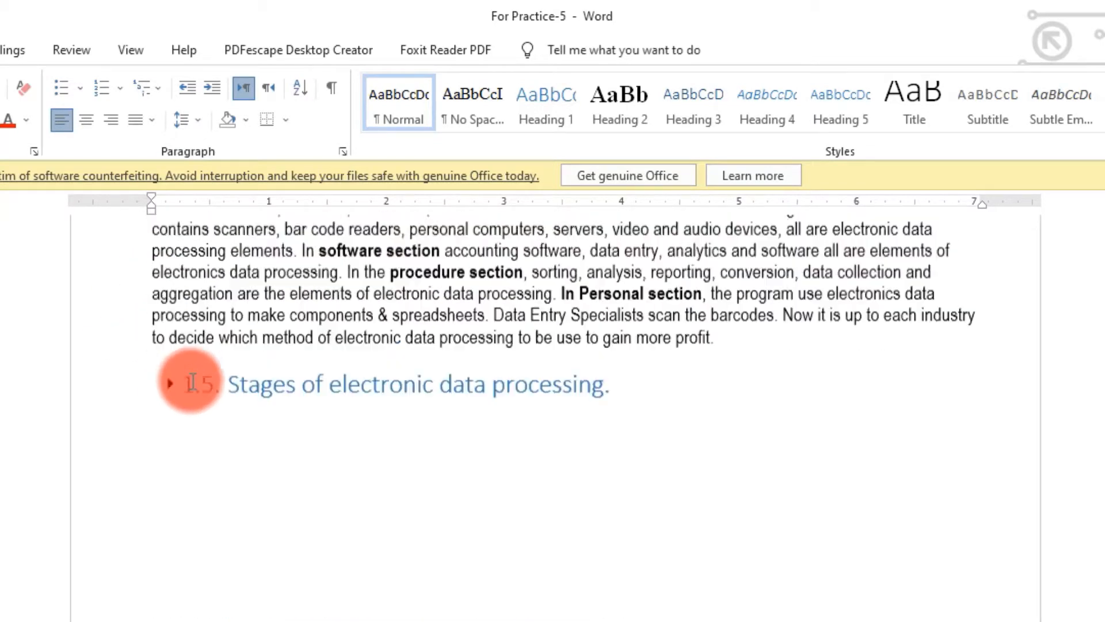
left_click(171, 416)
scroll(247, 420, "up", 5)
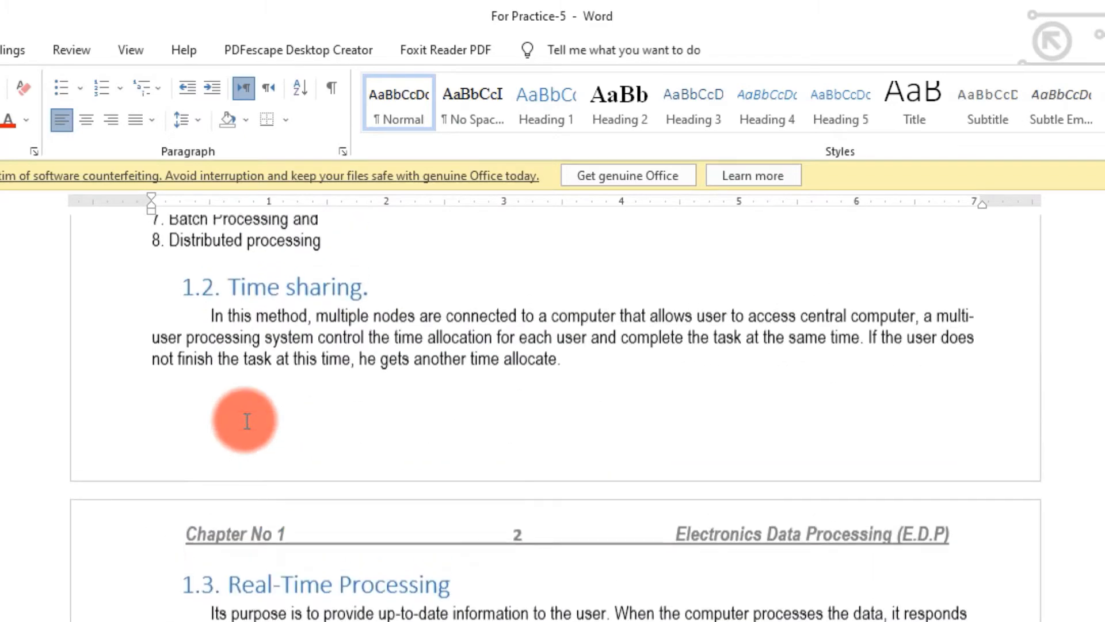
left_click(172, 588)
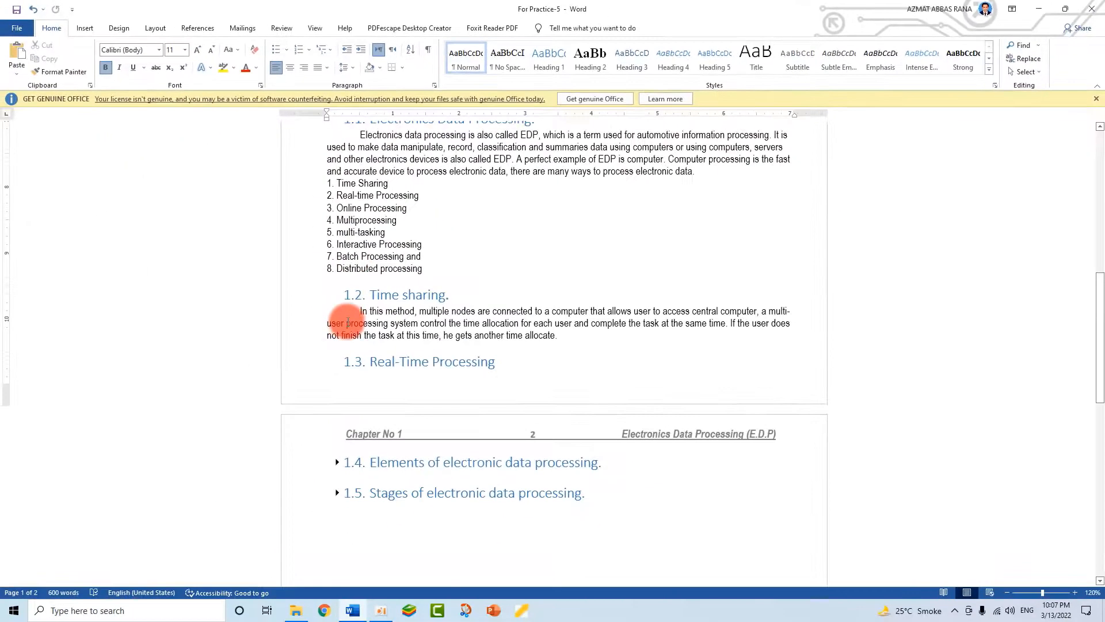
left_click(339, 296)
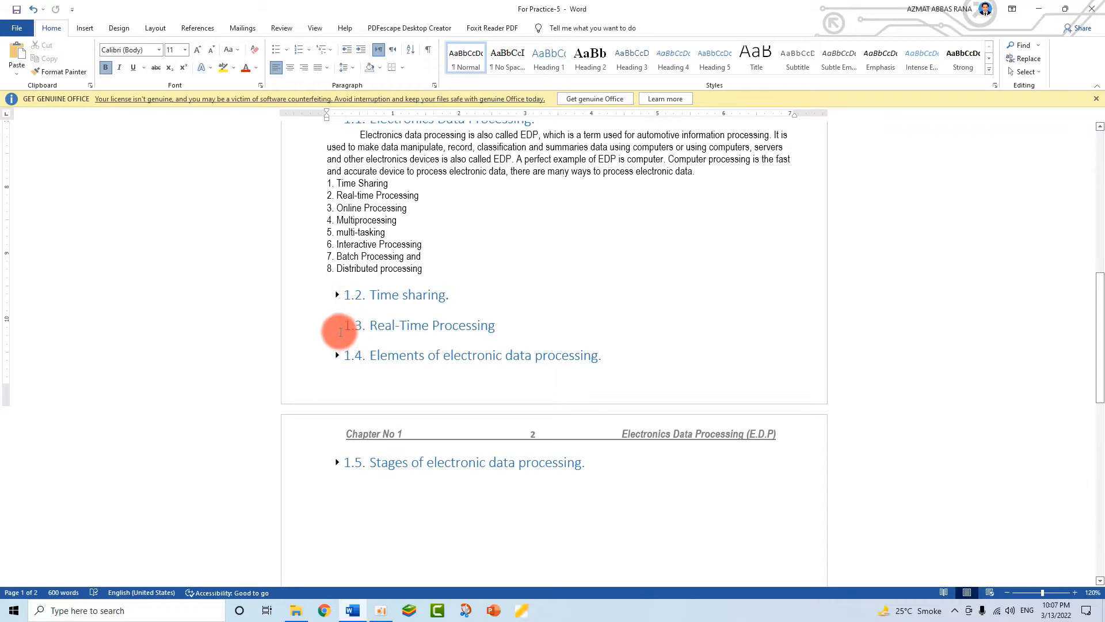
scroll(357, 305, "up", 3)
scroll(362, 287, "up", 1)
left_click(339, 283)
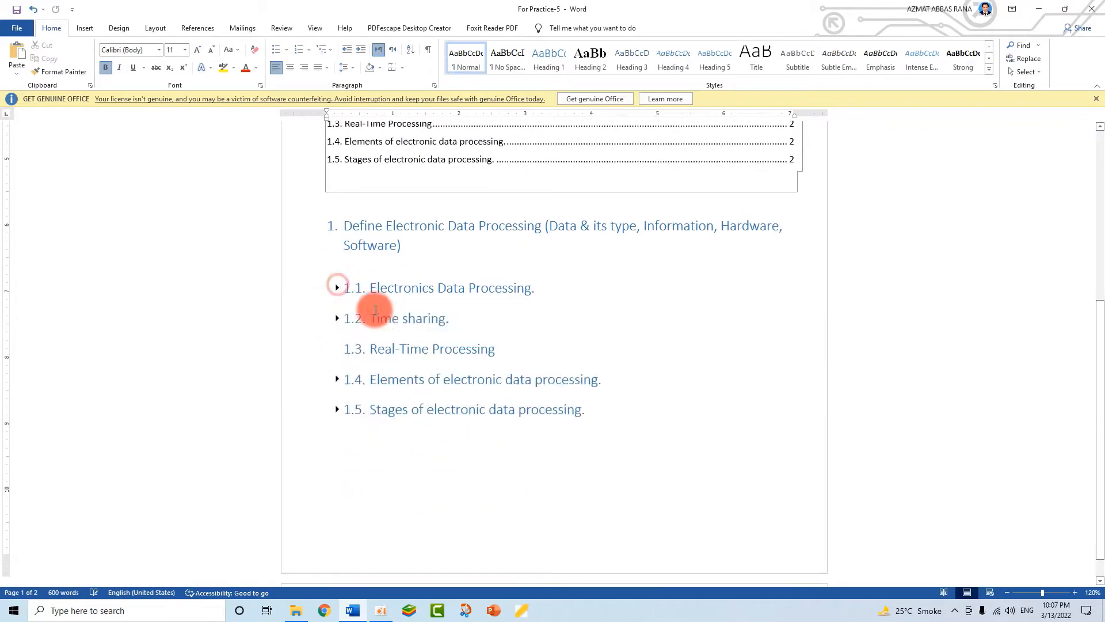
scroll(688, 427, "up", 4)
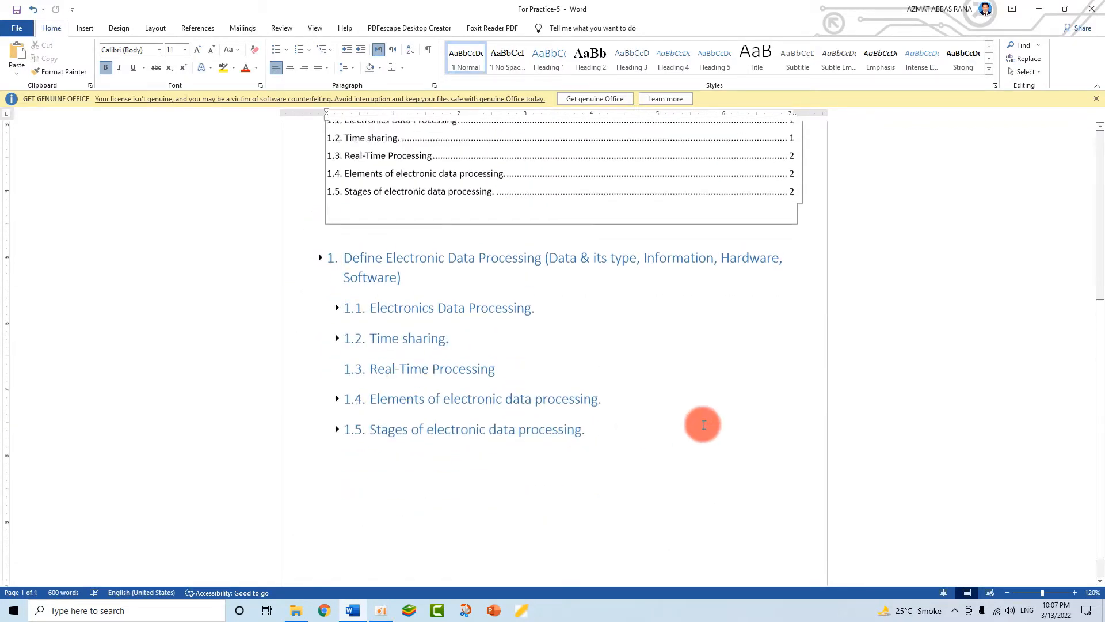
scroll(301, 286, "down", 3)
- Expand the first heading and sections 1.1, 1.4 and 1.5 to show their text again
left_click(320, 291)
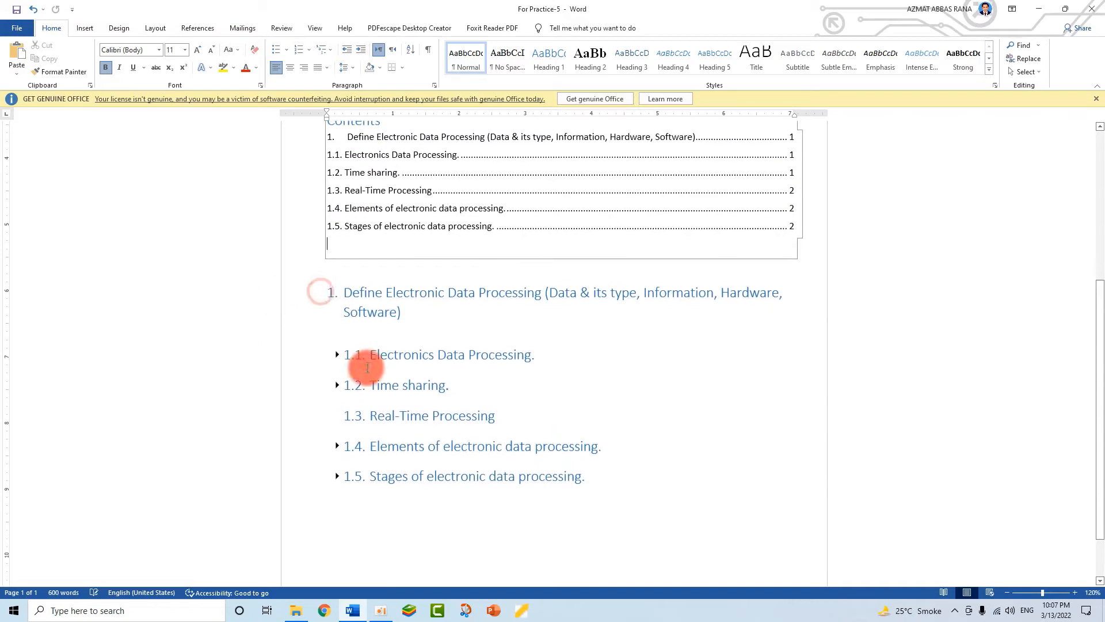
scroll(328, 288, "down", 1)
left_click(321, 226)
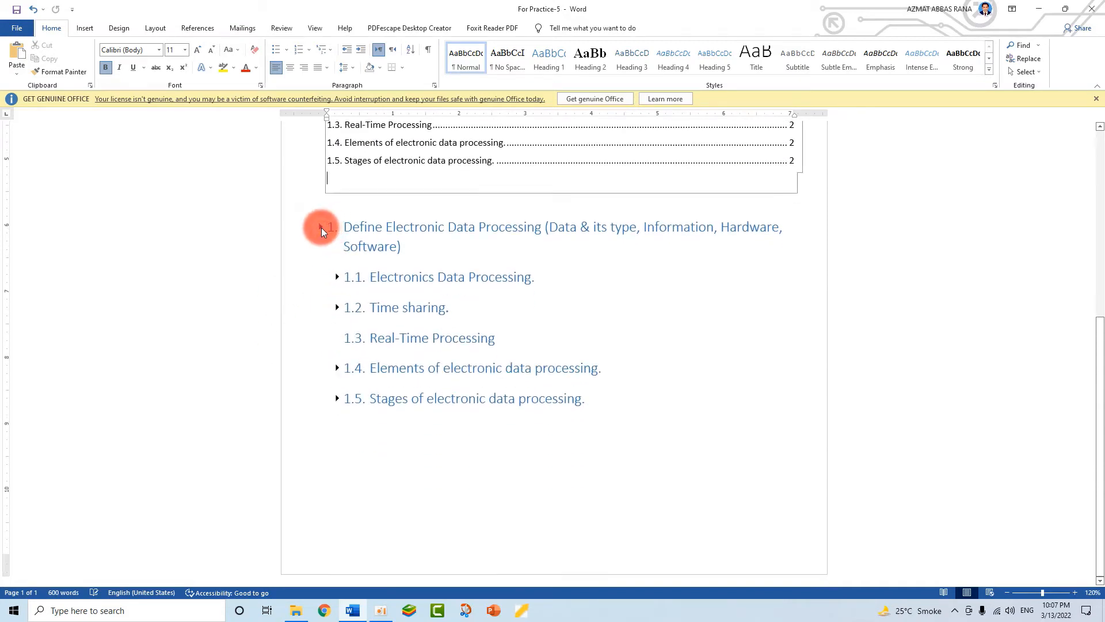
left_click(336, 289)
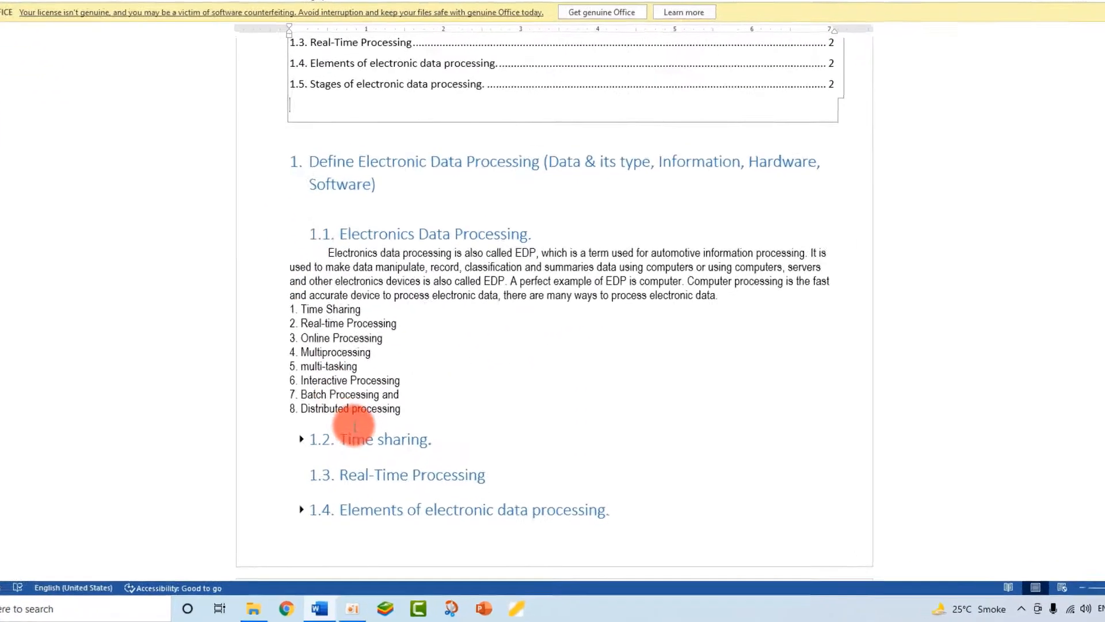
scroll(357, 402, "down", 3)
left_click(340, 362)
scroll(172, 151, "down", 3)
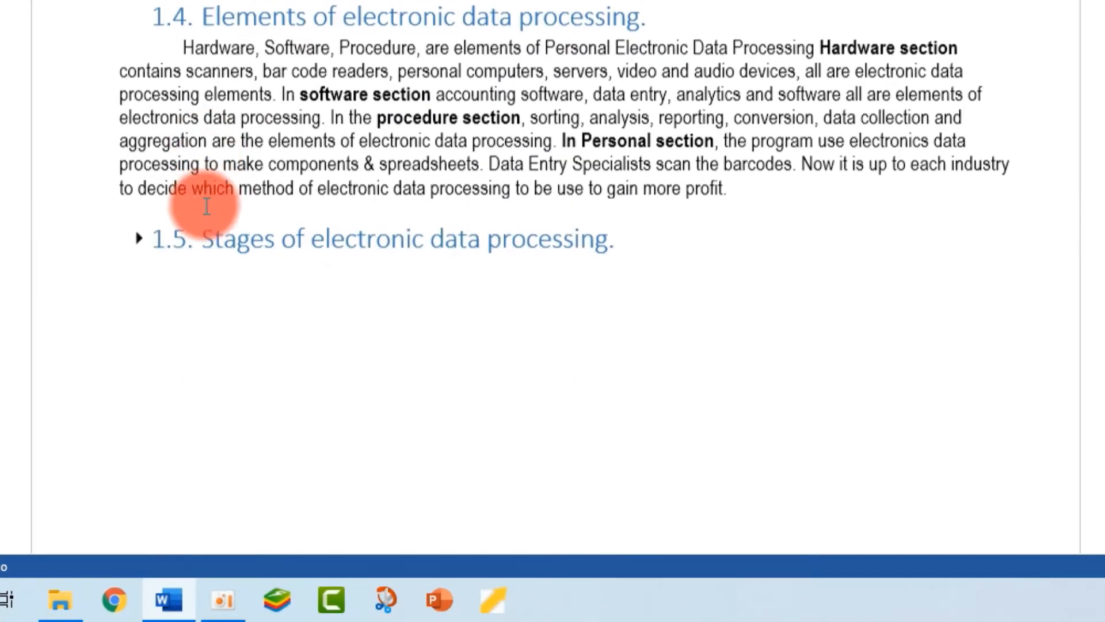
left_click(139, 237)
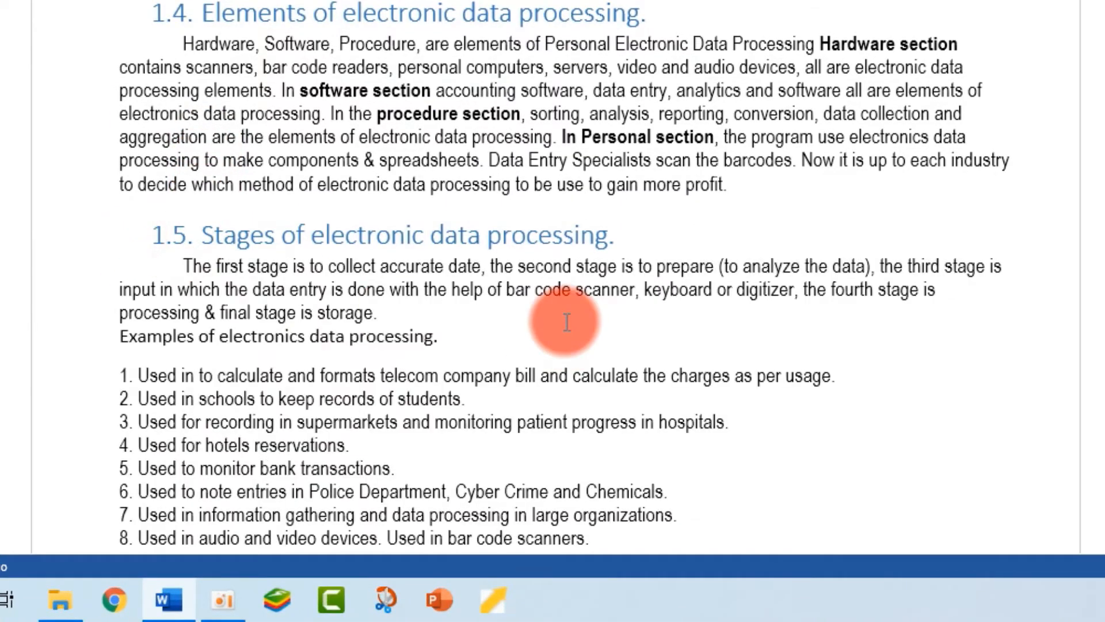
scroll(598, 345, "up", 10)
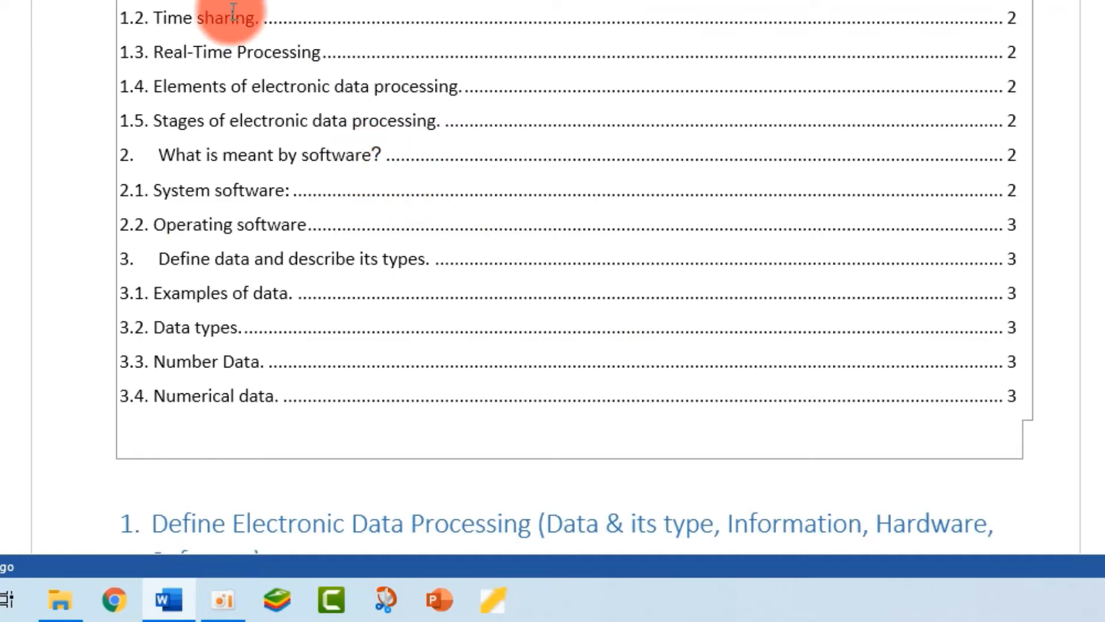
scroll(258, 12, "down", 3)
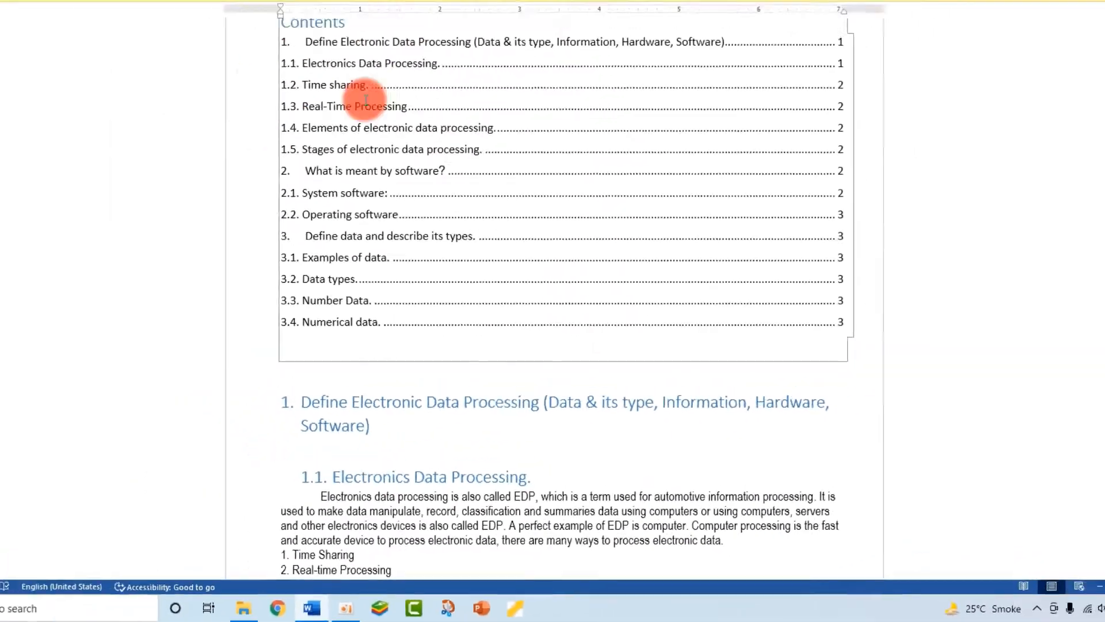
scroll(438, 396, "down", 7)
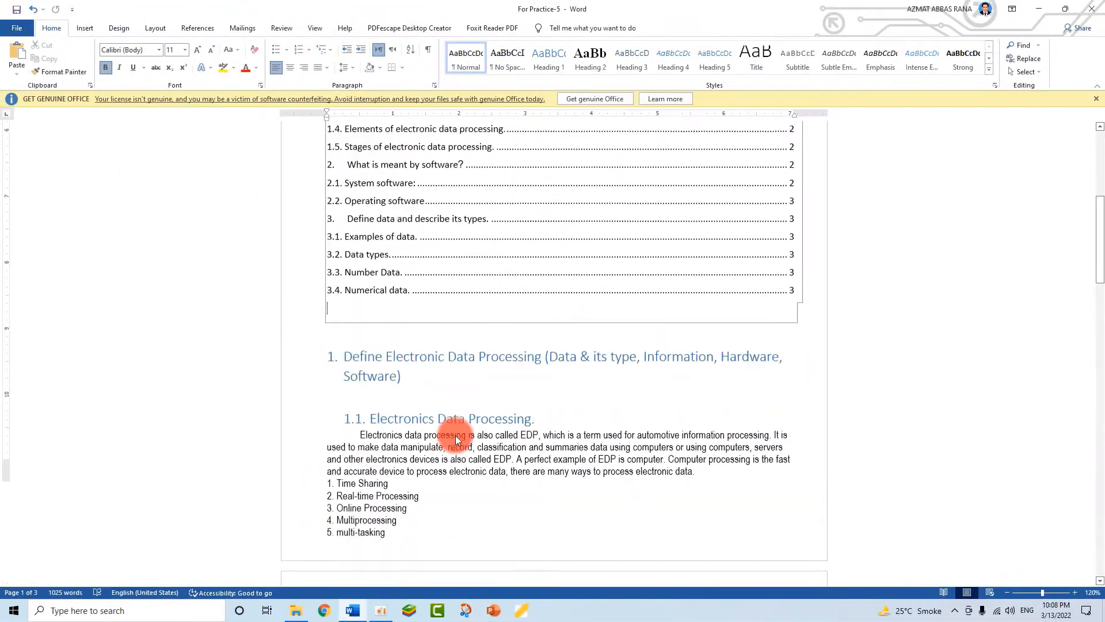
scroll(458, 435, "down", 4)
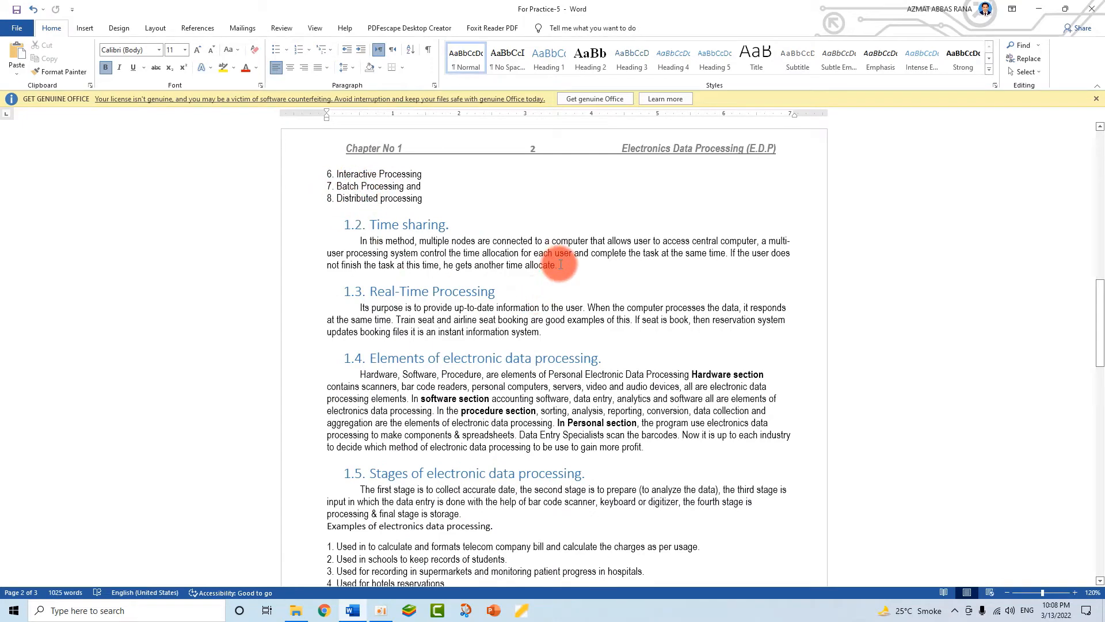
scroll(550, 298, "up", 9)
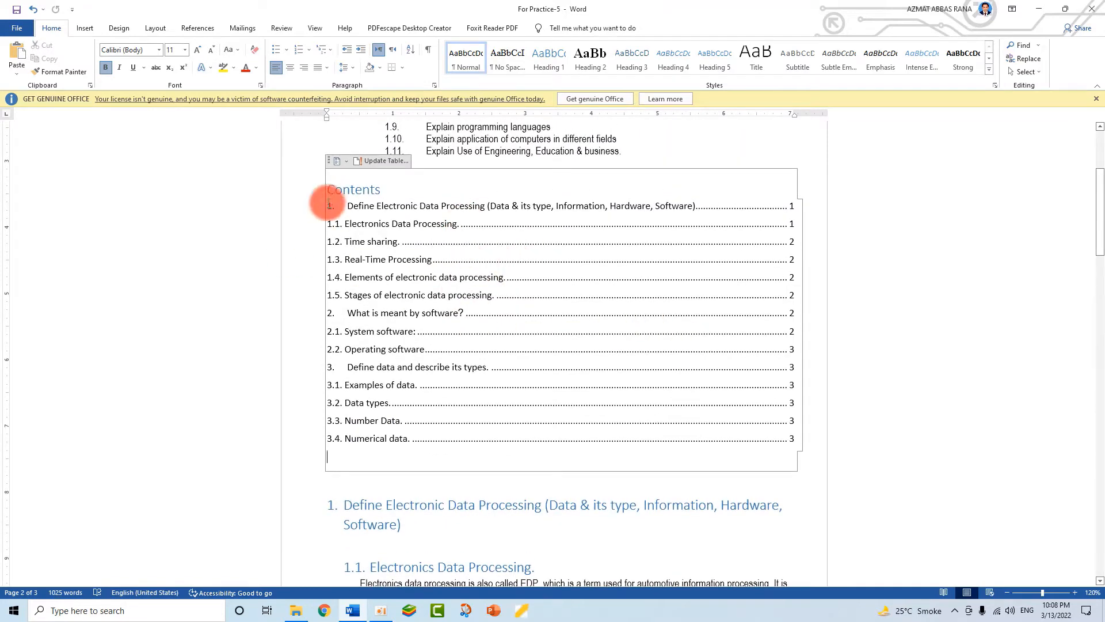
- Colour the Contents title red, then bring up the References tools
double_click(371, 196)
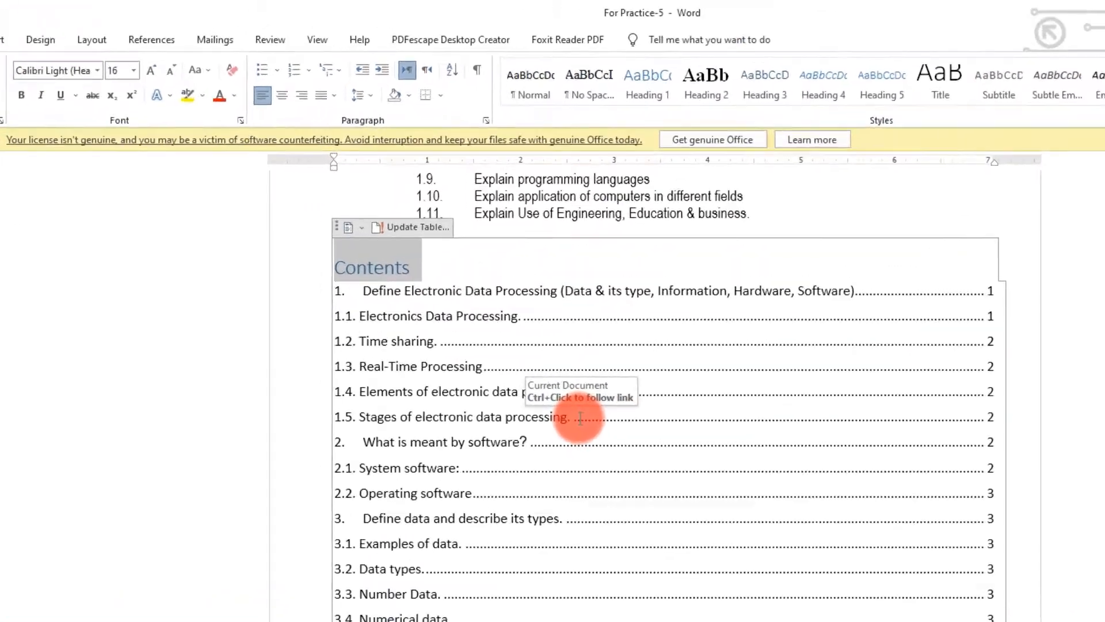
left_click(180, 137)
left_click(443, 343)
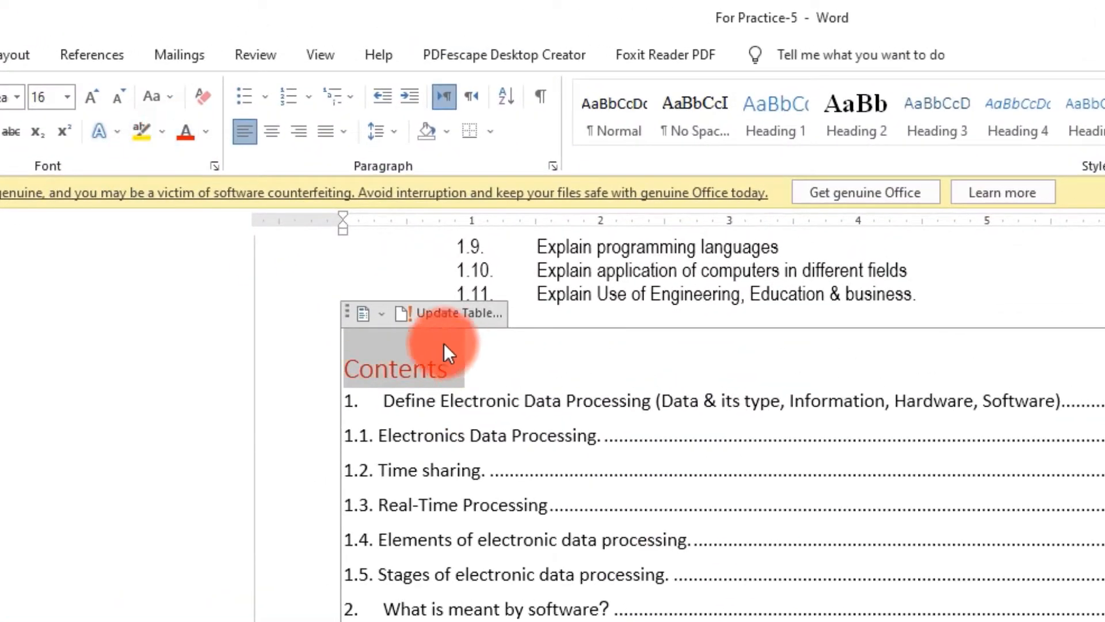
left_click(377, 312)
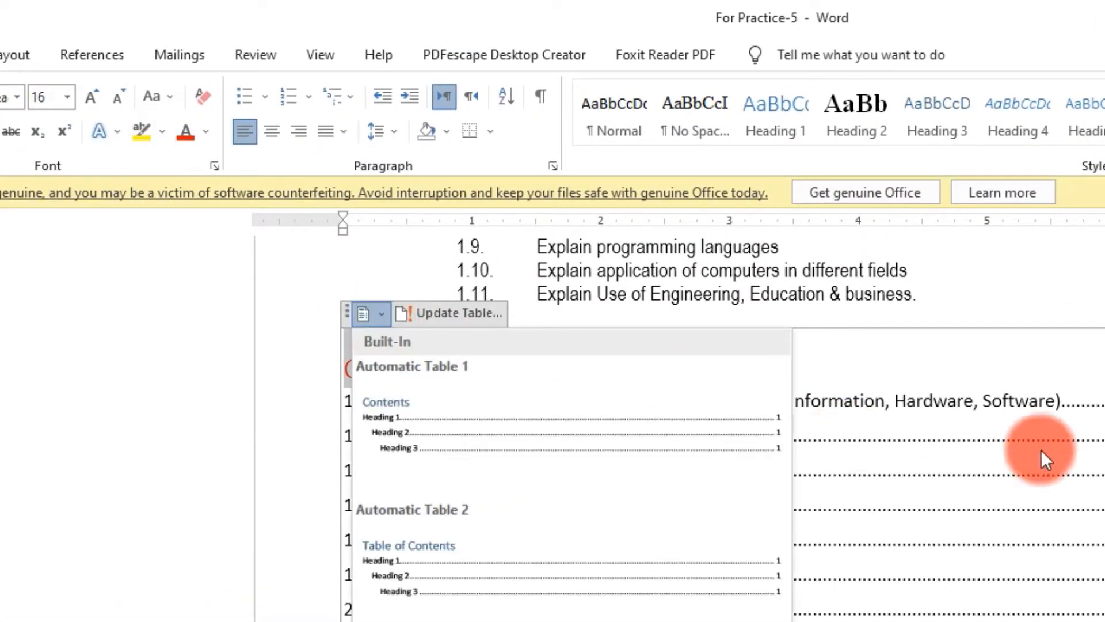
left_click(745, 373)
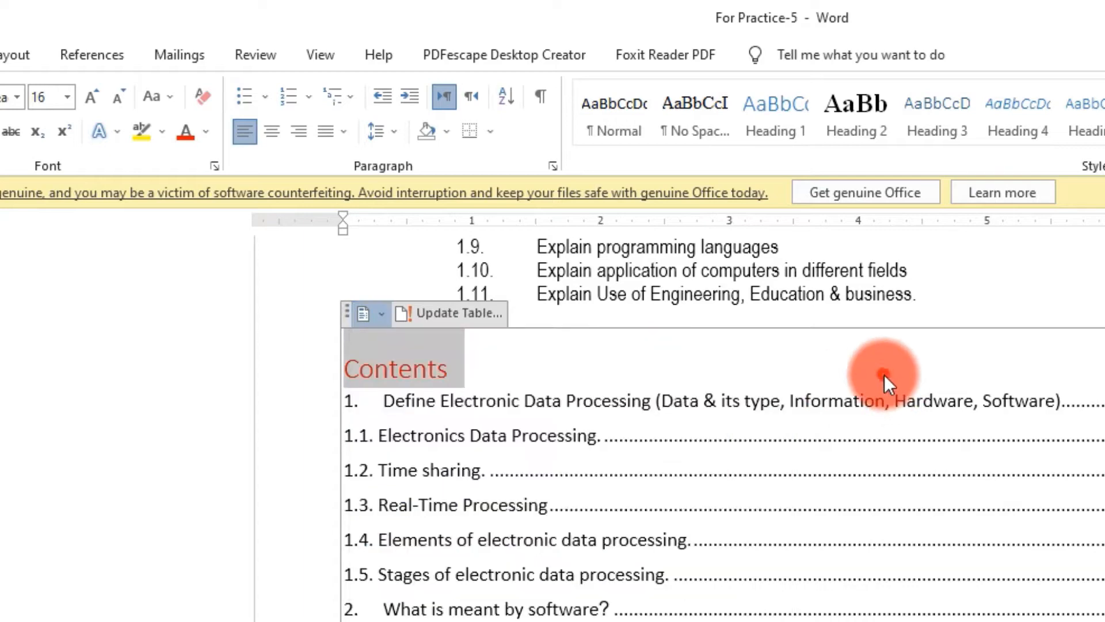
scroll(205, 474, "up", 3)
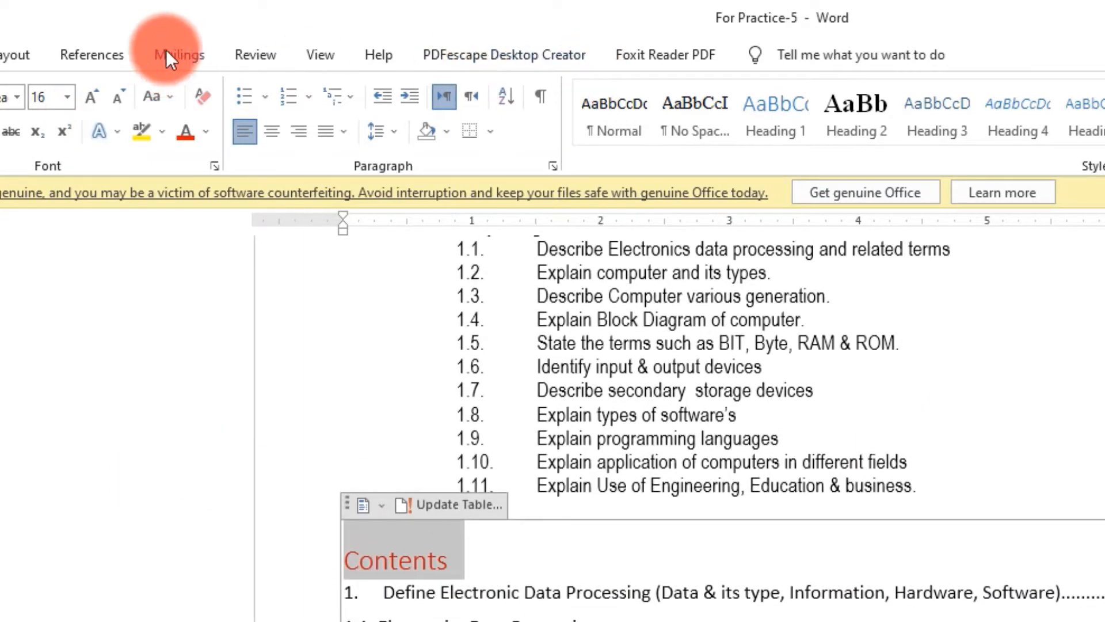
left_click(105, 54)
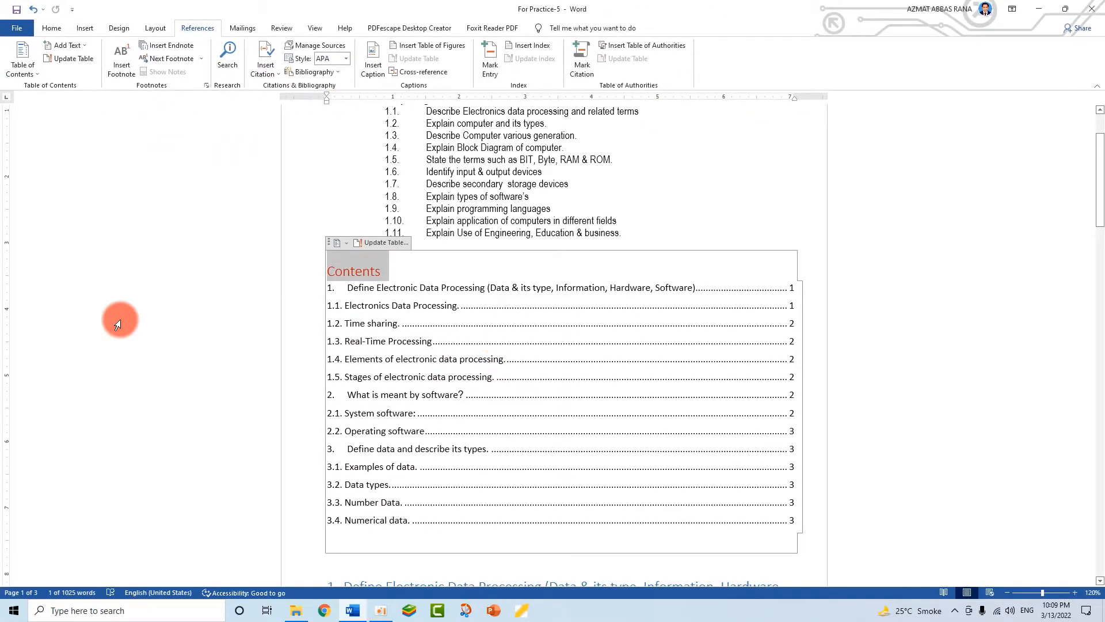
- Choose Custom Table of Contents from the References Table of Contents dropdown
left_click(21, 68)
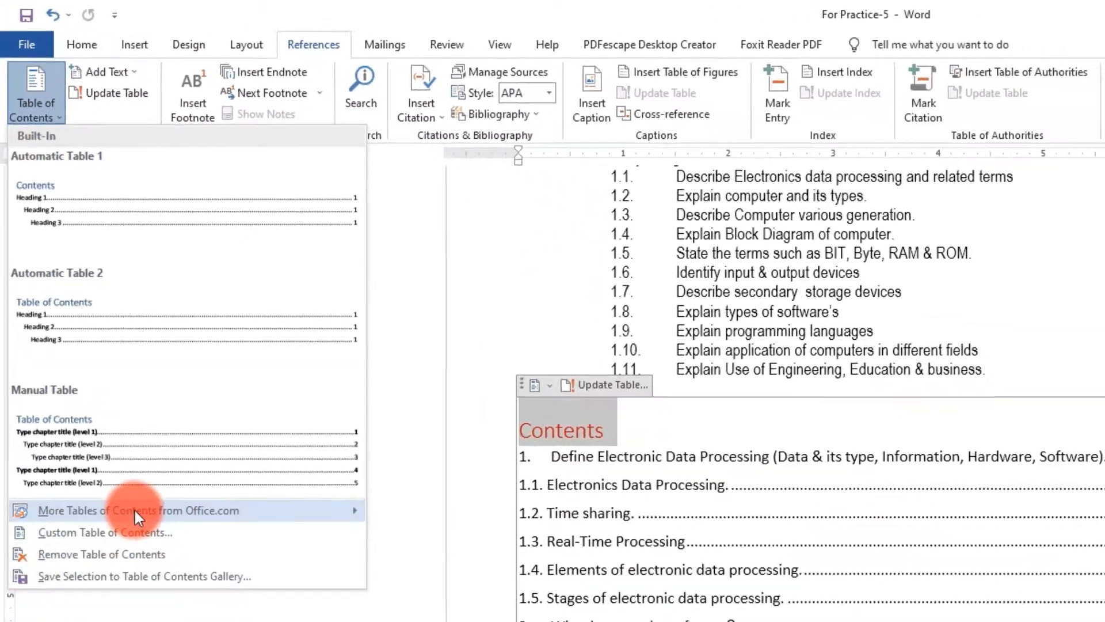
mouse_move(132, 504)
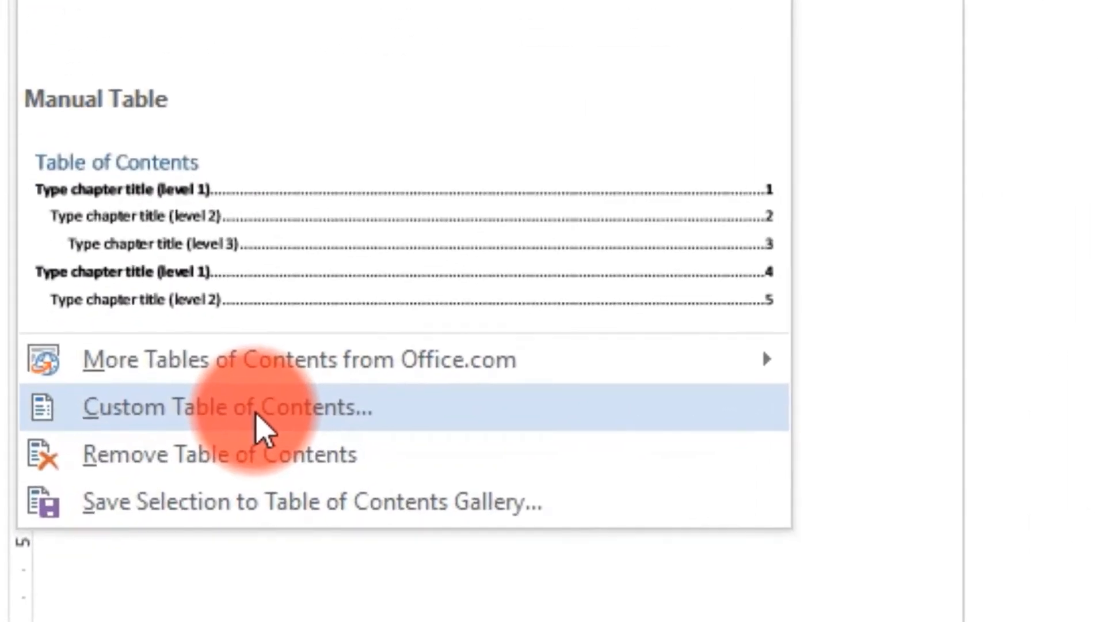
left_click(257, 419)
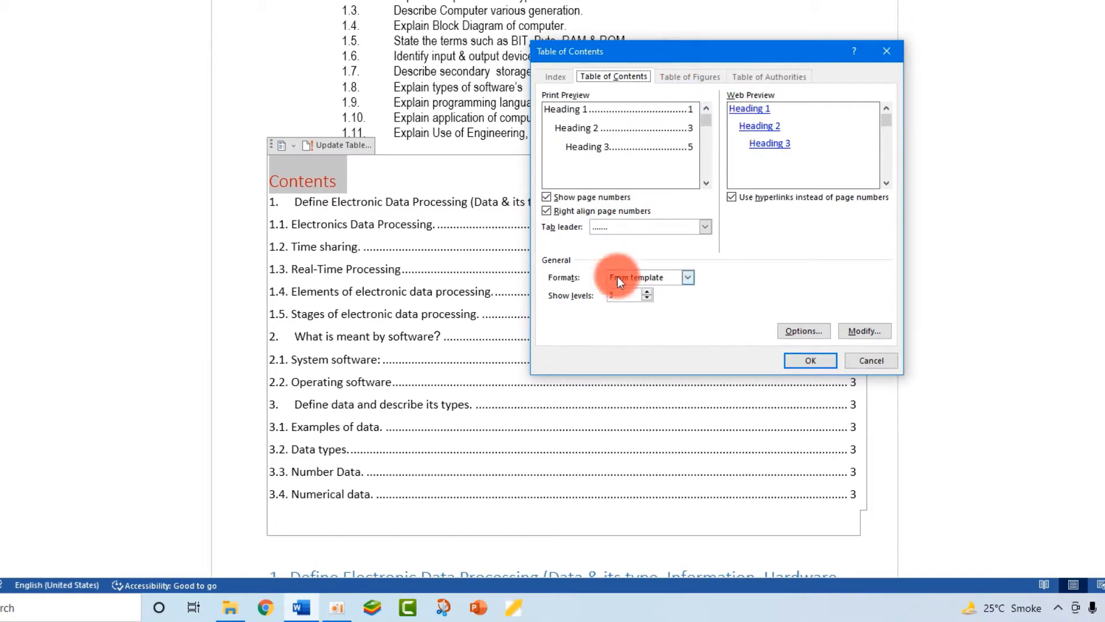
- Change the table of contents tab leader to a solid underline and replace the existing table
left_click(704, 227)
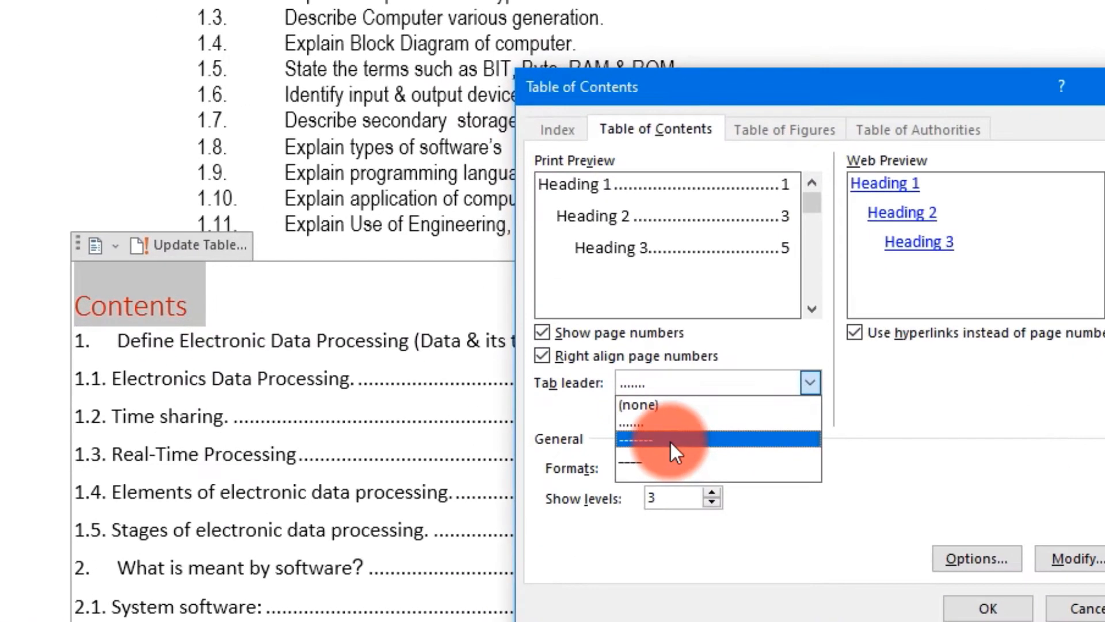
left_click(671, 412)
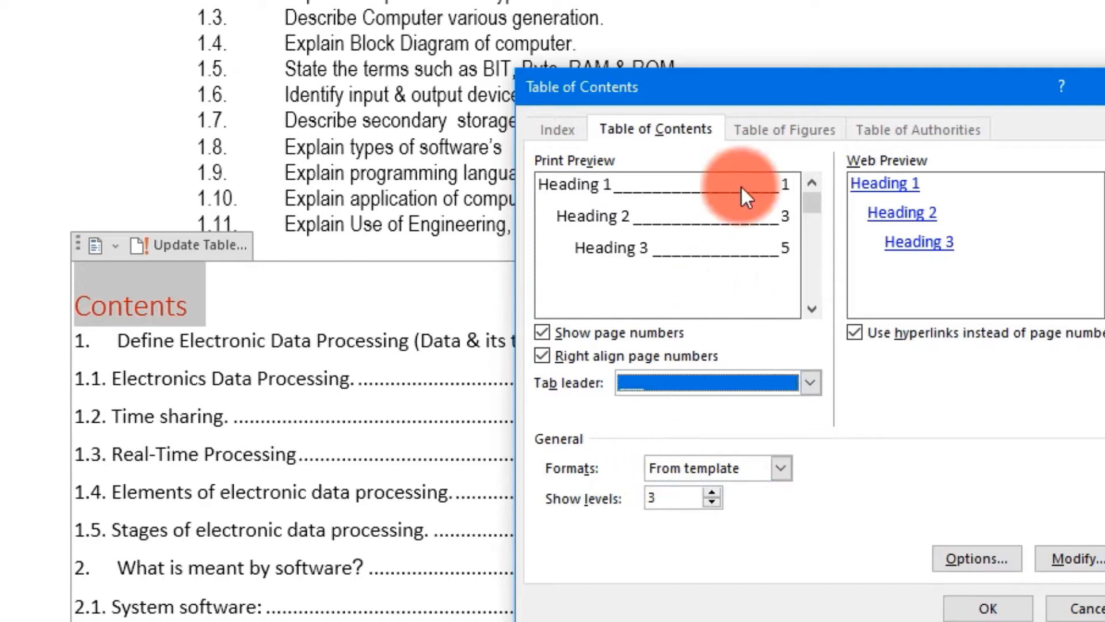
left_click(988, 609)
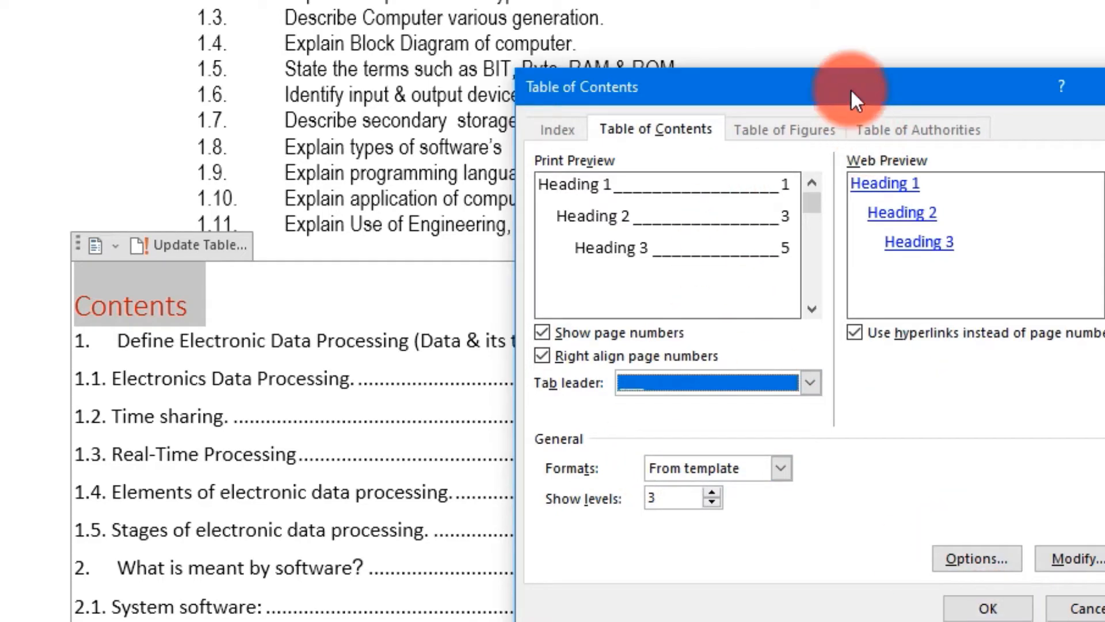
left_click_drag(850, 90, 1032, 77)
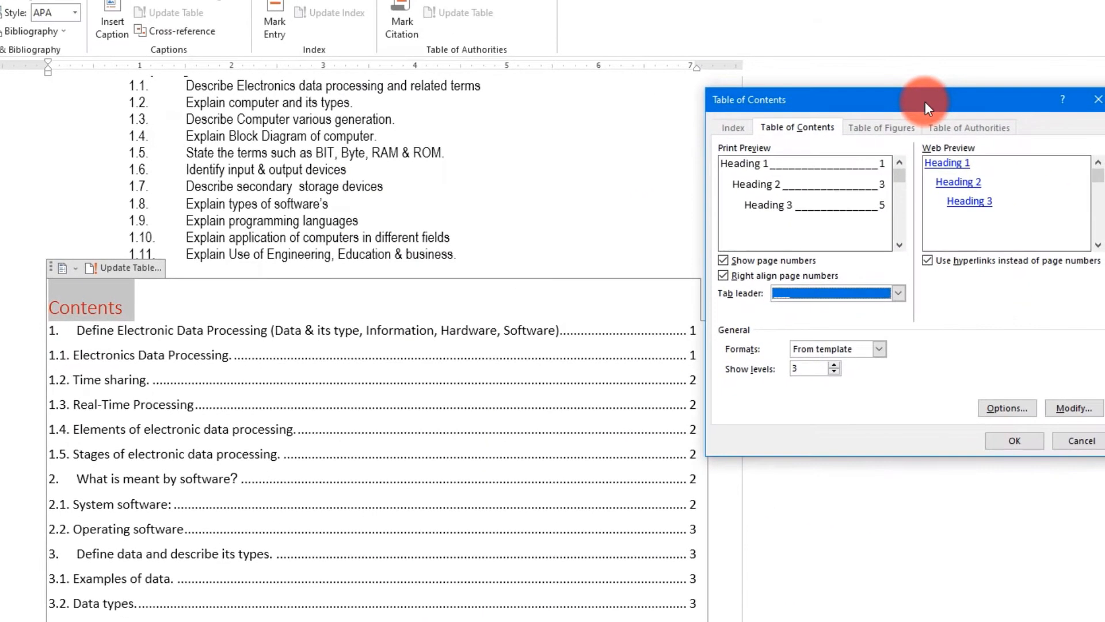
left_click_drag(923, 102, 761, 70)
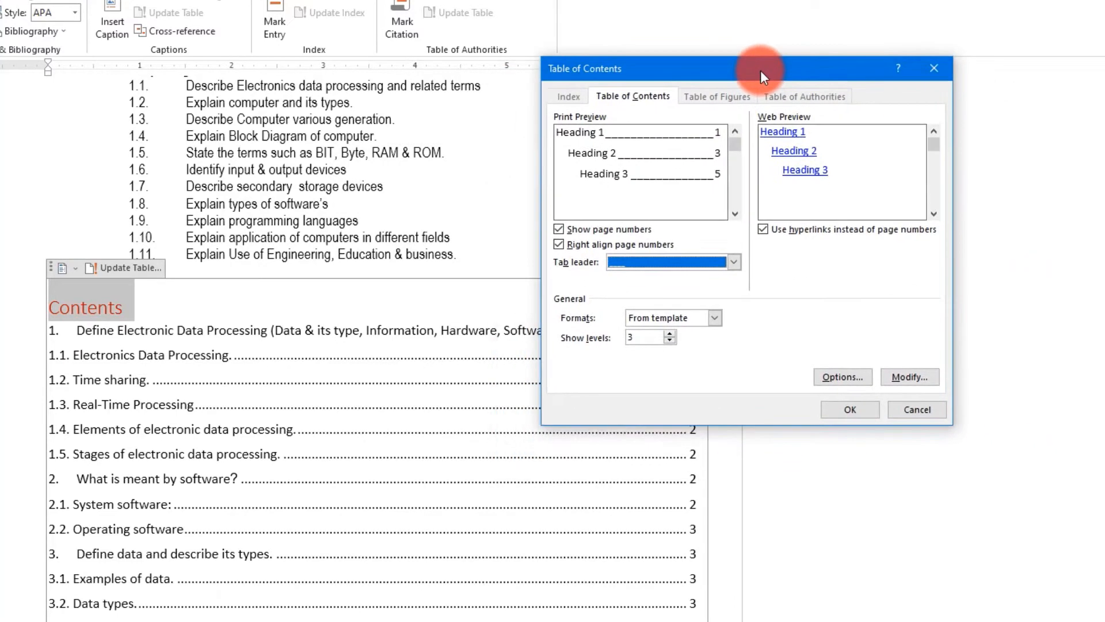
left_click(848, 409)
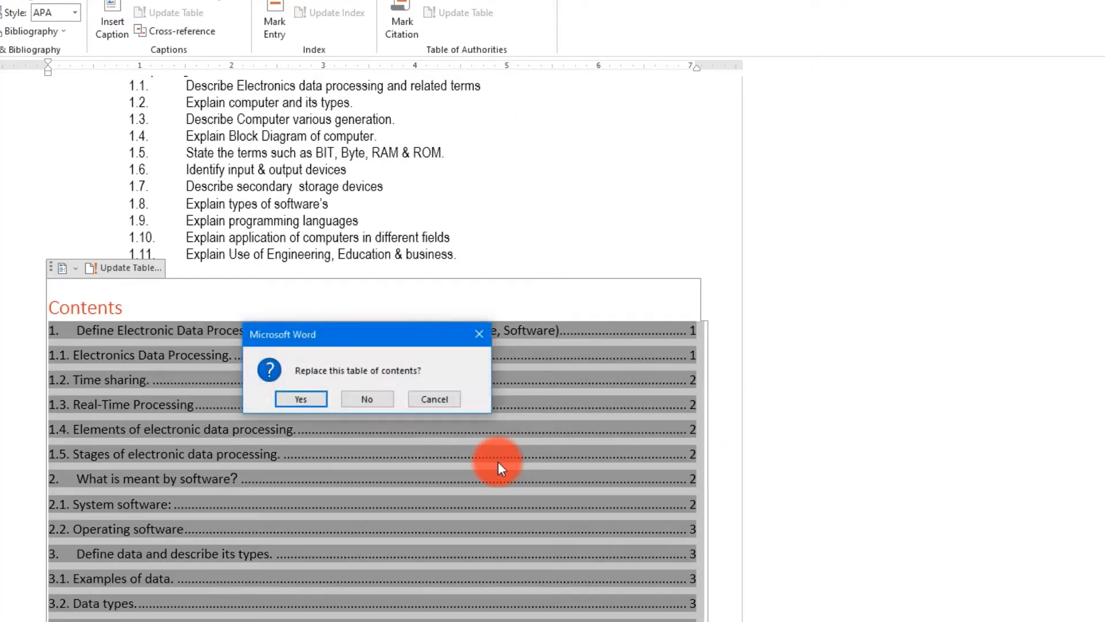
left_click(318, 401)
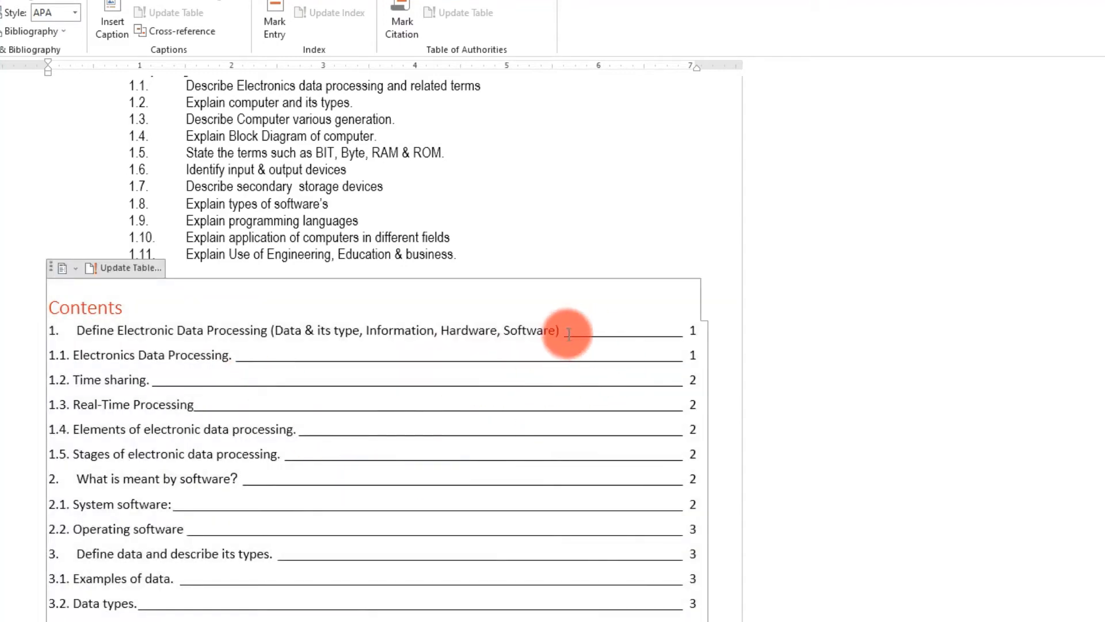
left_click(403, 398)
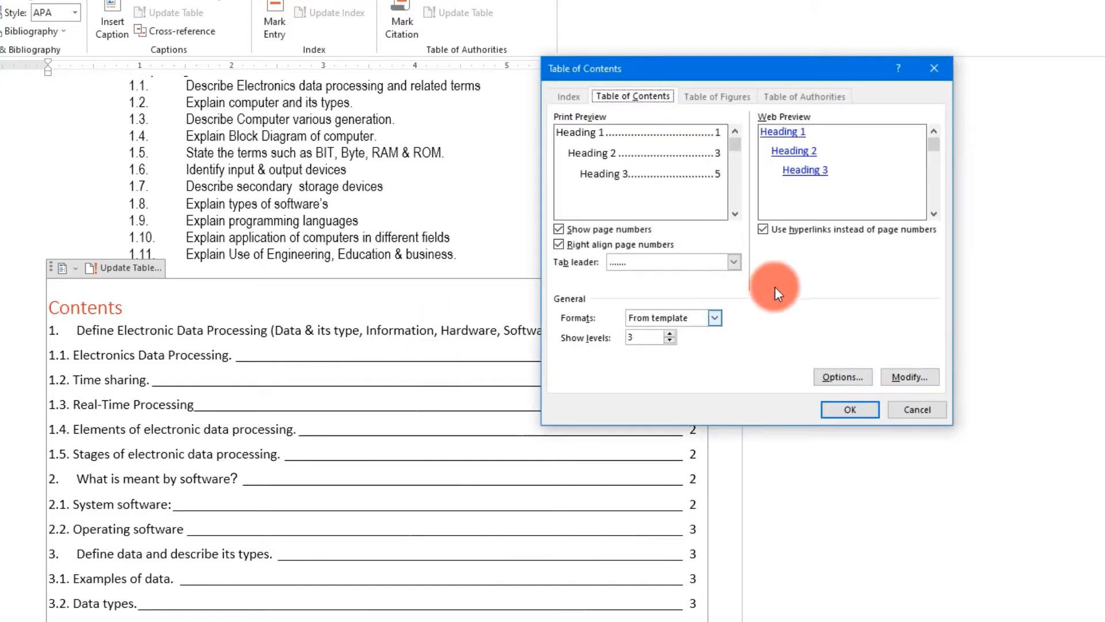
- Rebuild the table of contents with dashed tab leaders, replacing the existing one
left_click(734, 264)
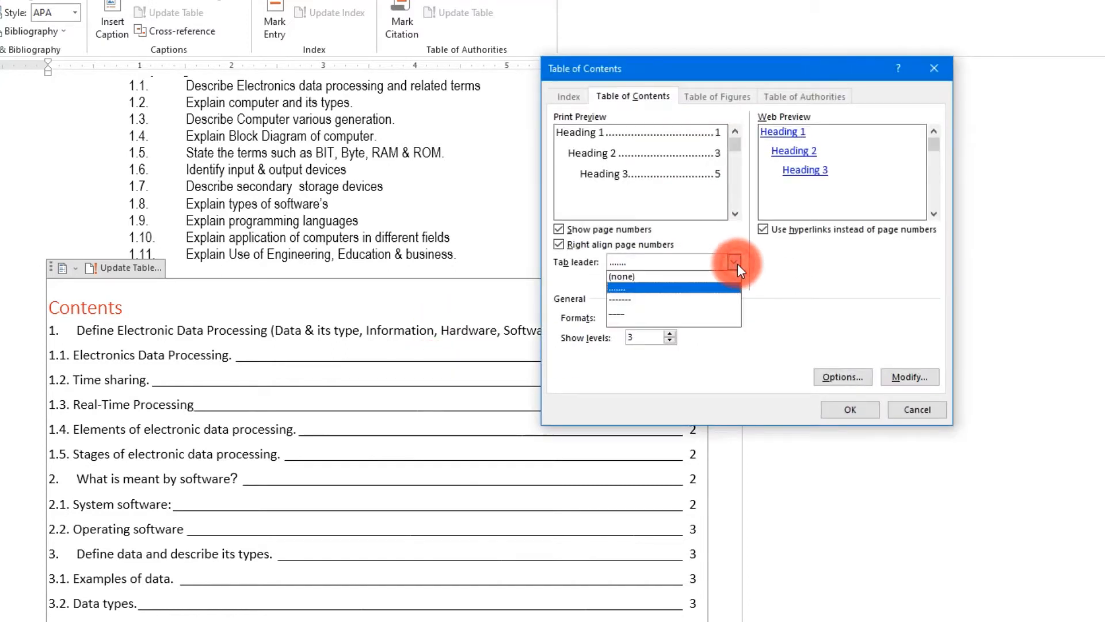
left_click(641, 298)
left_click(829, 389)
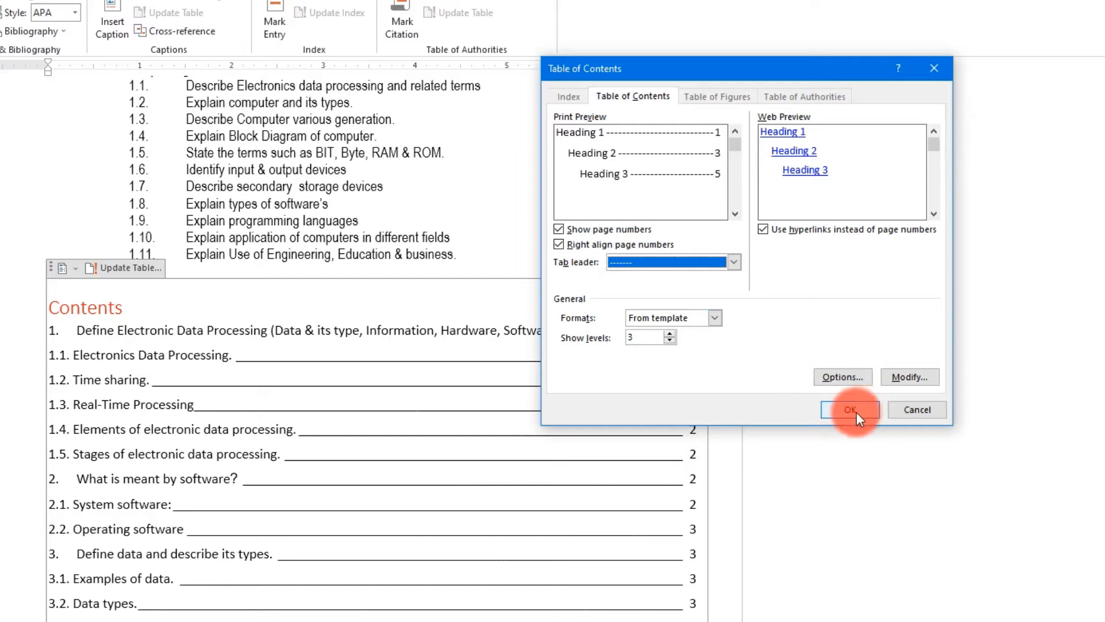
left_click(850, 410)
left_click(312, 401)
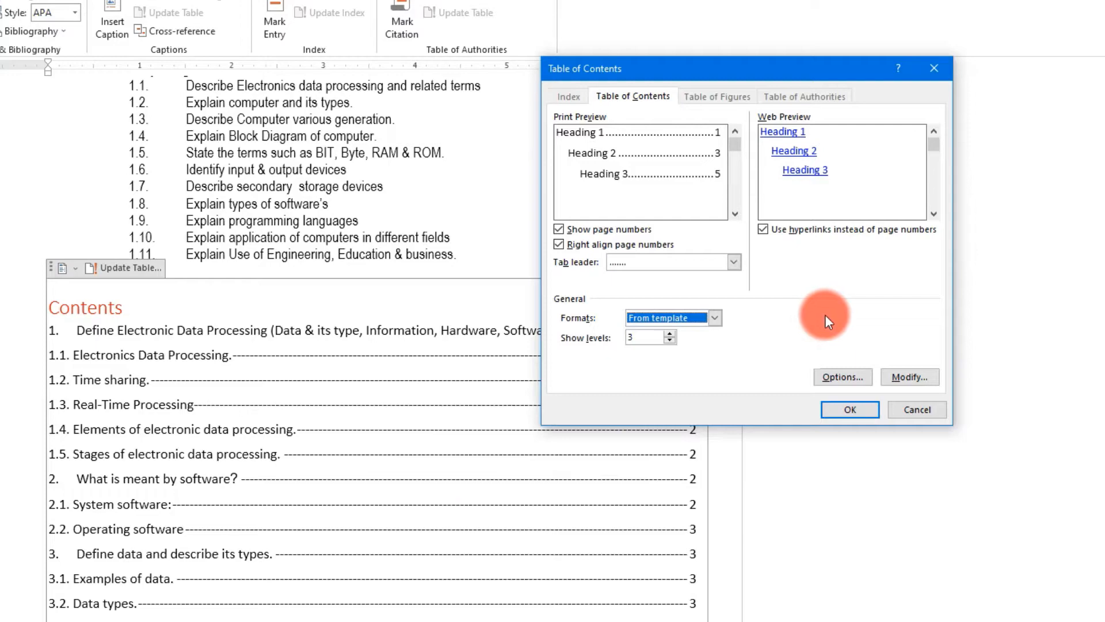
- Rebuild the table of contents in the Classic format, replacing the existing one
left_click(714, 317)
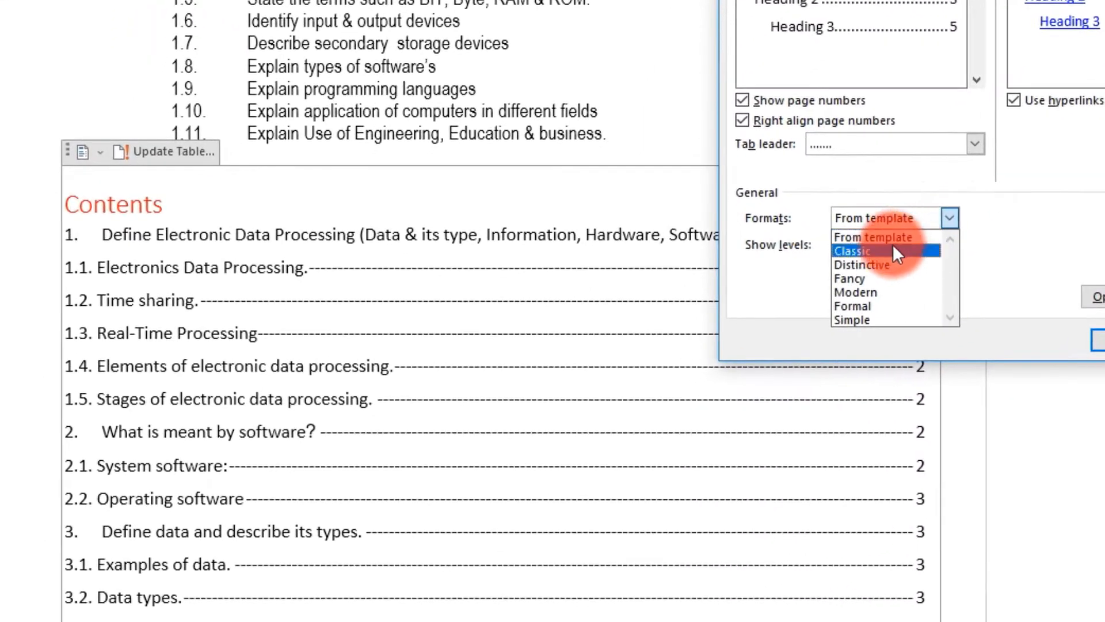
left_click(875, 251)
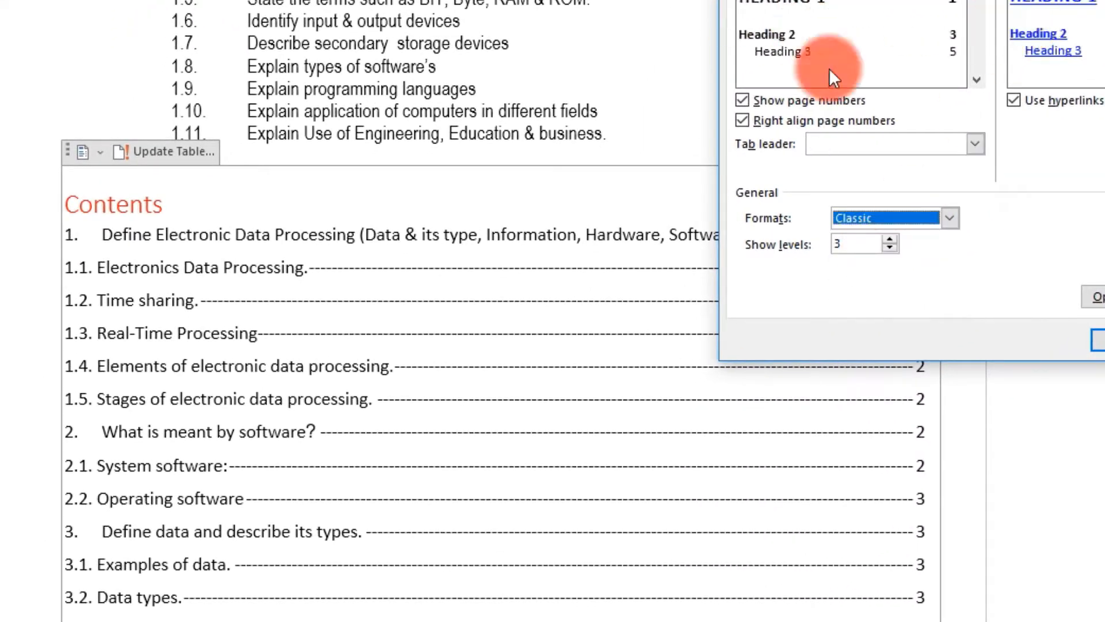
left_click(1098, 339)
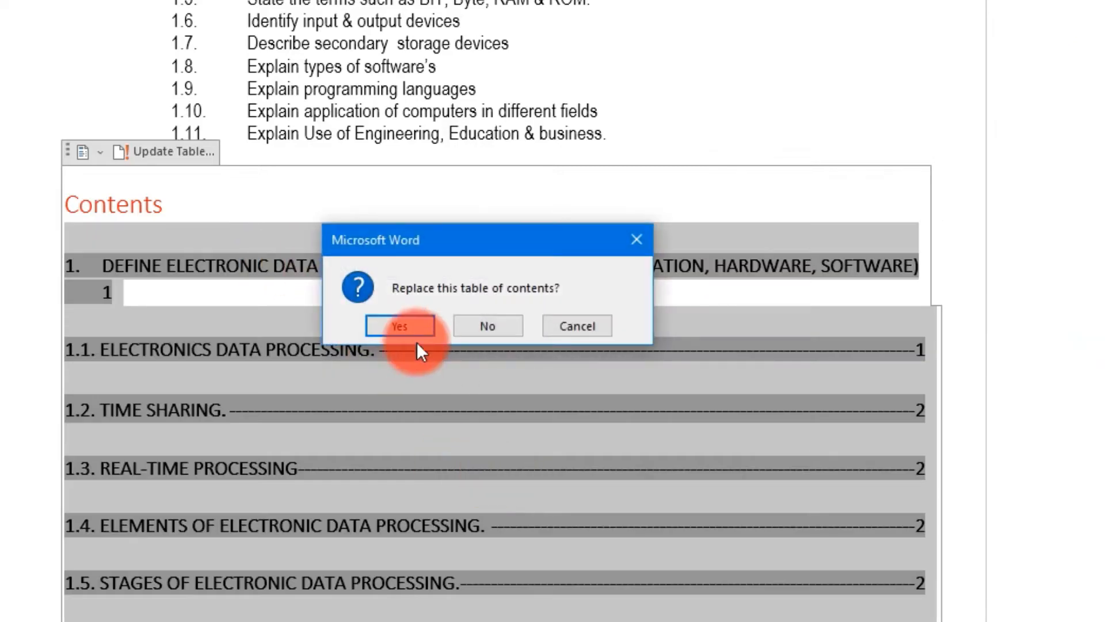
left_click(419, 335)
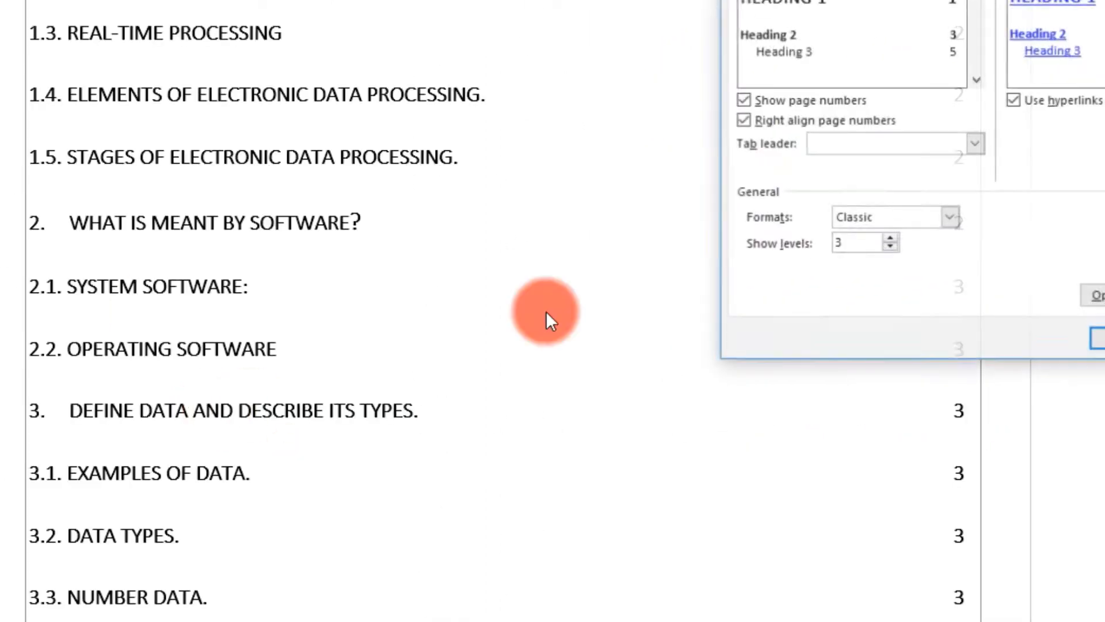
- Switch the table of contents to the Modern format and replace the existing one
left_click(950, 218)
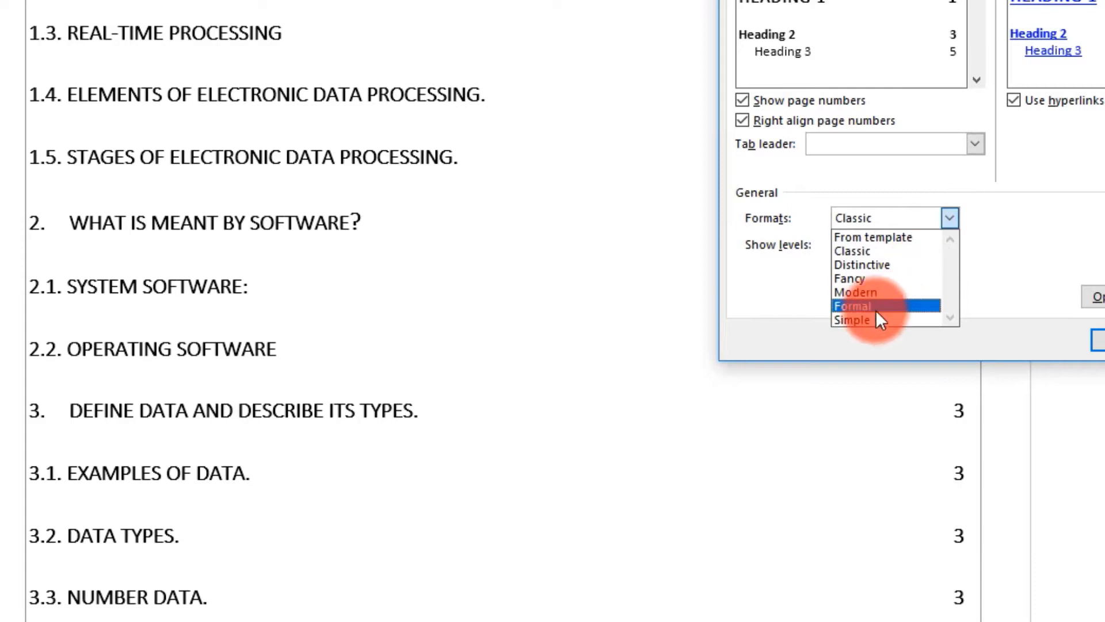
left_click(876, 293)
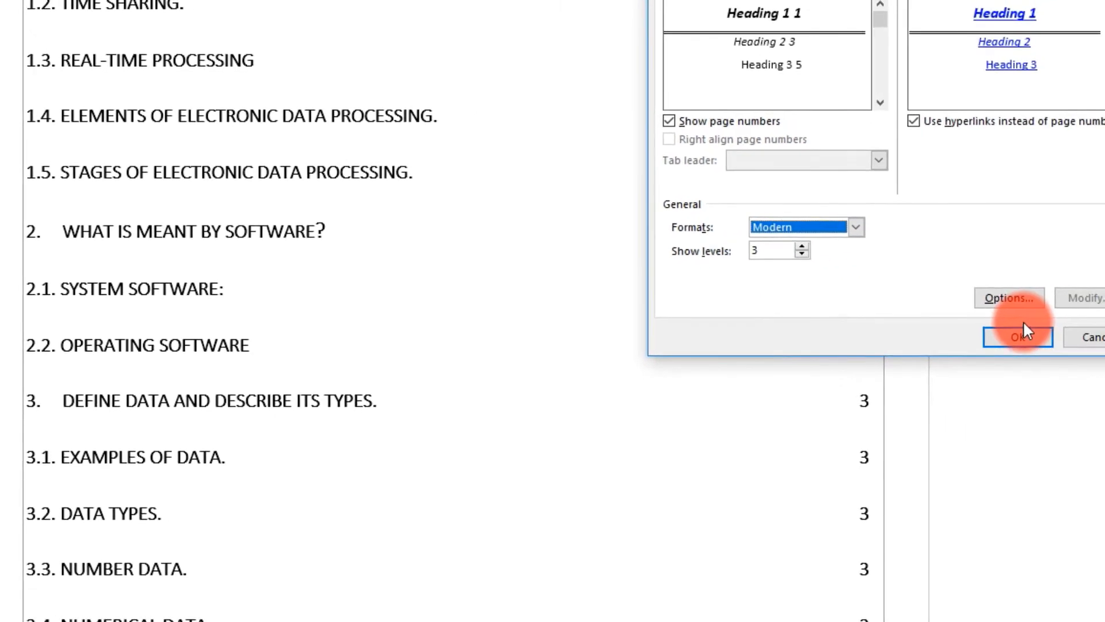
left_click(1019, 339)
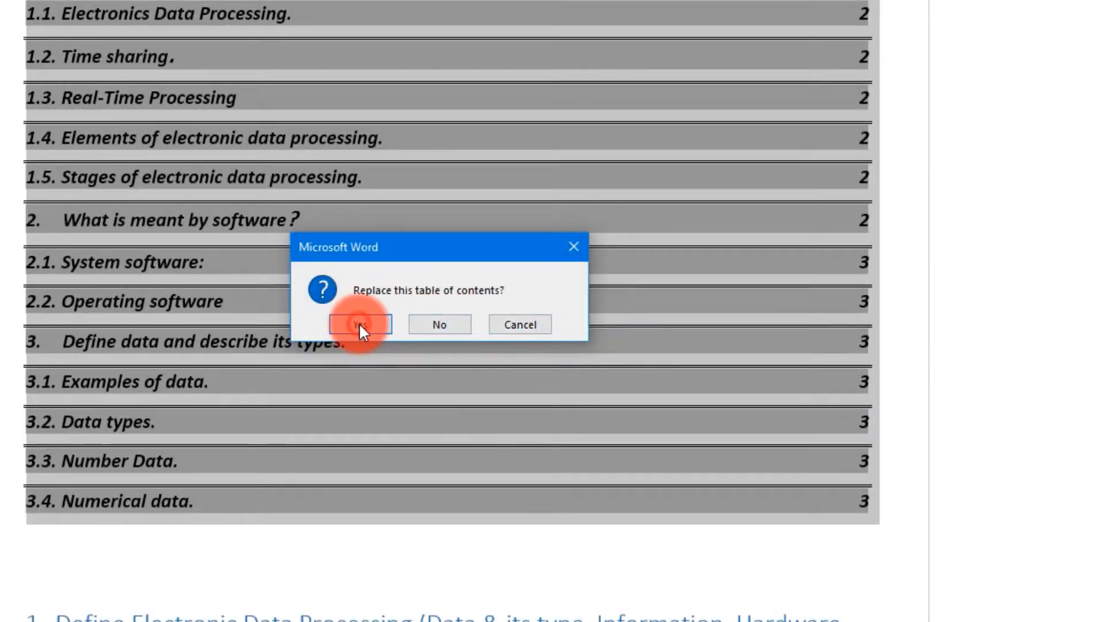
left_click(359, 324)
scroll(617, 315, "up", 5)
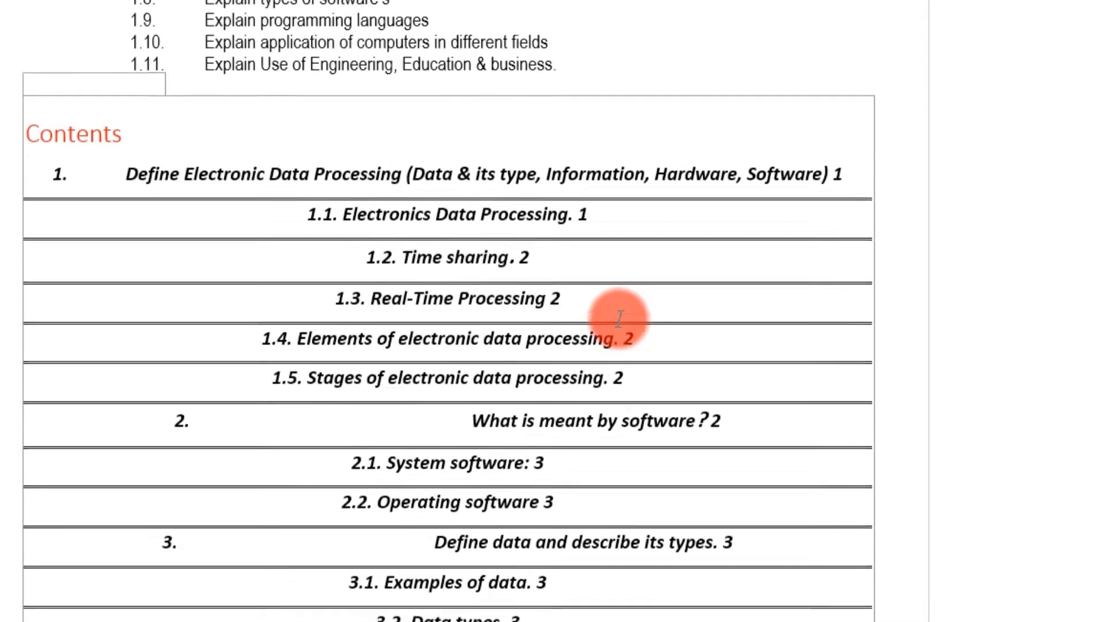
scroll(619, 318, "down", 3)
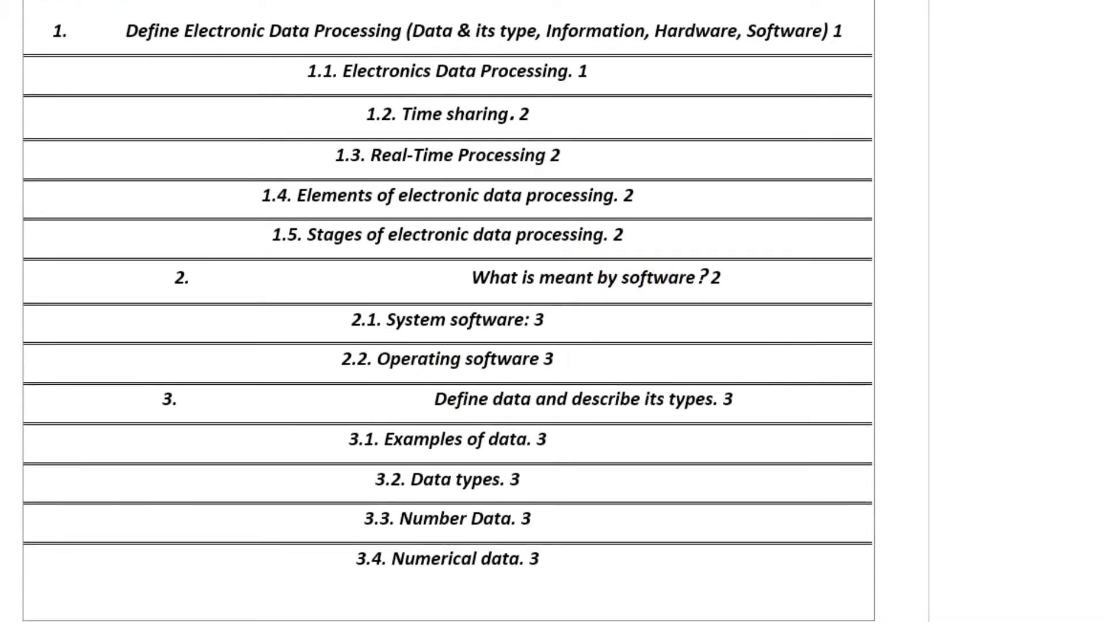
- Rebuild the table of contents in the Fancy format and review the result
left_click(855, 227)
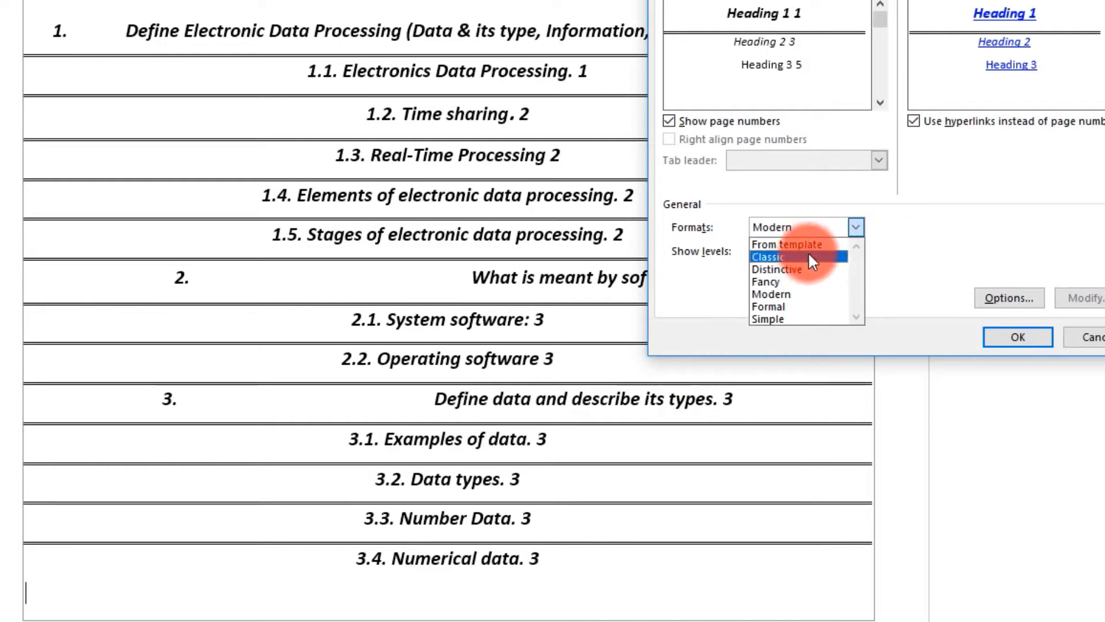
left_click(792, 281)
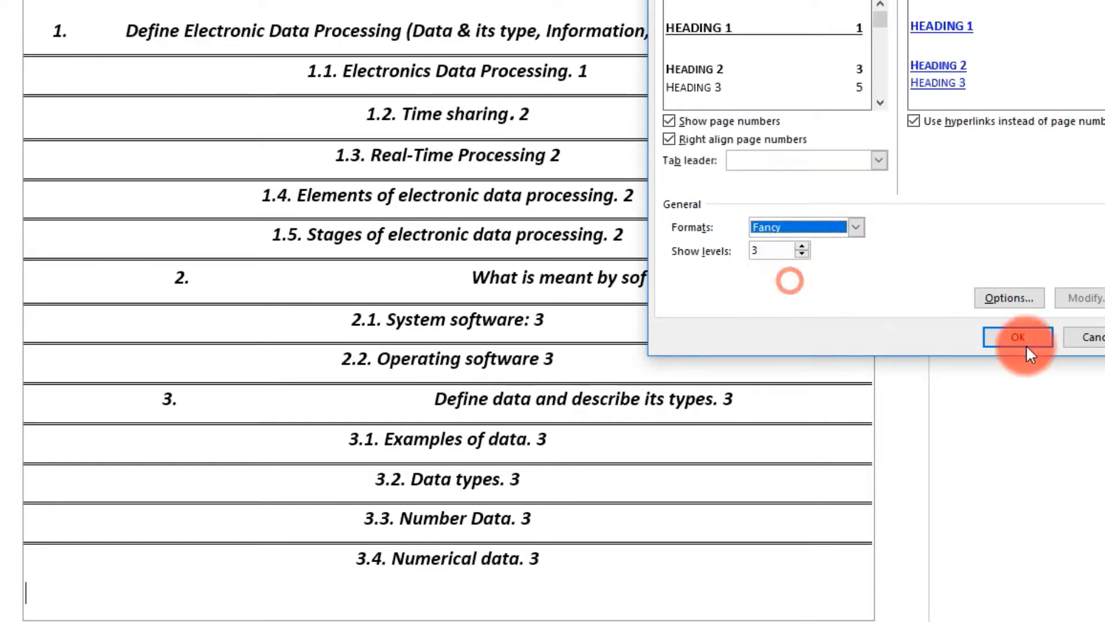
left_click(1030, 344)
left_click(404, 284)
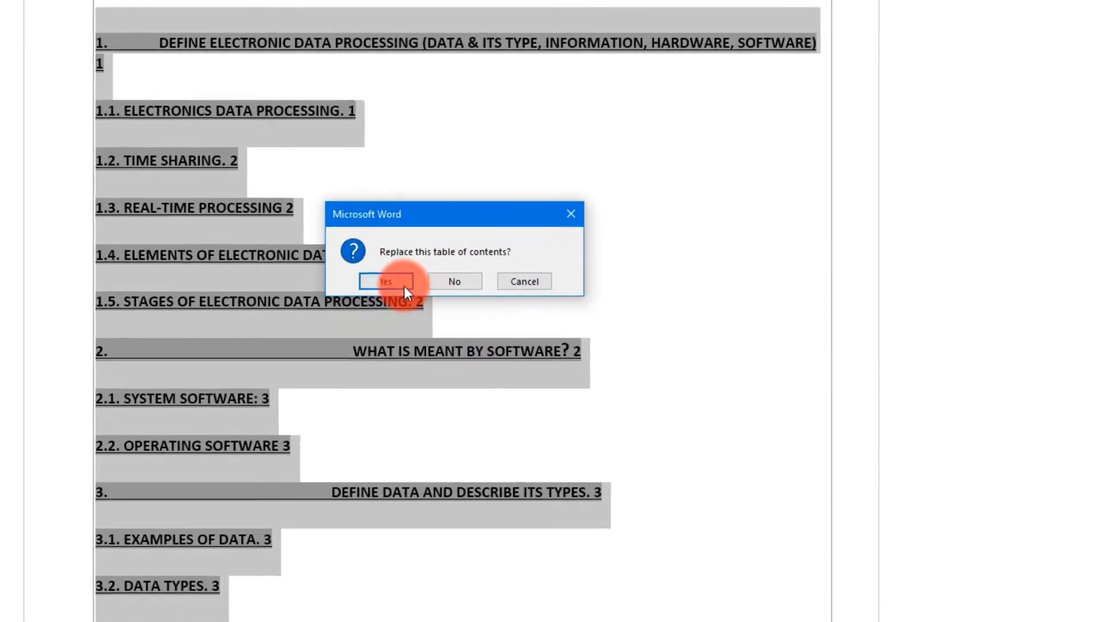
scroll(497, 376, "down", 5)
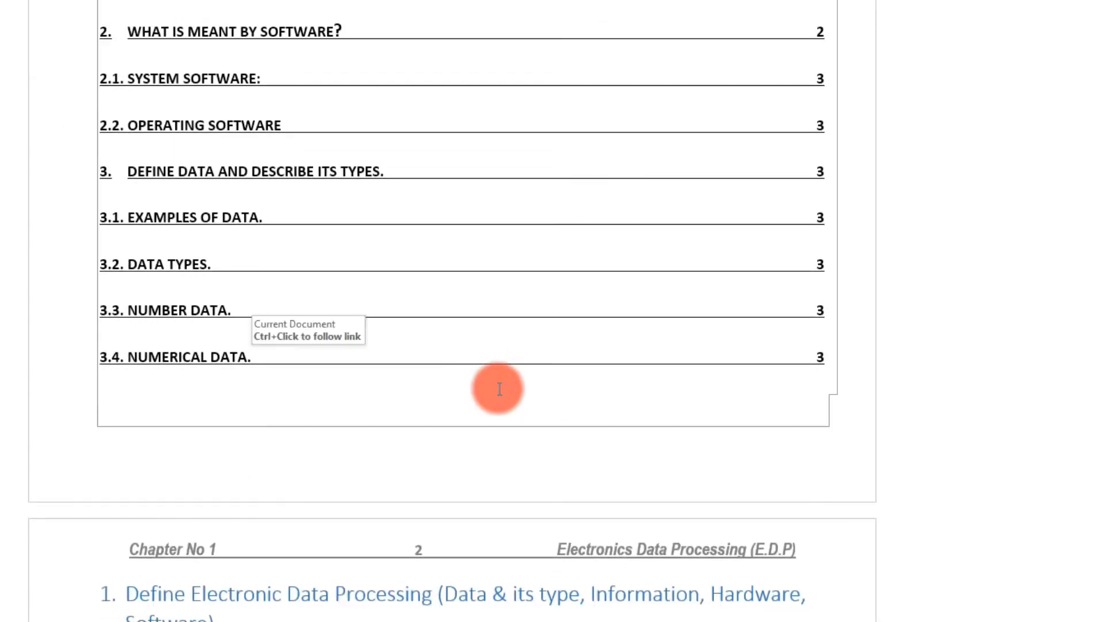
scroll(499, 383, "up", 4)
scroll(499, 389, "up", 4)
scroll(500, 389, "down", 5)
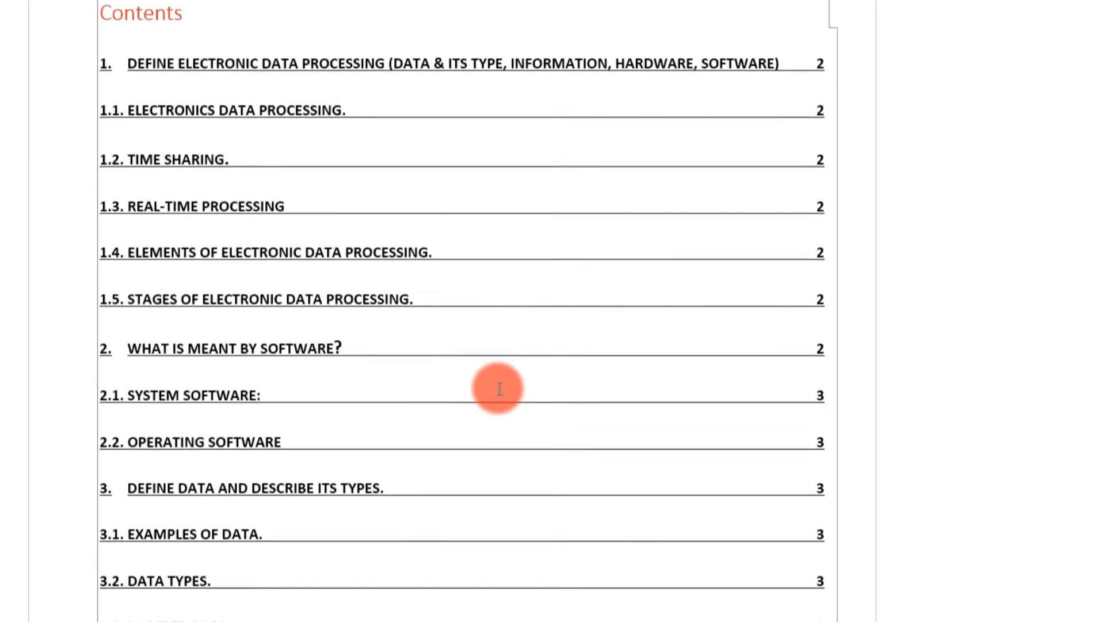
scroll(500, 388, "down", 2)
scroll(499, 396, "right", 5)
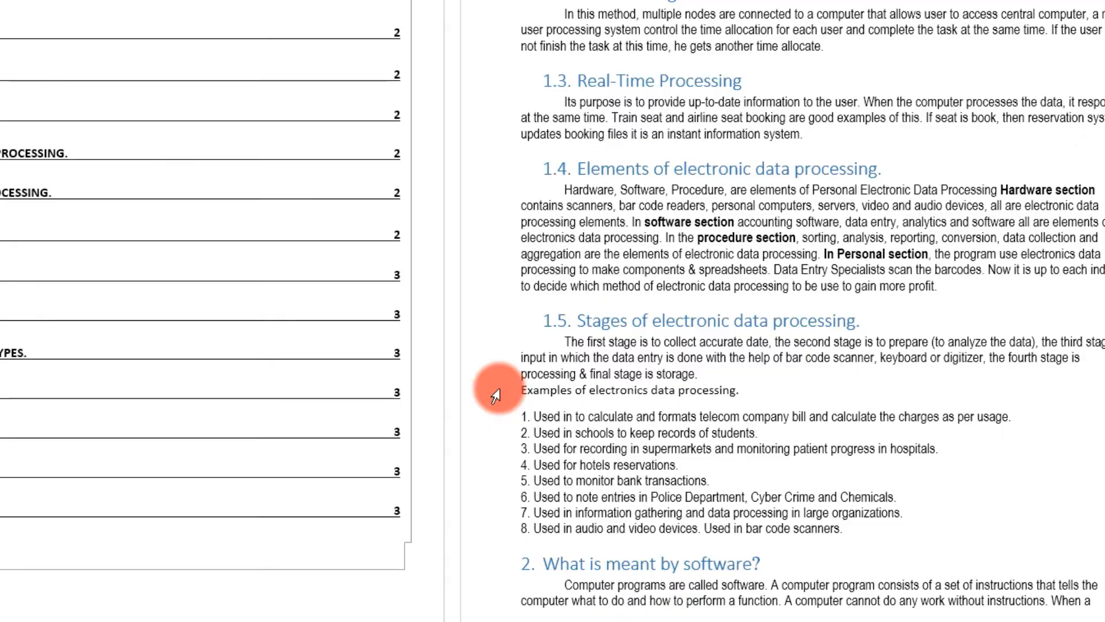
scroll(499, 389, "up", 2)
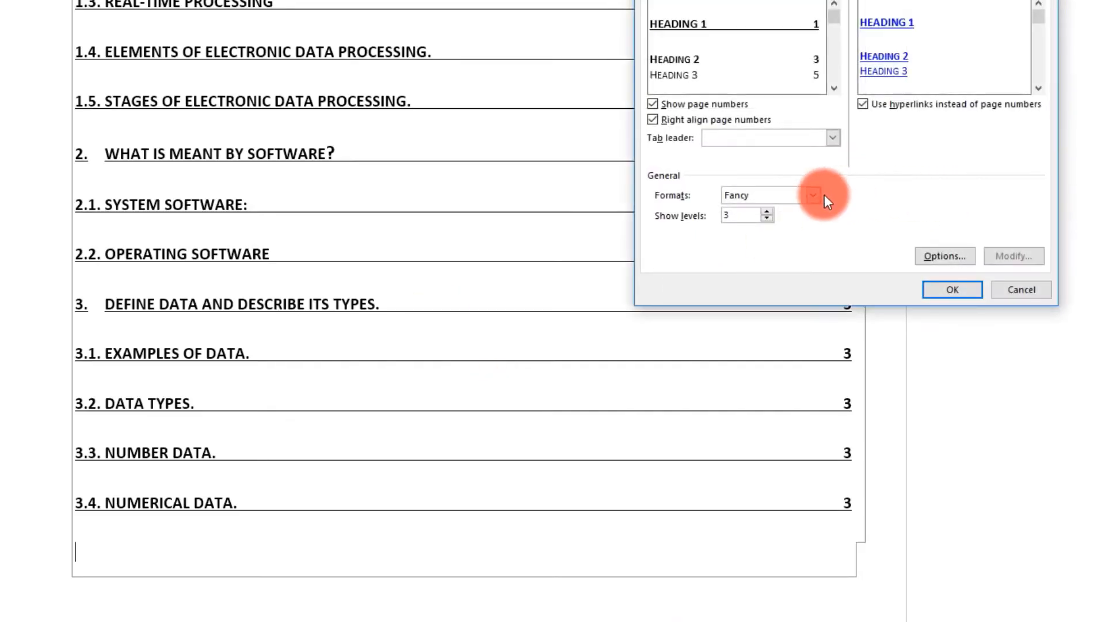
- Switch the table of contents to the From template format, replacing the Fancy version
left_click(825, 195)
left_click(794, 212)
left_click(948, 288)
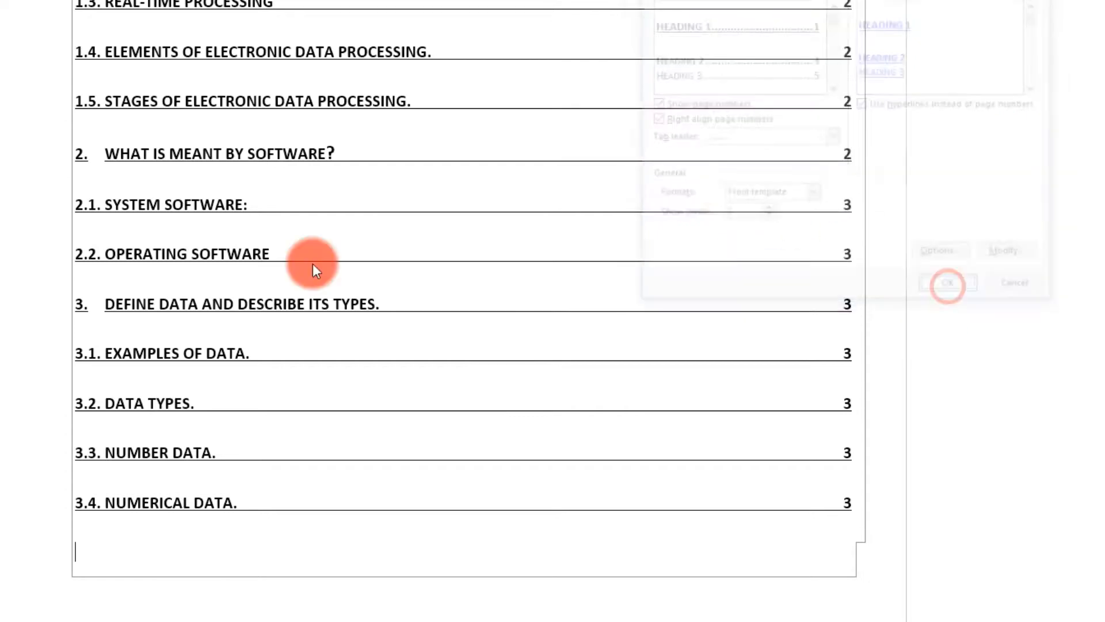
left_click(432, 280)
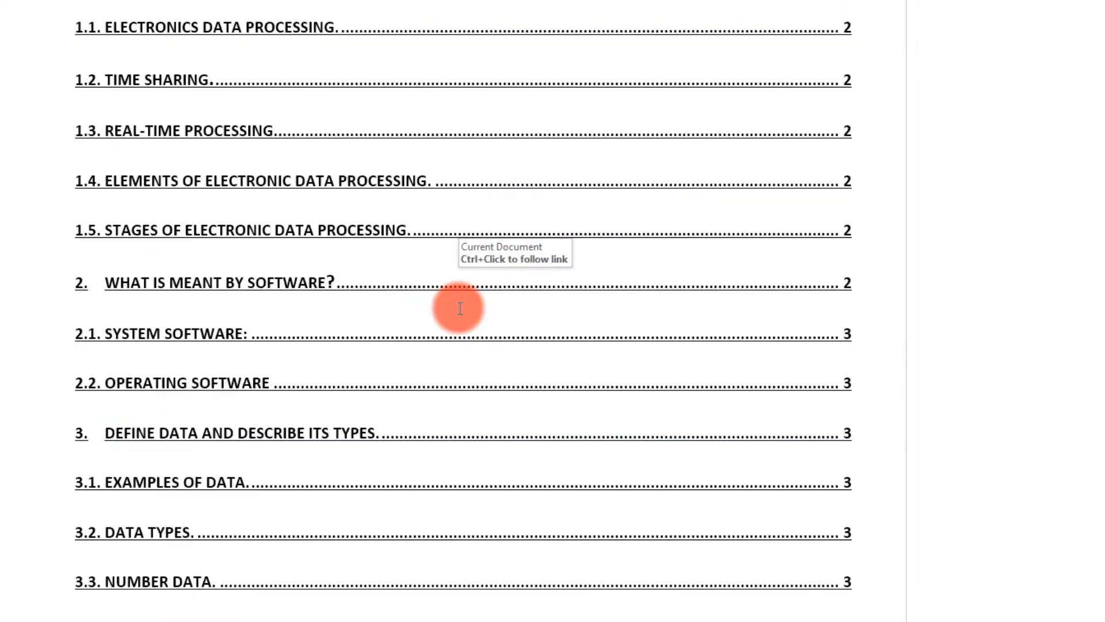
scroll(190, 313, "down", 1)
scroll(190, 314, "up", 5)
scroll(194, 315, "down", 3)
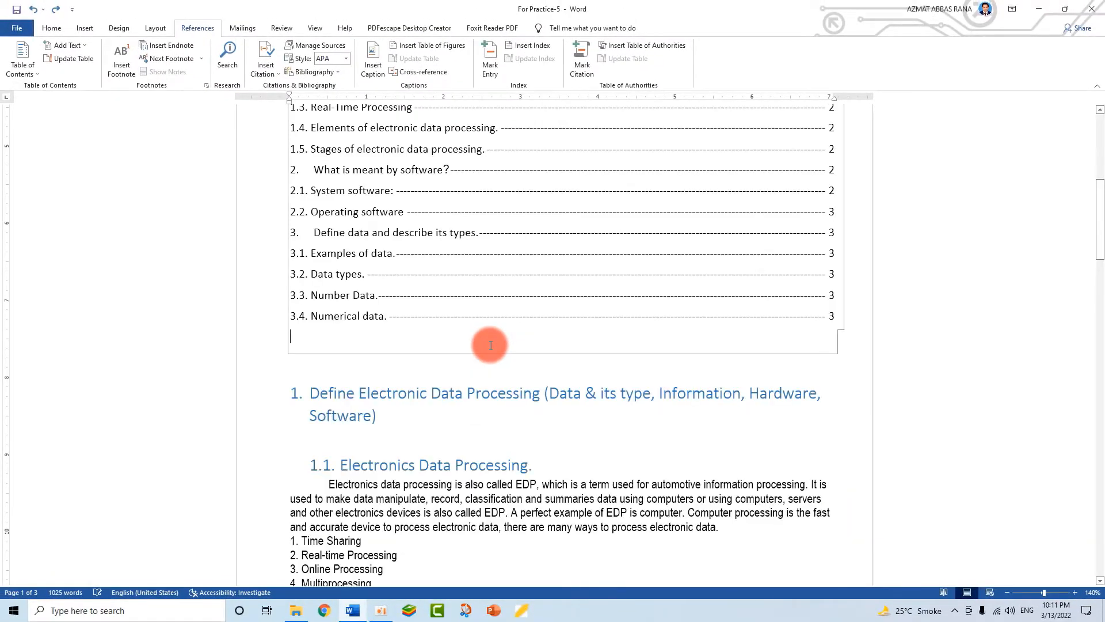
- Undo the restyling back to dotted leaders and reopen Custom Table of Contents
scroll(490, 345, "up", 5)
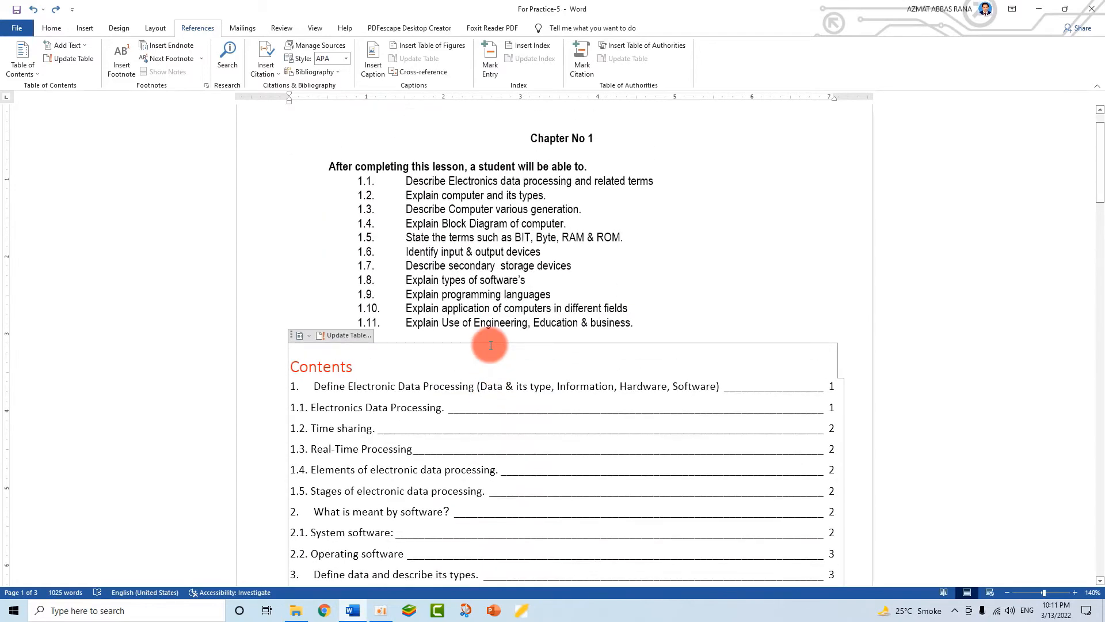
key("ctrl+z")
key("ctrl+z")
key("ctrl+z")
key("ctrl+z")
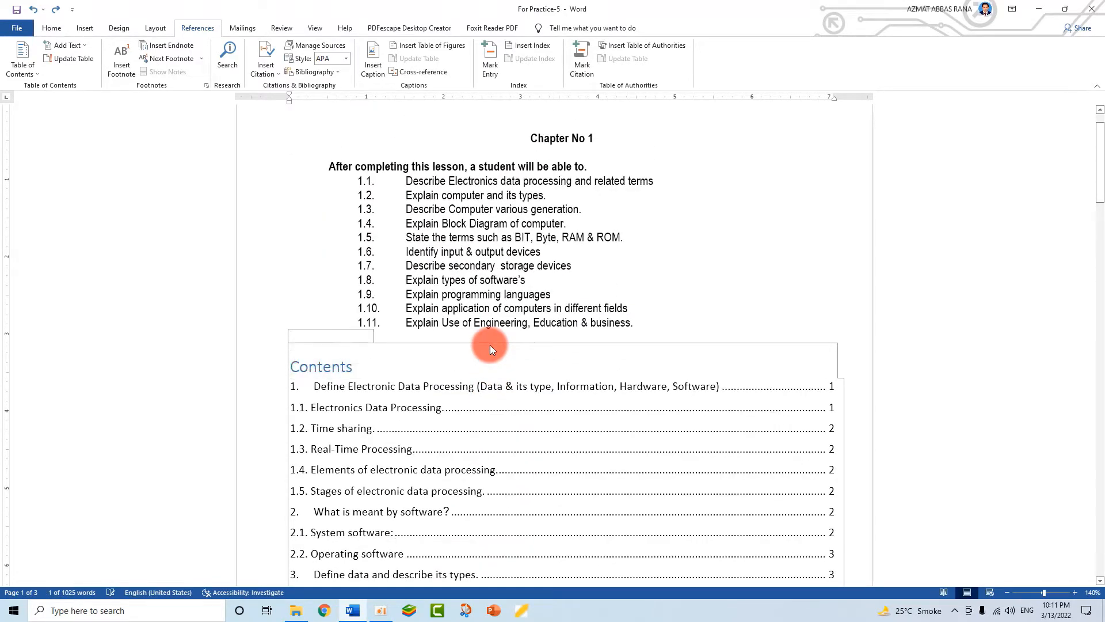
scroll(490, 344, "down", 2)
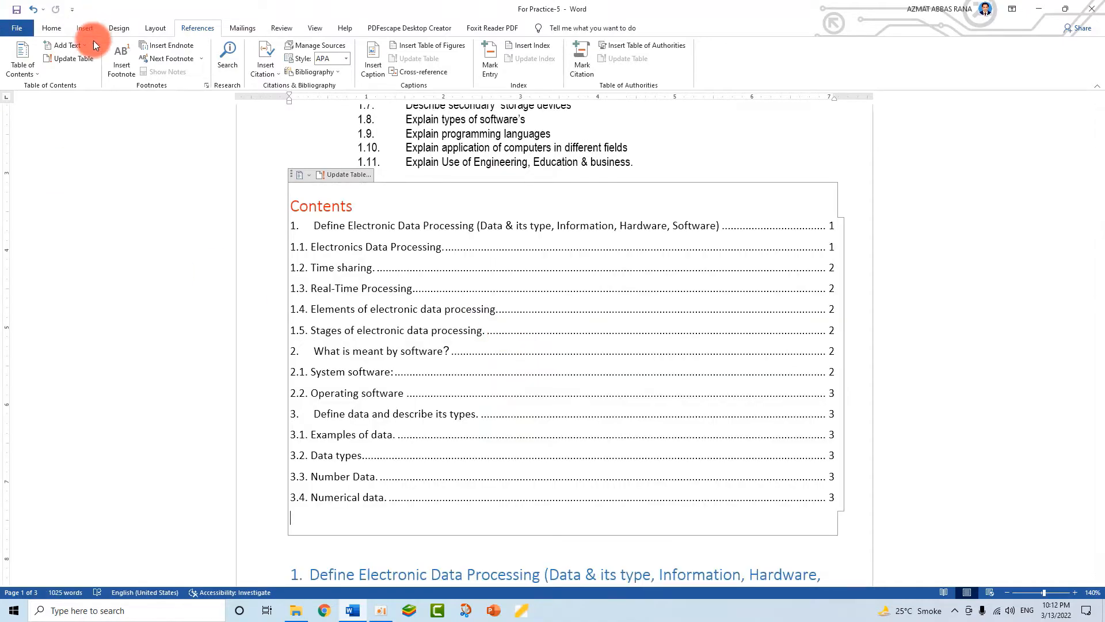
left_click(23, 62)
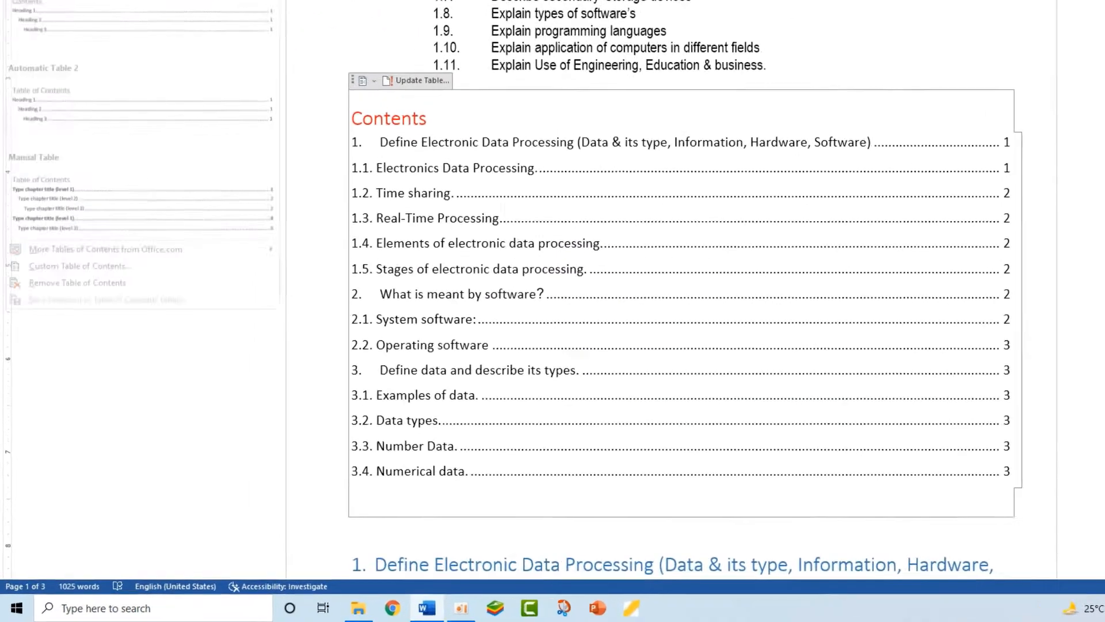
left_click(68, 178)
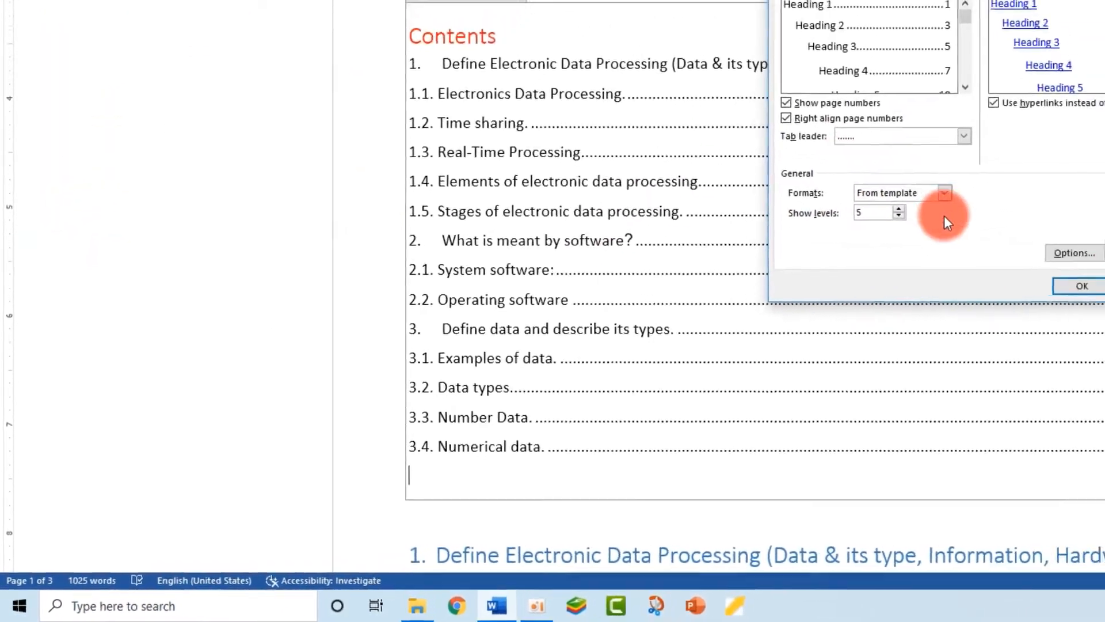
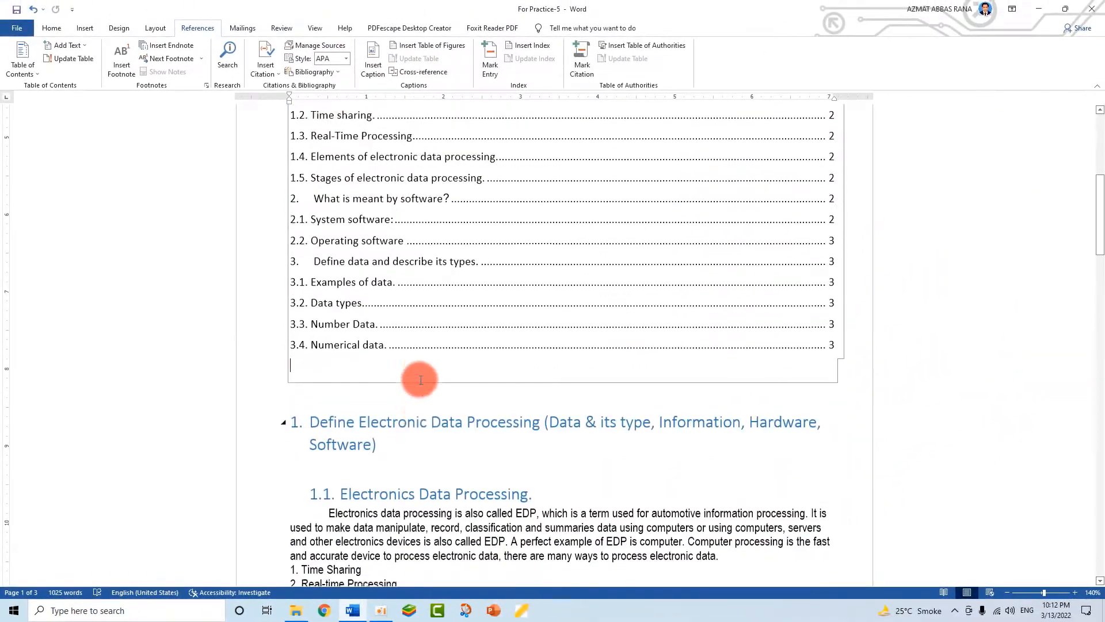
- Demote Time sharing and Real-Time Processing one level, and Elements of electronic data processing two levels
scroll(420, 380, "down", 7)
left_click(338, 365)
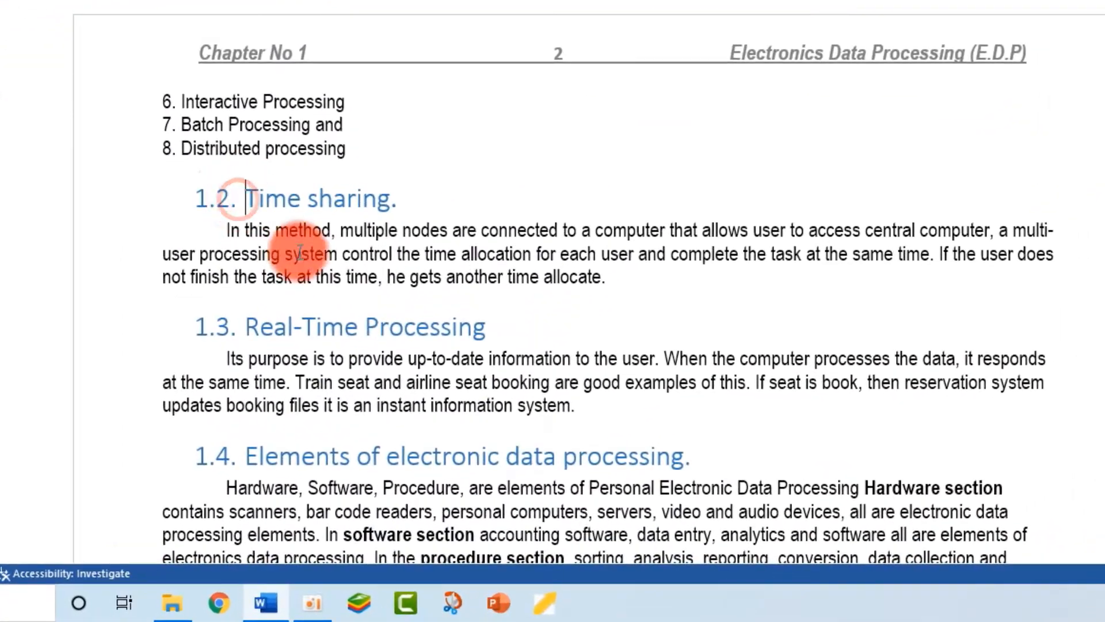
key("alt+shift+Right")
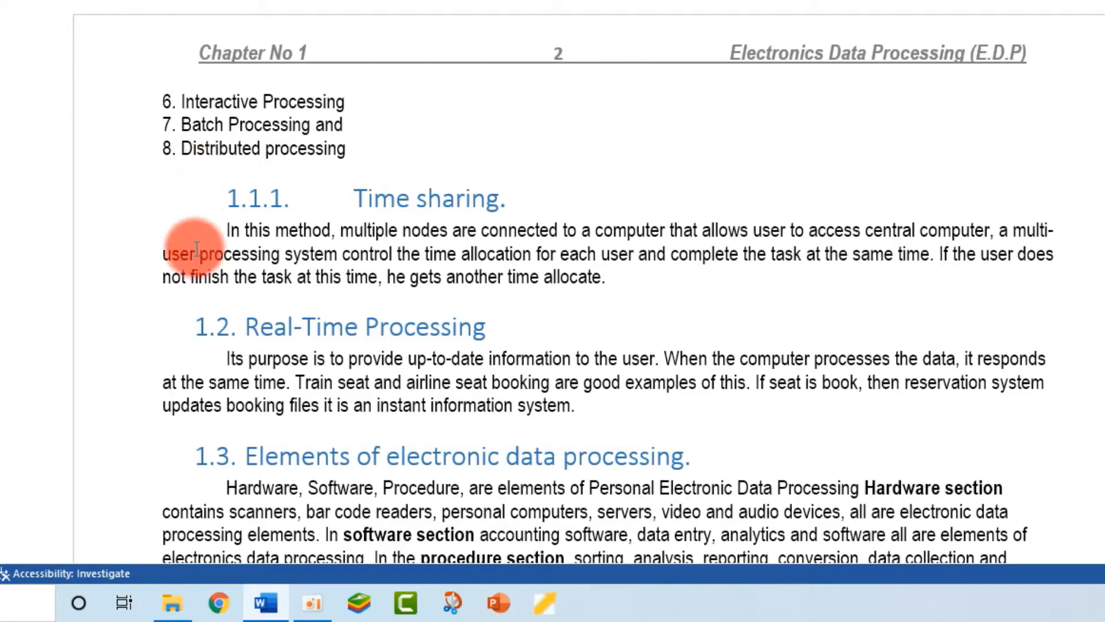
left_click(245, 326)
key("alt+shift+Right")
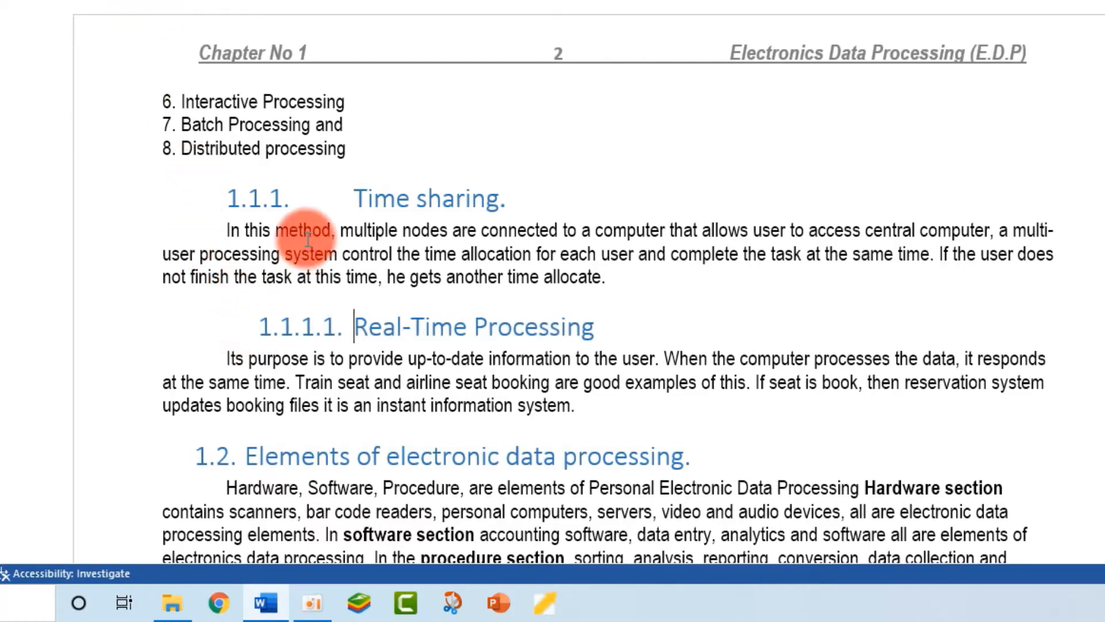
scroll(308, 239, "down", 5)
left_click(245, 144)
key("alt+shift+Right")
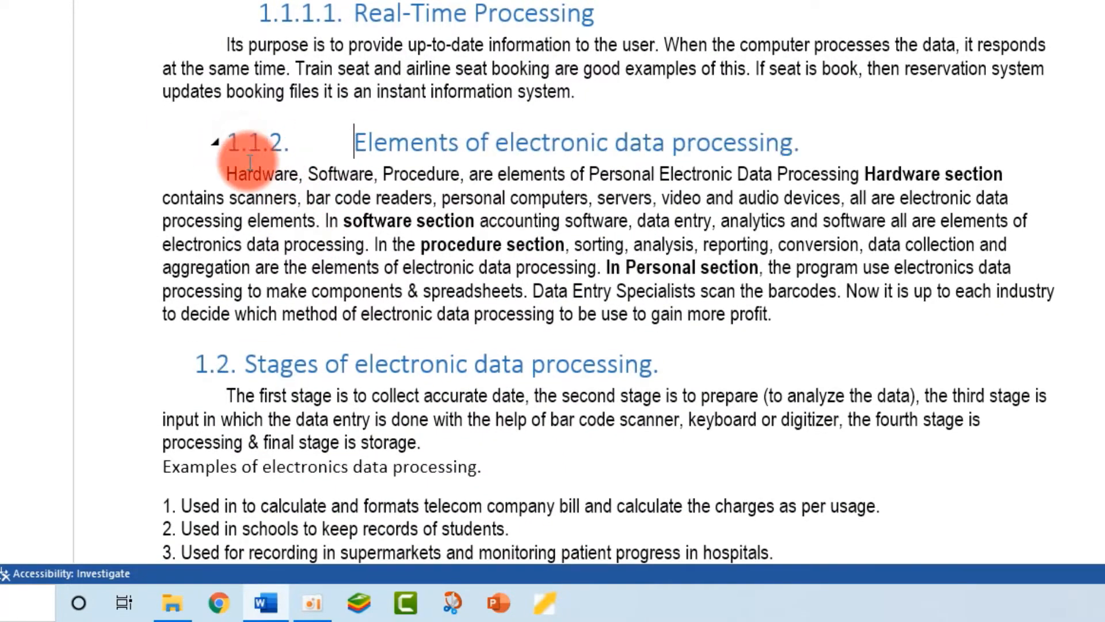
key("alt+shift+Right")
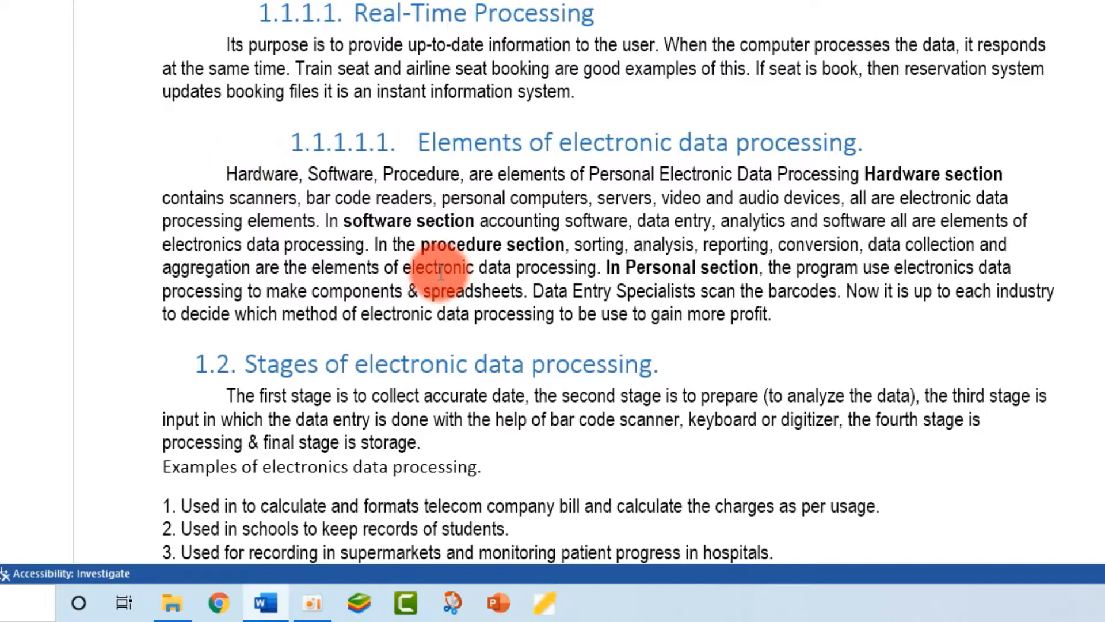
scroll(443, 268, "up", 3)
scroll(441, 271, "up", 6)
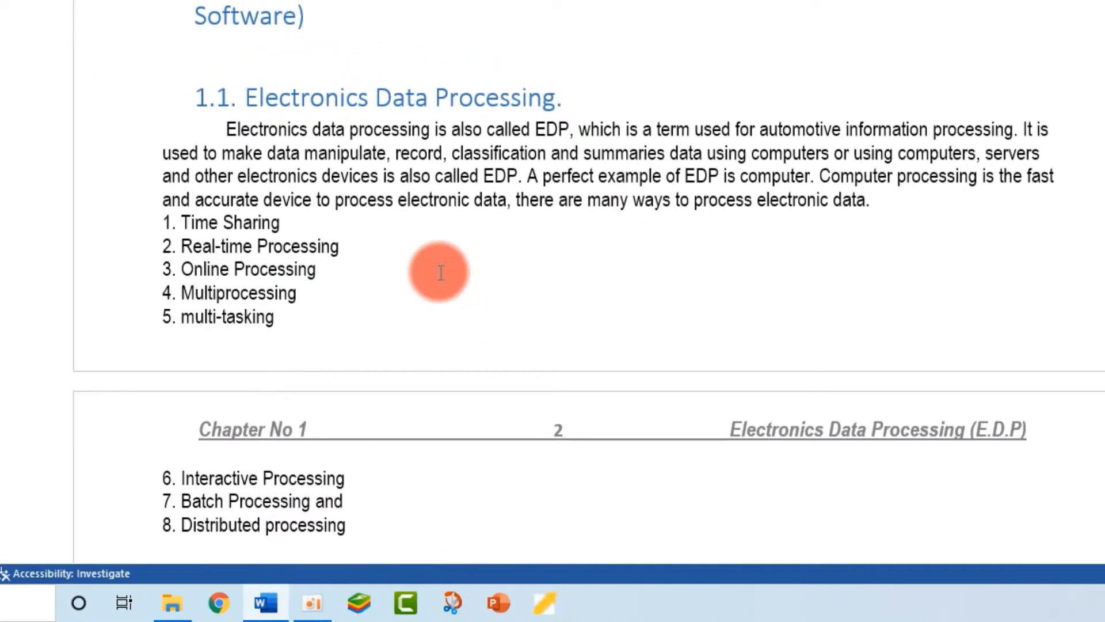
scroll(441, 272, "up", 12)
- Update the entire table of contents so entries nest down to 1.1.1.1.1
left_click(264, 68)
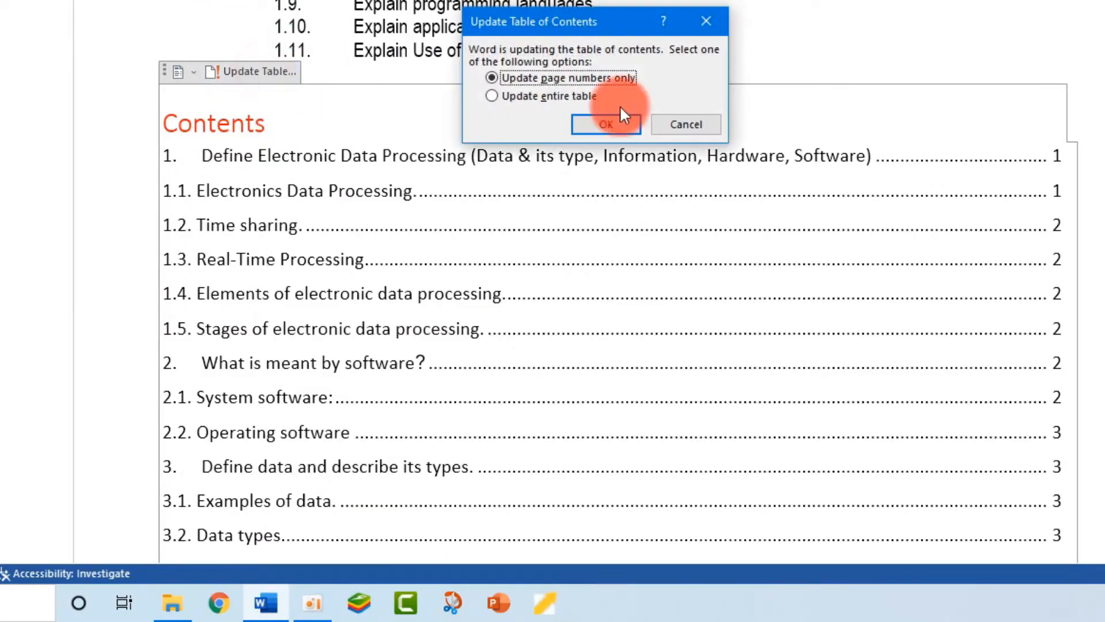
left_click(605, 125)
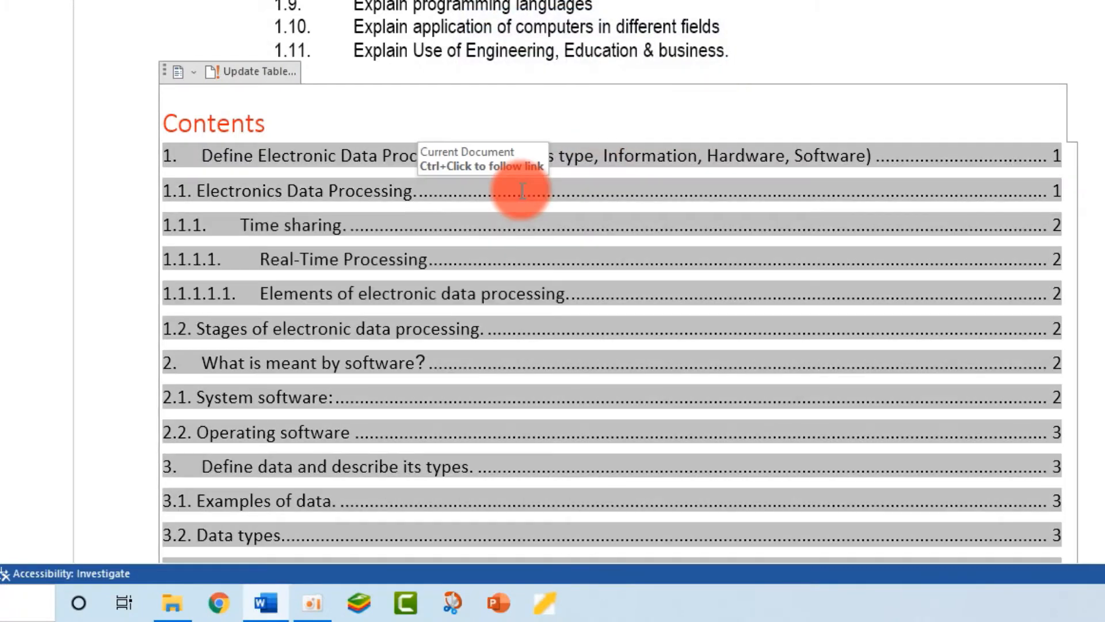
scroll(513, 190, "down", 3)
left_click(273, 77)
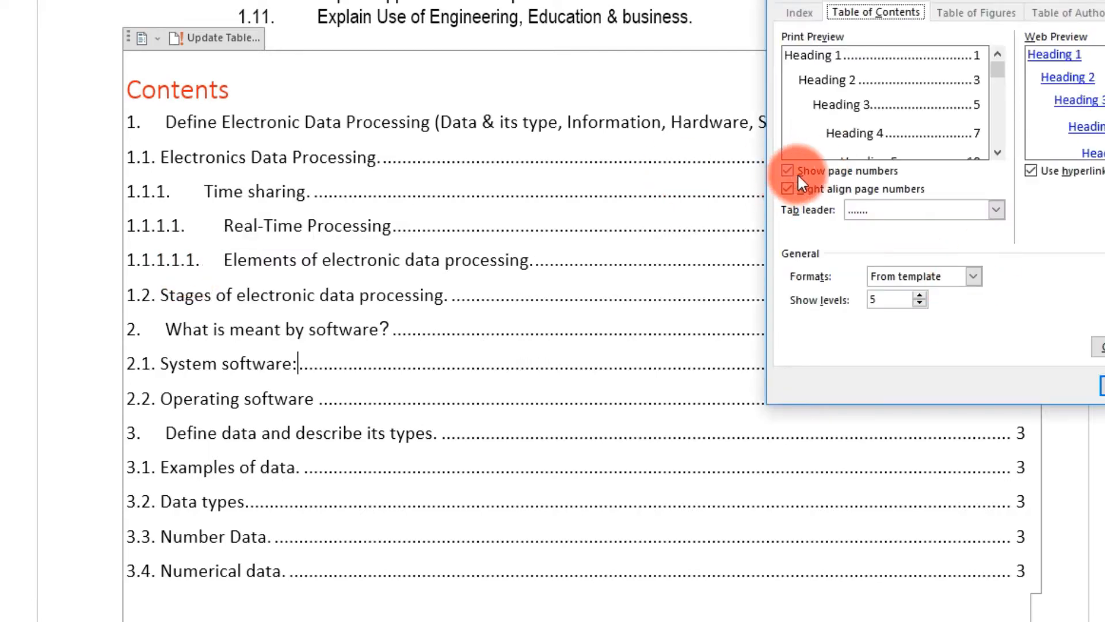
- Replace the table of contents with a version without page numbers
left_click(797, 174)
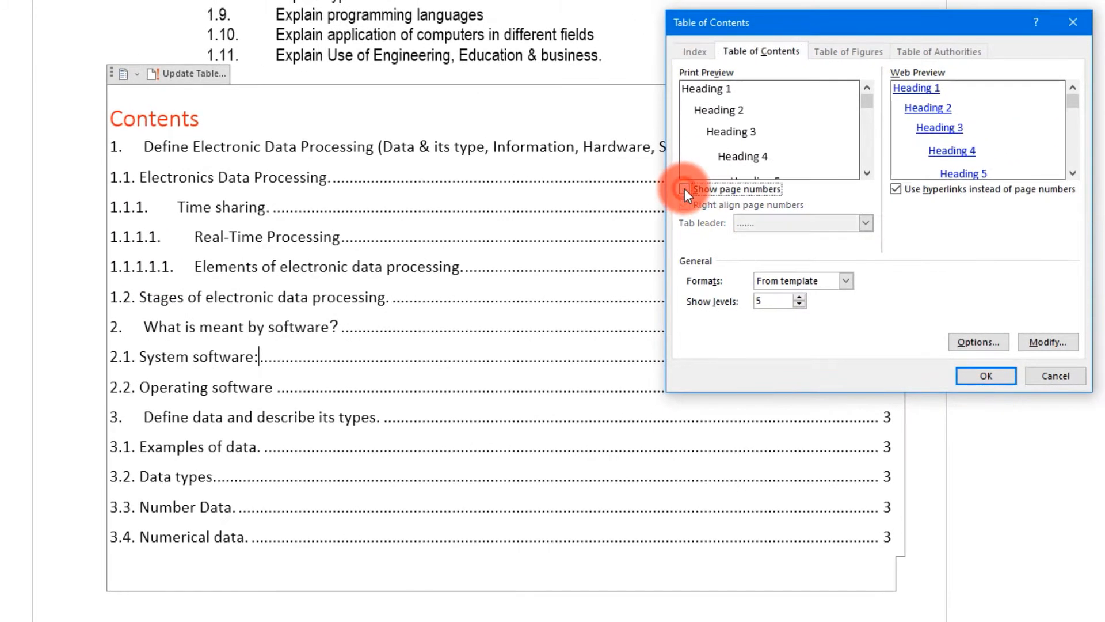
left_click(979, 374)
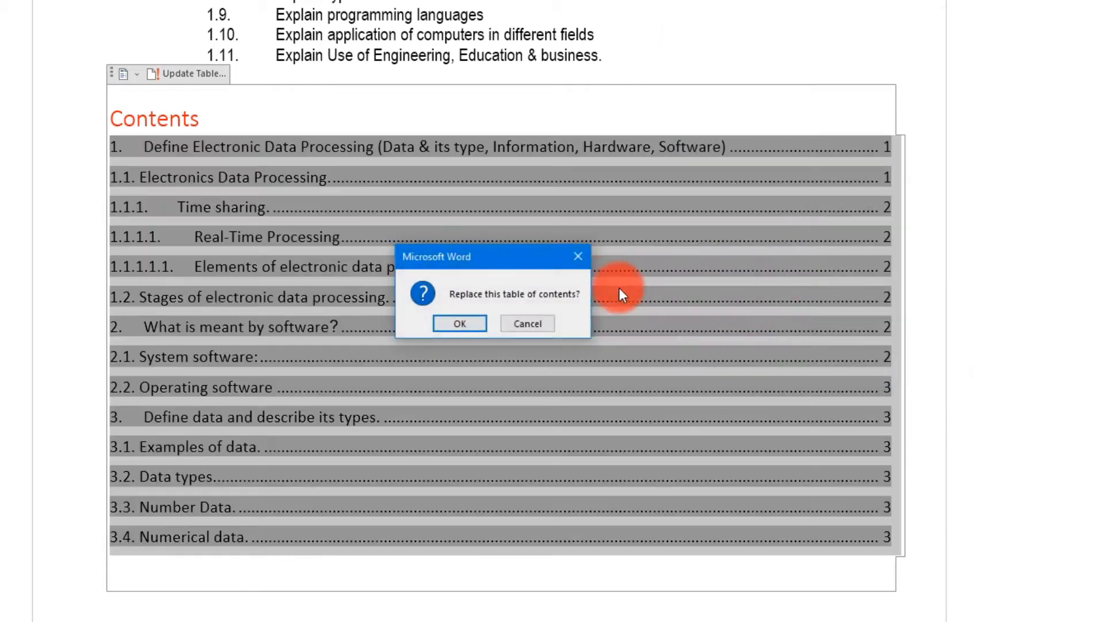
left_click(486, 328)
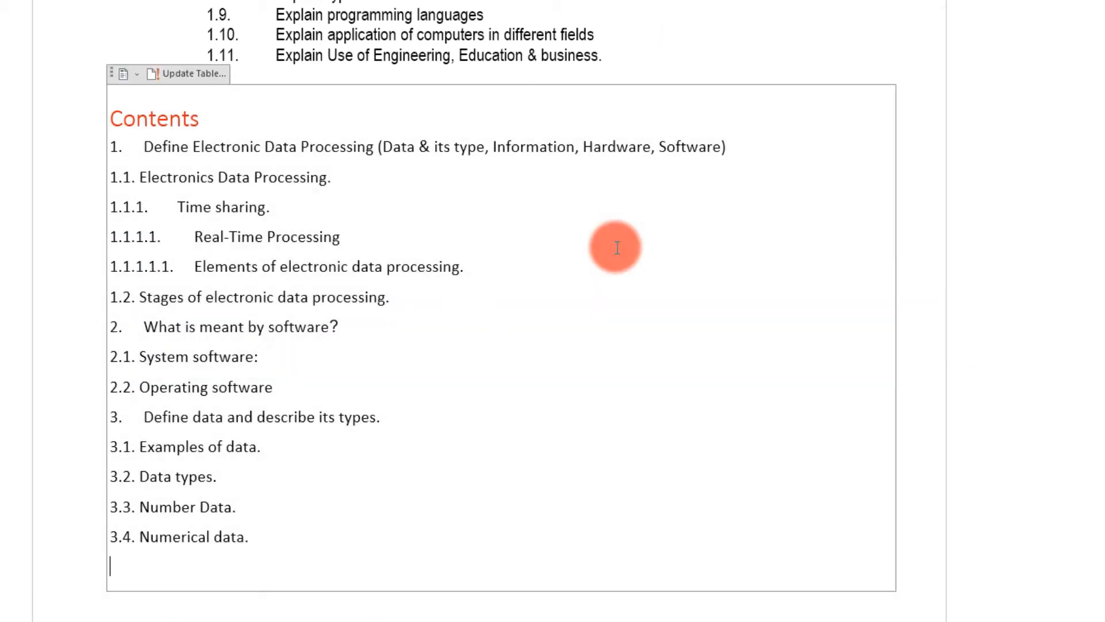
- Rebuild the table of contents with page numbers and dotted leaders turned back on
left_click(0, 0)
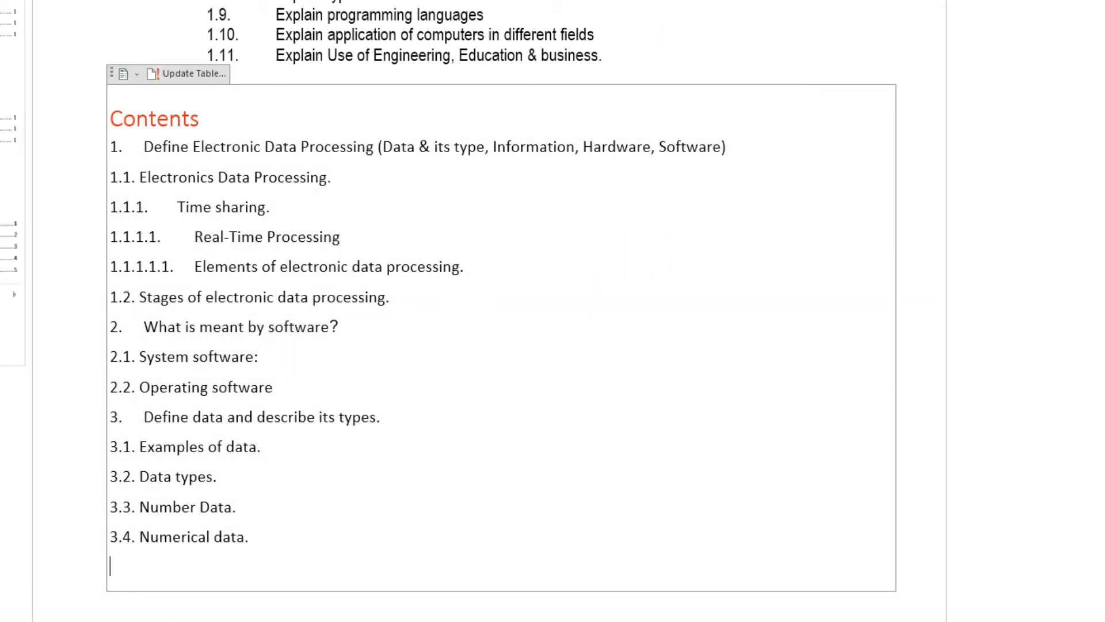
left_click(0, 322)
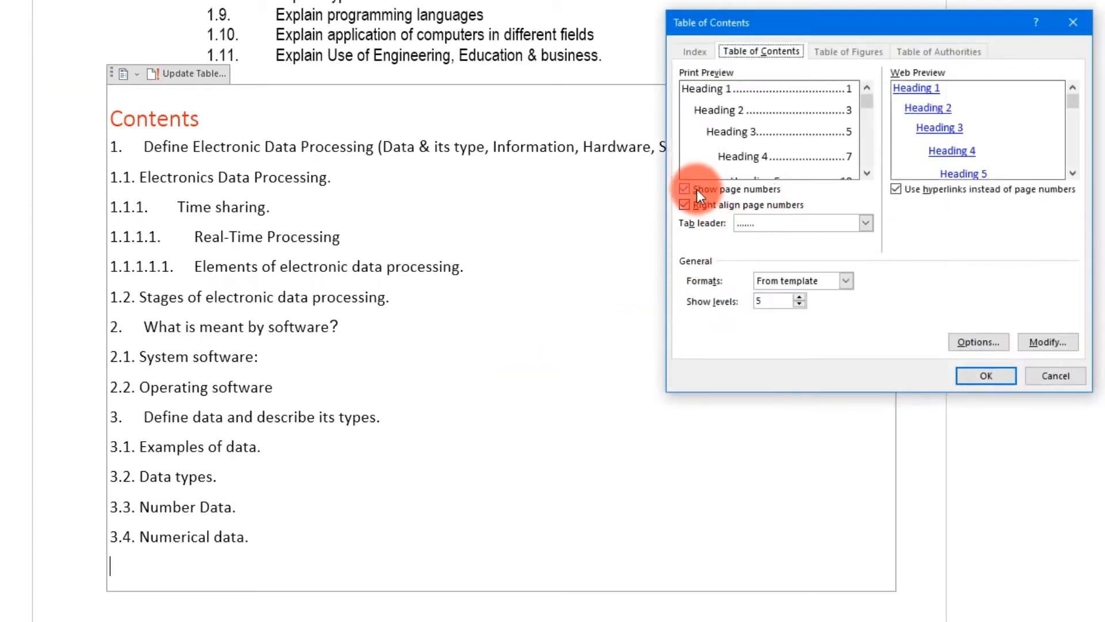
left_click(982, 368)
left_click(437, 322)
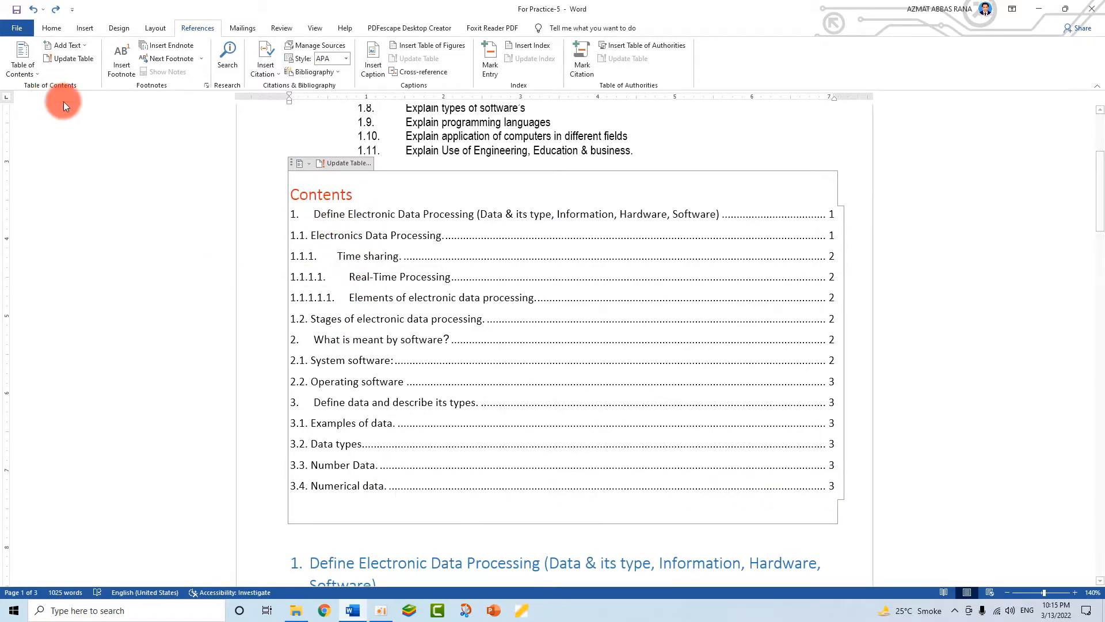
- Change the TOC 1 style font to Arial Rounded MT Bold and replace the table of contents
left_click(24, 78)
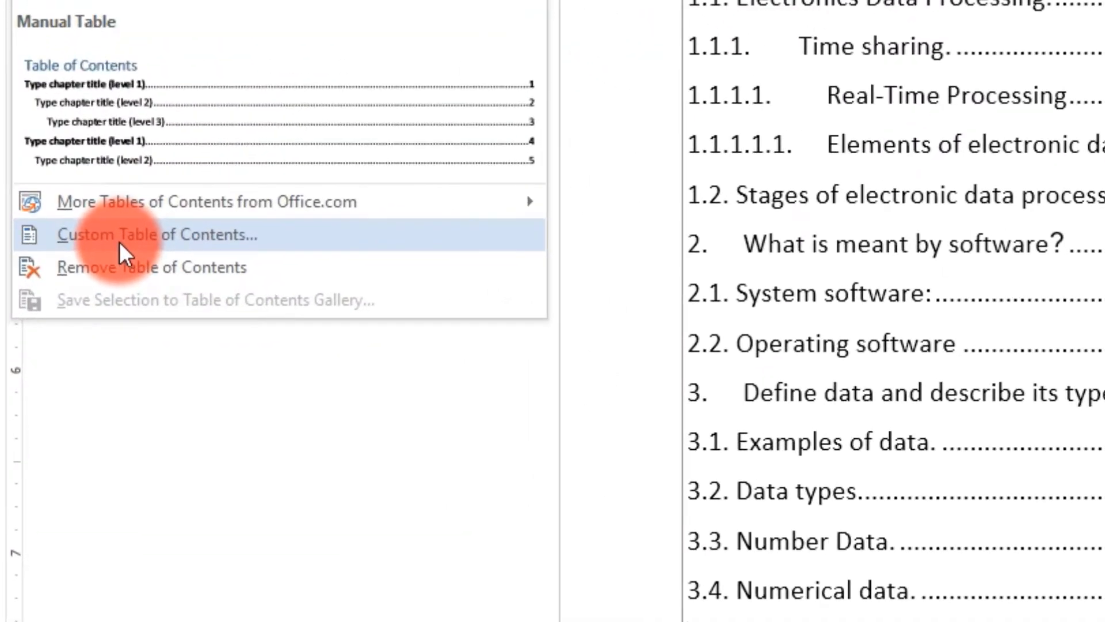
left_click(52, 340)
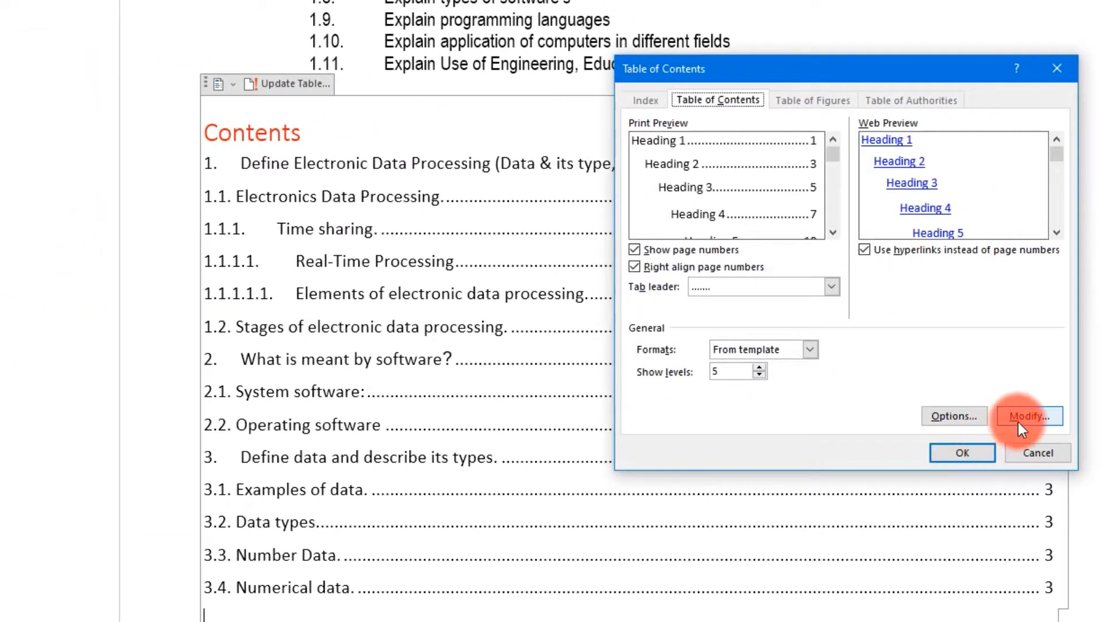
left_click(1019, 419)
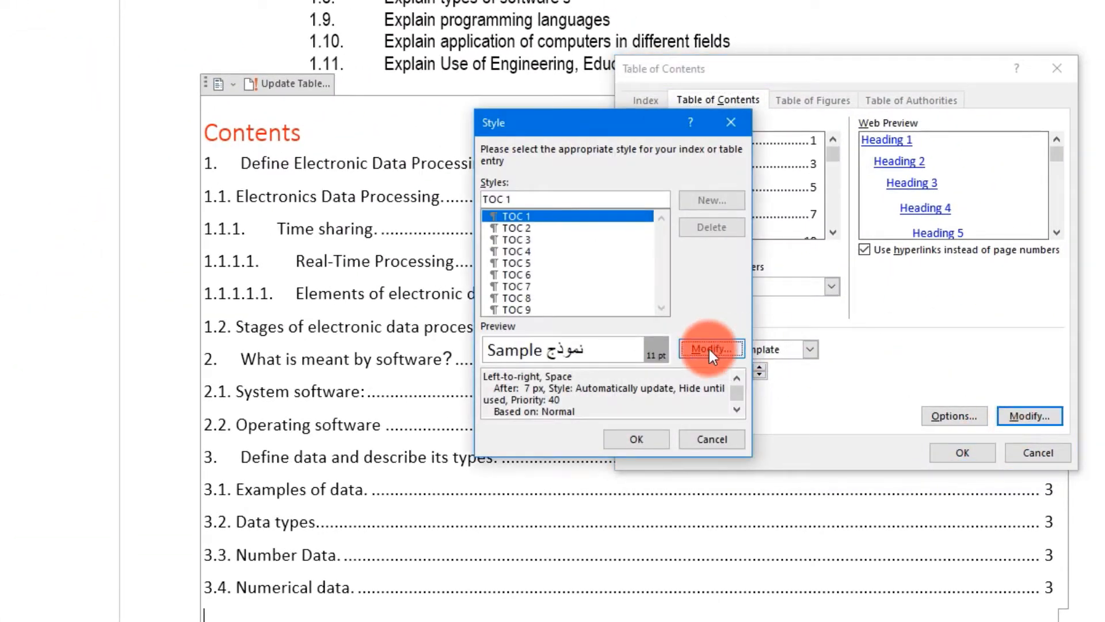
left_click(709, 349)
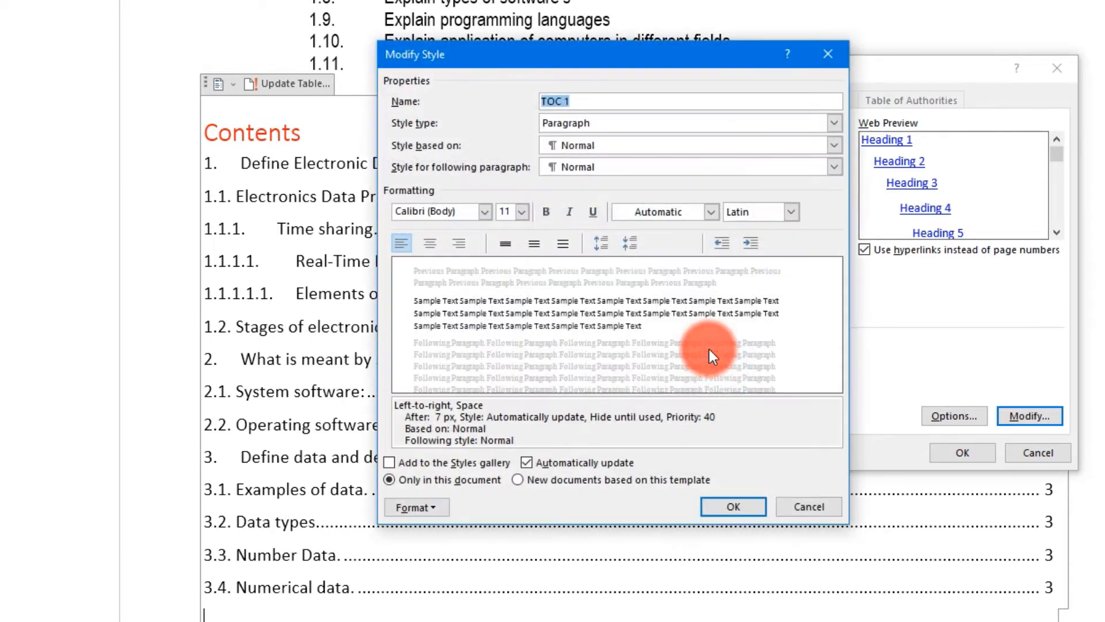
left_click_drag(523, 53, 693, 62)
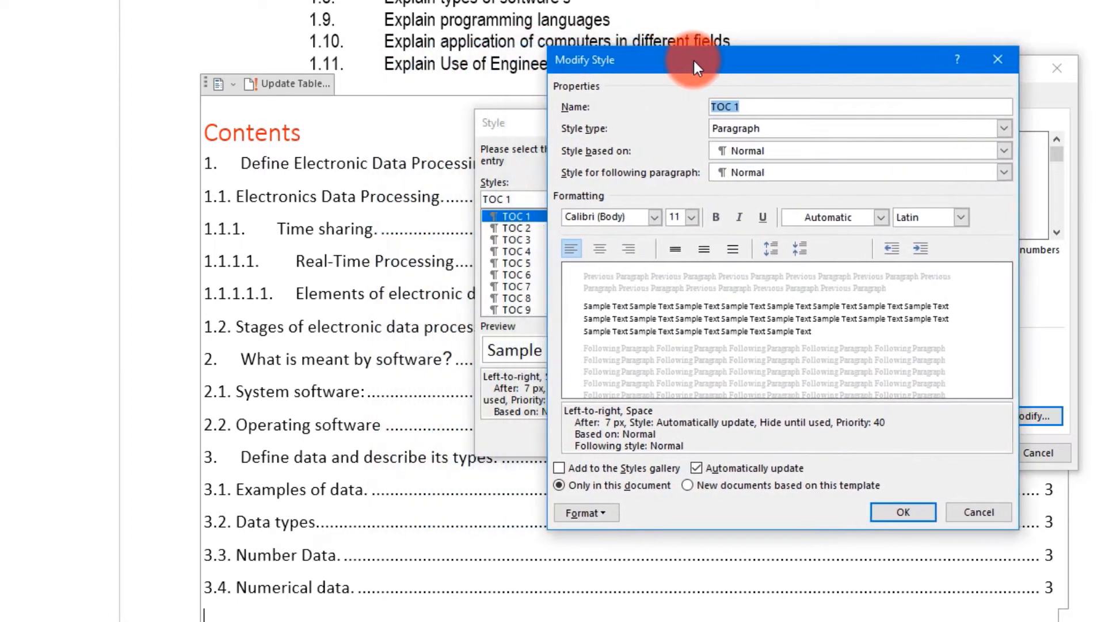
left_click(653, 217)
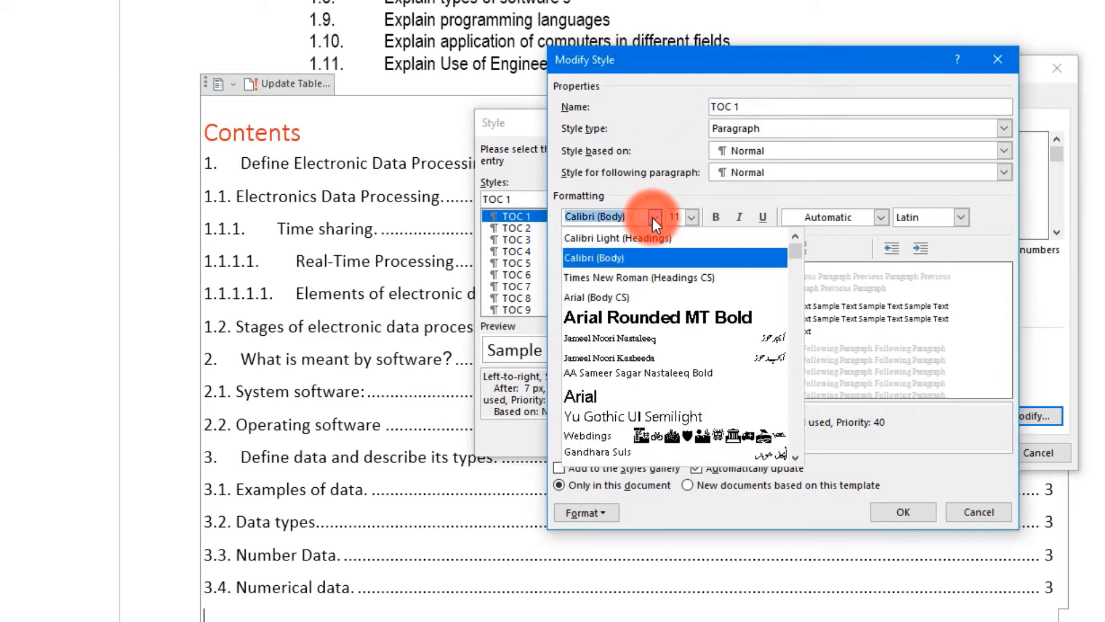
left_click(635, 317)
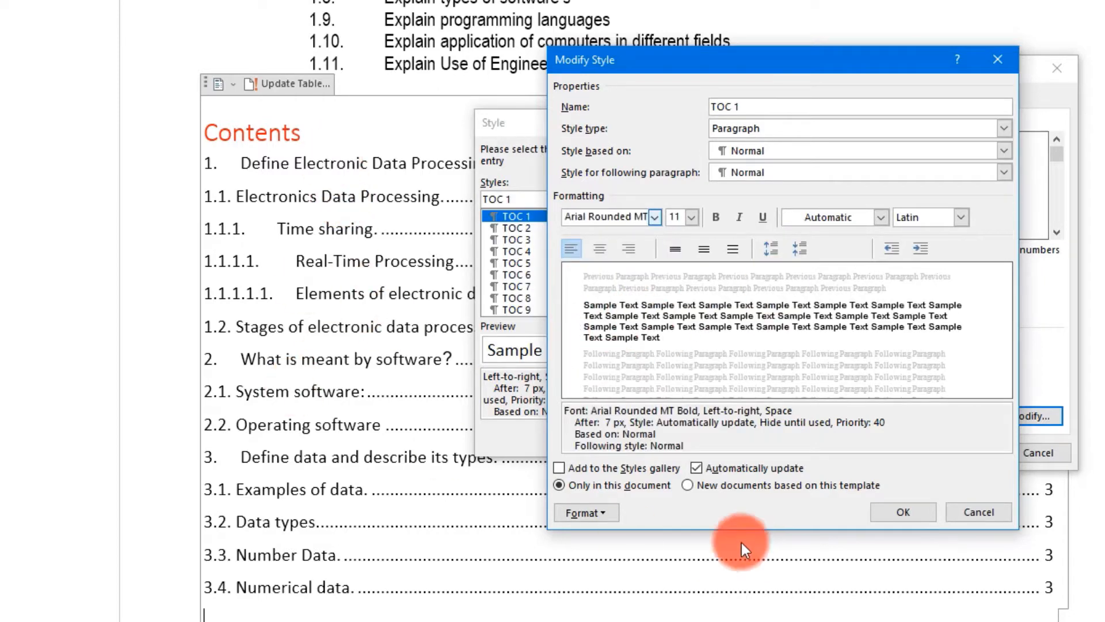
left_click(904, 512)
left_click(633, 435)
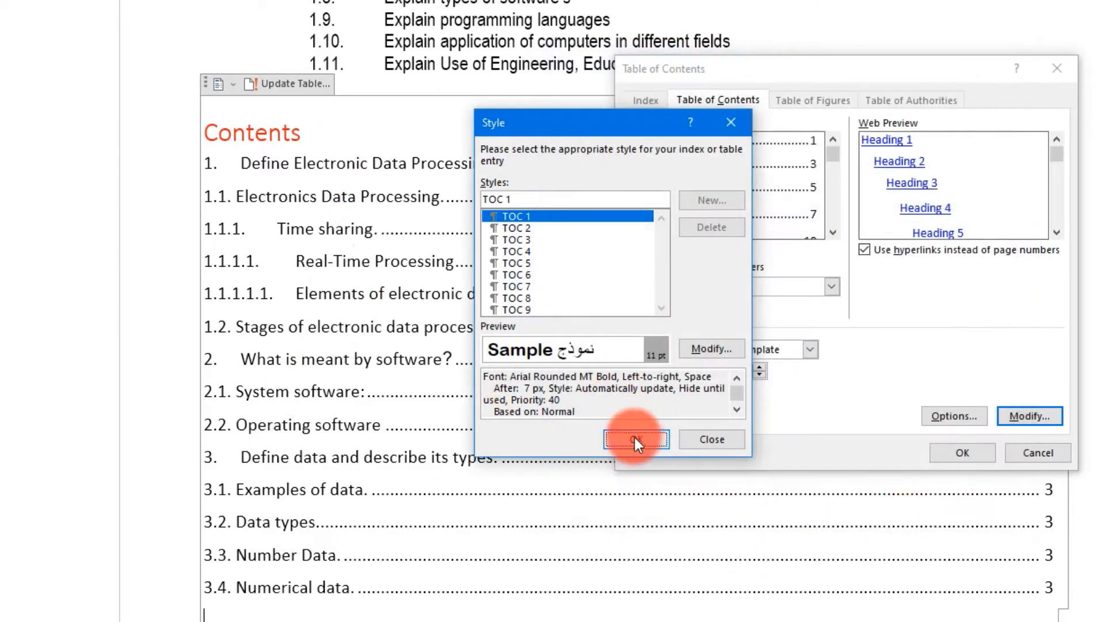
left_click(967, 451)
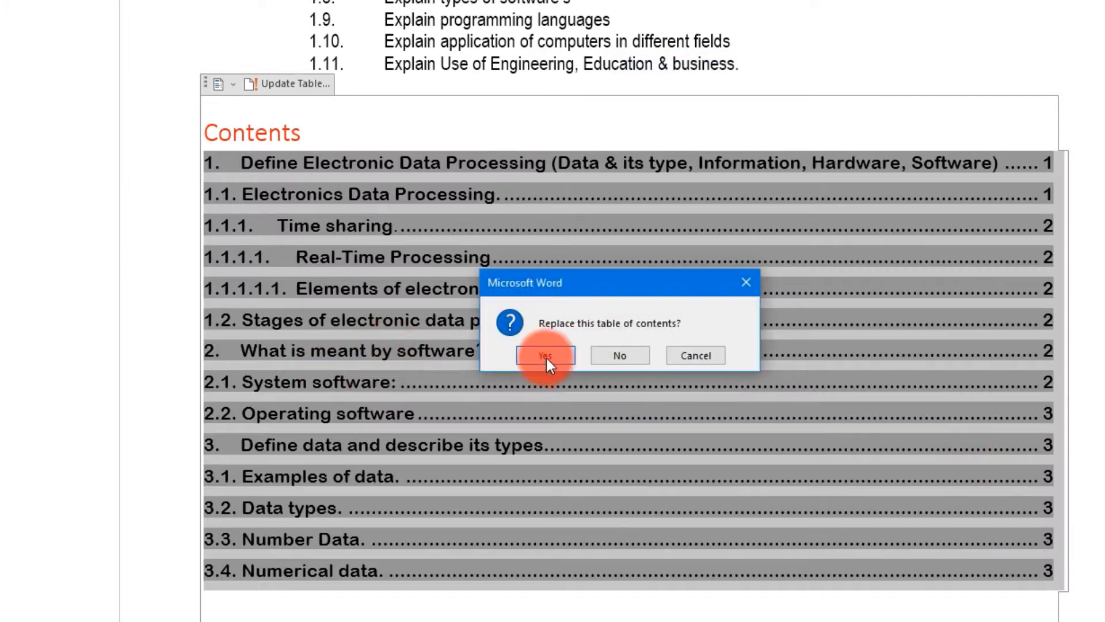
left_click(546, 355)
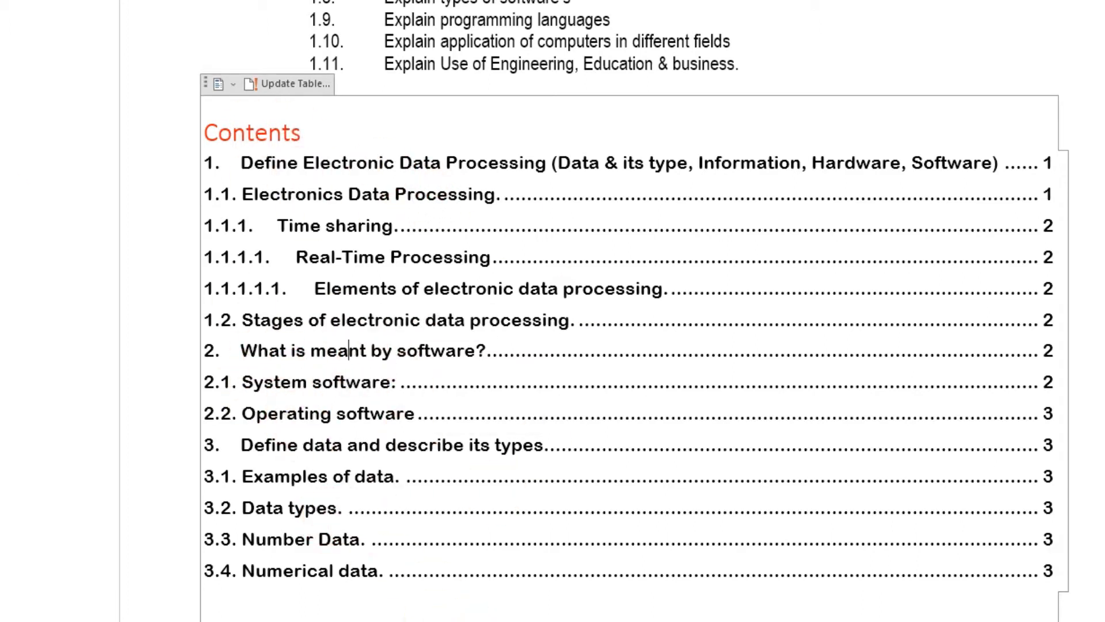
- Set the TOC 1 style font colour to red and rebuild the table of contents
left_click(0, 0)
left_click(1, 353)
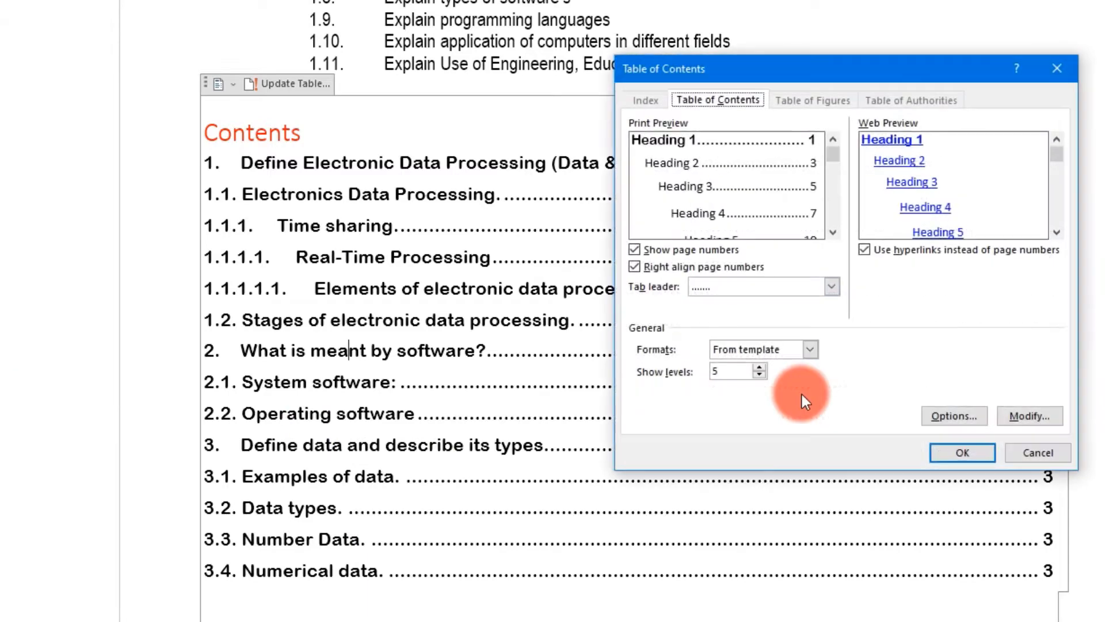
left_click(1008, 415)
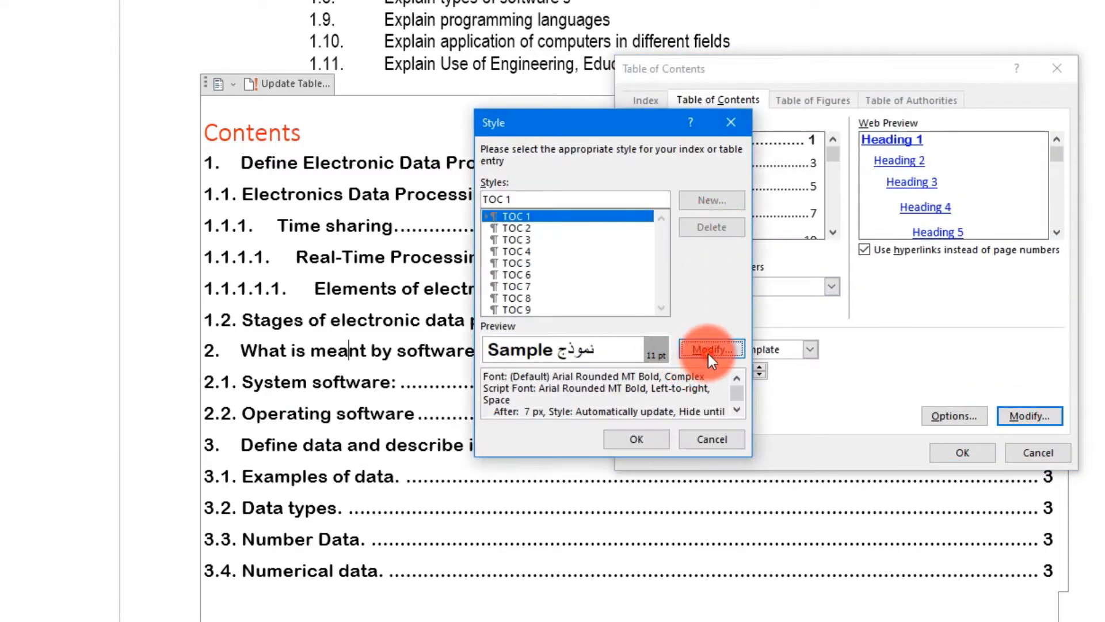
left_click(711, 349)
left_click(879, 218)
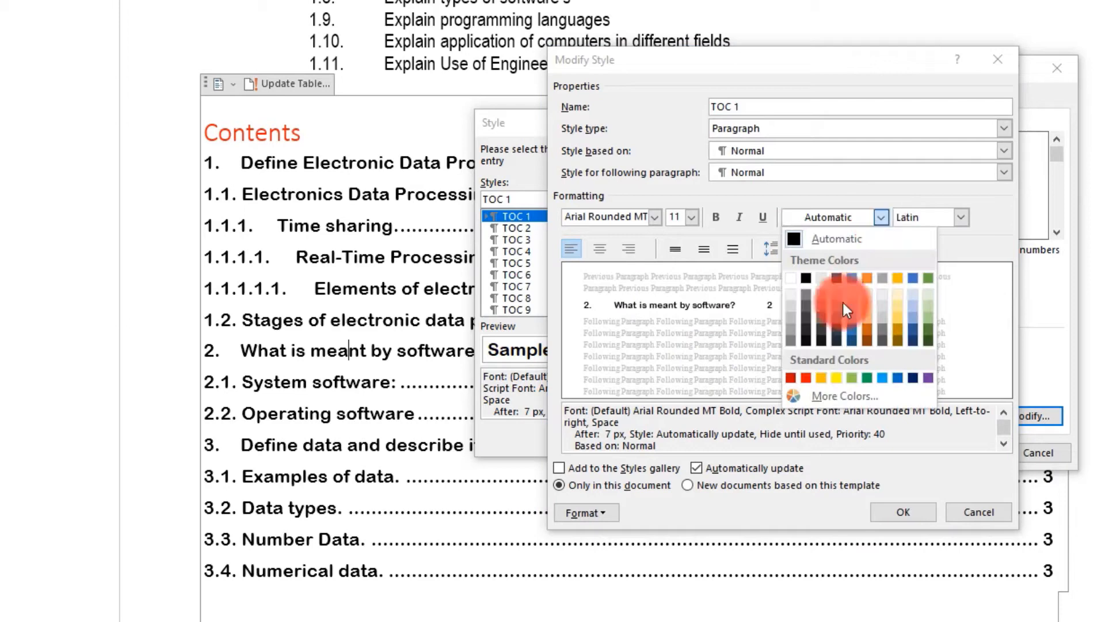
left_click(809, 378)
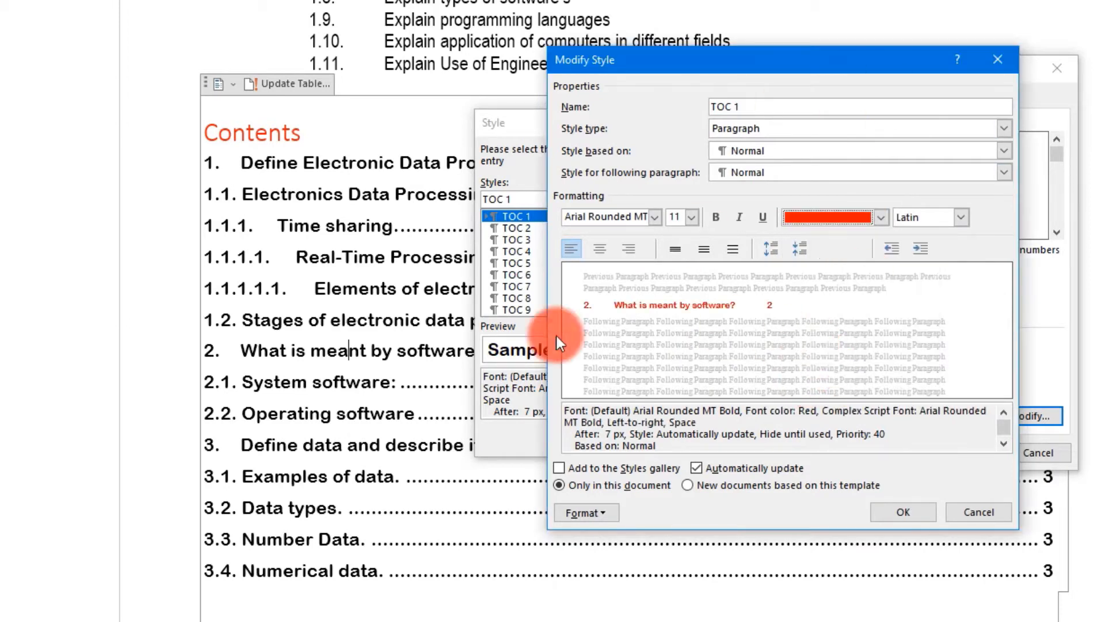
left_click(909, 513)
left_click(653, 434)
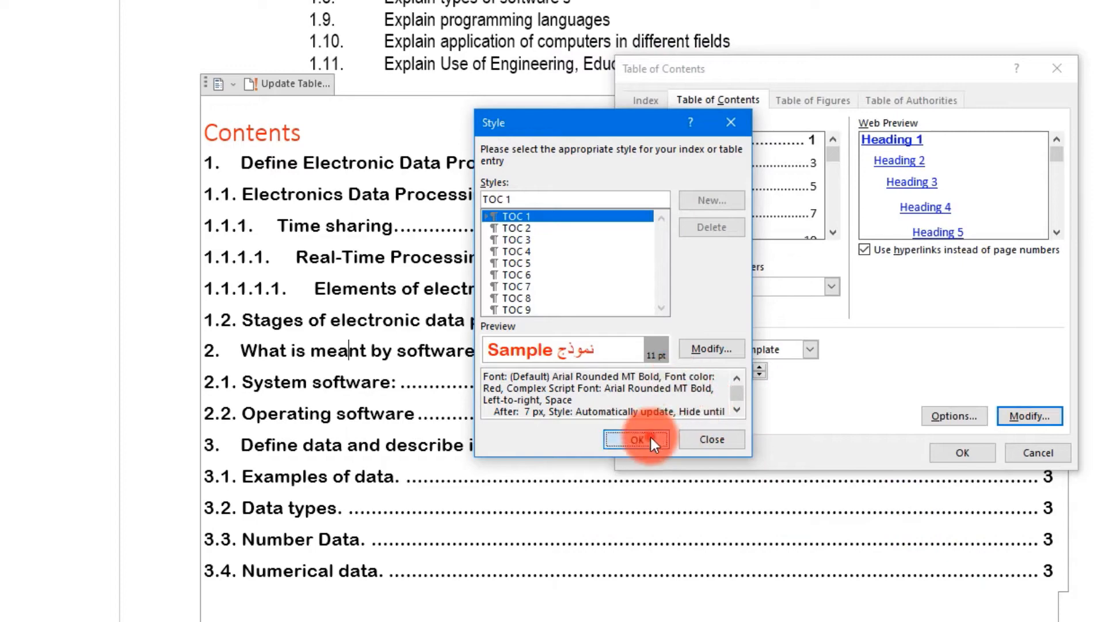
left_click(958, 449)
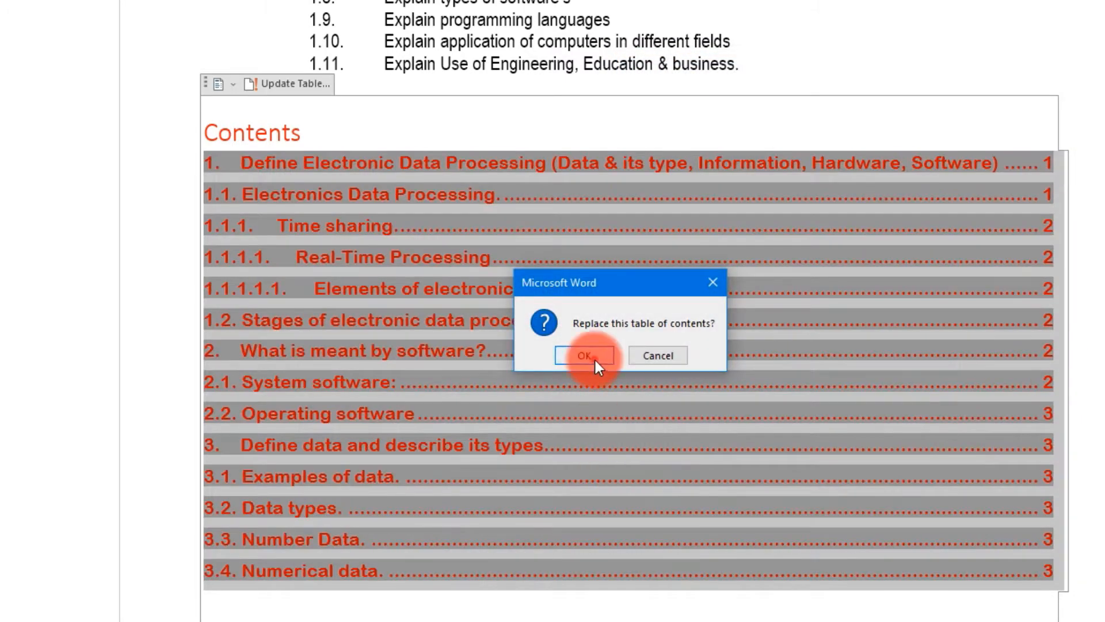
left_click(593, 357)
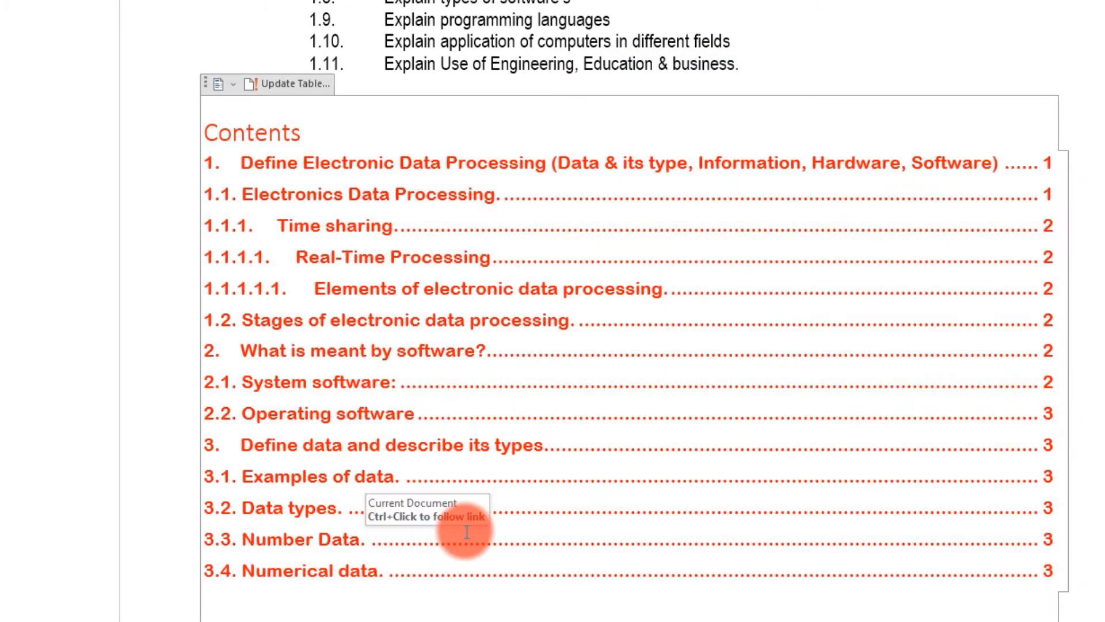
left_click(605, 524)
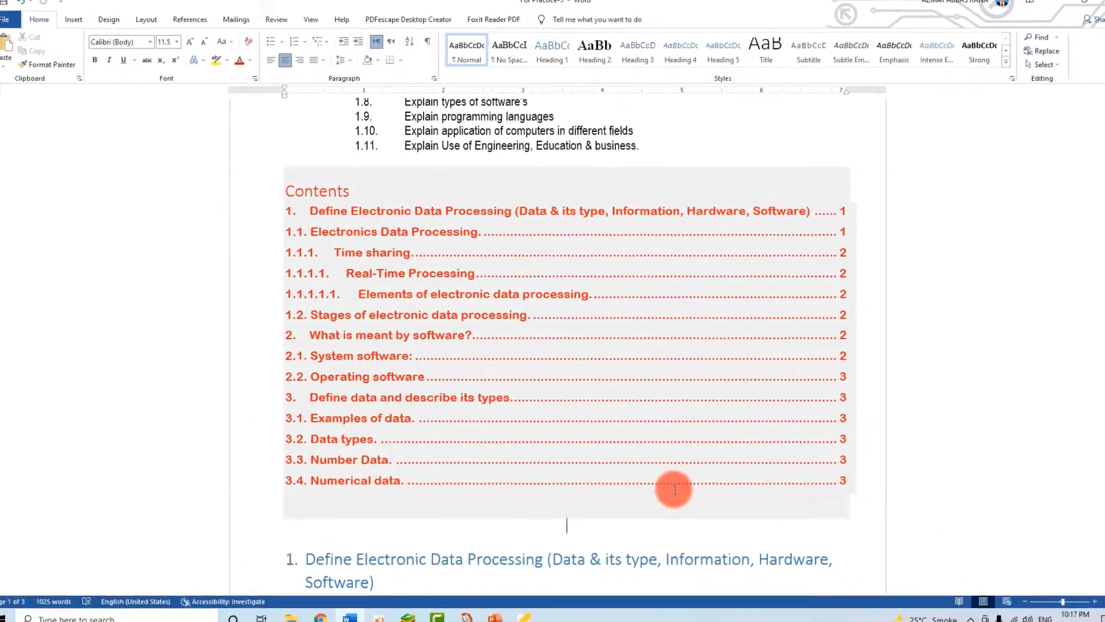
- Make the selected table of contents one size smaller and set it in Times New Roman
left_click_drag(829, 475, 287, 195)
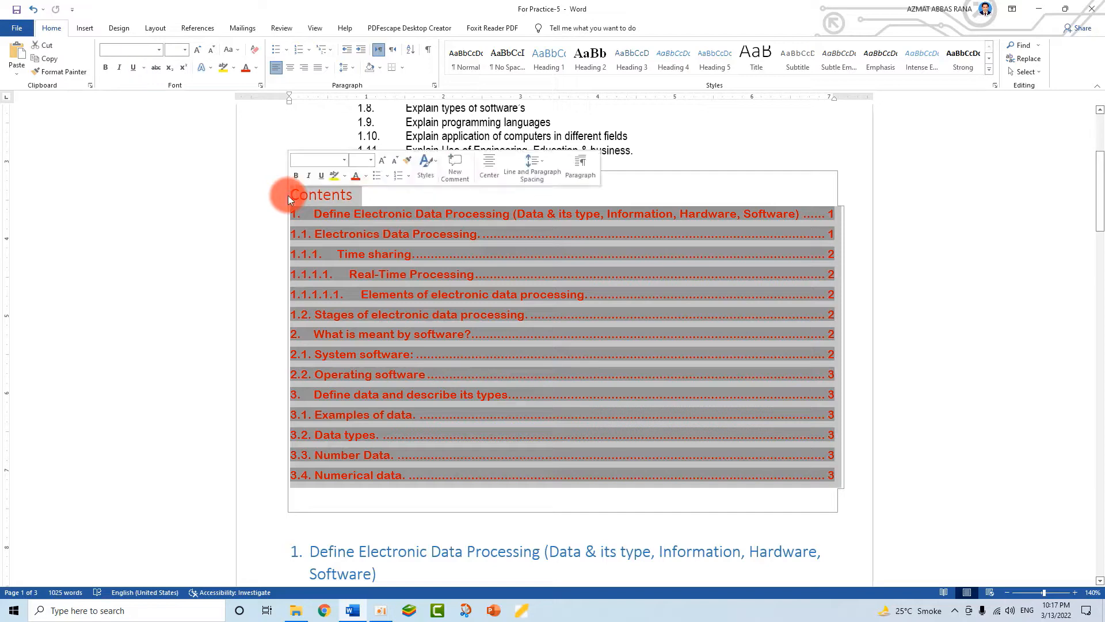
left_click(197, 50)
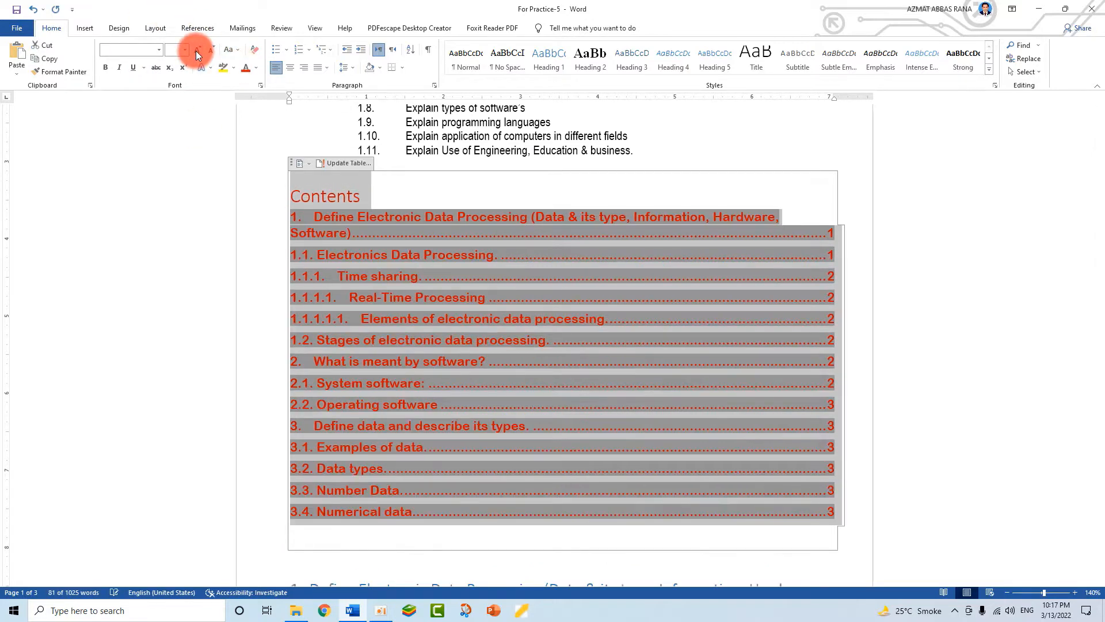
left_click(209, 51)
left_click(210, 51)
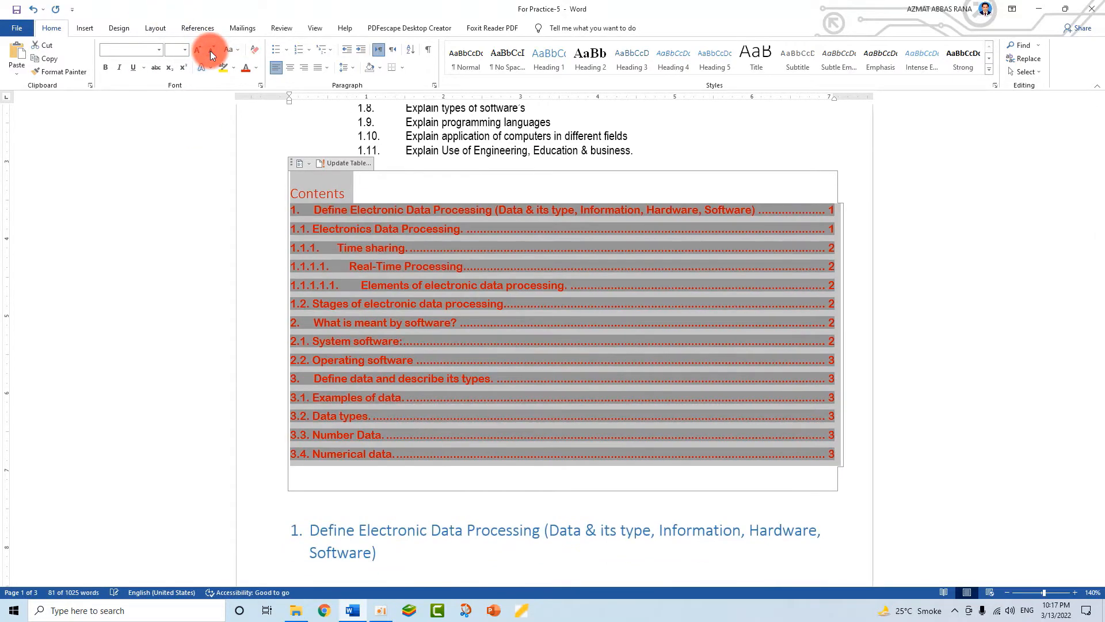
left_click(159, 51)
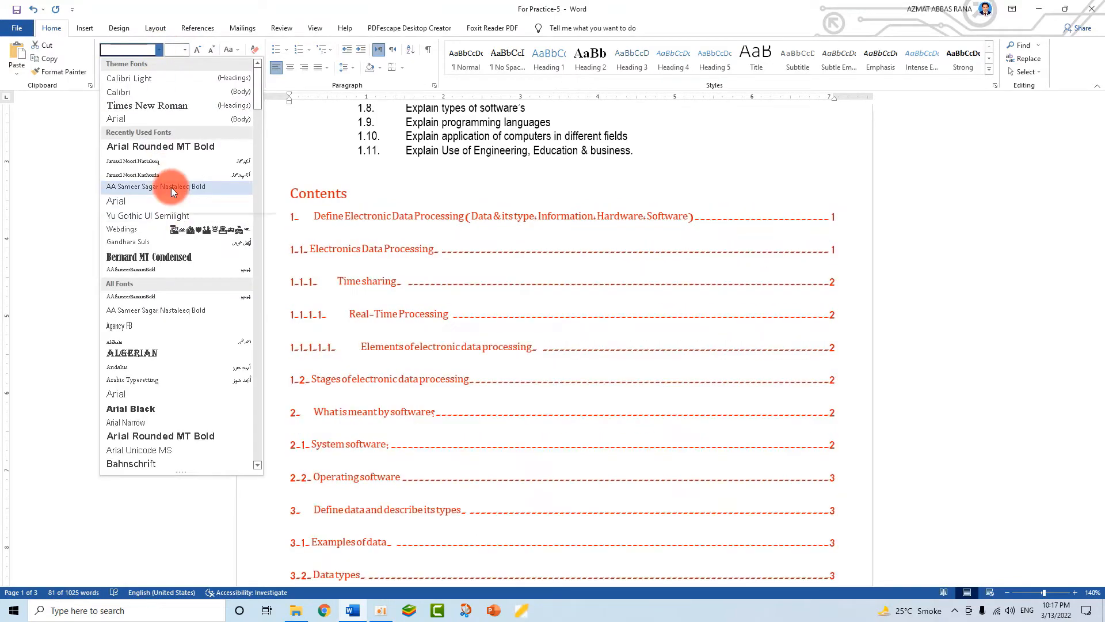
left_click(158, 102)
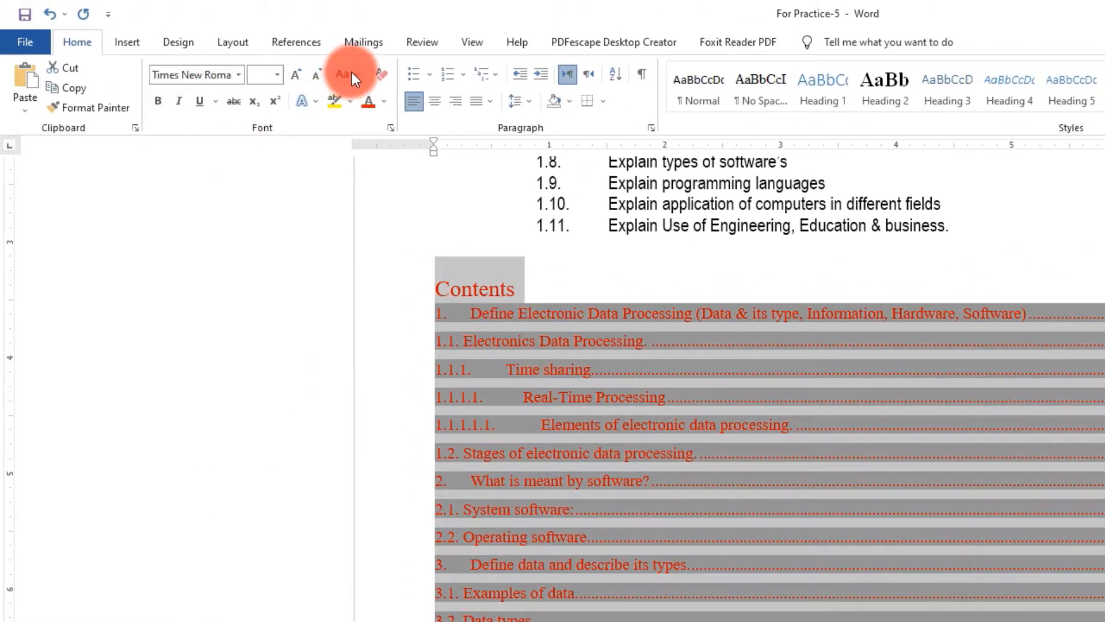
- Change the contents entries to Capitalize Each Word, leaving font colour and highlight unchanged
left_click(351, 73)
left_click(387, 141)
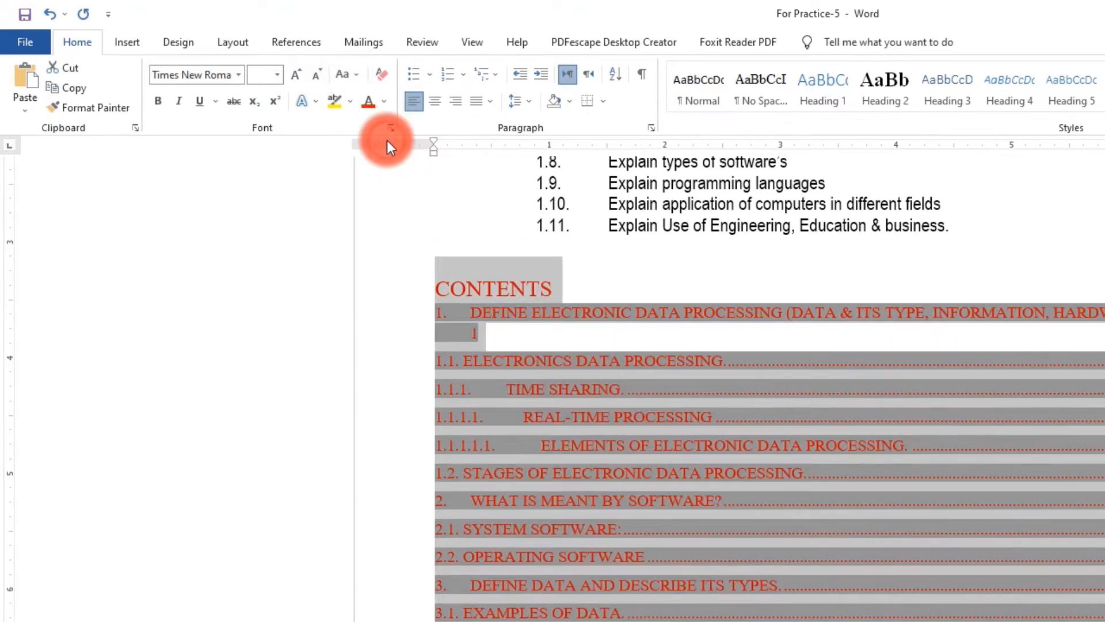
left_click(352, 76)
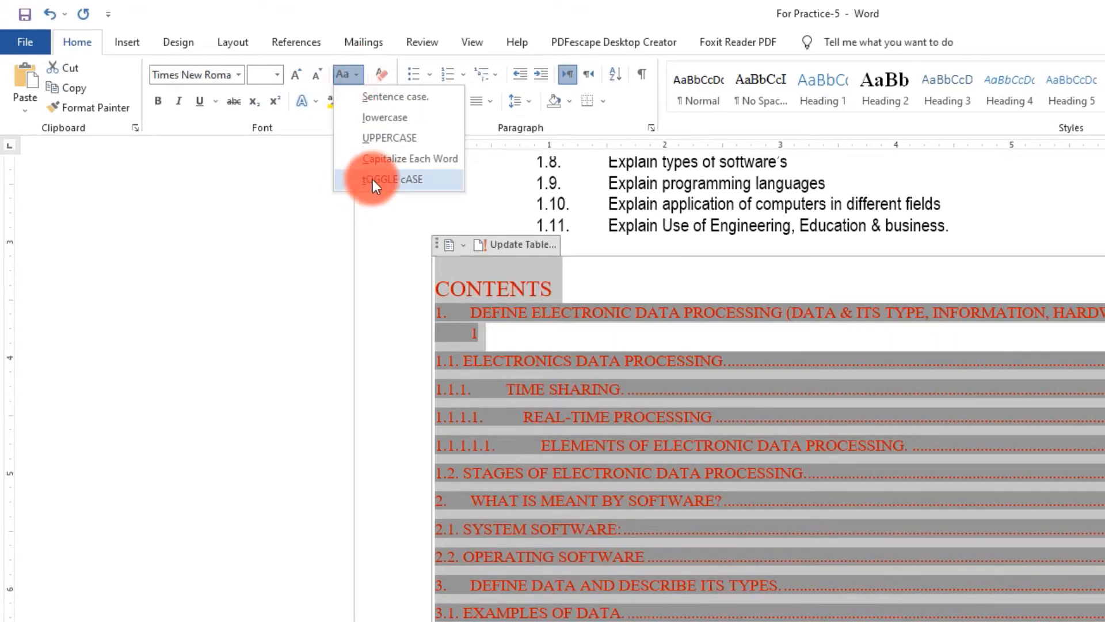
left_click(378, 160)
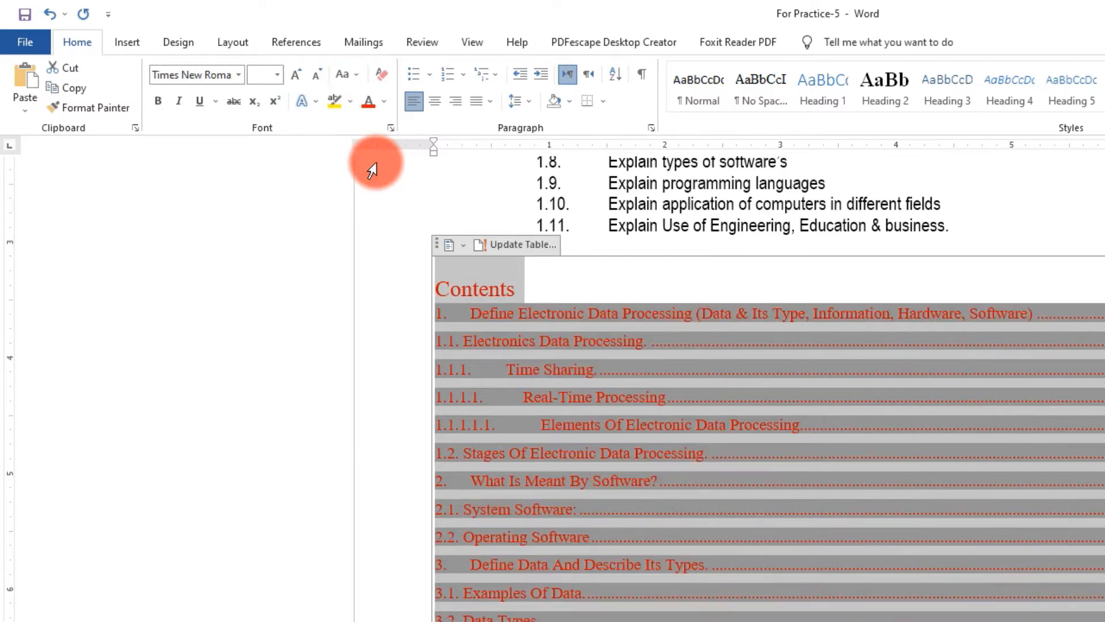
left_click(381, 102)
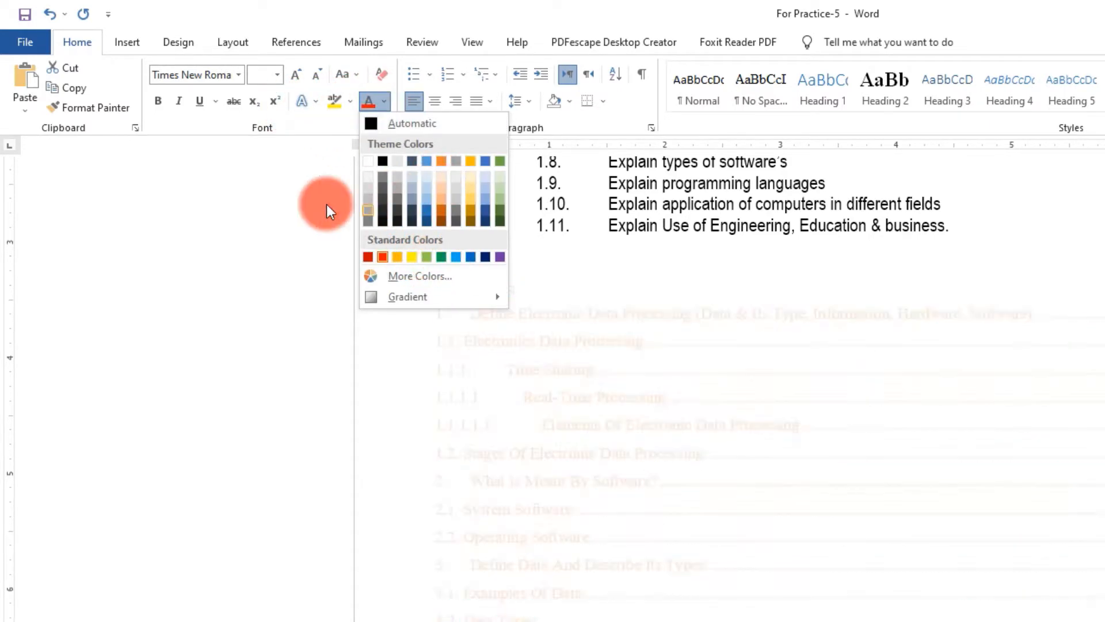
left_click(299, 201)
left_click(350, 106)
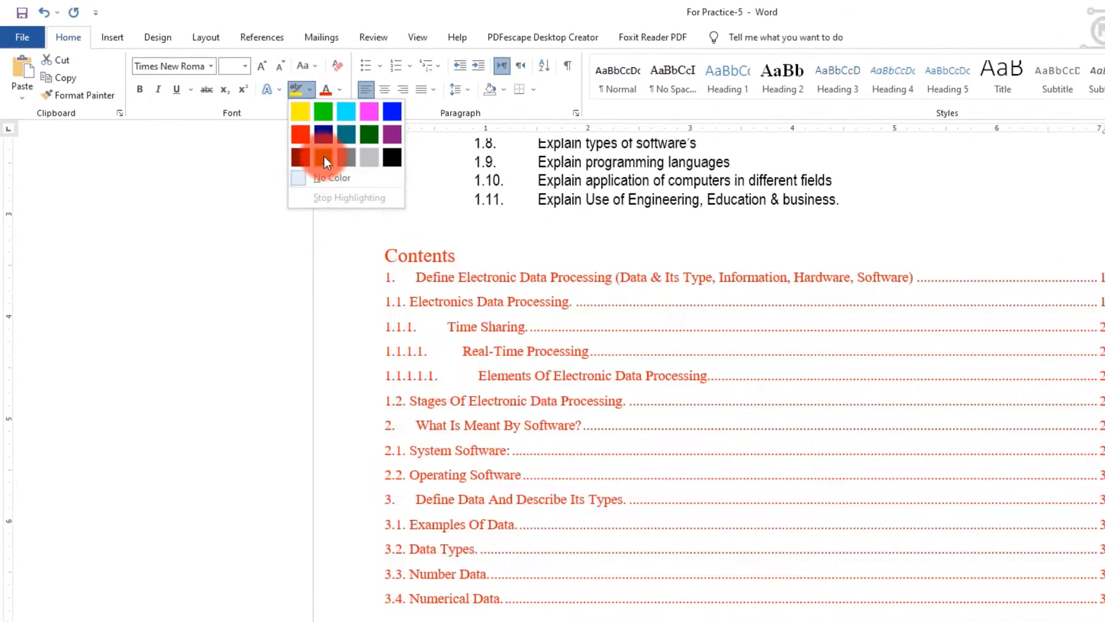
left_click(261, 133)
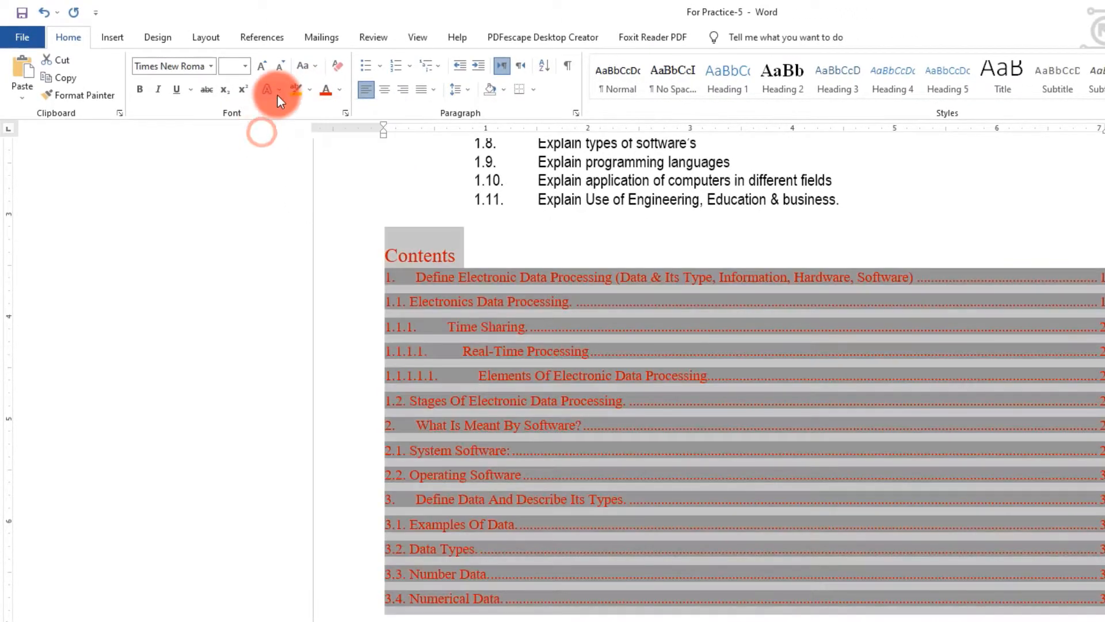
left_click(278, 89)
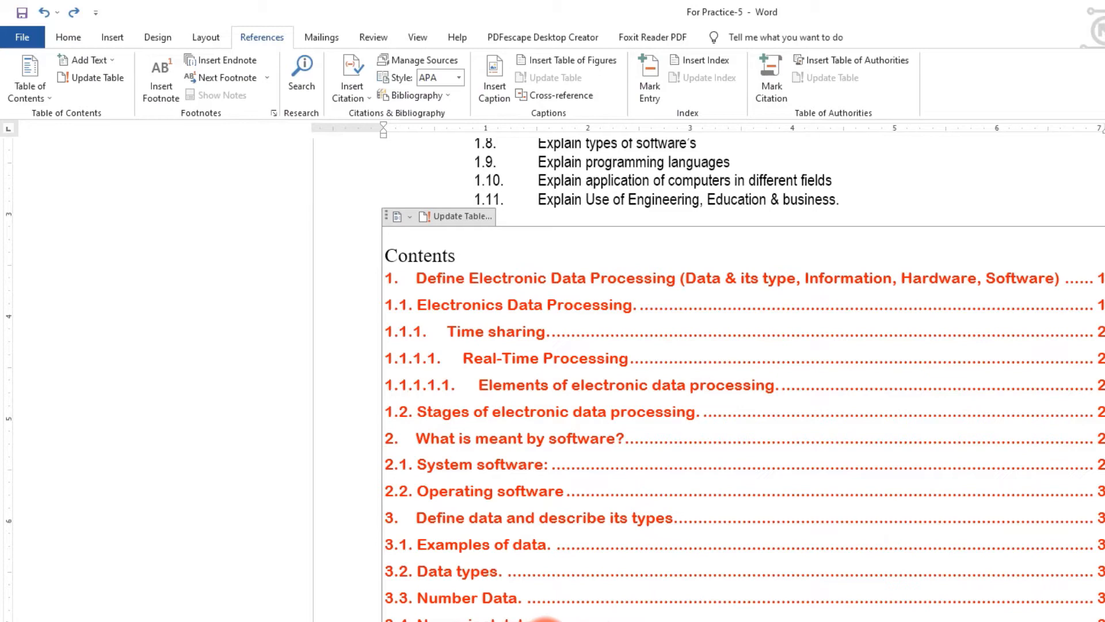
- Reopen the Modify Style dialog for TOC 1 and bring up its Format options
left_click(30, 92)
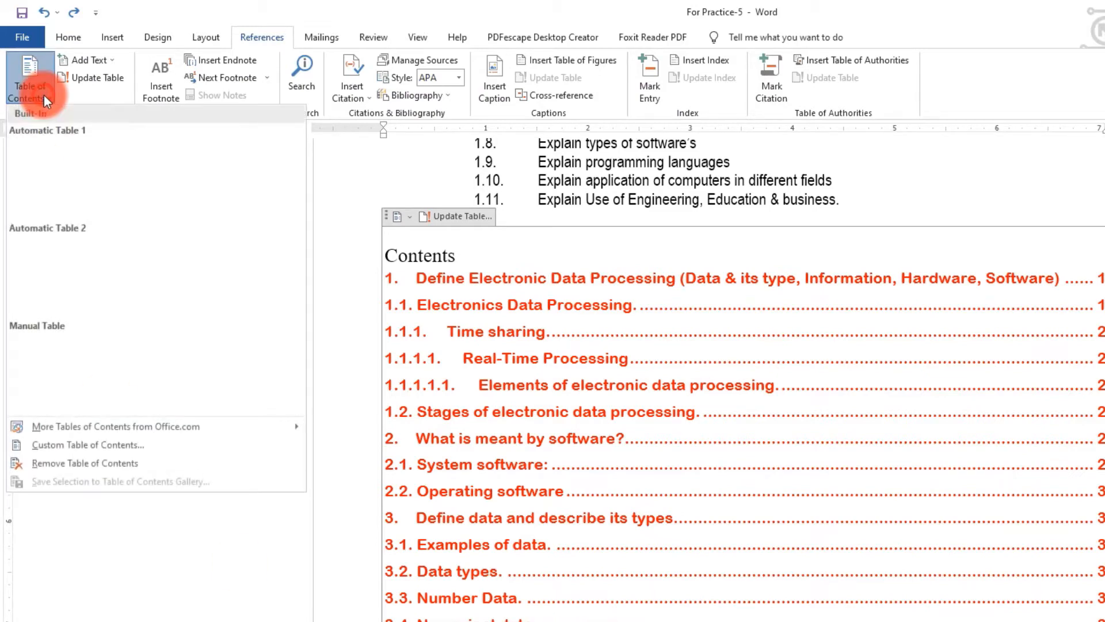
left_click(75, 447)
left_click(1067, 498)
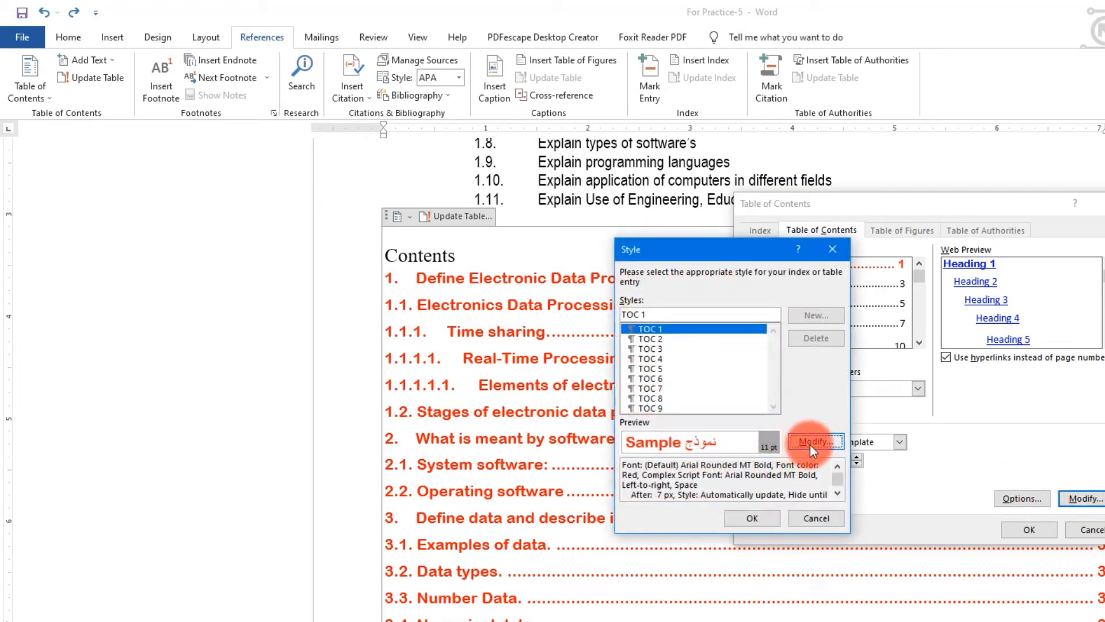
left_click(813, 442)
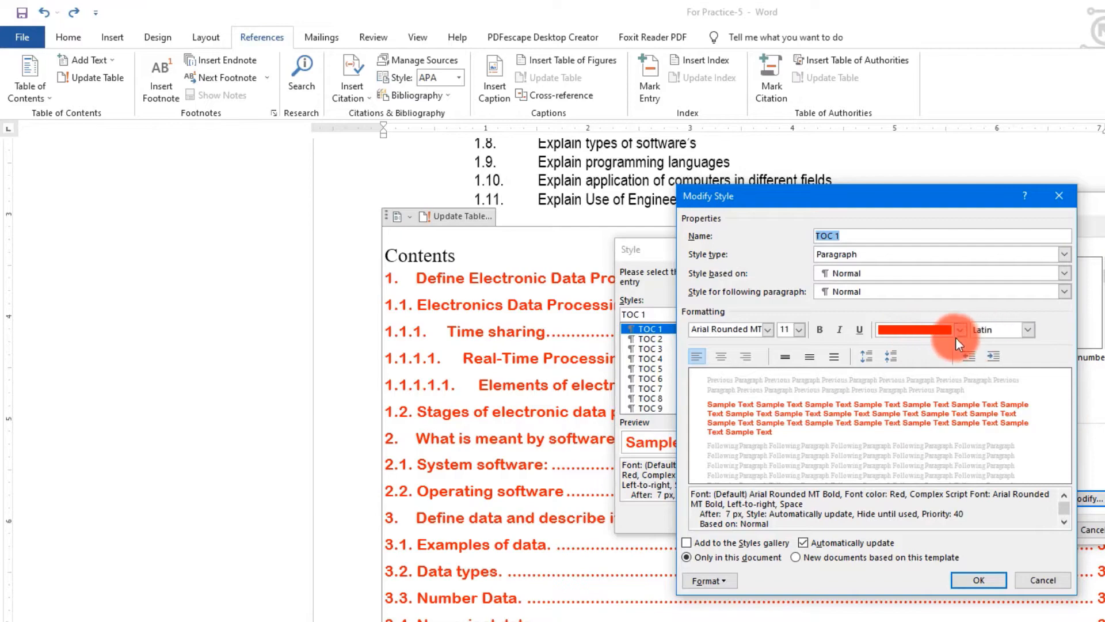
left_click(725, 580)
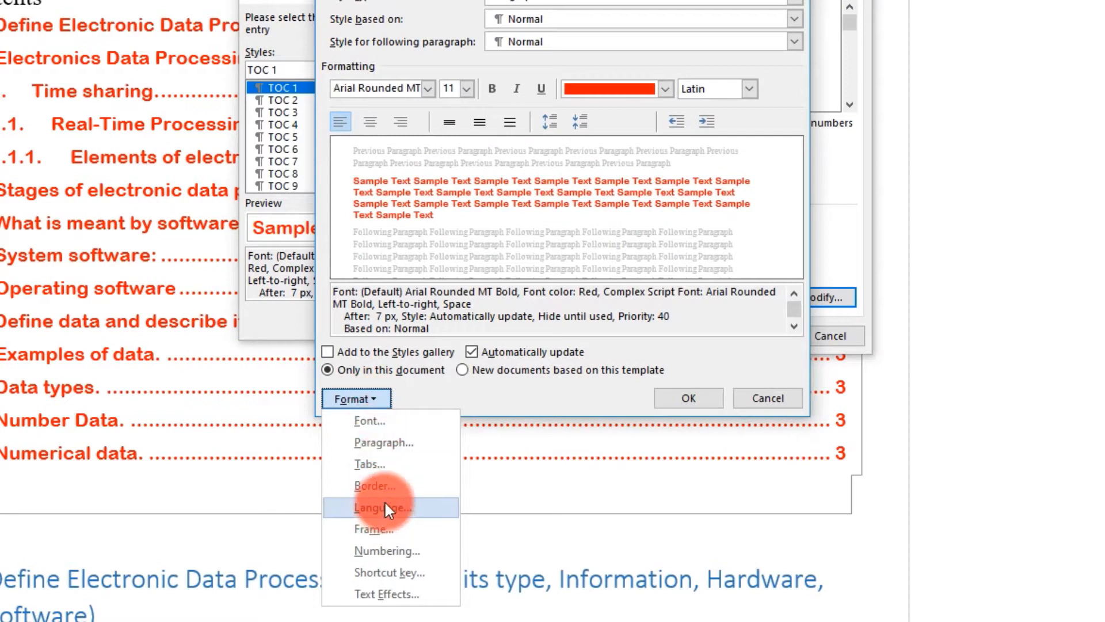
- In the TOC 1 text effects, keep the text fill colour red
left_click(389, 593)
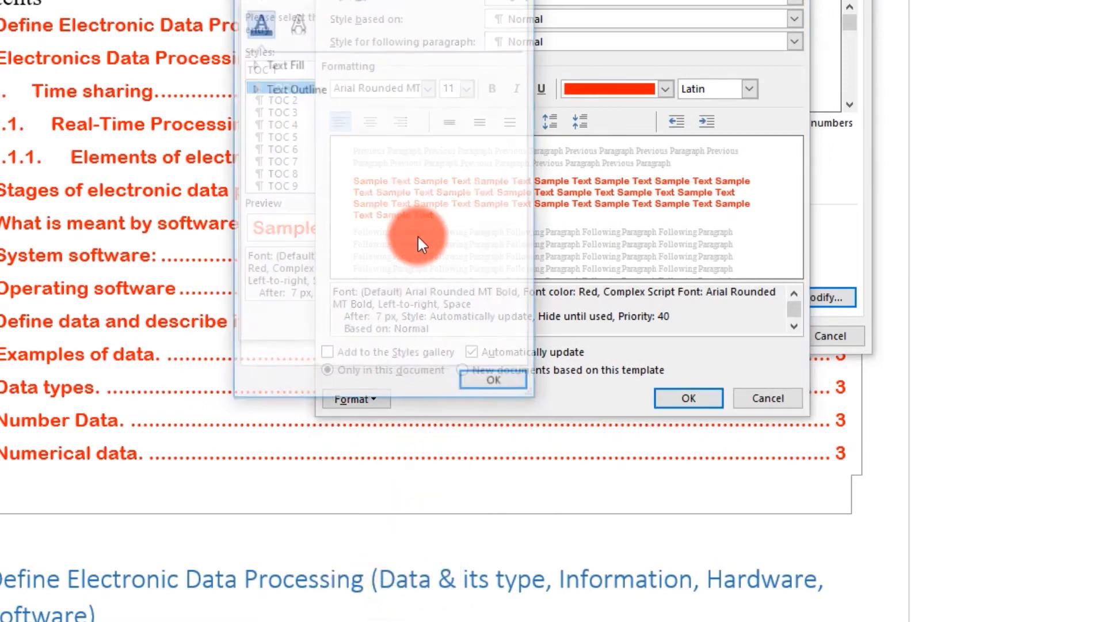
left_click(255, 65)
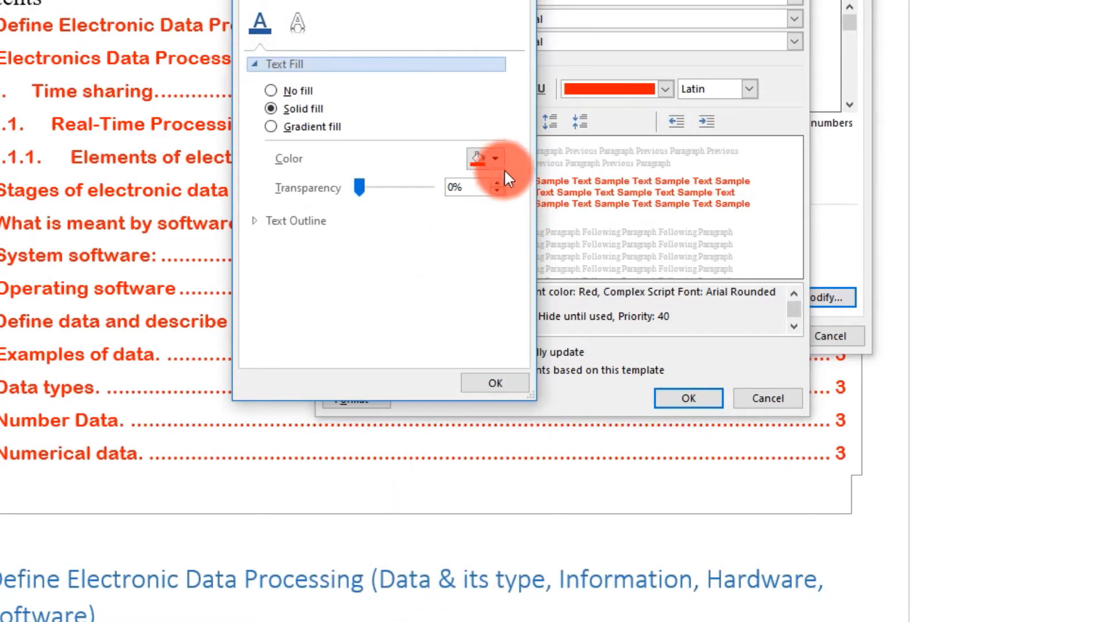
left_click(494, 159)
left_click(491, 305)
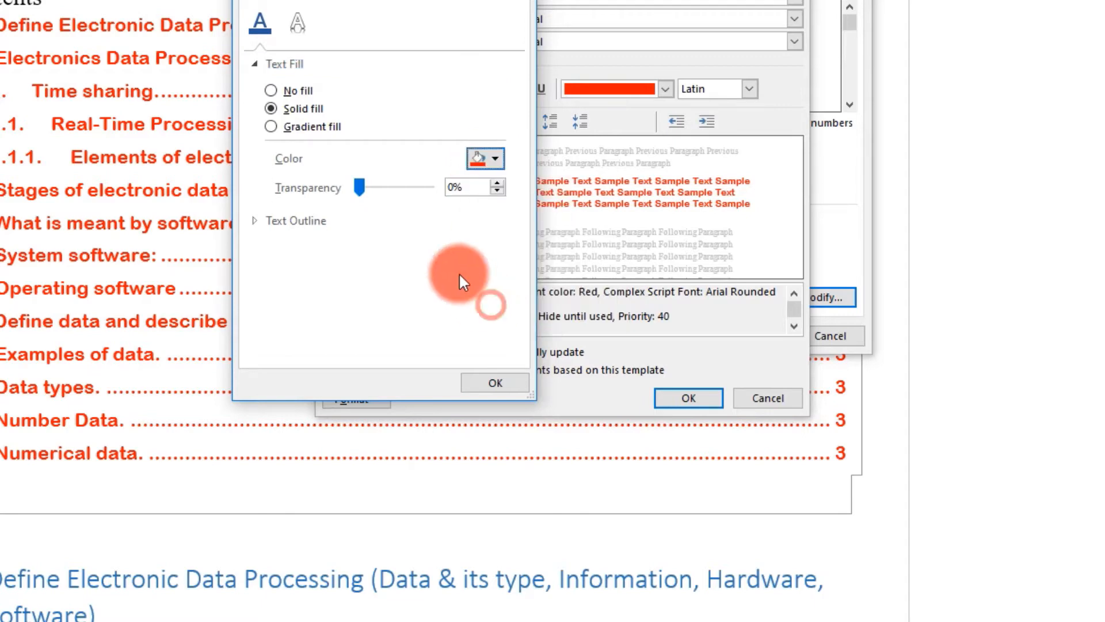
left_click(494, 151)
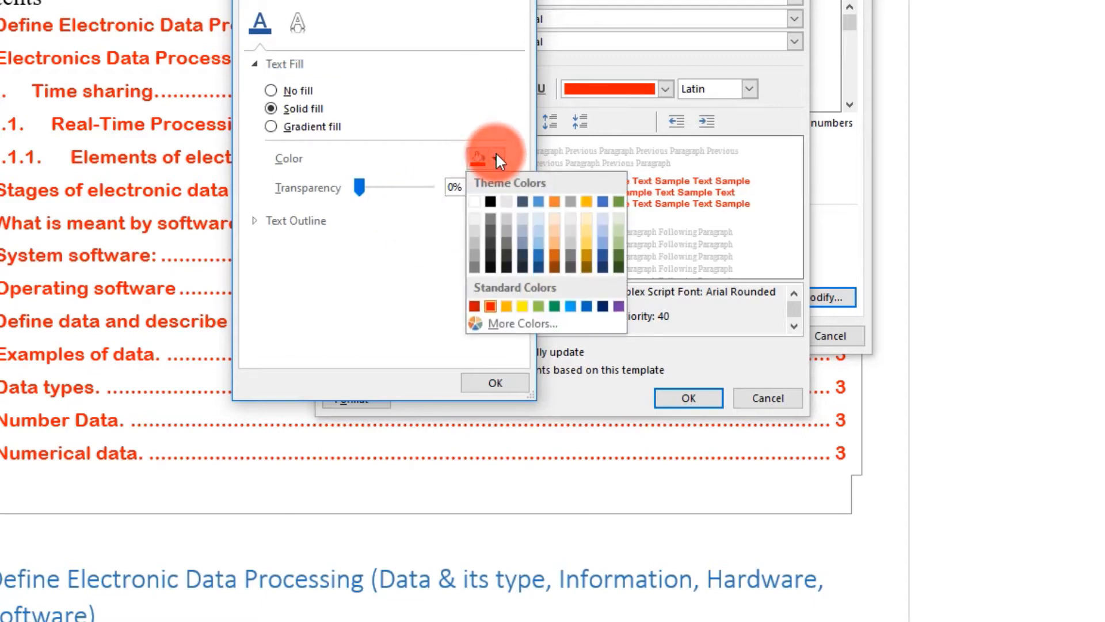
left_click(489, 155)
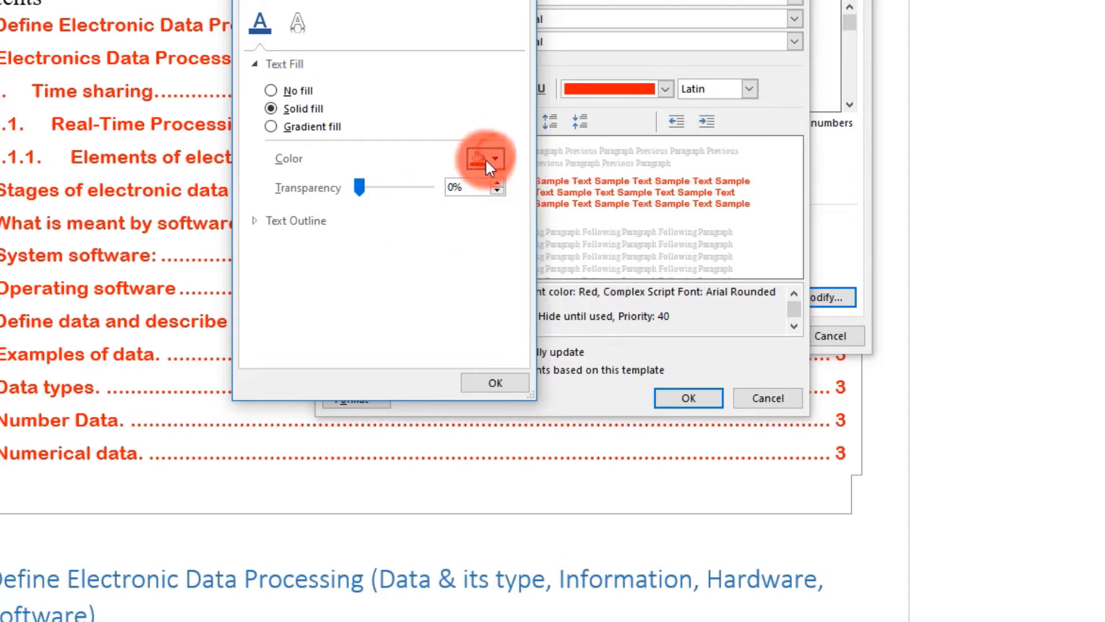
- Add a solid dark blue outline at 39% transparency and make the fill 32% transparent
left_click(258, 218)
left_click(307, 263)
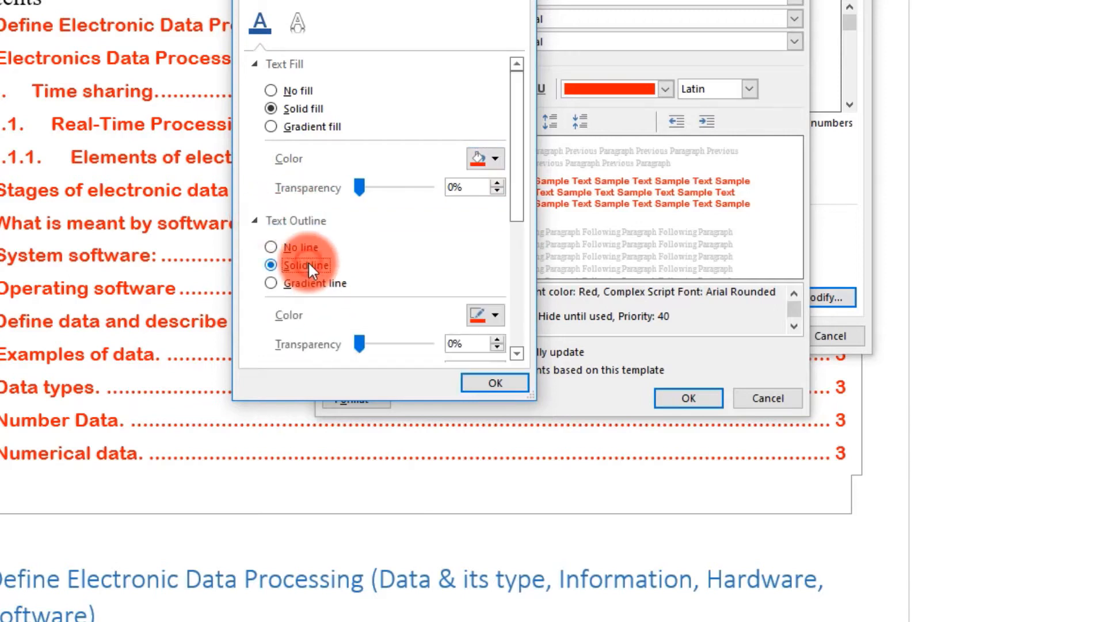
left_click(500, 315)
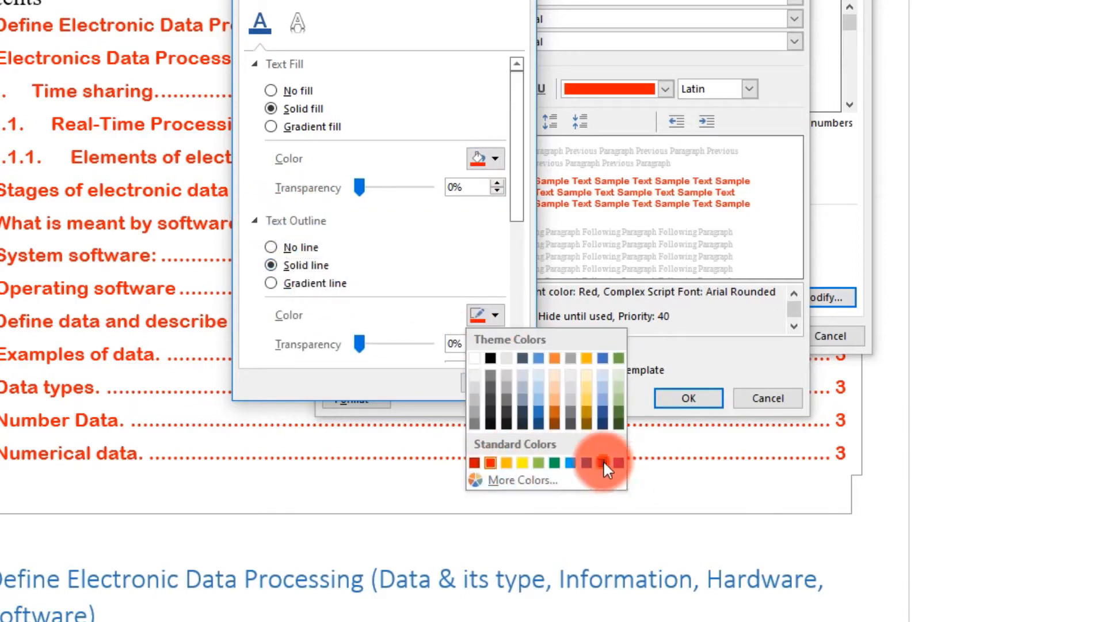
left_click(602, 462)
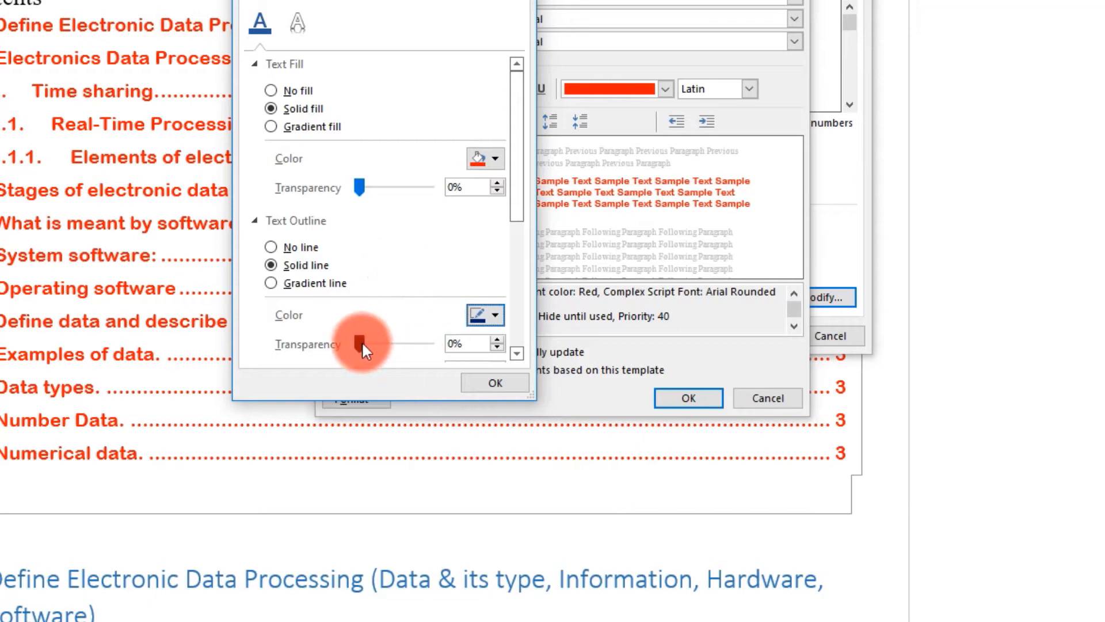
left_click_drag(360, 342, 386, 343)
left_click_drag(356, 185, 379, 189)
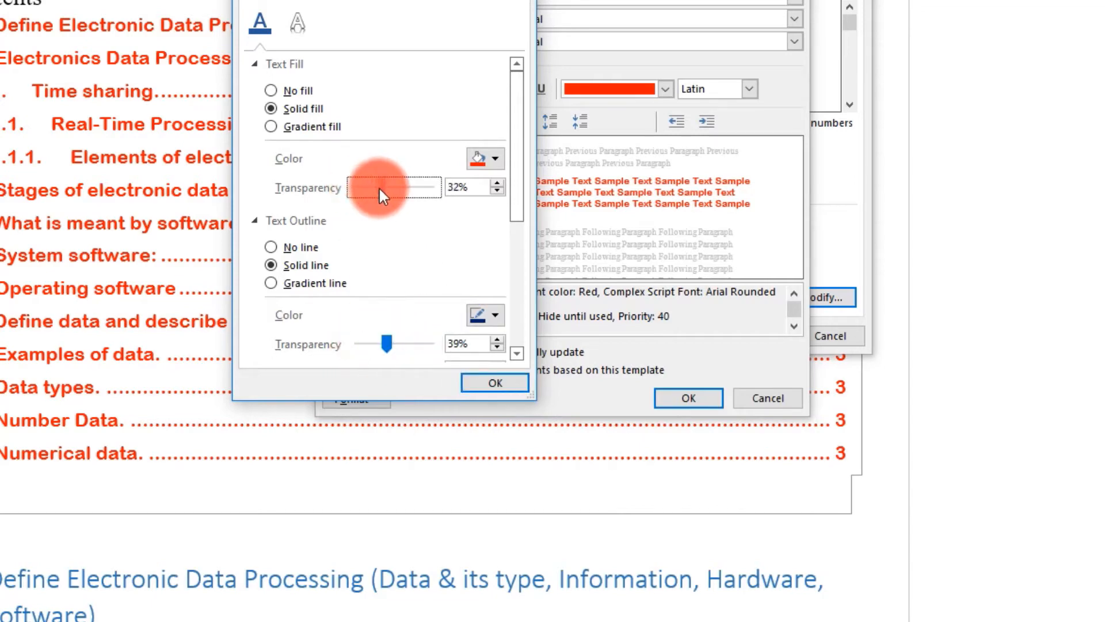
left_click(483, 383)
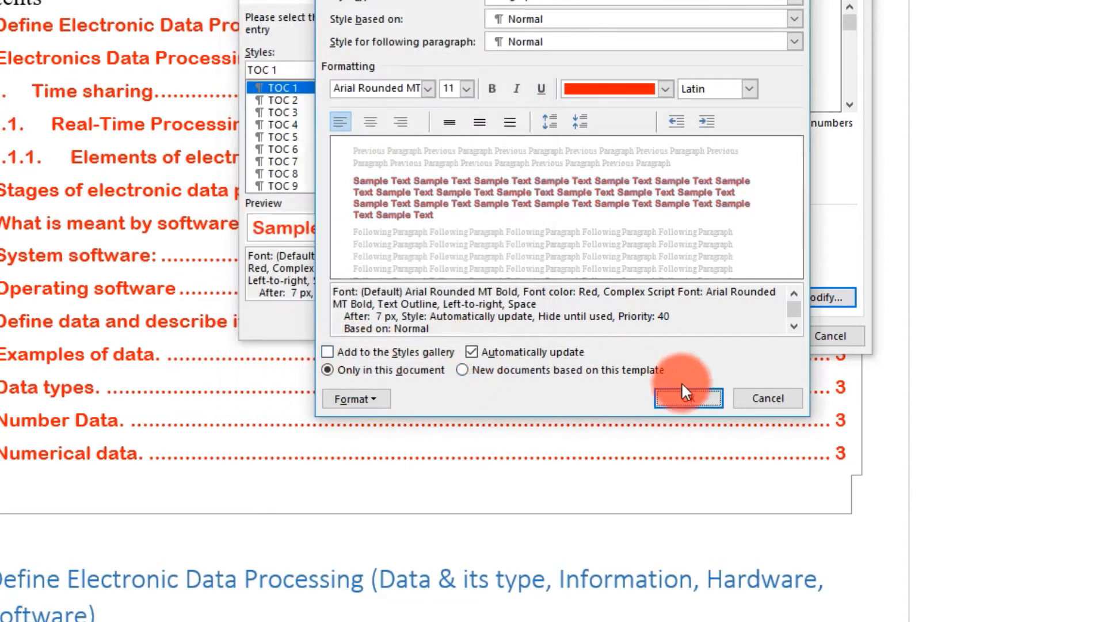
- Accept the modified TOC 1 style and replace the table of contents with outlined red entries
left_click(682, 394)
left_click(410, 320)
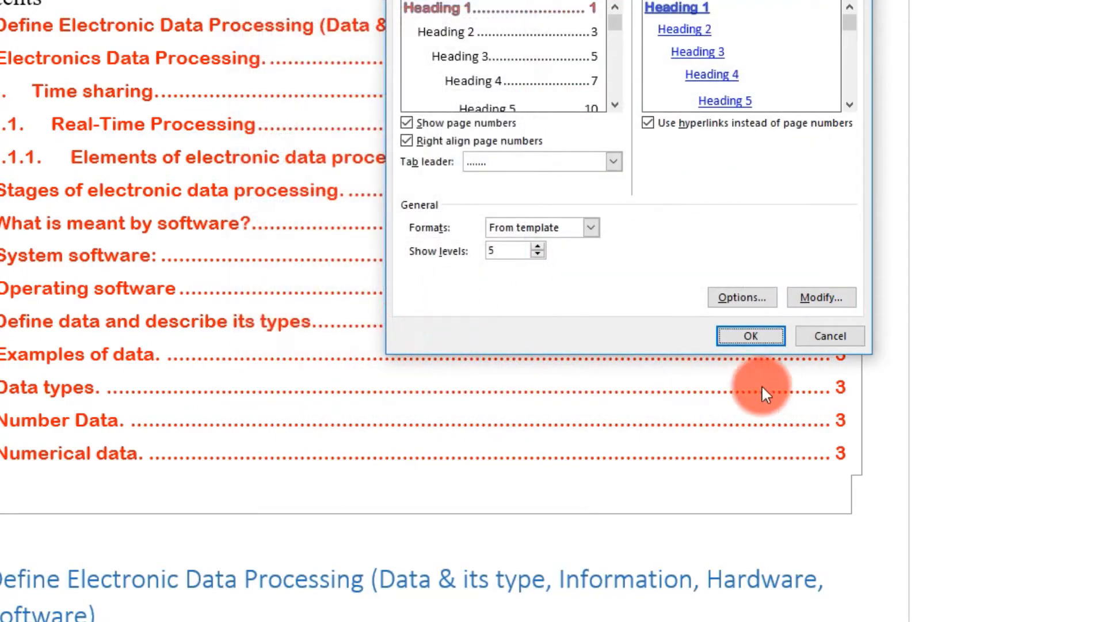
left_click(748, 337)
left_click(323, 231)
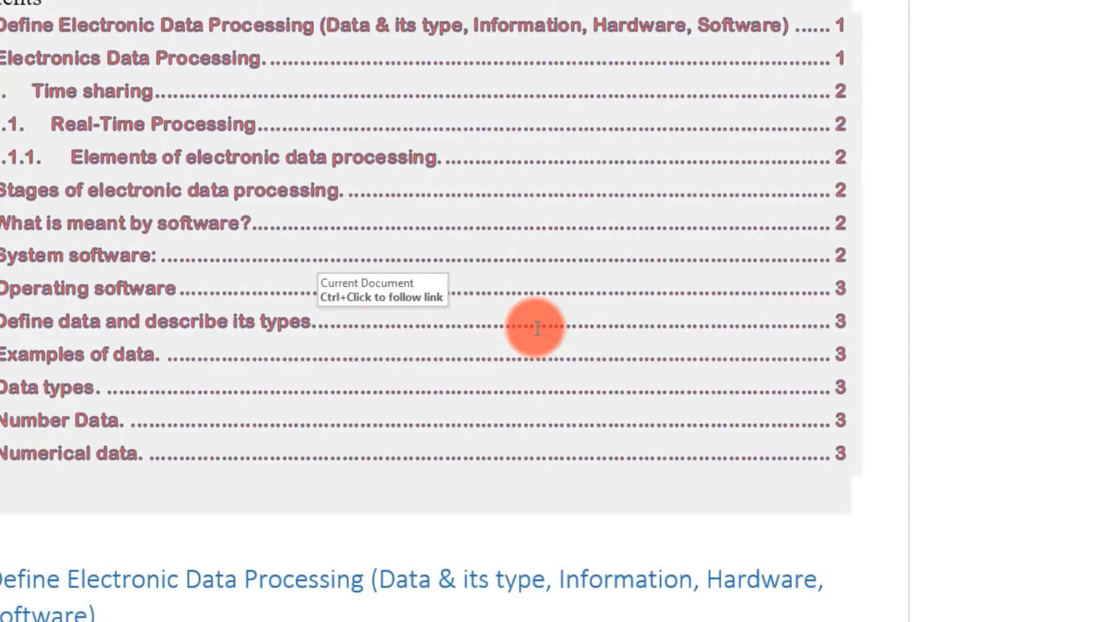
left_click(59, 288)
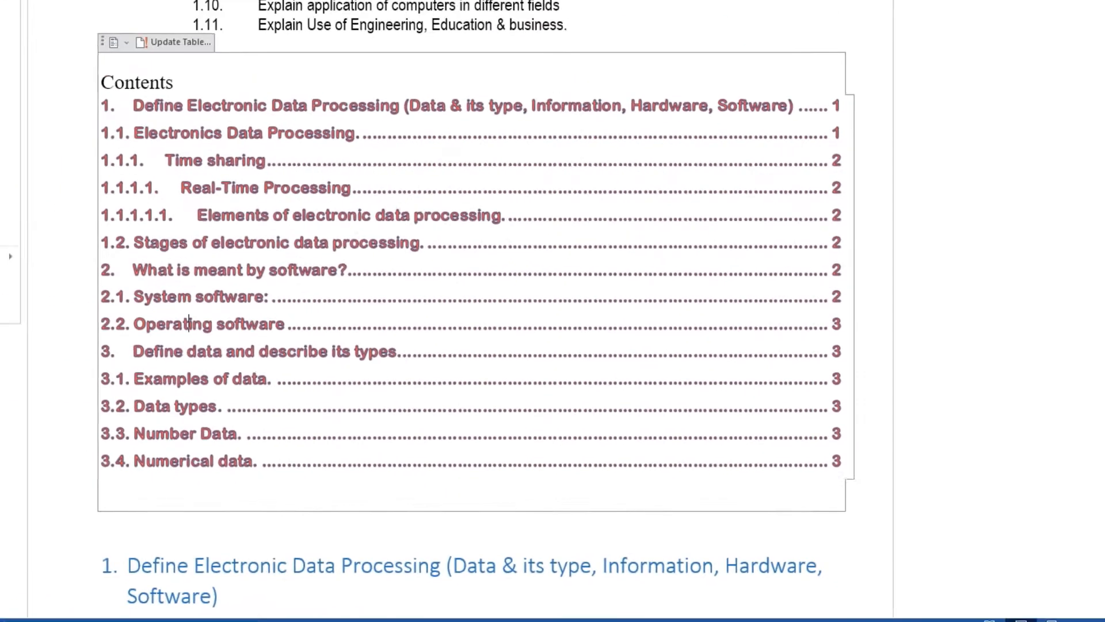
left_click(432, 330)
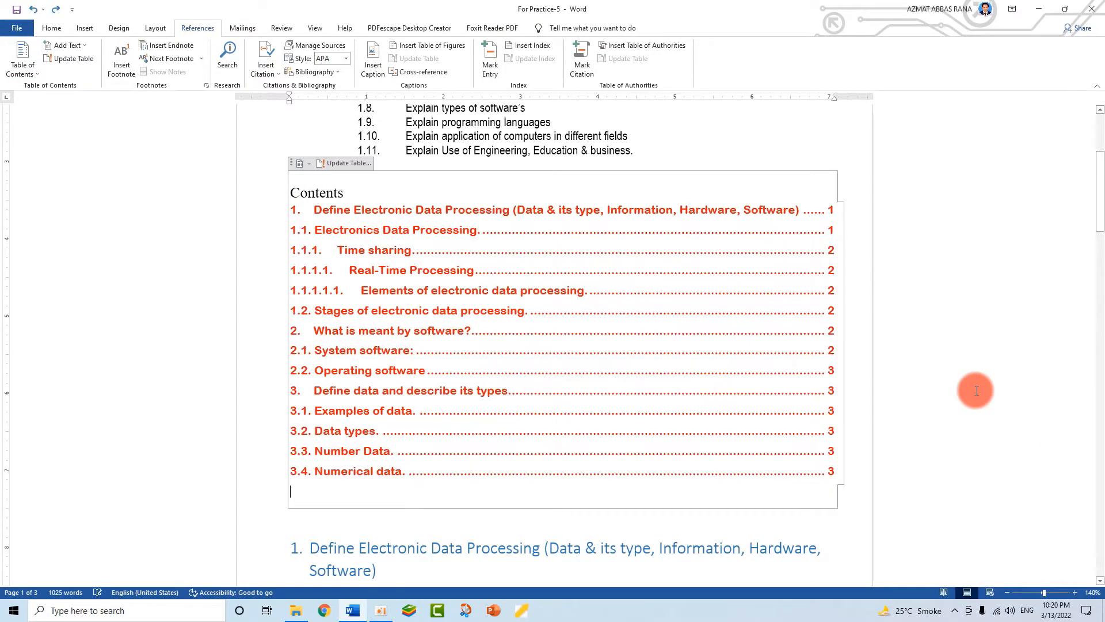
- Recolour the whole table of contents black and reopen the Custom Table of Contents dialog
left_click_drag(842, 471, 262, 181)
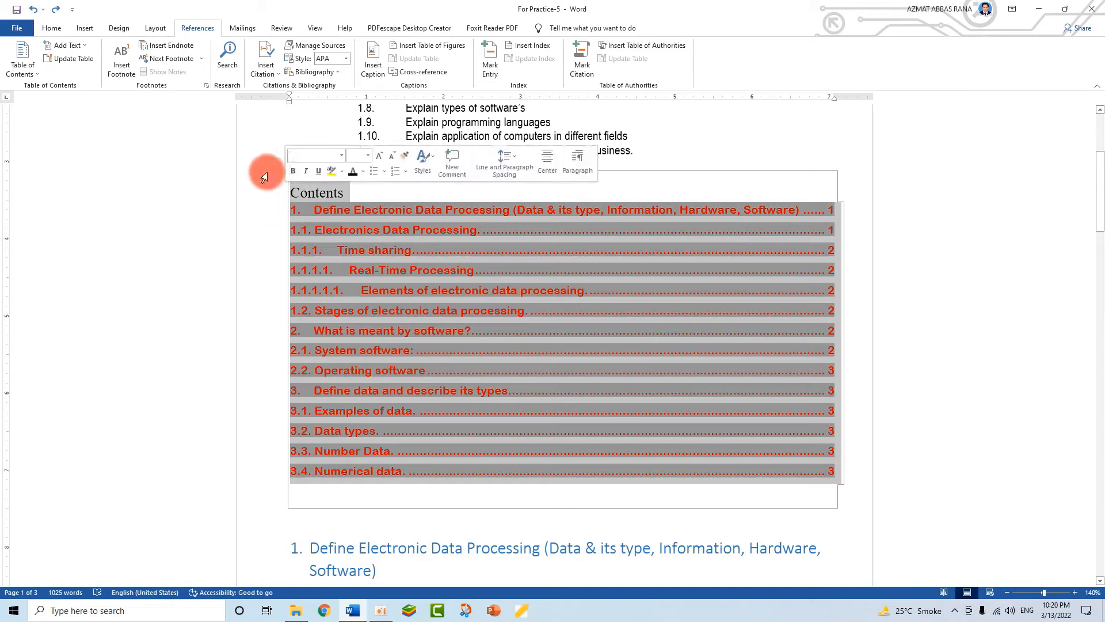
left_click(53, 28)
left_click(249, 68)
left_click(444, 314)
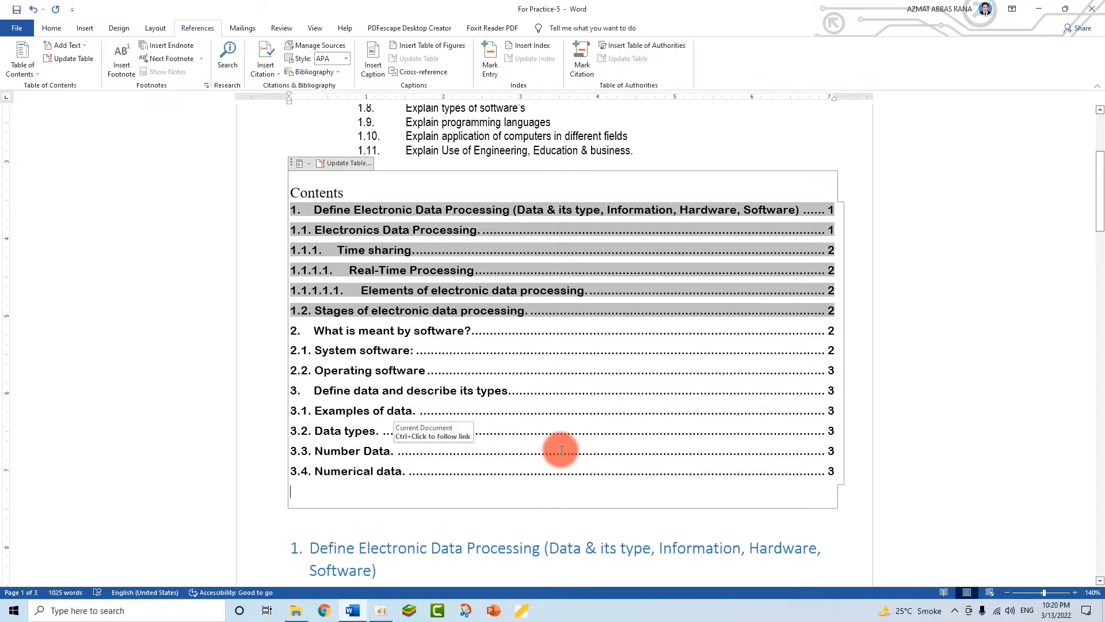
left_click(28, 74)
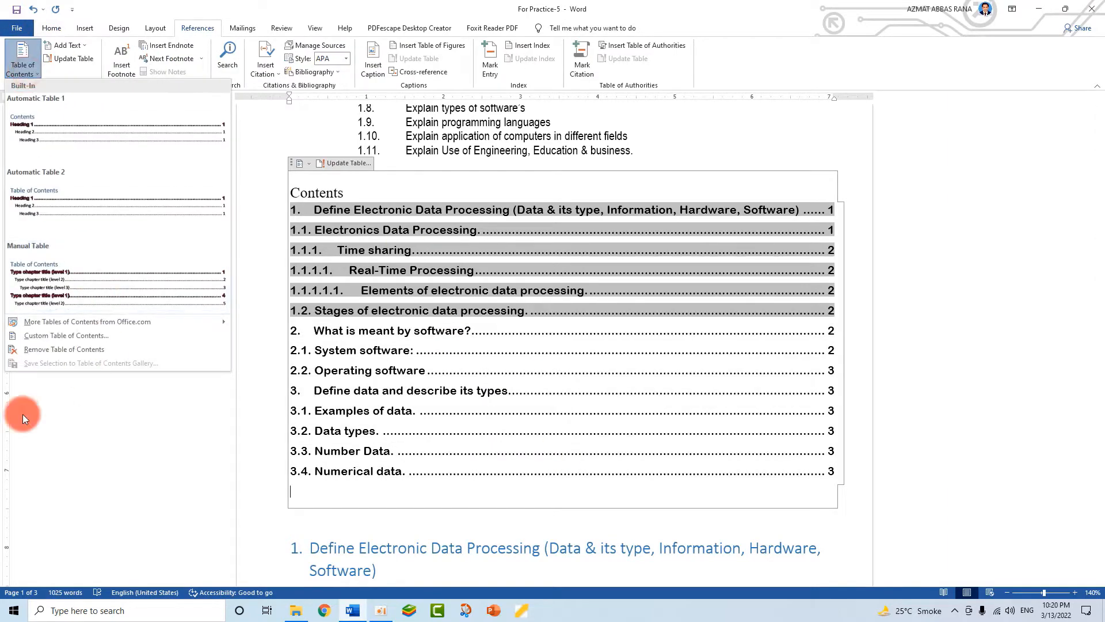
left_click(35, 328)
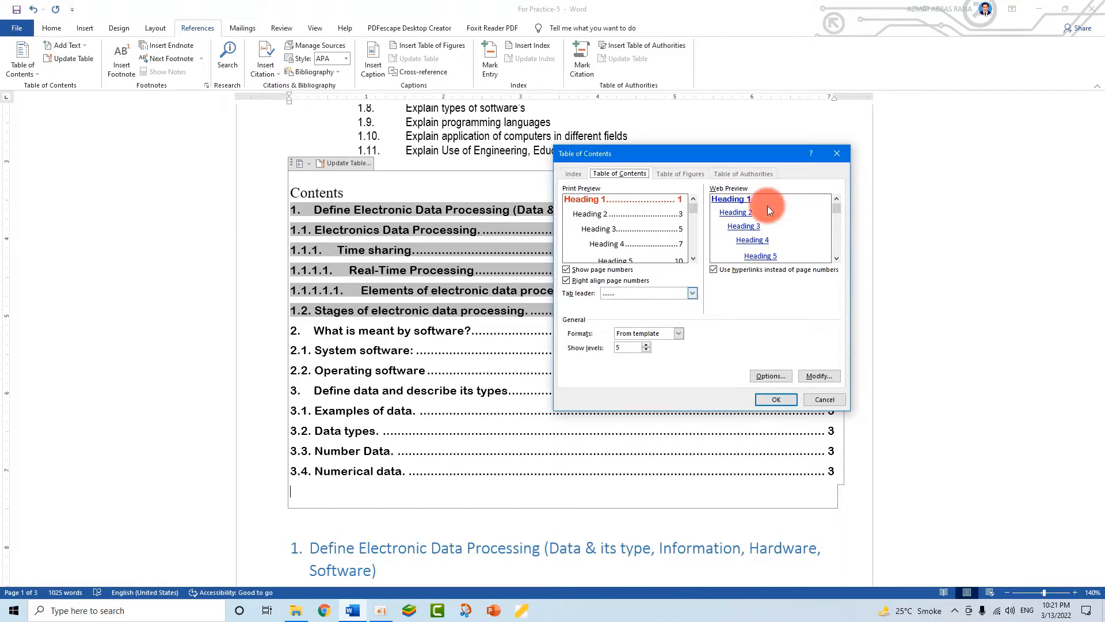
- Check the Table of Contents Options unchanged, then try Show levels from 5 down to 2 and back to 3
left_click(772, 377)
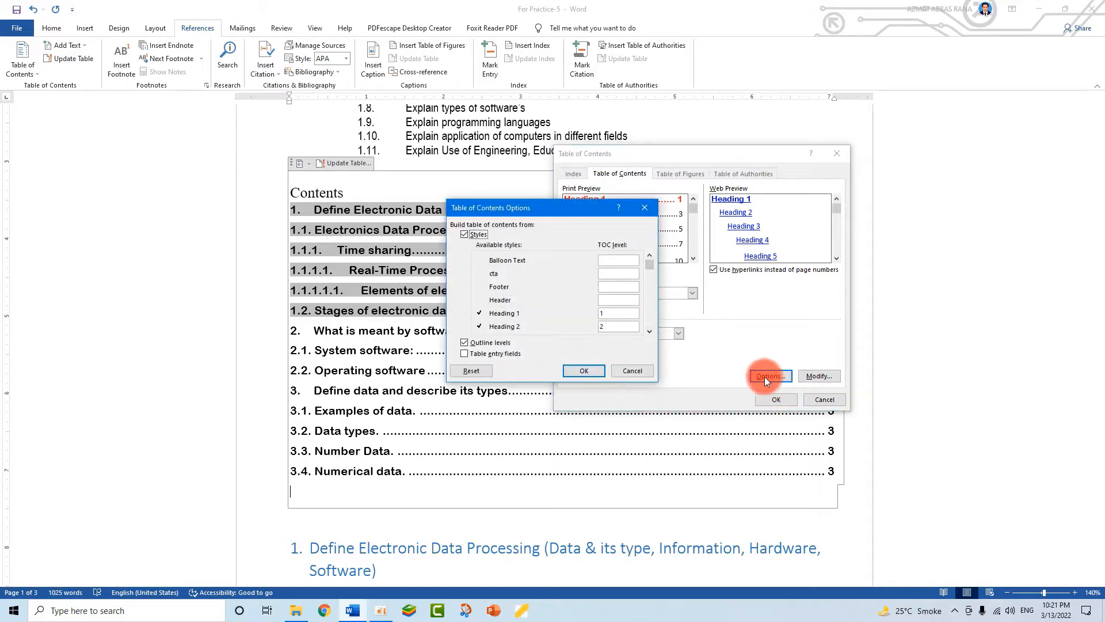
left_click_drag(557, 202, 462, 206)
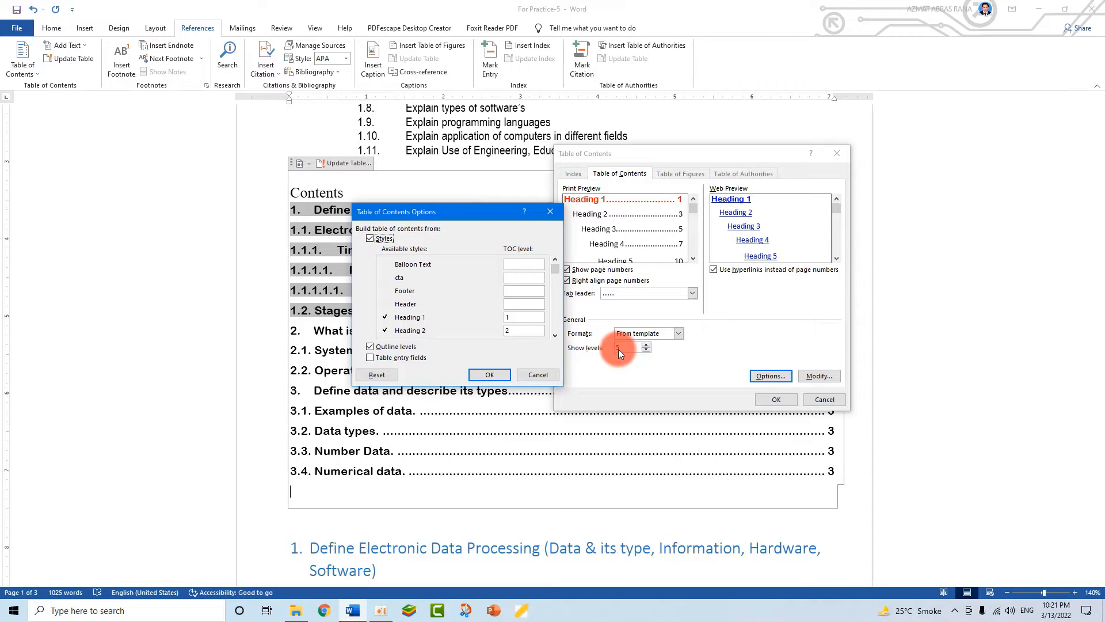
left_click(555, 335)
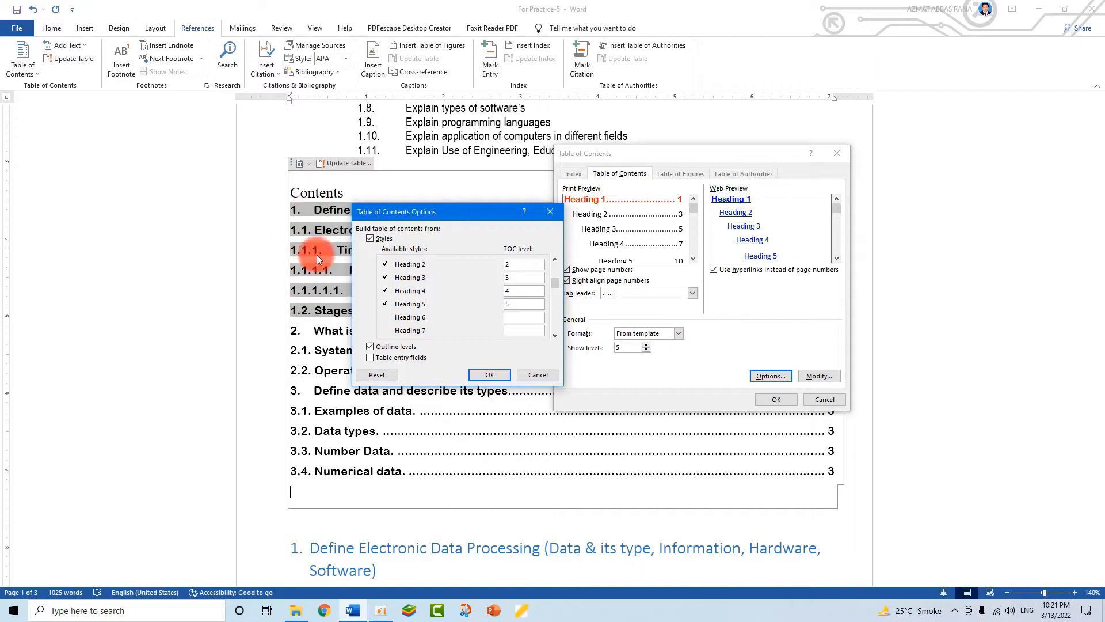
left_click(537, 375)
left_click(647, 349)
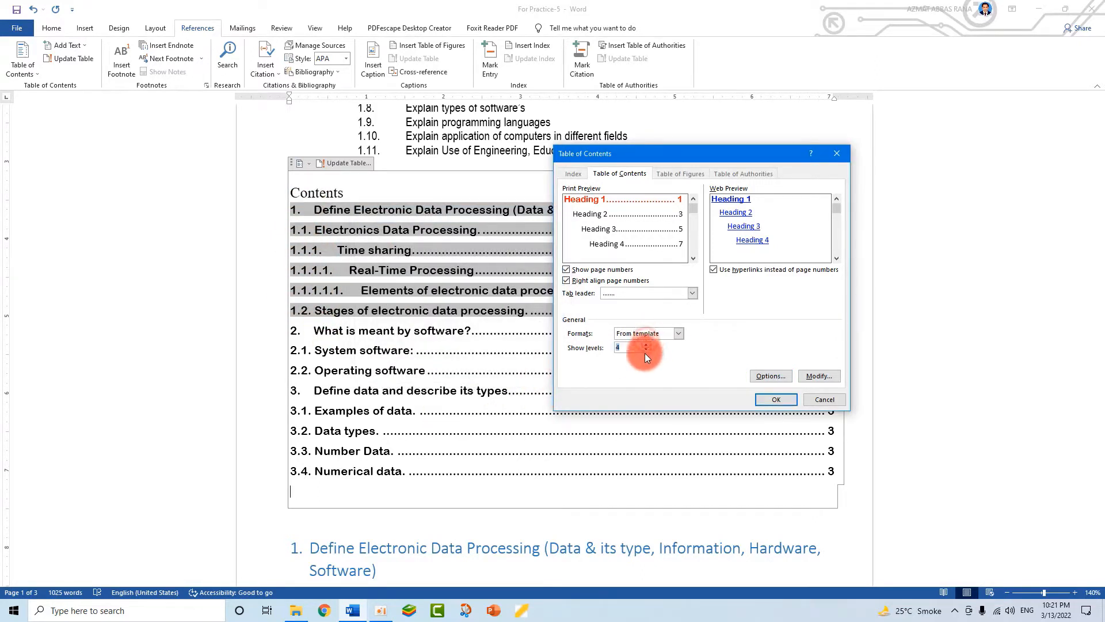
left_click(646, 350)
left_click(646, 350)
left_click(645, 344)
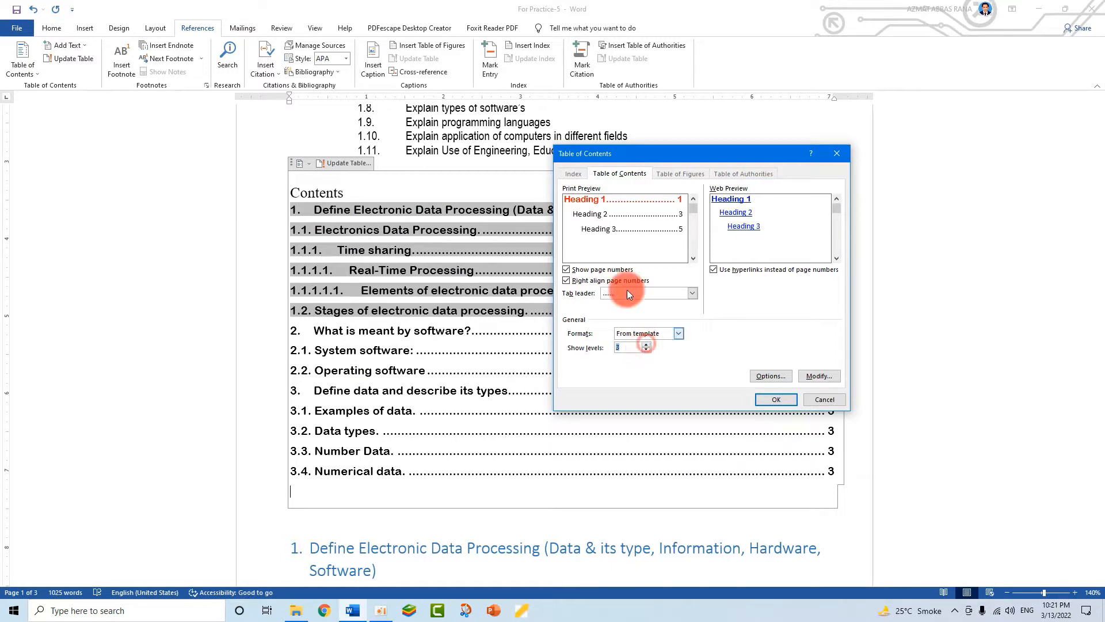
- Reset the TOC style levels to defaults and close the Table of Contents dialog unapplied
left_click(779, 375)
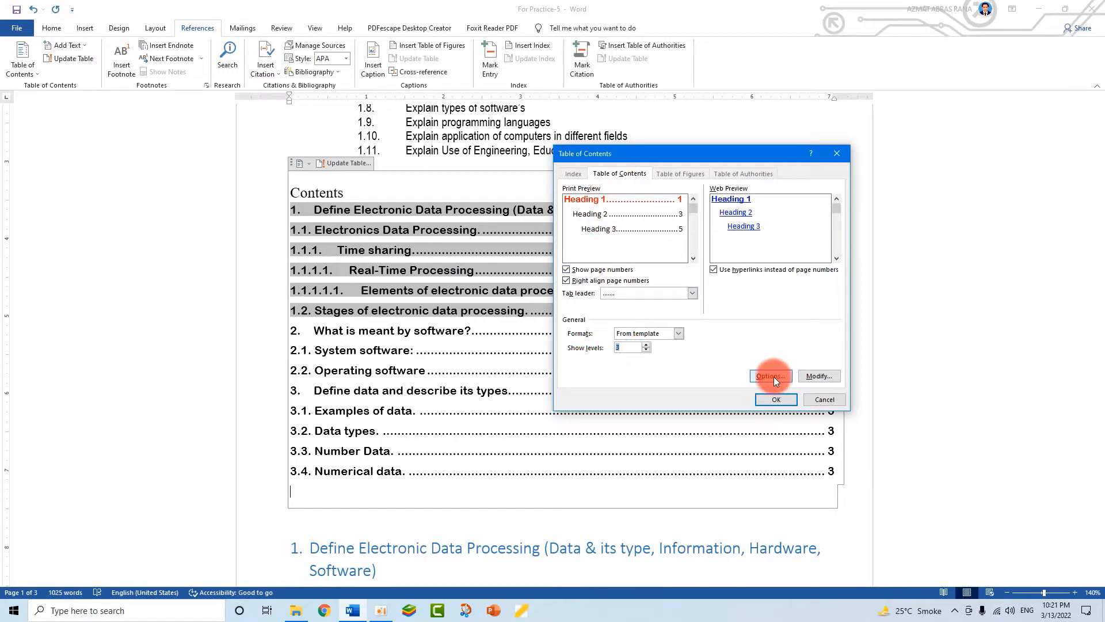
left_click(555, 335)
left_click(556, 334)
left_click(555, 335)
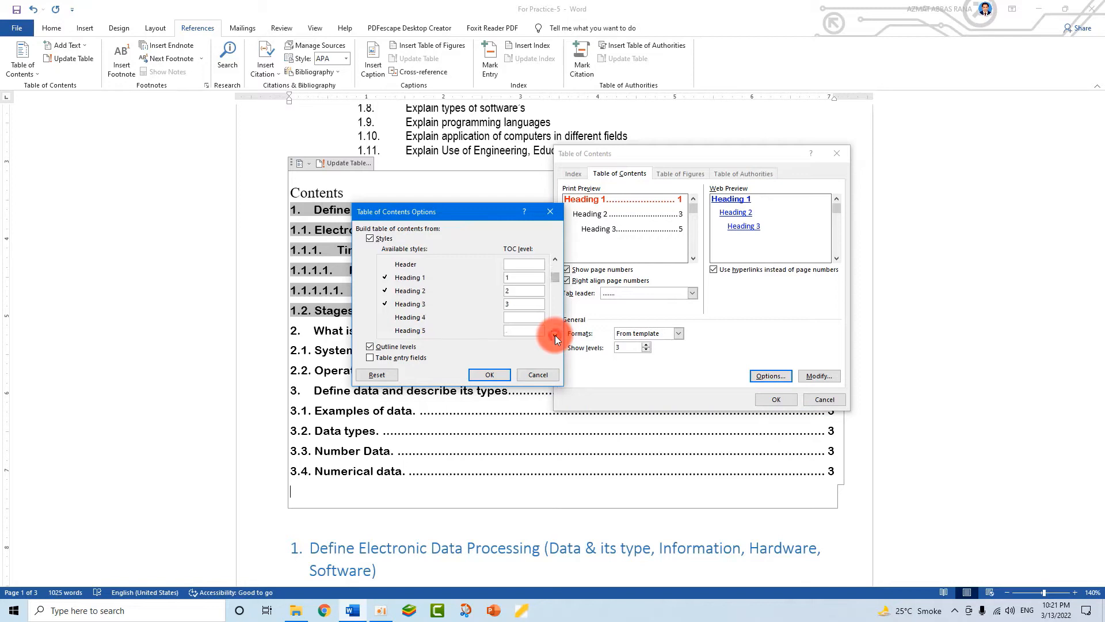
left_click(509, 290)
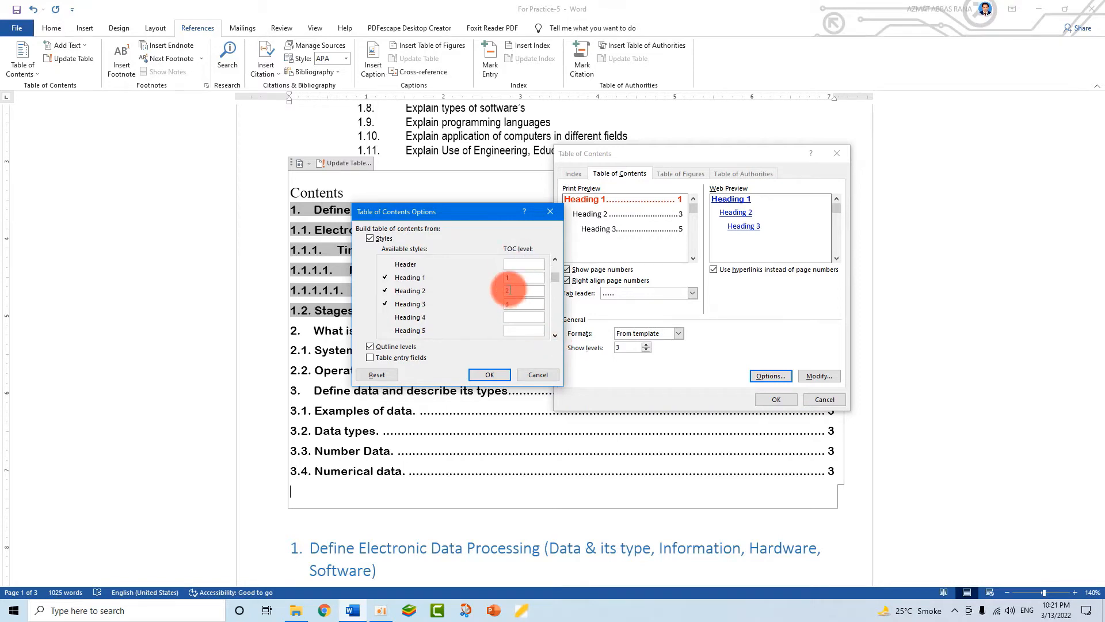
left_click(377, 374)
left_click(556, 335)
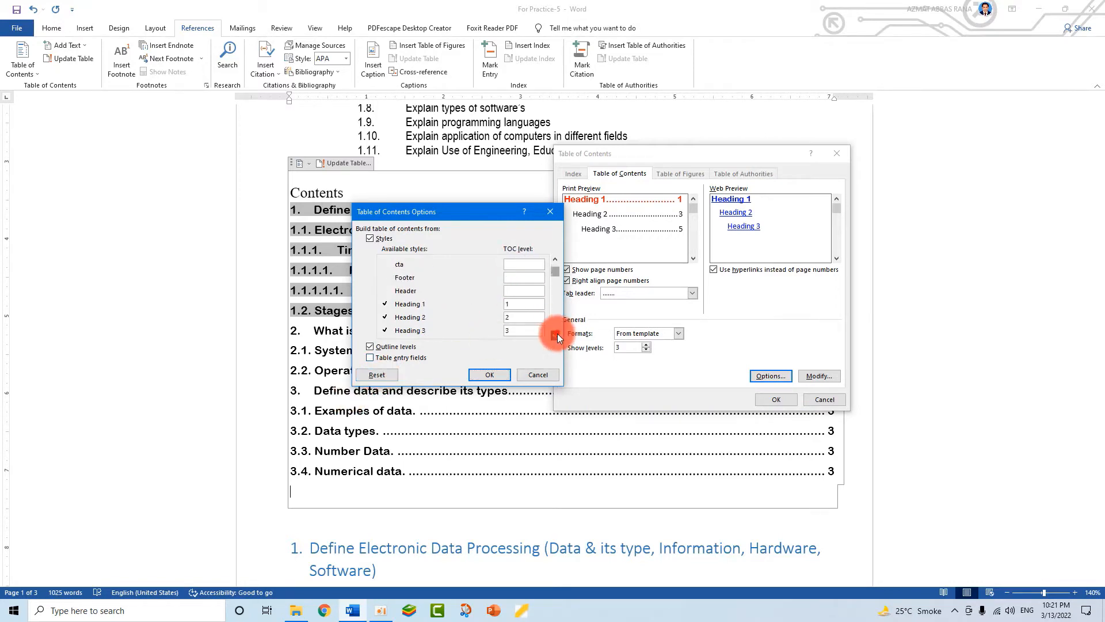
left_click(555, 335)
left_click(555, 335)
left_click(556, 335)
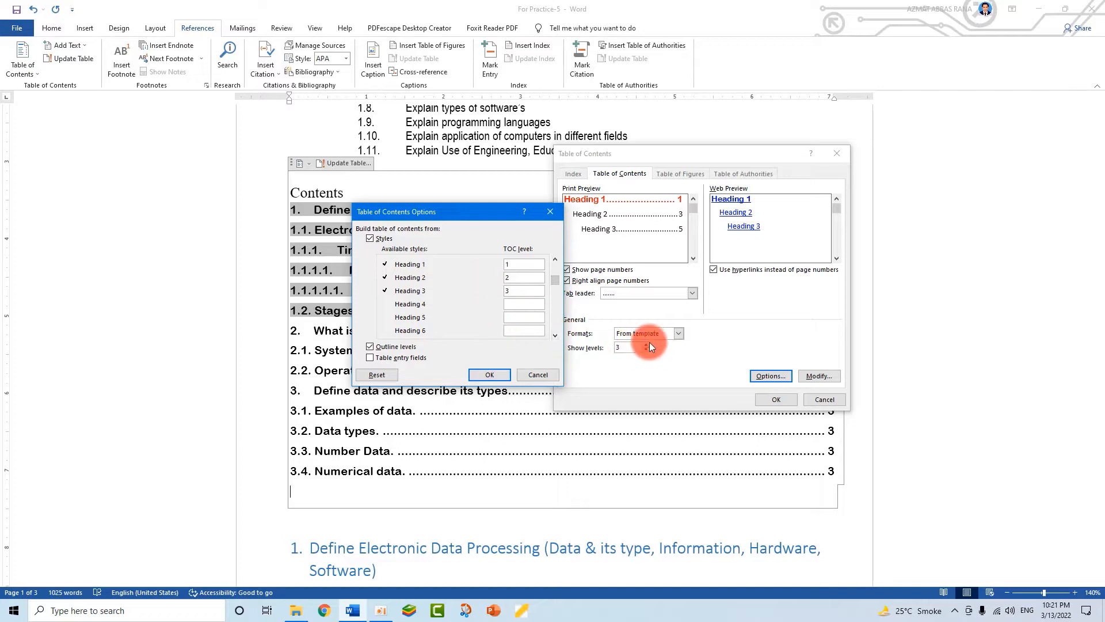
left_click(538, 377)
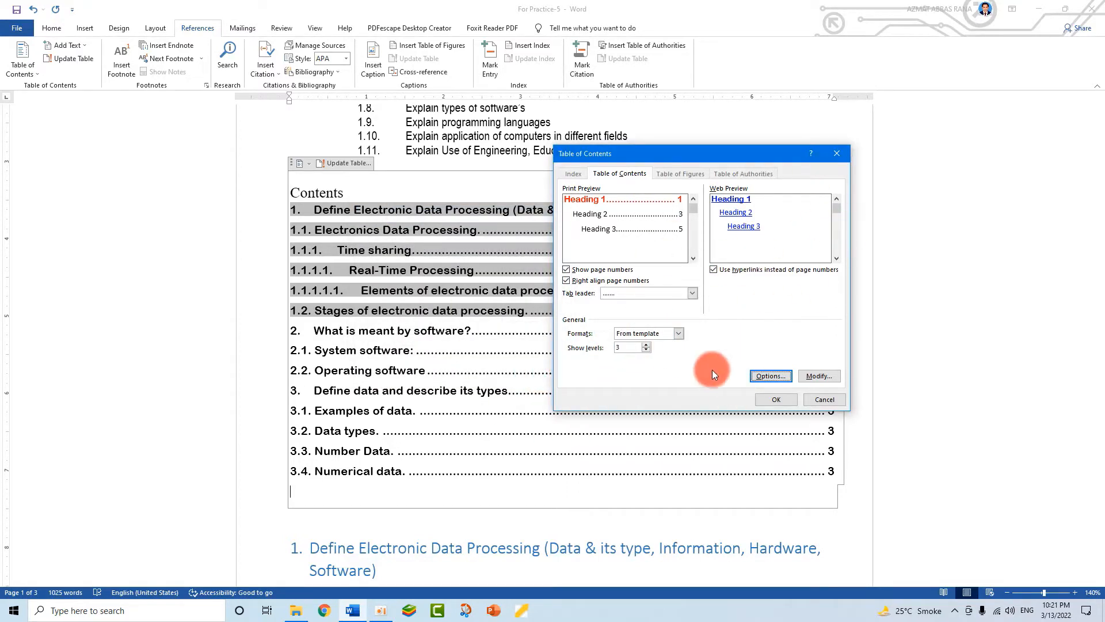
left_click(849, 160)
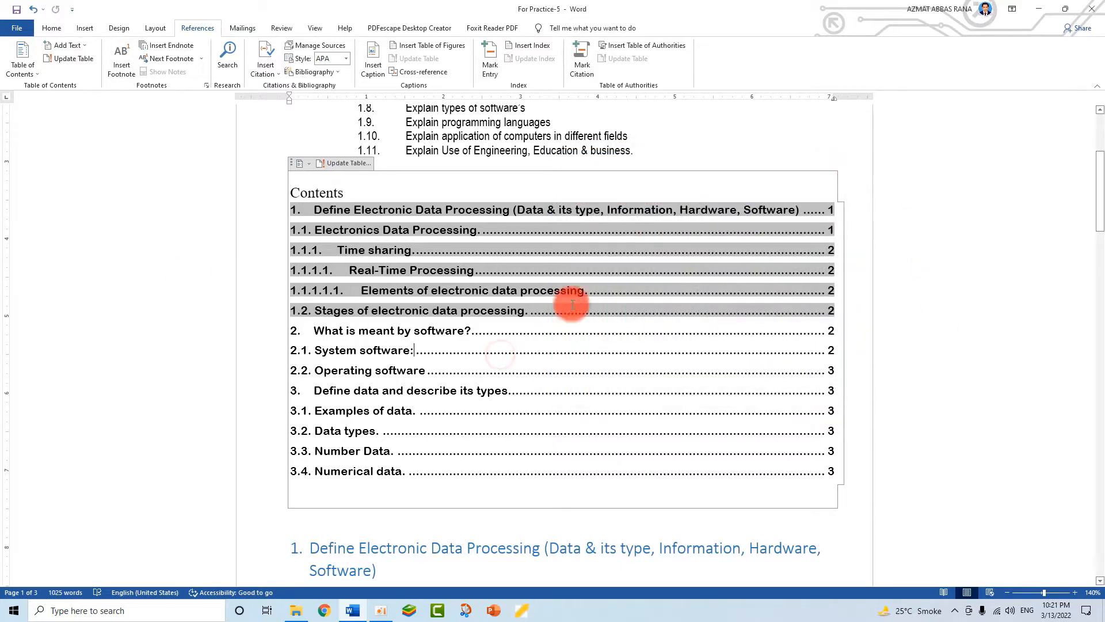
scroll(438, 414, "down", 3)
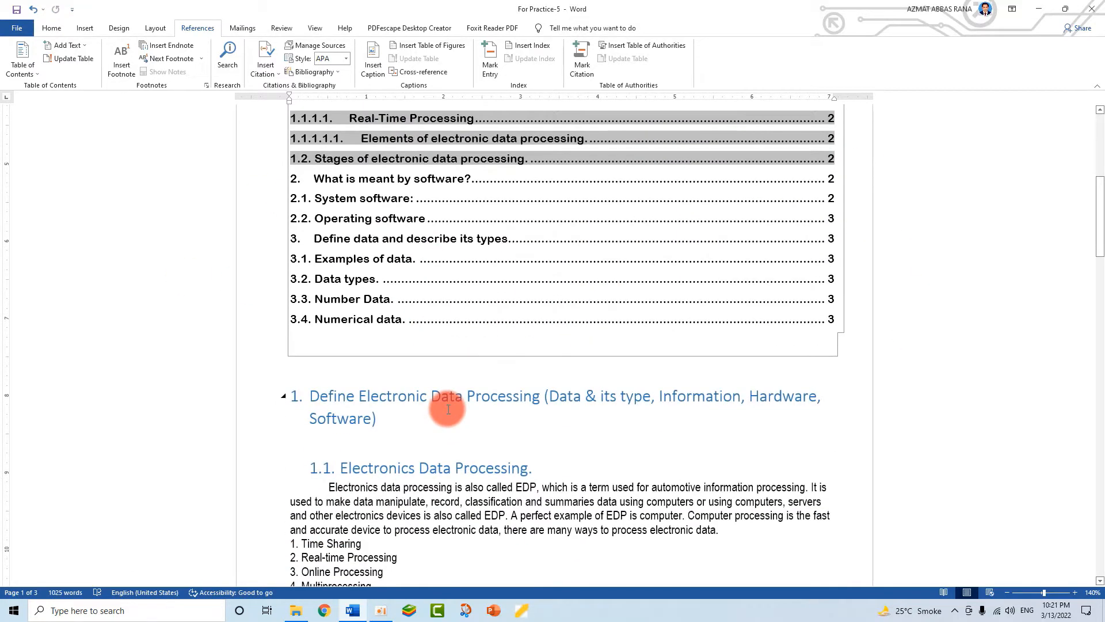
scroll(737, 419, "up", 2)
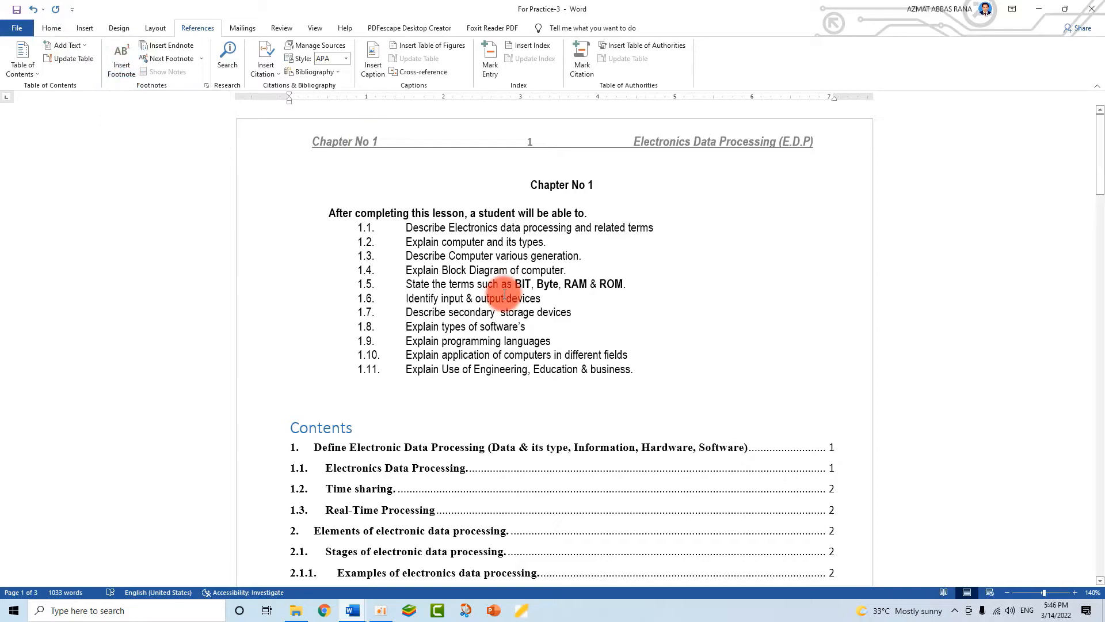
- Review the contents entries 1 through 4.1.3 with page numbers, ending at the Chapter No 1 objectives
scroll(542, 236, "down", 3)
scroll(514, 289, "down", 15)
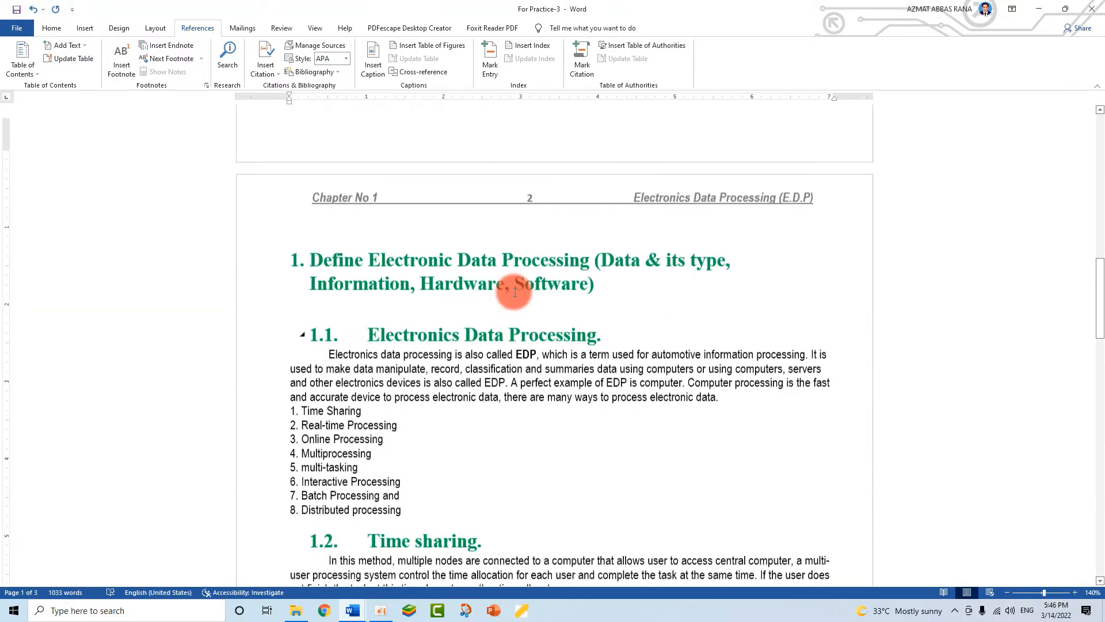
scroll(516, 293, "down", 8)
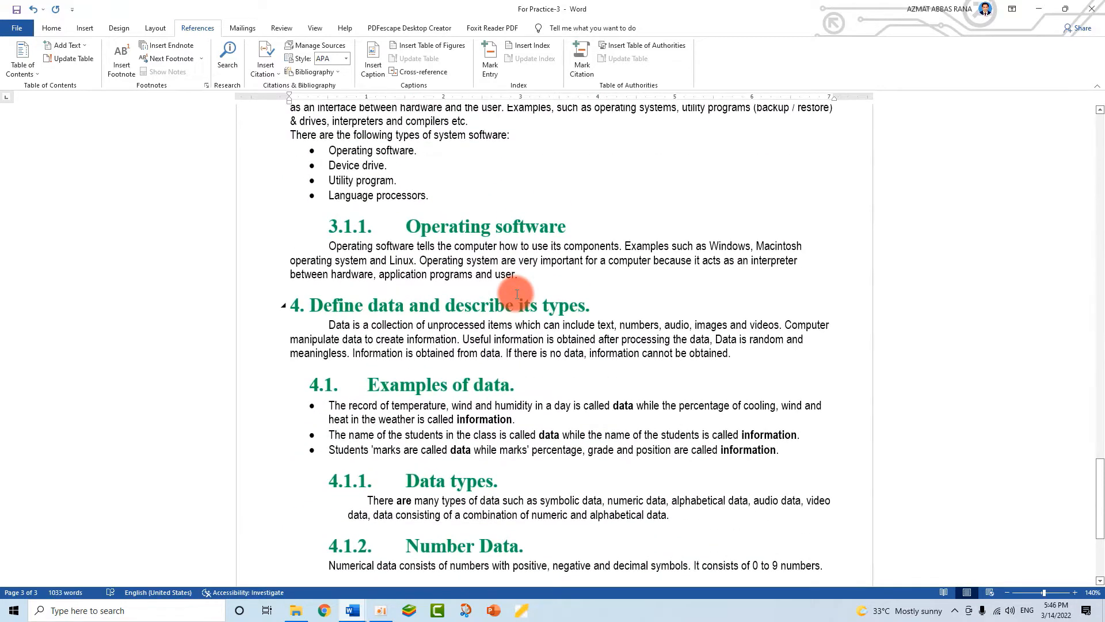
scroll(516, 293, "down", 3)
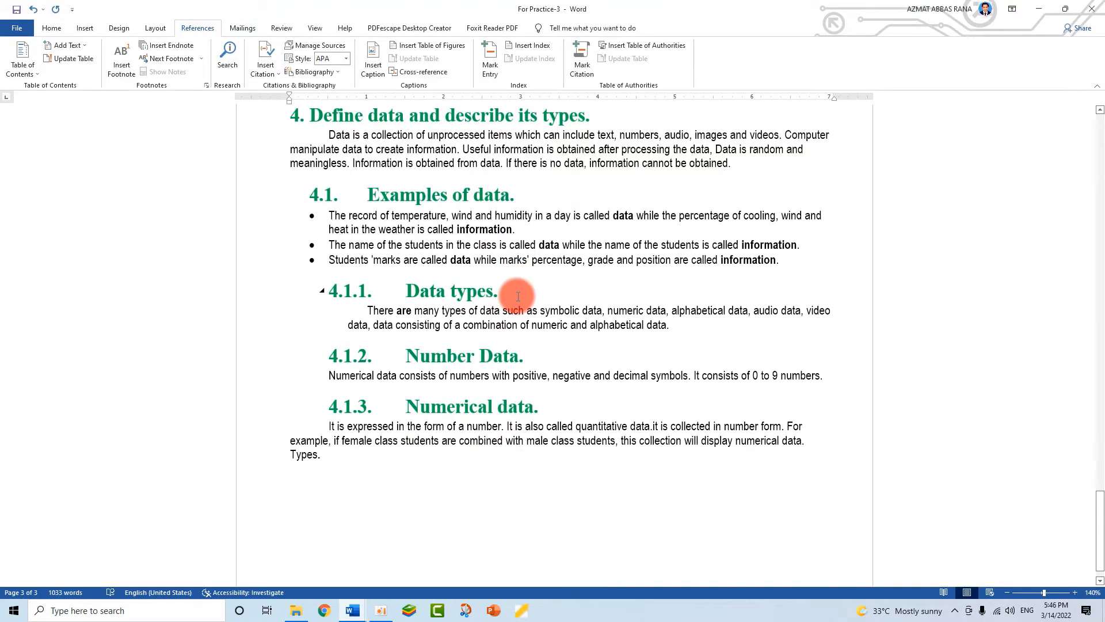
scroll(518, 296, "up", 12)
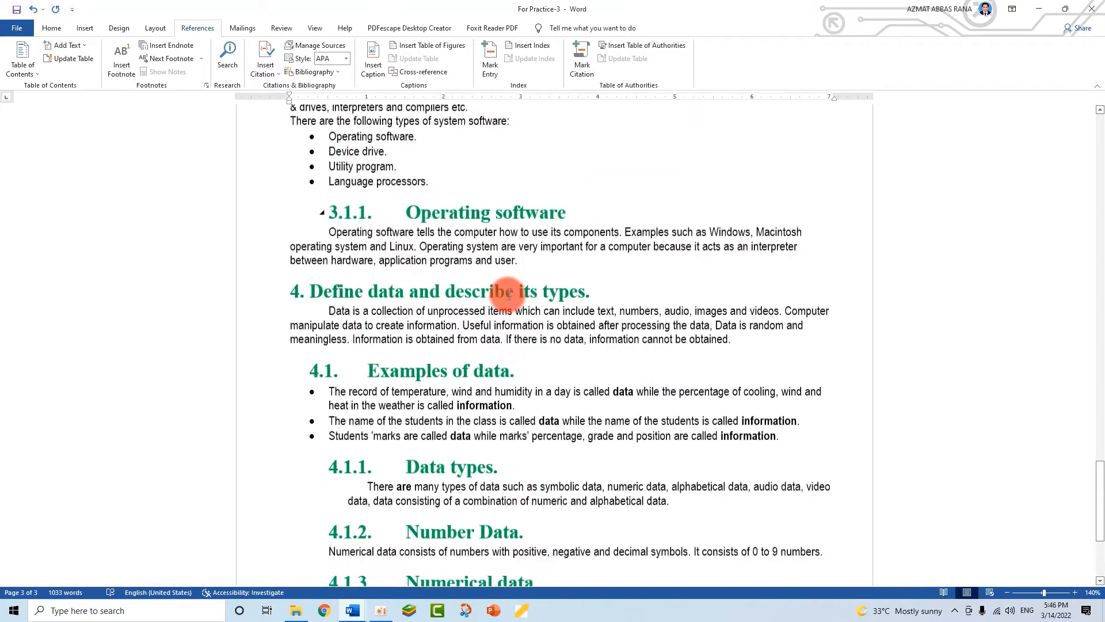
scroll(555, 242, "up", 15)
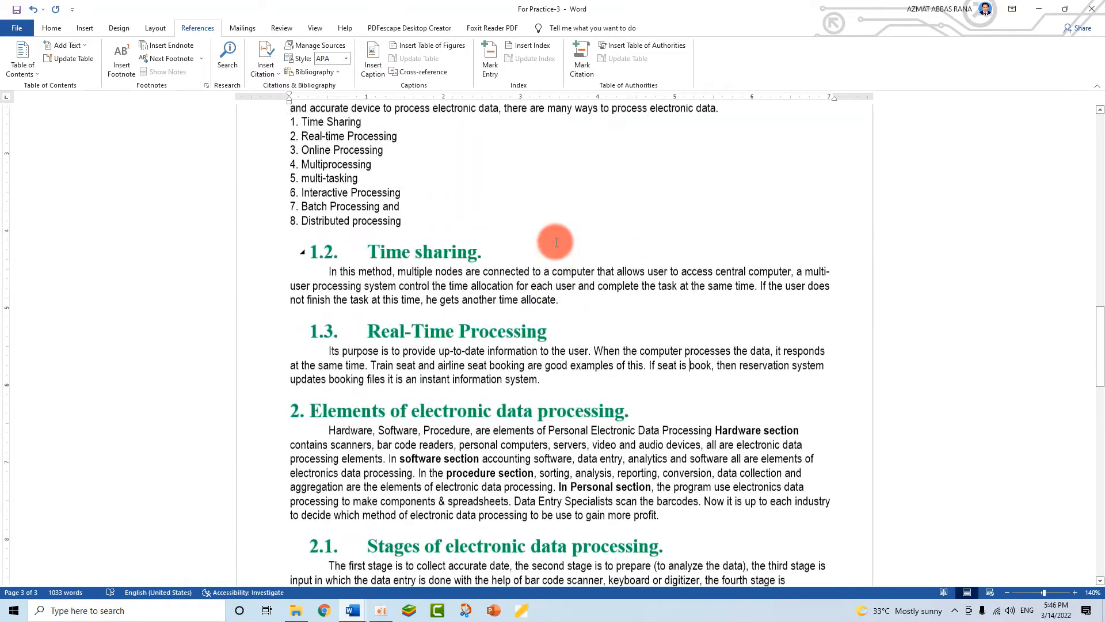
scroll(556, 242, "up", 10)
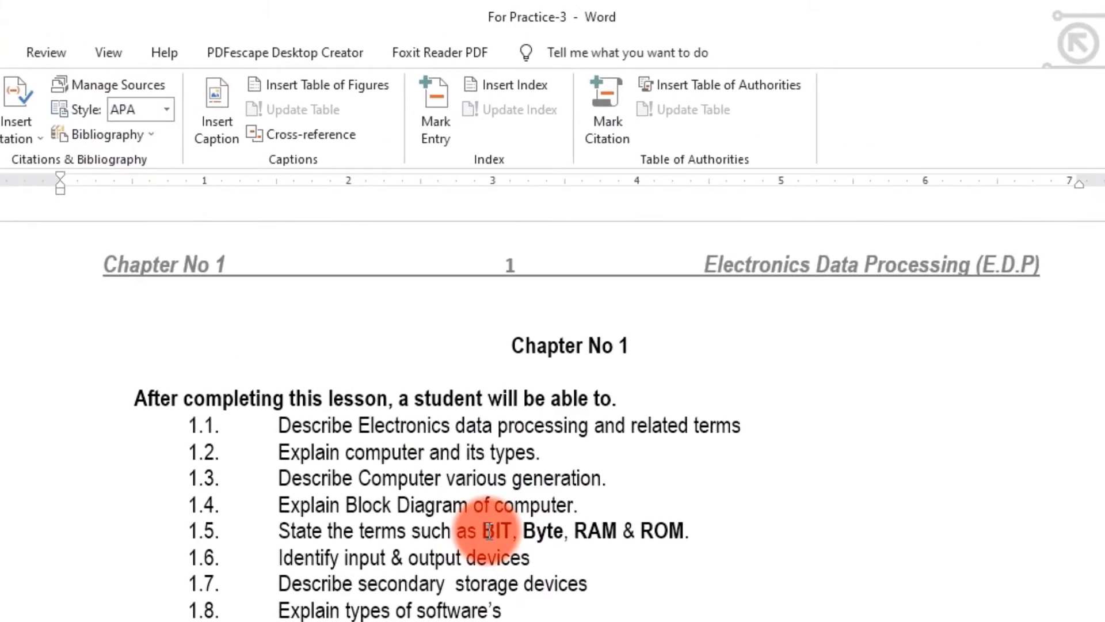
scroll(489, 530, "down", 20)
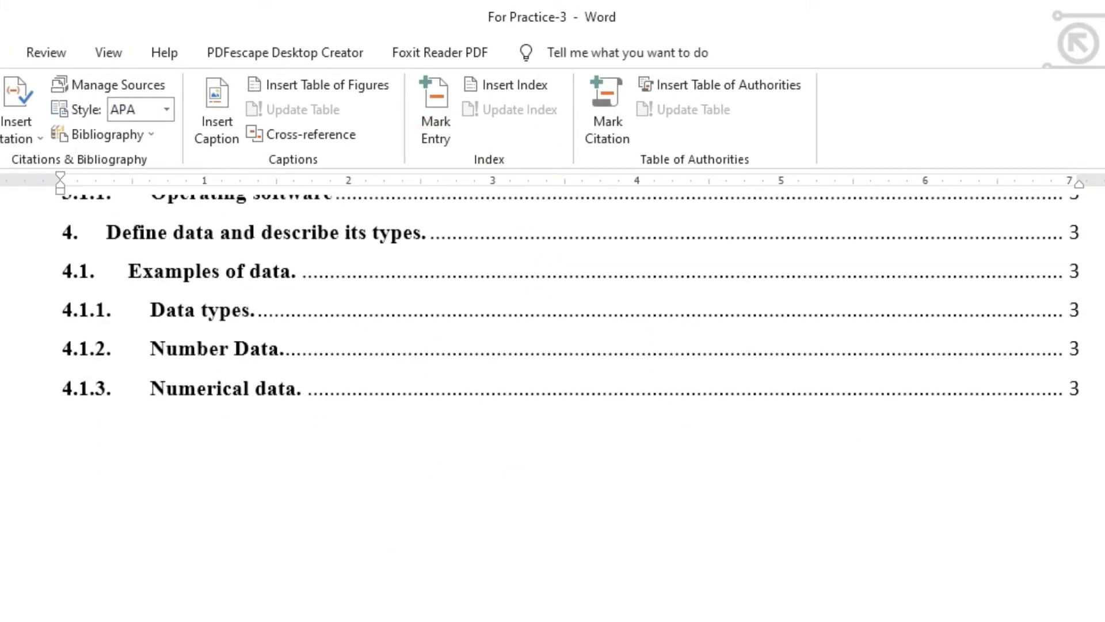
scroll(555, 379, "down", 10)
scroll(556, 380, "up", 10)
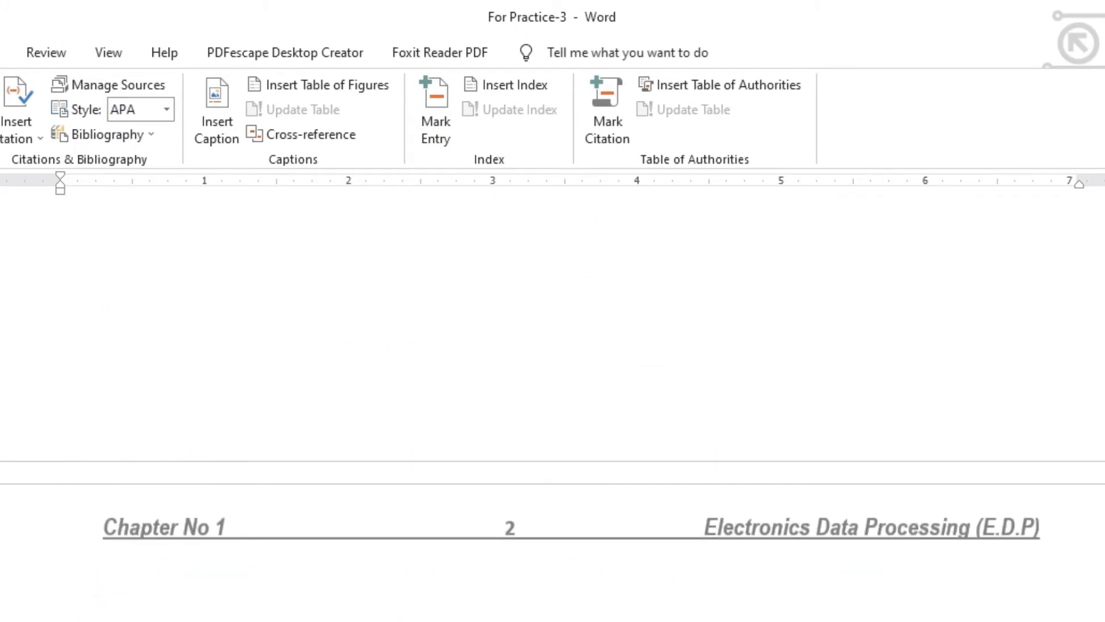
scroll(438, 387, "up", 15)
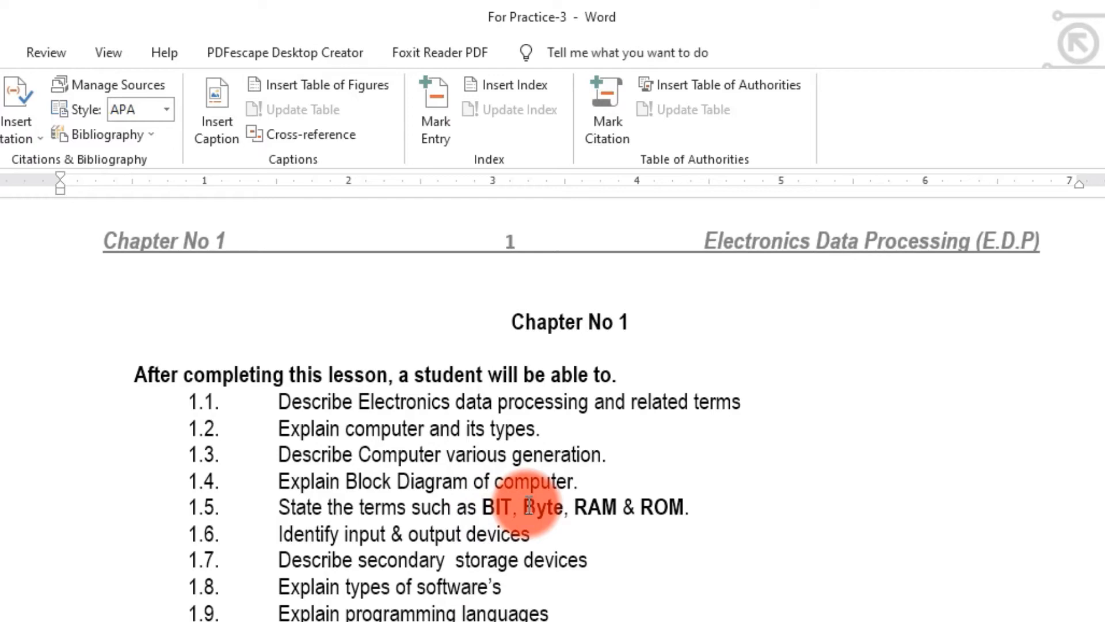
scroll(656, 564, "down", 3)
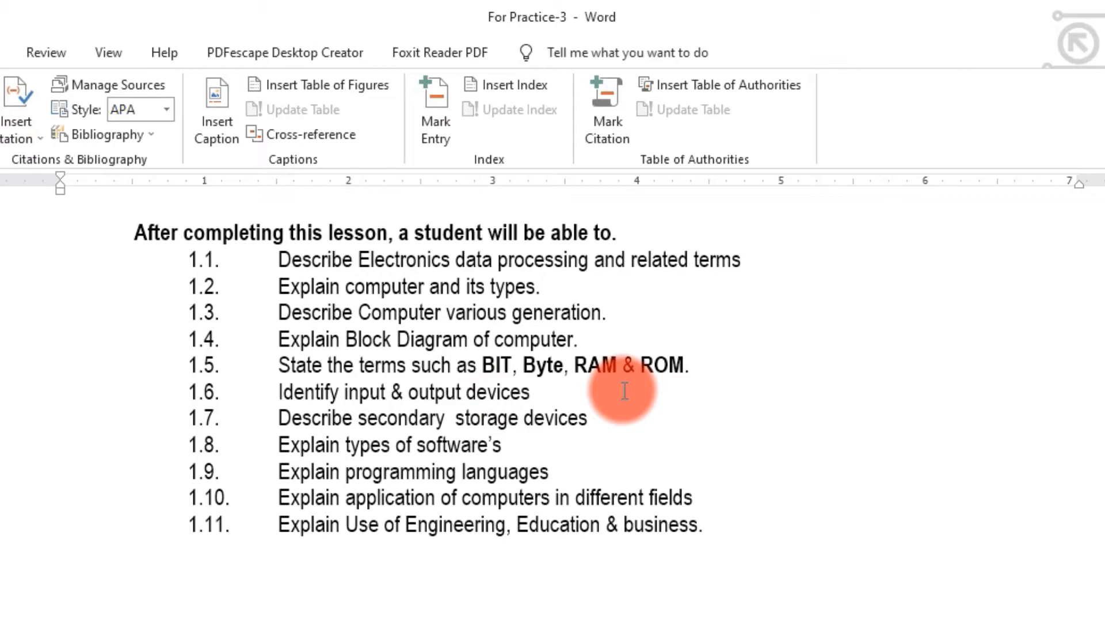
scroll(633, 414, "down", 15)
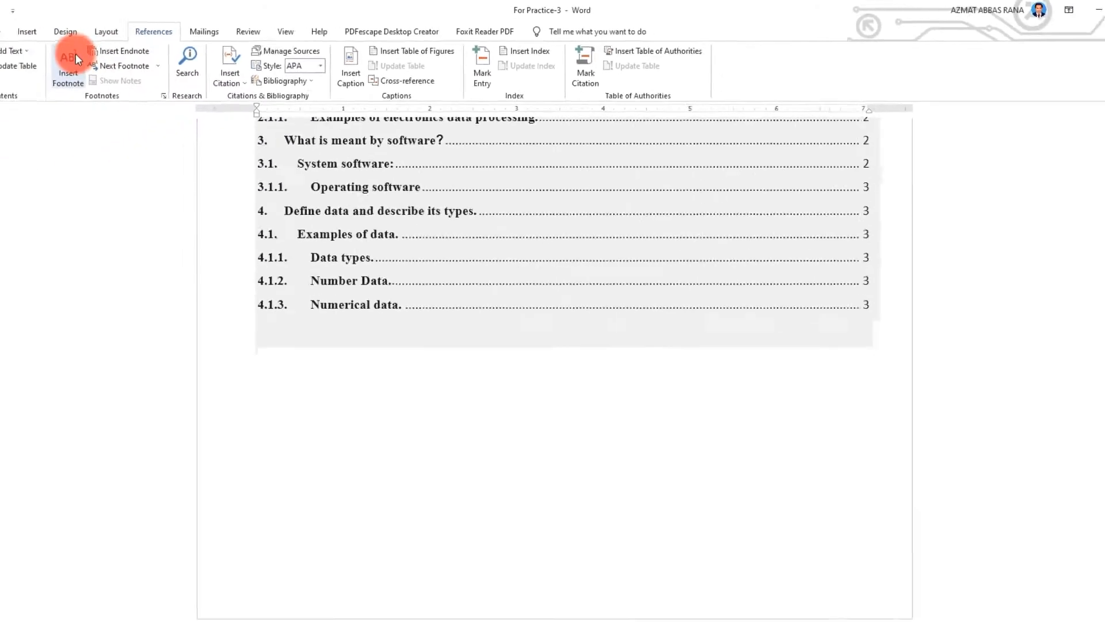
scroll(368, 449, "up", 12)
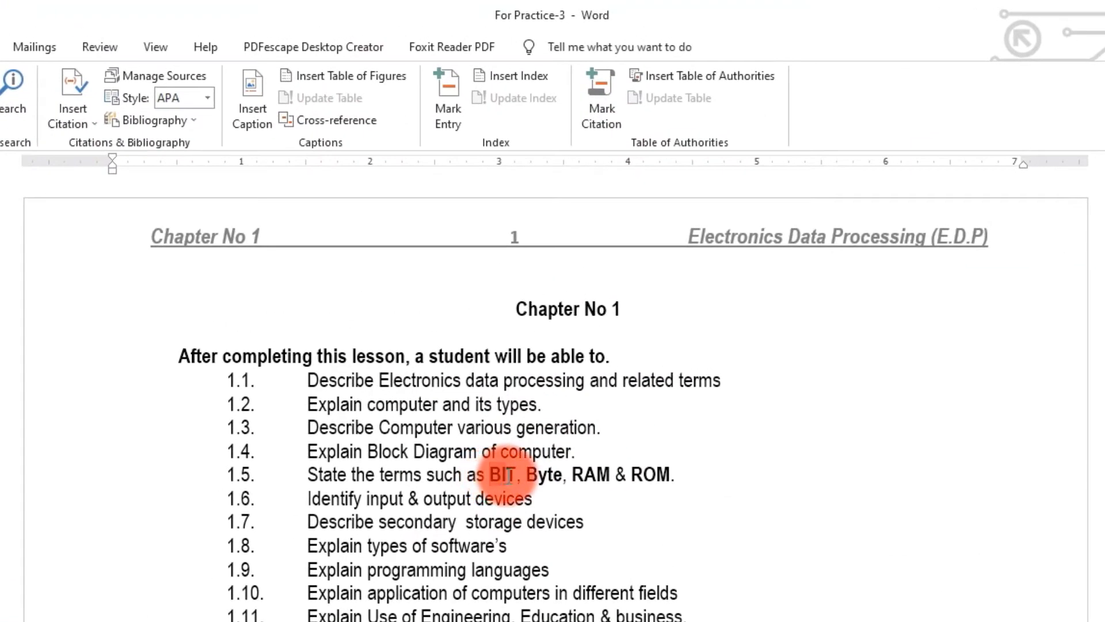
- Add footnote 1 to BIT in objective 1.5 and paste the bit definition into it
double_click(506, 475)
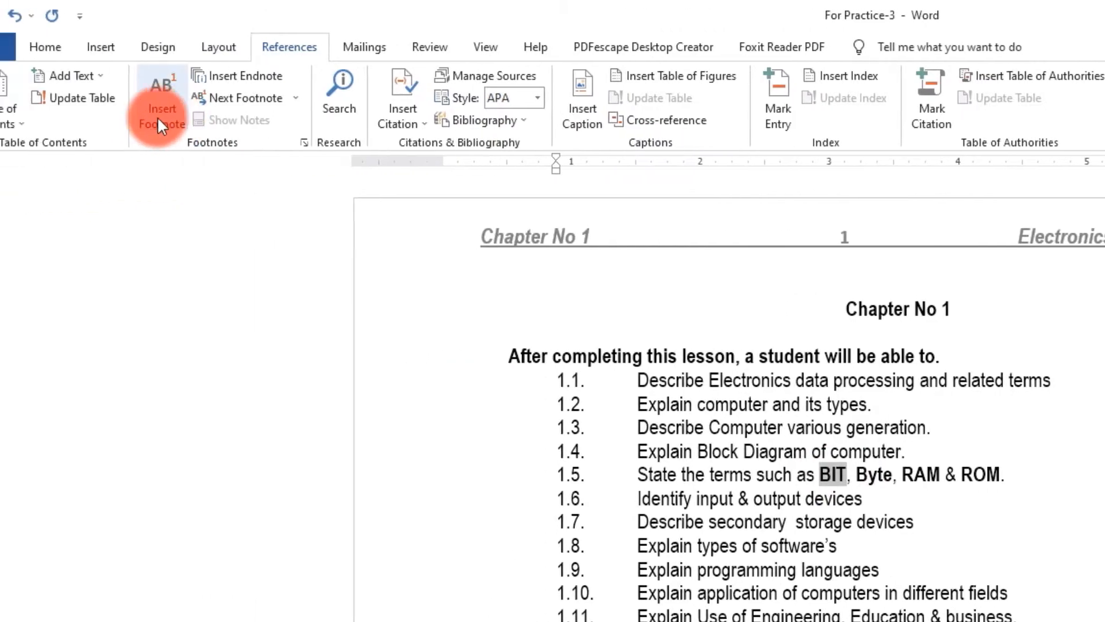
left_click(164, 109)
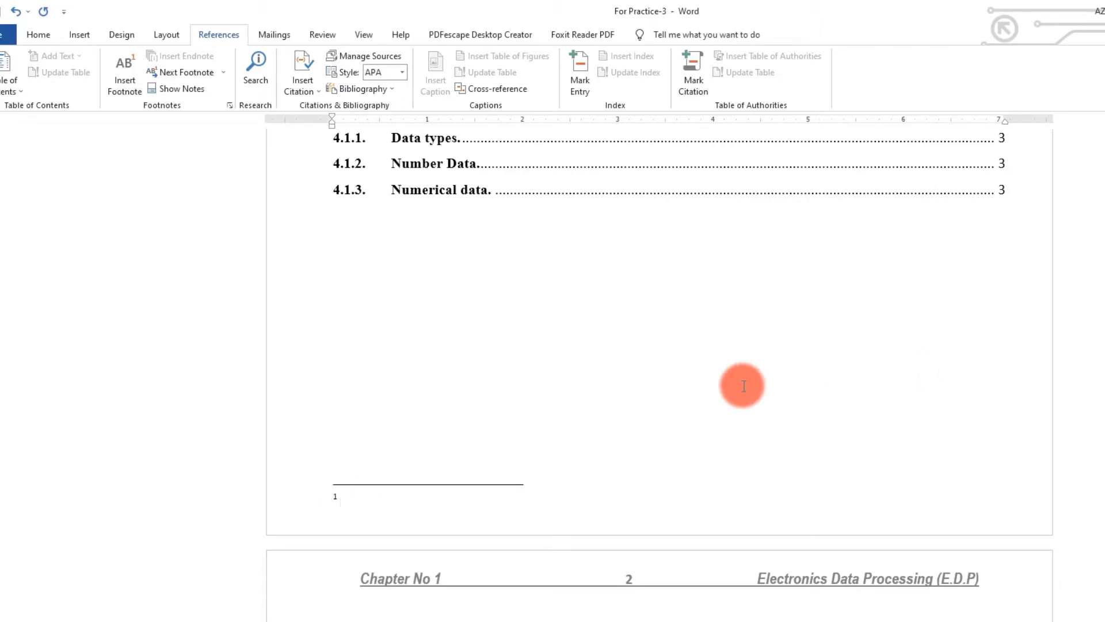
type("A bit (binary digit) is the smallest unit of data in a computer. A bit has a single binary value, either 0 or 1.")
- Switch to the Bit notes document and reselect, then deselect, the bit definition paragraph
key("ctrl")
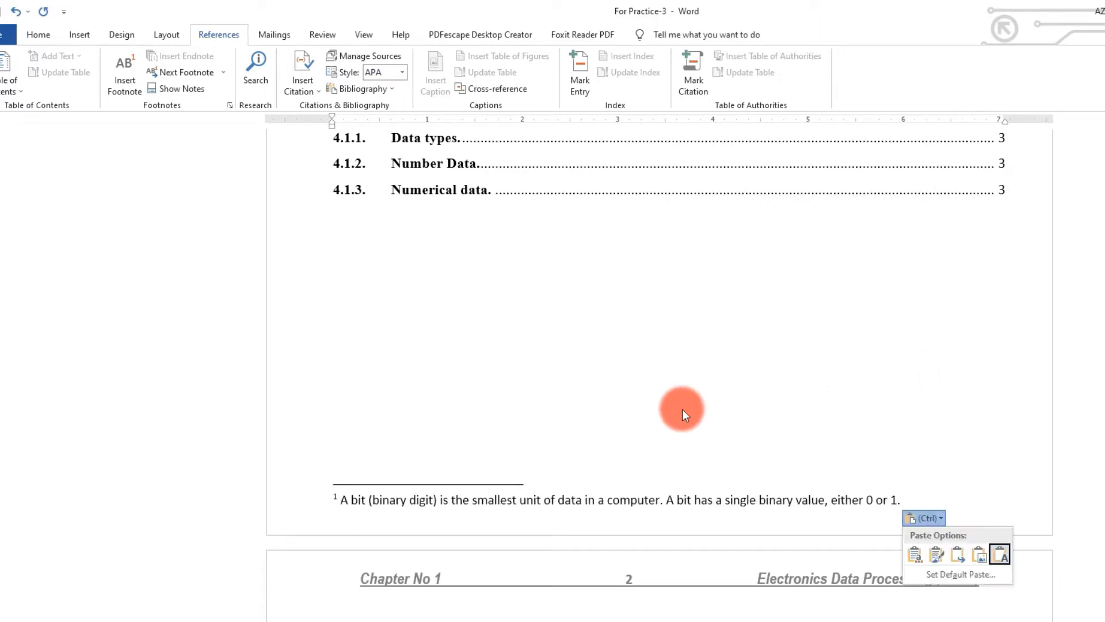
key("alt+Tab")
left_click(439, 238)
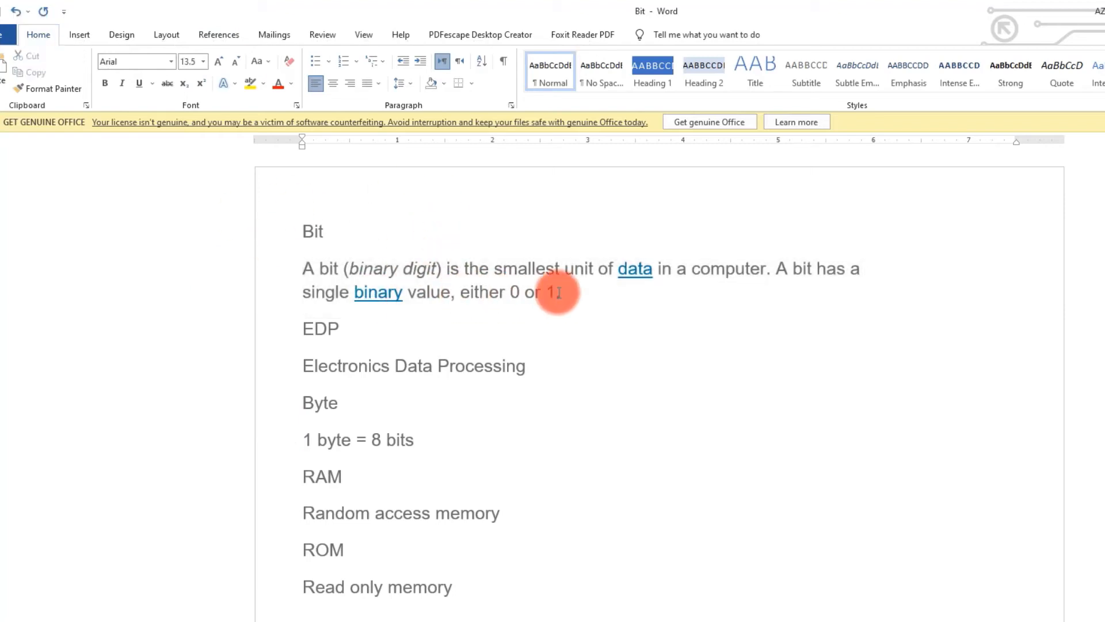
left_click_drag(564, 295, 340, 255)
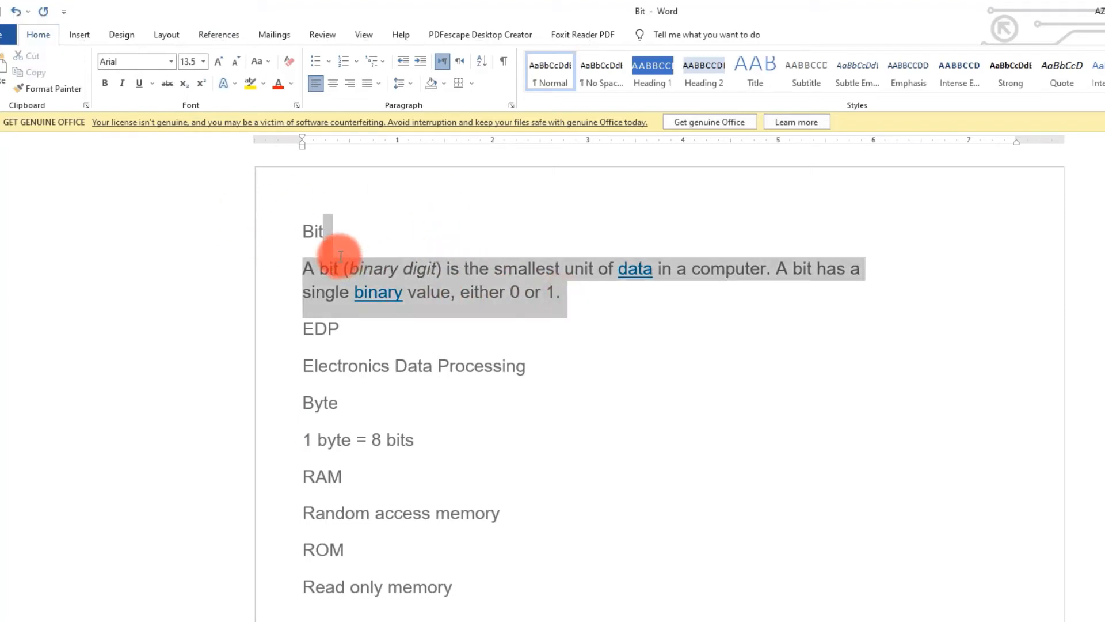
left_click(314, 268)
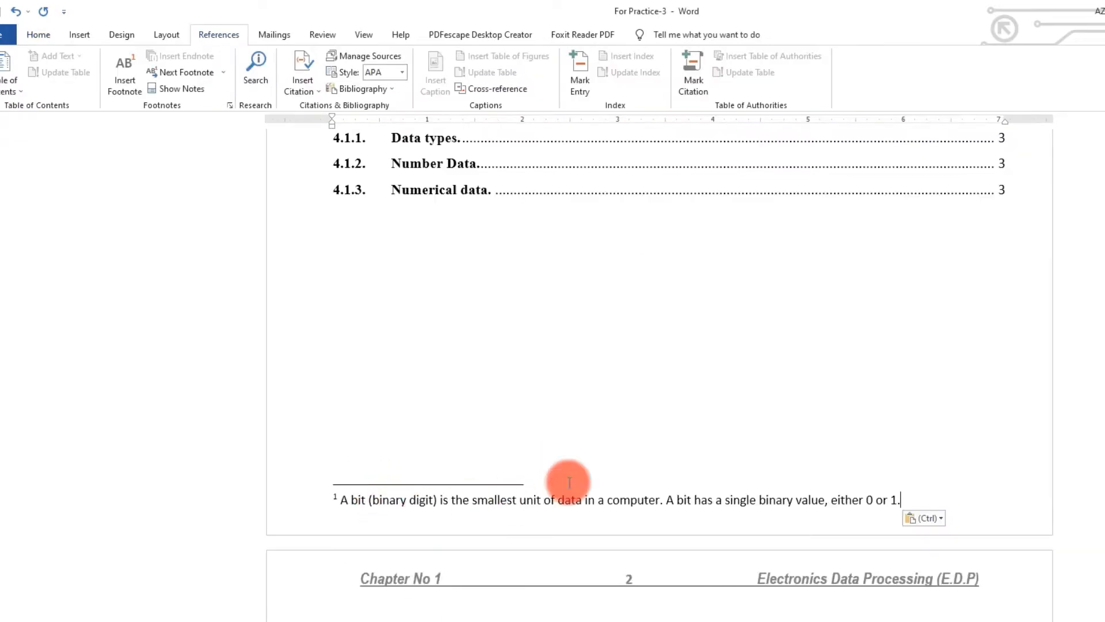
scroll(667, 410, "up", 4)
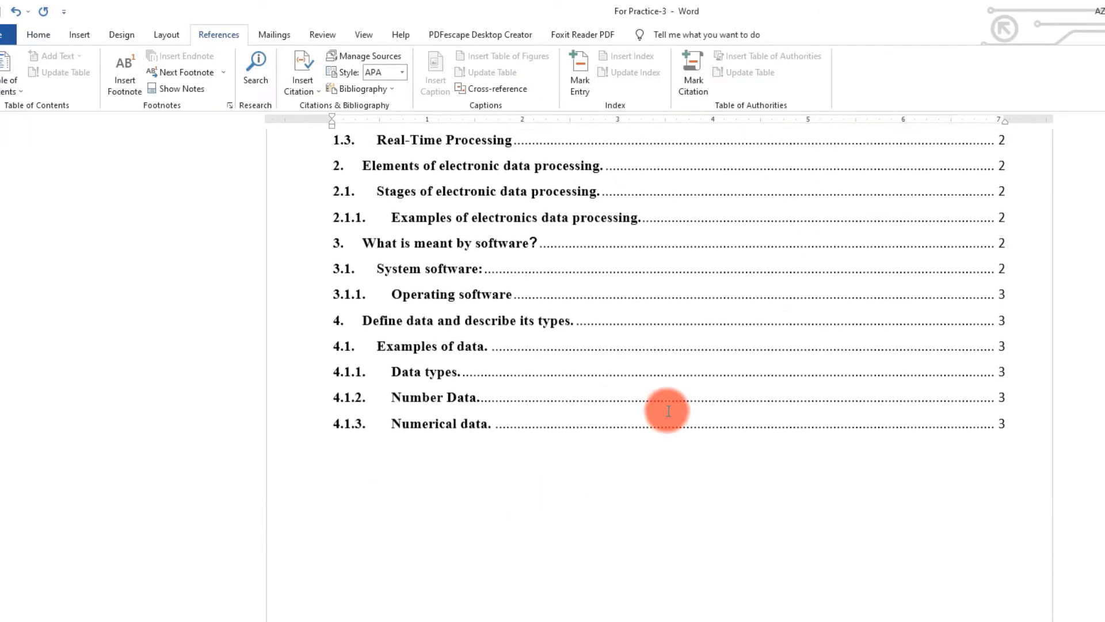
- Insert an empty footnote 2 right after the word Byte
scroll(667, 411, "up", 8)
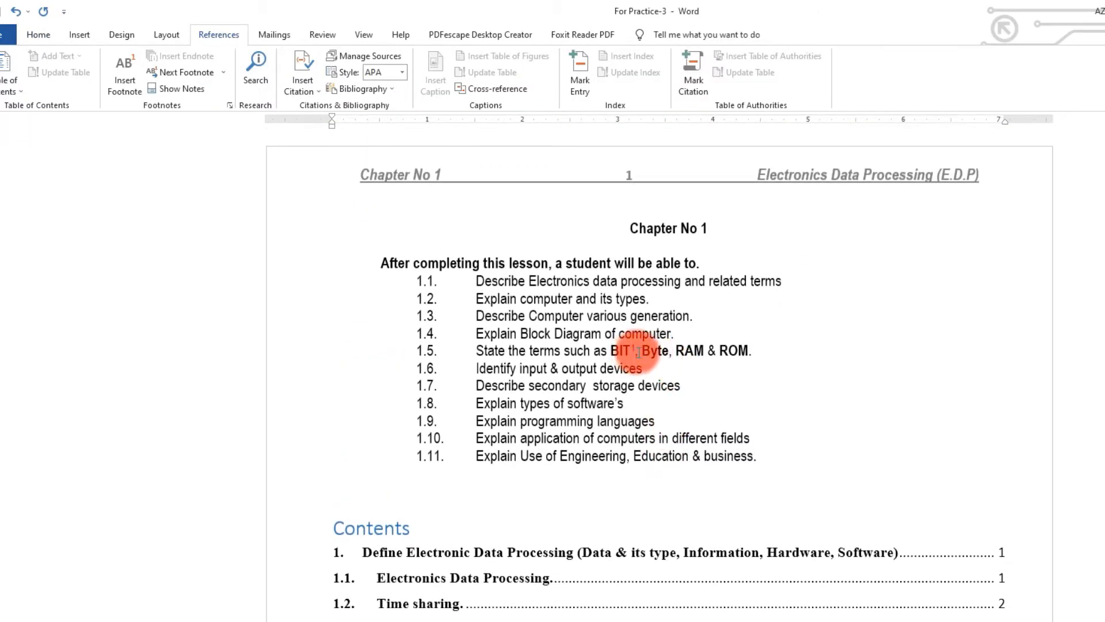
left_click(660, 352)
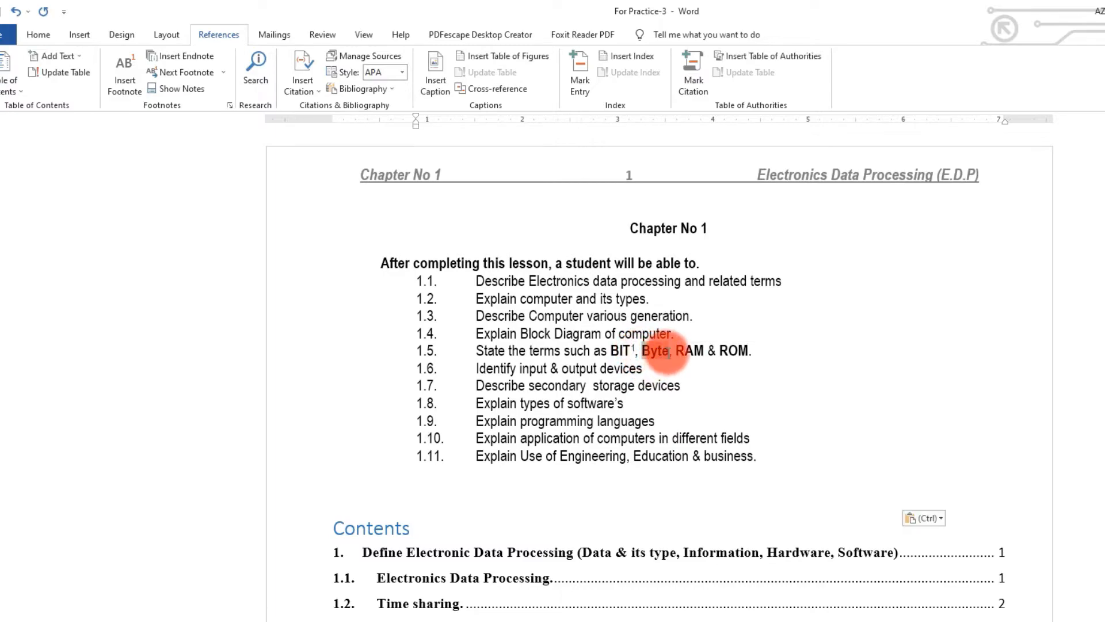
left_click(125, 83)
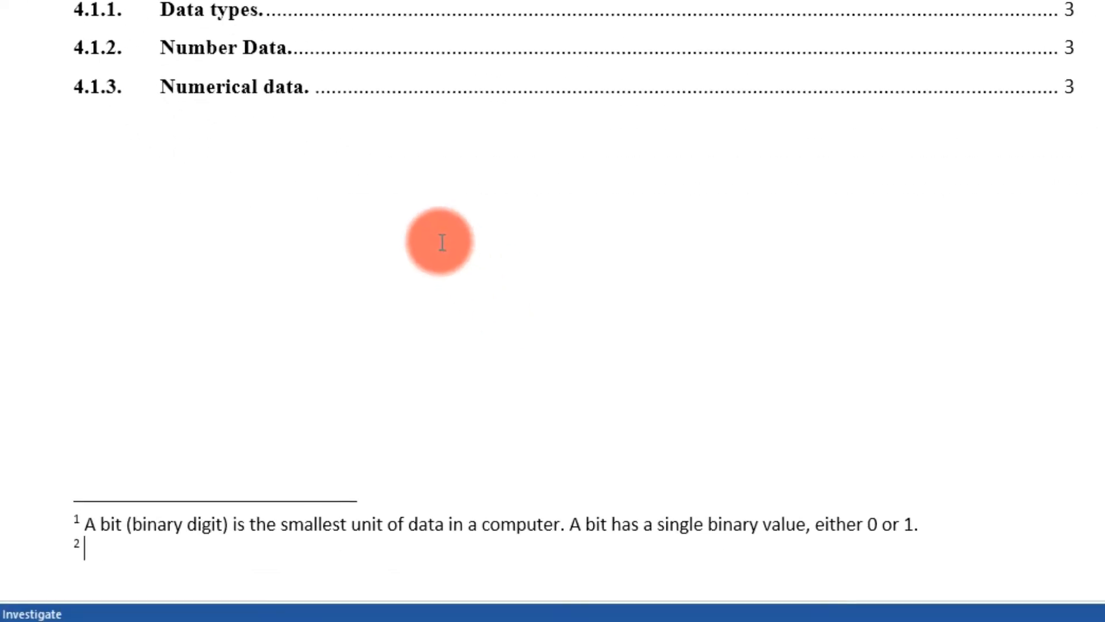
scroll(441, 244, "down", 4)
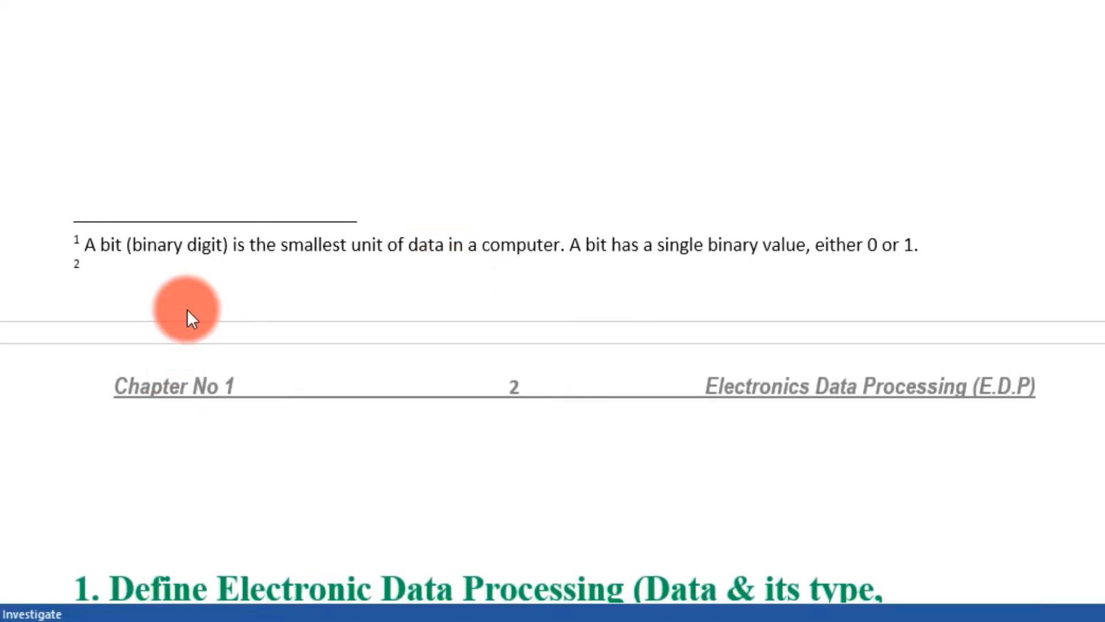
- Copy the line '1 byte = 8 bits' from the Bit notes, then return to For Practice-3
mouse_move(187, 615)
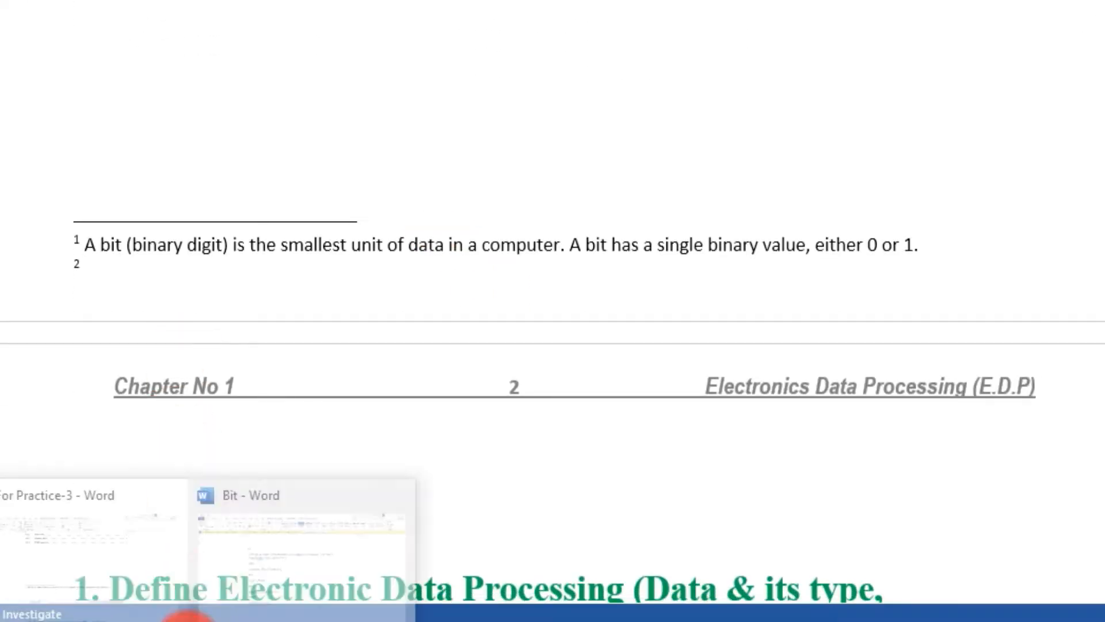
left_click(226, 546)
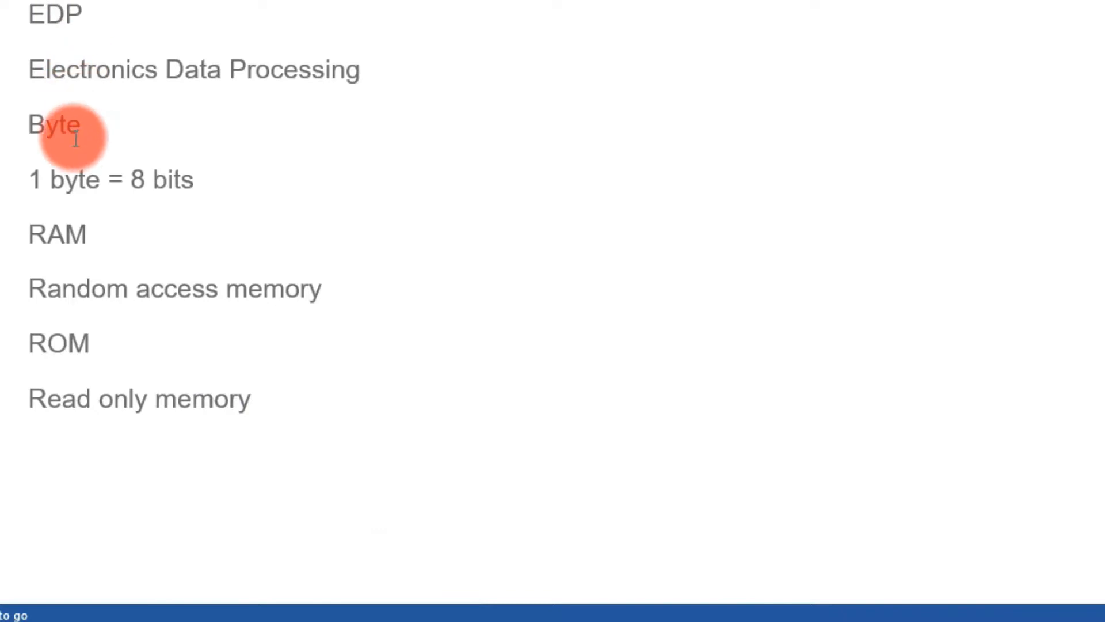
left_click_drag(200, 178, 30, 177)
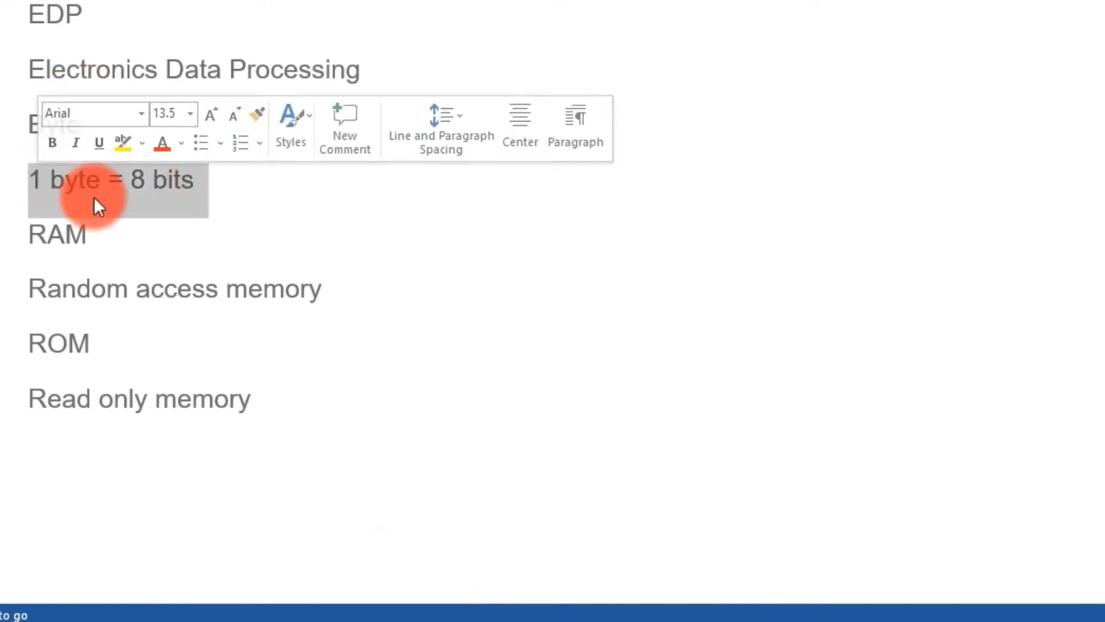
right_click(126, 195)
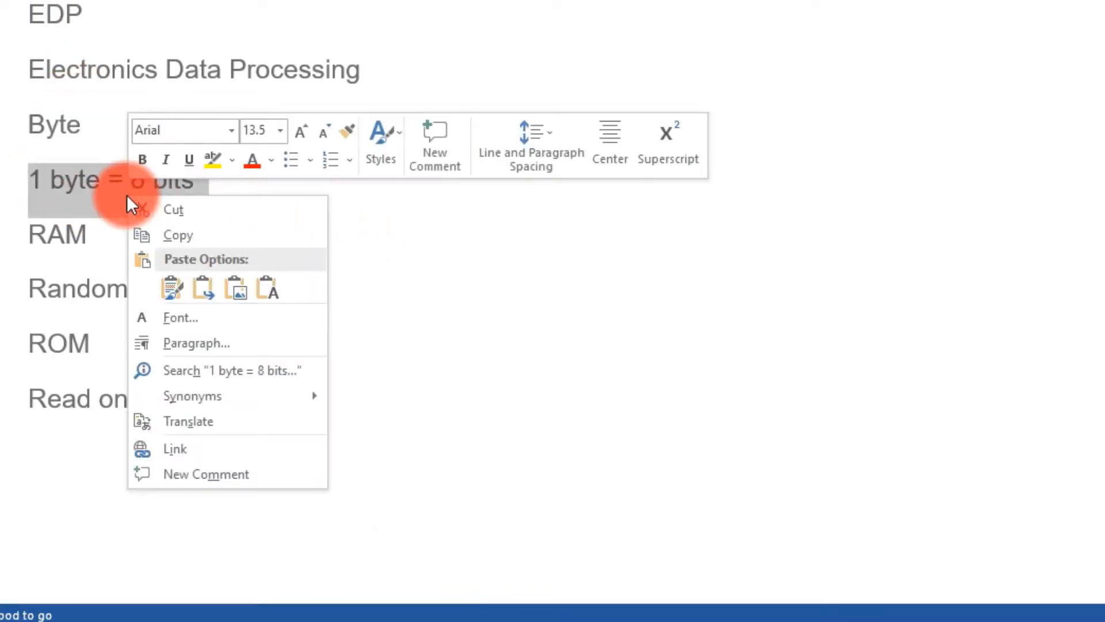
left_click(180, 235)
mouse_move(196, 616)
left_click(120, 556)
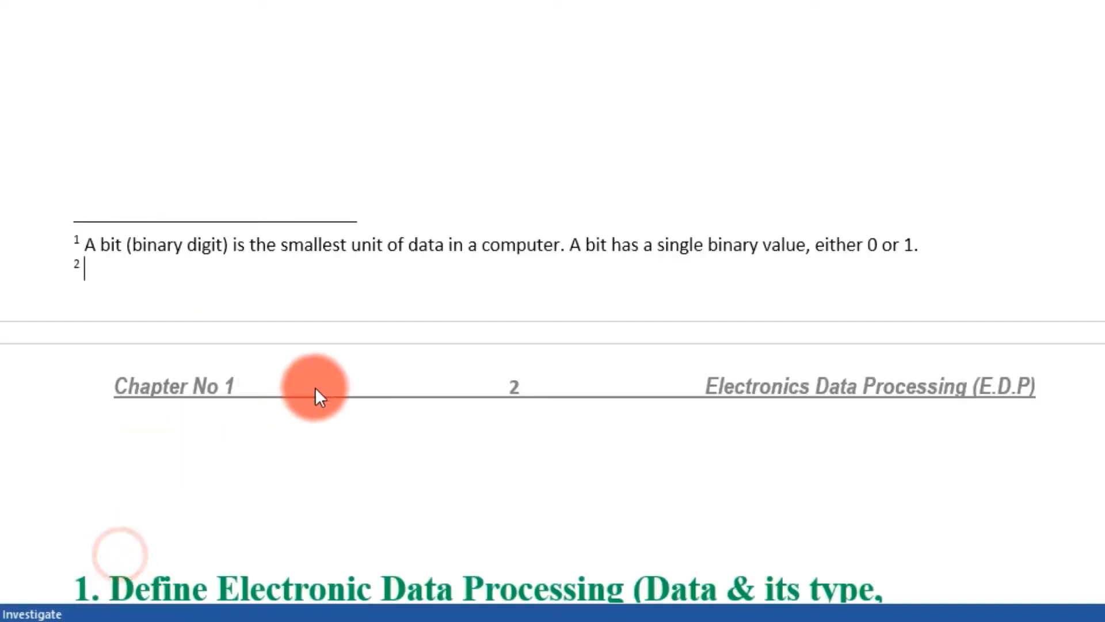
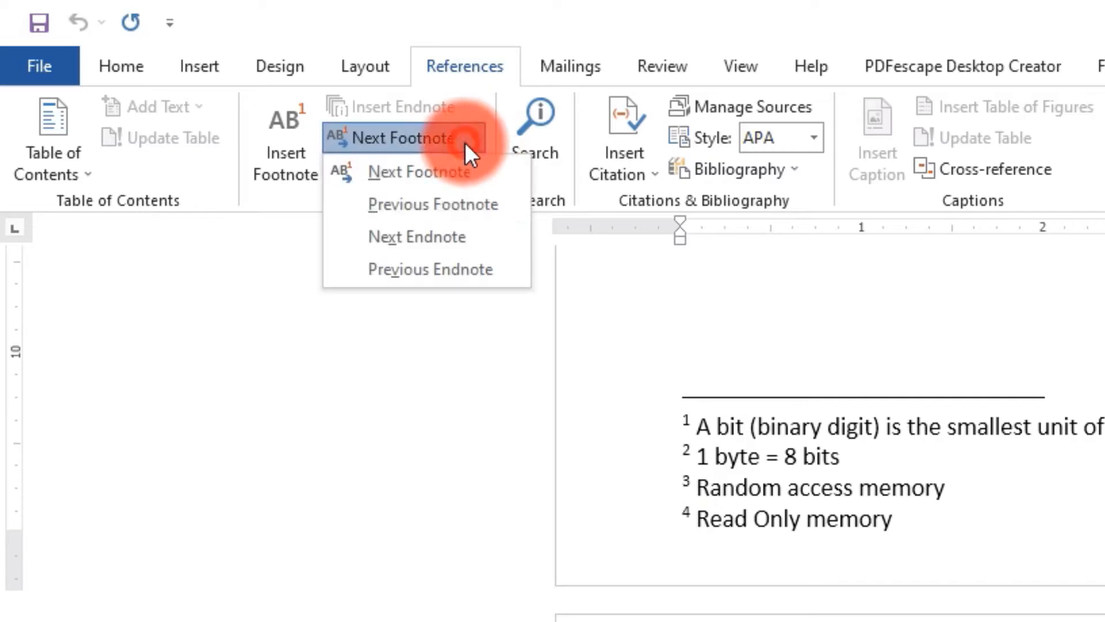
- Step through footnotes 1–4 with Previous and Next Footnote to check them
left_click(469, 202)
left_click(440, 139)
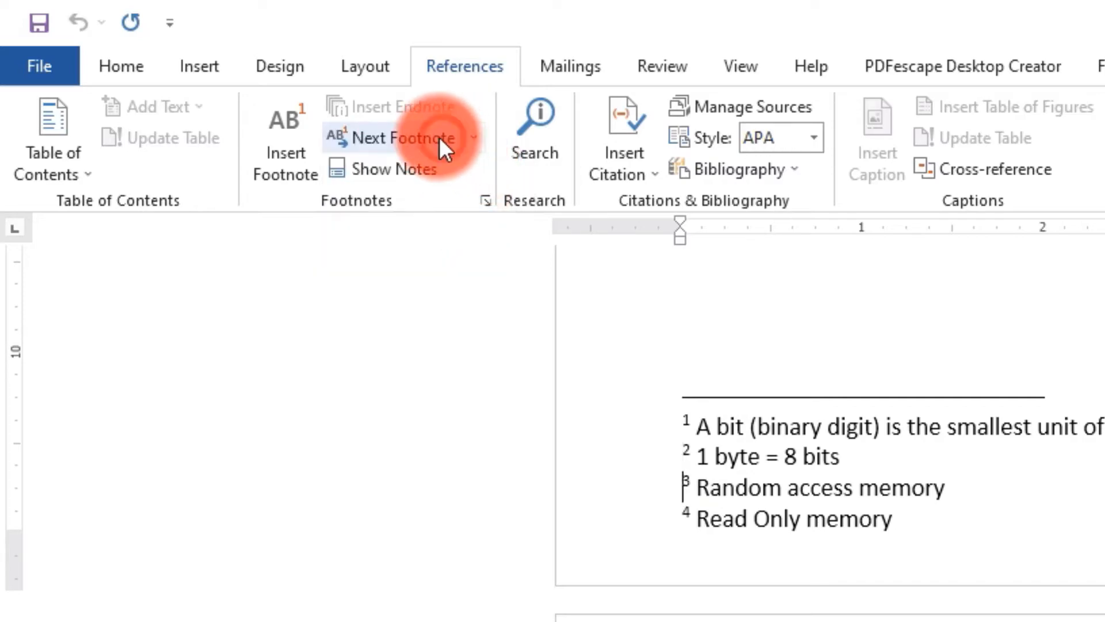
left_click(440, 138)
left_click(440, 138)
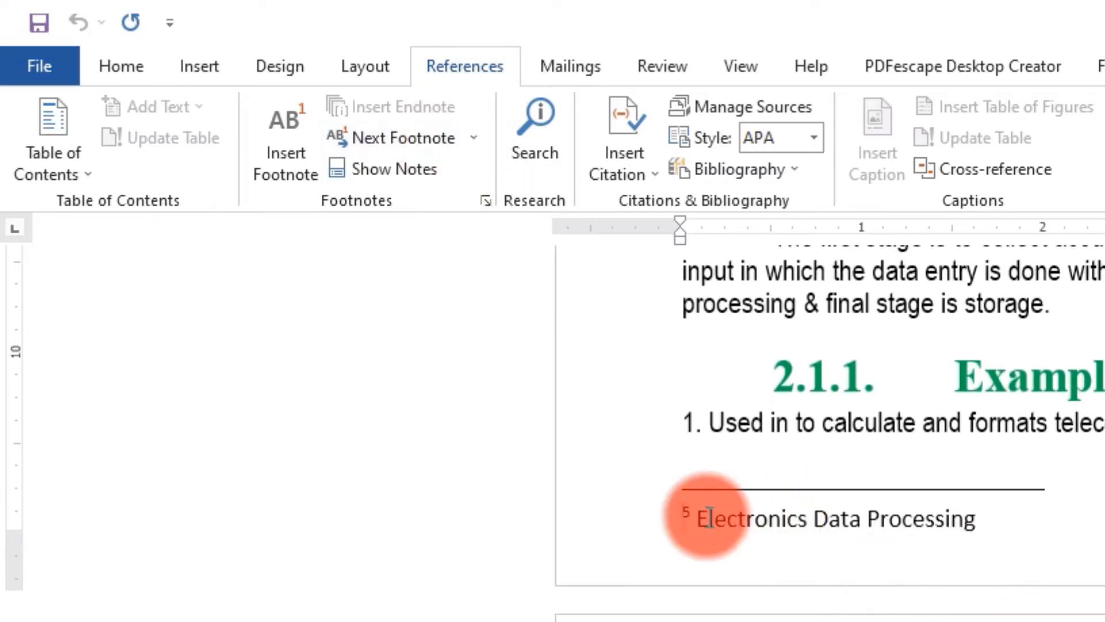
left_click(473, 139)
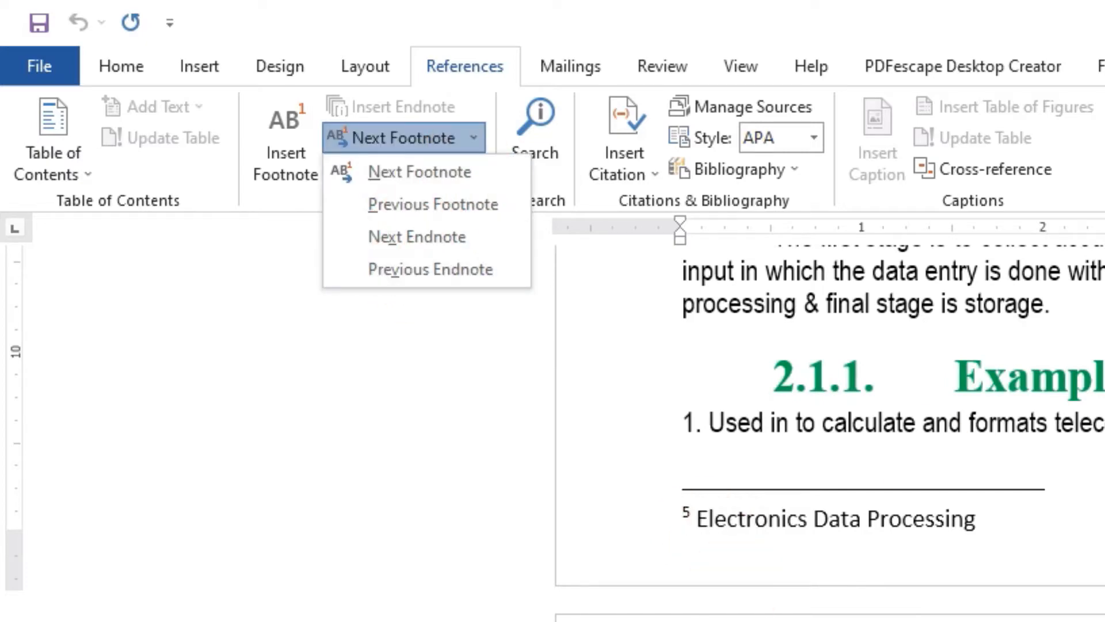
left_click(1065, 317)
scroll(1063, 313, "up", 15)
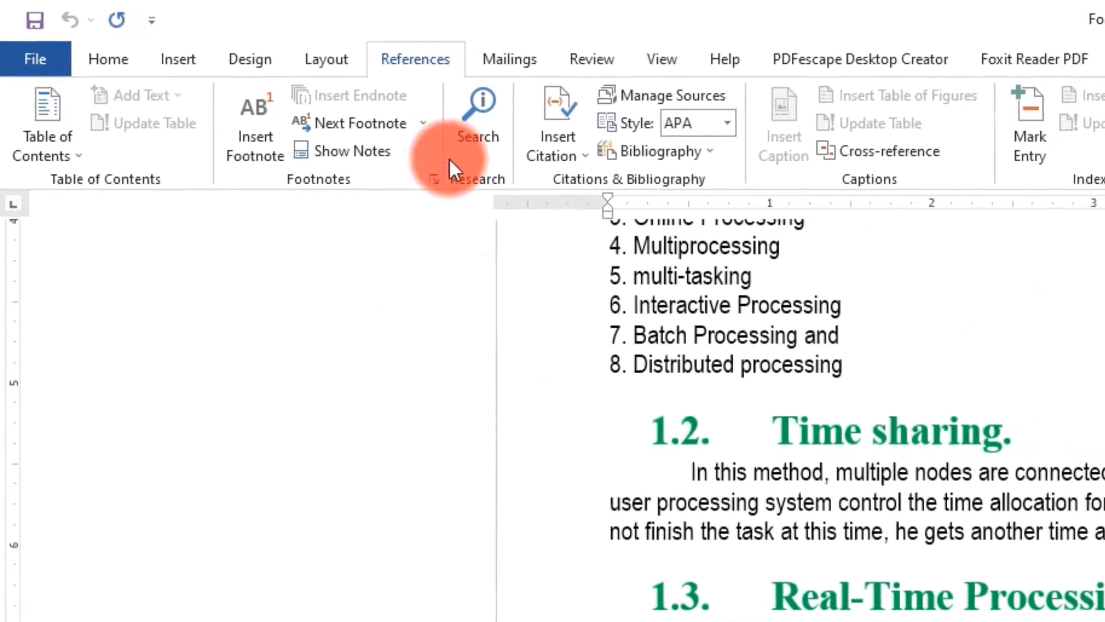
scroll(978, 446, "up", 5)
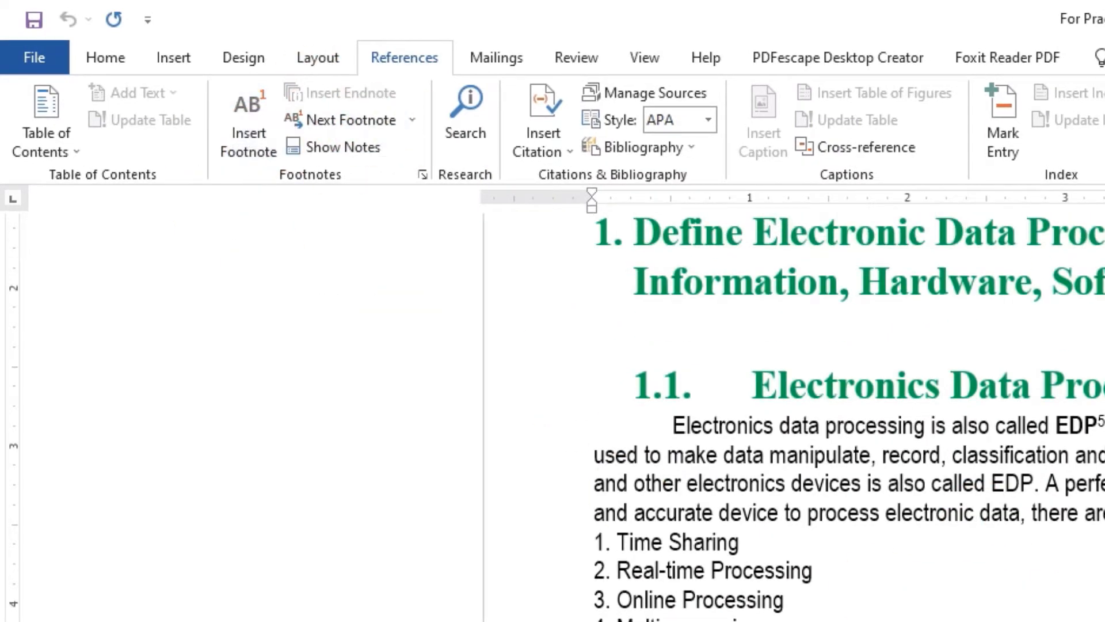
left_click(1102, 426)
- Place the cursor after 'data.' at the end of the section 1.1 paragraph
left_click(242, 153)
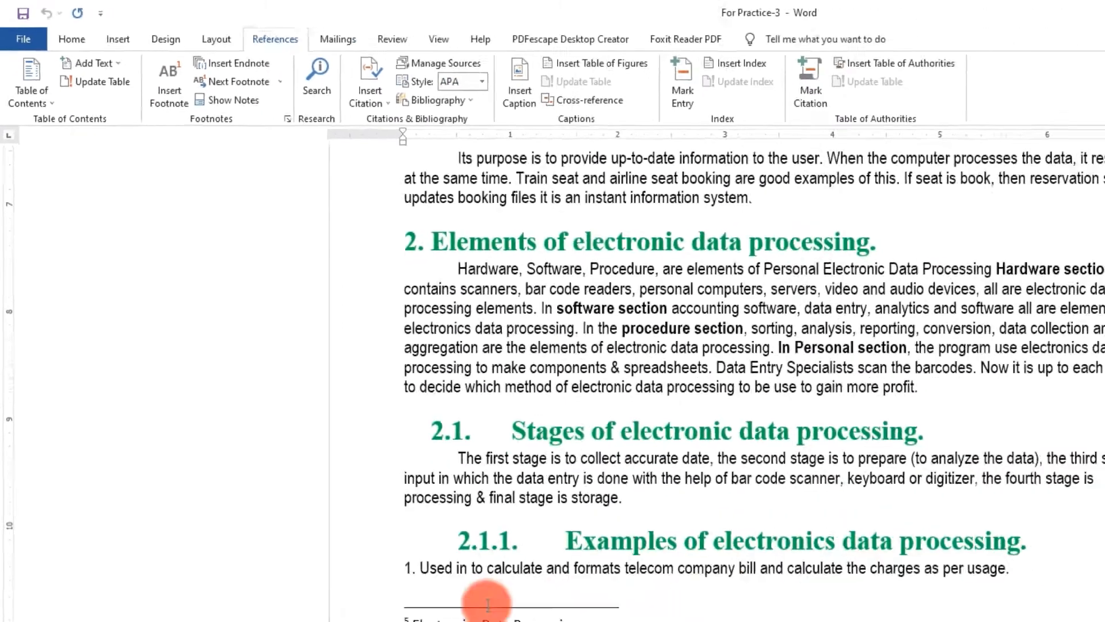
scroll(350, 433, "up", 18)
scroll(350, 433, "up", 5)
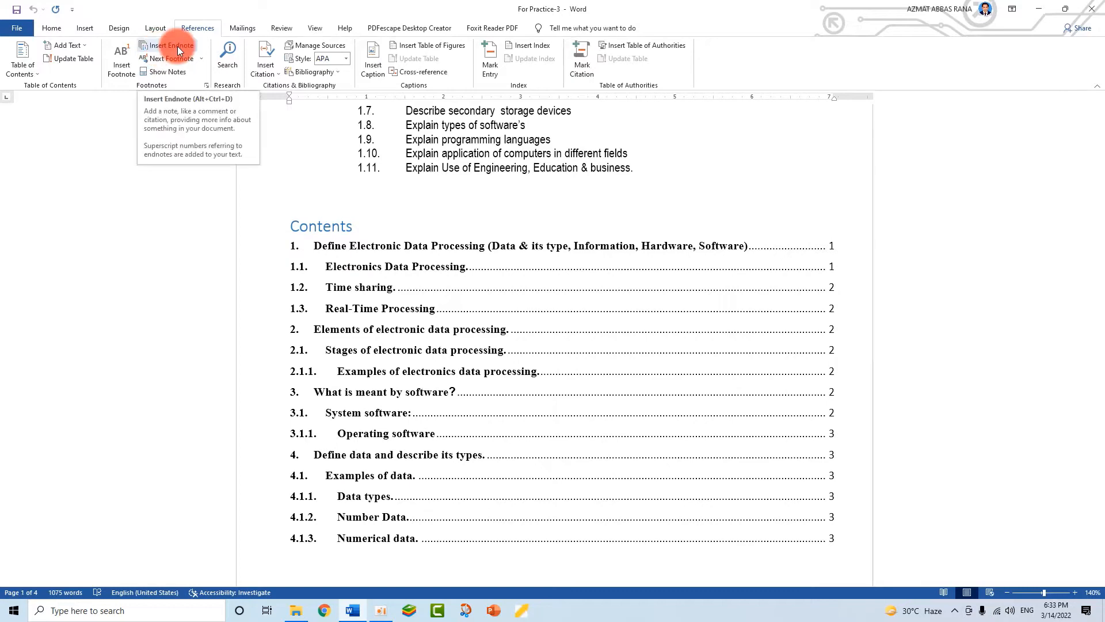
left_click(362, 309)
scroll(406, 457, "down", 7)
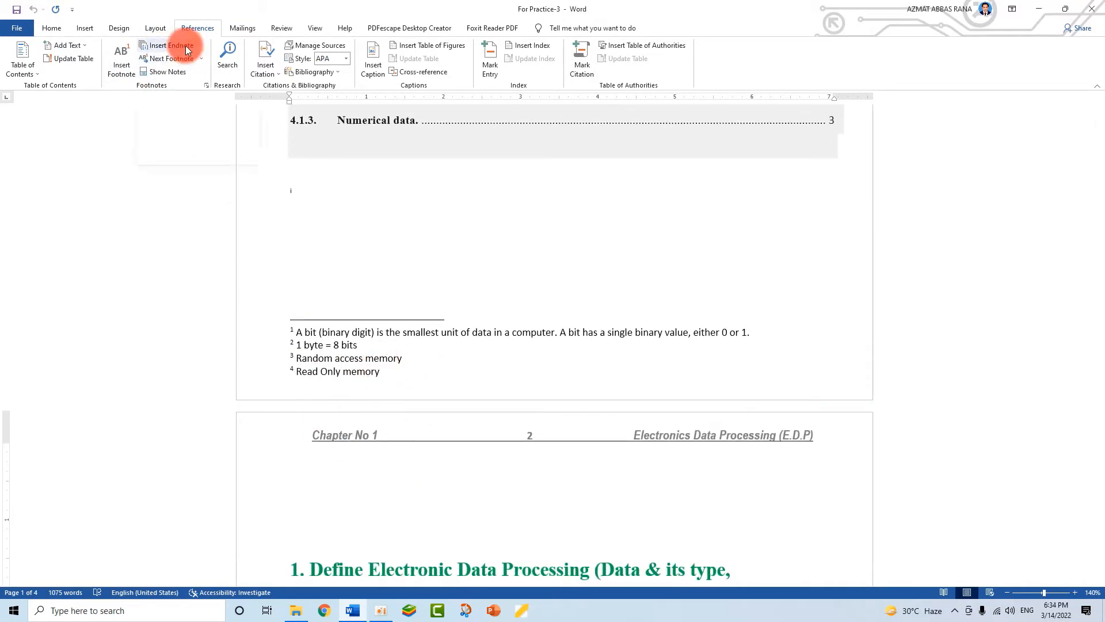
left_click(488, 266)
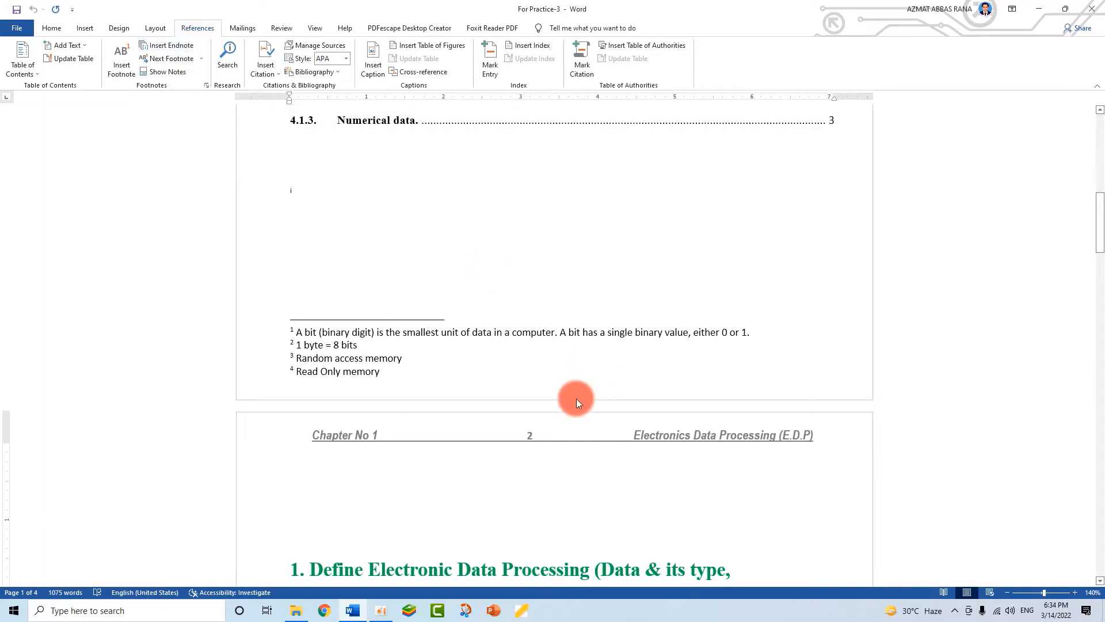
scroll(568, 449, "down", 4)
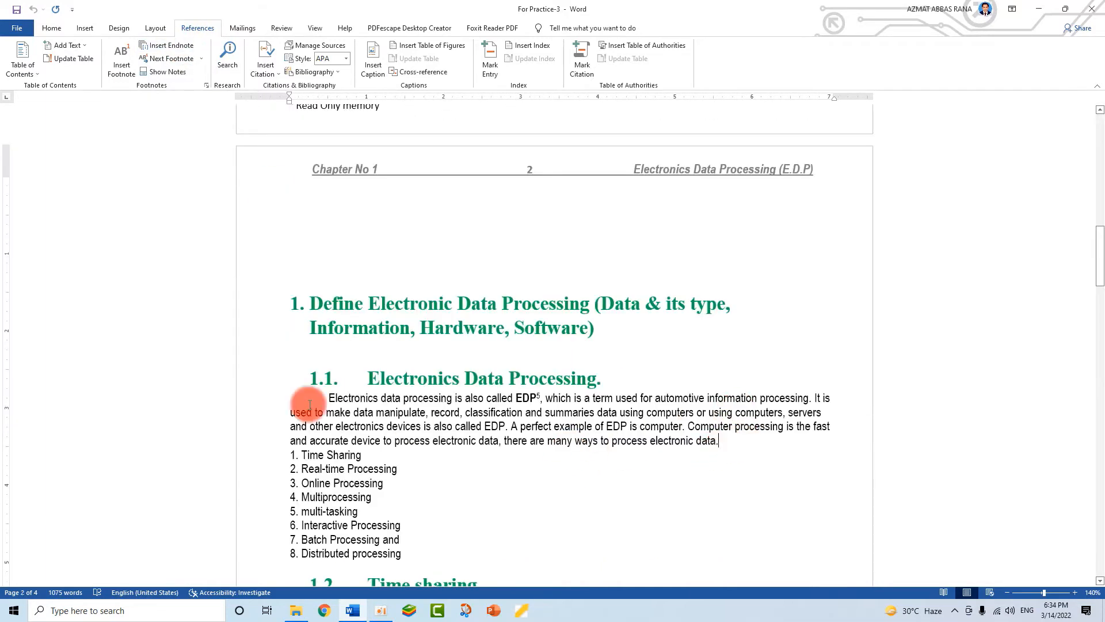
left_click(725, 446)
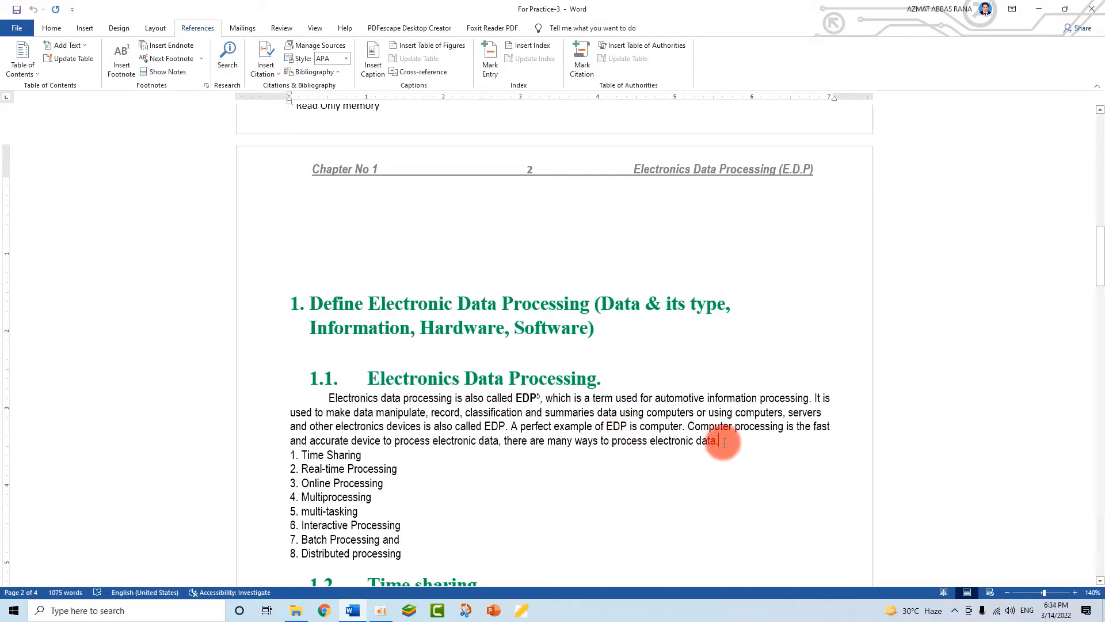
- Insert an endnote reading 'this paragraph is taken form (PBTE.EDU.PK)'
left_click(171, 46)
scroll(316, 291, "up", 3)
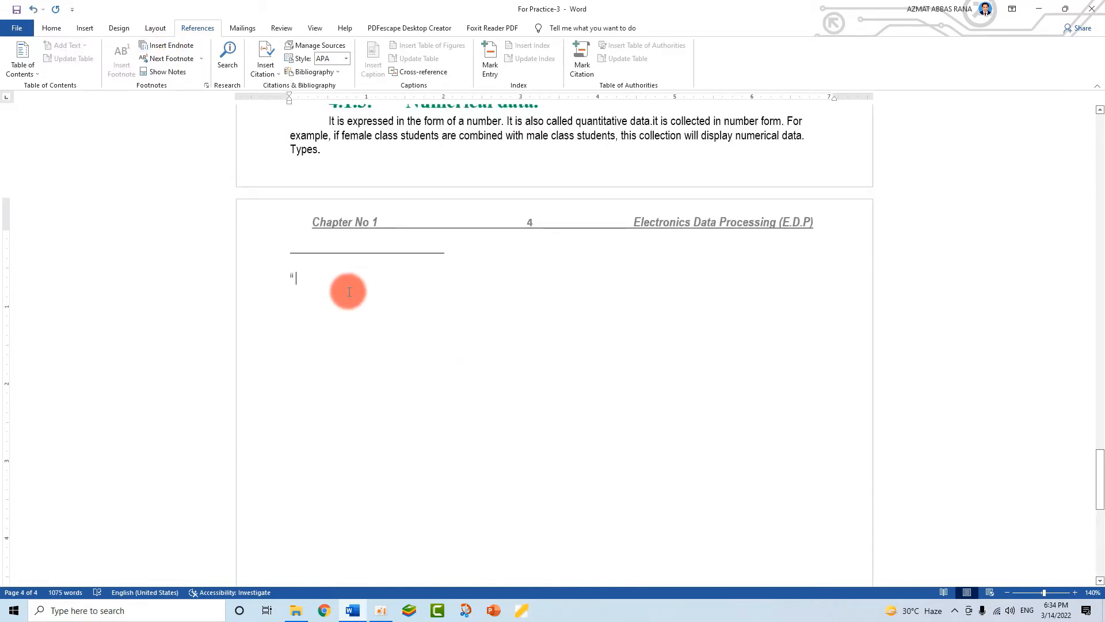
type("this paragraph is taken for")
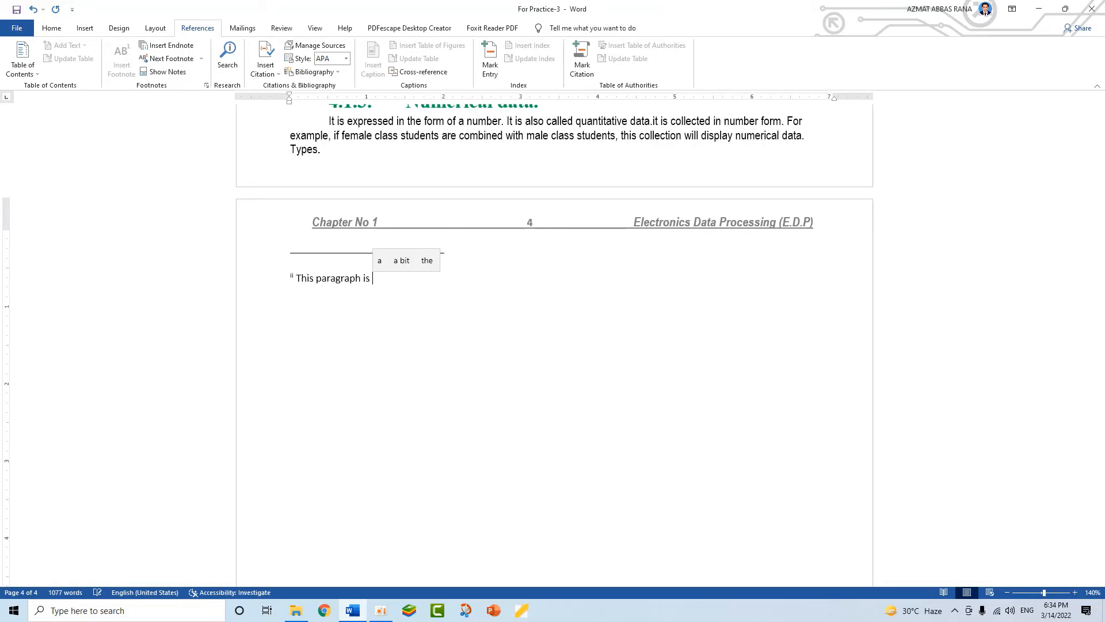
type("m ")
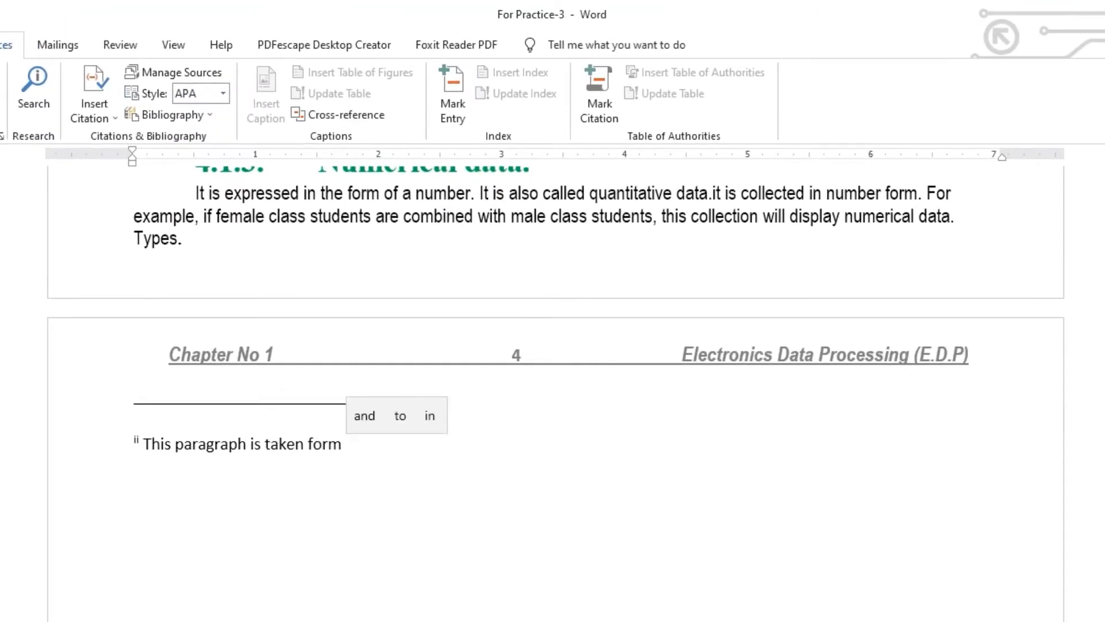
type("(PB")
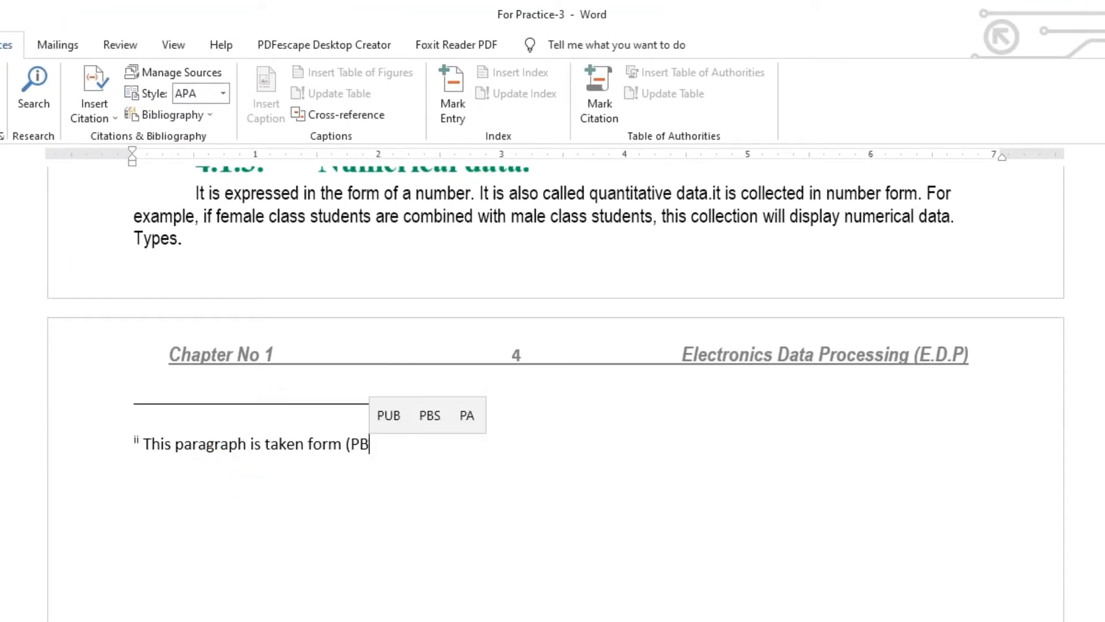
type("TE.EDI")
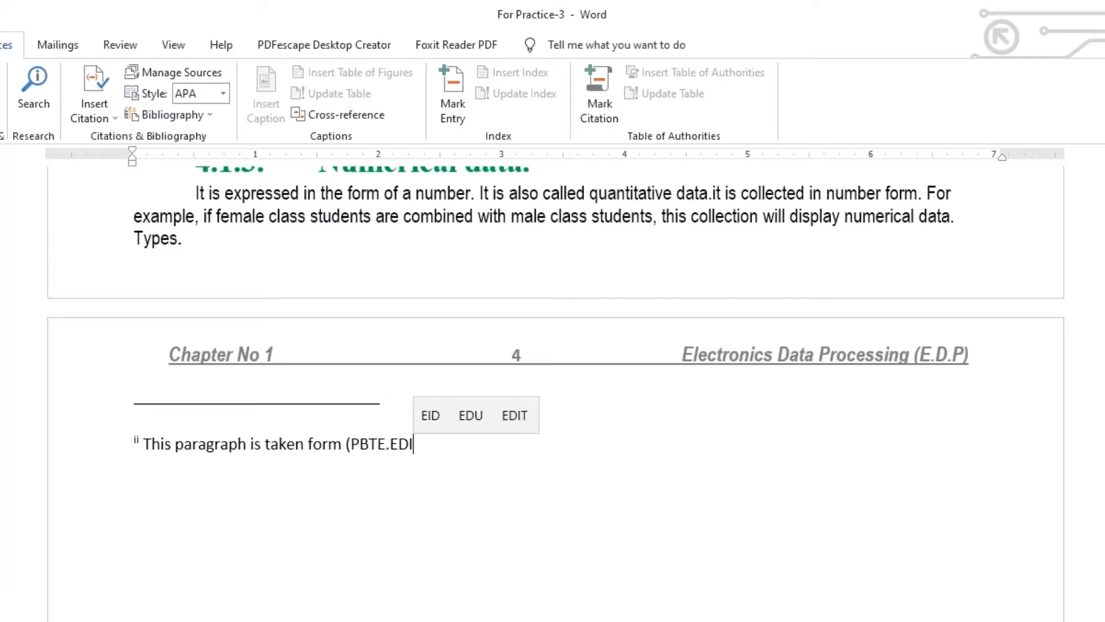
key("BackSpace")
type("U.PK")
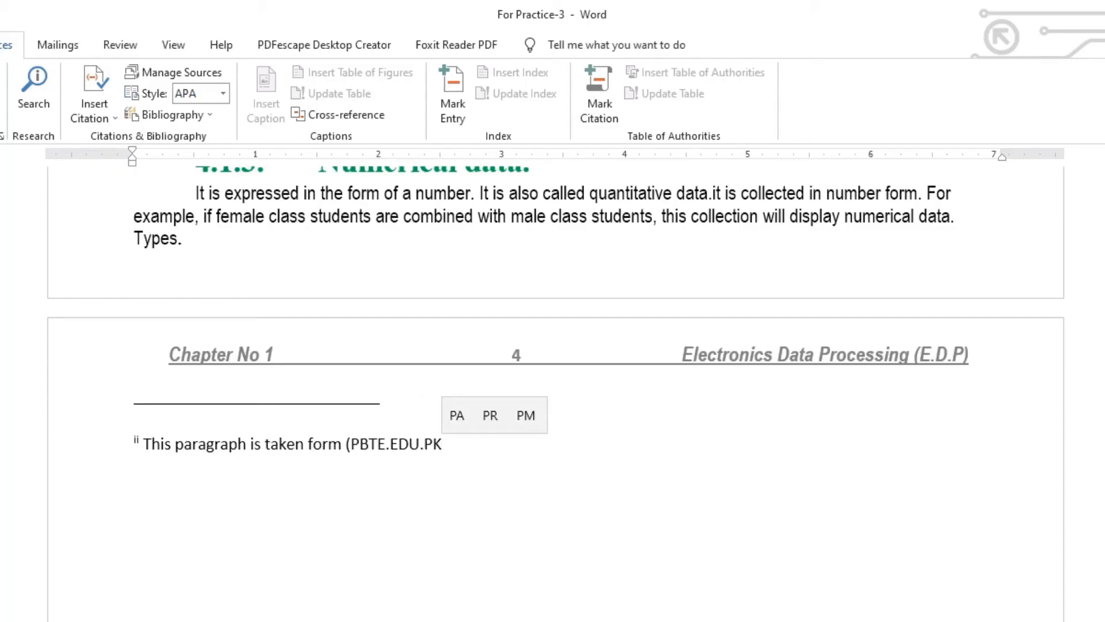
left_click(229, 465)
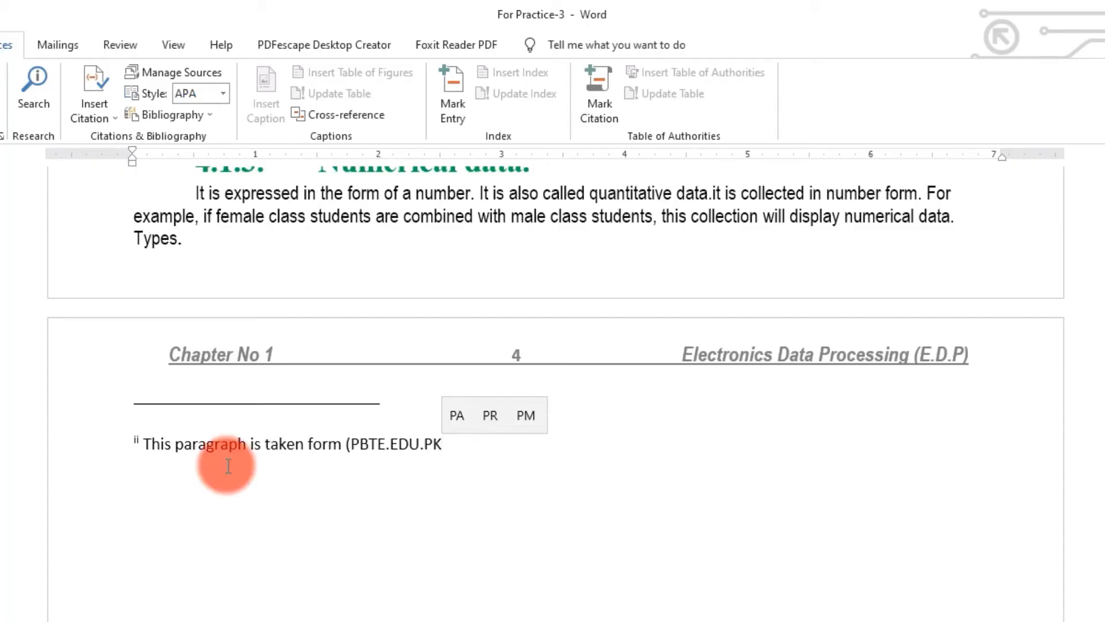
type(")")
- Continue the endnote with 'this books contains 1-4 pag'
left_click(278, 558)
scroll(278, 558, "up", 3)
scroll(278, 558, "down", 3)
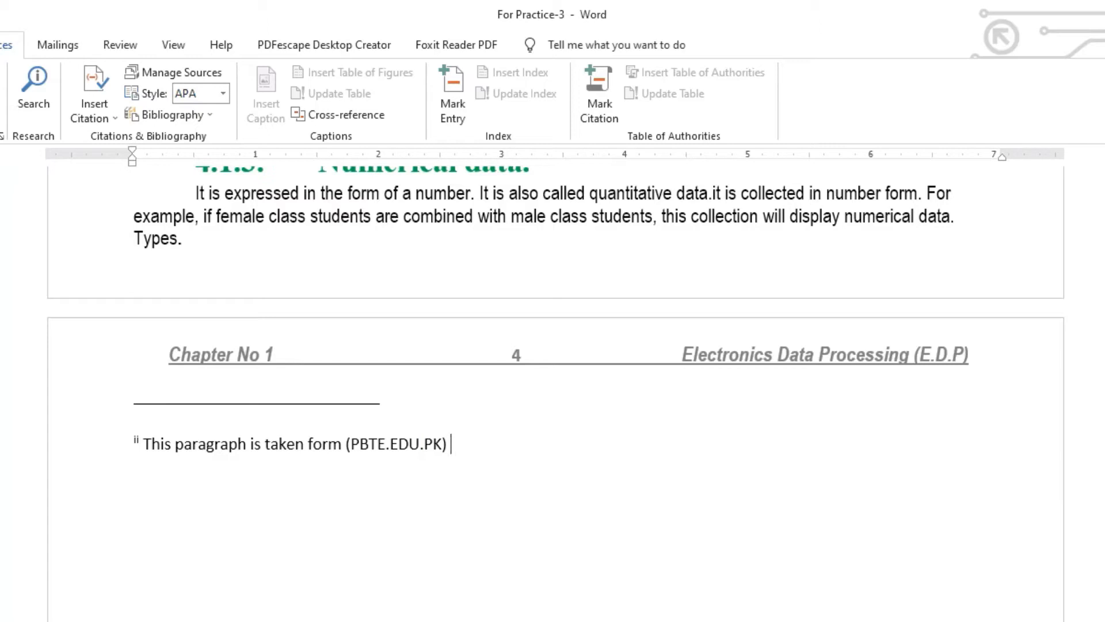
type("H")
key("BackSpace")
key("BackSpace")
key("BackSpace")
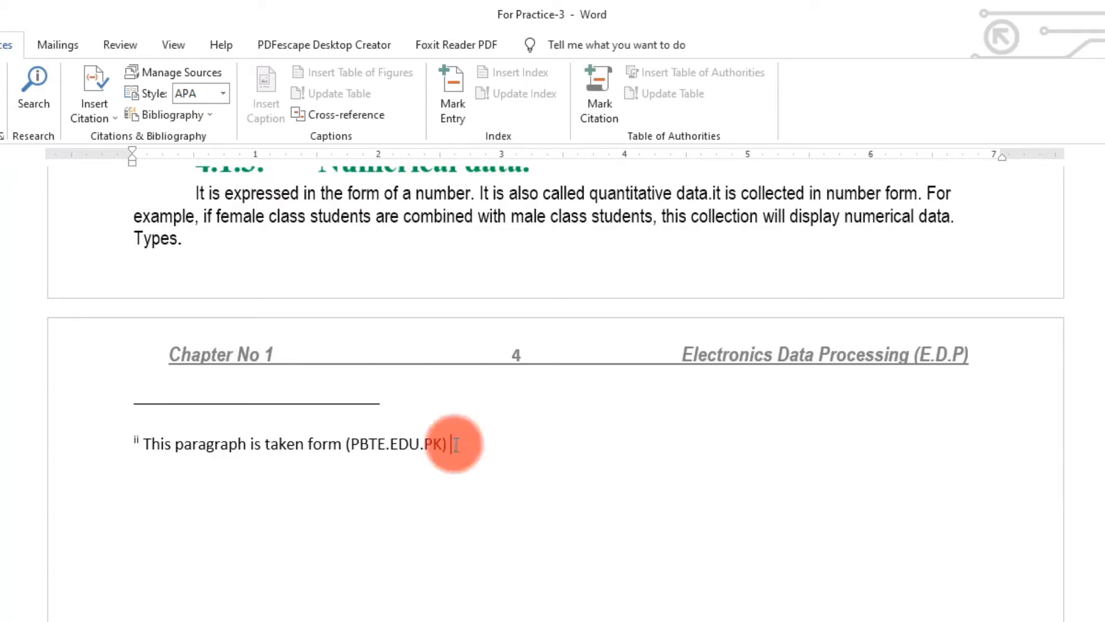
type("this b")
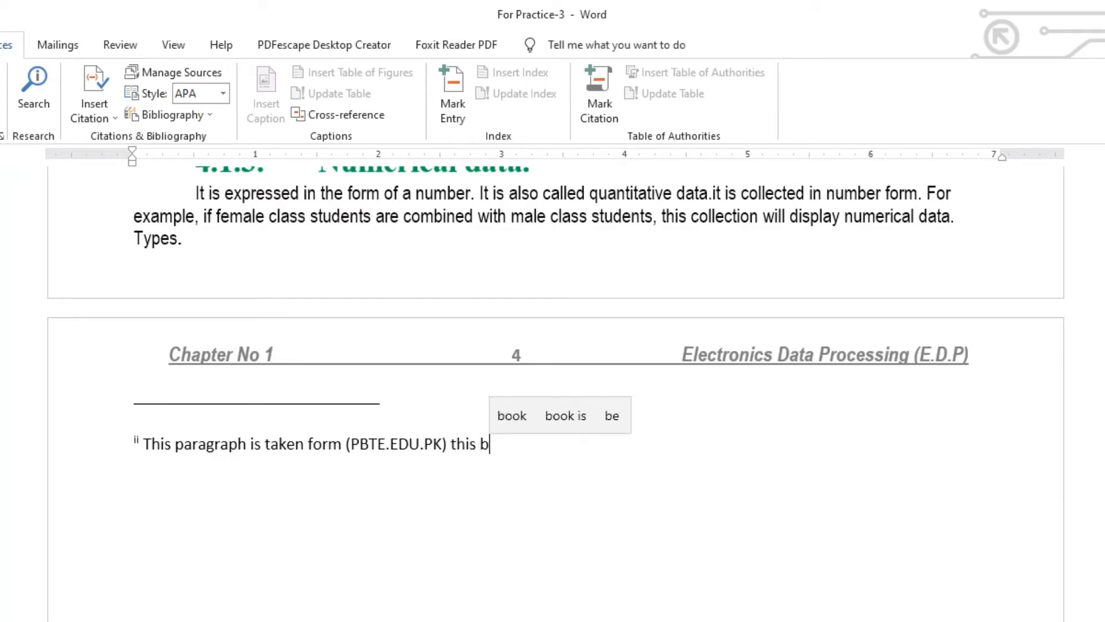
type("ooks conta")
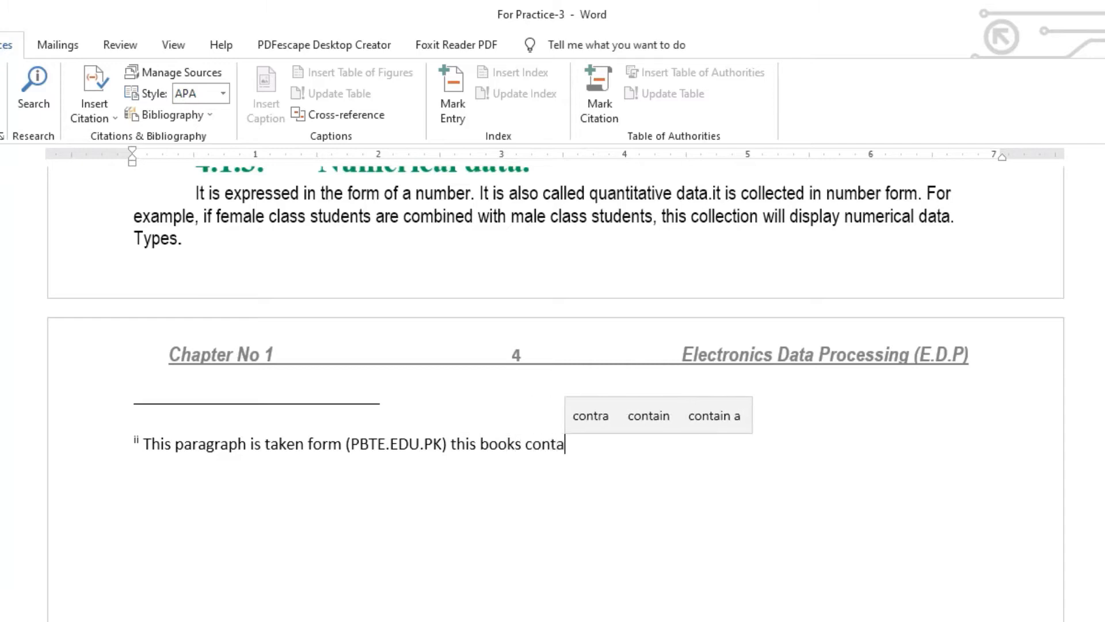
type("ins 1")
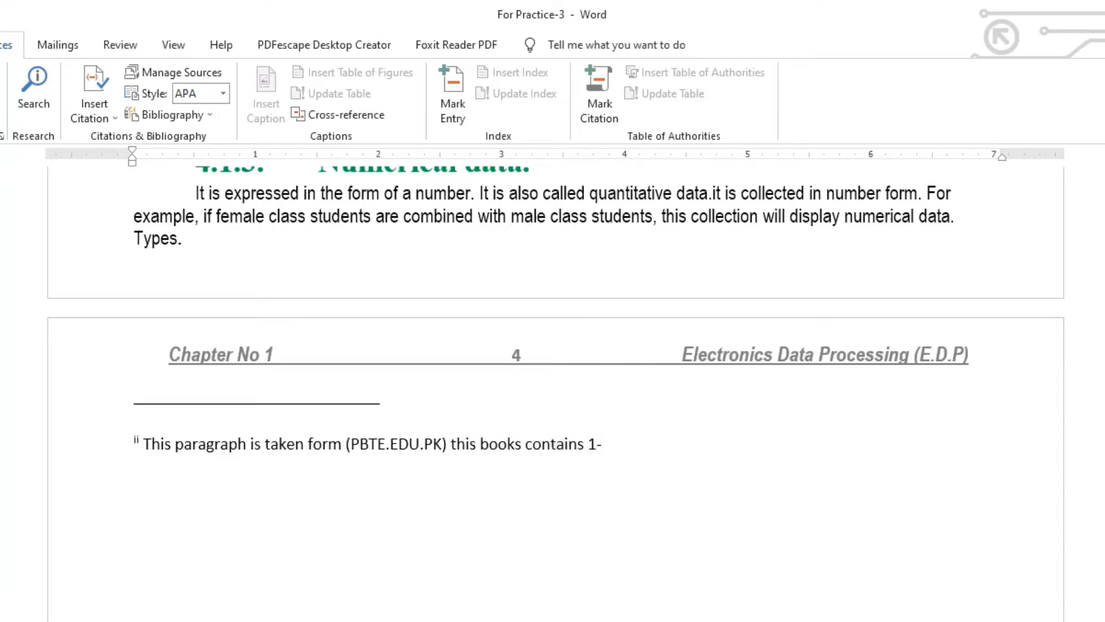
type("-4 pages")
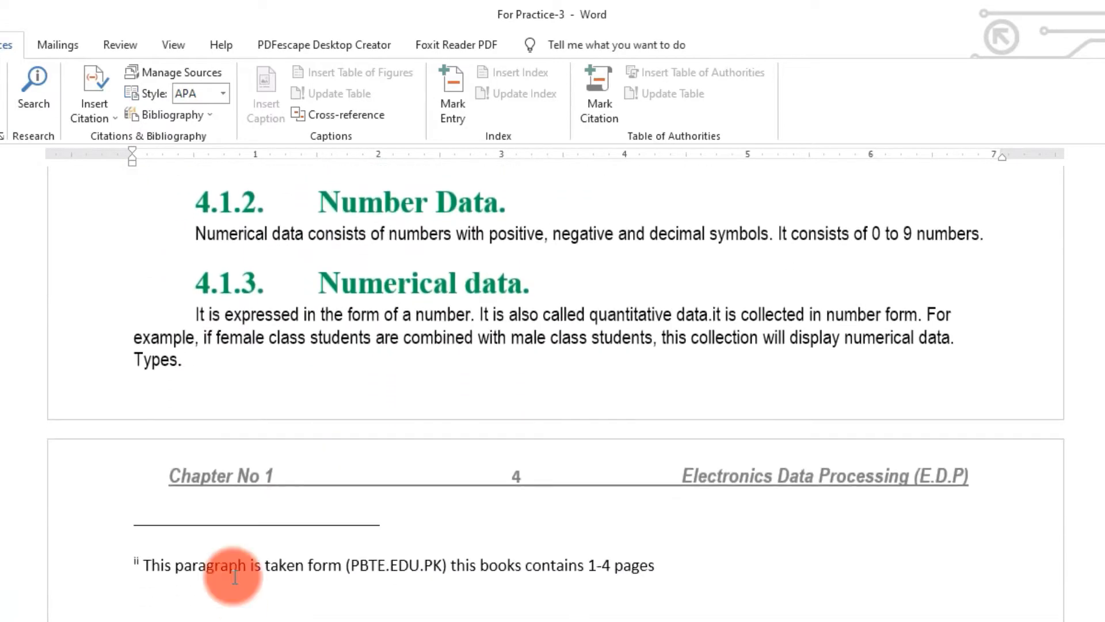
- Check the correction suggestions for the word 'paragraph' in the endnote
right_click(184, 568)
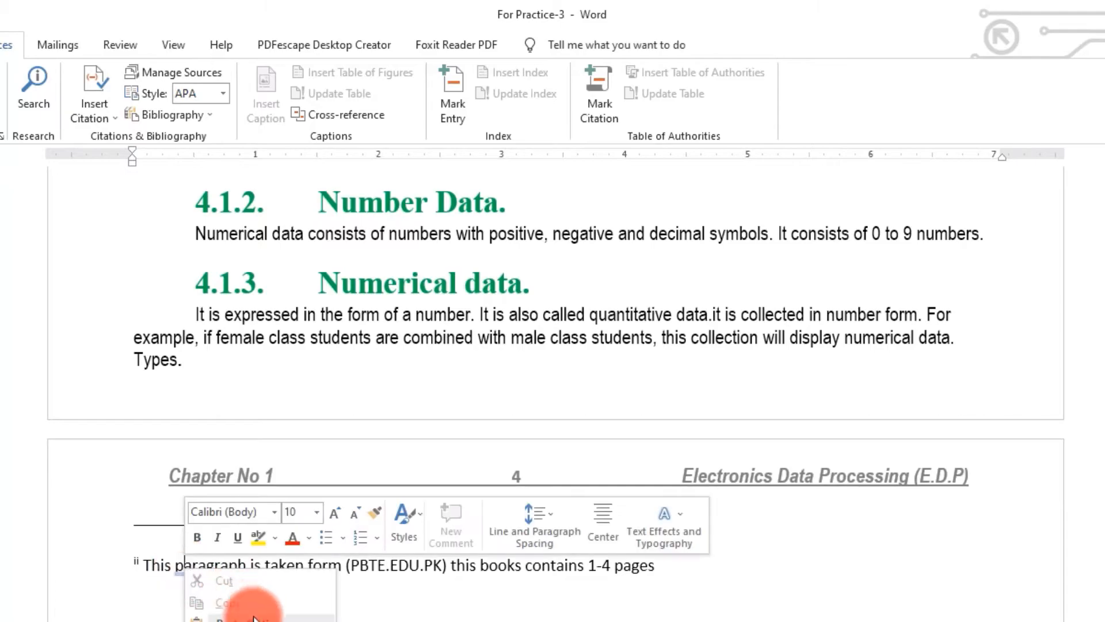
key("Escape")
left_click(198, 581)
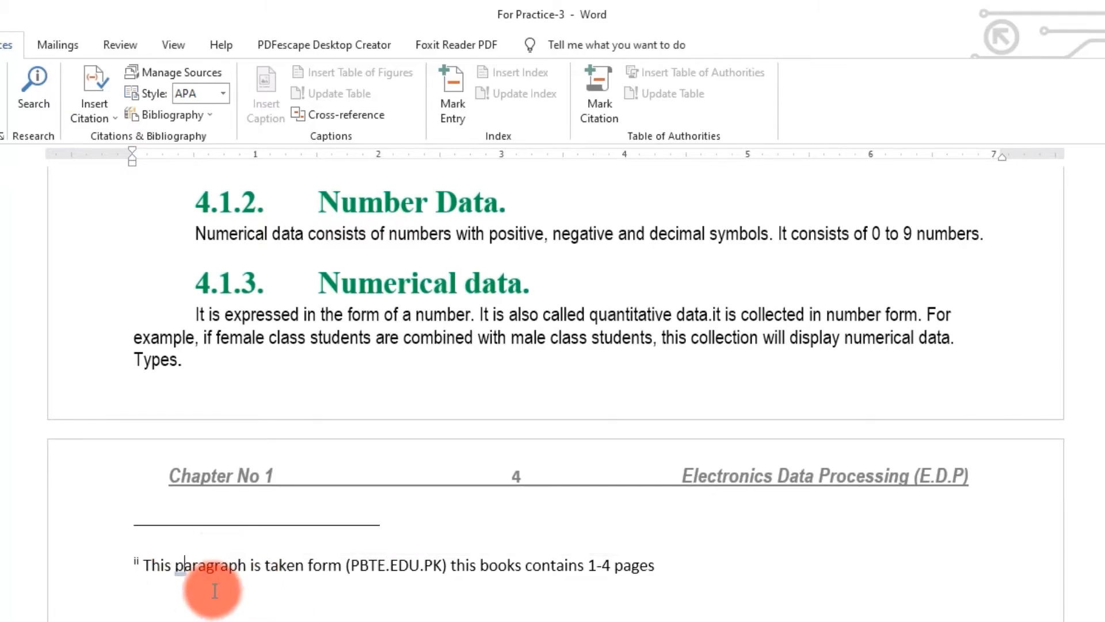
left_click(231, 600)
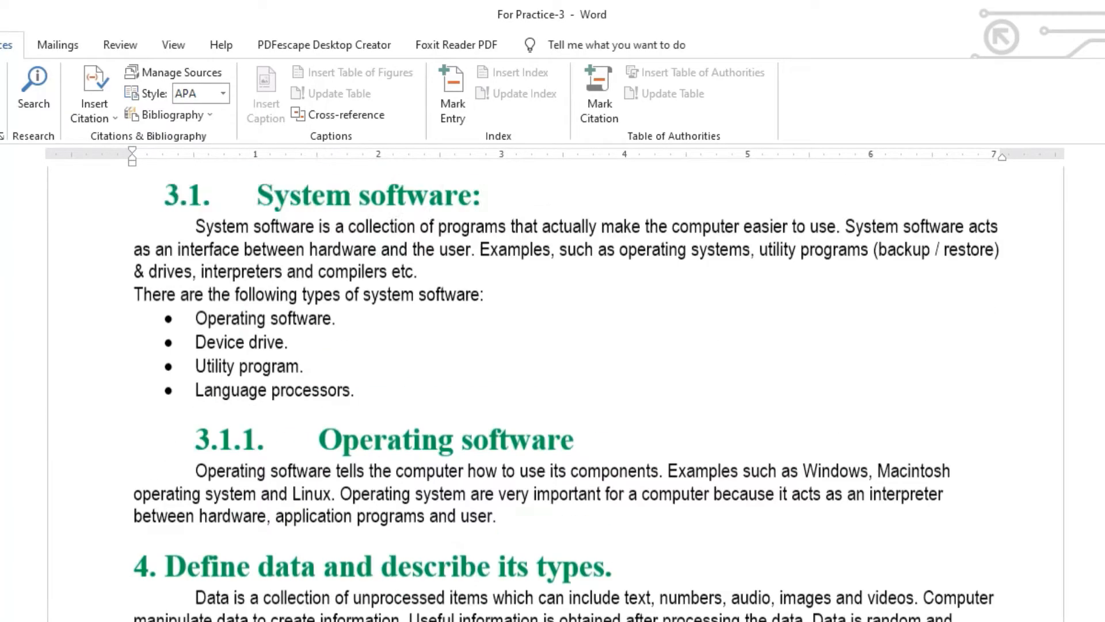
- Read the endnote mark's tooltip after 'data.' and double-click it to bring up Show Notes
scroll(776, 514, "up", 20)
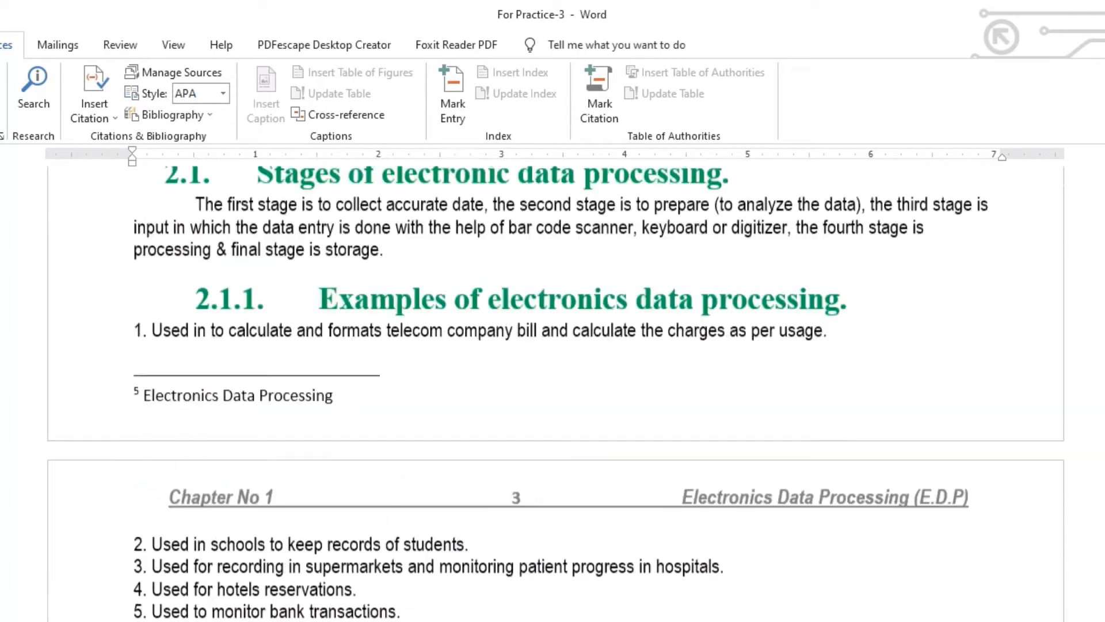
scroll(776, 514, "up", 3)
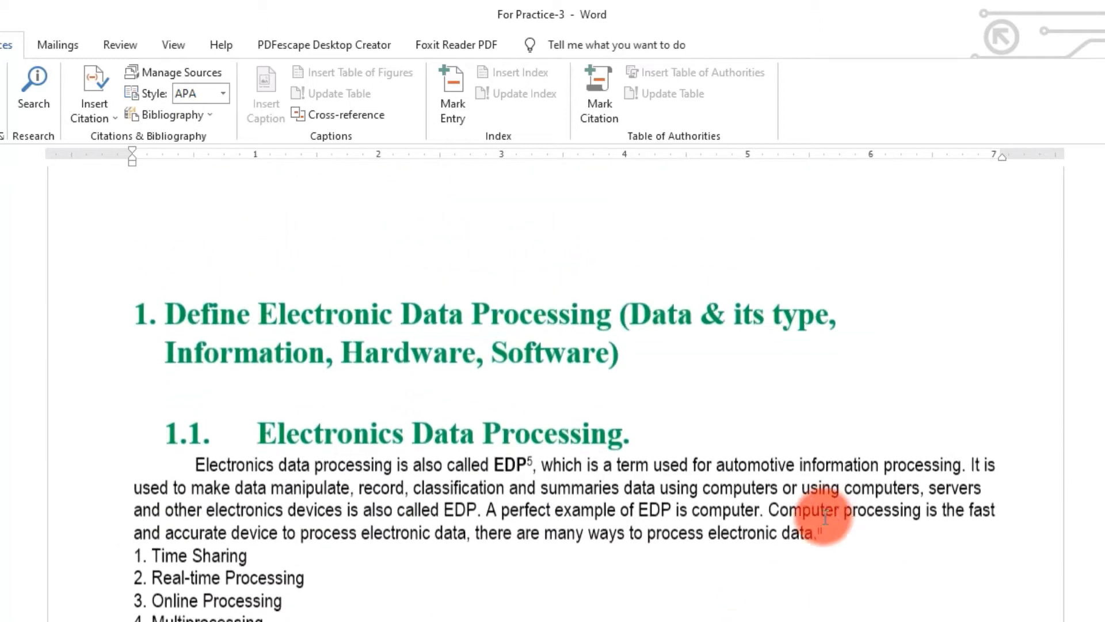
left_click(820, 541)
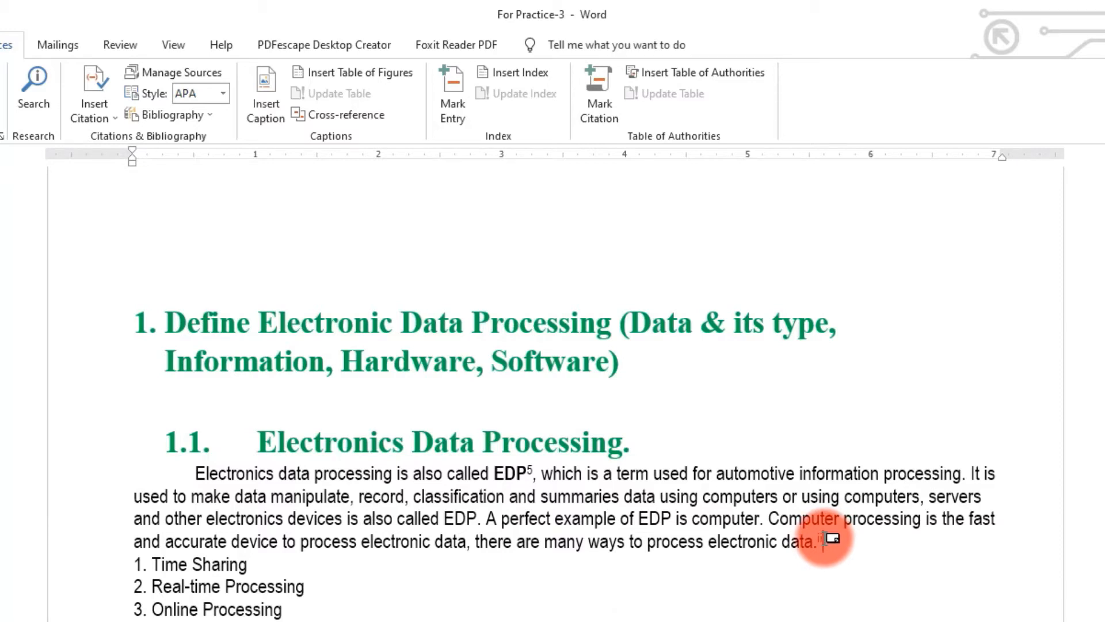
mouse_move(822, 540)
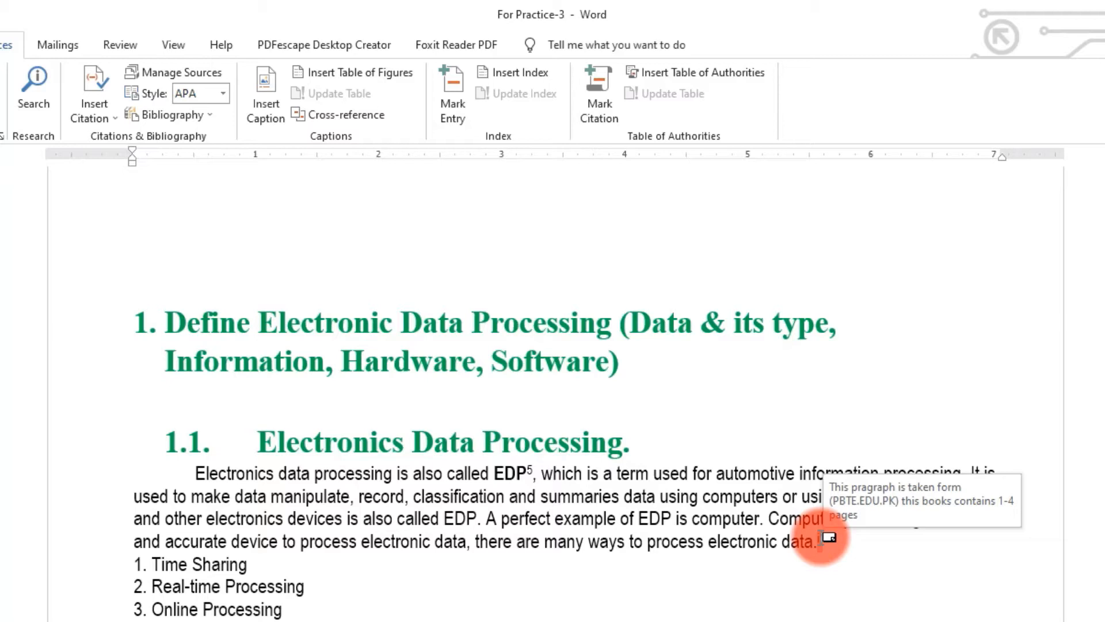
double_click(820, 541)
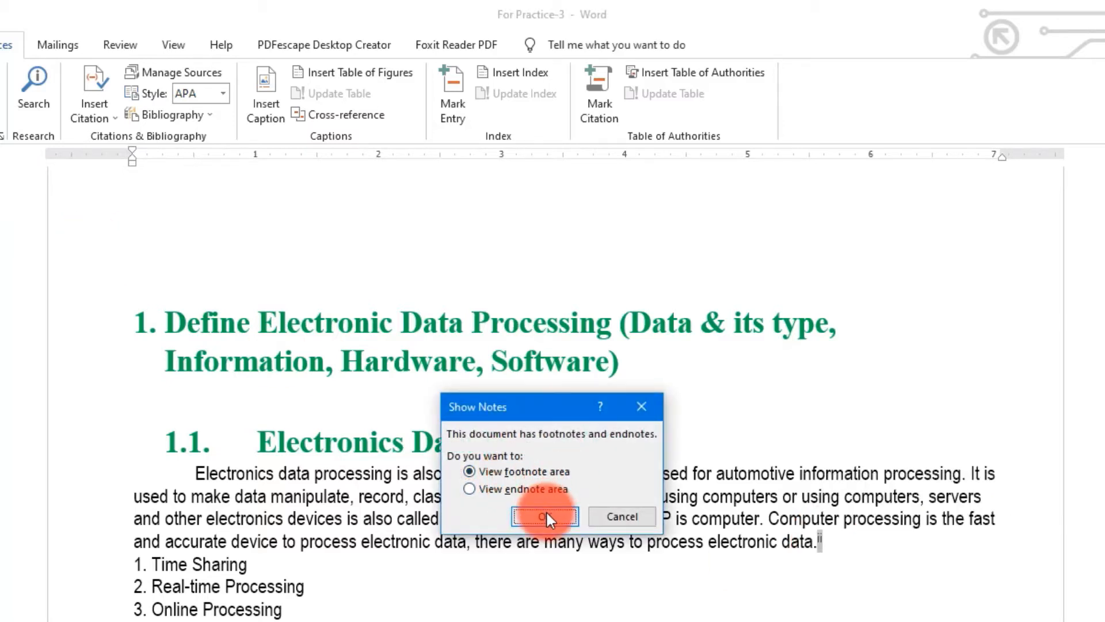
- View the footnote area, then switch to the endnote area through Show Notes
left_click(546, 509)
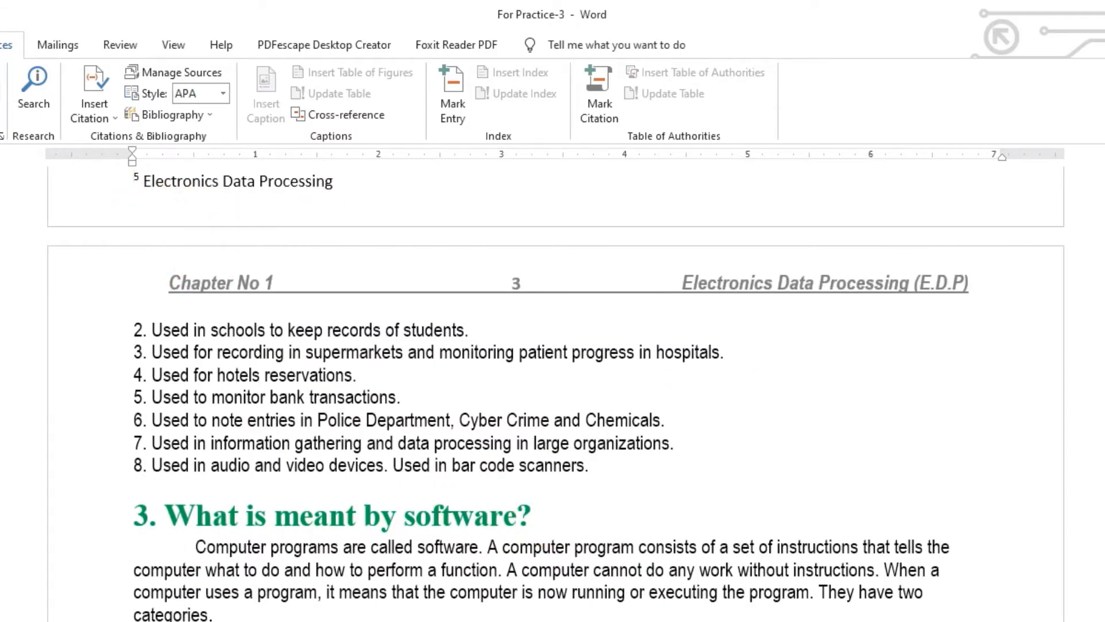
left_click(0, 115)
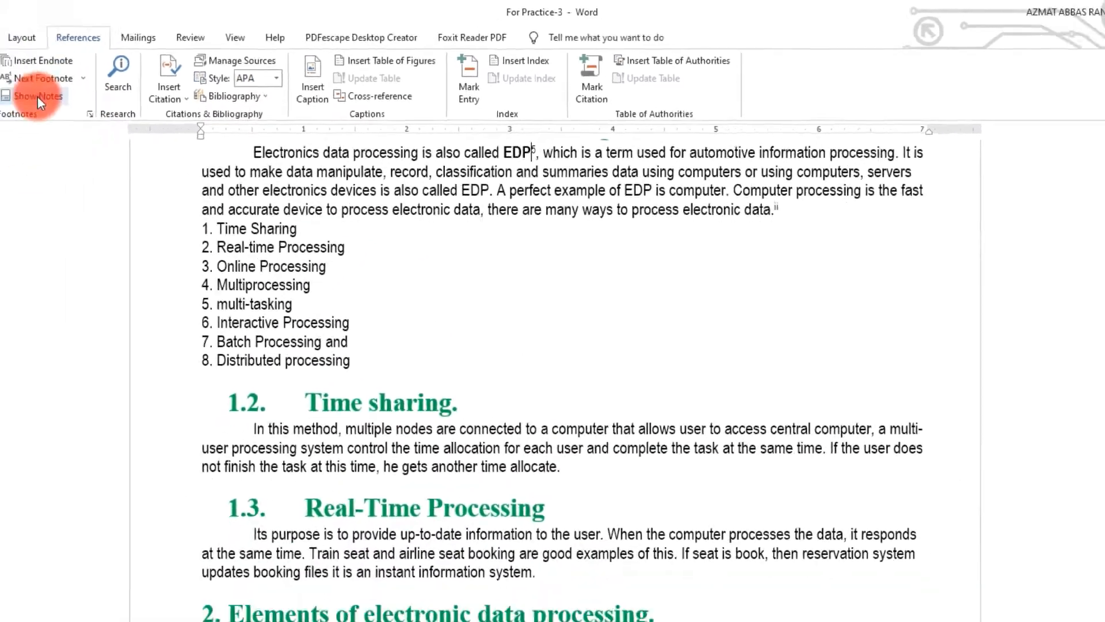
left_click(37, 97)
left_click(520, 307)
left_click(546, 324)
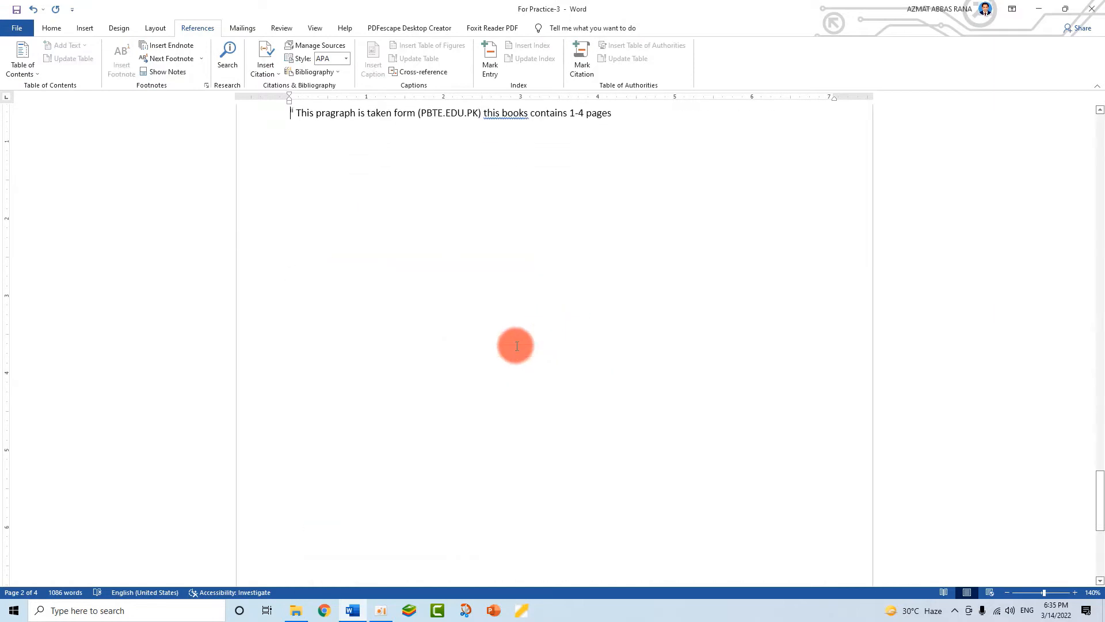
scroll(366, 248, "up", 3)
- Correct the endnote to 'this book contains 1-4 pages' and return to page 1
right_click(487, 306)
left_click(505, 318)
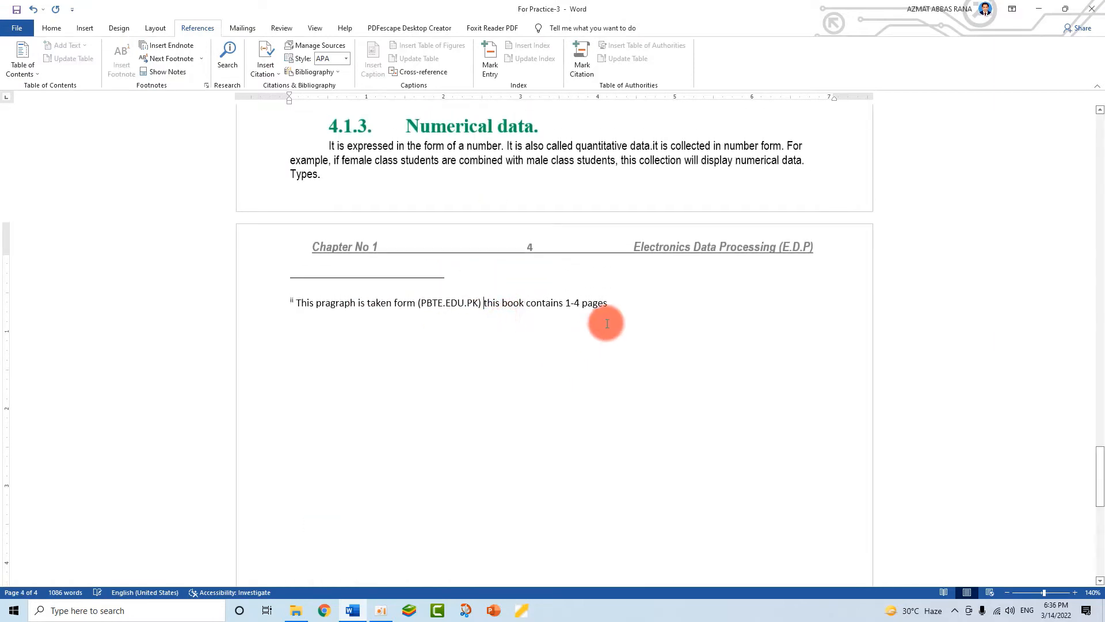
left_click_drag(610, 303, 314, 305)
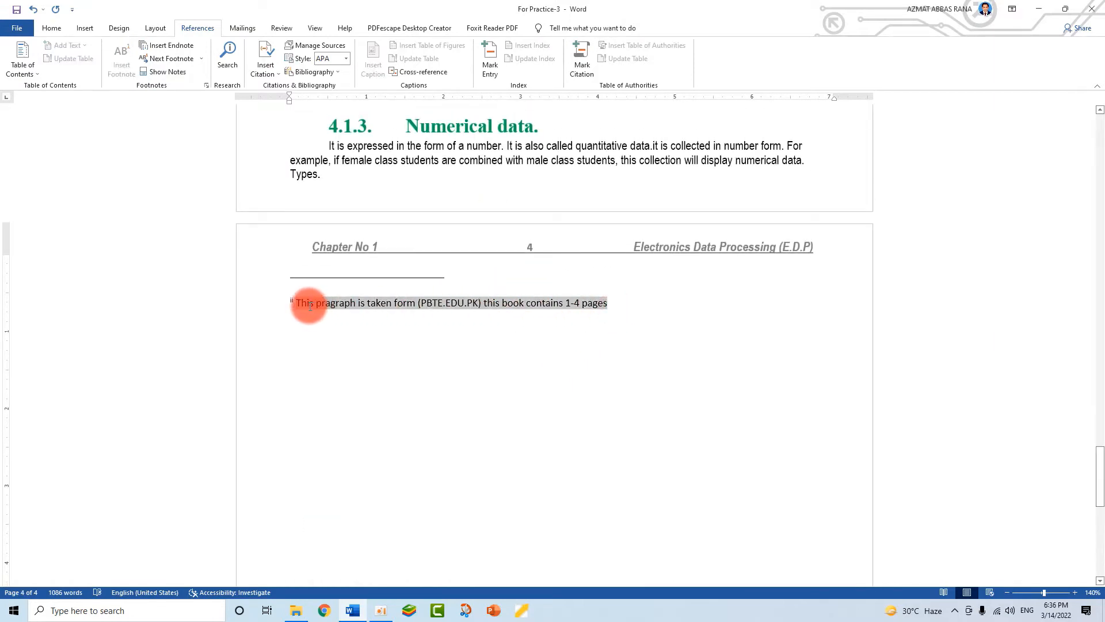
scroll(387, 360, "up", 15)
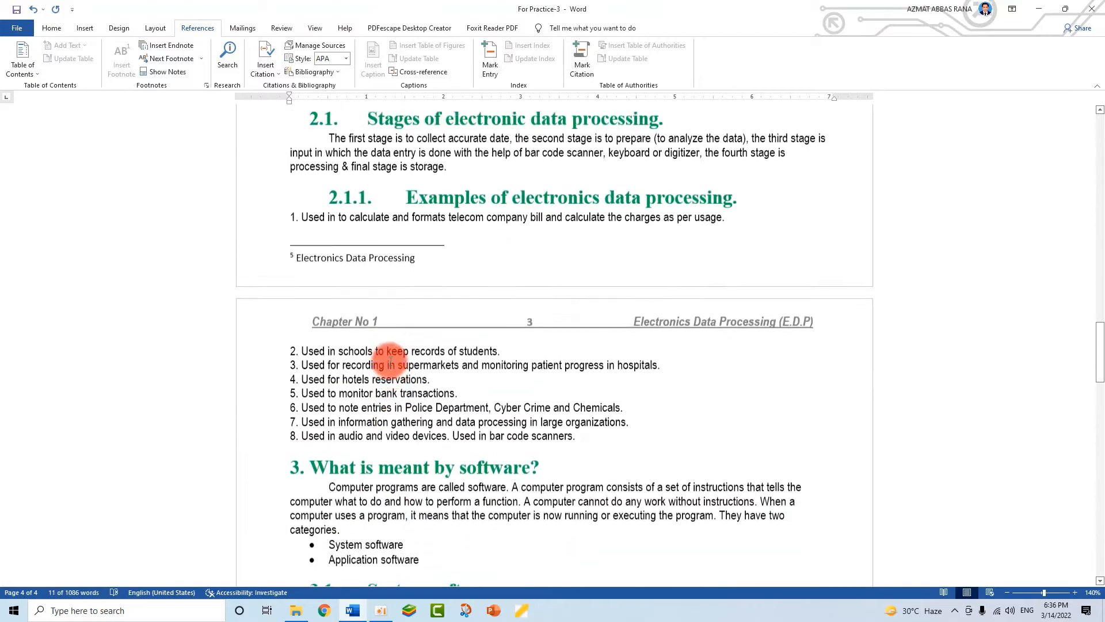
scroll(390, 360, "up", 20)
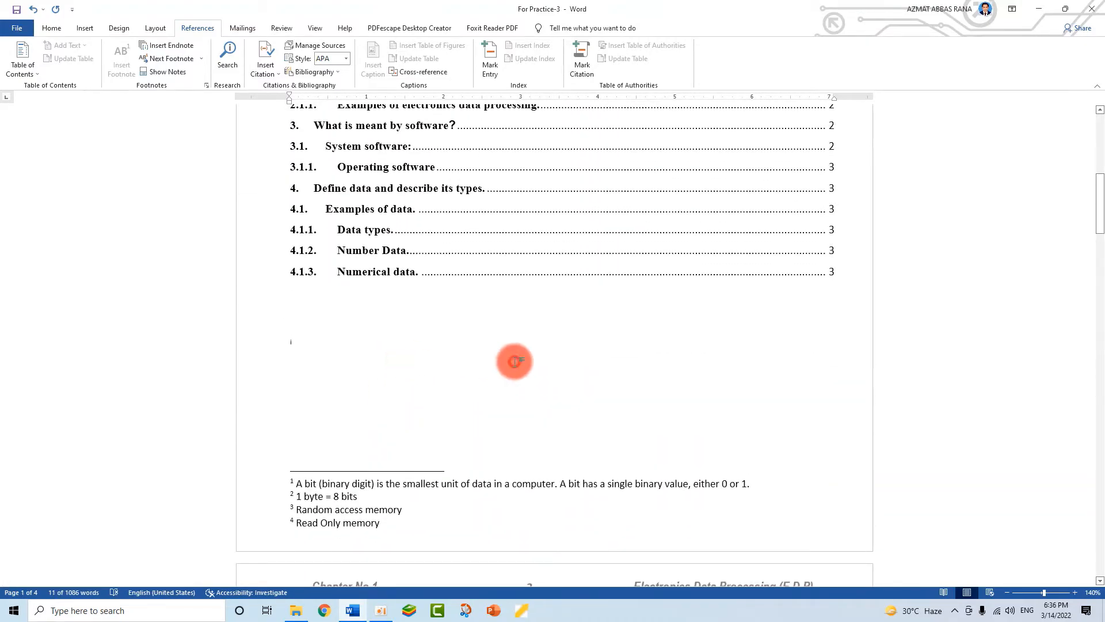
left_click(513, 362)
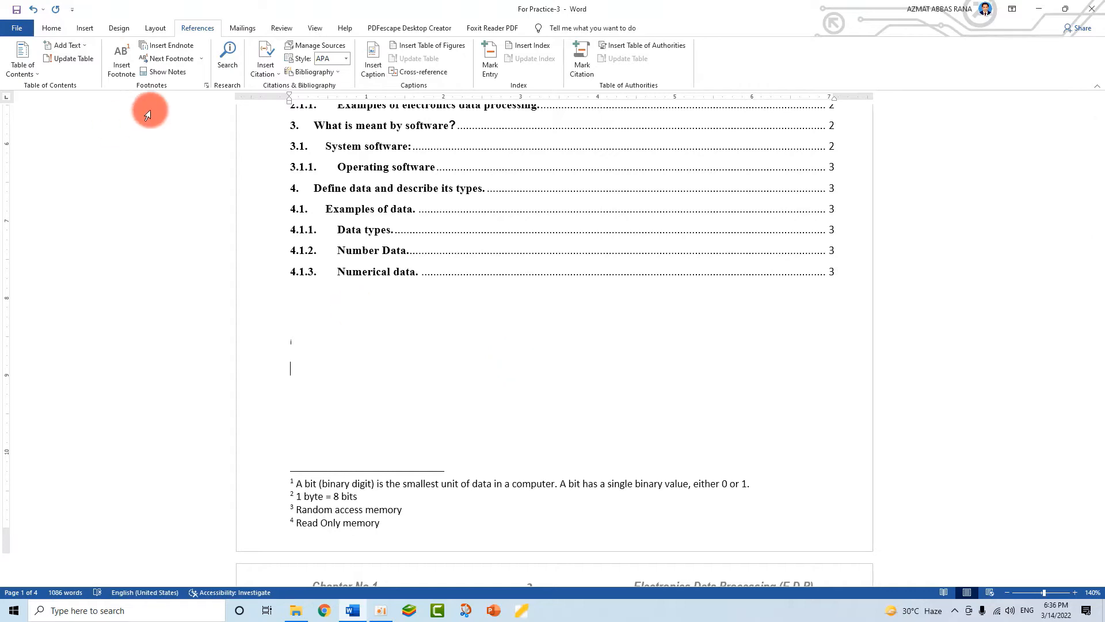
- In Footnote and Endnote settings, keep footnotes at page bottom and try an Arabic-letter number format
left_click(208, 88)
left_click_drag(549, 184, 586, 180)
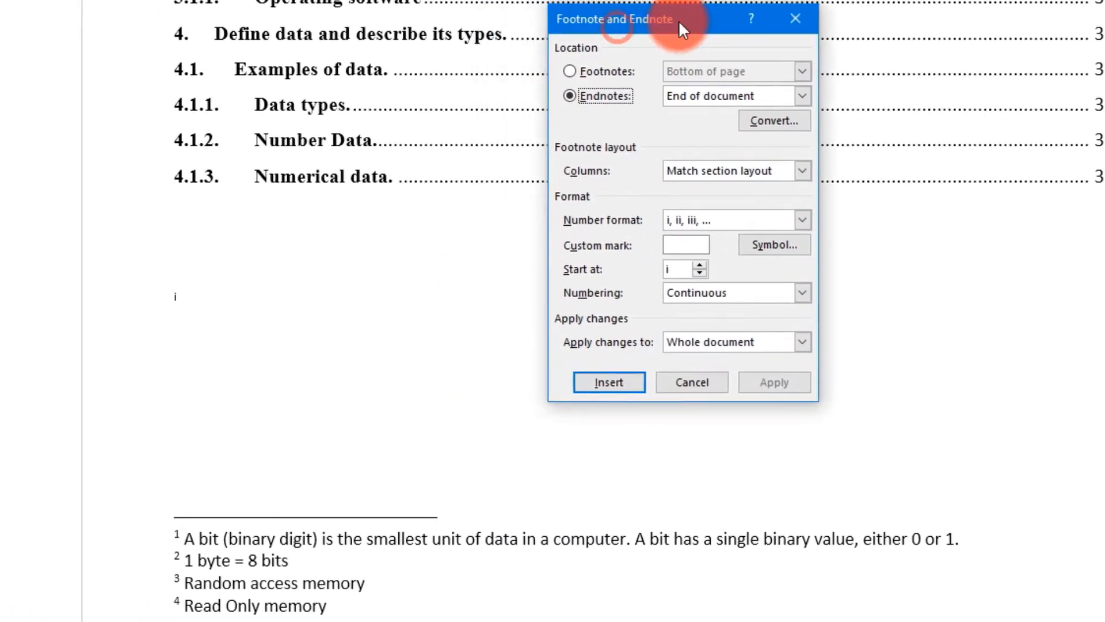
left_click_drag(678, 20, 680, 20)
left_click(581, 71)
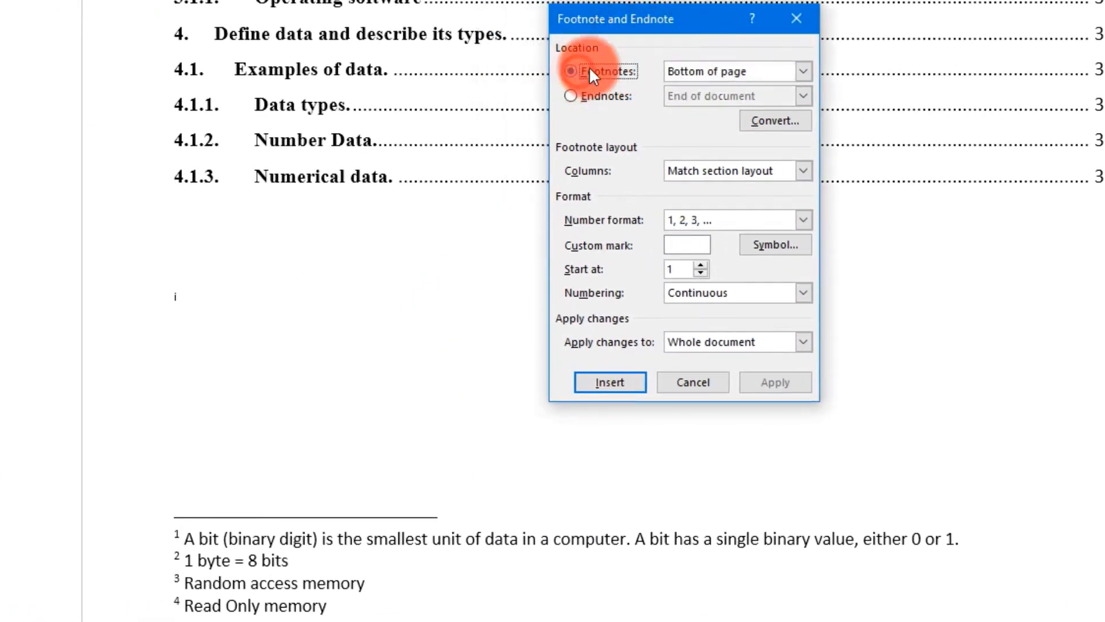
left_click(806, 73)
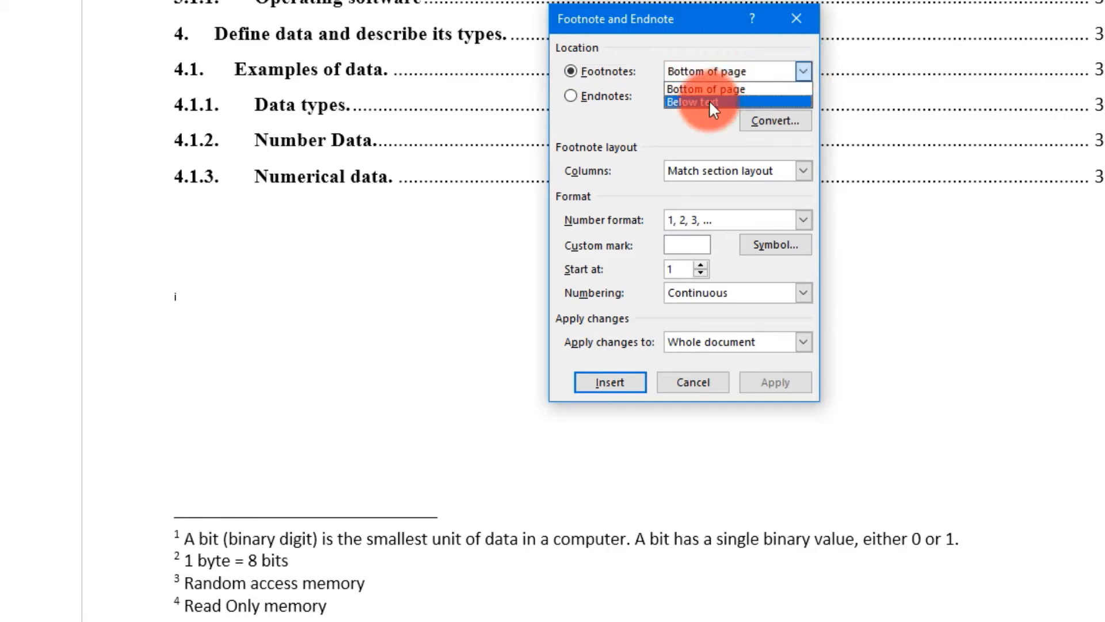
left_click(807, 67)
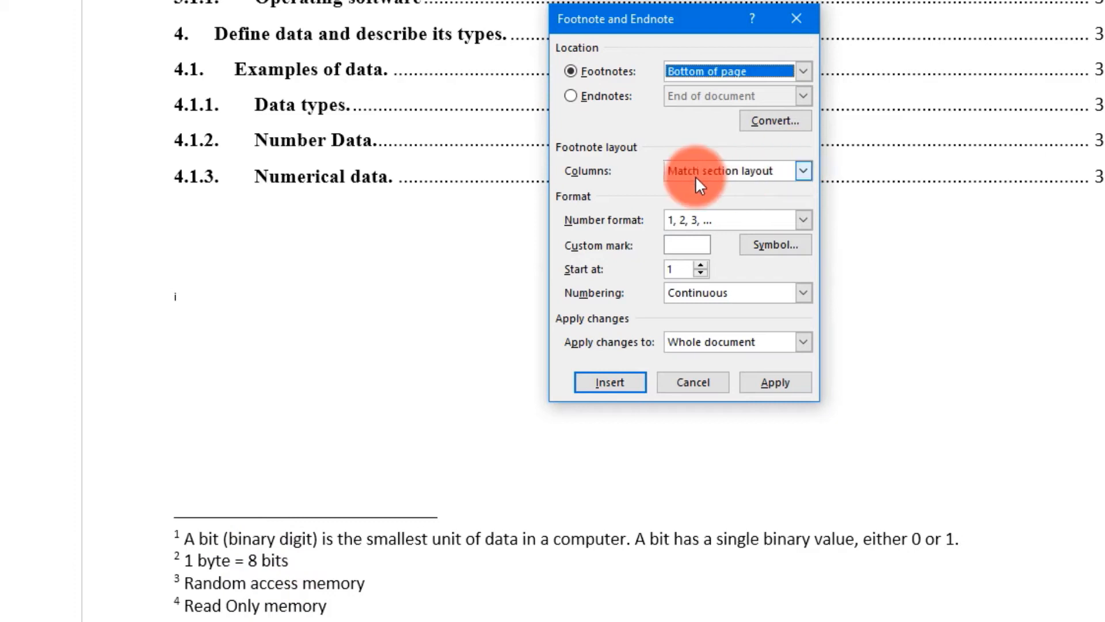
left_click(805, 221)
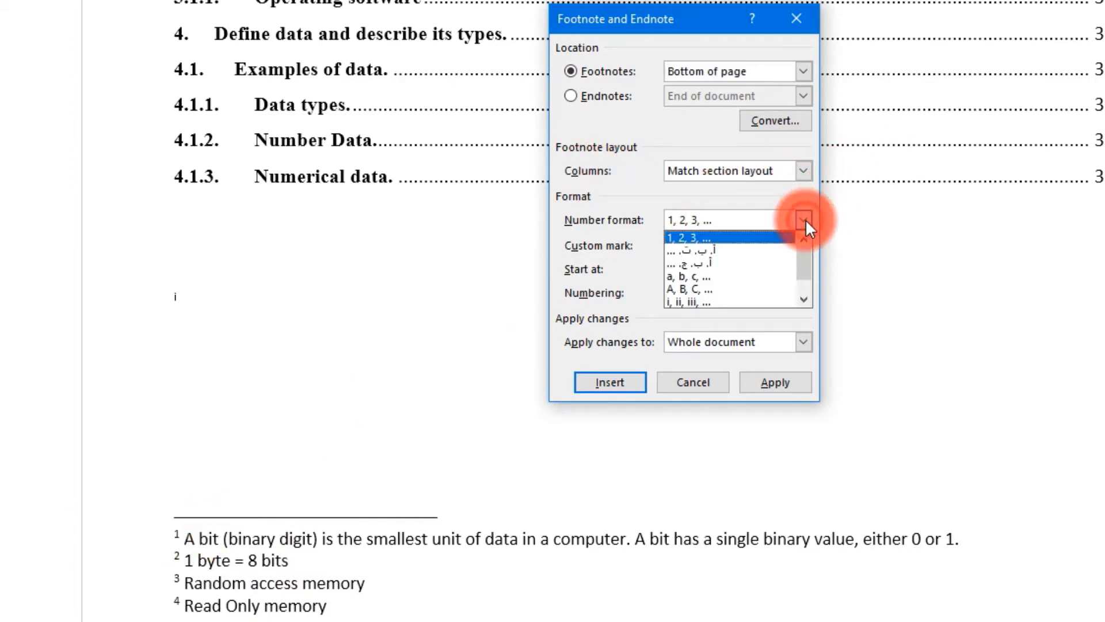
left_click(702, 248)
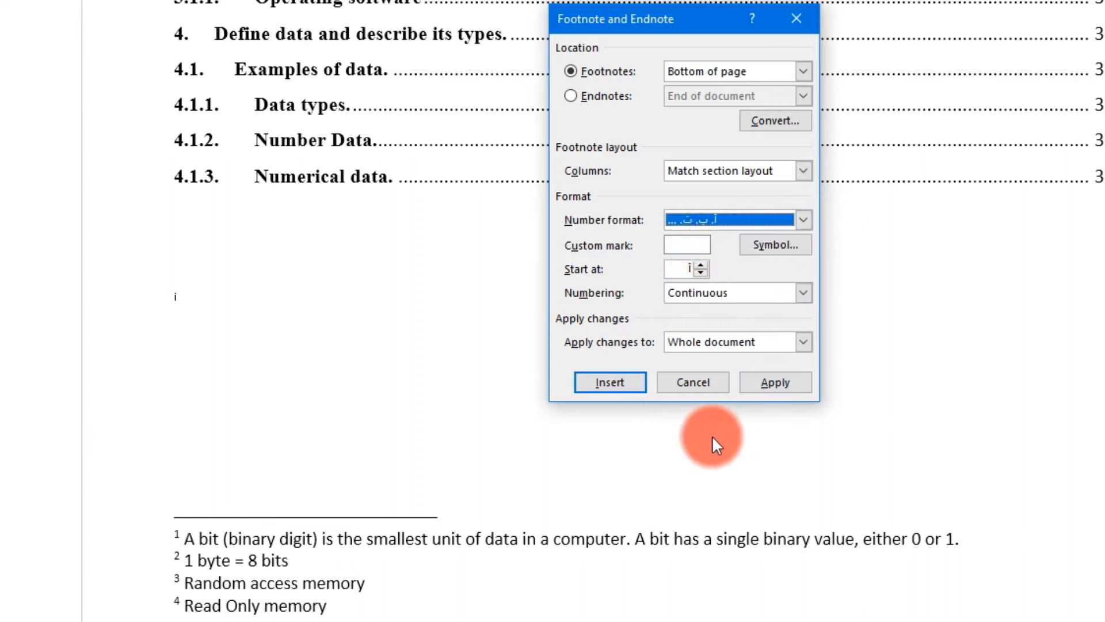
left_click(616, 381)
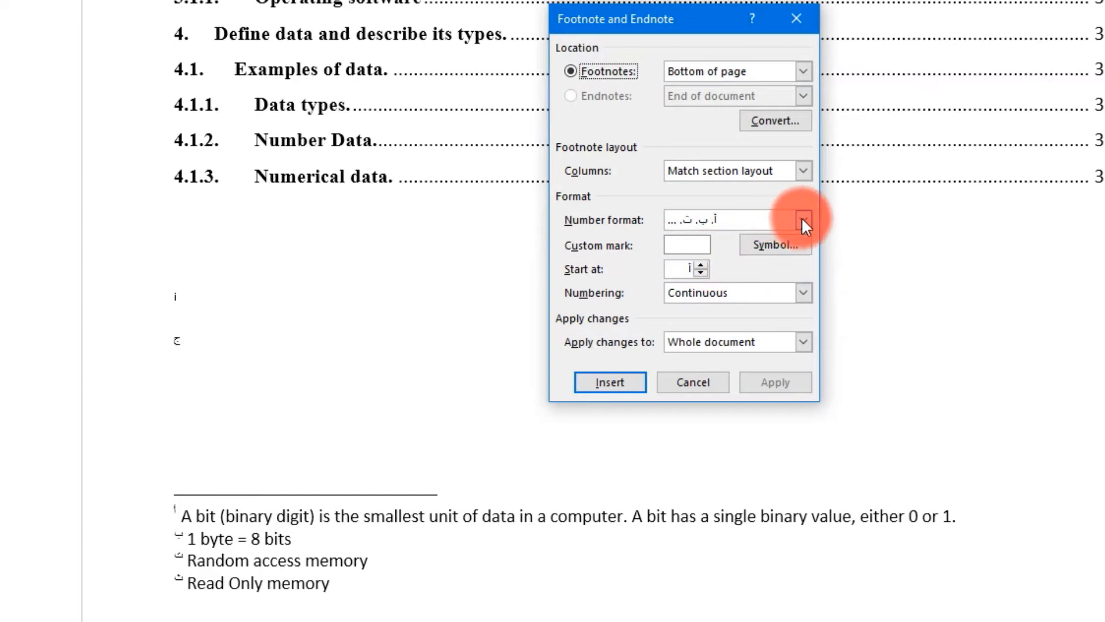
- Set footnotes to 1, 2, 3 numbering restarting each page and apply to the whole document
left_click(802, 218)
left_click(726, 232)
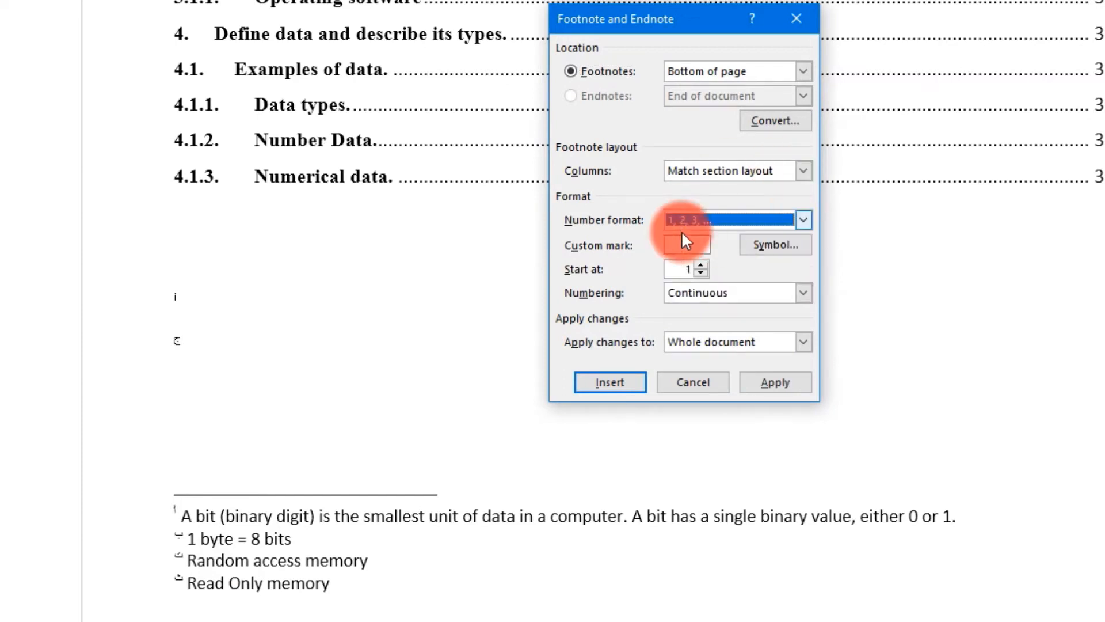
left_click(803, 293)
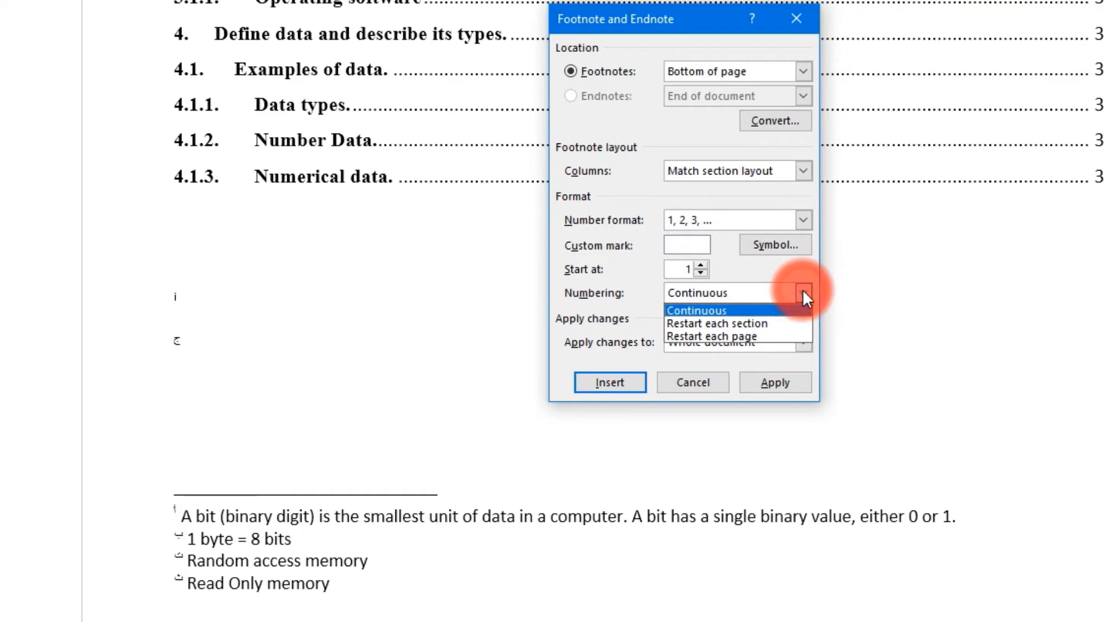
left_click(741, 336)
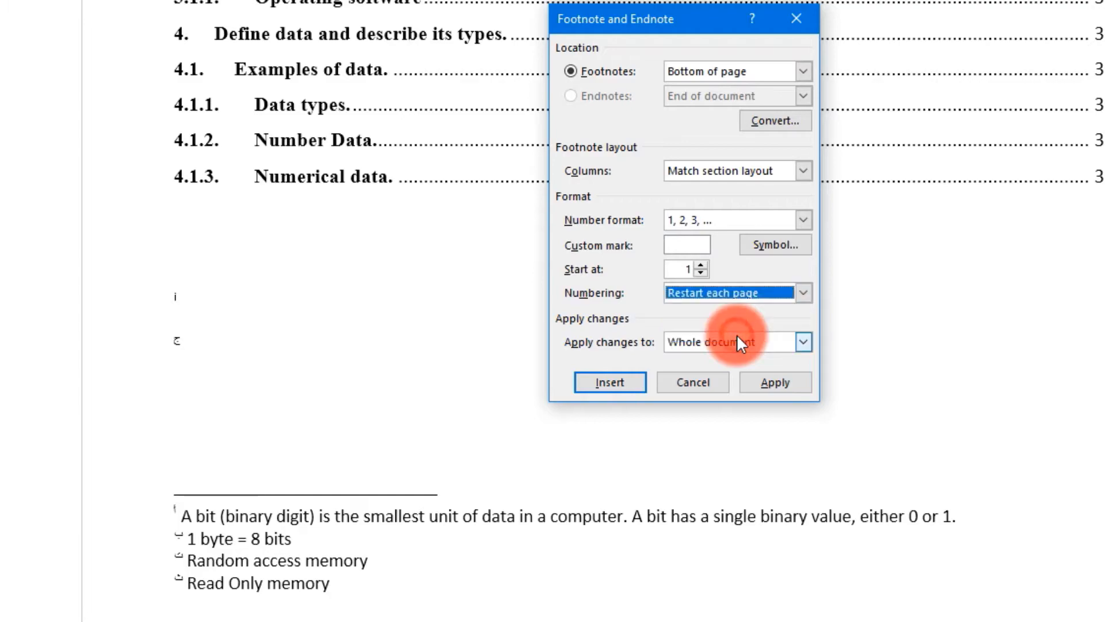
left_click(784, 384)
- Switch footnote numbering back to Continuous and apply it to the document
scroll(326, 383, "down", 4)
scroll(218, 440, "down", 12)
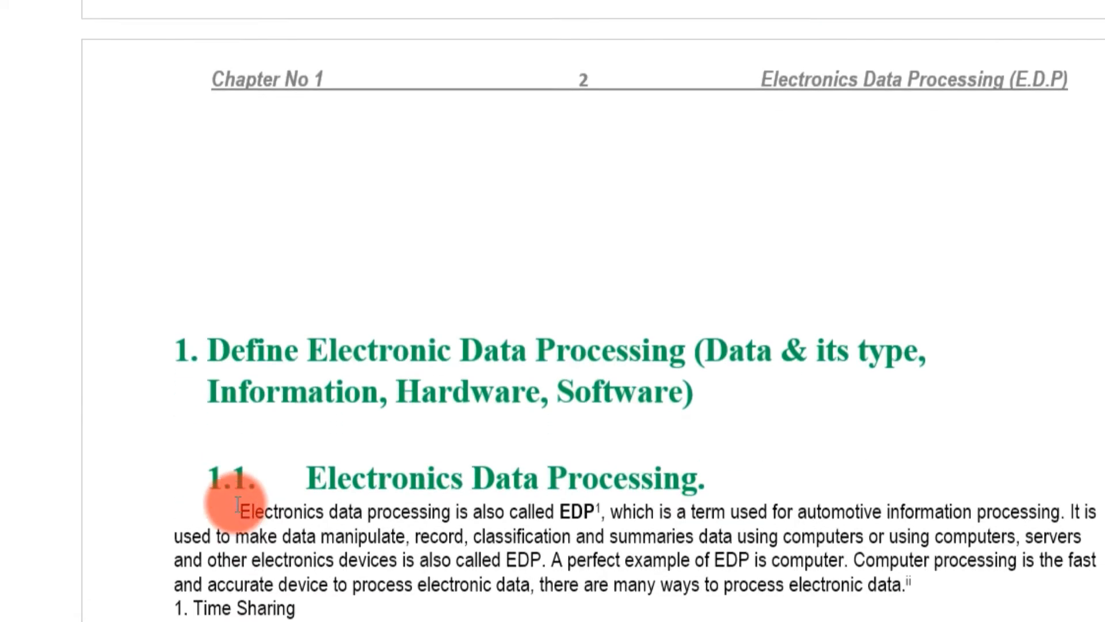
scroll(236, 495, "down", 12)
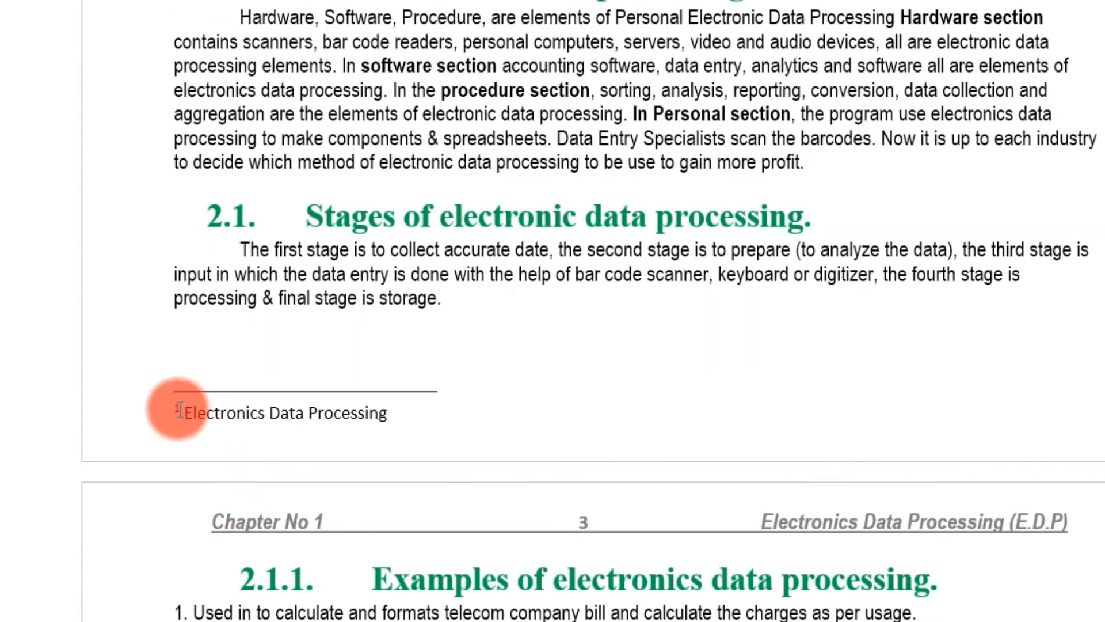
scroll(222, 412, "up", 5)
scroll(221, 412, "up", 15)
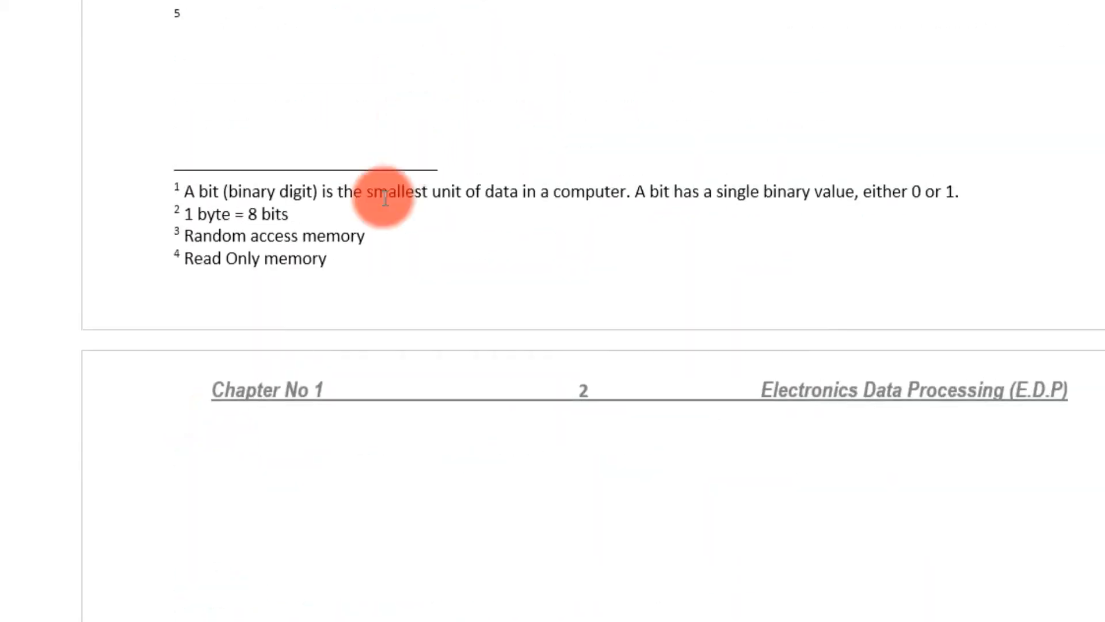
scroll(375, 309, "down", 7)
scroll(375, 310, "down", 10)
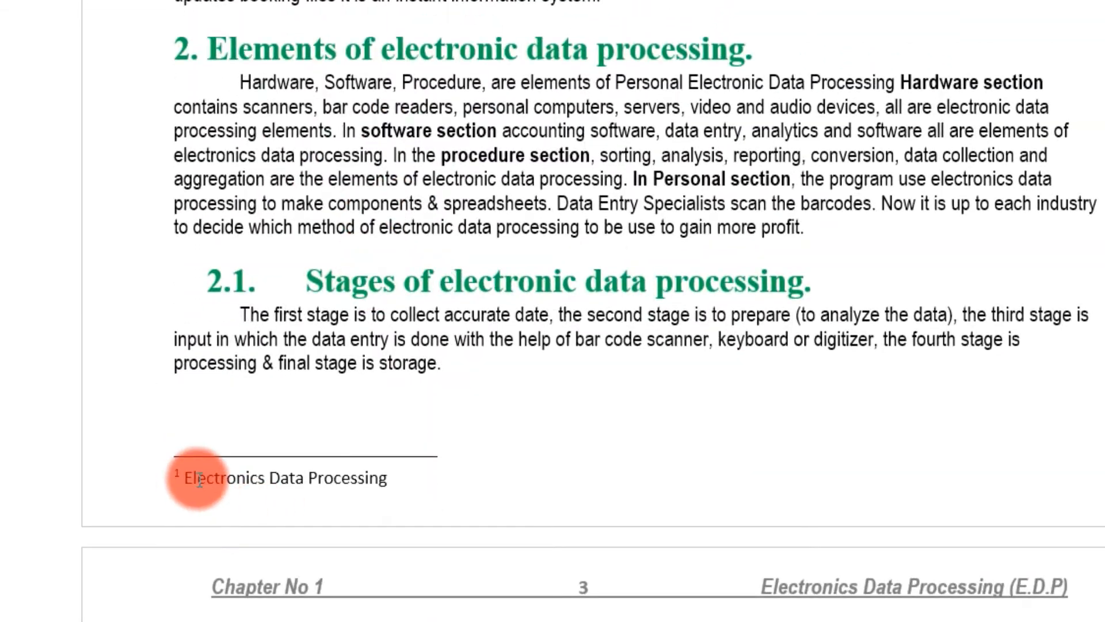
scroll(199, 478, "up", 20)
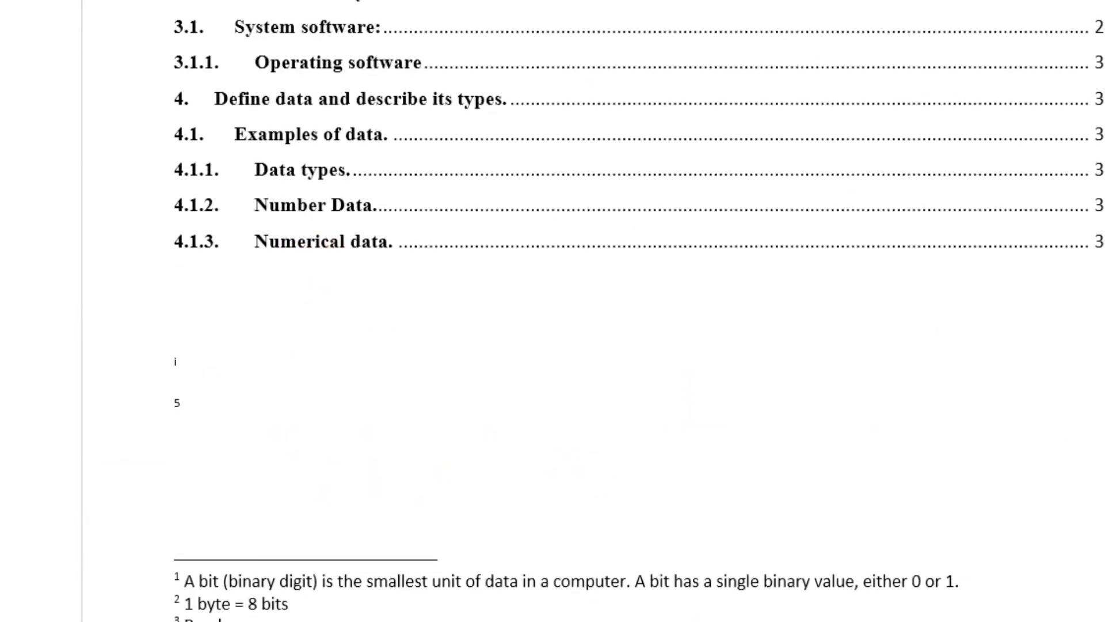
left_click(804, 292)
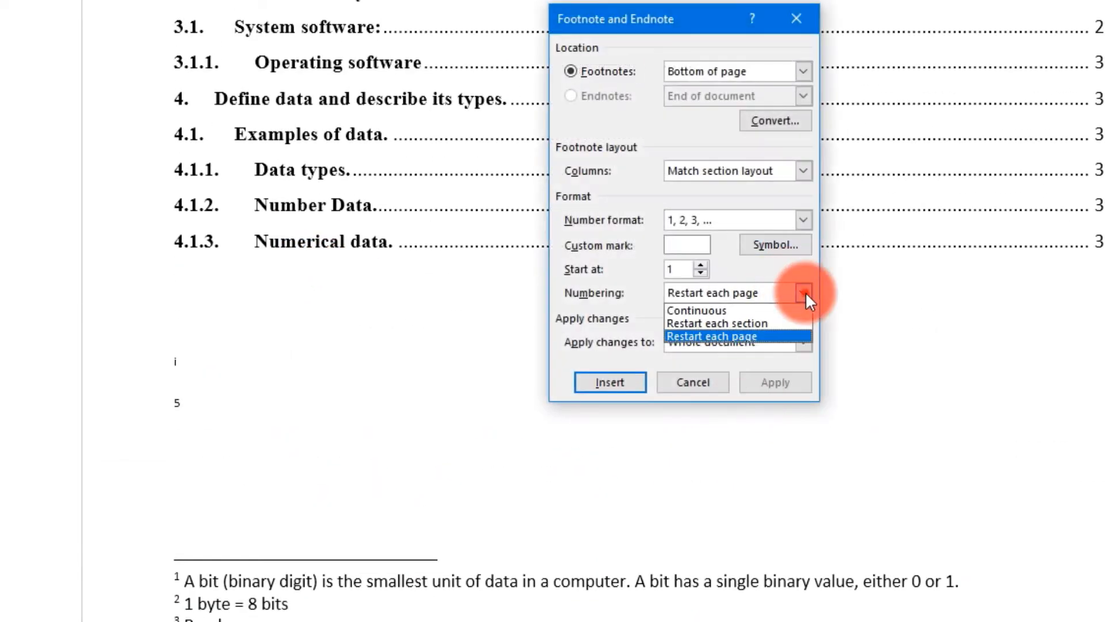
left_click(744, 311)
left_click(763, 384)
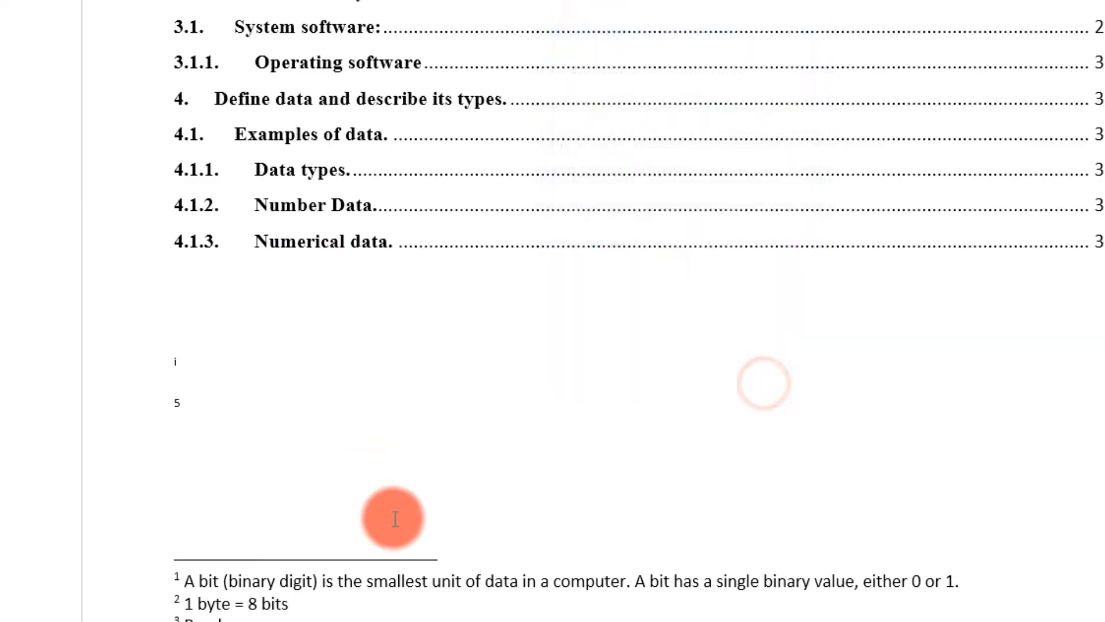
- Delete the stray 5 and the leftover endnote mark i beneath the table of contents
scroll(254, 387, "down", 10)
scroll(284, 538, "down", 20)
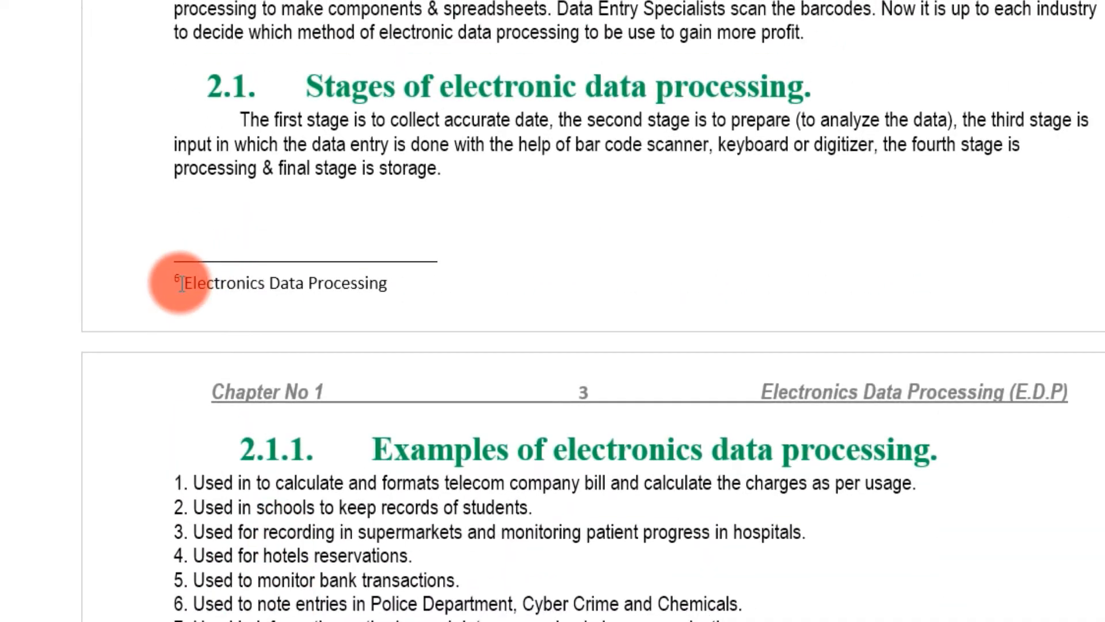
scroll(172, 299, "up", 20)
scroll(196, 322, "up", 7)
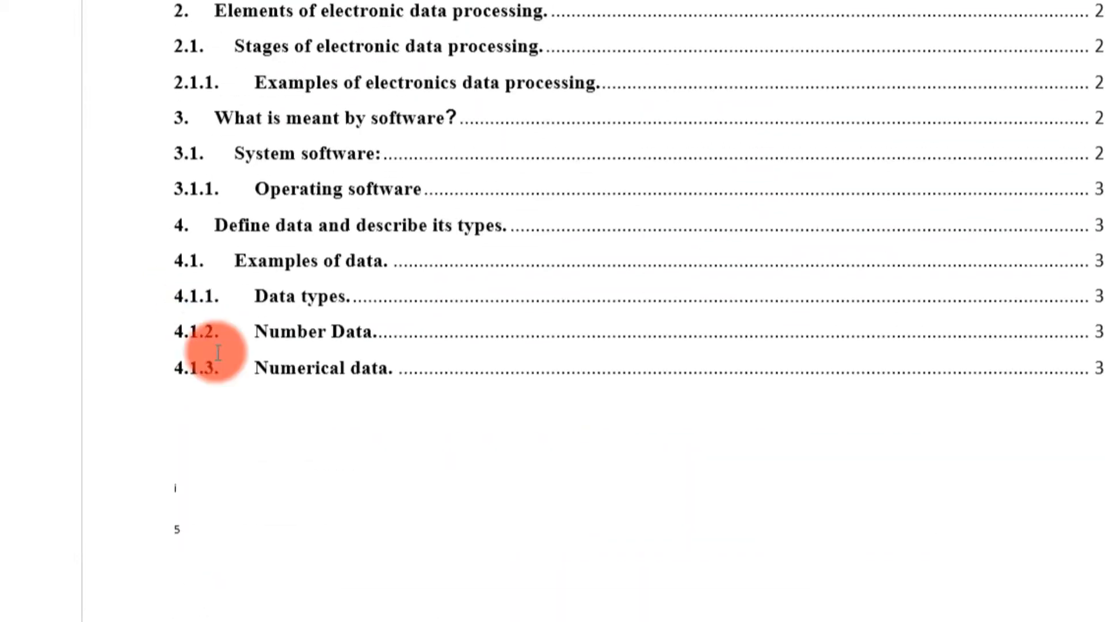
left_click(217, 528)
key("BackSpace")
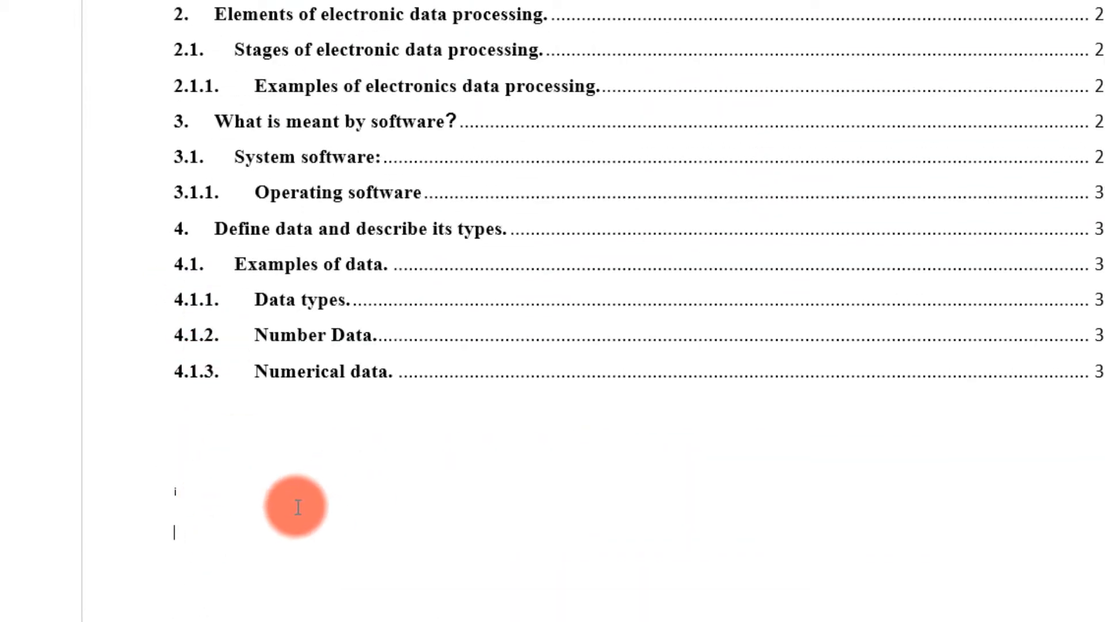
scroll(305, 443, "down", 5)
left_click_drag(203, 149, 172, 64)
key("BackSpace")
- Scroll through the document to check the footnotes and the closing endnote
scroll(446, 351, "down", 1)
scroll(446, 352, "down", 3)
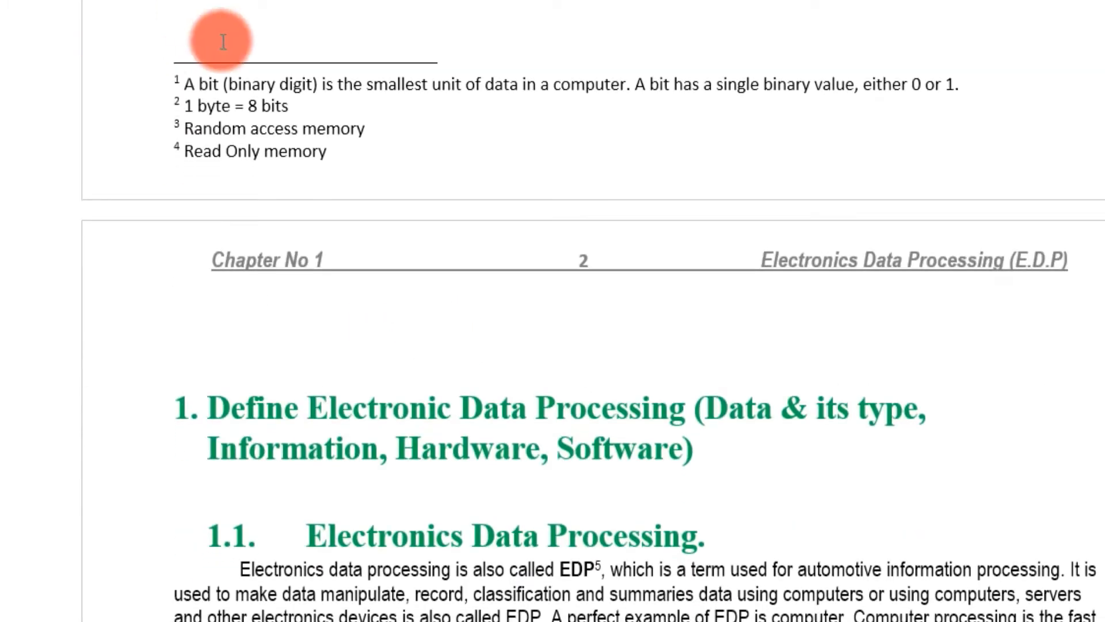
scroll(214, 282, "down", 4)
scroll(215, 282, "down", 15)
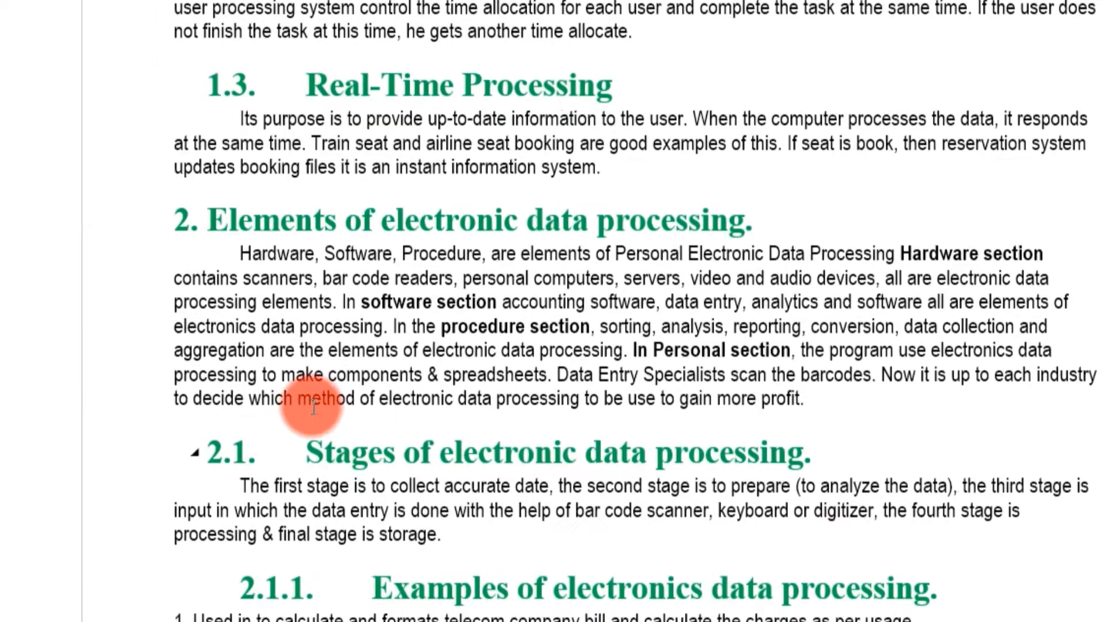
scroll(370, 439, "down", 15)
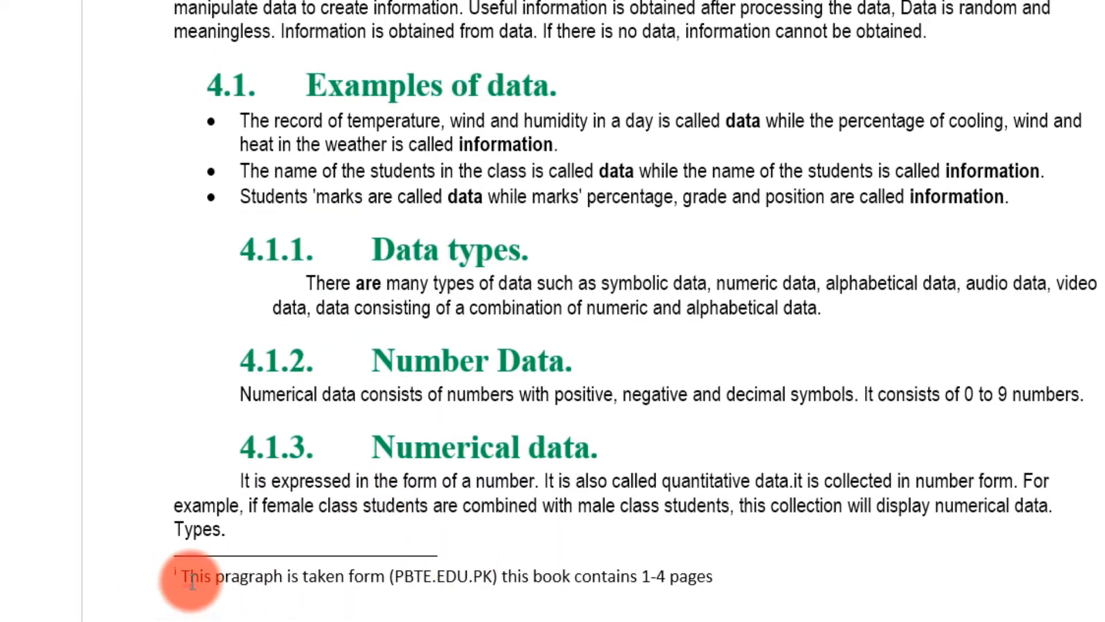
scroll(208, 575, "up", 20)
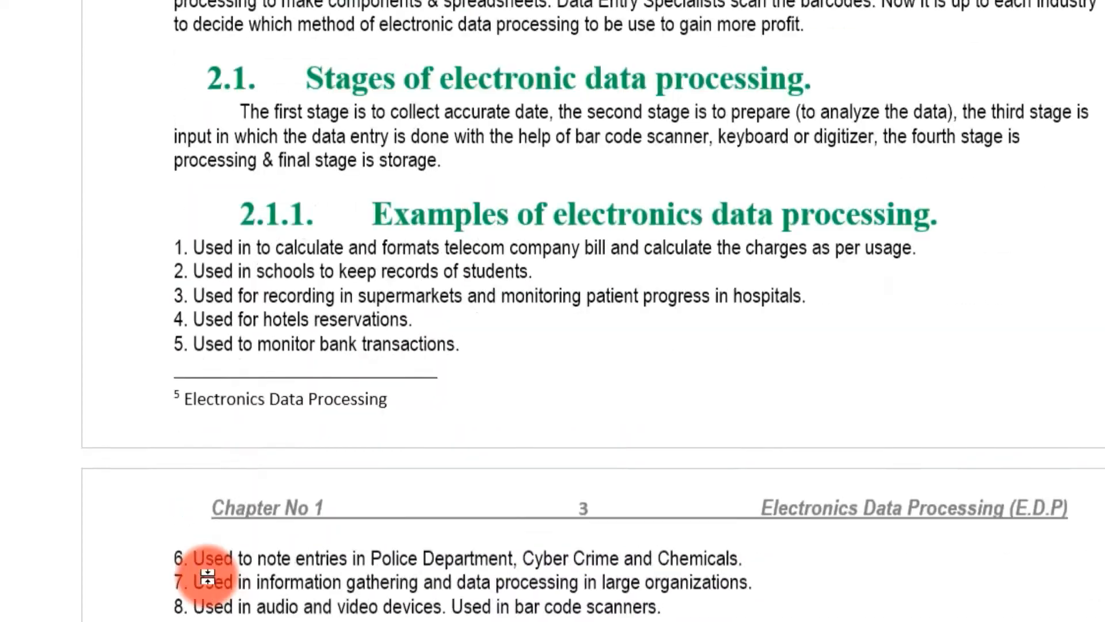
scroll(219, 454, "up", 1)
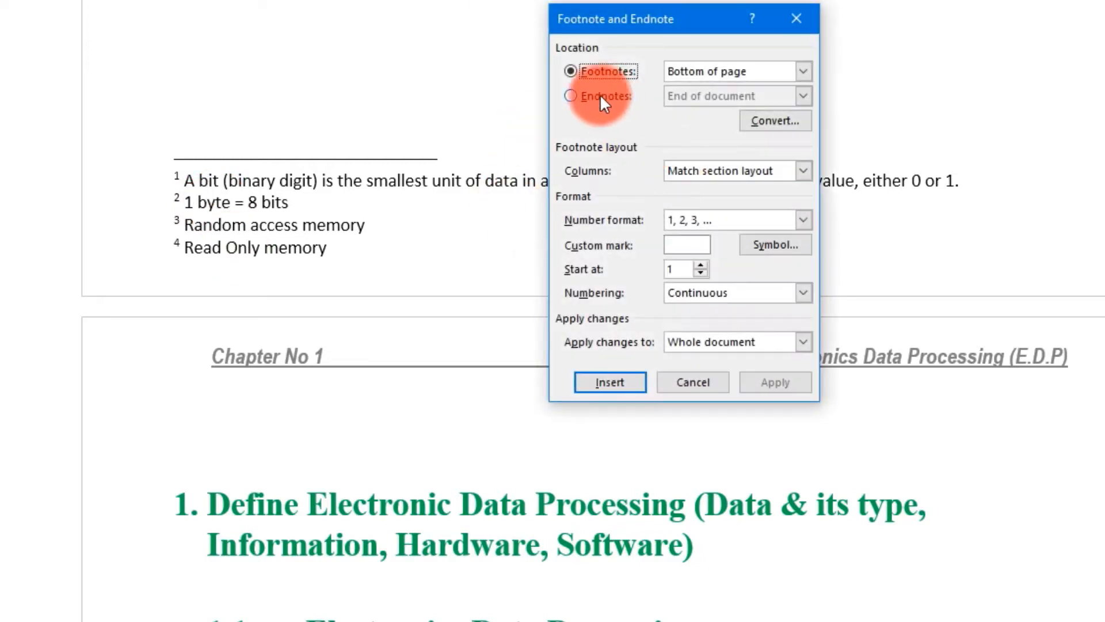
left_click(571, 95)
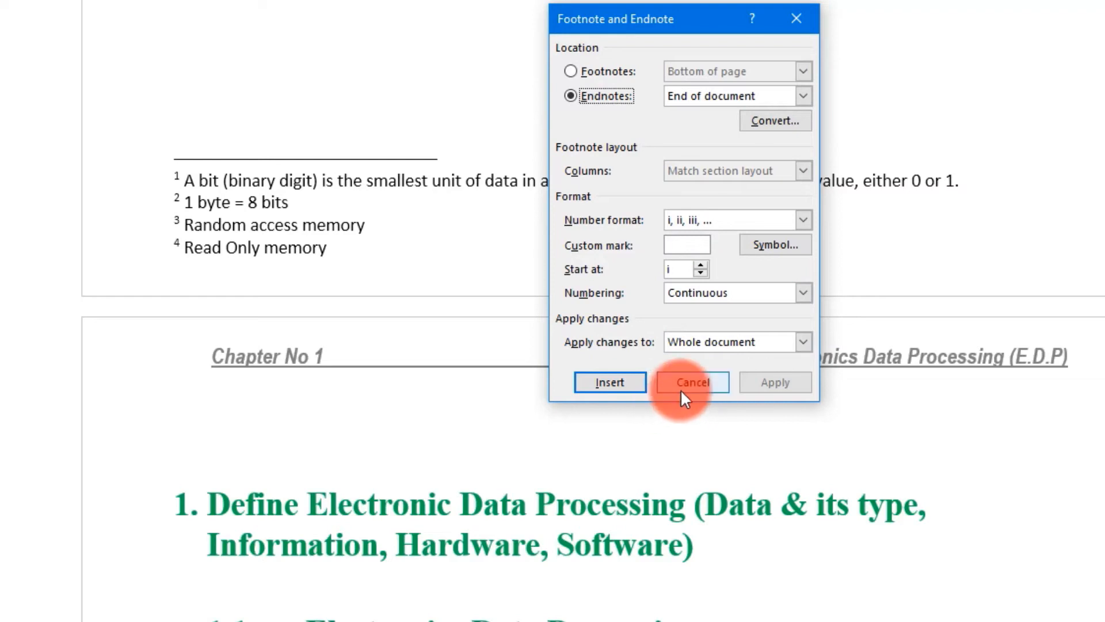
left_click(803, 292)
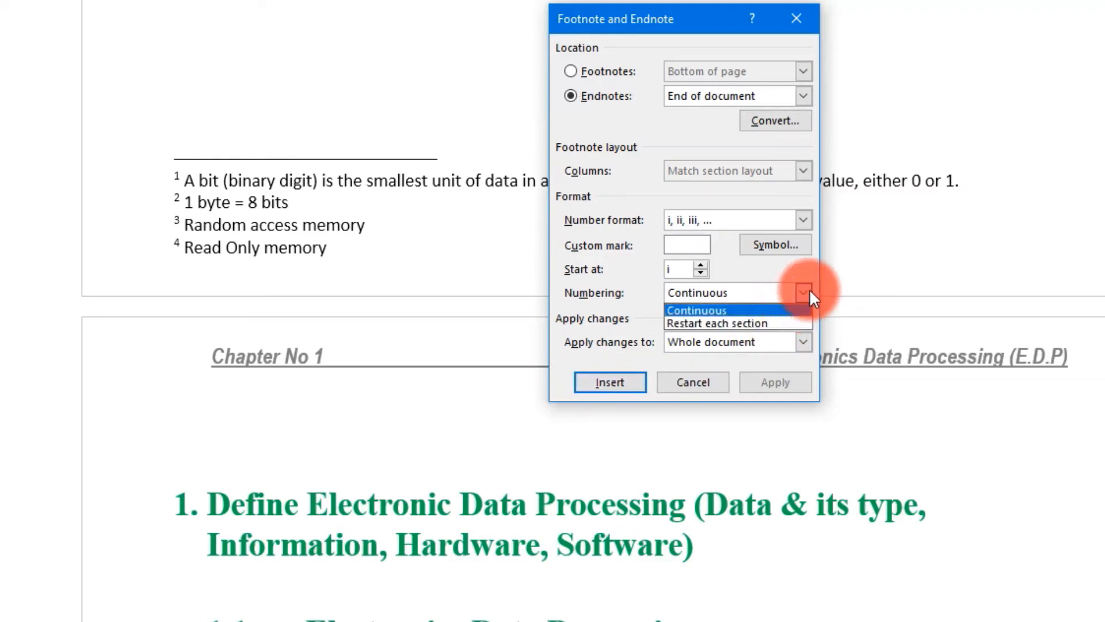
left_click(802, 25)
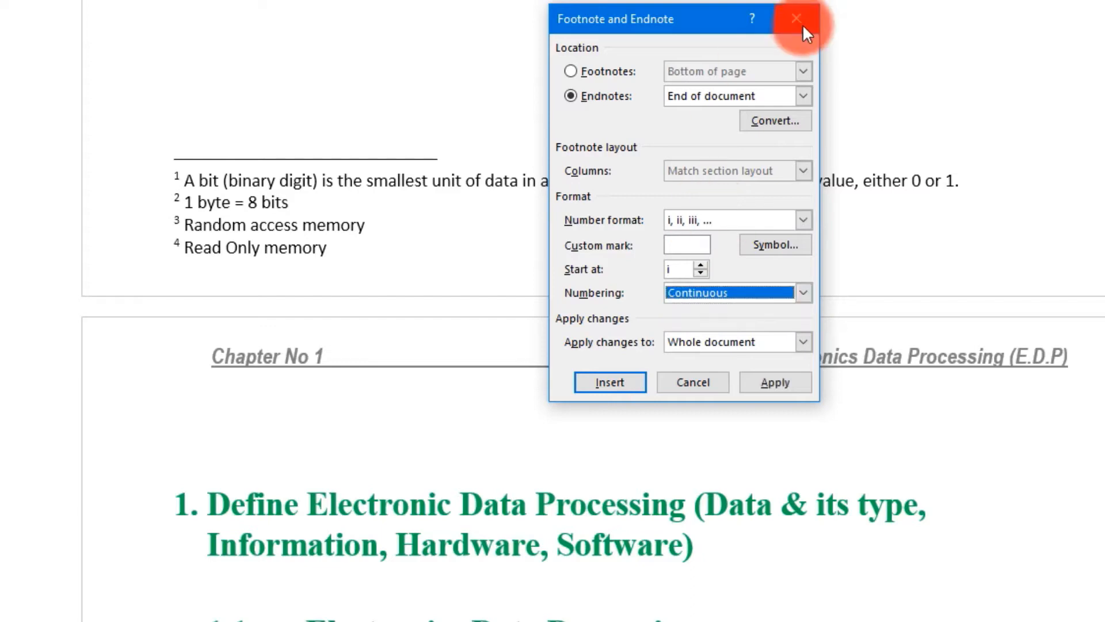
left_click(699, 389)
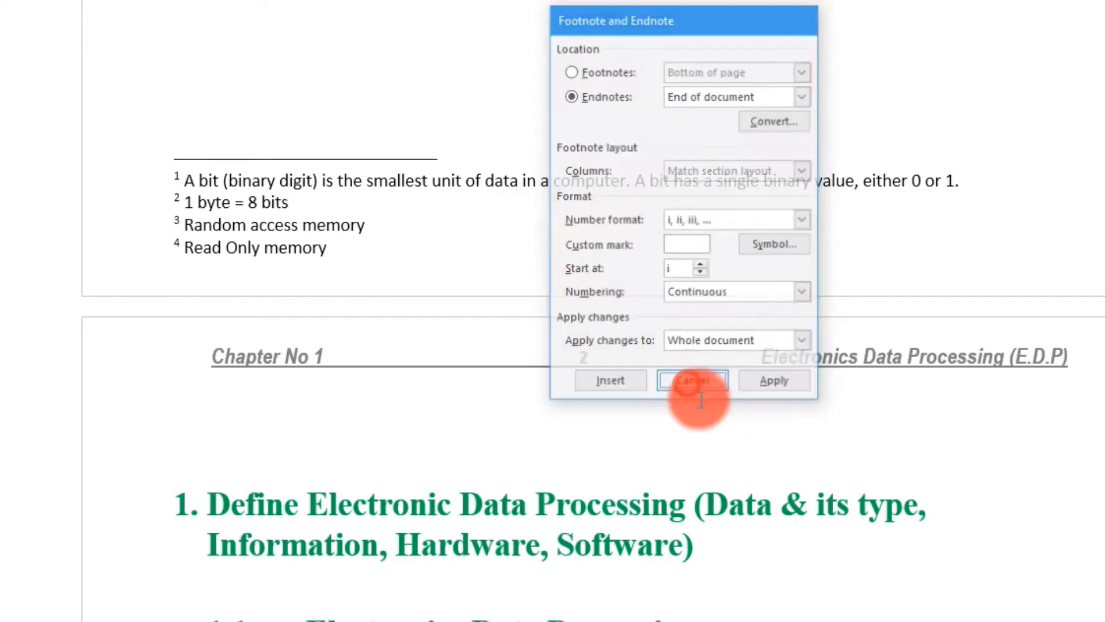
left_click(434, 69)
scroll(353, 205, "up", 5)
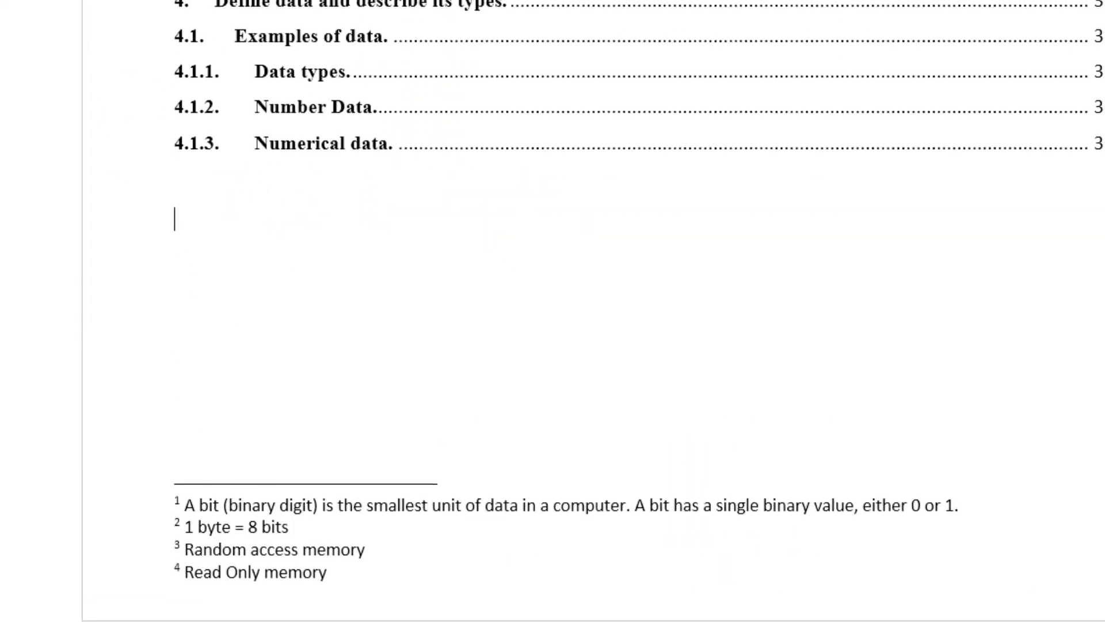
left_click(227, 57)
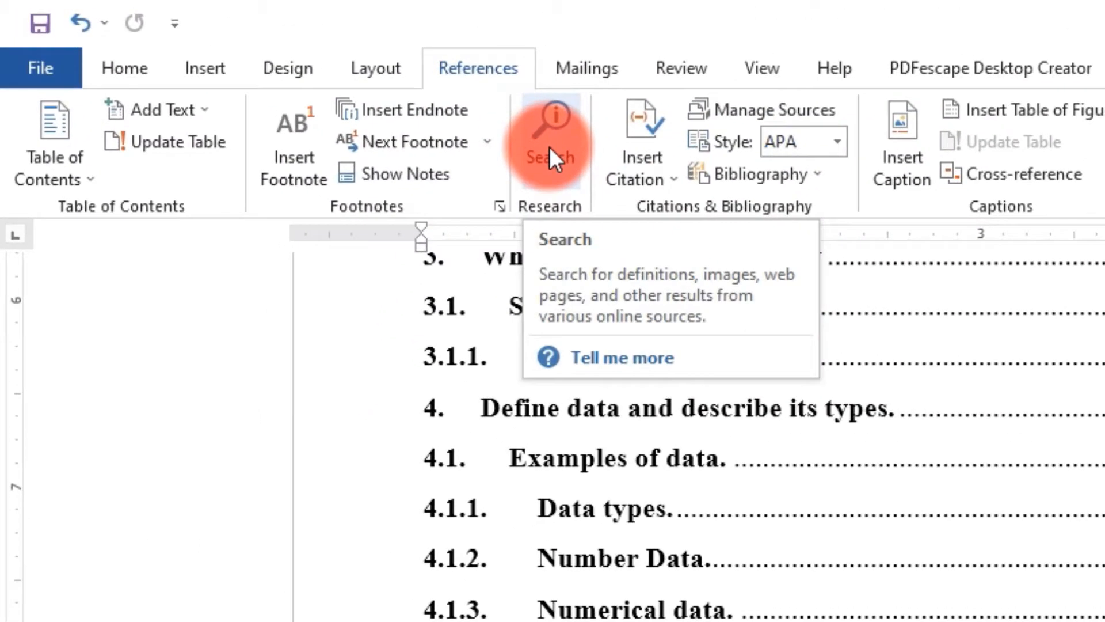
left_click(549, 146)
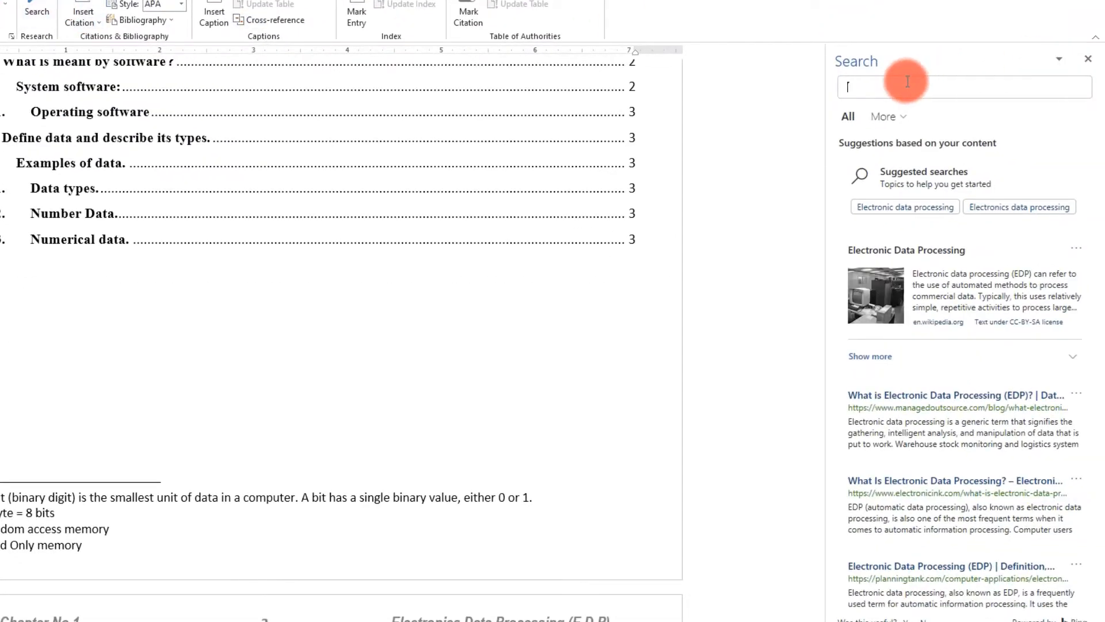
type("compu")
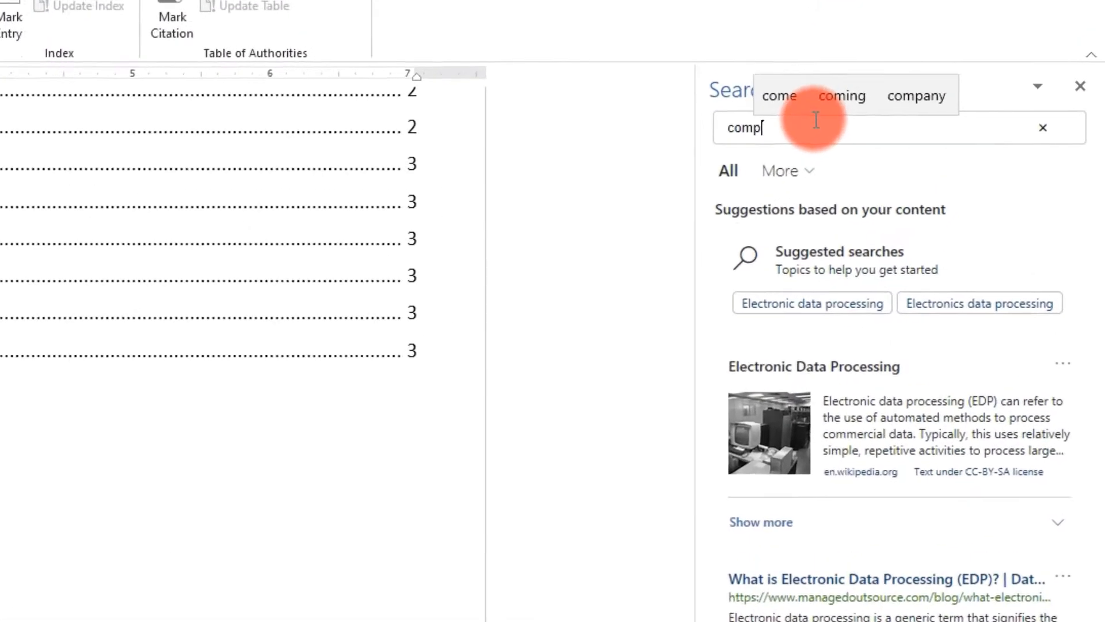
type("ter")
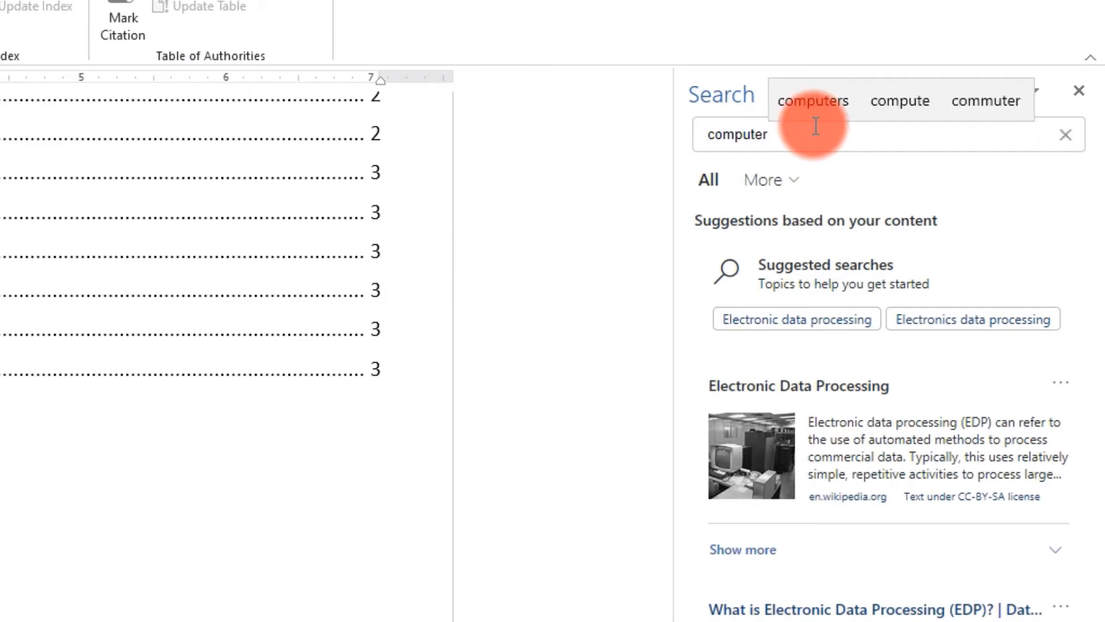
key("Return")
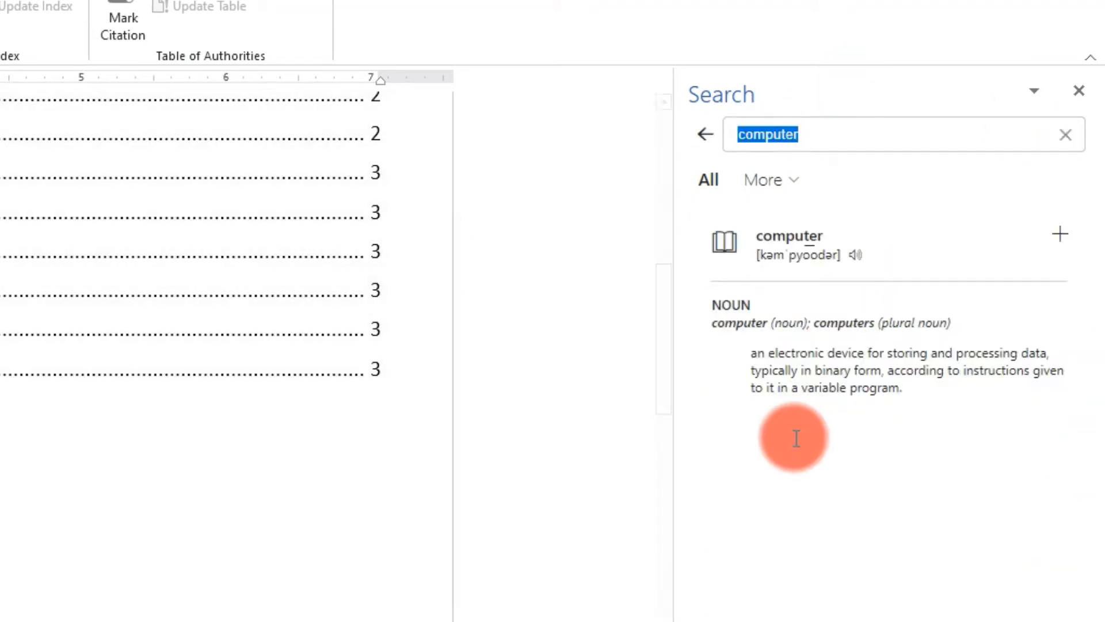
scroll(860, 457, "down", 5)
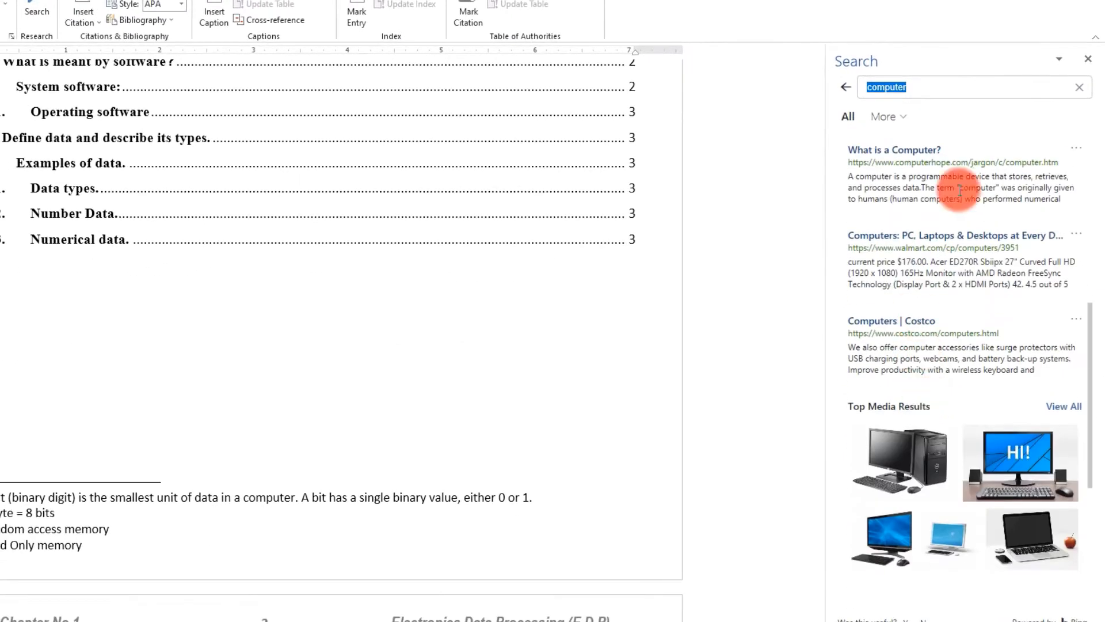
scroll(967, 396, "up", 5)
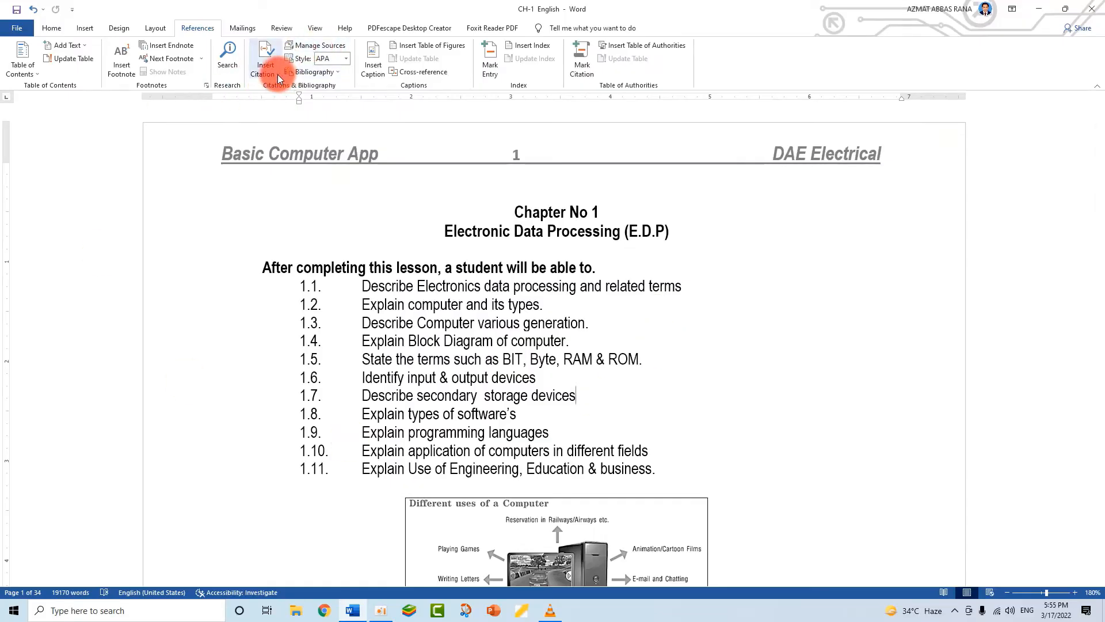
left_click(278, 76)
left_click(421, 152)
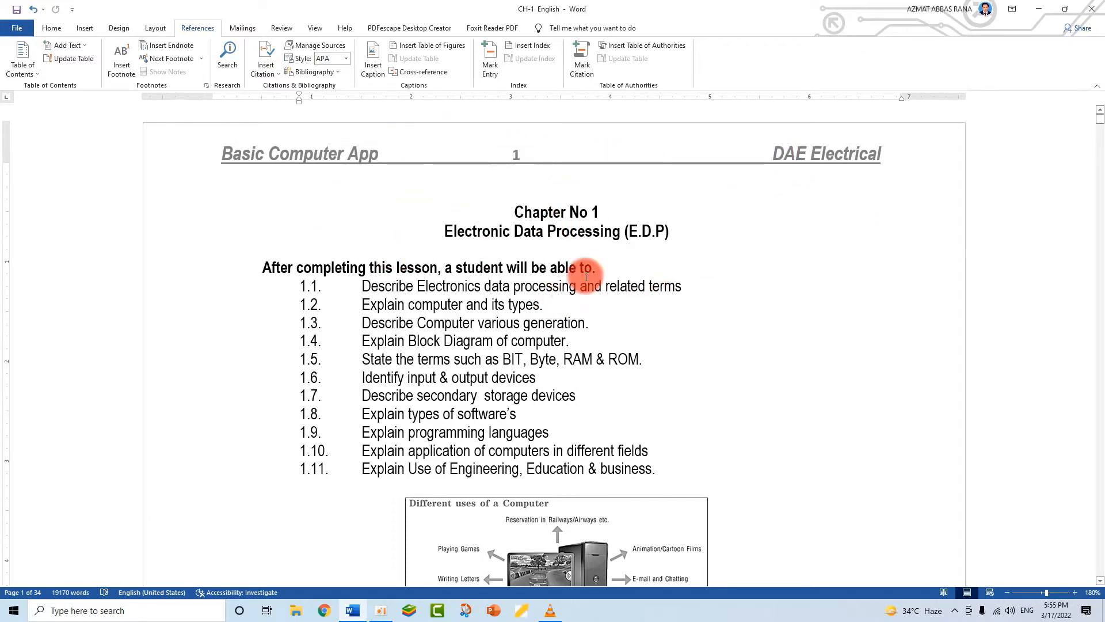
scroll(587, 282, "down", 10)
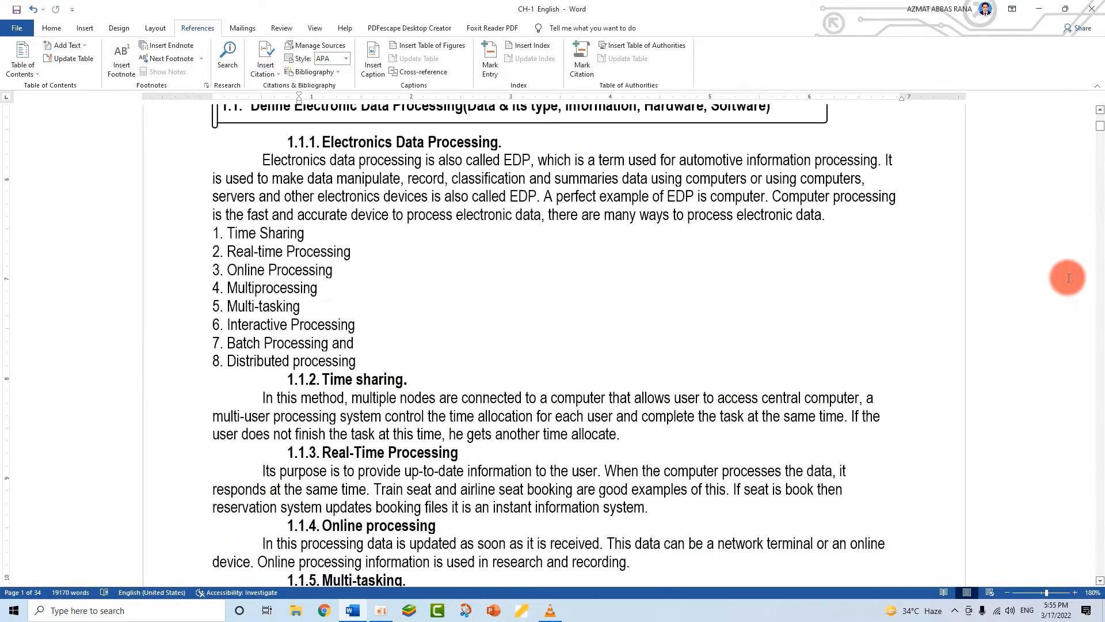
scroll(434, 439, "up", 10)
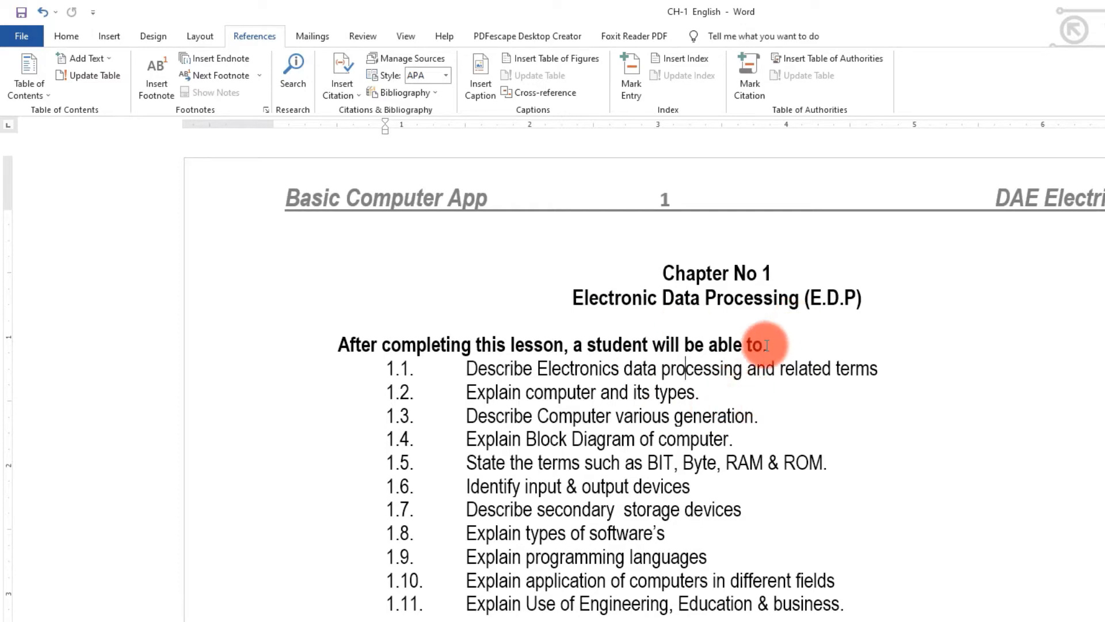
- Create a new bibliography source, set its type to Report and show all fields
left_click(357, 97)
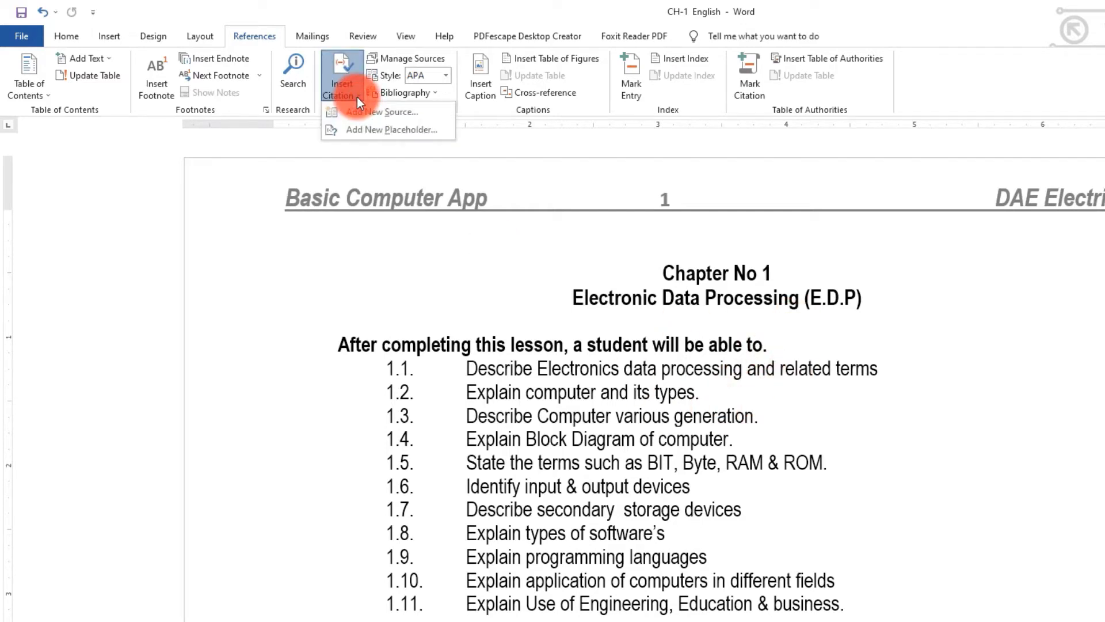
left_click(710, 316)
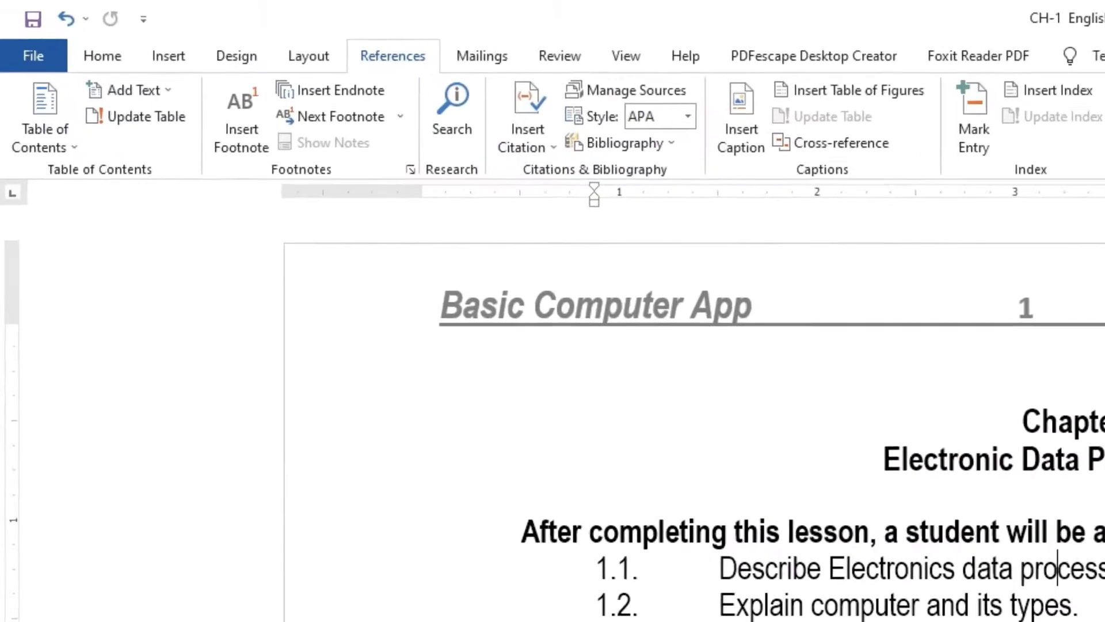
left_click(540, 138)
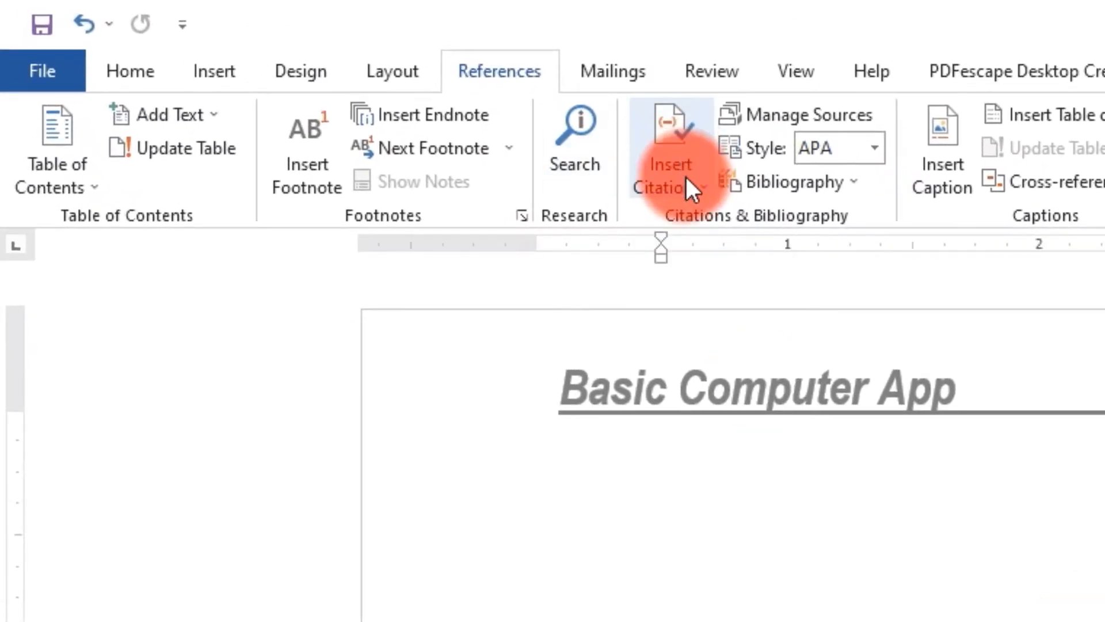
left_click(742, 219)
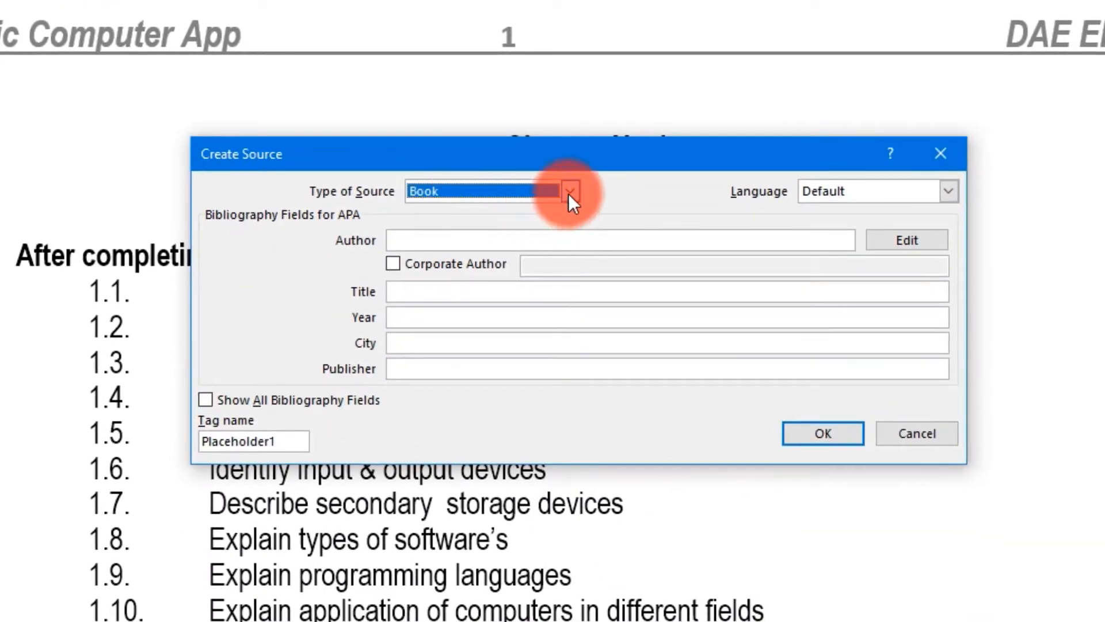
left_click(569, 192)
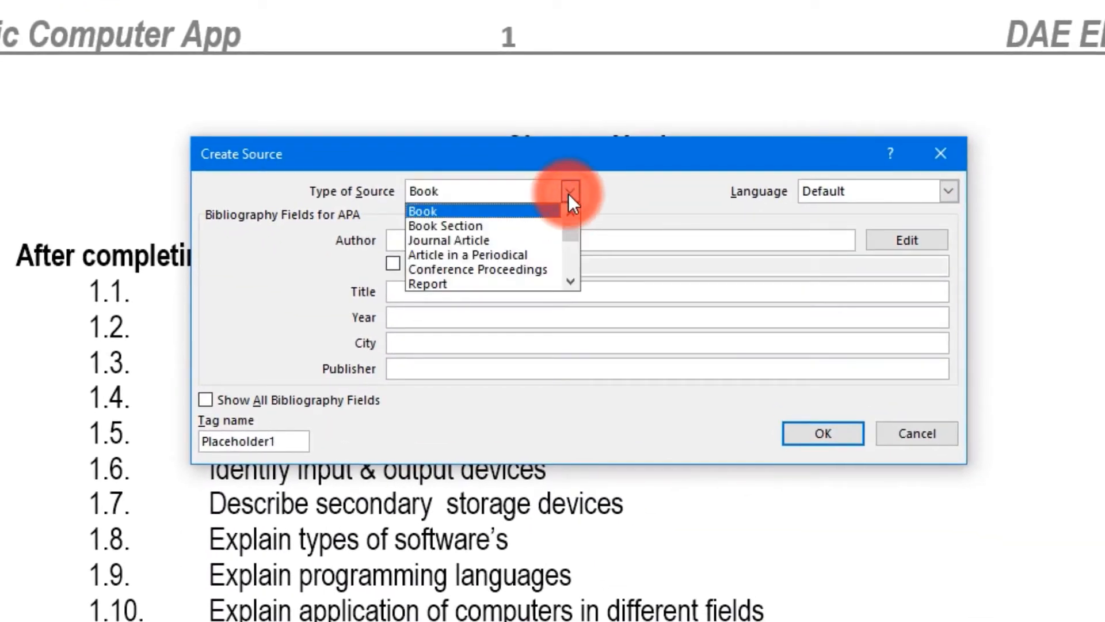
left_click(569, 282)
left_click(569, 282)
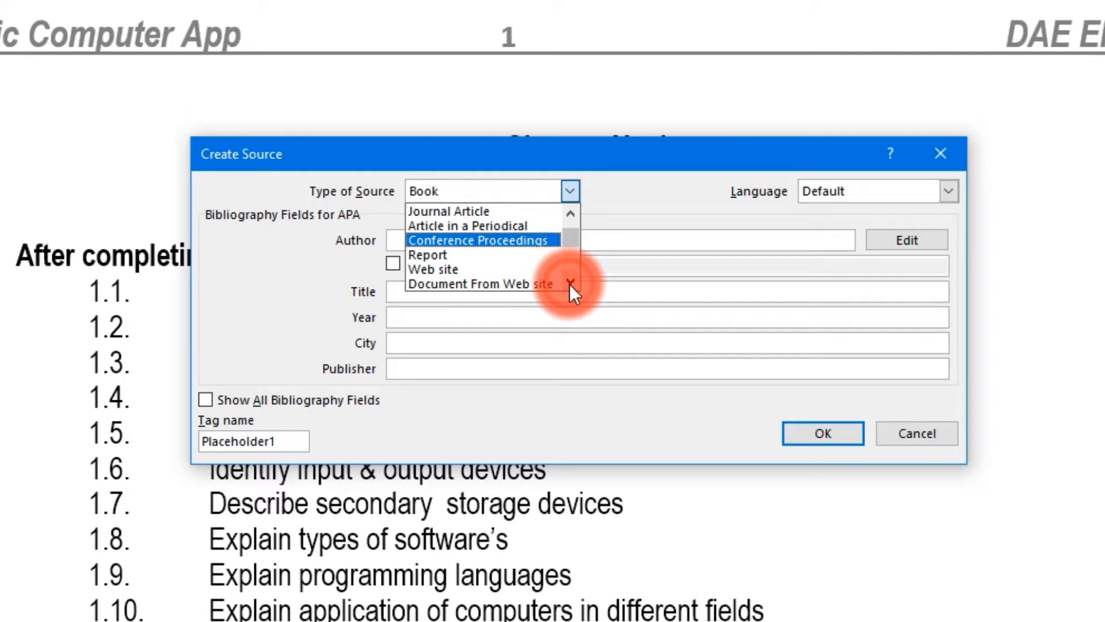
left_click(429, 254)
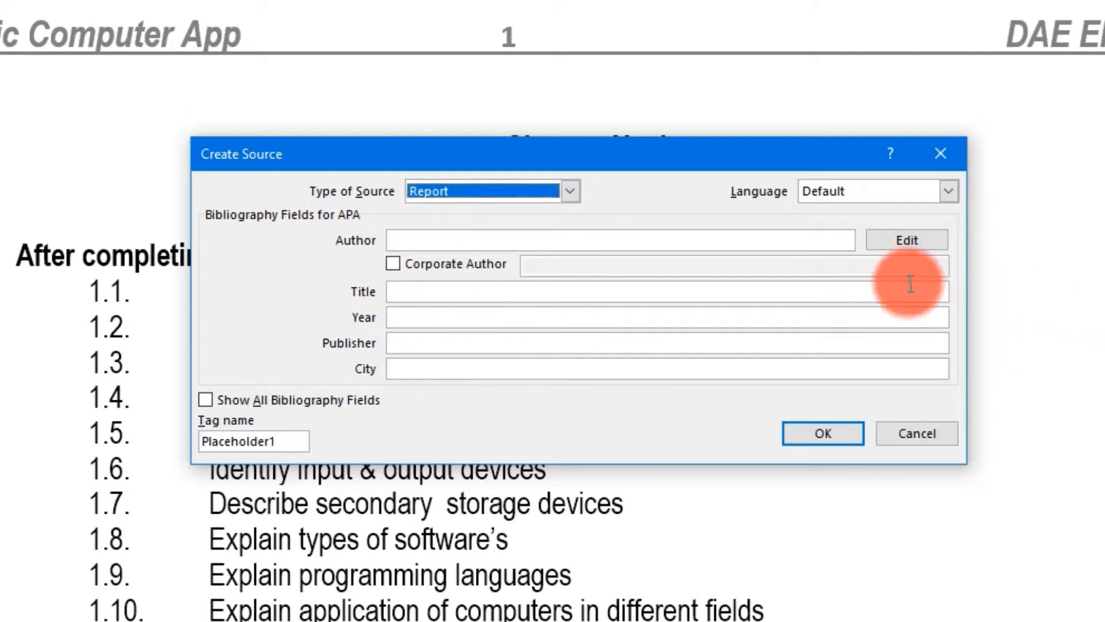
left_click(207, 400)
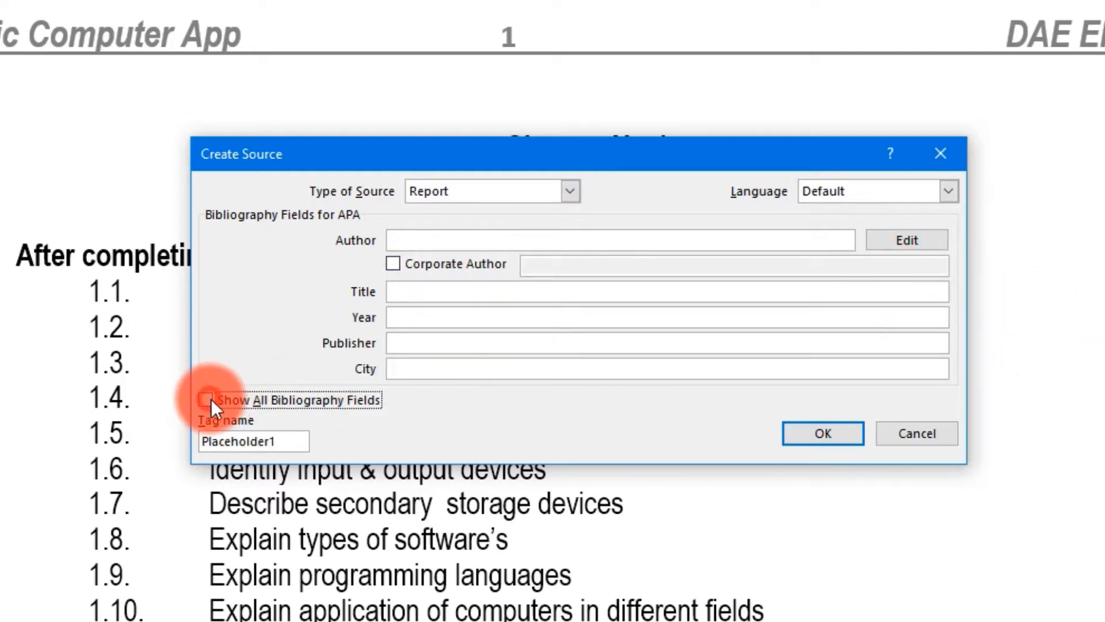
left_click_drag(941, 361, 934, 491)
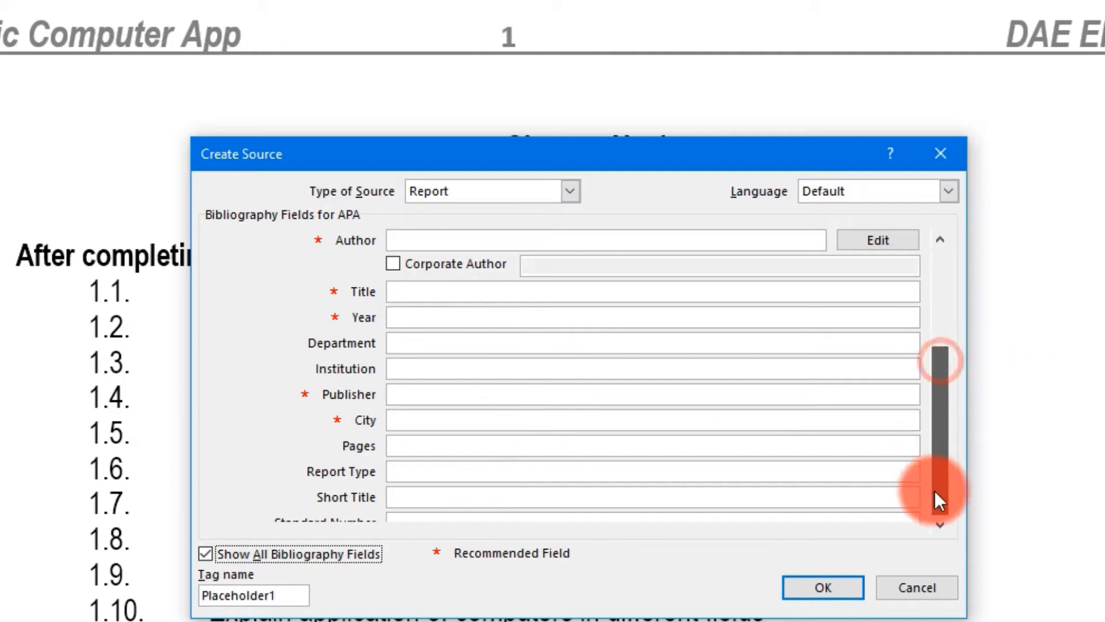
- Try the Art and Film source types, then settle on Book
left_click(569, 191)
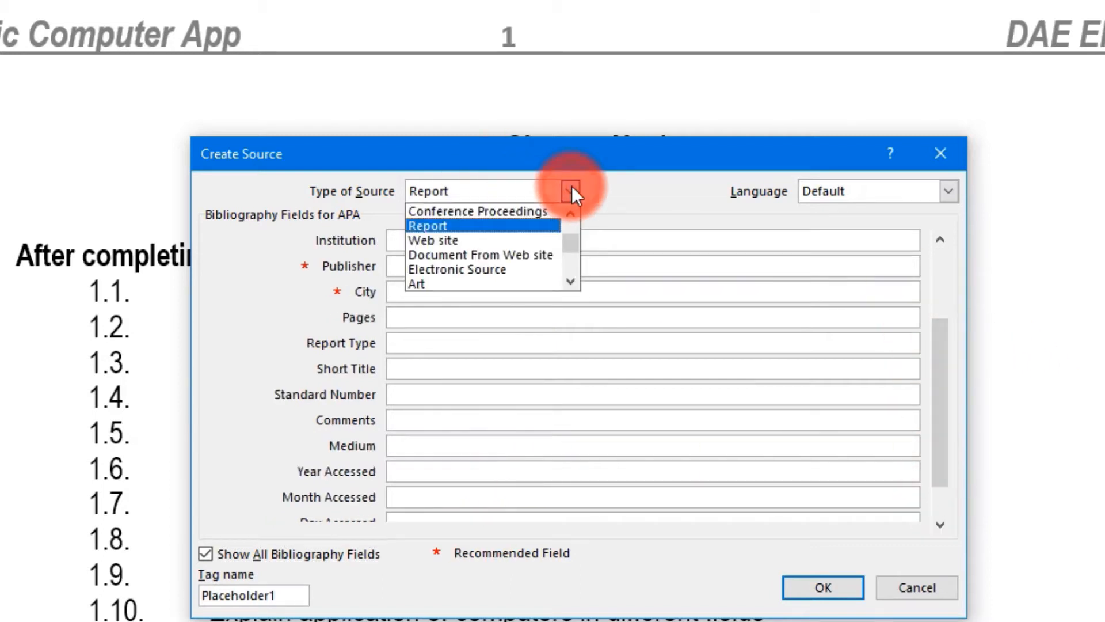
left_click(439, 285)
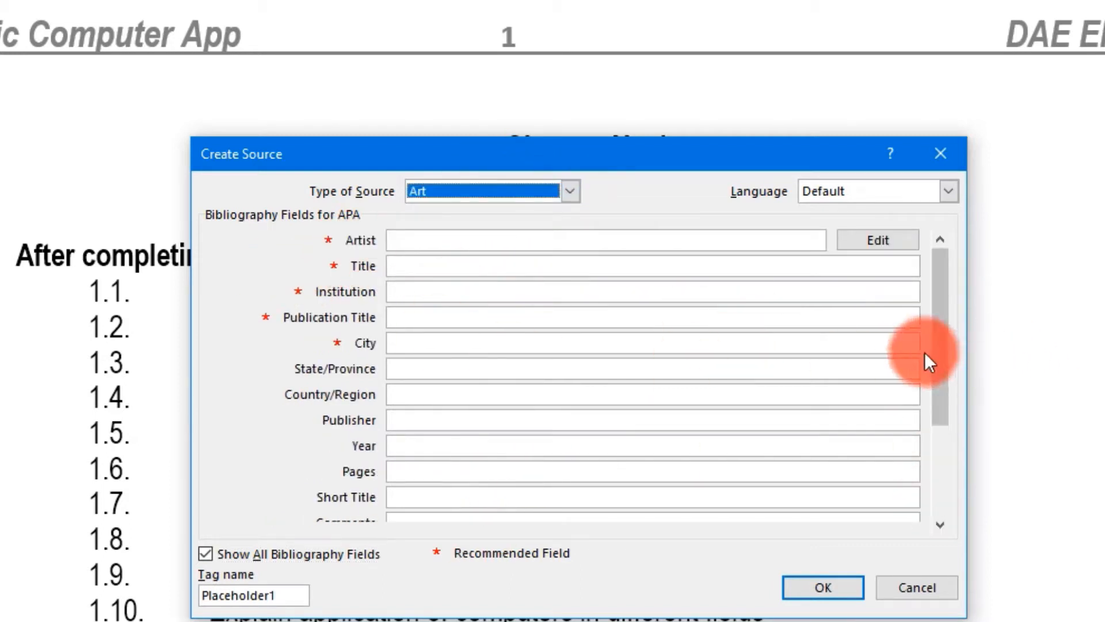
left_click_drag(939, 344, 941, 433)
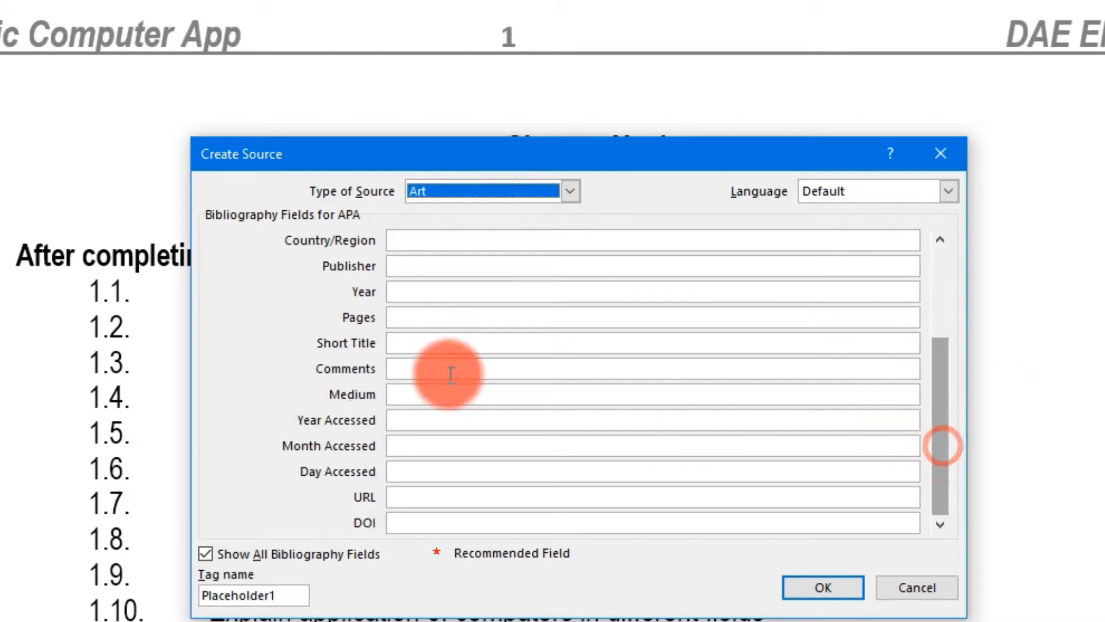
scroll(944, 423, "up", 3)
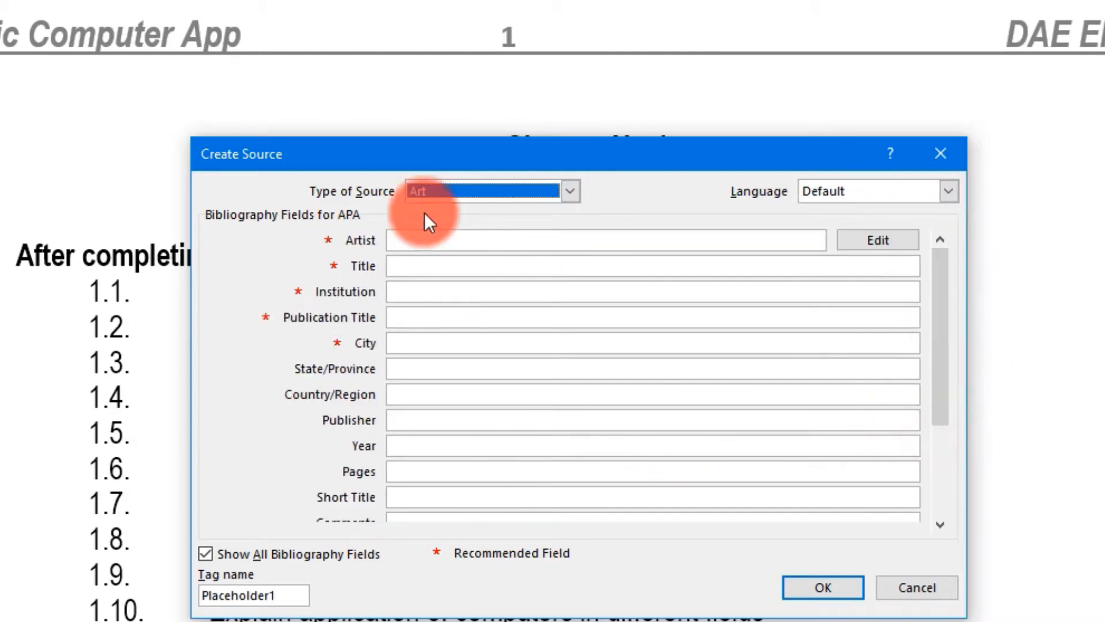
left_click(562, 192)
scroll(493, 265, "down", 1)
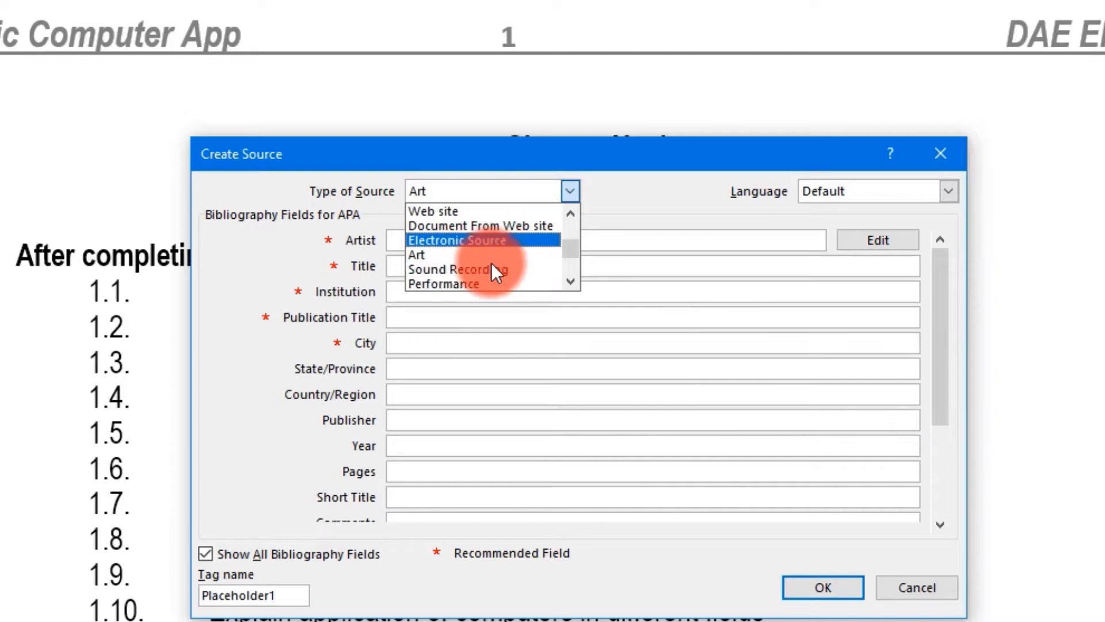
scroll(492, 263, "down", 2)
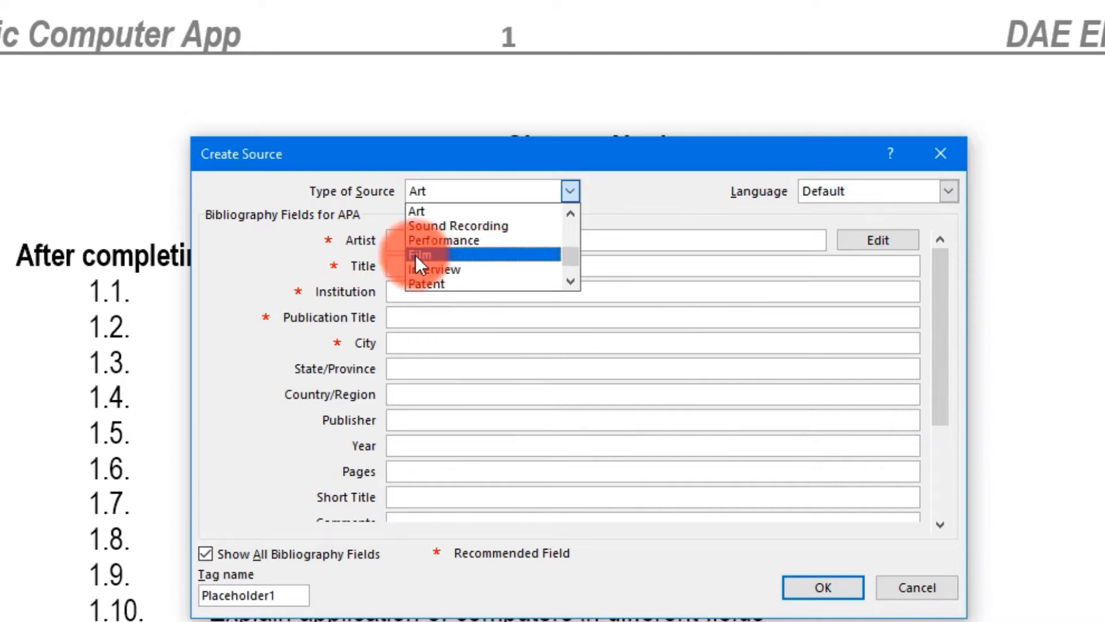
left_click(438, 254)
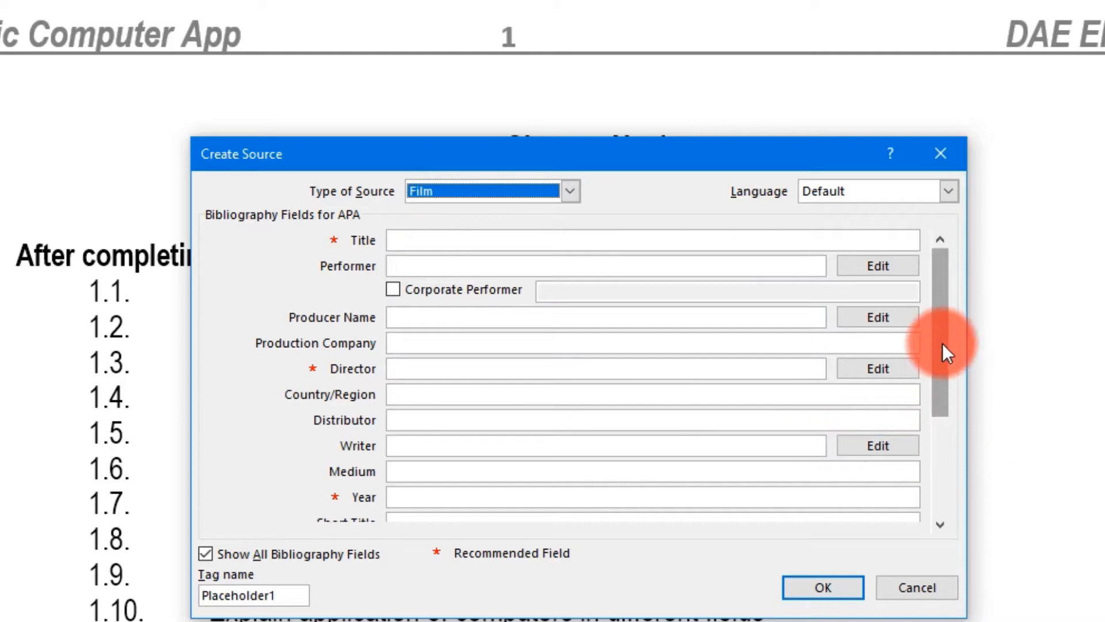
left_click_drag(941, 343, 950, 246)
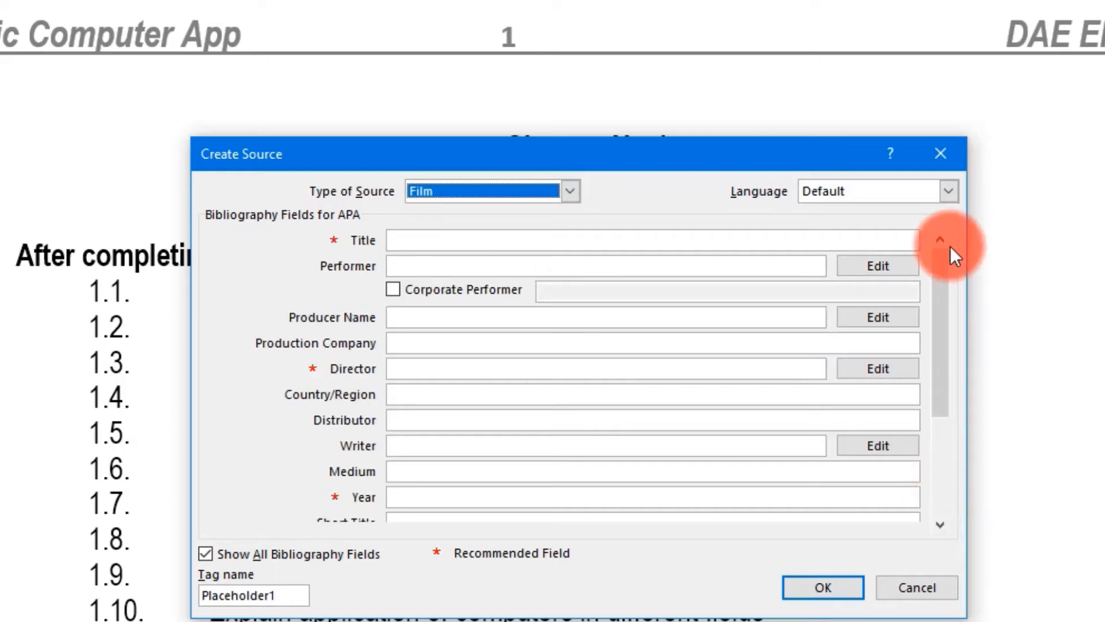
left_click(570, 193)
left_click_drag(569, 259, 575, 213)
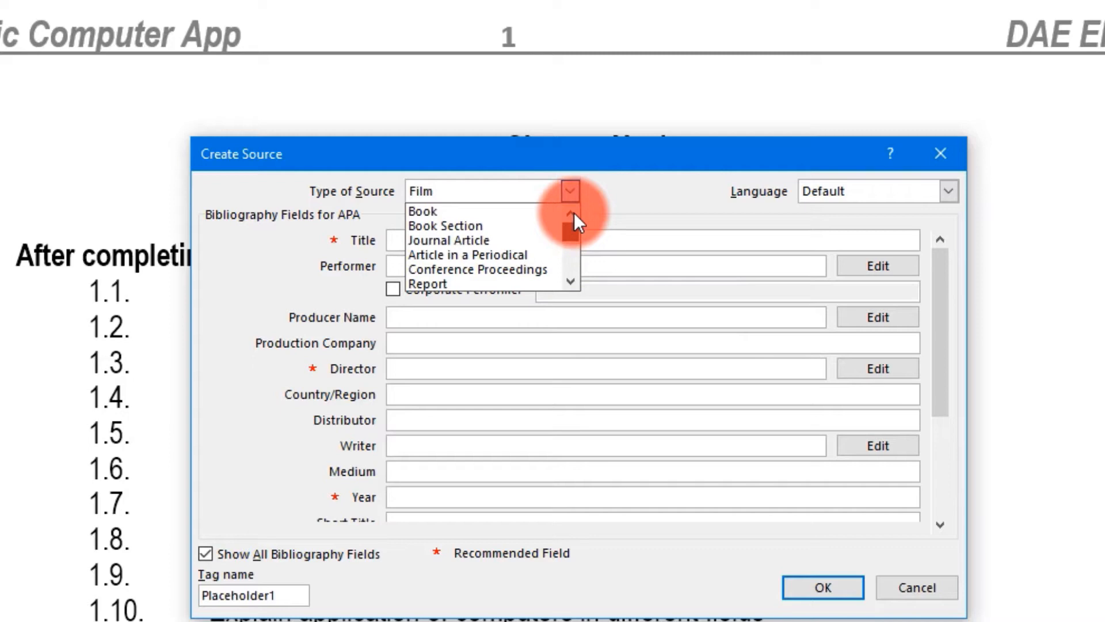
left_click(441, 214)
- Enter the author's name, title 'BASIC Computer' and year 2022 for the Book source
left_click(598, 239)
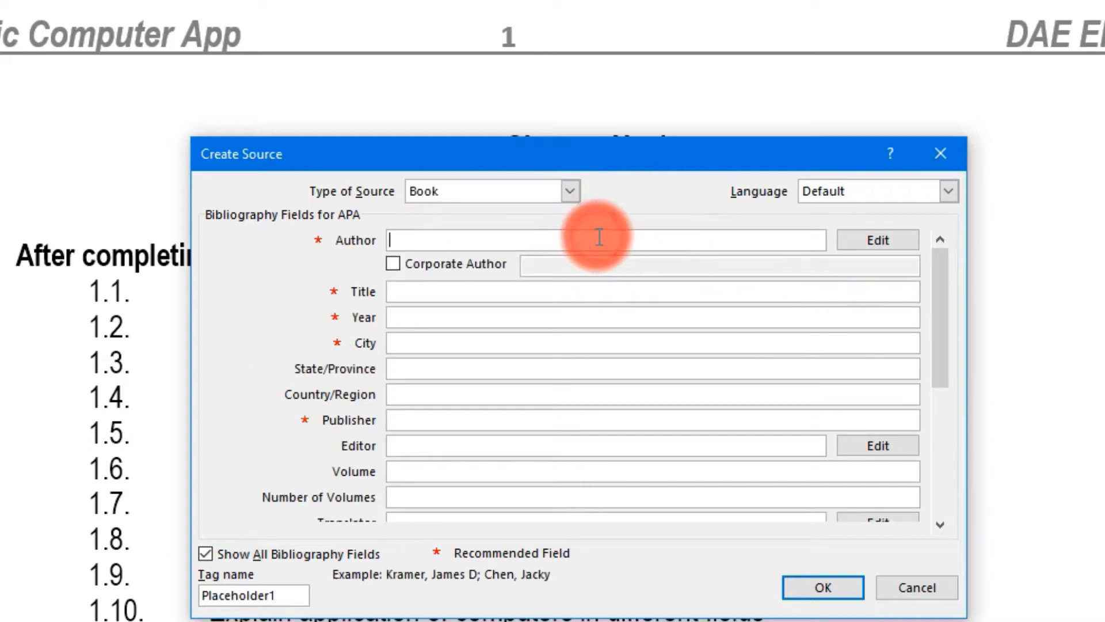
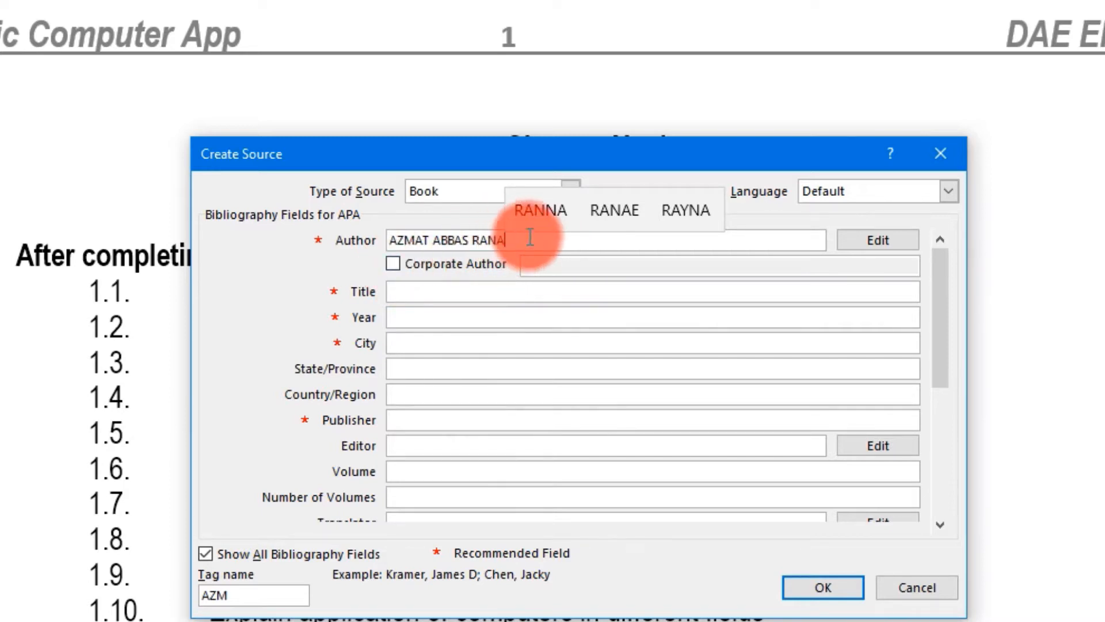
left_click(439, 291)
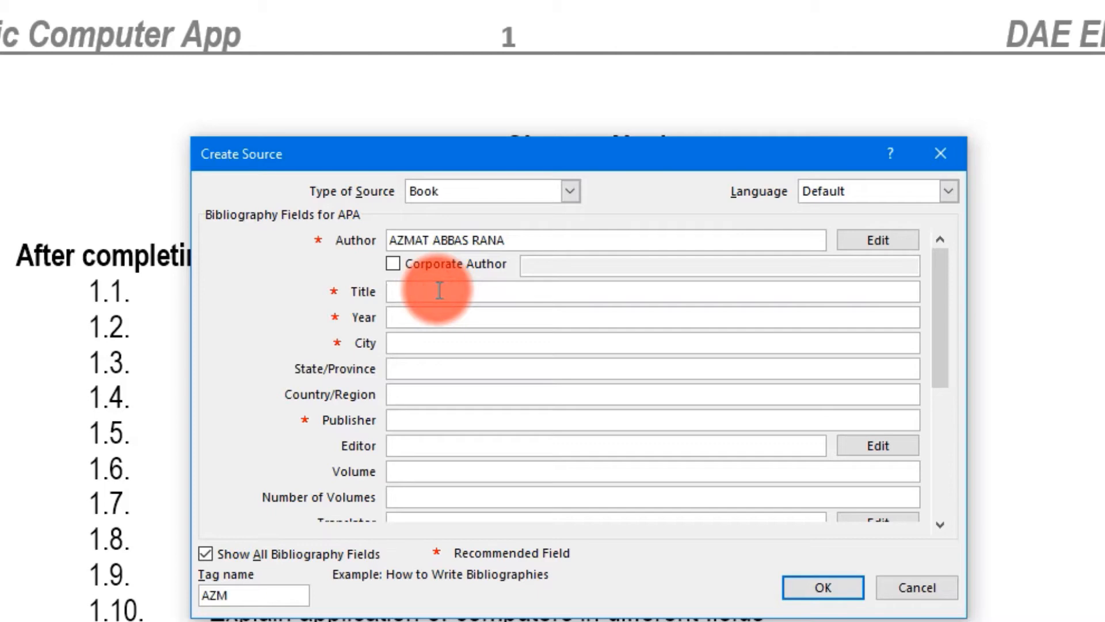
type("BASIC ")
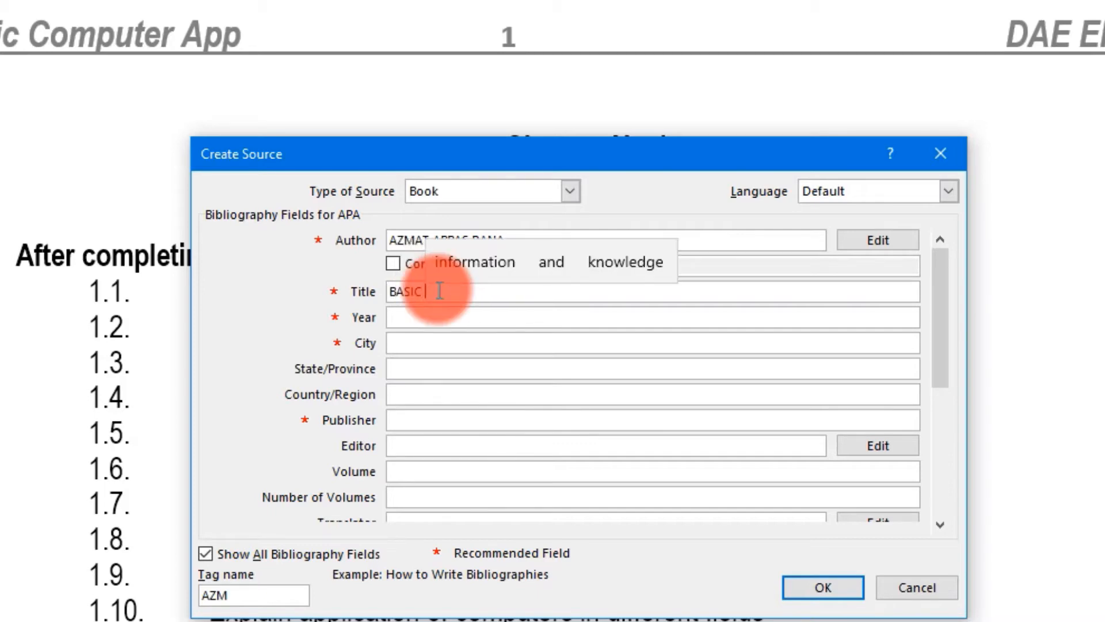
type("Com")
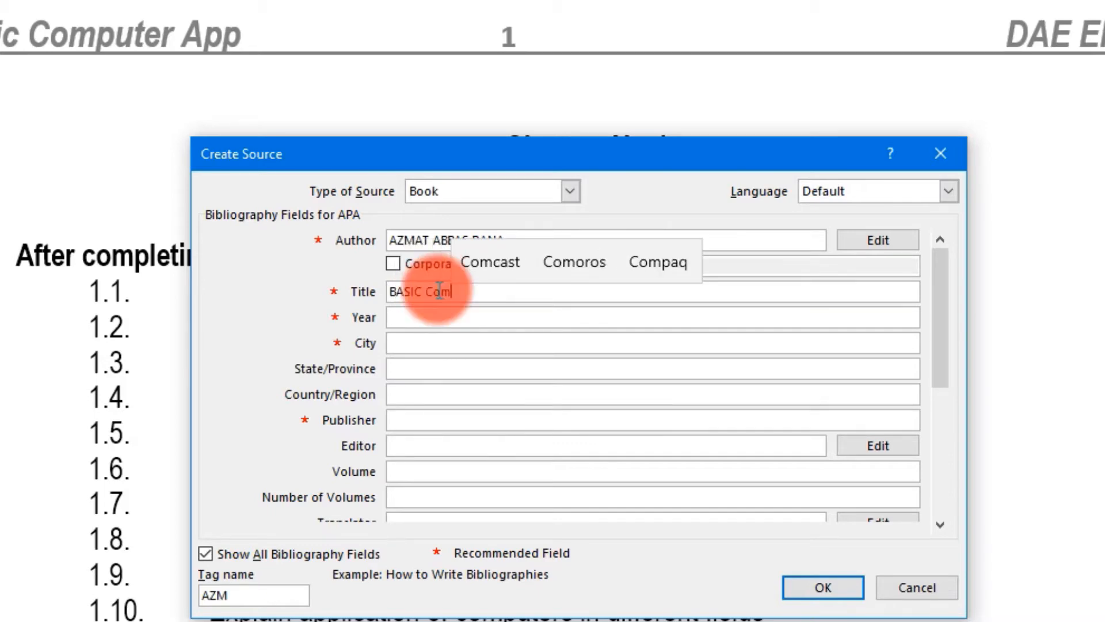
type("puter")
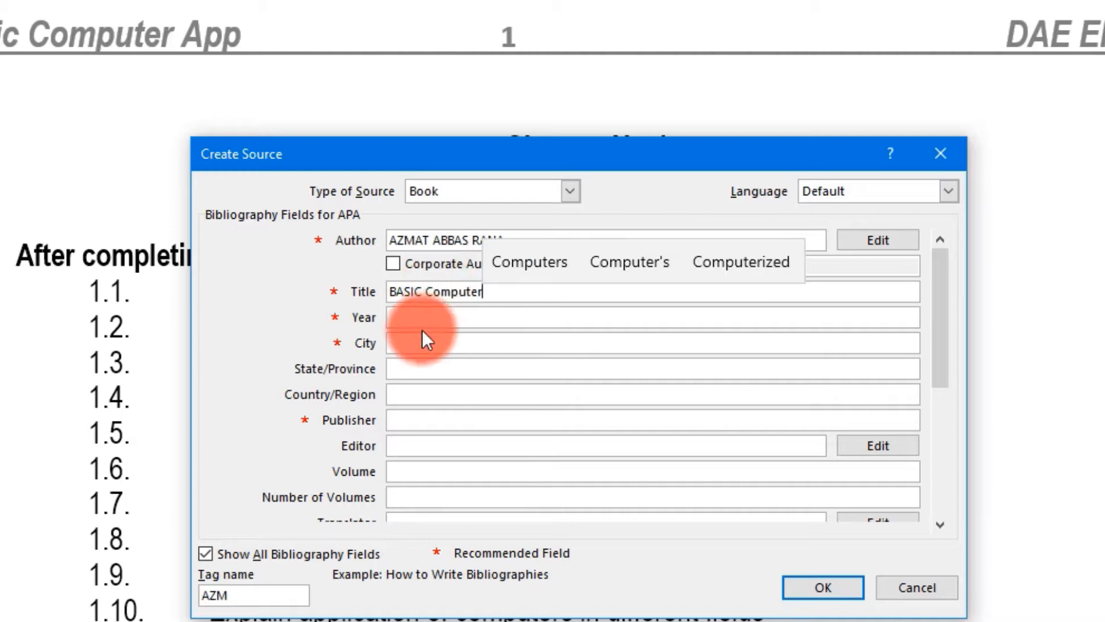
left_click(423, 318)
type("202")
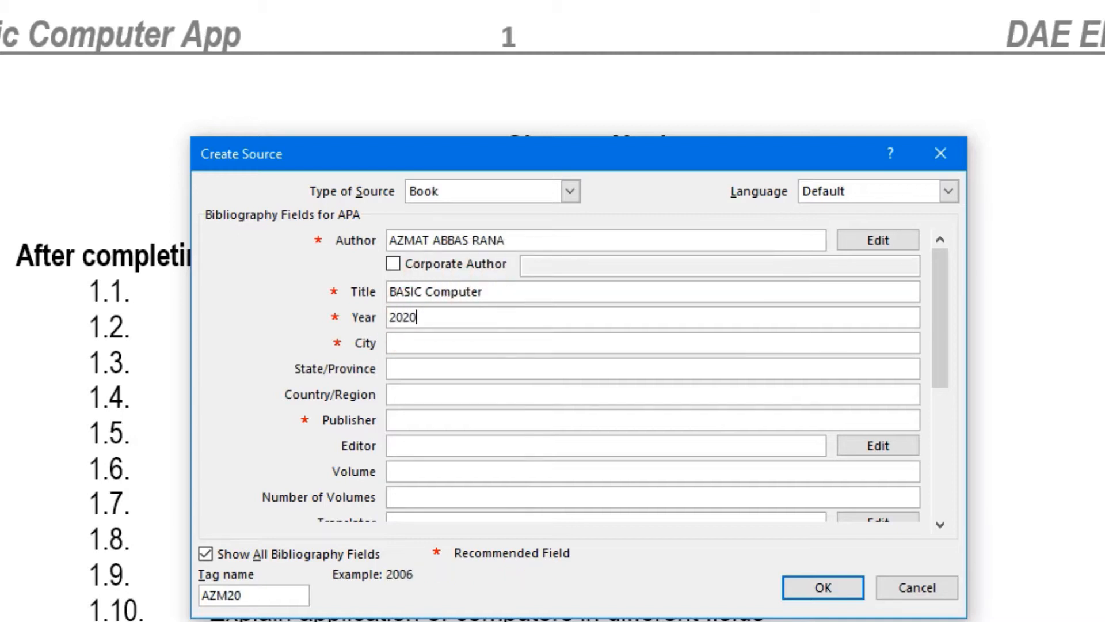
type("2")
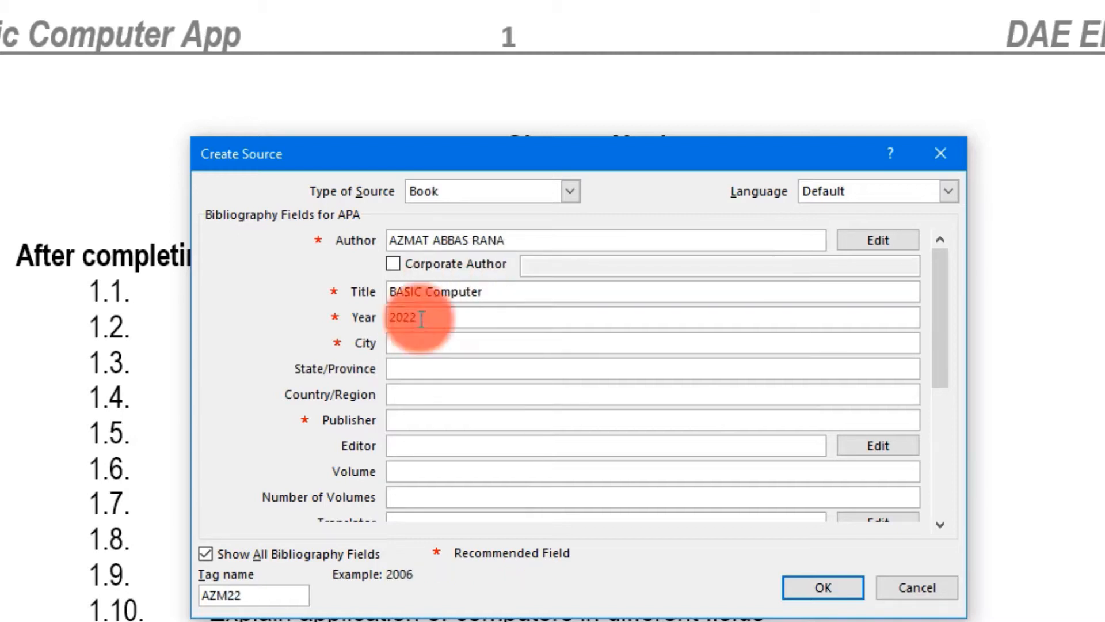
- Add city Multan and state/province Punjab to the source
left_click(429, 341)
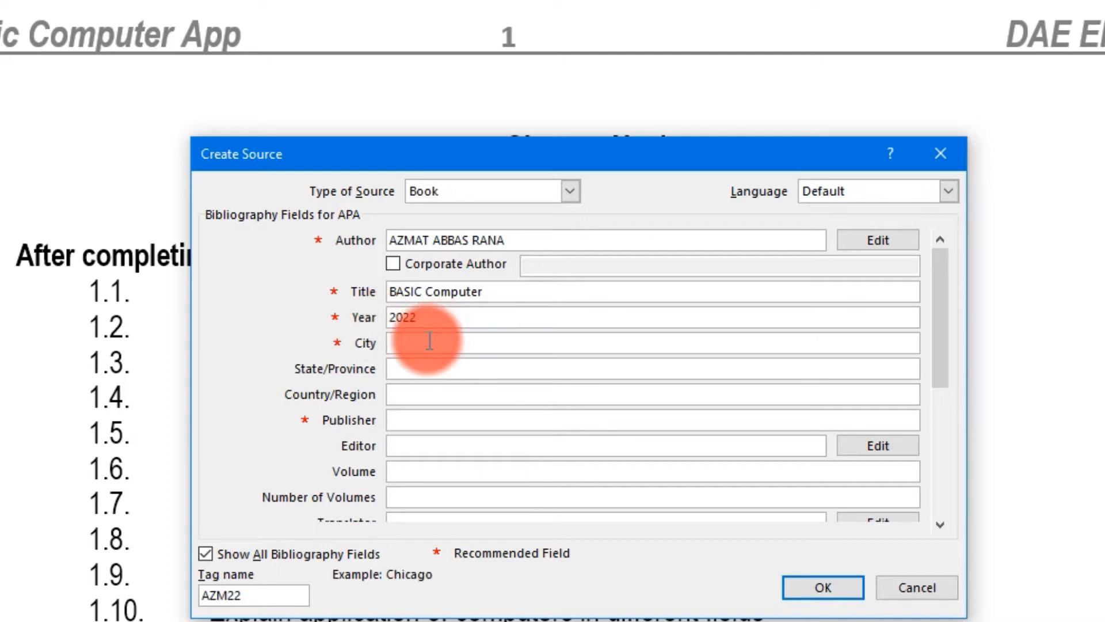
type("Multan")
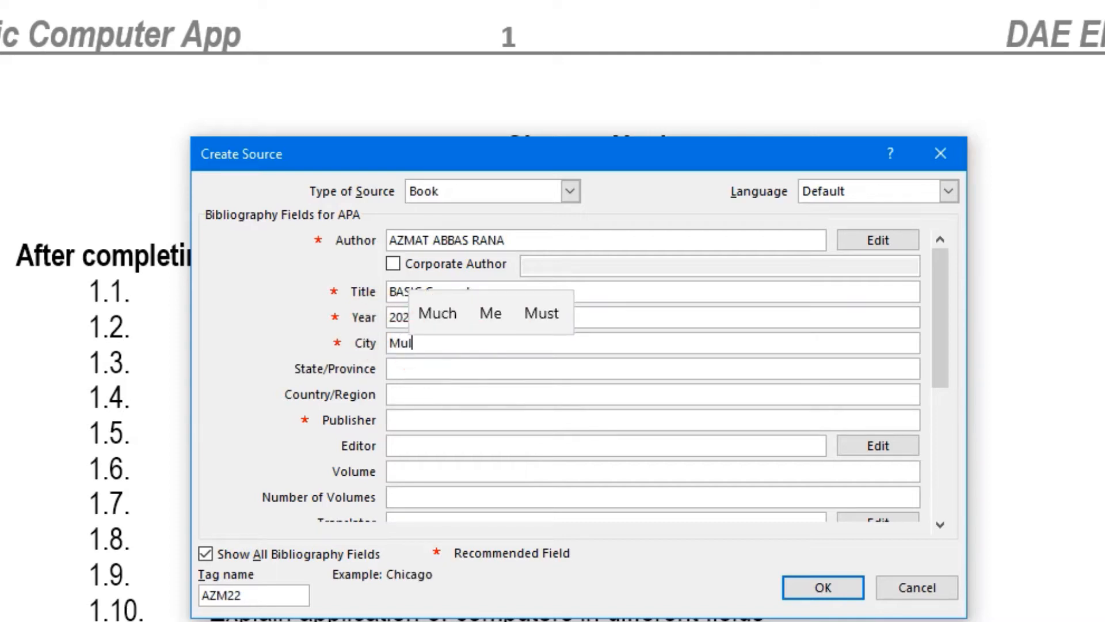
left_click(433, 370)
type("Punjab")
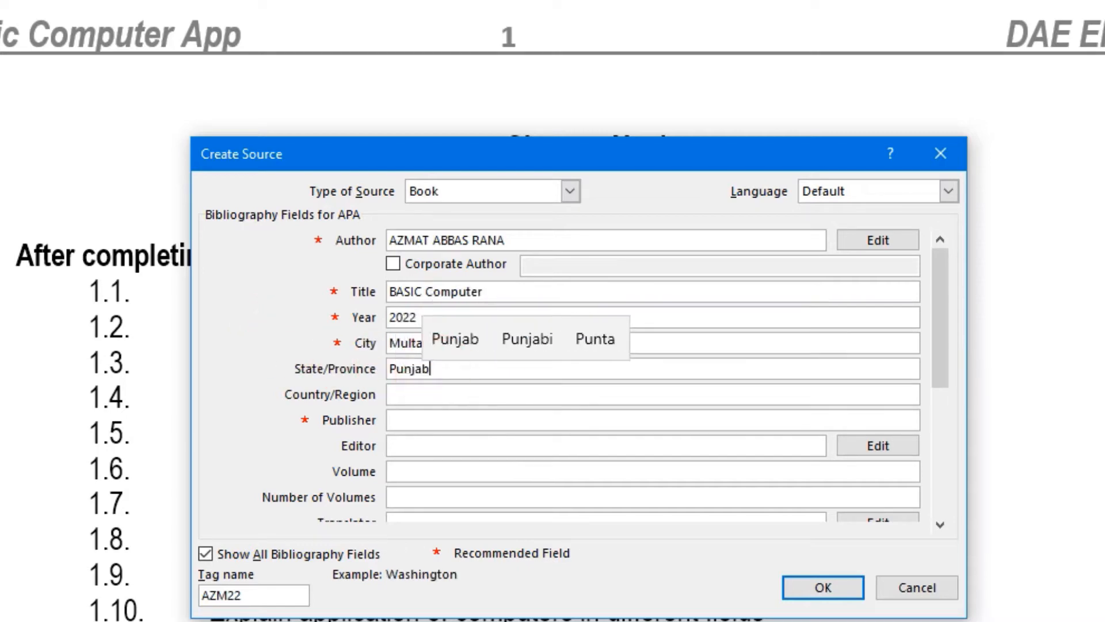
left_click(433, 371)
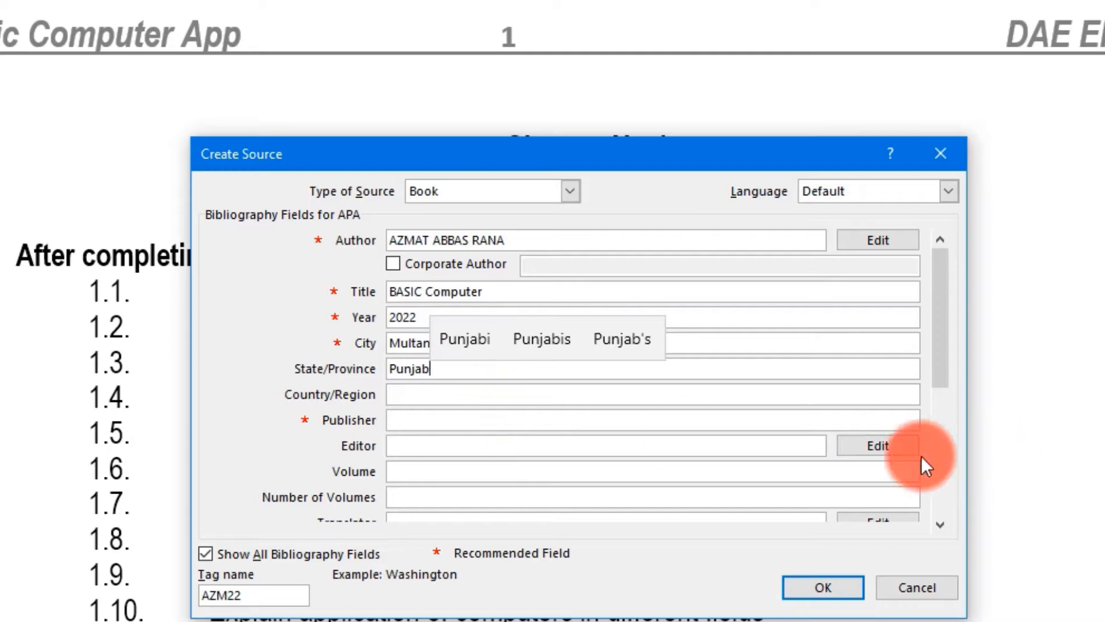
left_click(938, 376)
- Enter volume 1, number of volumes 1-4, and the translator's name for the book source
left_click_drag(938, 376, 944, 415)
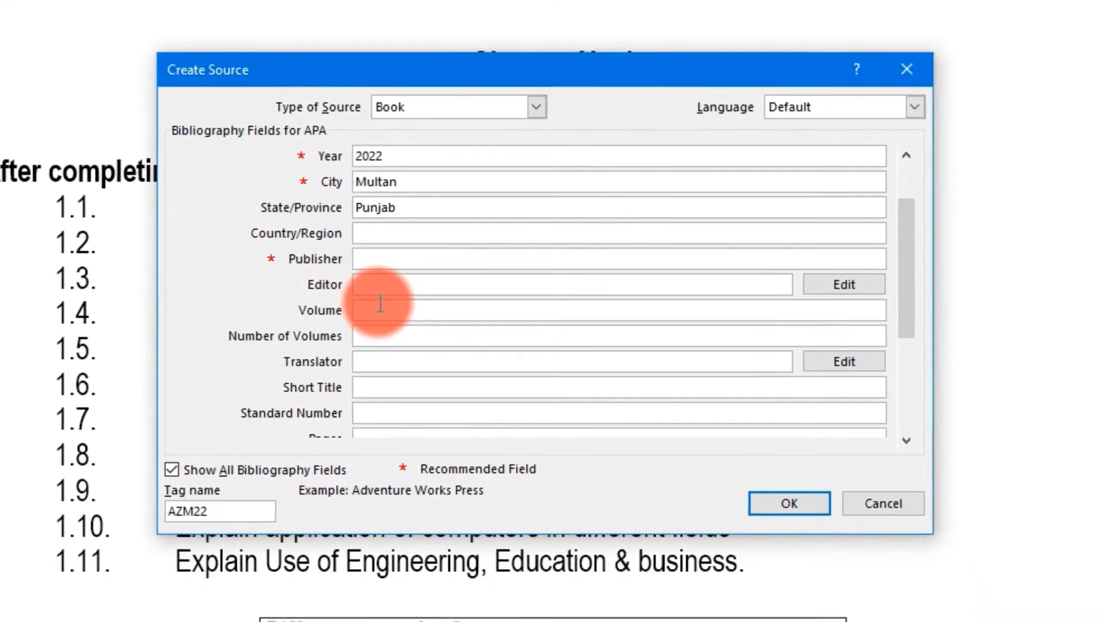
left_click(380, 303)
type("1")
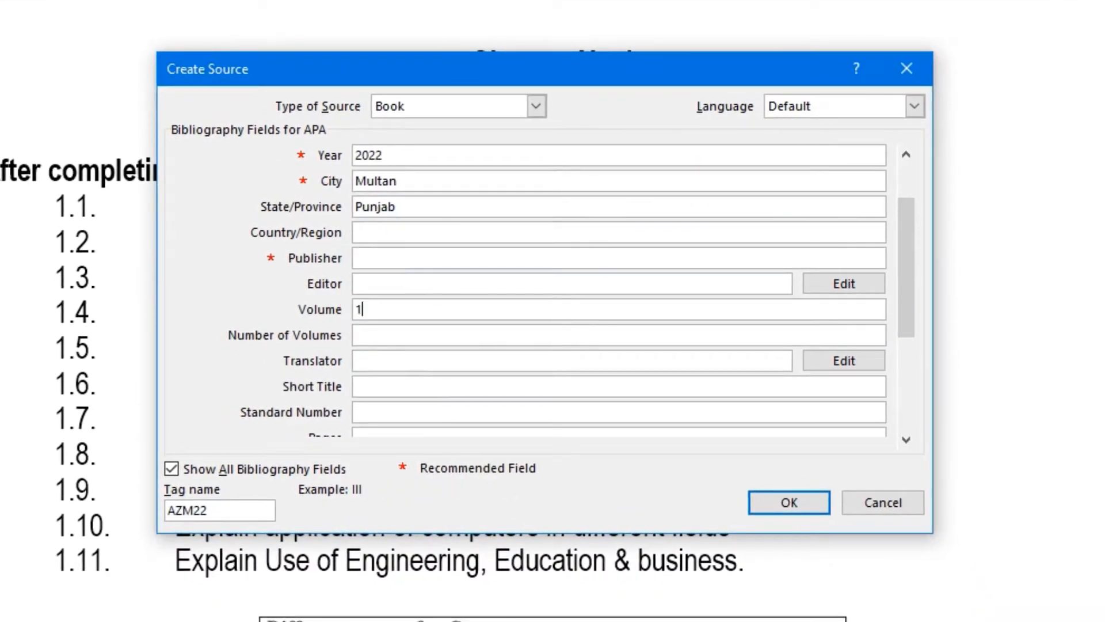
left_click(448, 334)
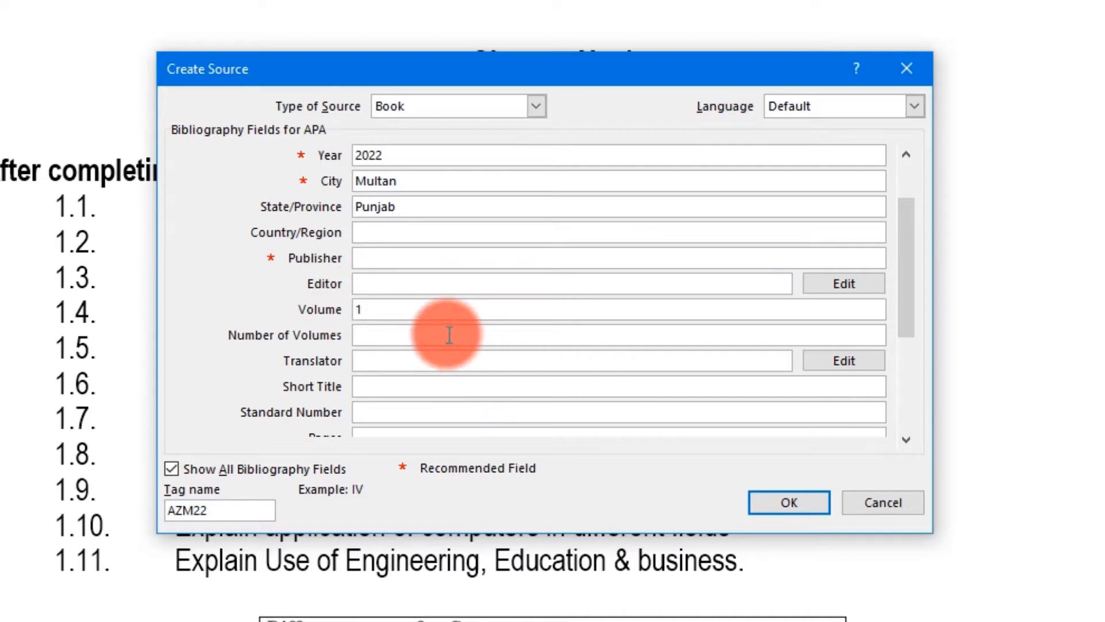
type("-4")
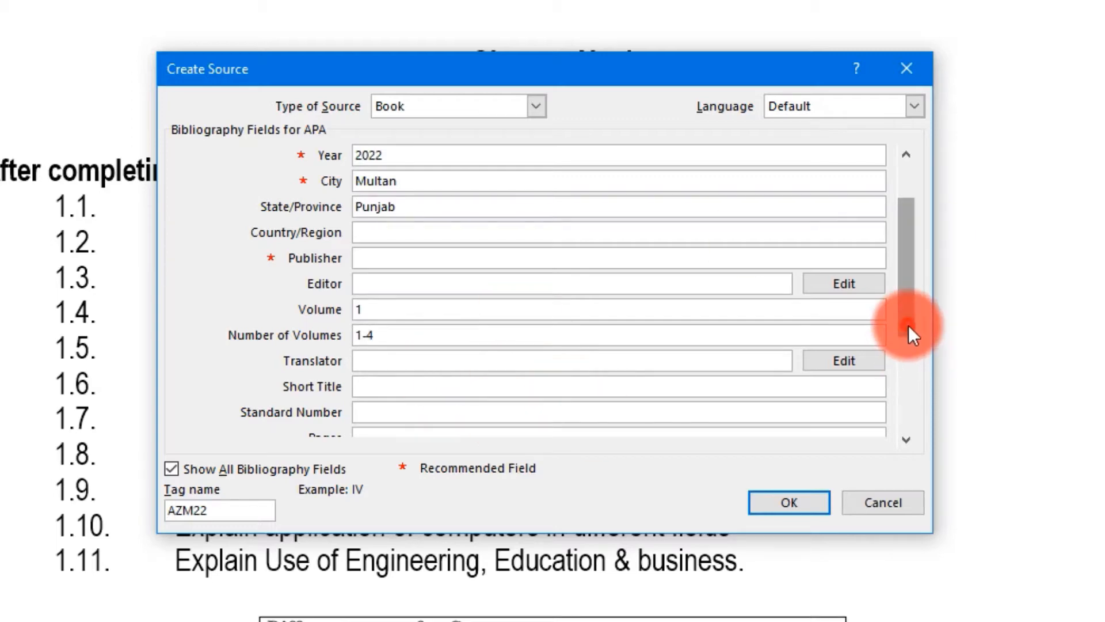
left_click(908, 354)
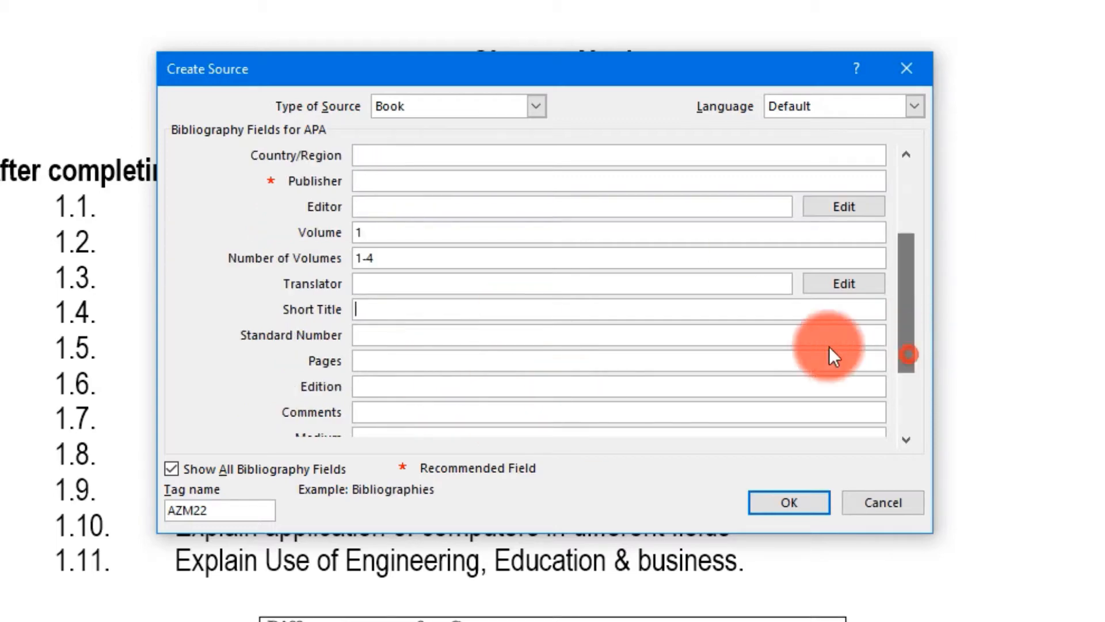
left_click(387, 284)
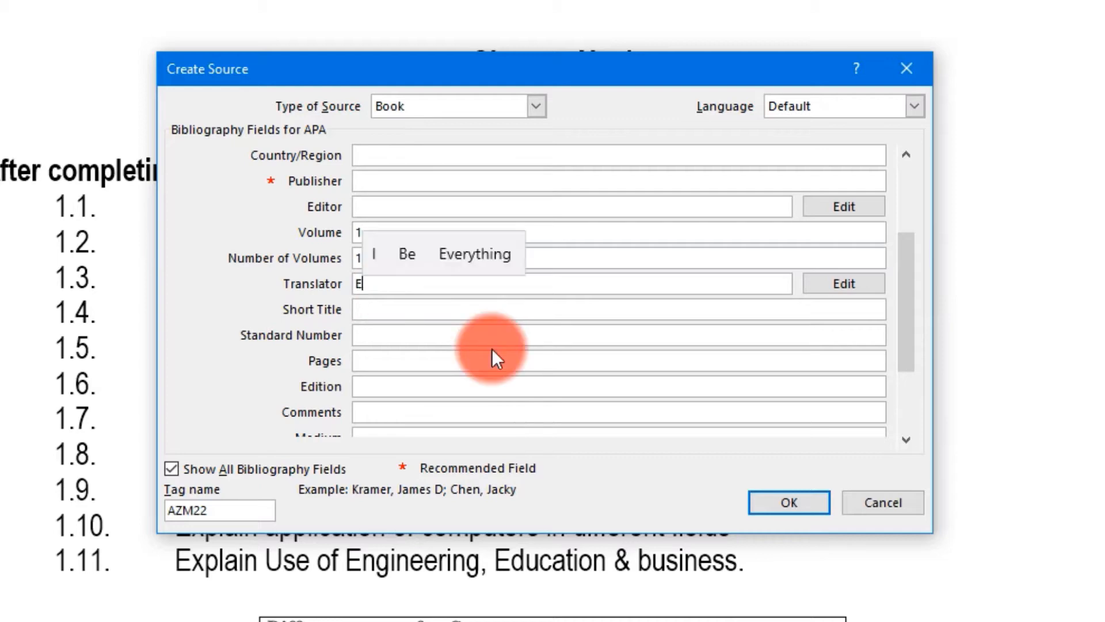
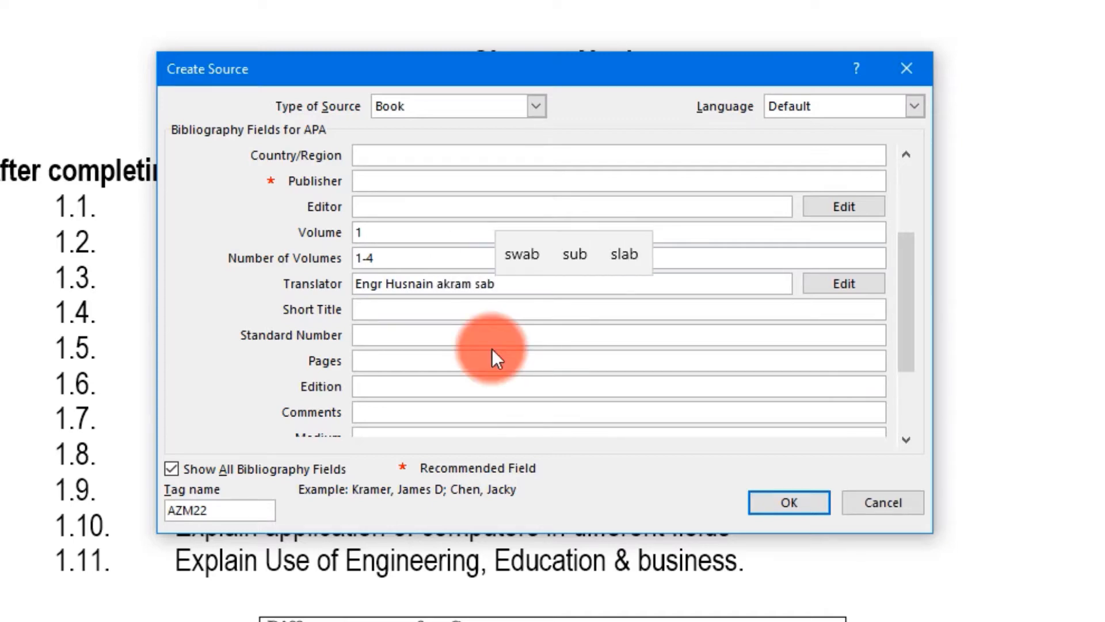
- Set the source's pages to 34 and its medium to English
left_click(381, 357)
type("250")
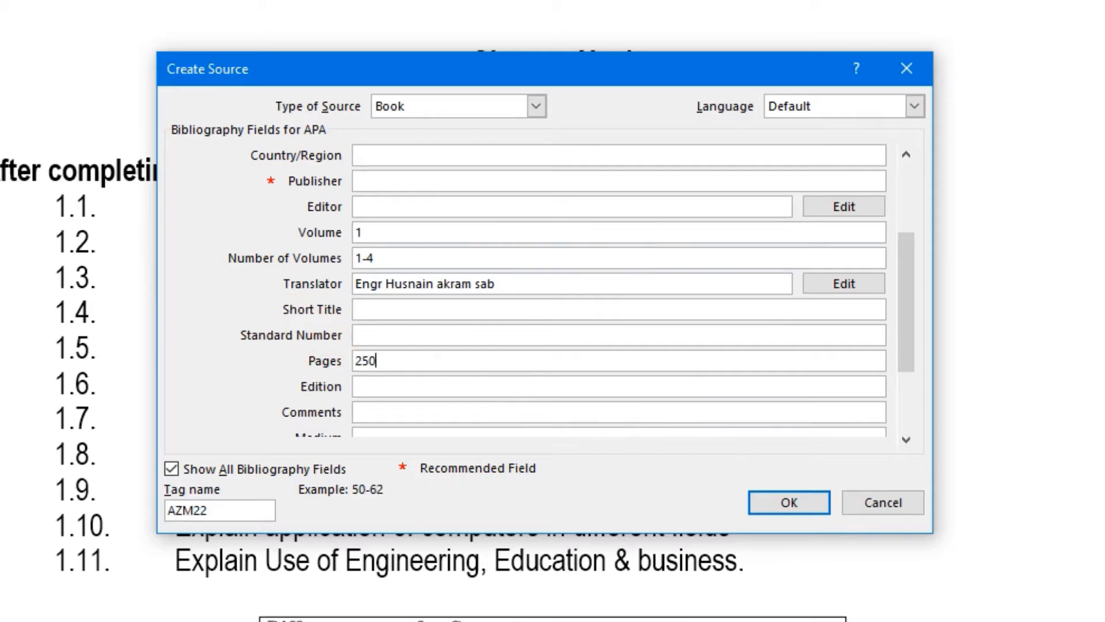
left_click(906, 439)
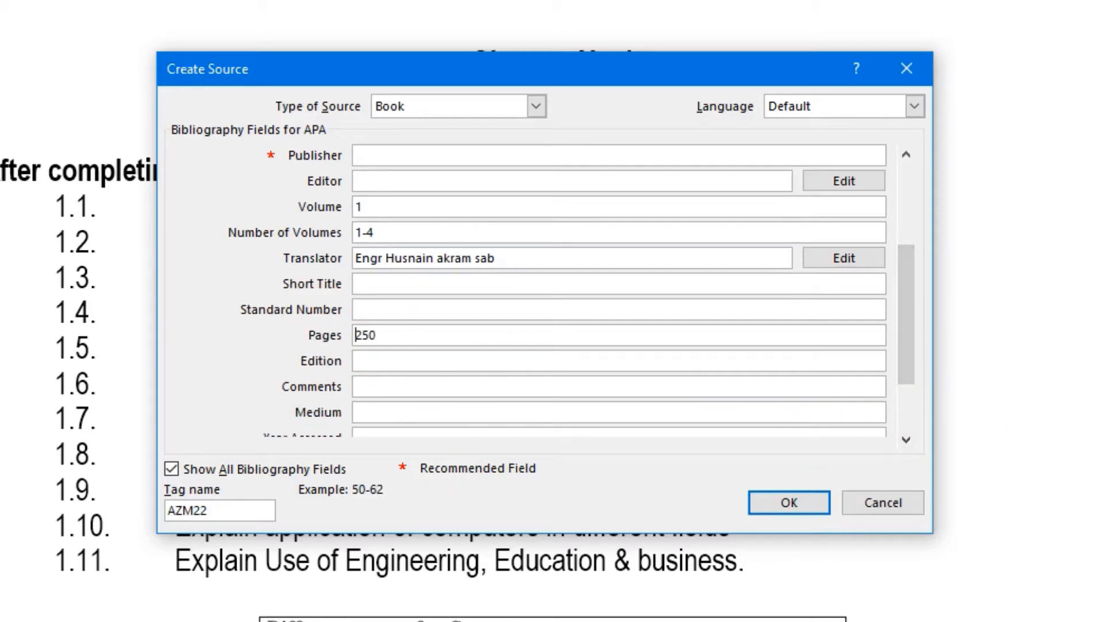
left_click_drag(425, 331, 283, 336)
type("34")
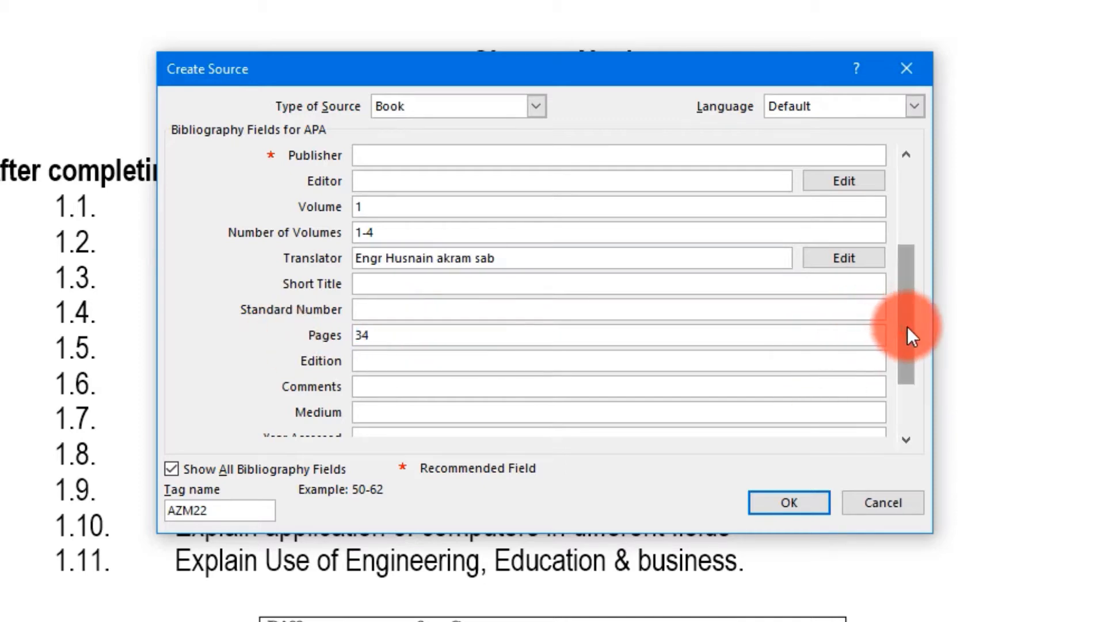
left_click_drag(907, 328, 914, 389)
left_click(397, 305)
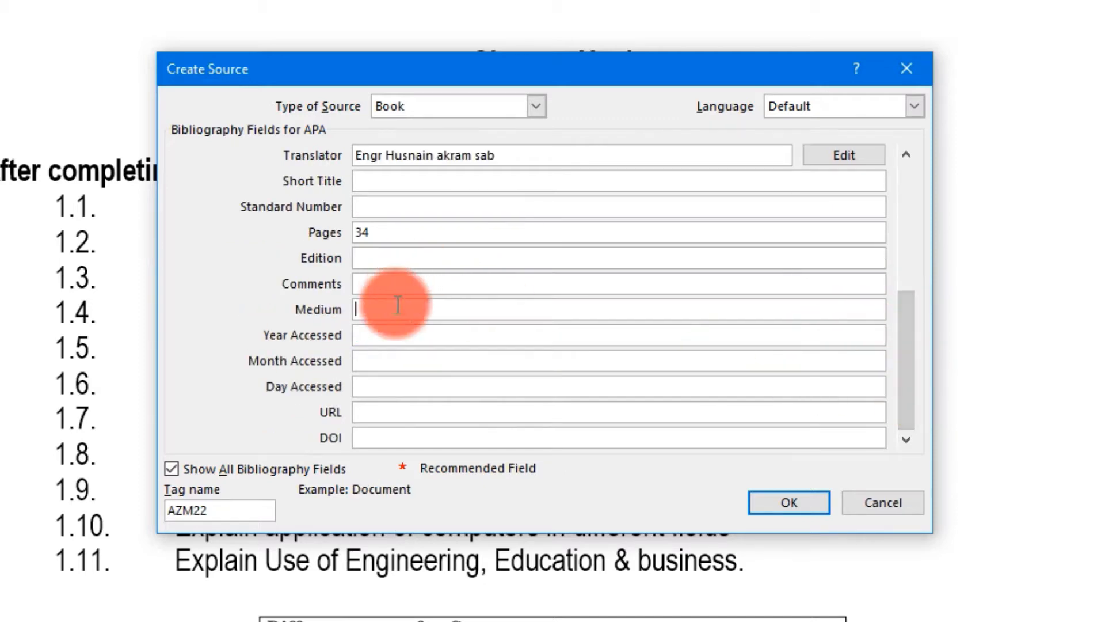
type("E")
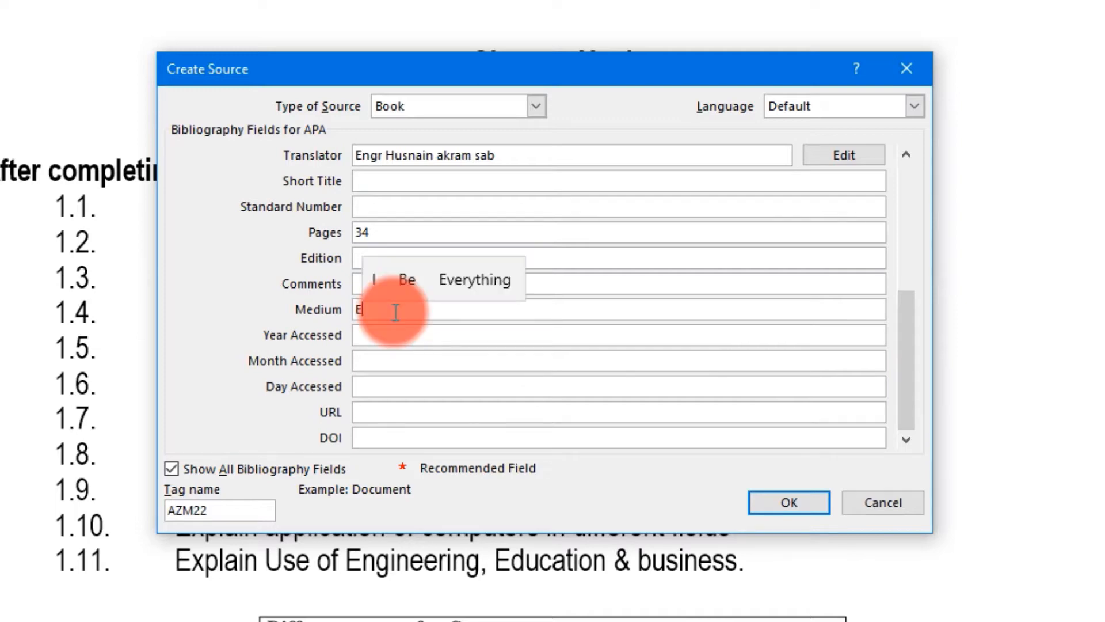
type("nglish")
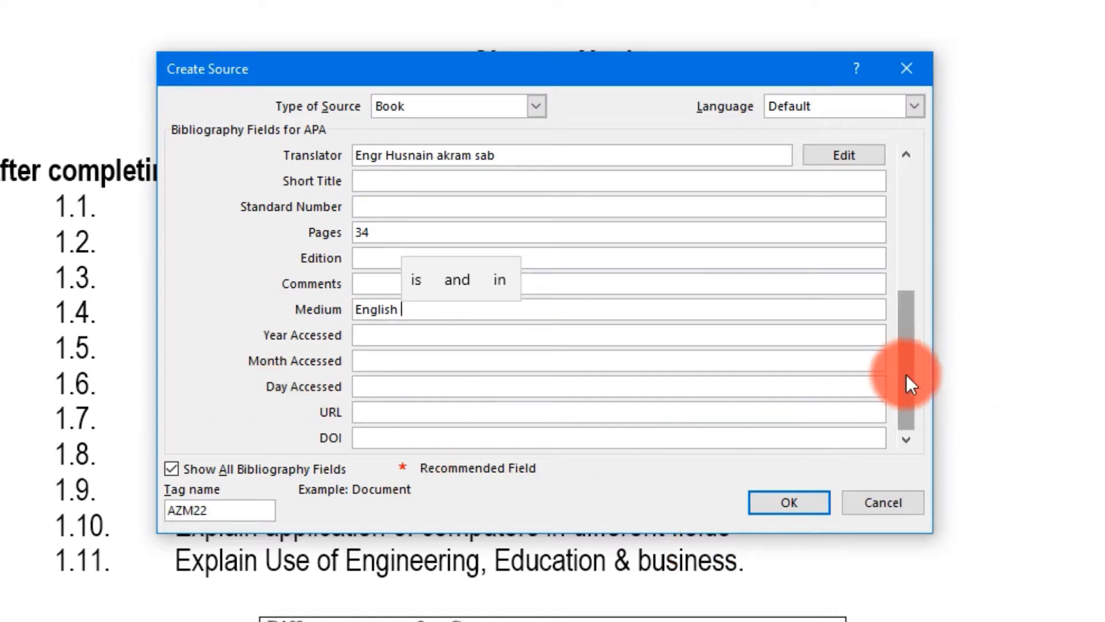
left_click_drag(906, 378, 927, 177)
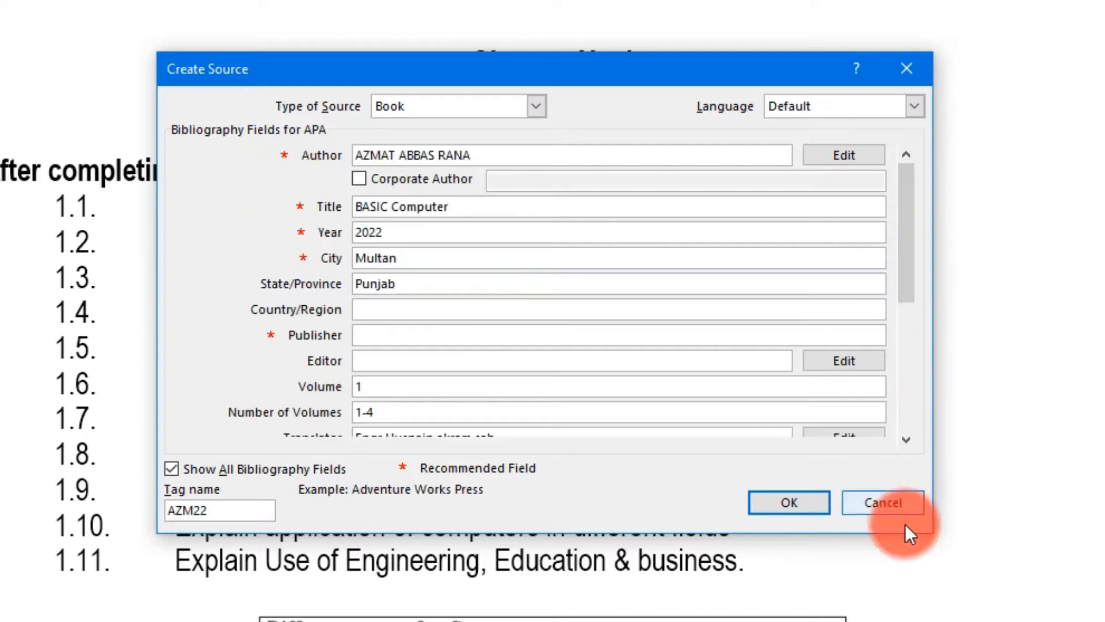
- Save the source, undo its inline citation, and insert a built-in Bibliography after question 75
left_click(785, 503)
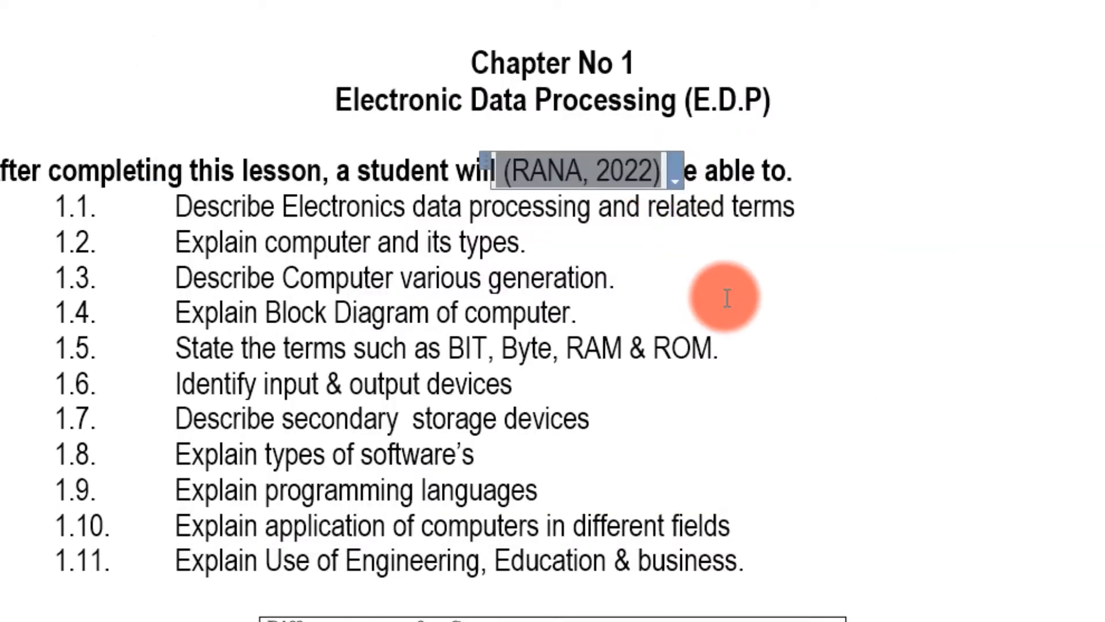
key("ctrl+z")
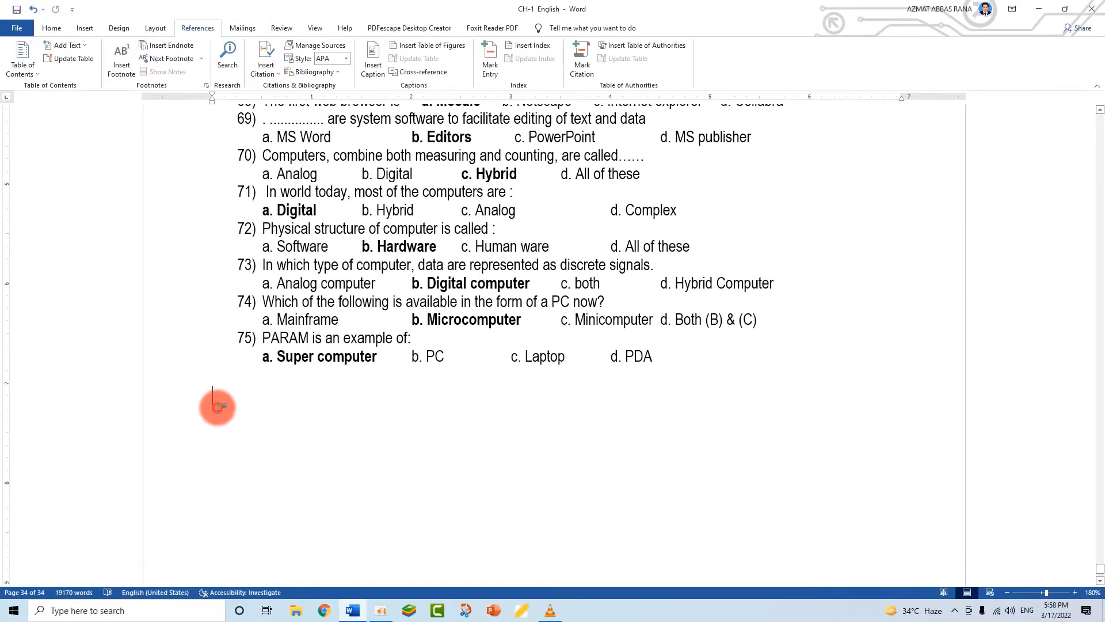
right_click(216, 404)
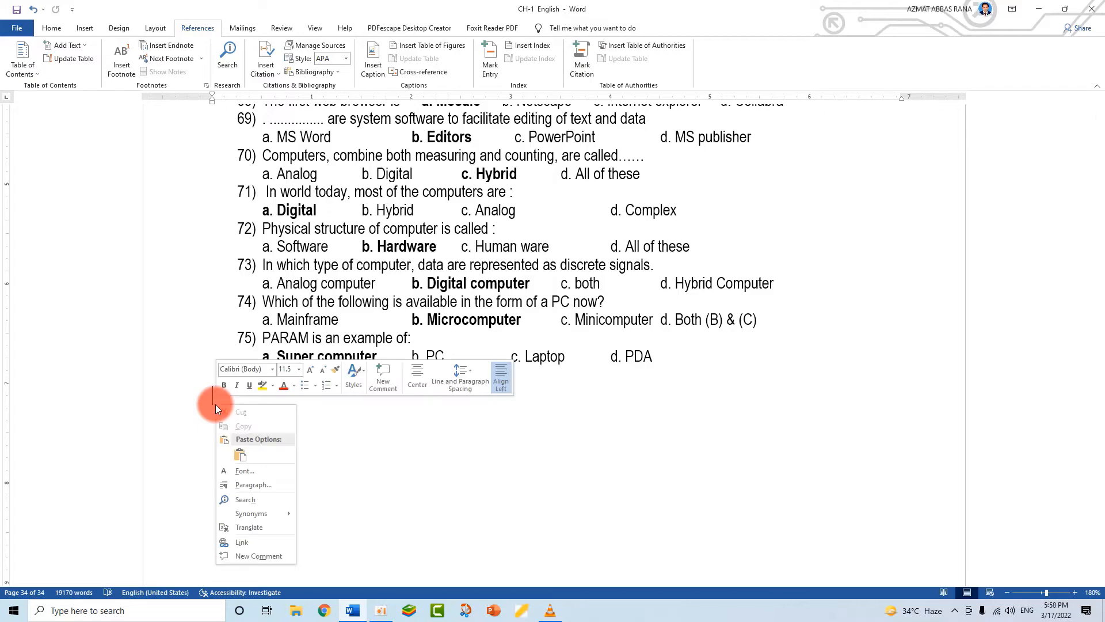
key("Escape")
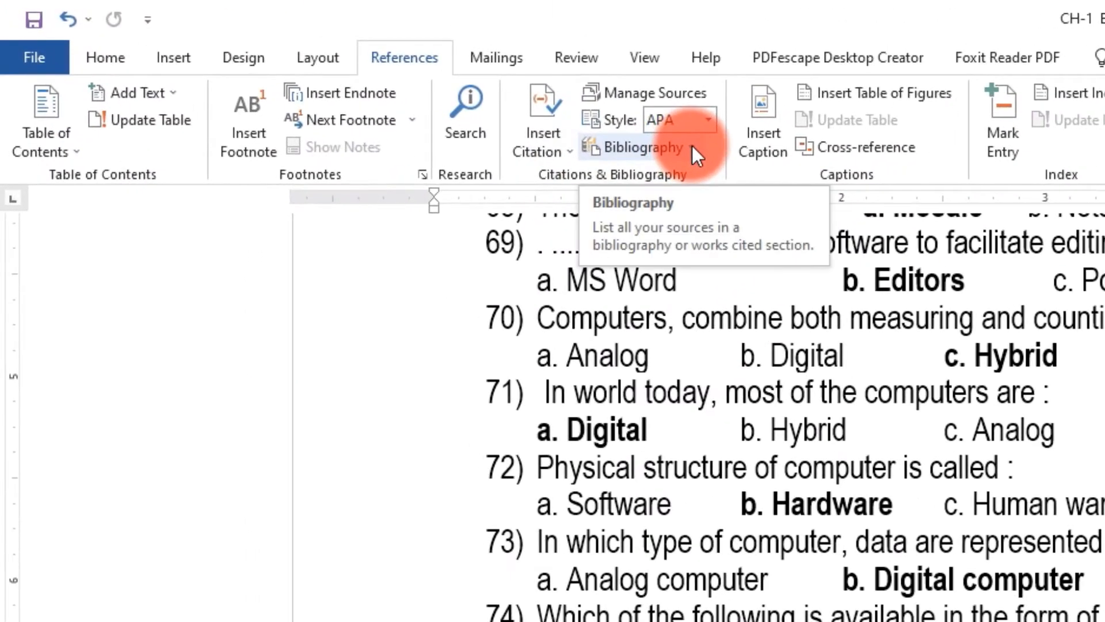
left_click(338, 70)
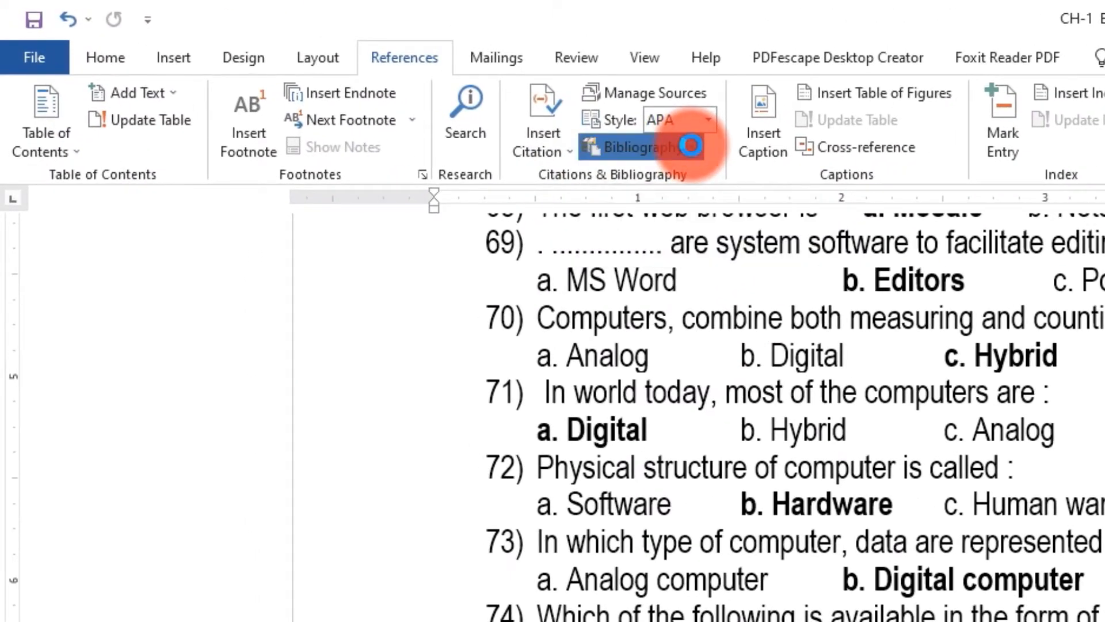
left_click(716, 306)
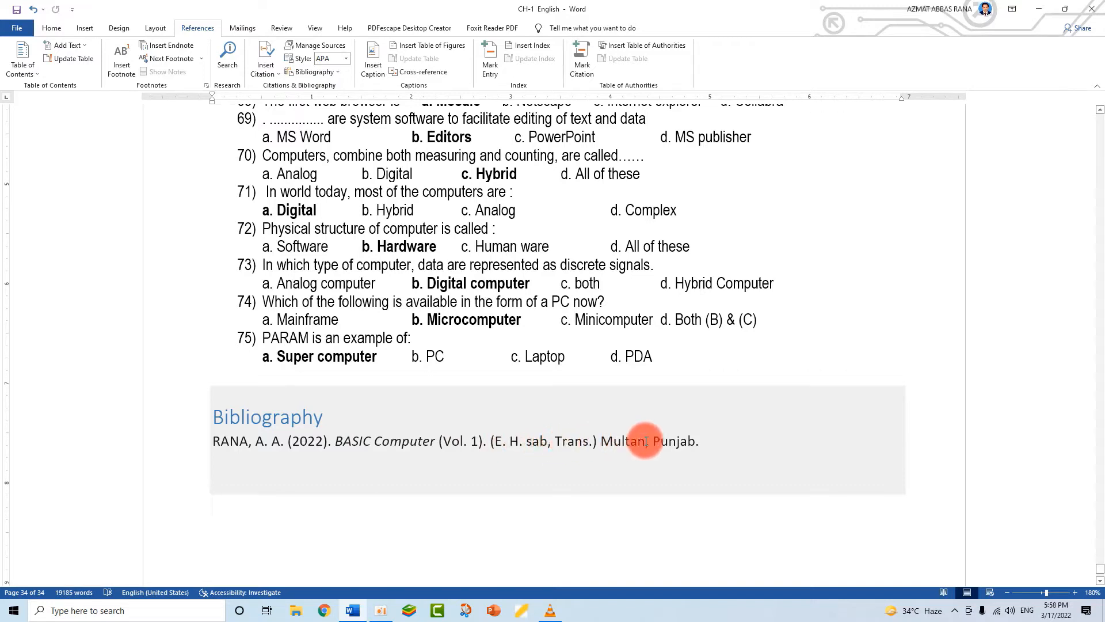
- Try the APA and Chicago citation styles on the bibliography
left_click(296, 441)
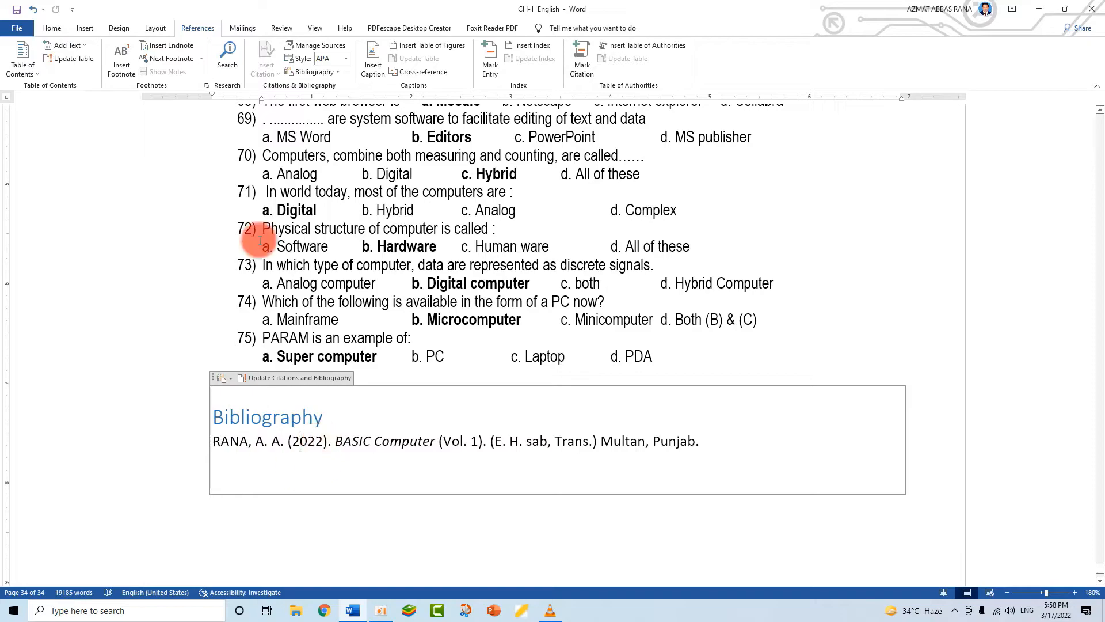
left_click(338, 72)
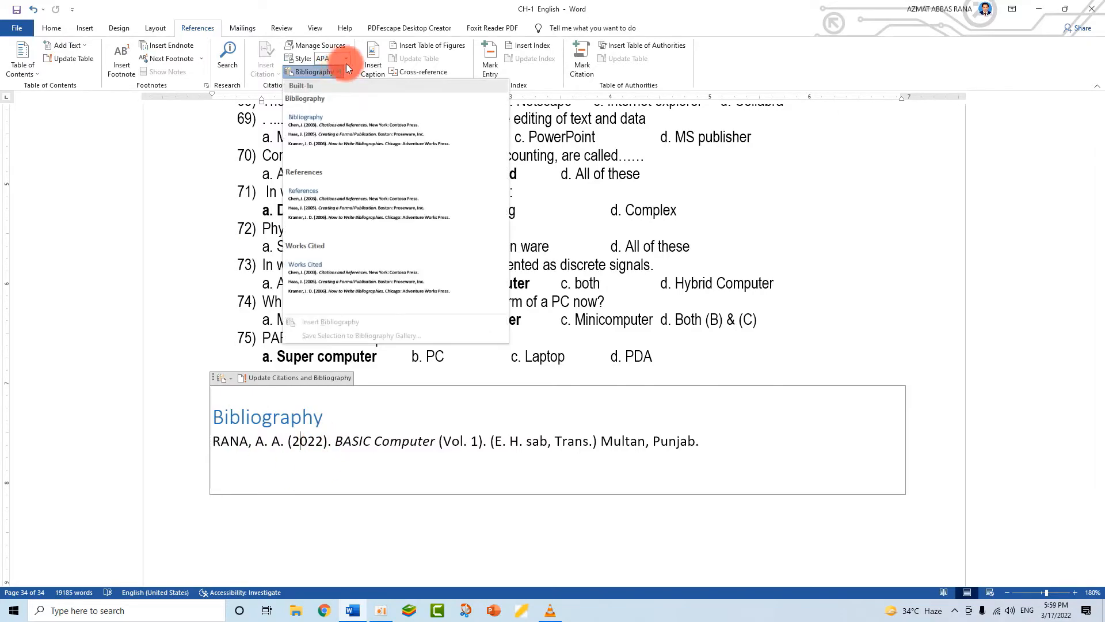
left_click(345, 57)
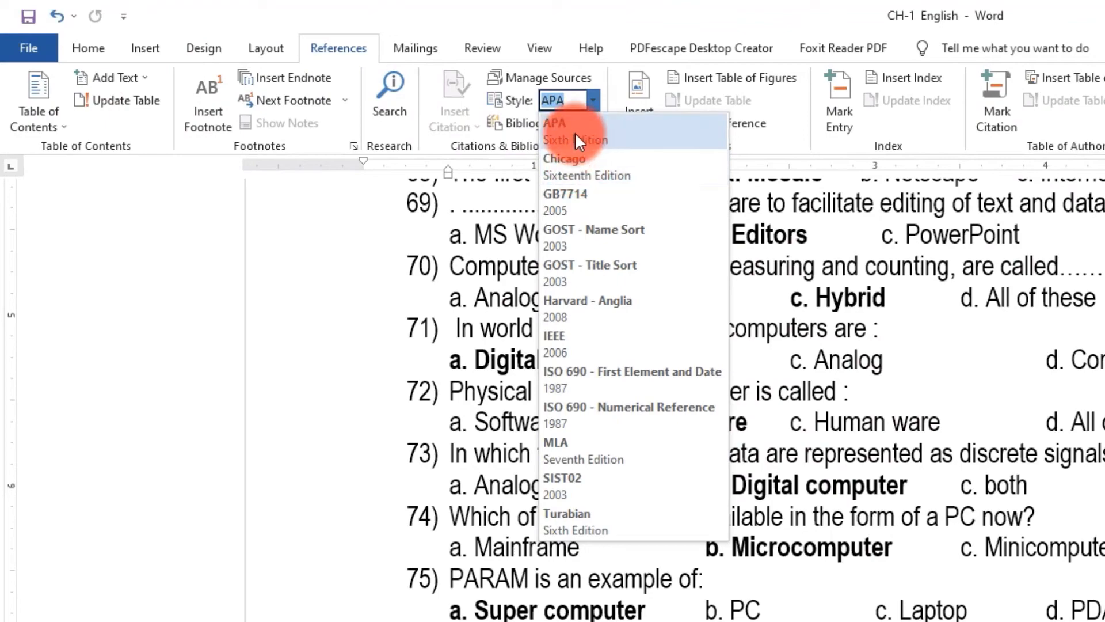
left_click(575, 132)
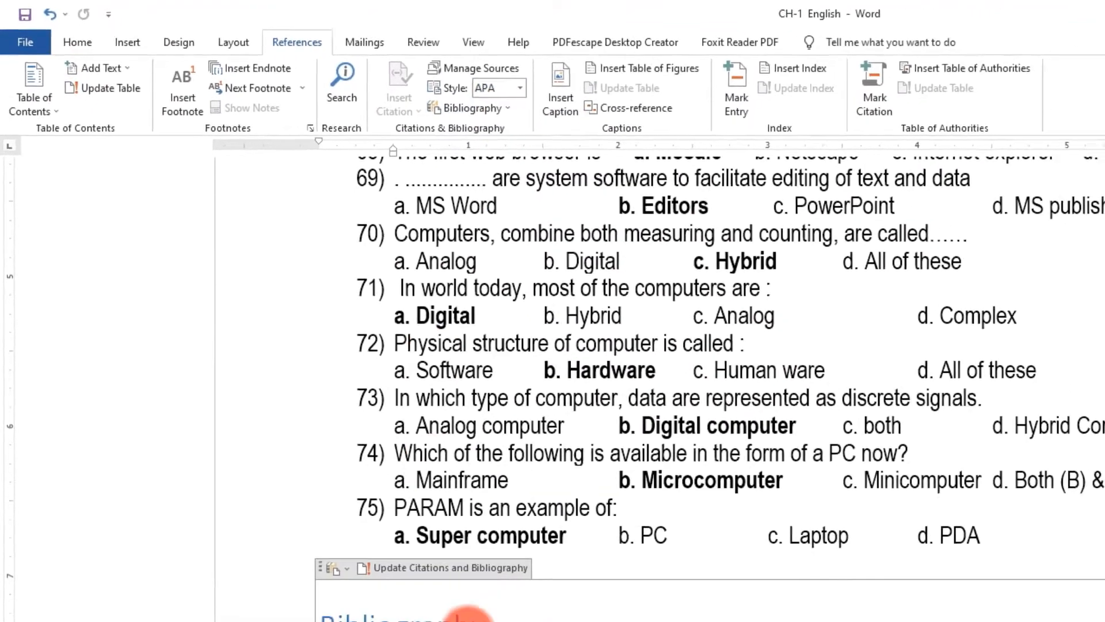
left_click(464, 78)
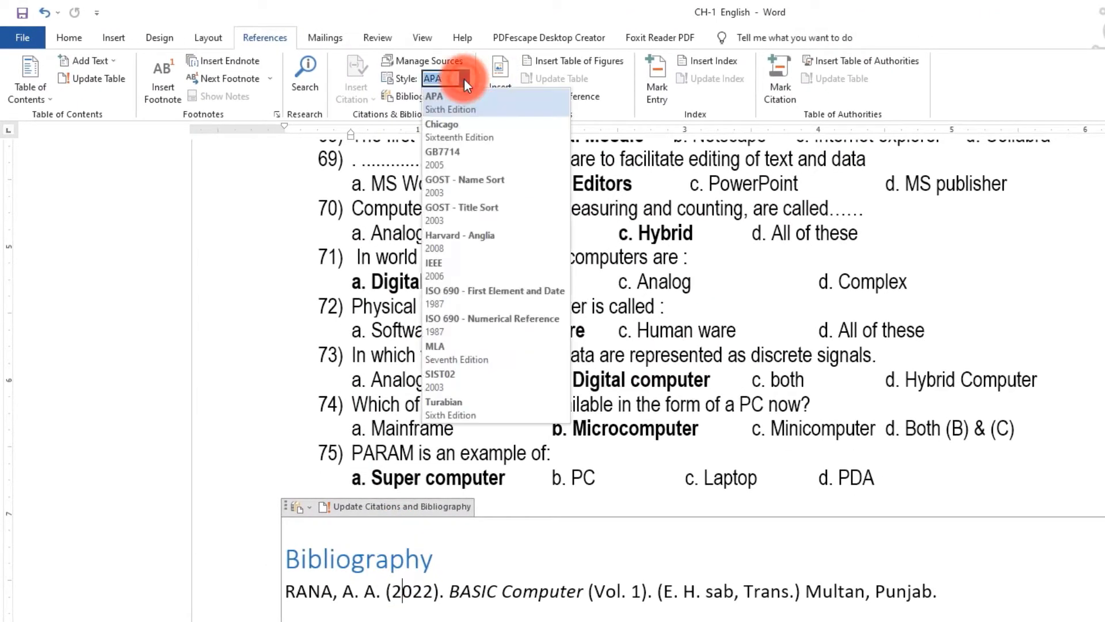
left_click(444, 128)
left_click(383, 588)
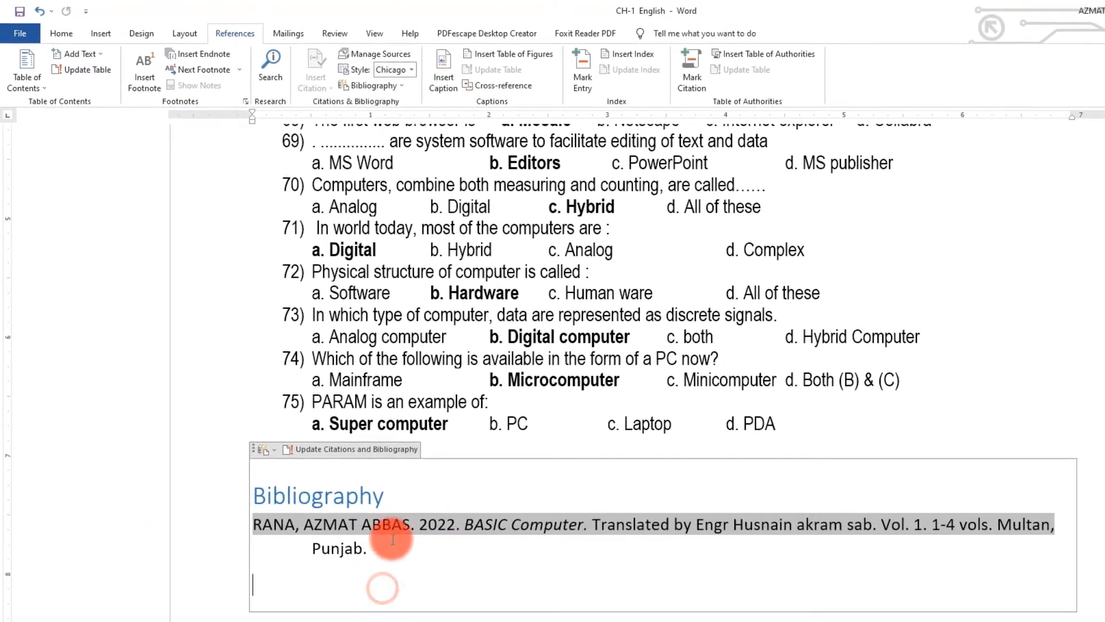
left_click(463, 619)
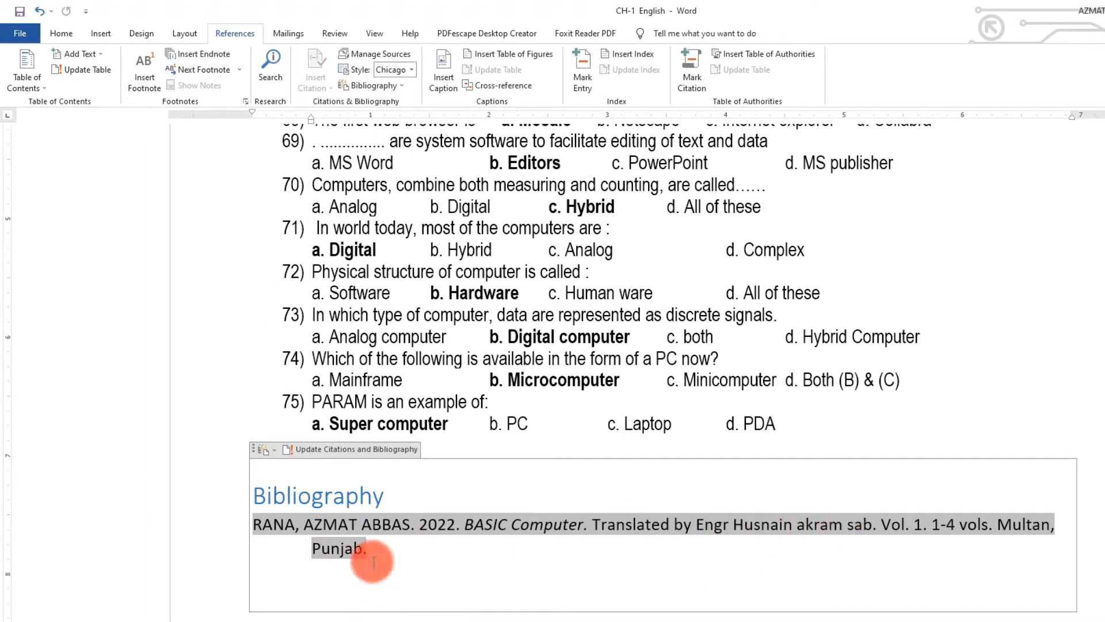
- Try GB7714 and MLA, then settle on the Turabian citation style
left_click(412, 69)
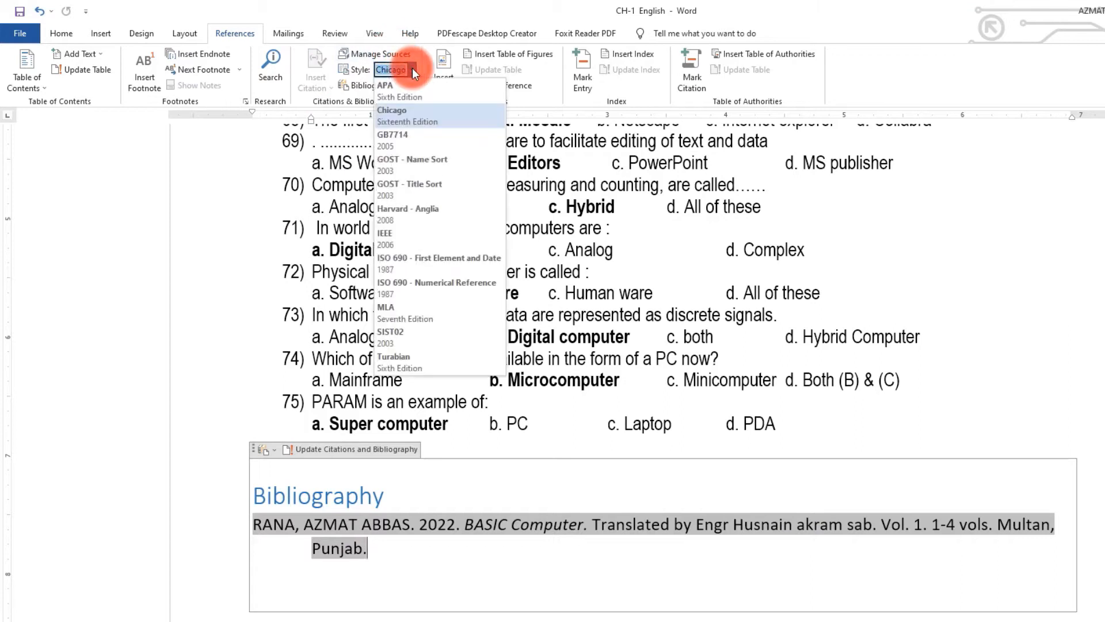
left_click(398, 141)
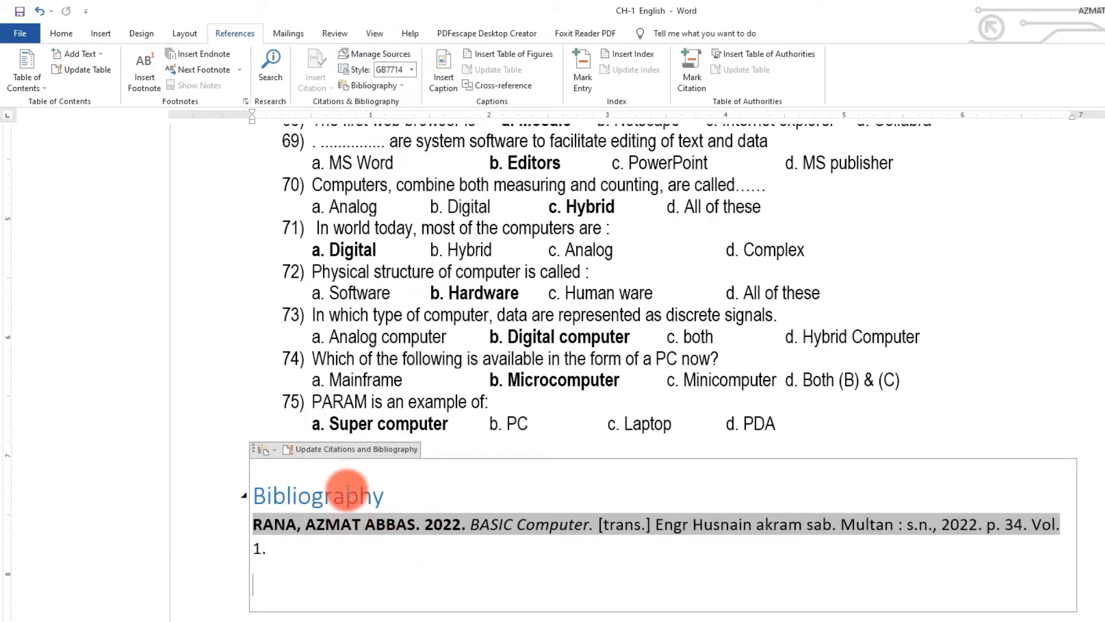
left_click(411, 69)
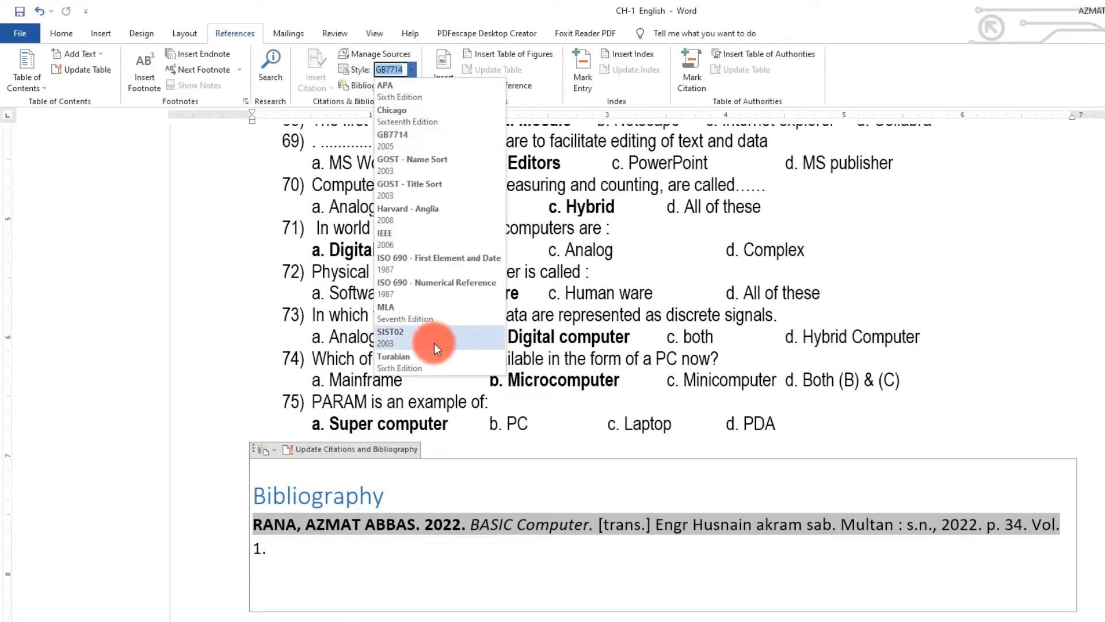
left_click(409, 314)
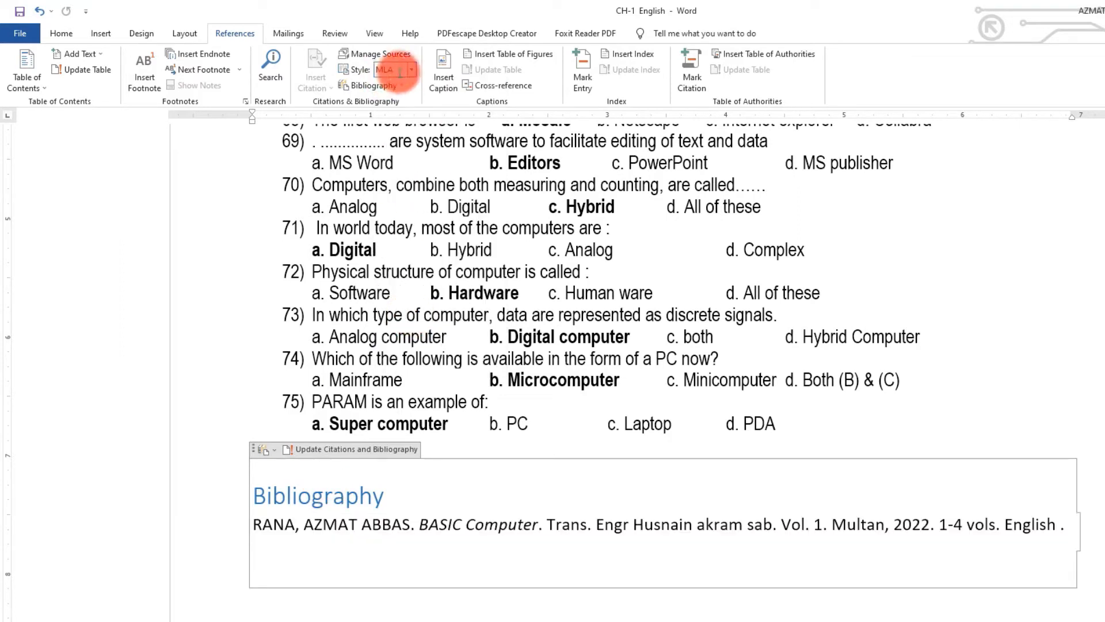
left_click(409, 70)
left_click(392, 358)
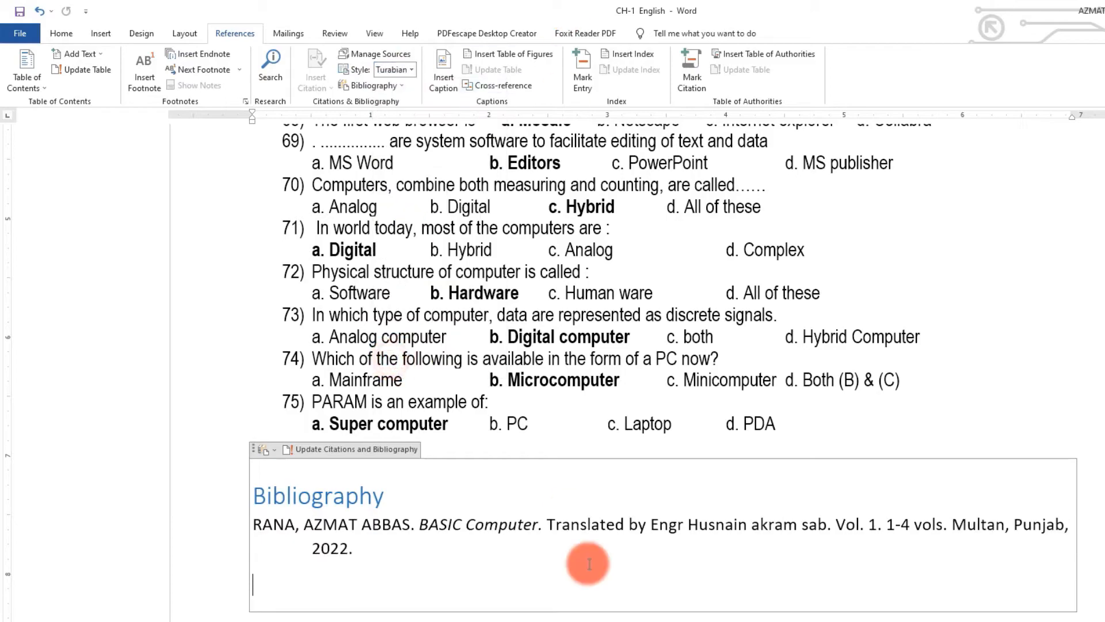
left_click(571, 550)
- Add blank lines after the Proprietary Software paragraph and delete the Short Question scroll banner
scroll(570, 549, "up", 20)
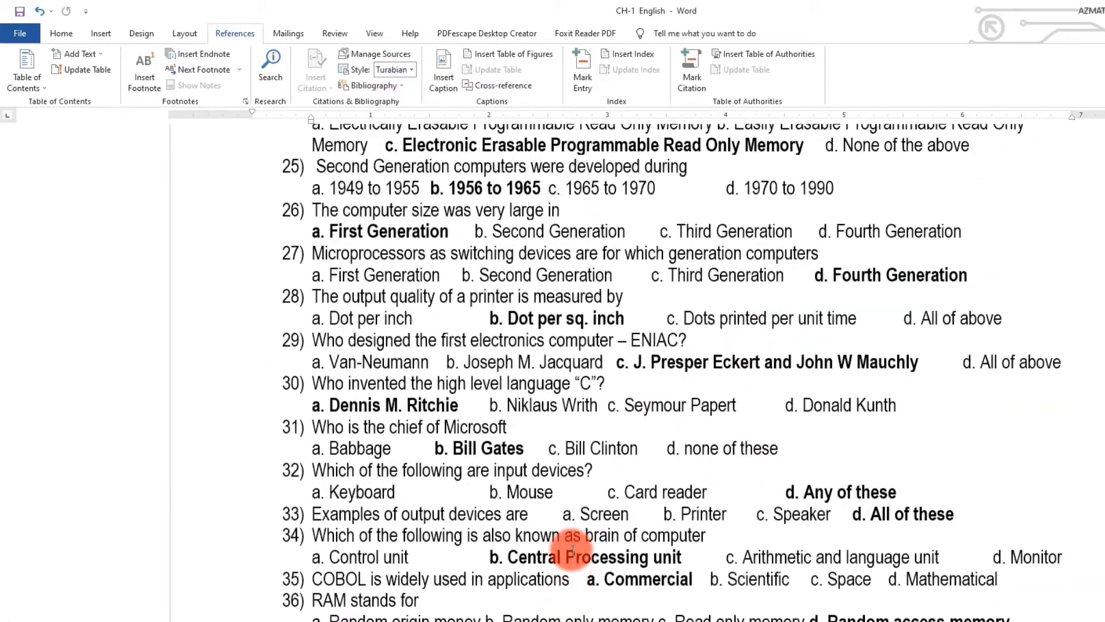
scroll(600, 423, "up", 20)
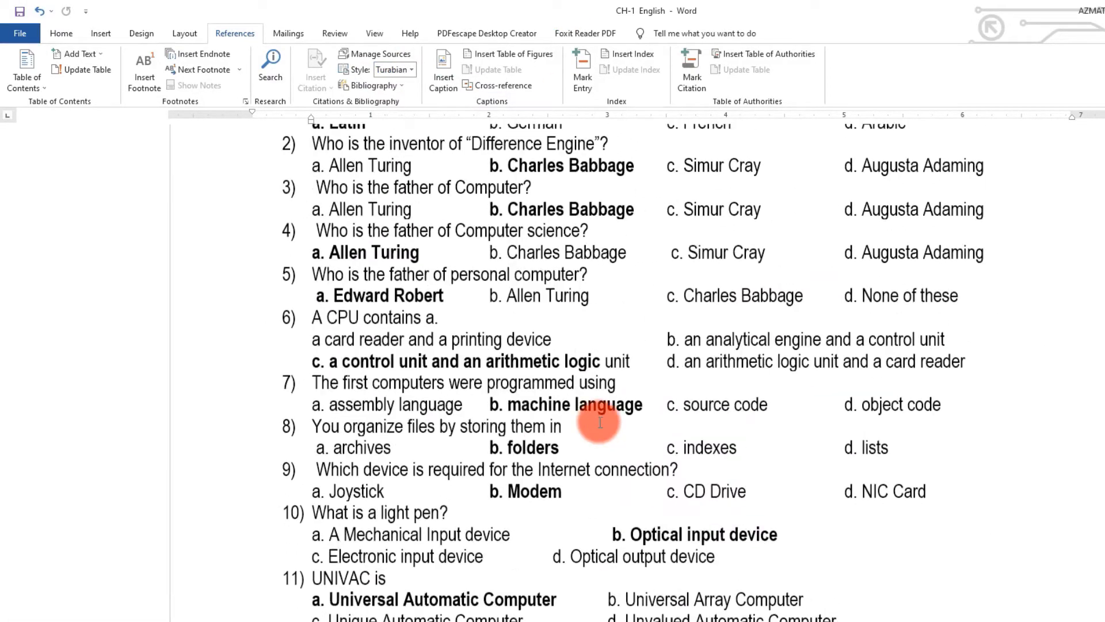
scroll(600, 423, "up", 20)
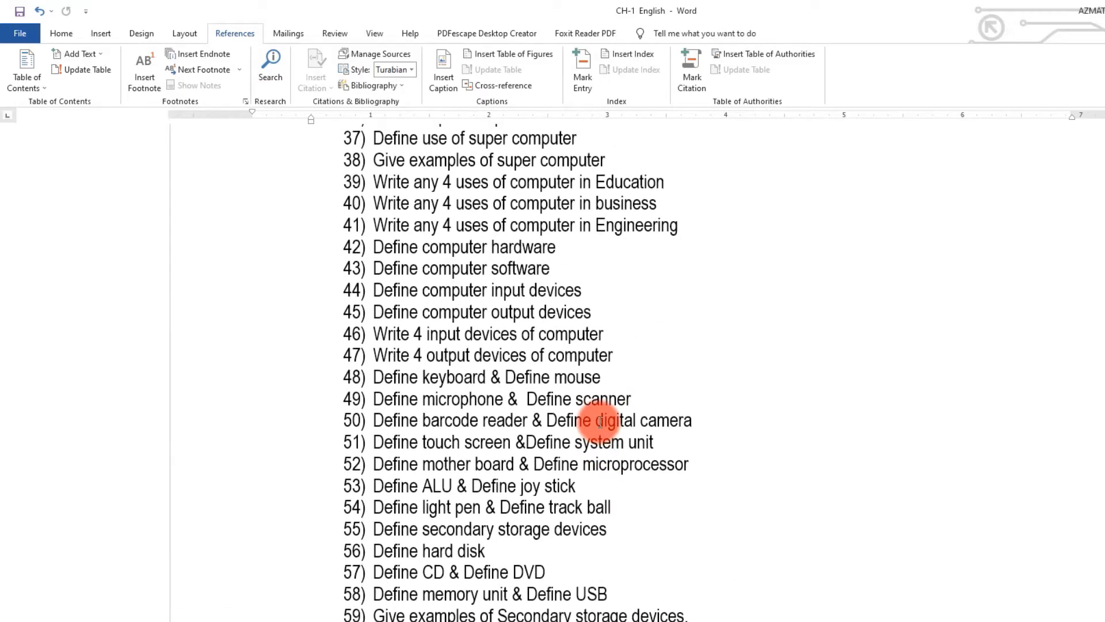
scroll(599, 423, "up", 7)
scroll(600, 423, "down", 6)
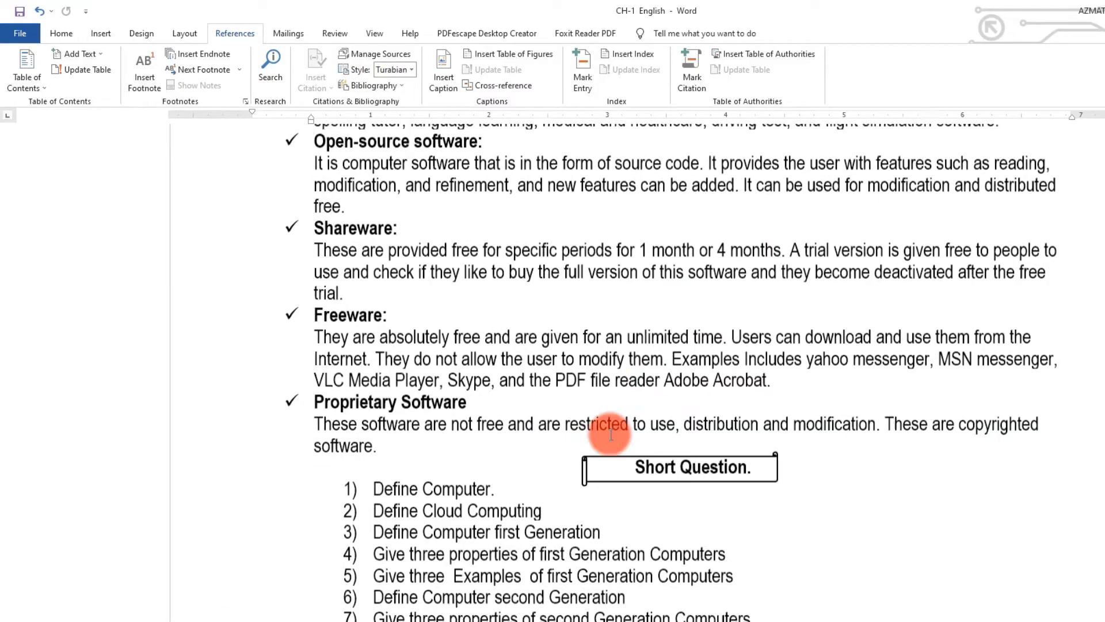
left_click(426, 441)
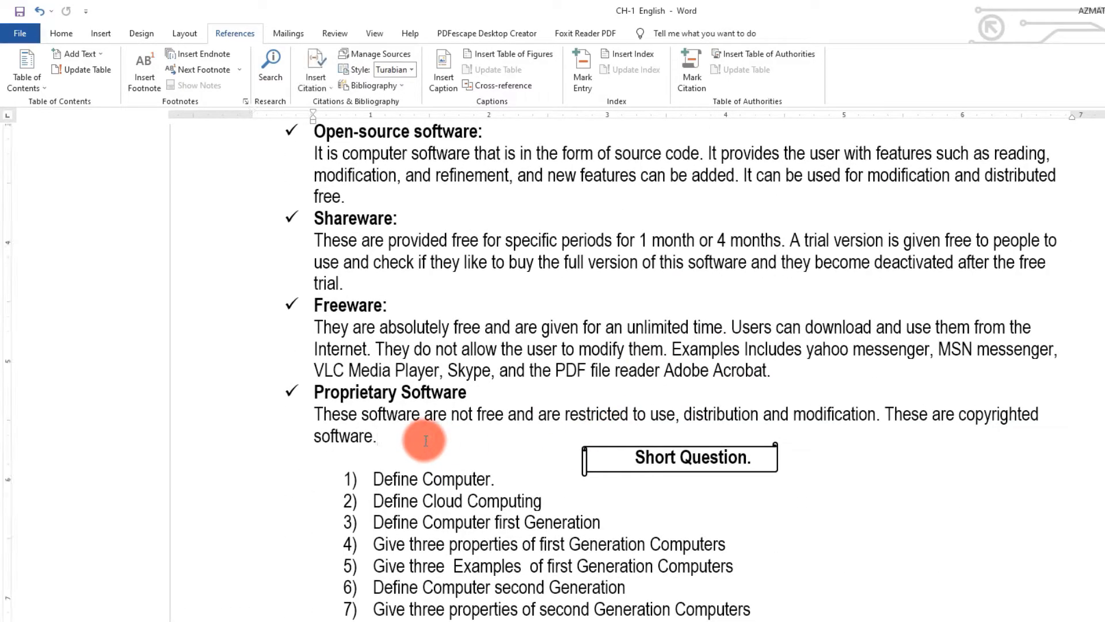
key("Return")
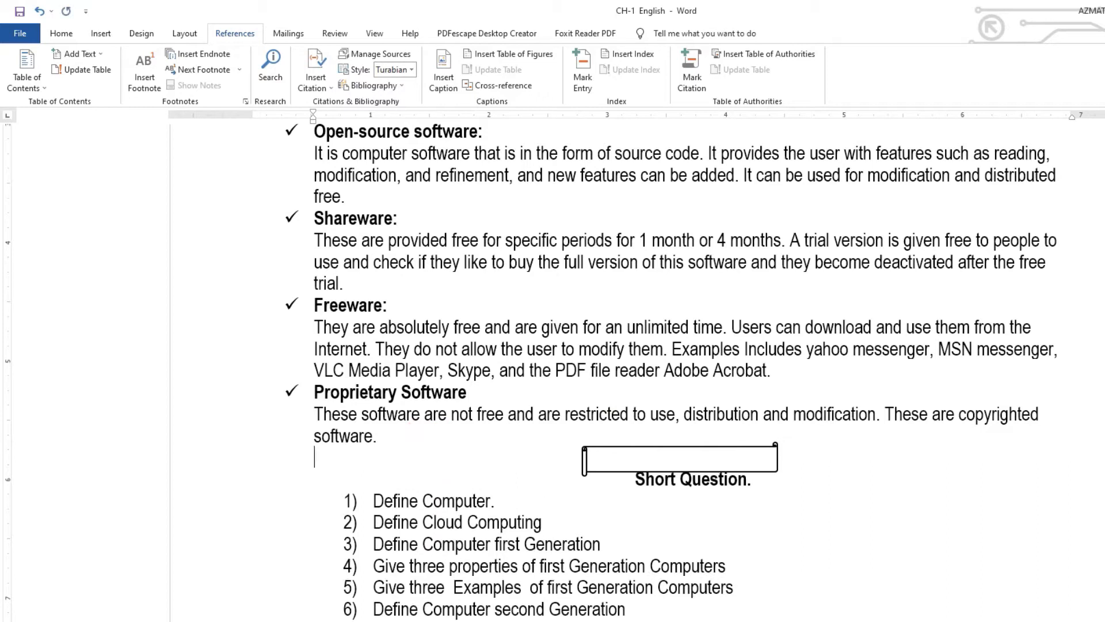
left_click(686, 451)
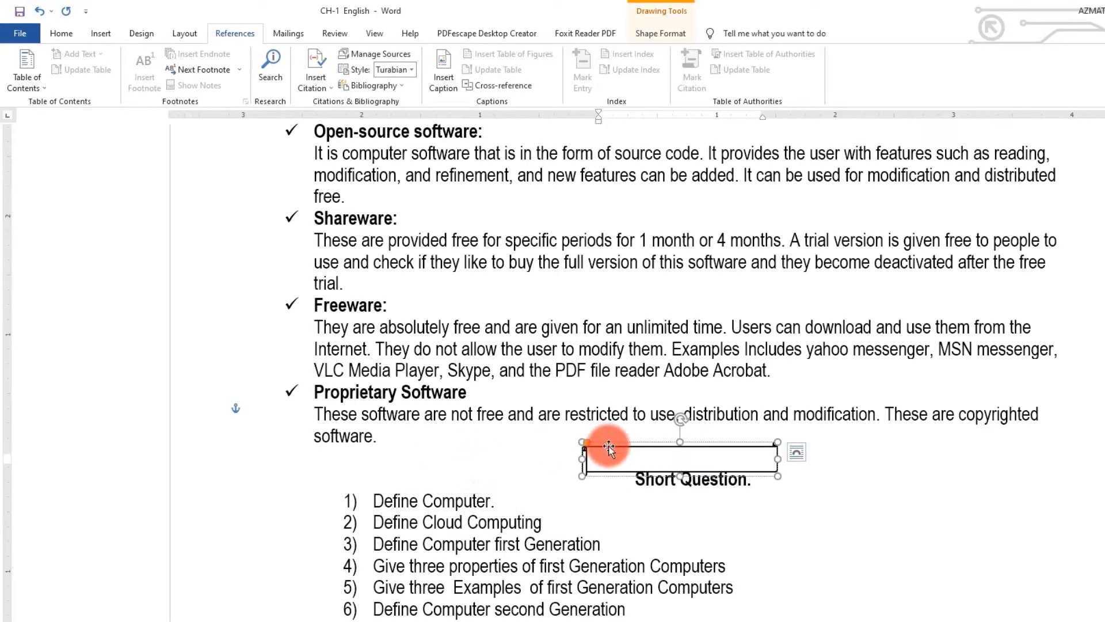
key("Delete")
left_click(380, 468)
key("Return")
key("Return")
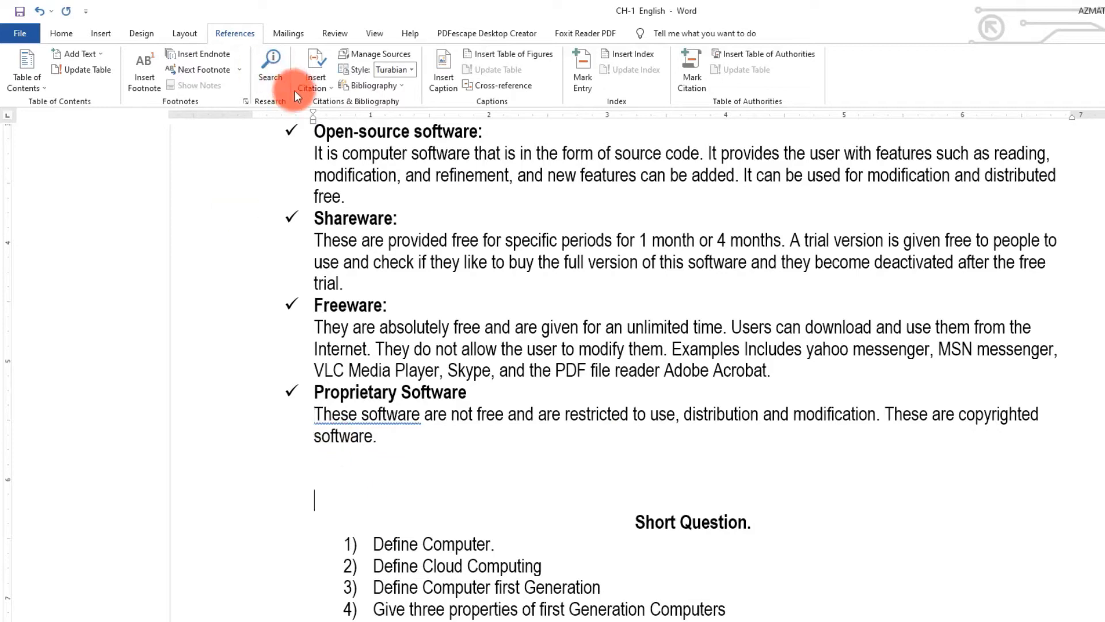
- Insert a References-style bibliography on the blank line
left_click(394, 85)
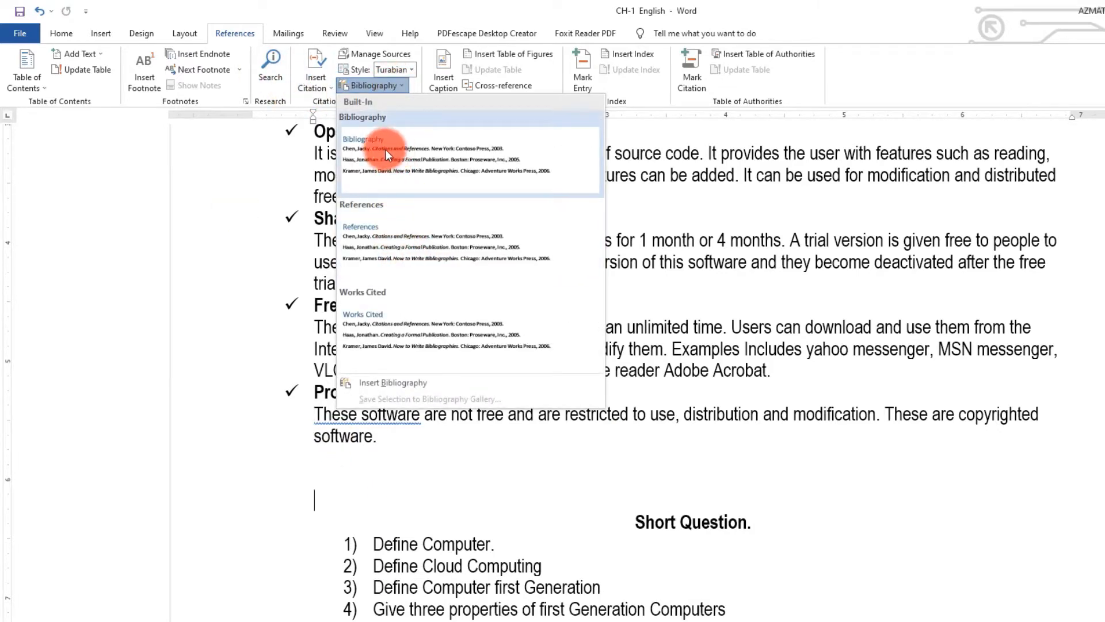
left_click(388, 233)
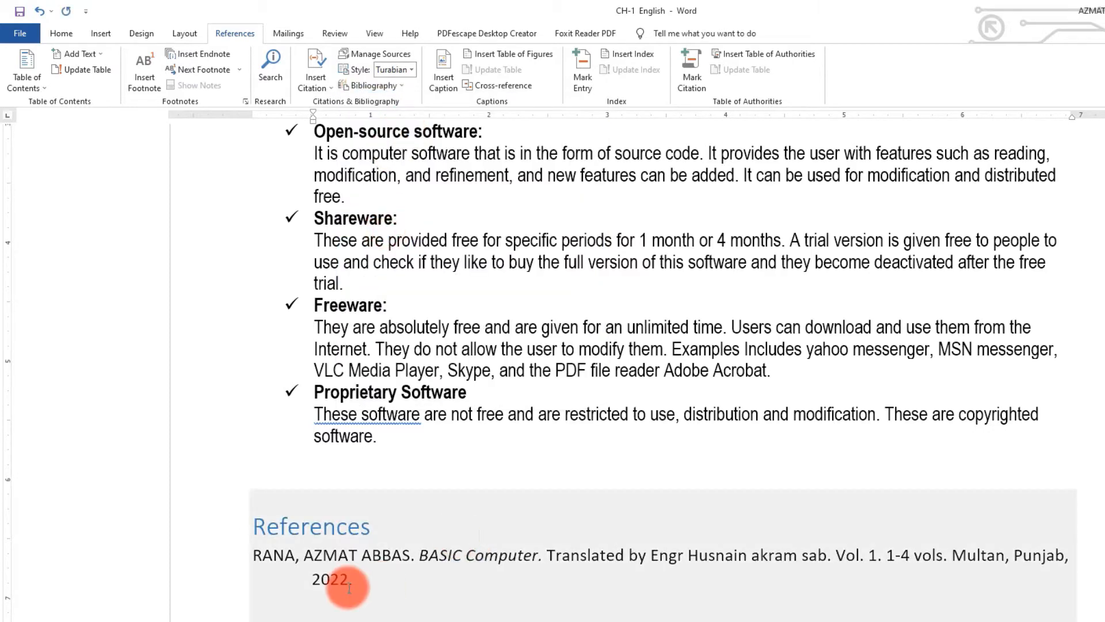
scroll(354, 521, "down", 3)
- Insert a Works Cited bibliography below the References list
left_click(314, 480)
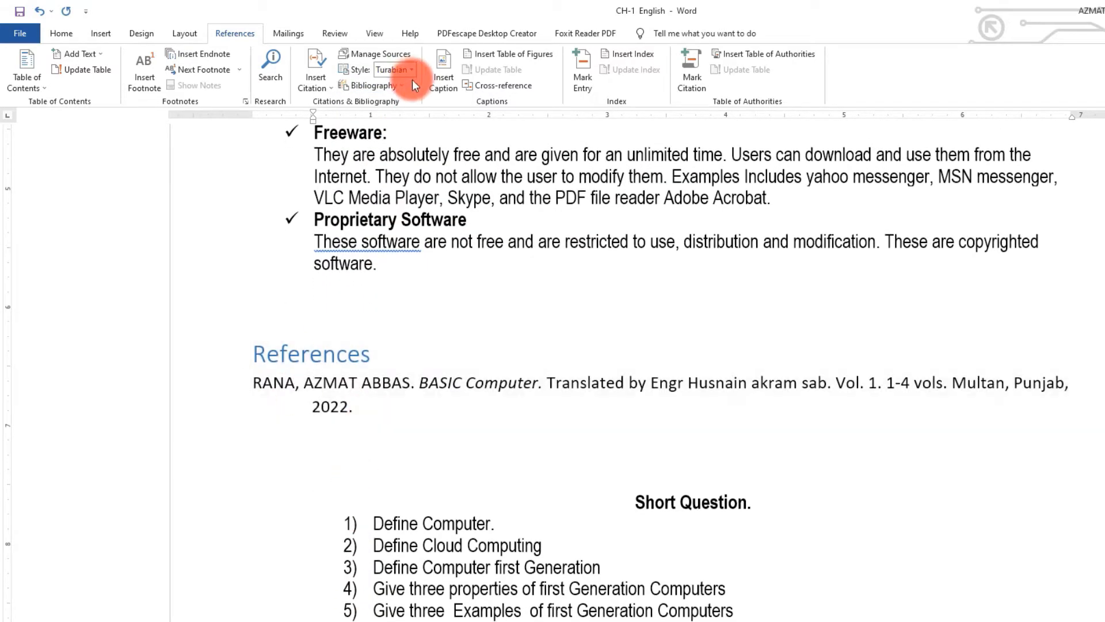
left_click(405, 85)
left_click(372, 323)
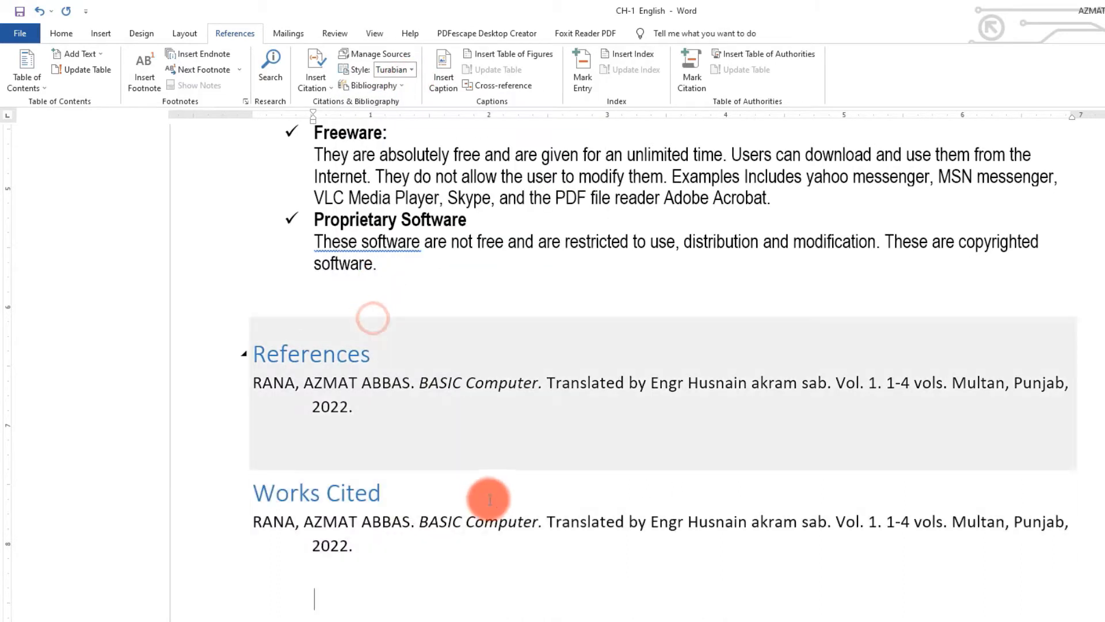
- Delete the Works Cited and References bibliography contents, including the leftover lines
left_click_drag(371, 548, 274, 470)
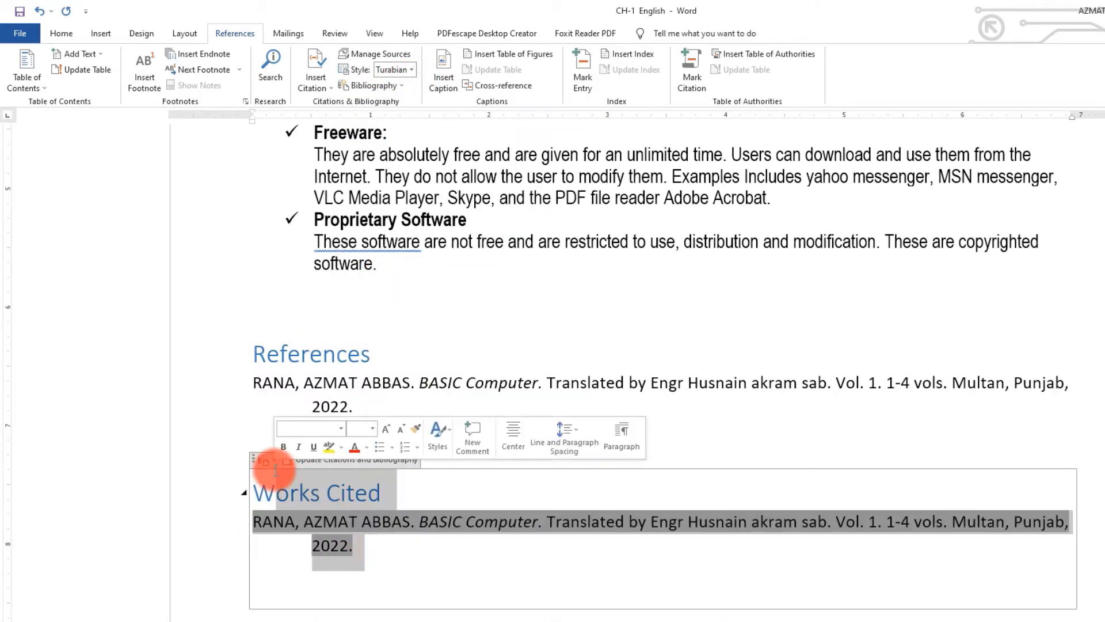
key("Delete")
left_click(292, 487)
left_click_drag(189, 462, 269, 513)
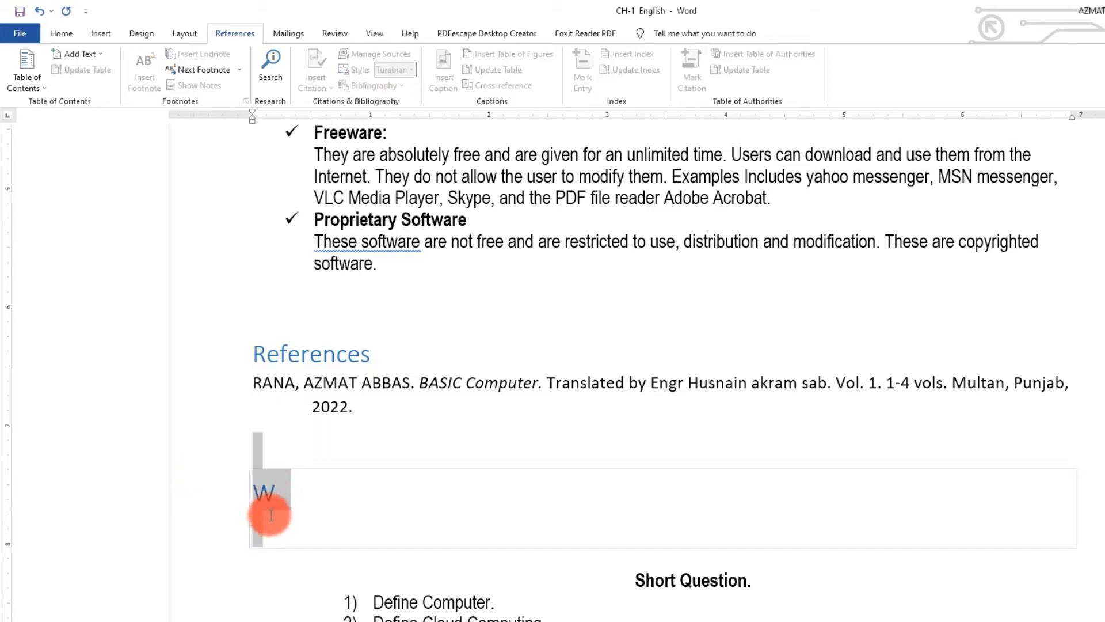
key("Delete")
left_click_drag(370, 402, 226, 378)
key("Delete")
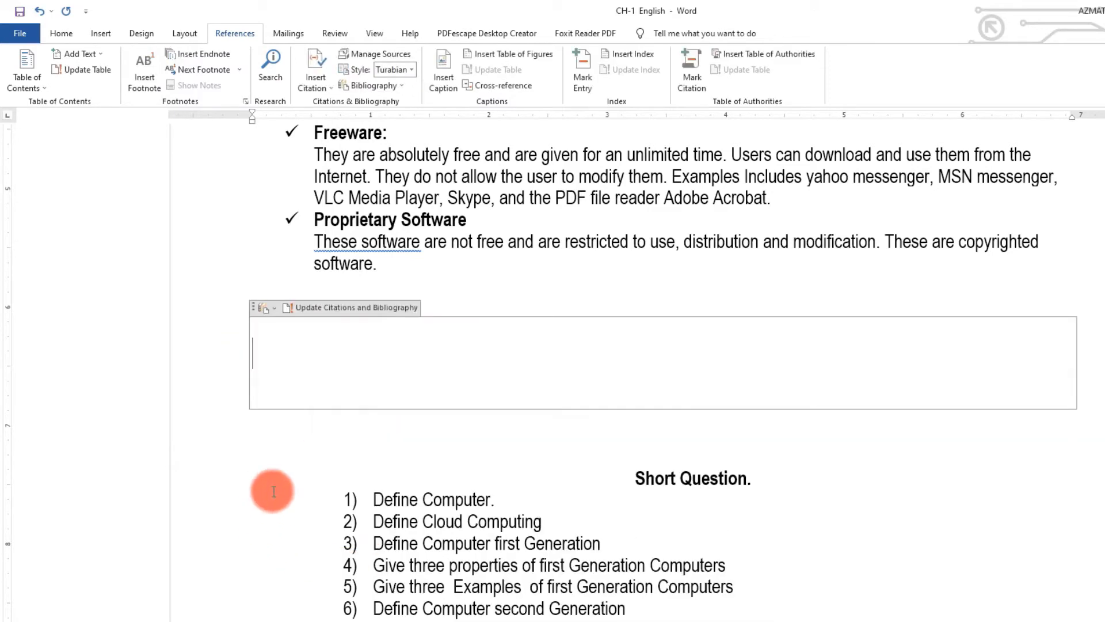
- Append 'Grade =12' after 'BASIC Computer' in the closing bibliography entry's title
left_click(319, 308)
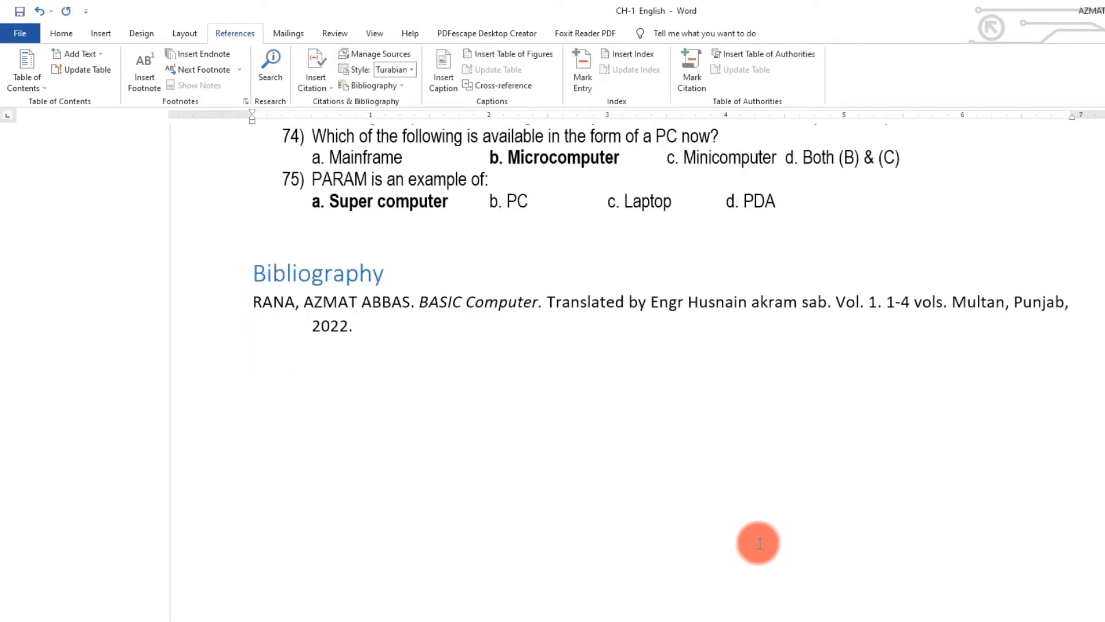
left_click(439, 302)
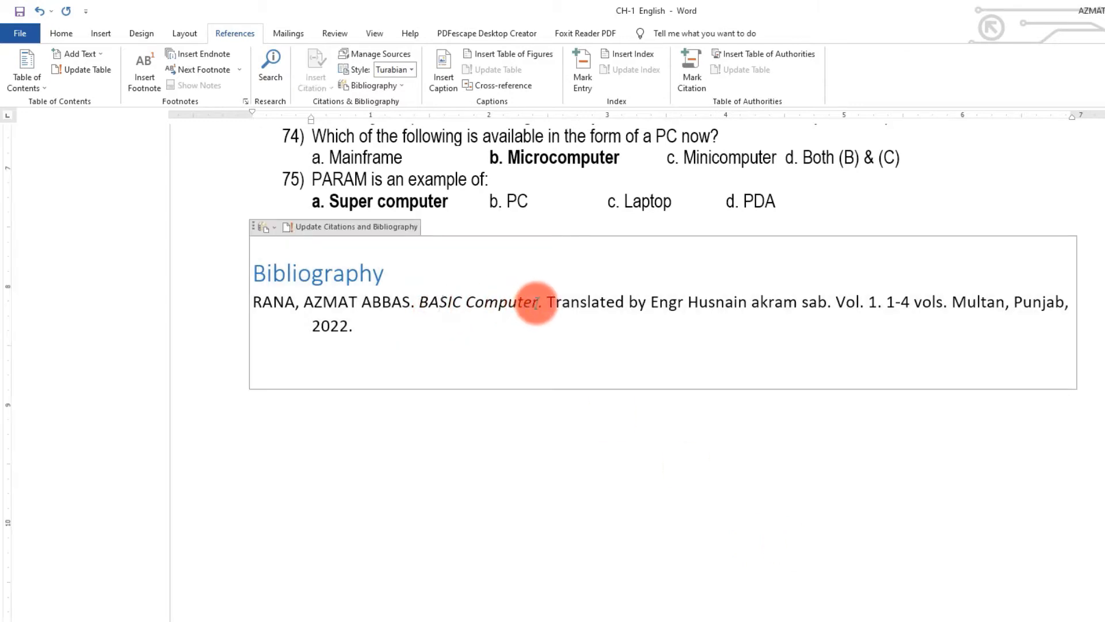
left_click(536, 302)
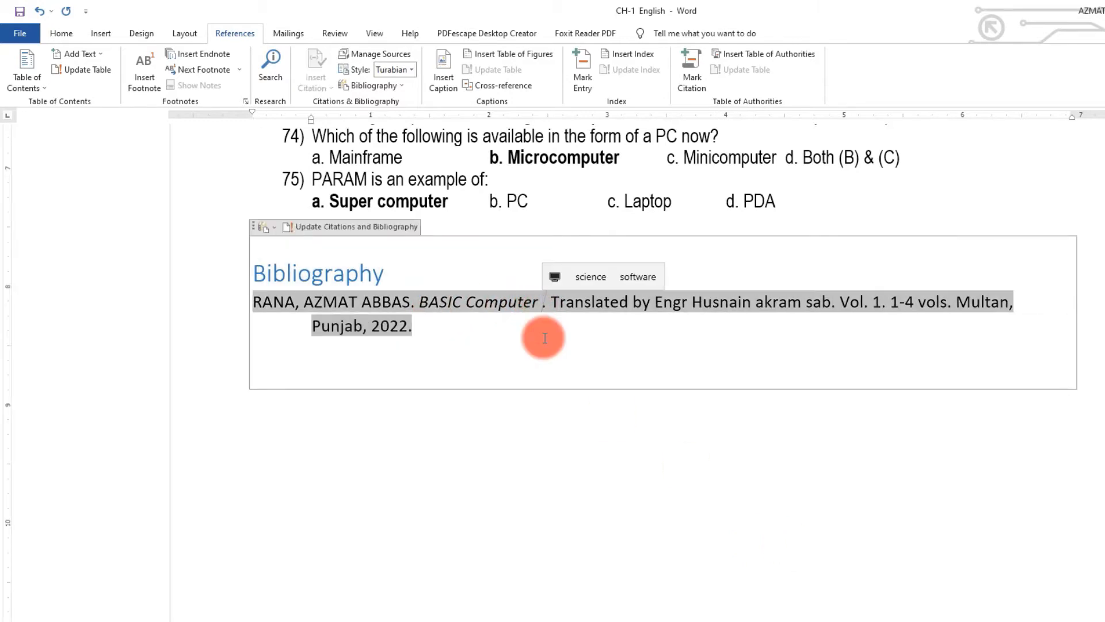
type("Grade")
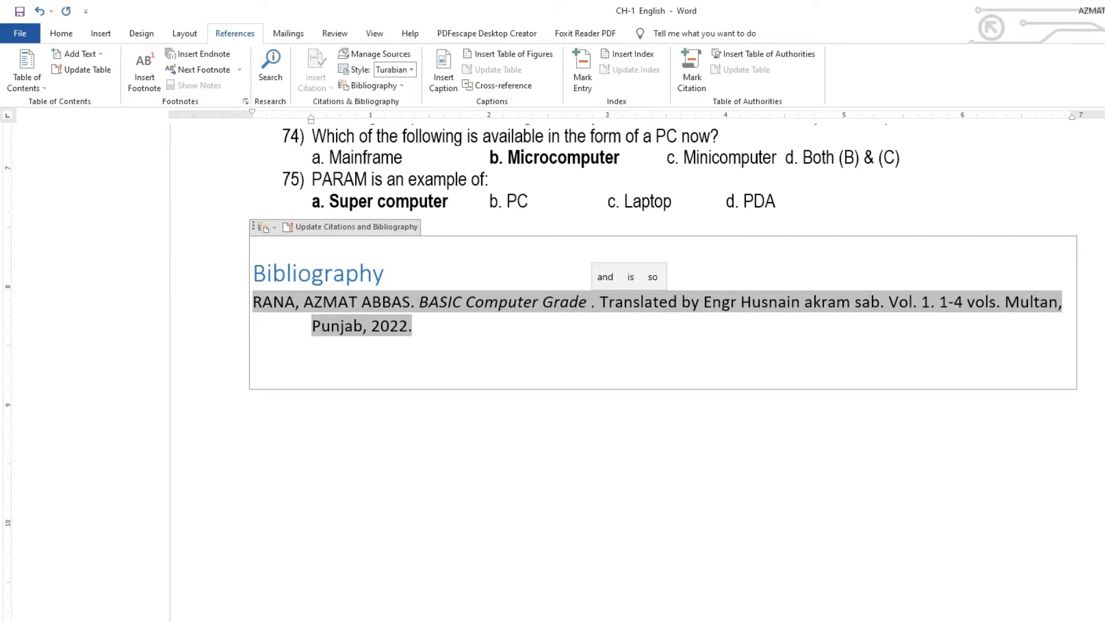
type(" =12")
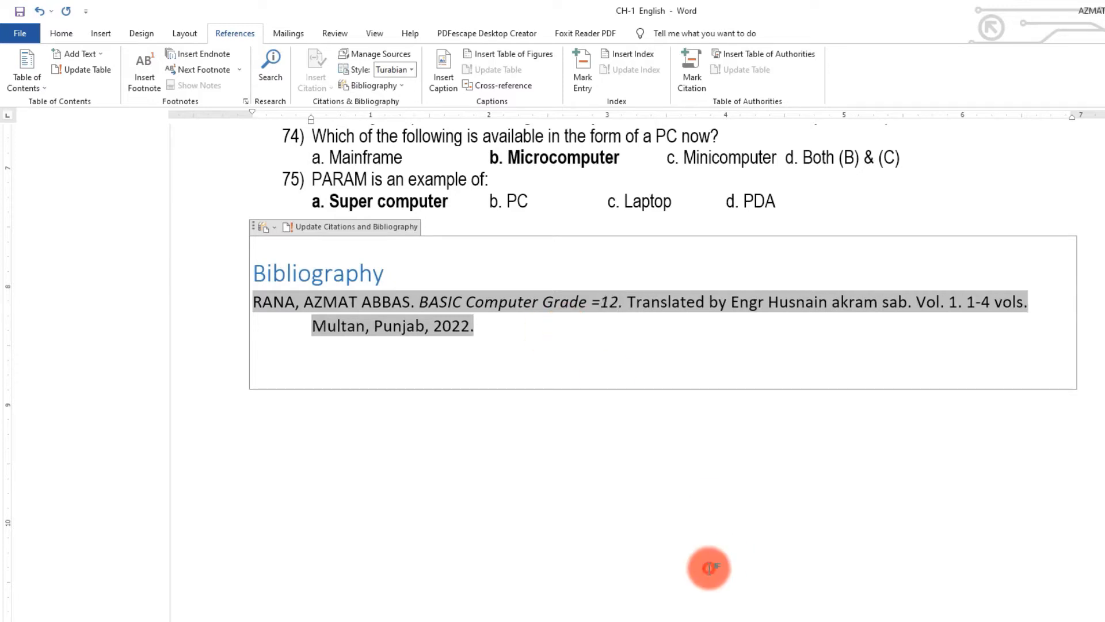
left_click(708, 568)
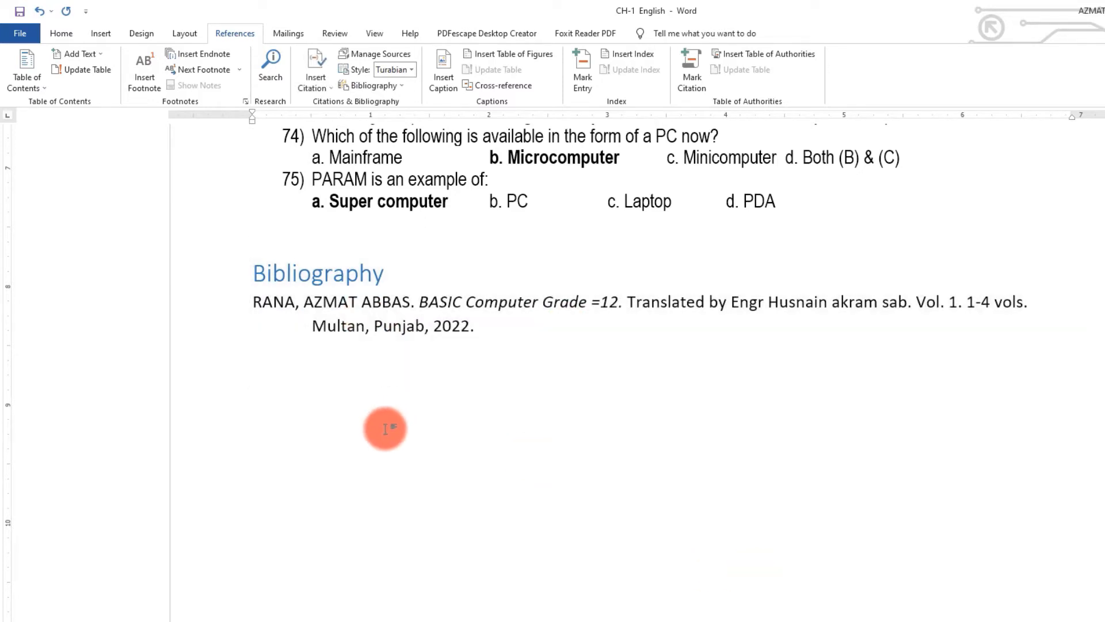
left_click(386, 323)
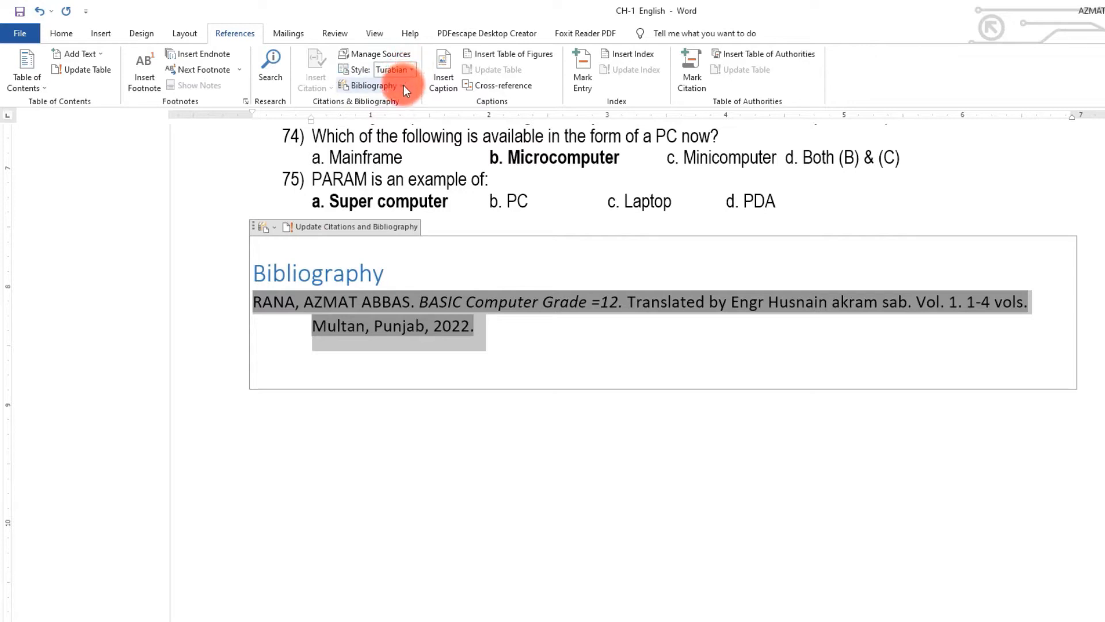
left_click(402, 85)
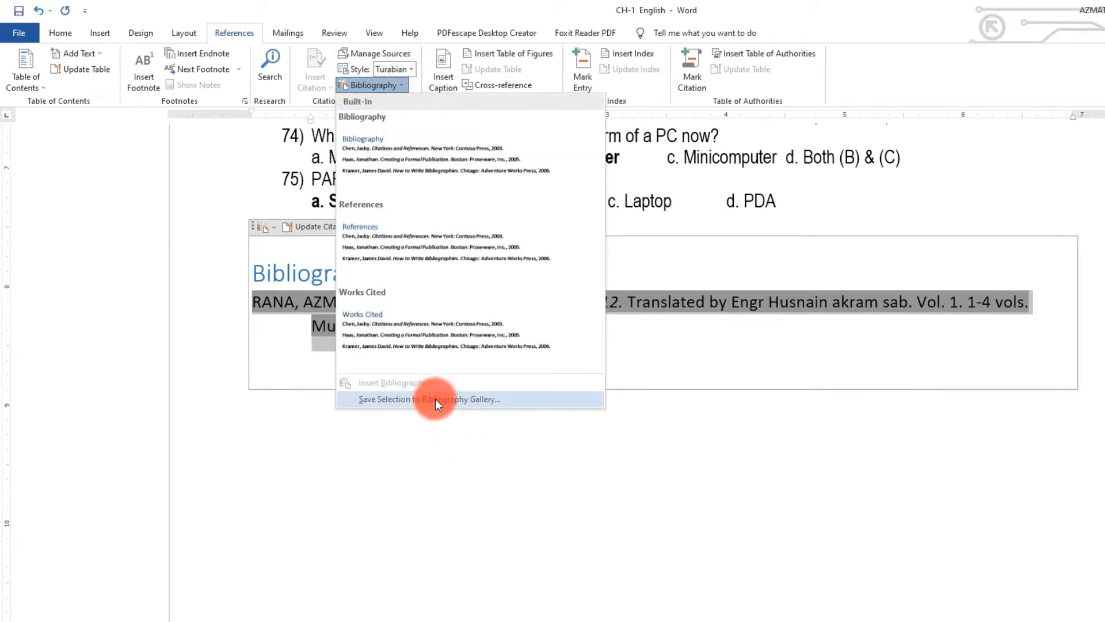
- Save the Bibliography heading and entry as a building block named Bibliography in the Bibliographies gallery
left_click(737, 330)
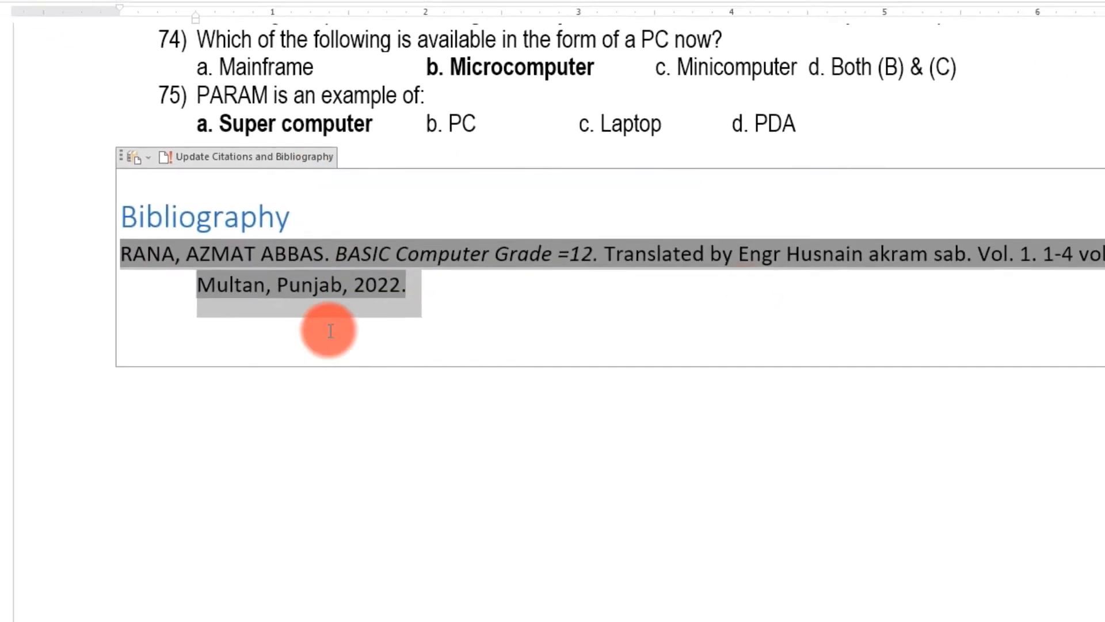
left_click(328, 404)
left_click_drag(426, 359, 52, 220)
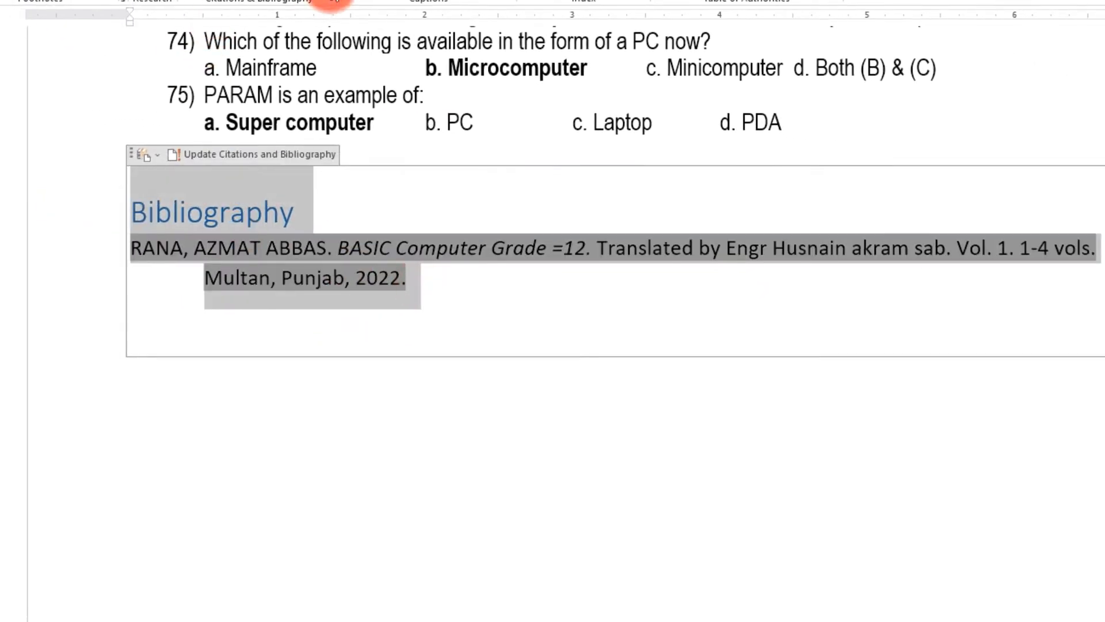
left_click(346, 79)
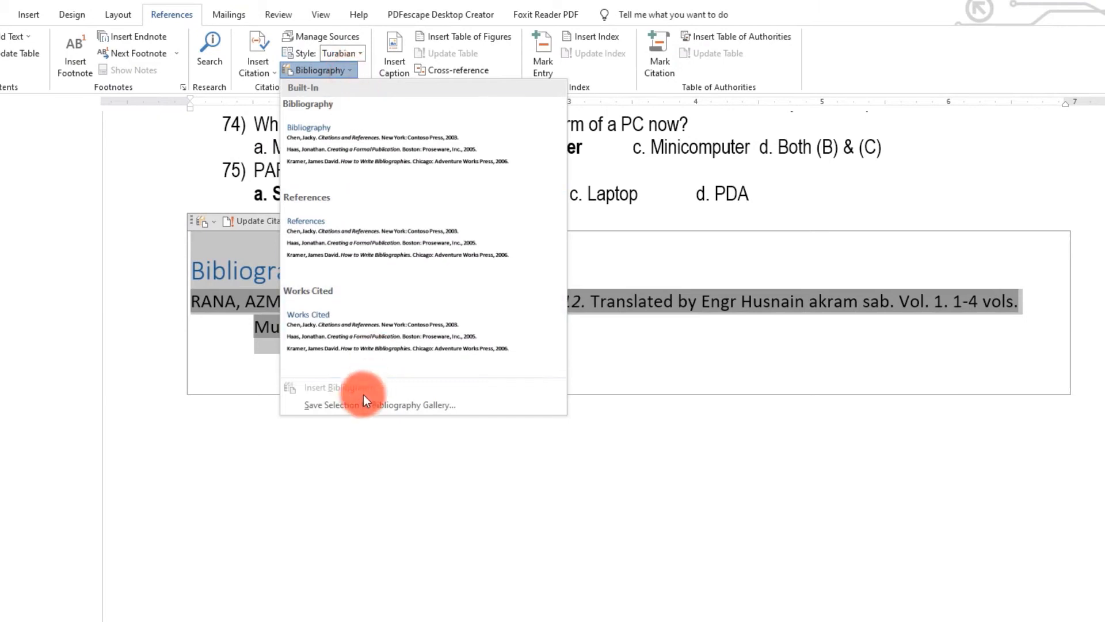
left_click(355, 407)
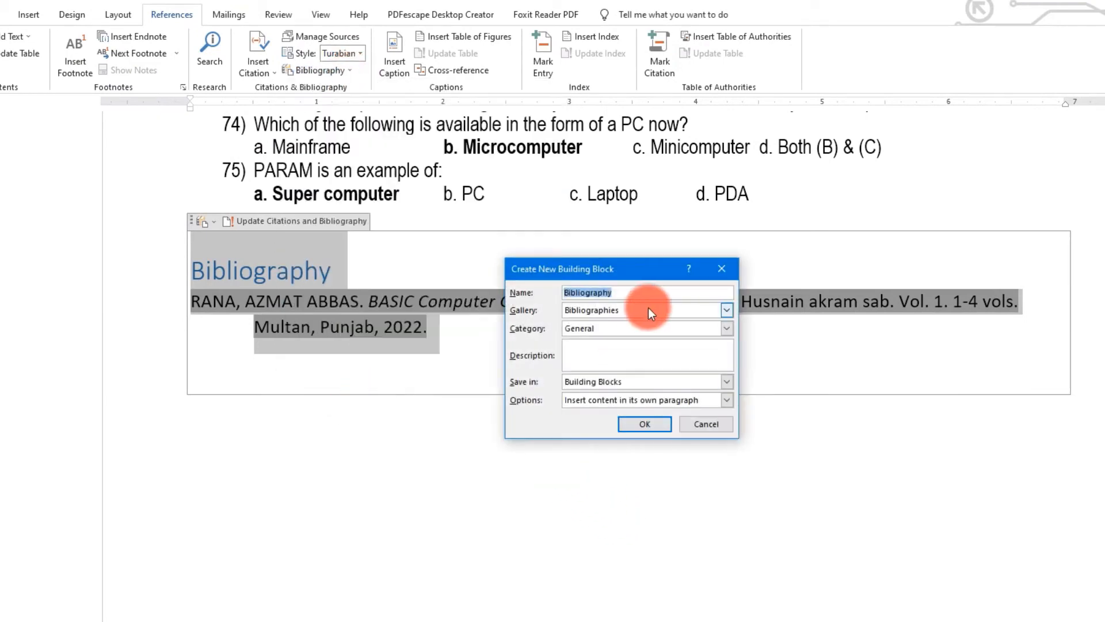
left_click(644, 424)
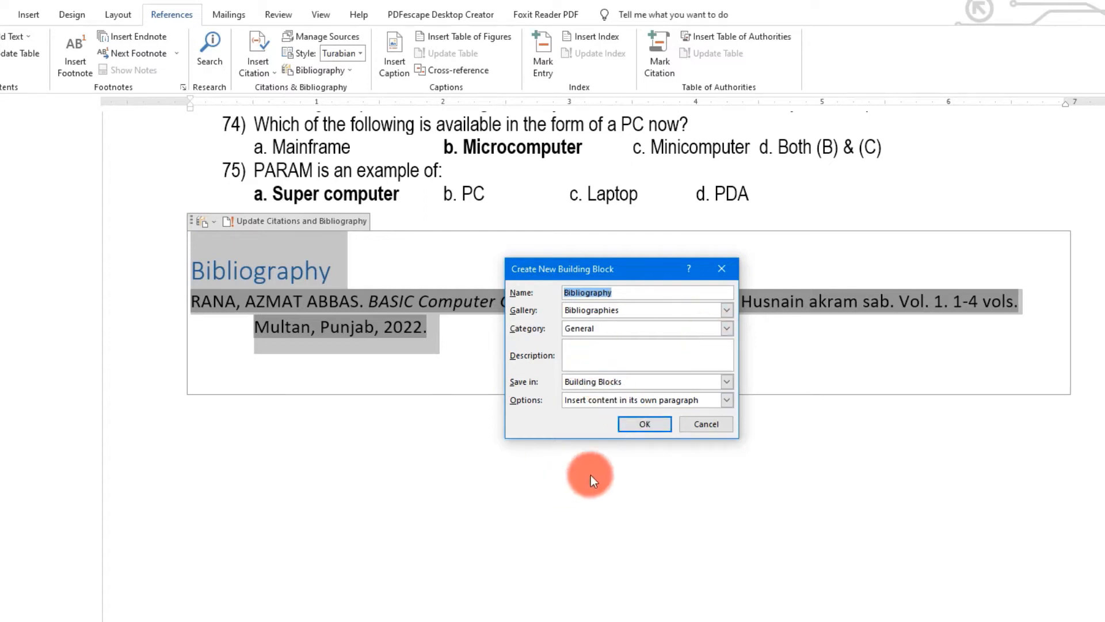
left_click(633, 424)
left_click(710, 472)
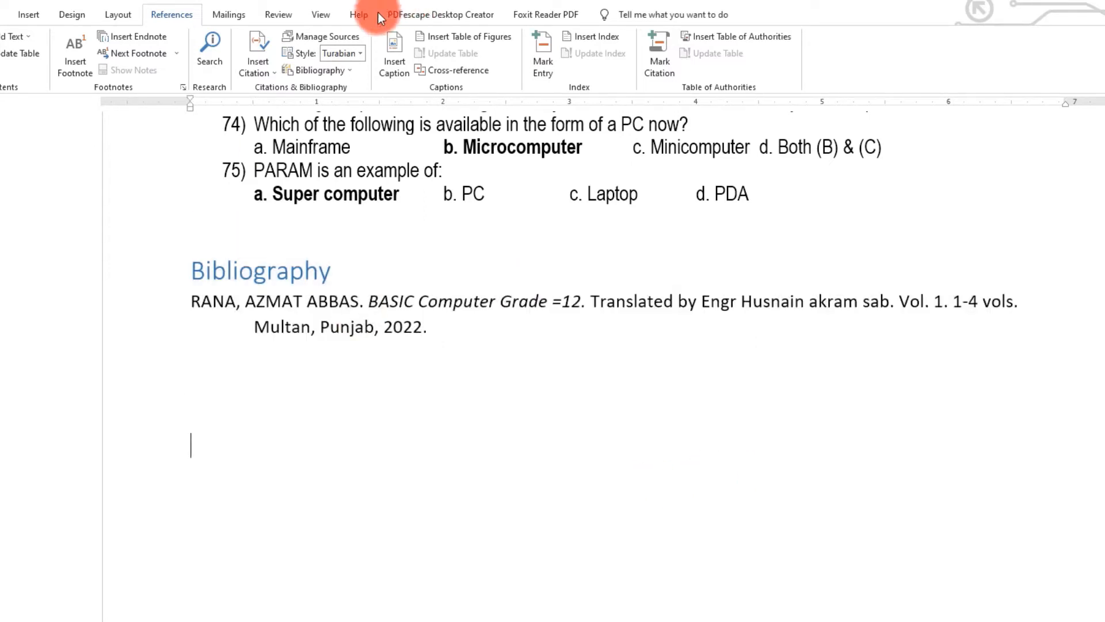
- Append 'Grade-12' to the BASIC Computer (2022) source title, updating master and current lists
left_click(336, 35)
left_click(449, 278)
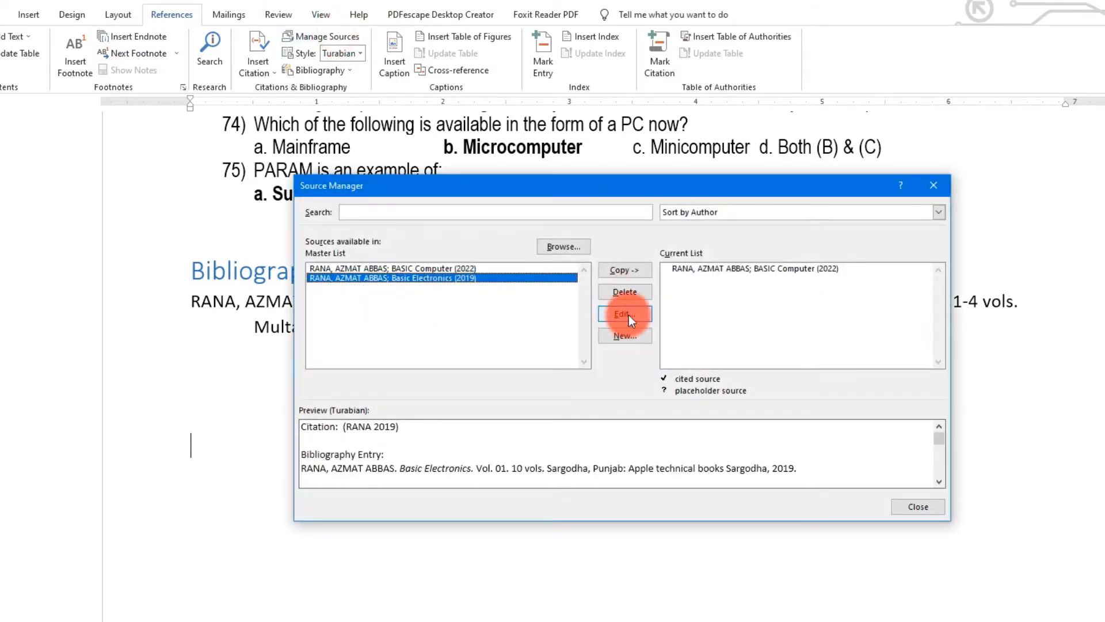
left_click(465, 269)
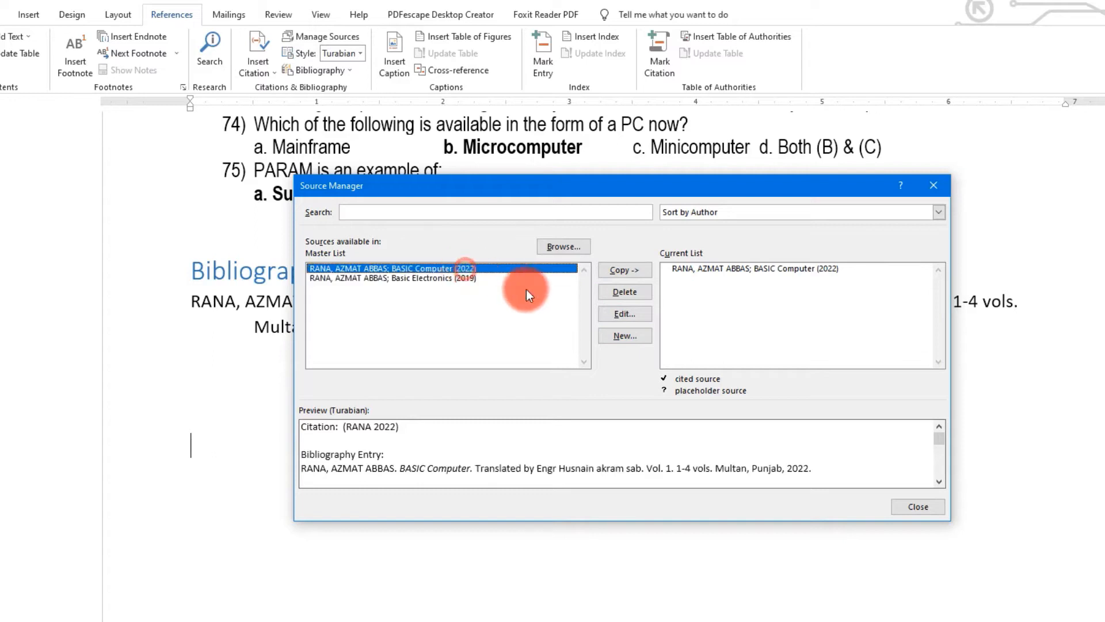
left_click(616, 314)
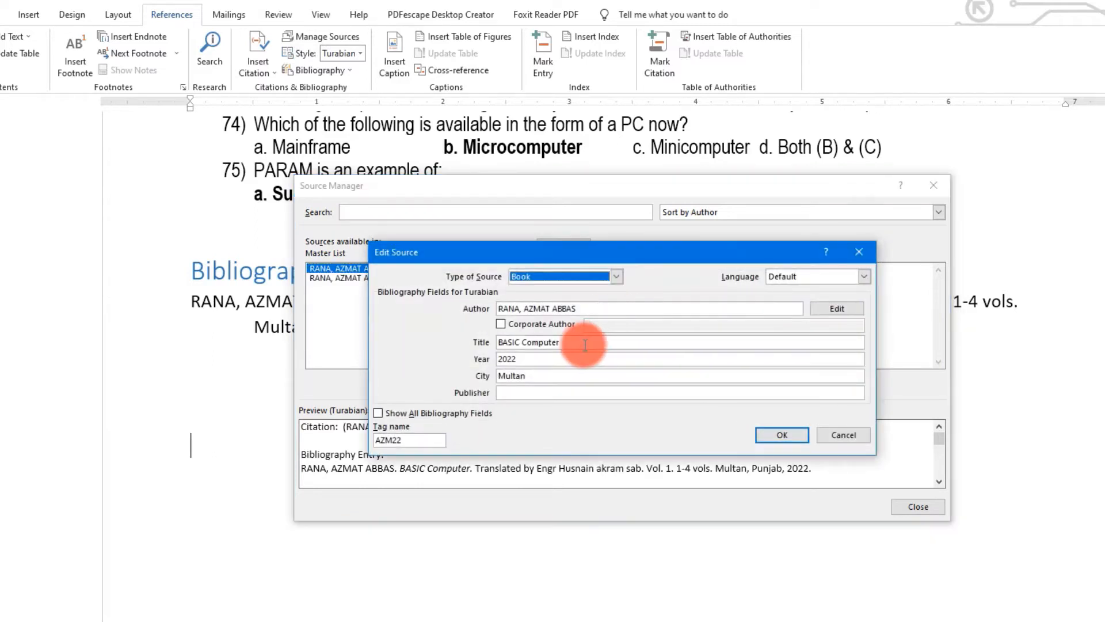
left_click(378, 414)
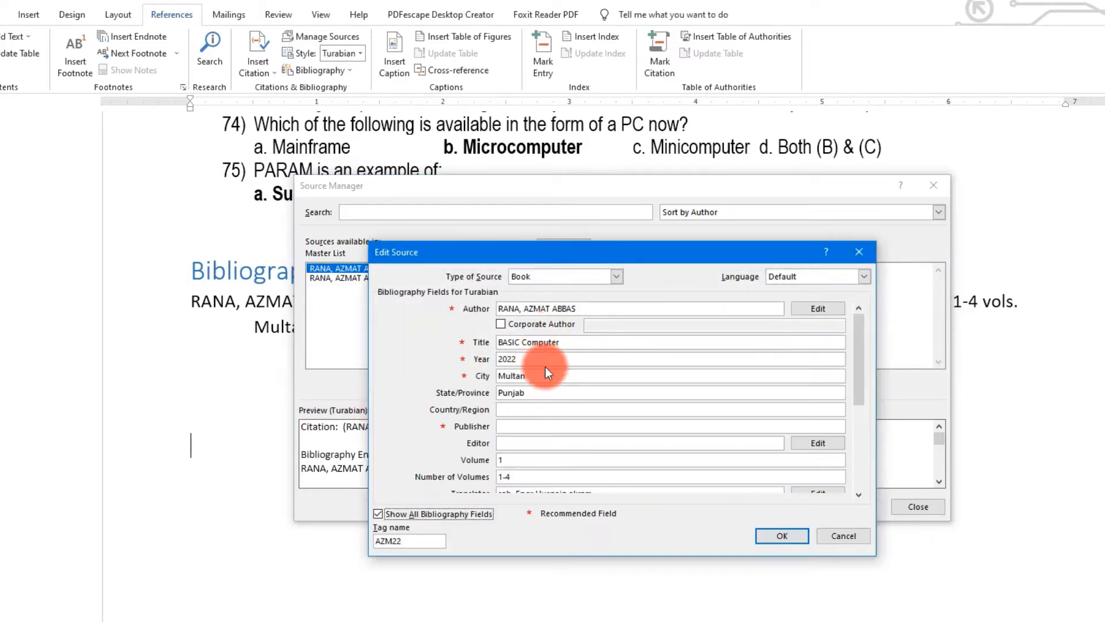
left_click(570, 343)
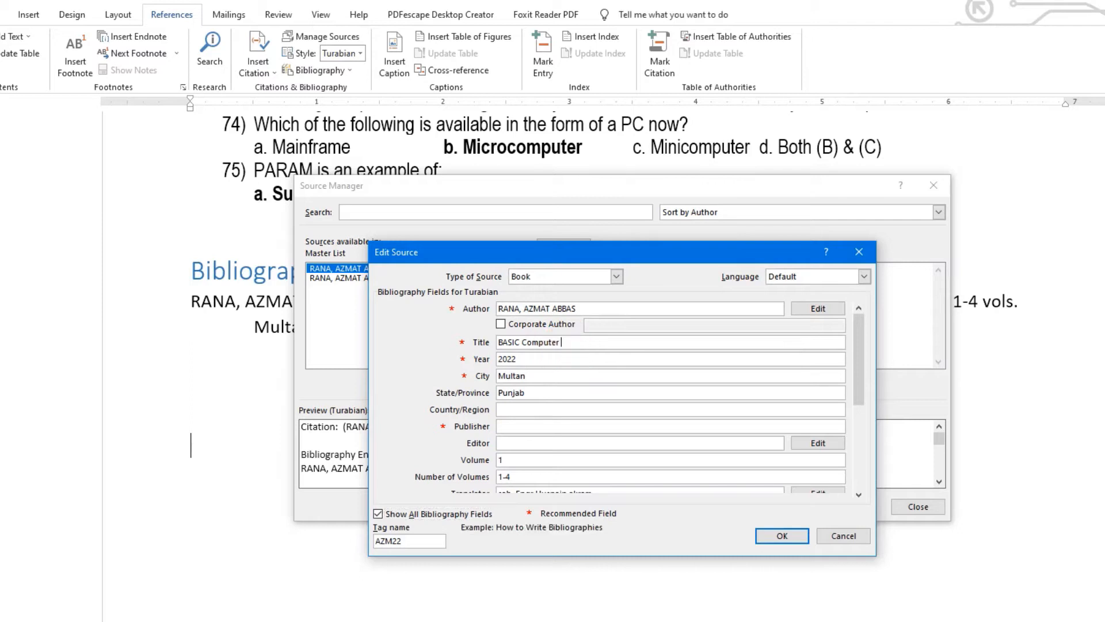
type("Grade")
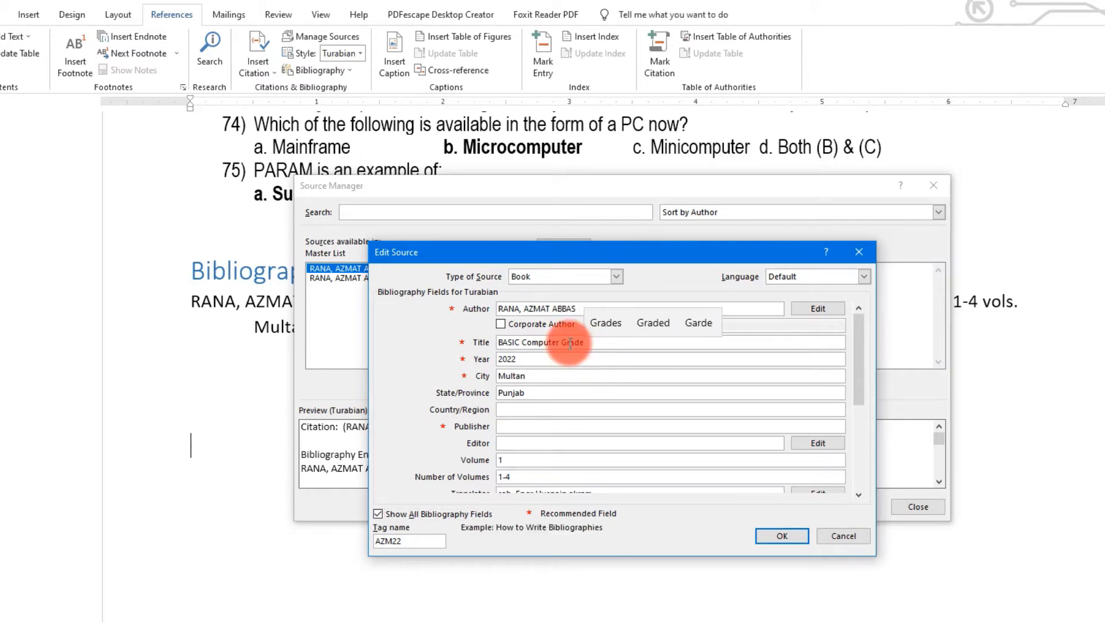
type("-12")
left_click(781, 537)
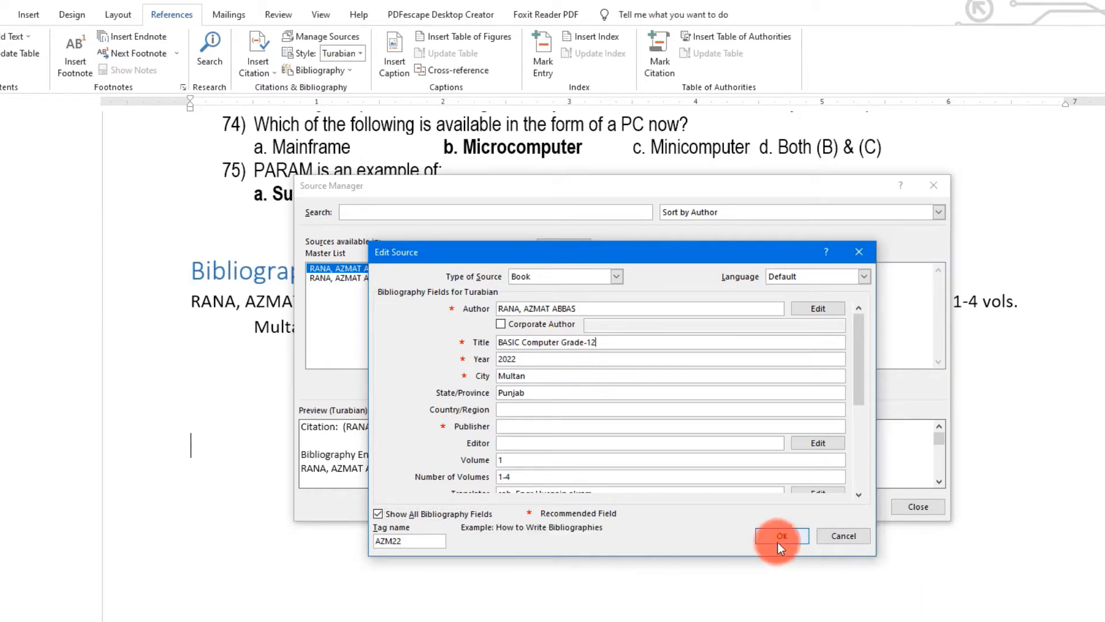
left_click(775, 536)
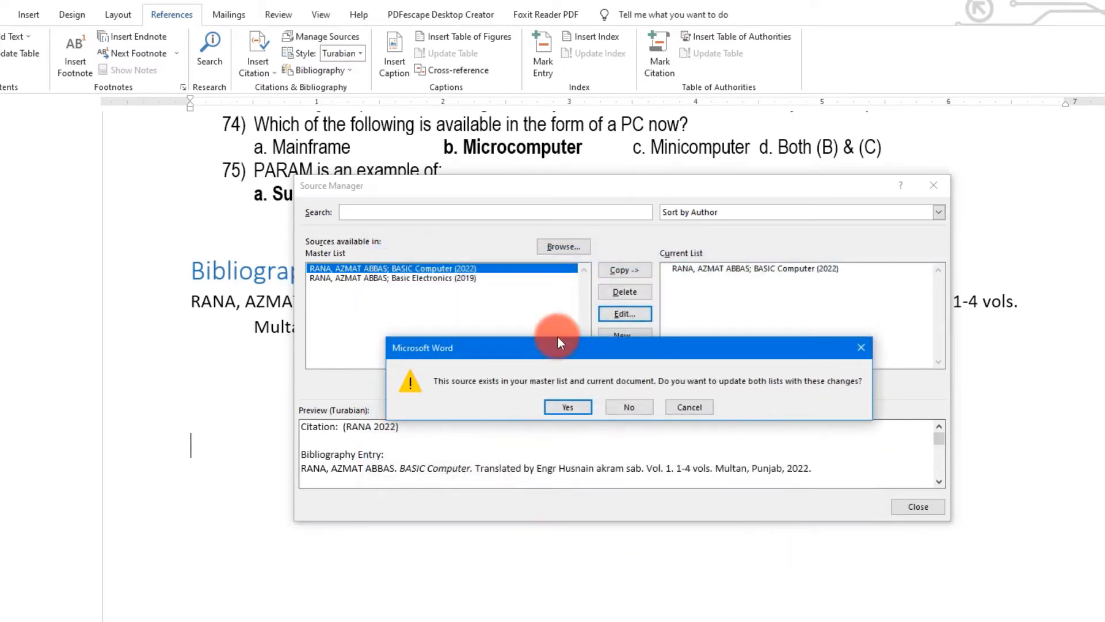
left_click(567, 407)
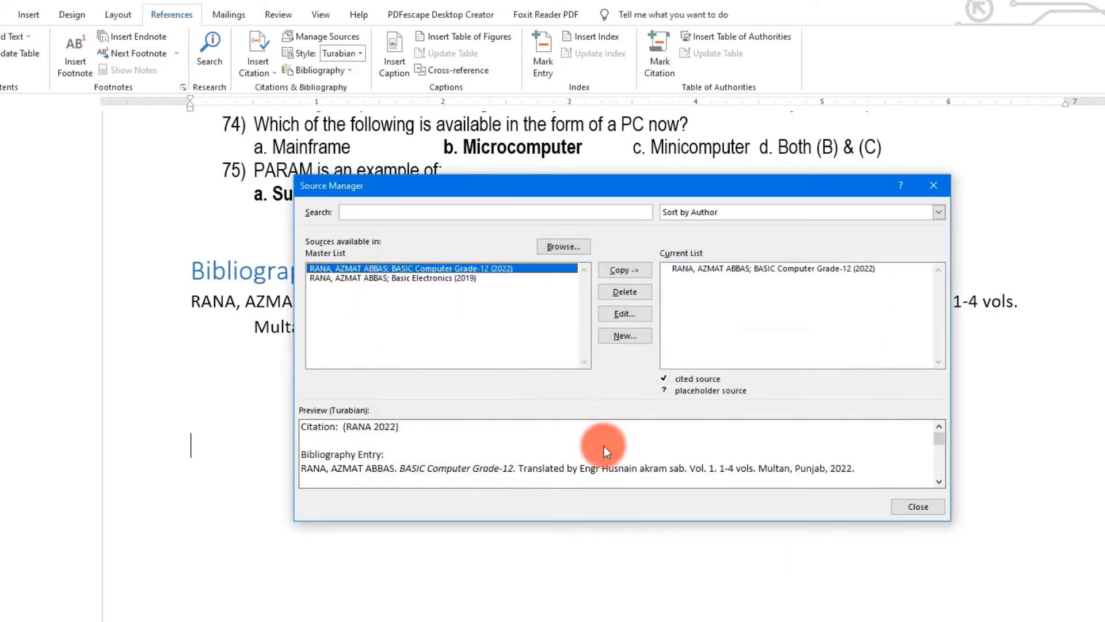
left_click(914, 506)
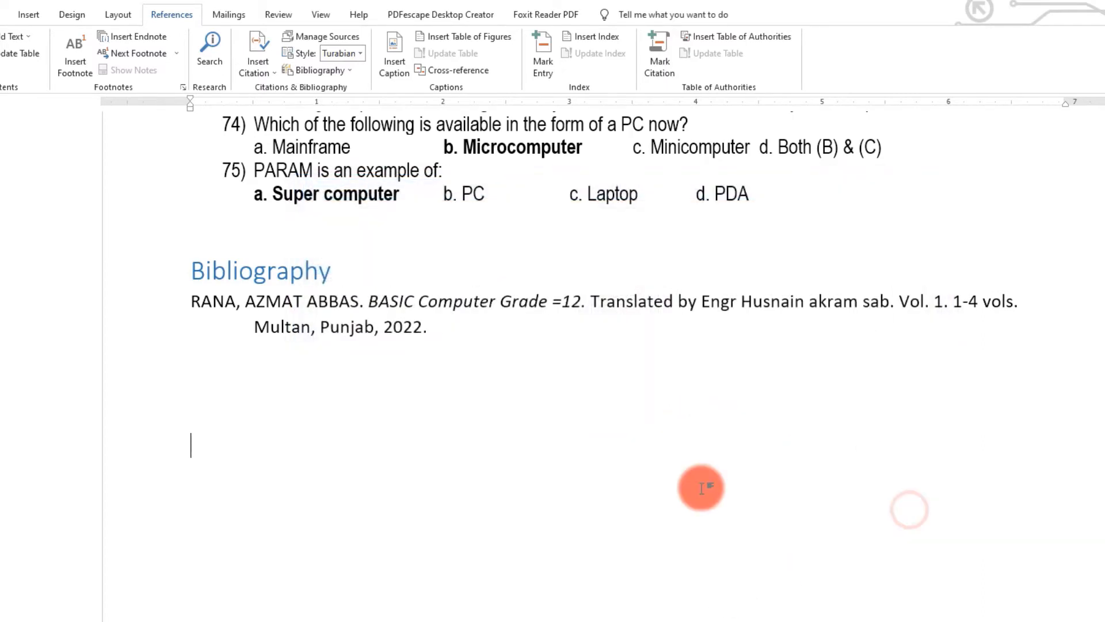
left_click(191, 437)
left_click(351, 69)
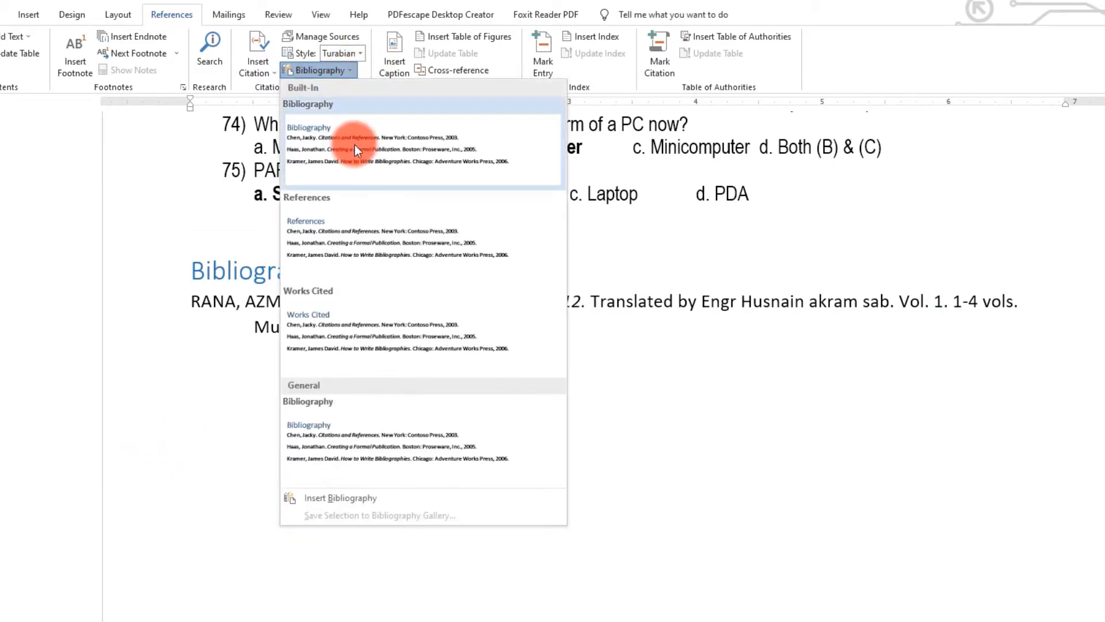
left_click(353, 147)
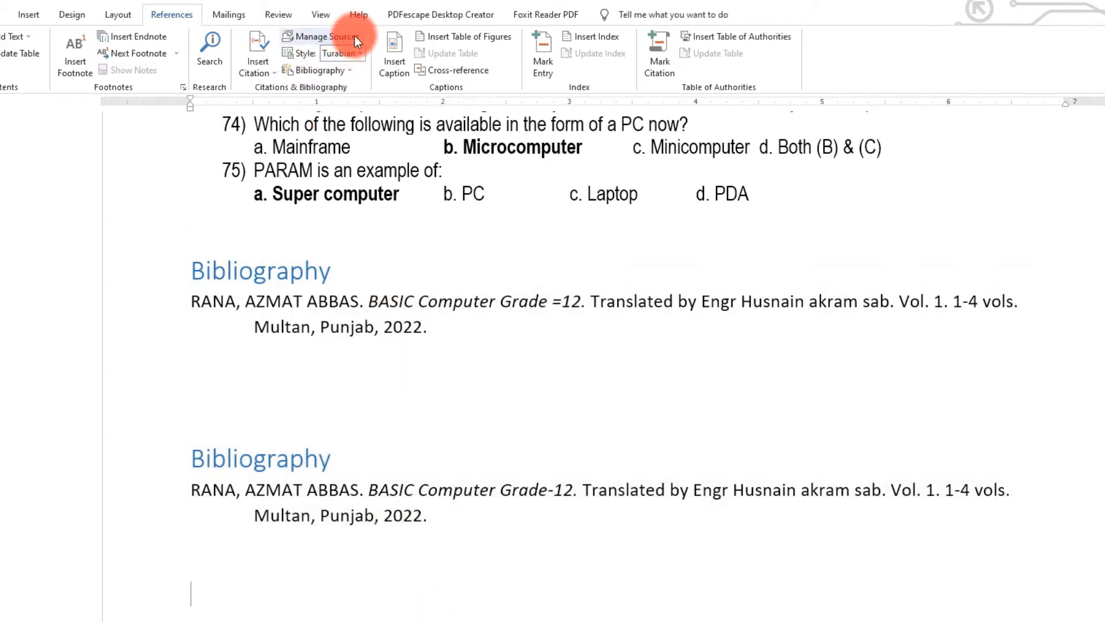
left_click(355, 36)
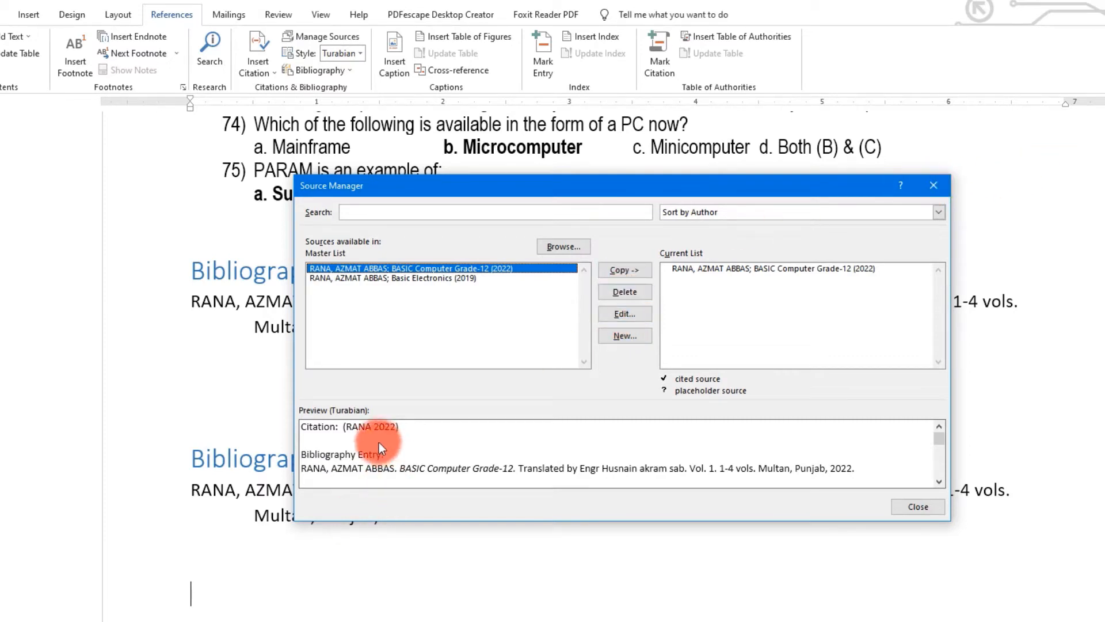
left_click(934, 186)
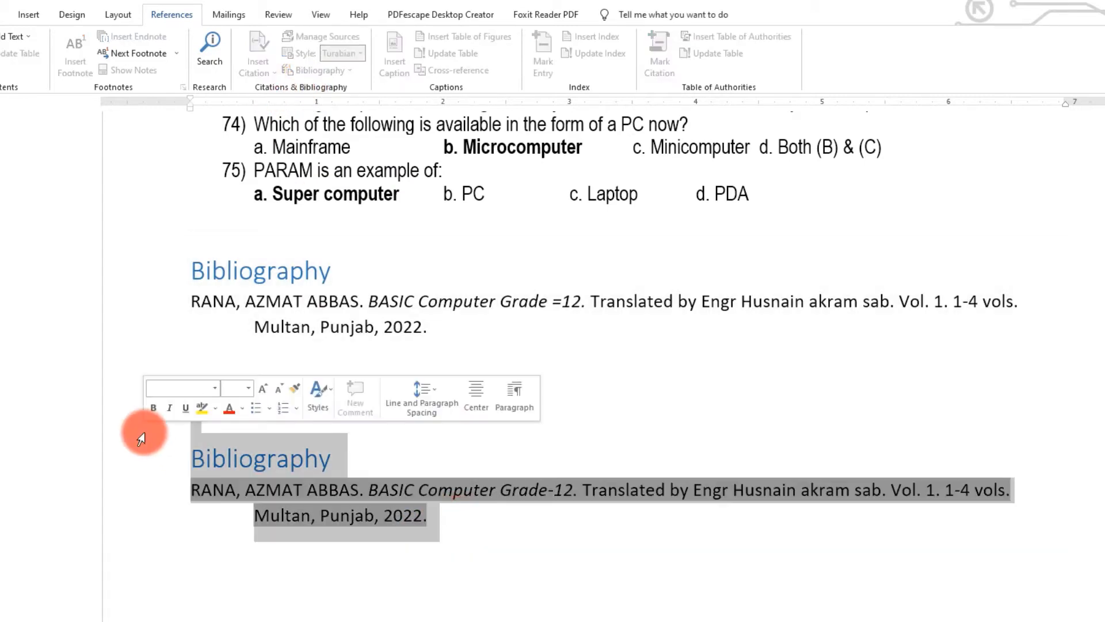
key("Delete")
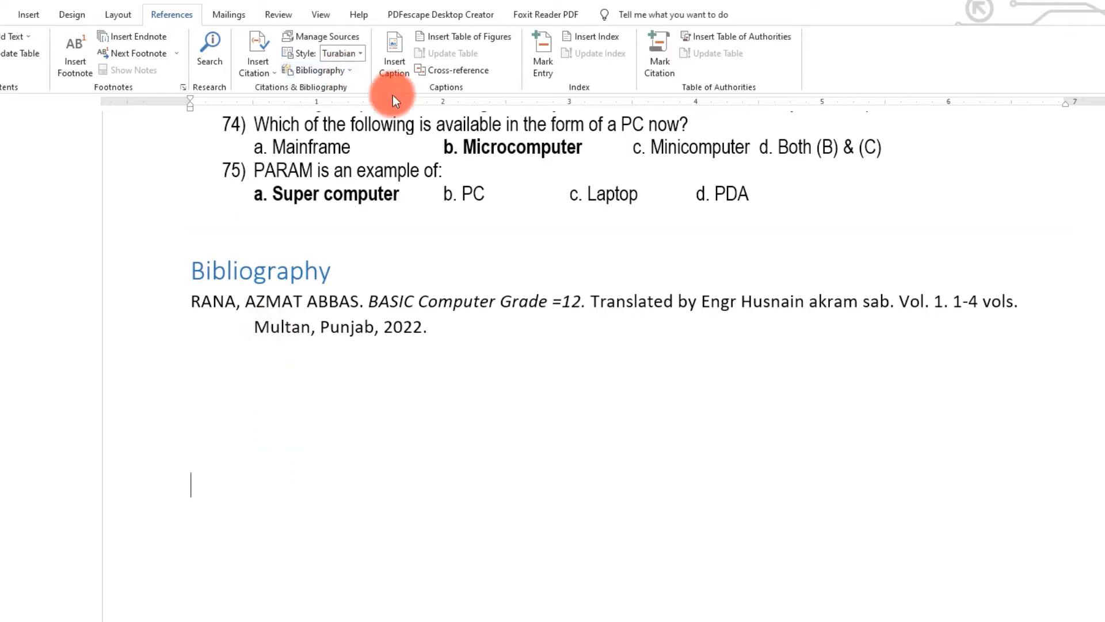
- Insert another bibliography on the empty line below the existing Bibliography
scroll(529, 411, "up", 1)
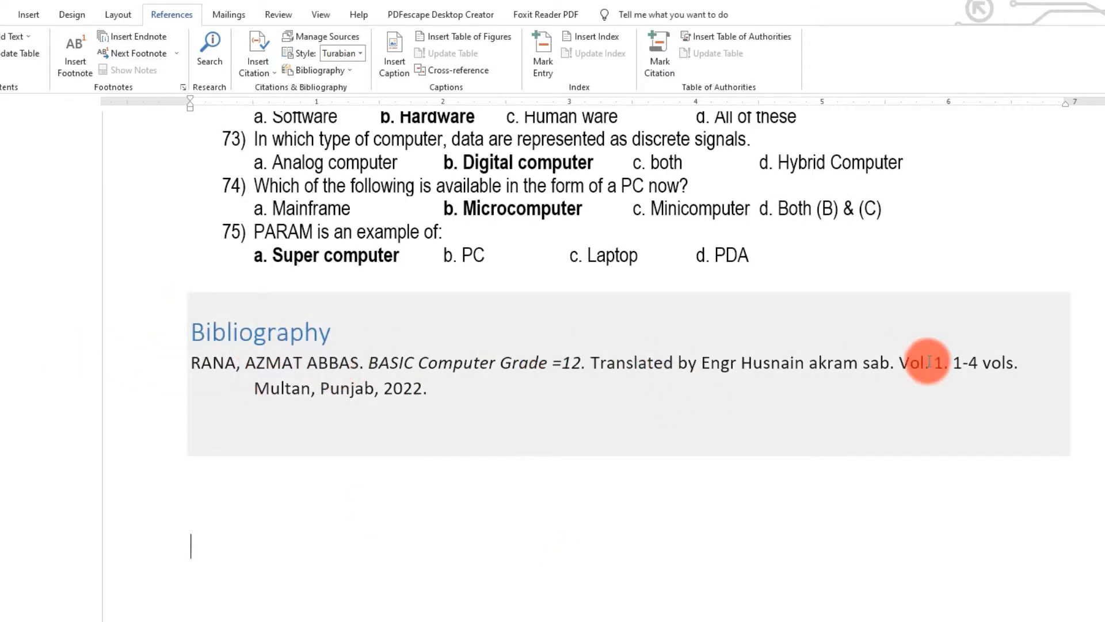
scroll(388, 415, "up", 3)
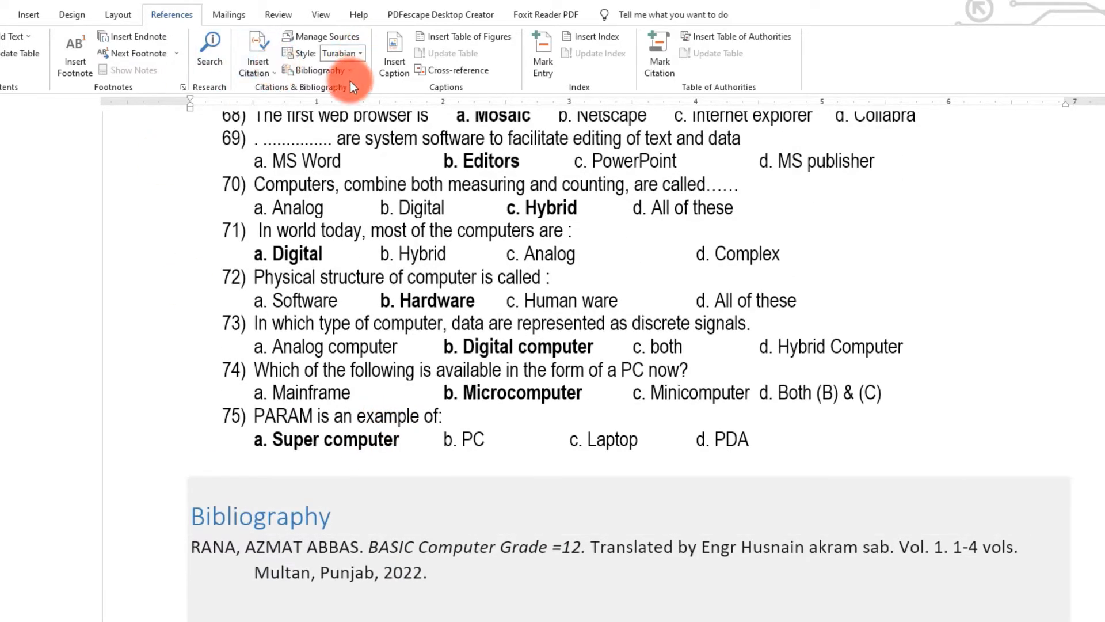
left_click(350, 71)
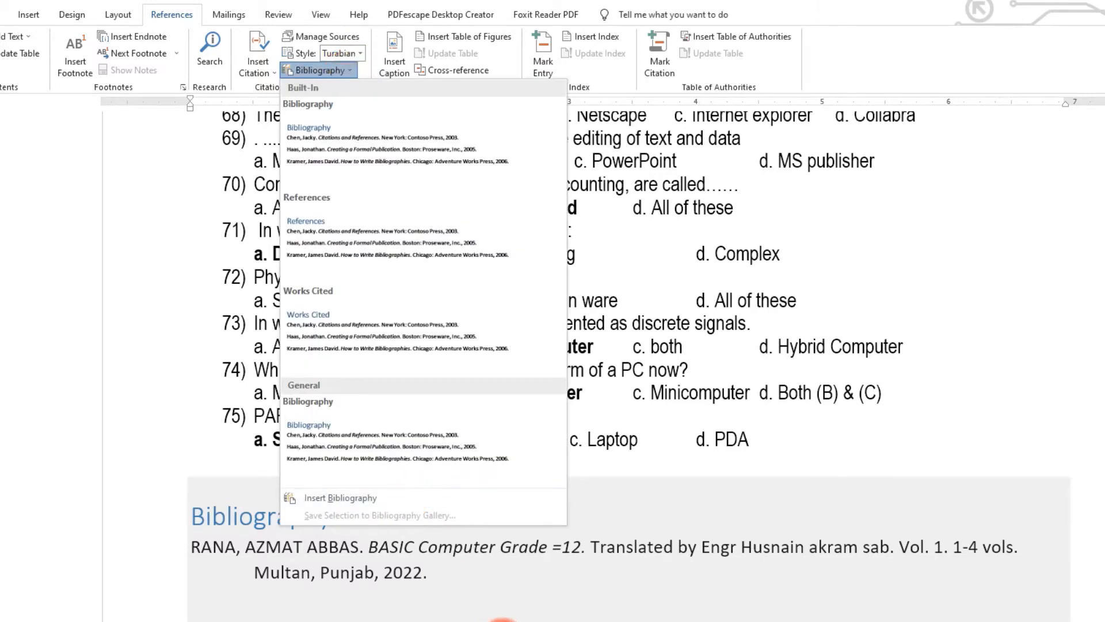
left_click(397, 492)
scroll(368, 478, "down", 4)
left_click(277, 454)
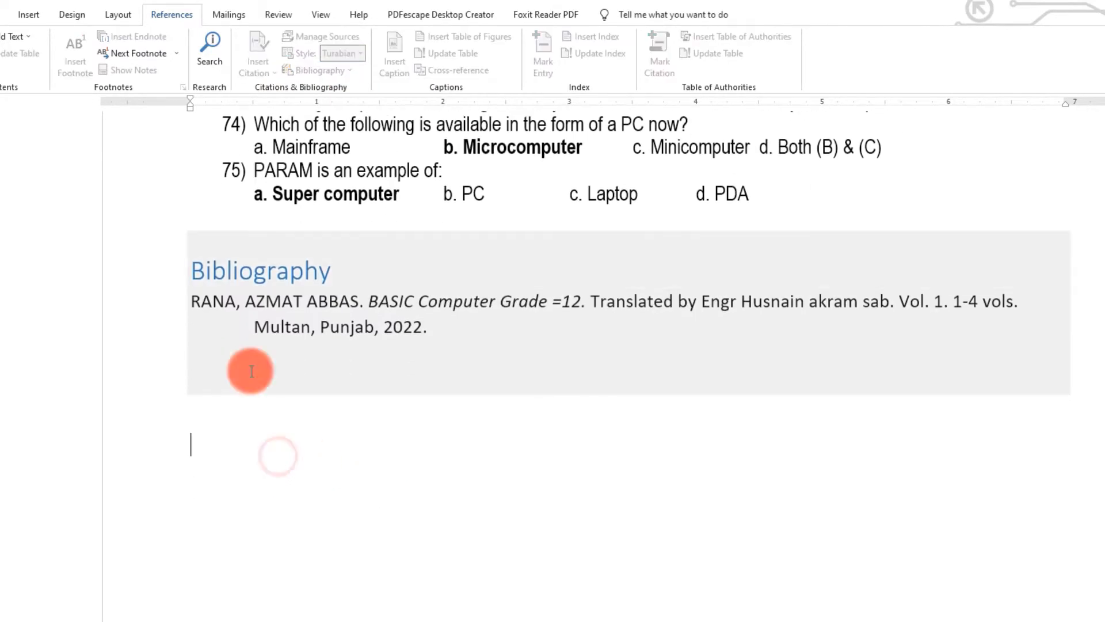
left_click(457, 498)
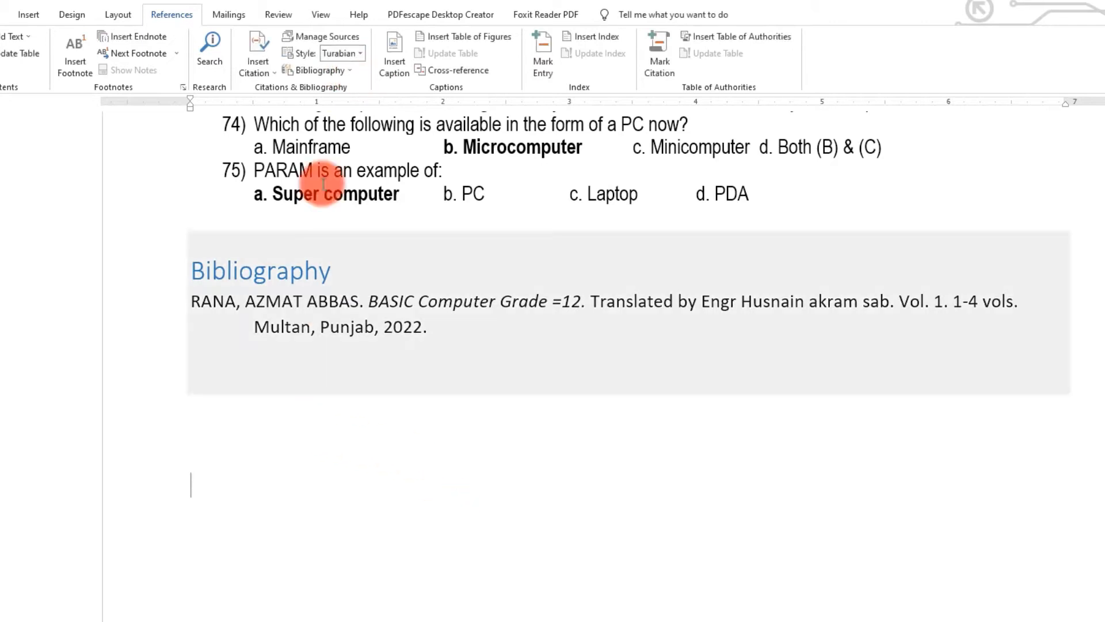
left_click(352, 72)
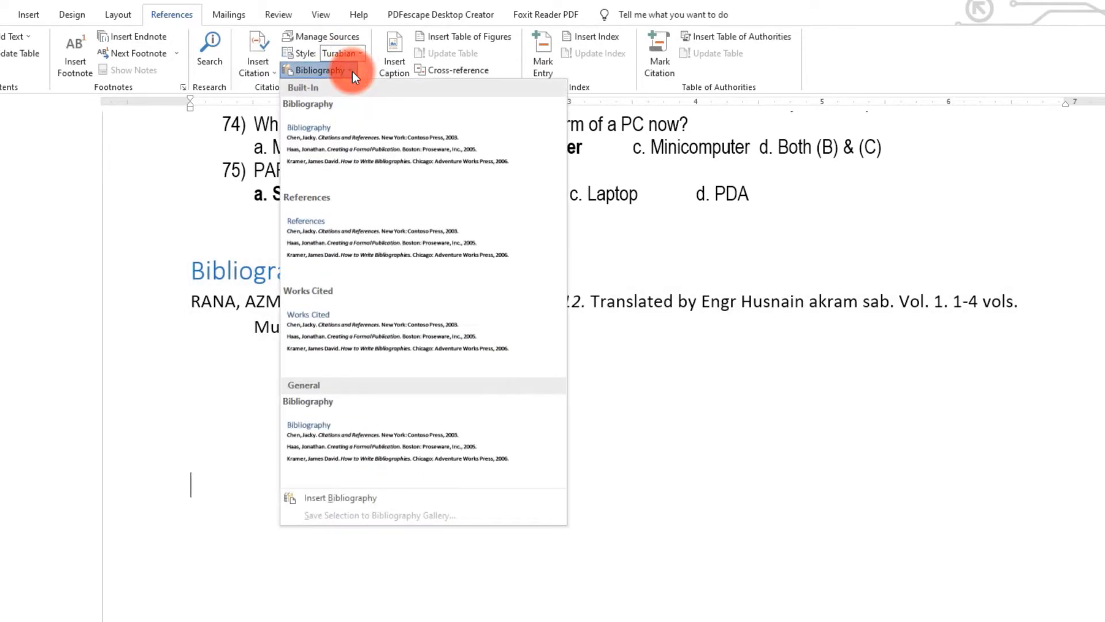
left_click(339, 496)
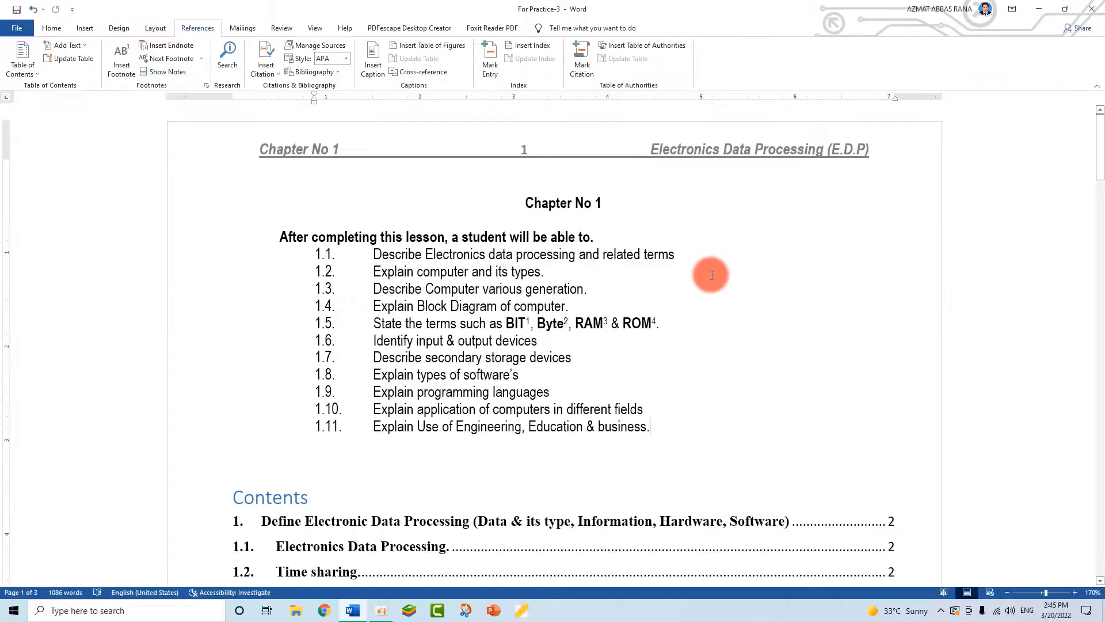
scroll(530, 296, "down", 8)
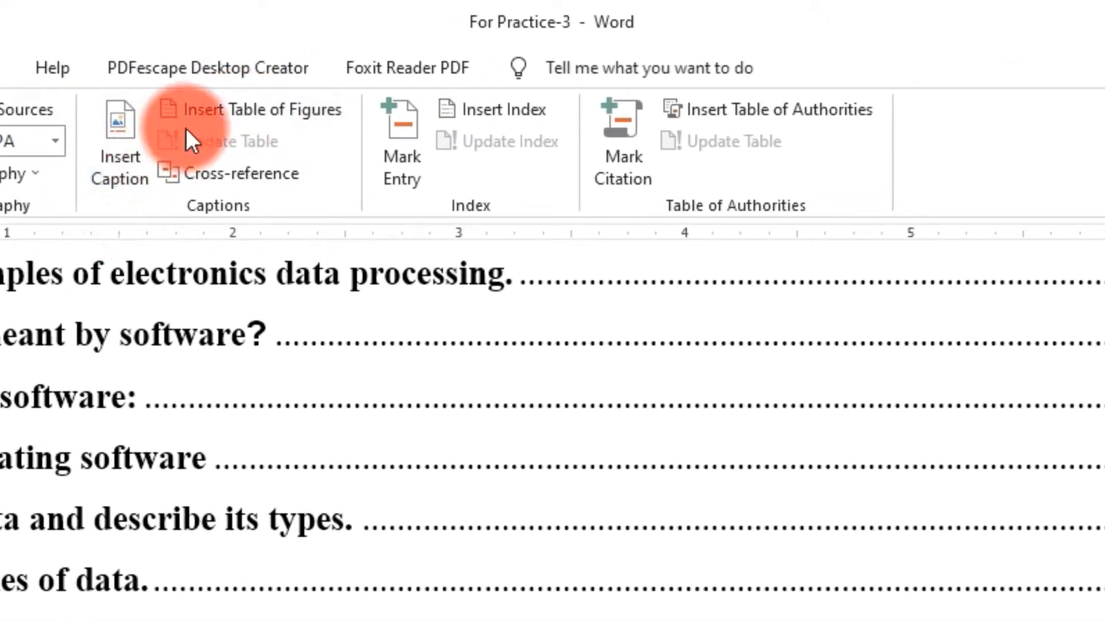
scroll(342, 587, "up", 9)
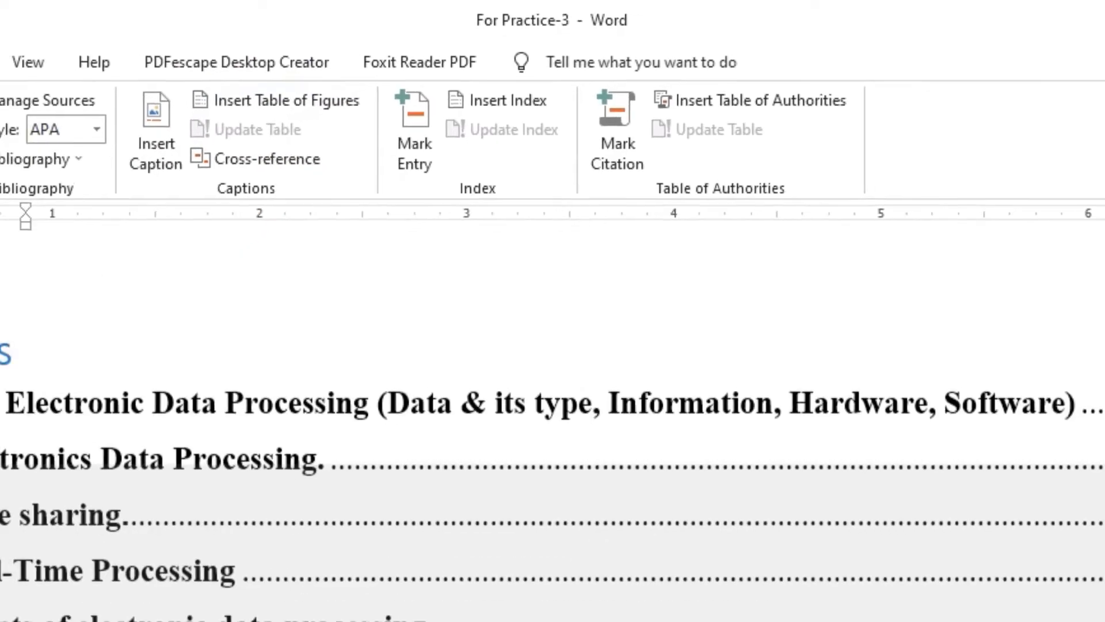
scroll(464, 279, "down", 9)
scroll(427, 288, "down", 4)
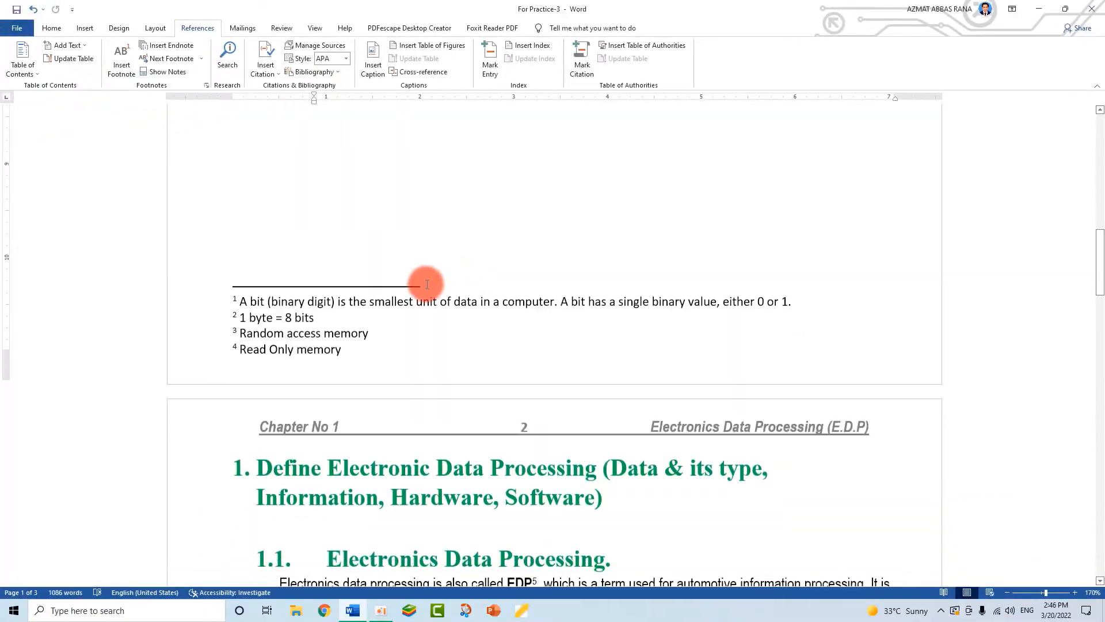
scroll(402, 284, "up", 3)
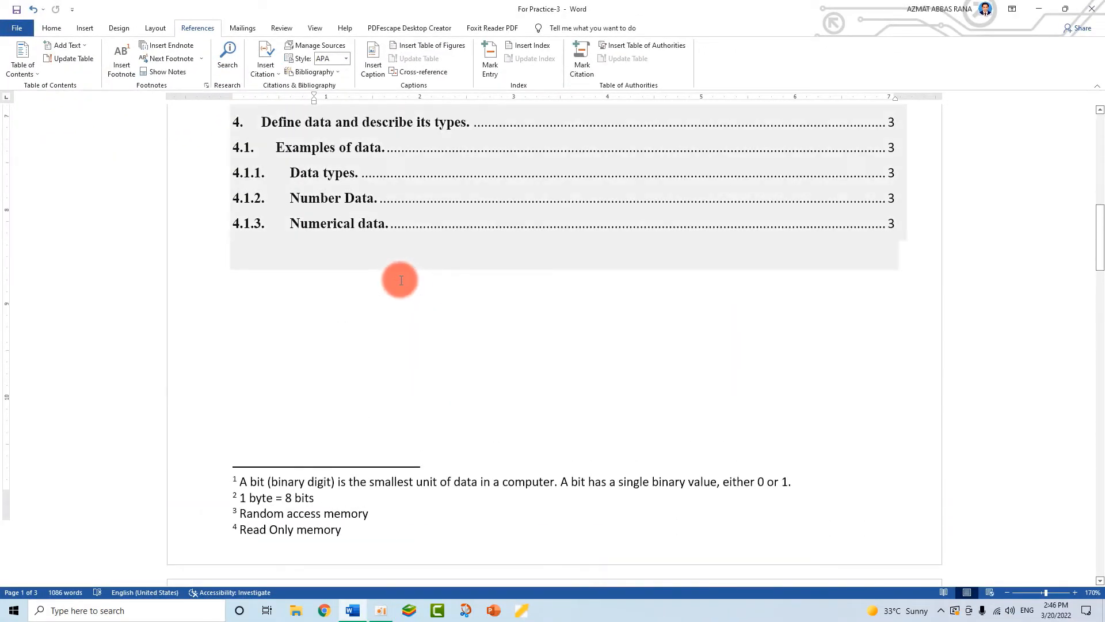
scroll(401, 280, "down", 8)
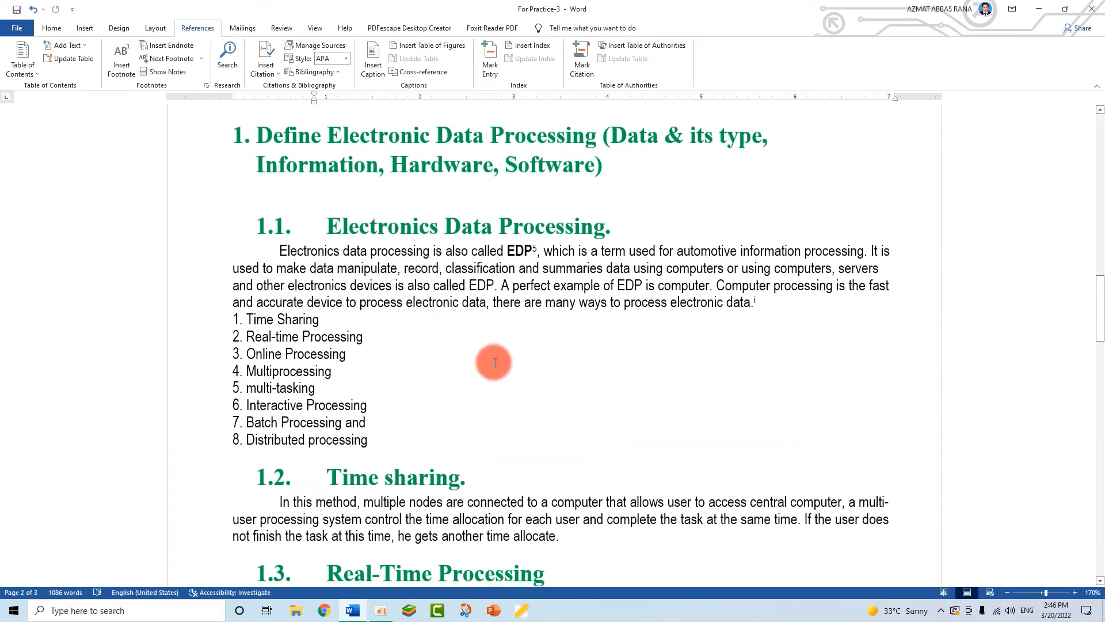
scroll(495, 362, "down", 9)
scroll(730, 317, "up", 2)
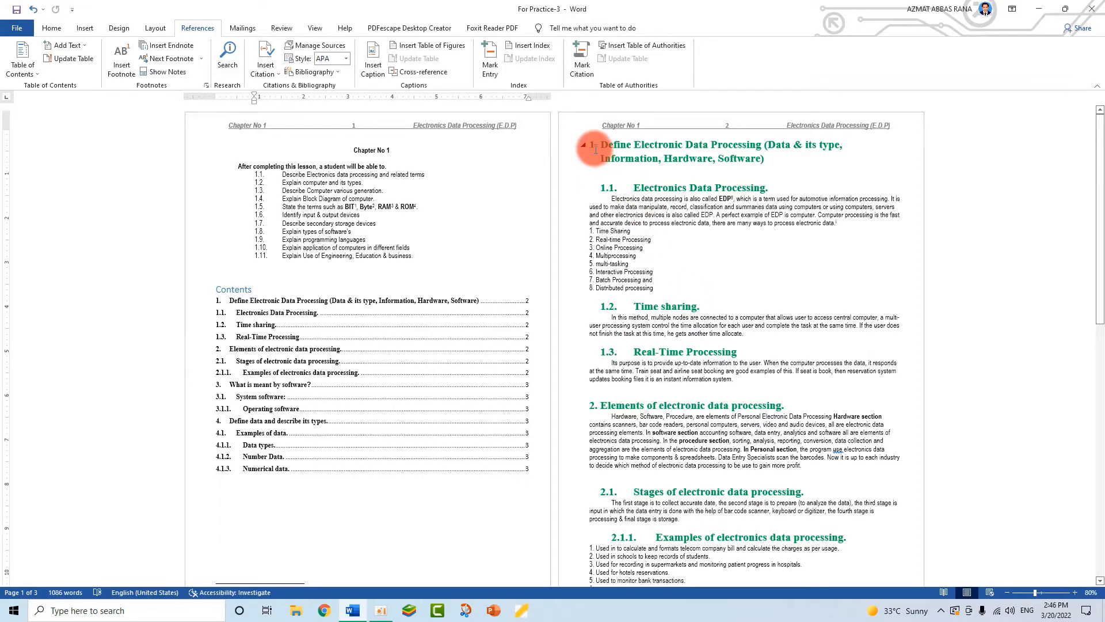
scroll(608, 362, "down", 5)
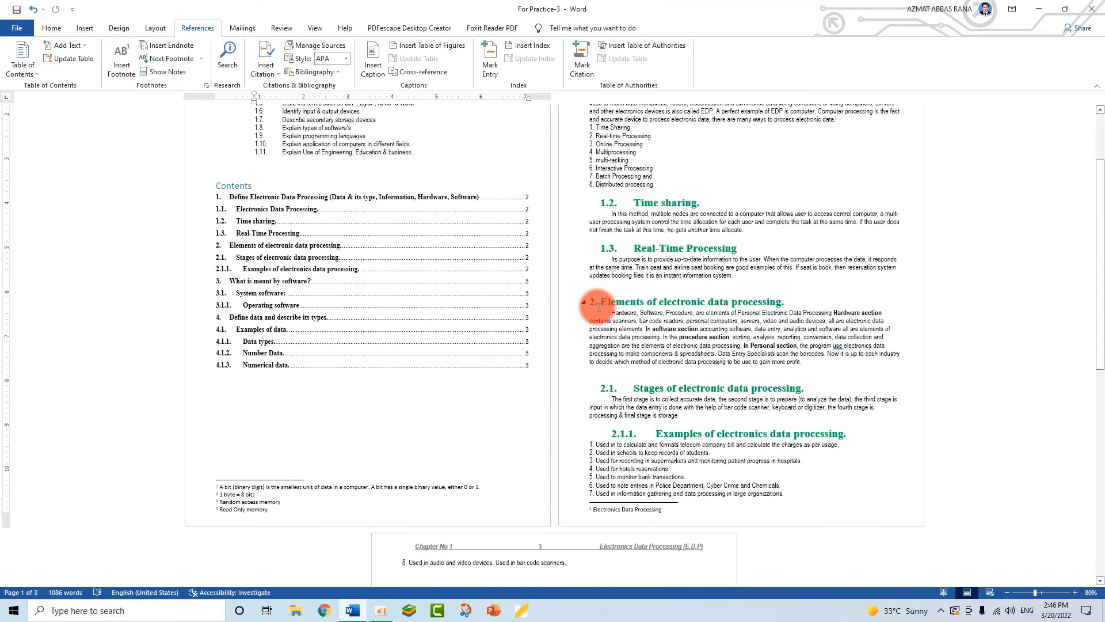
scroll(598, 307, "down", 5)
scroll(627, 330, "down", 16)
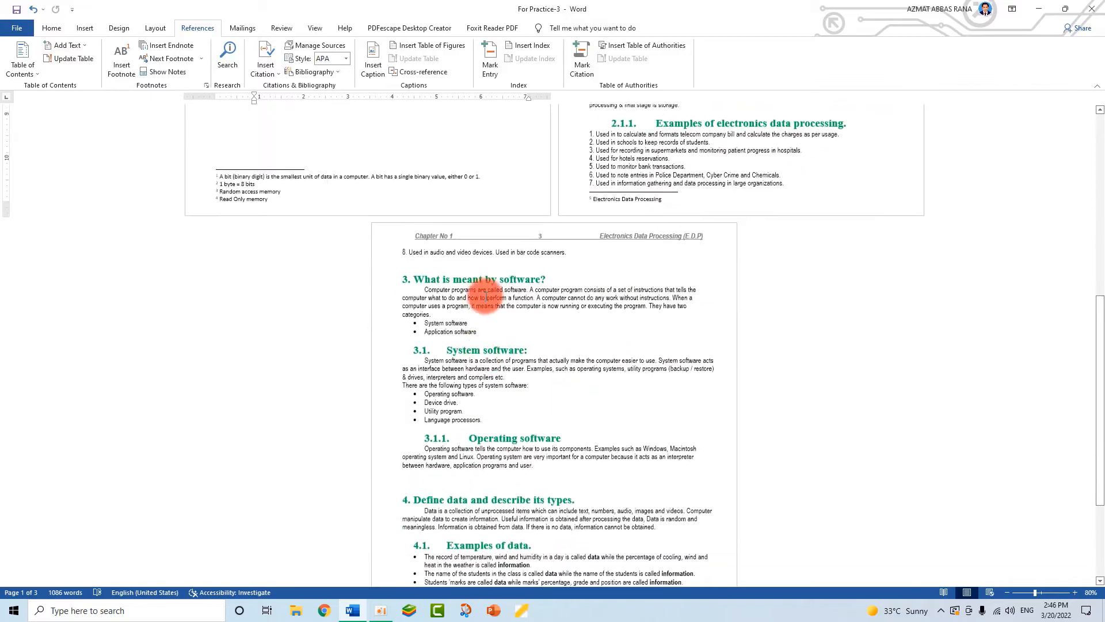
scroll(459, 461, "up", 20)
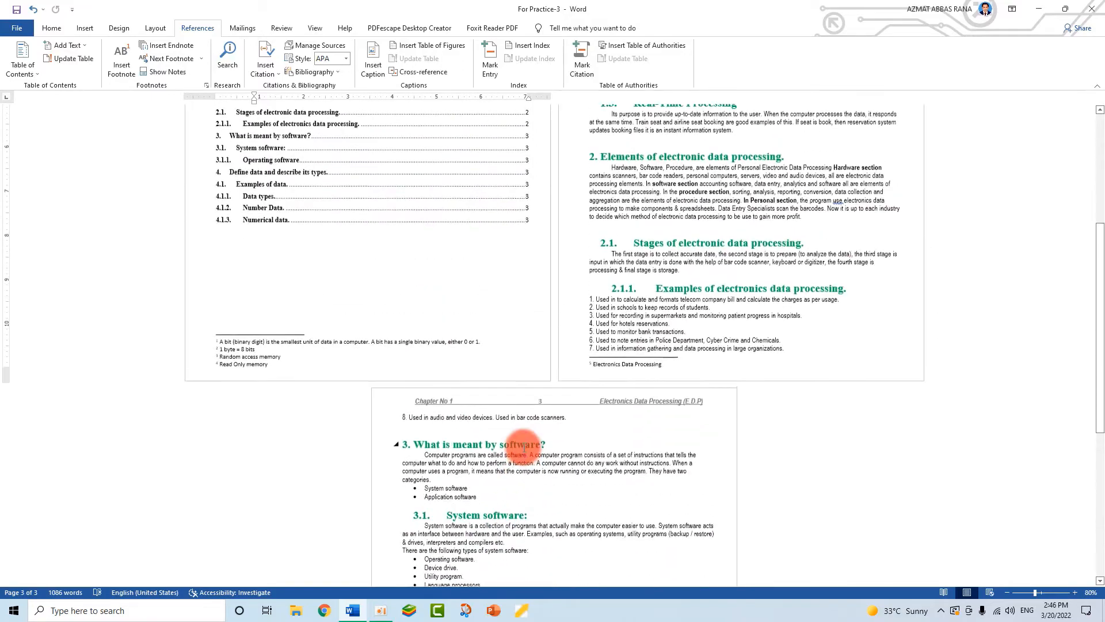
- Push the '2. Elements of electronic data processing' heading onto the next page
left_click(524, 446)
left_click(663, 281)
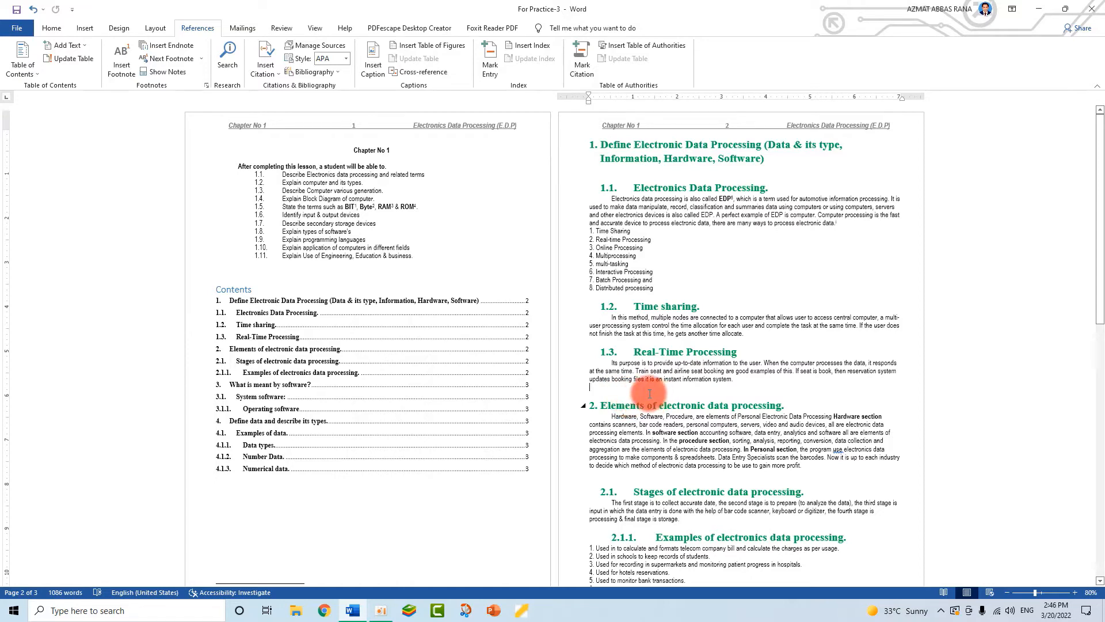
key("Return")
key("Return")
key("Return")
key("Return")
key("Return")
key("Return")
key("Return")
key("Return")
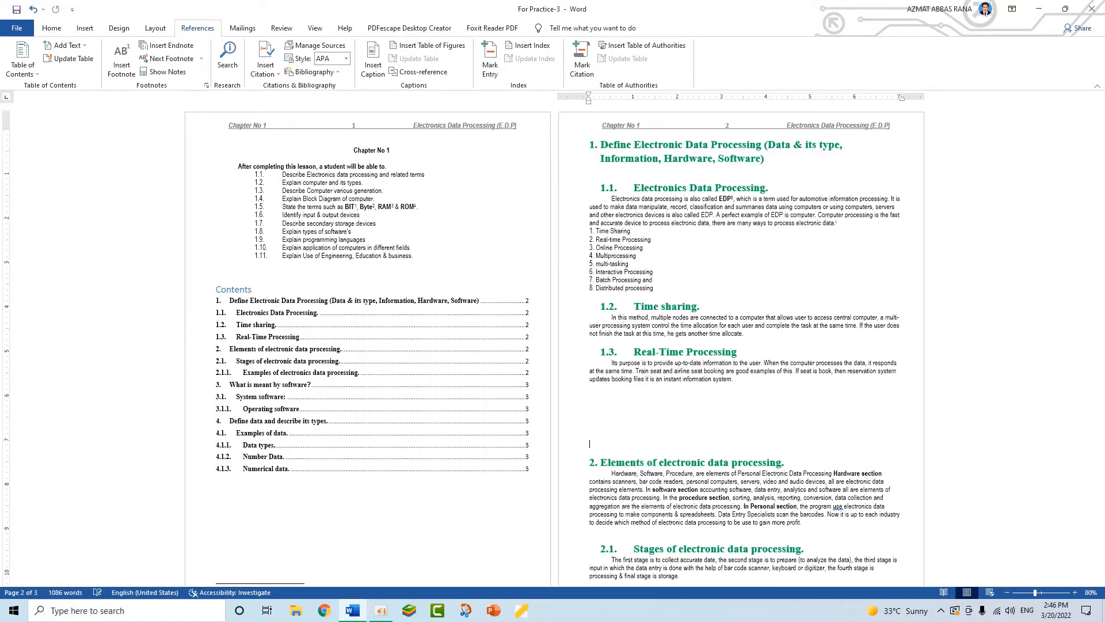
key("Return")
key("Return")
key("Return")
key("Return")
key("Return")
key("Return")
key("Return")
key("Return")
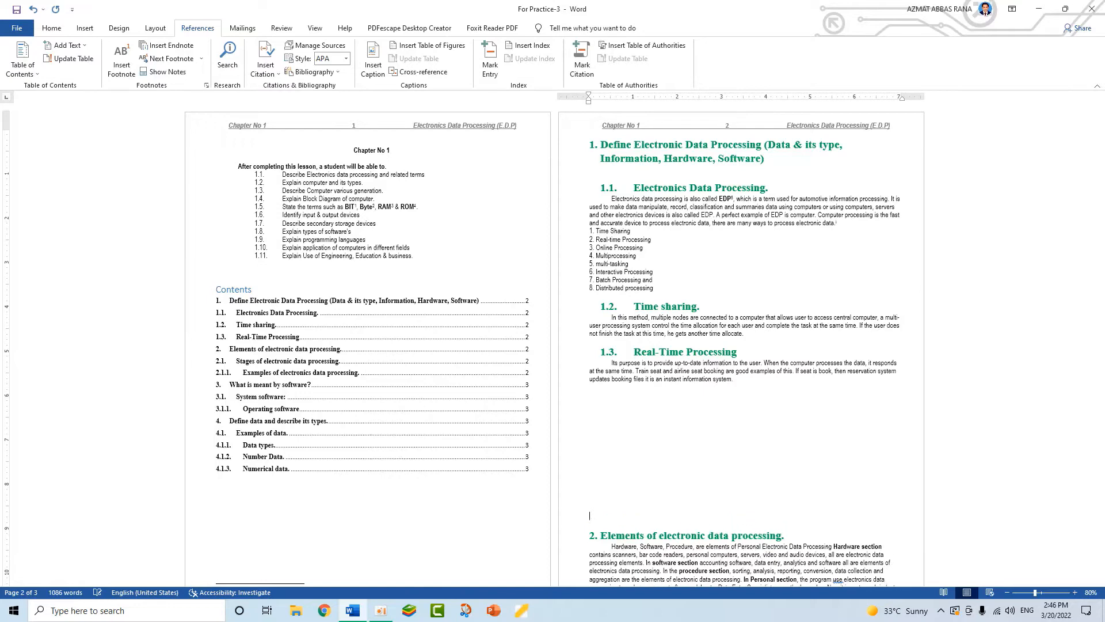
key("Return")
key("Return")
key("Return")
key("Return")
key("Return")
key("Return")
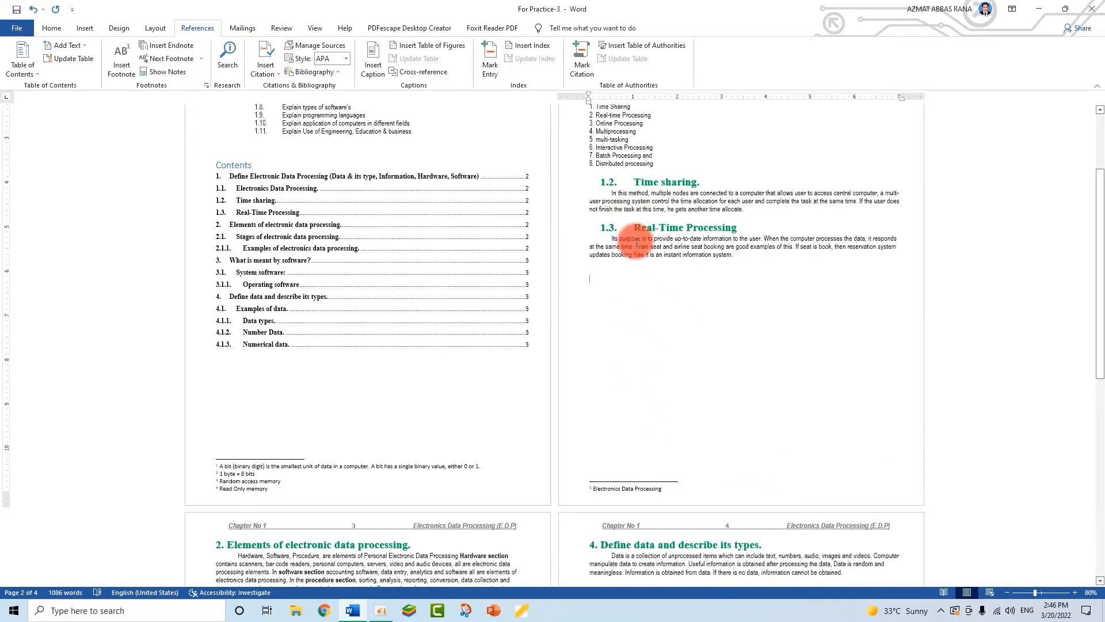
- Push the '3. What is meant by software?' heading onto the next page
scroll(636, 242, "down", 10)
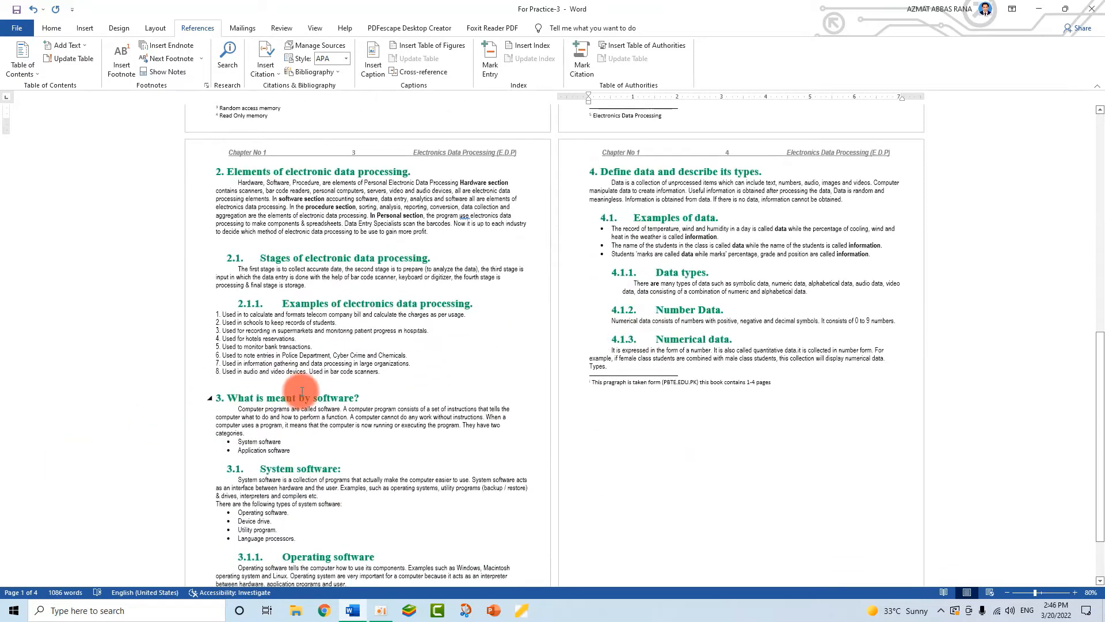
left_click(301, 392)
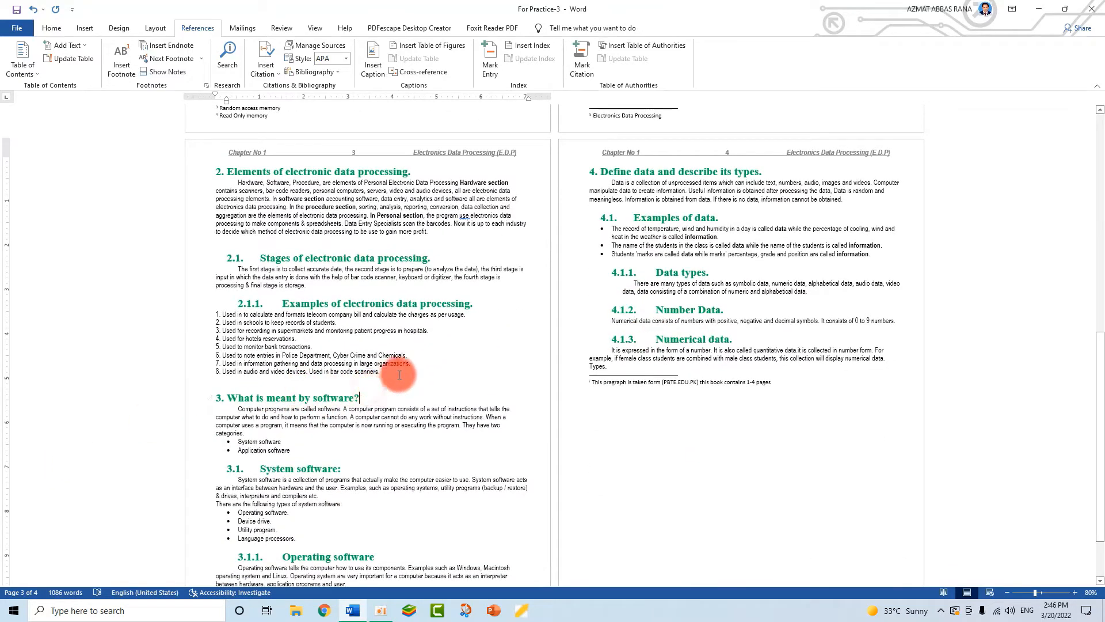
key("Return")
key("Return")
key("Return")
key("Return")
key("Return")
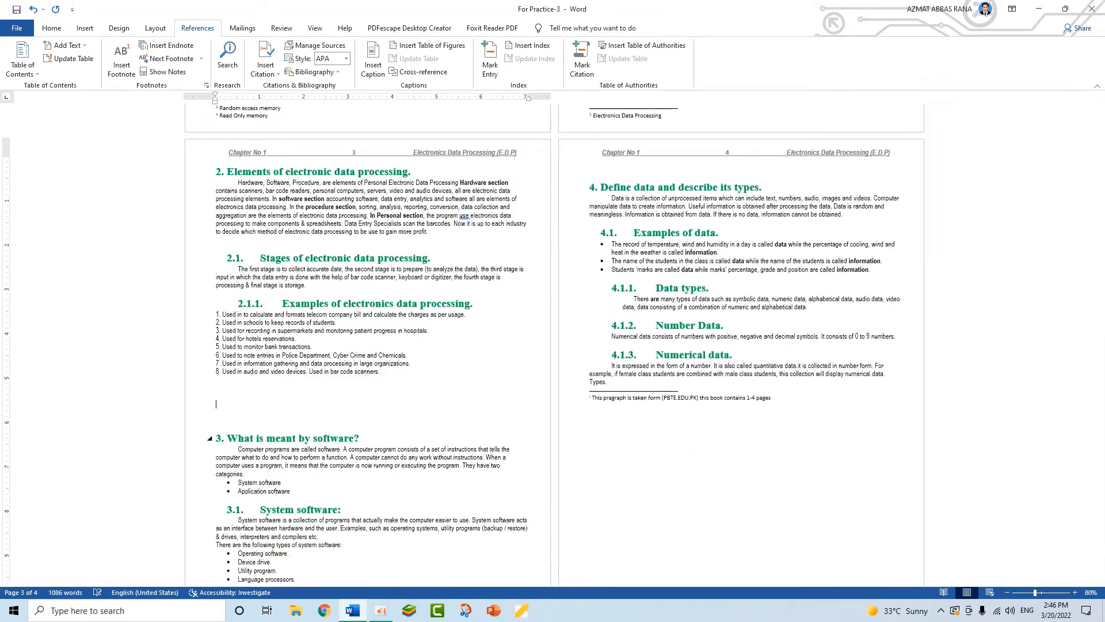
key("Return")
key("Return")
key("Return")
key("Return")
key("Return")
key("Return")
key("Return")
key("Return")
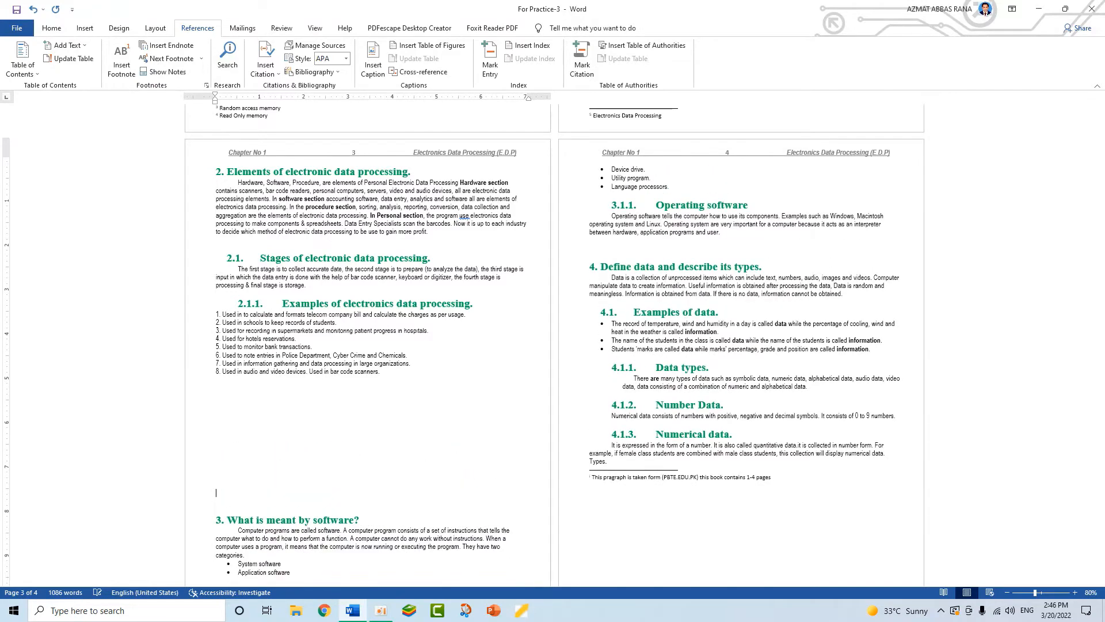
key("Return")
key("Return")
key("Return")
key("Return")
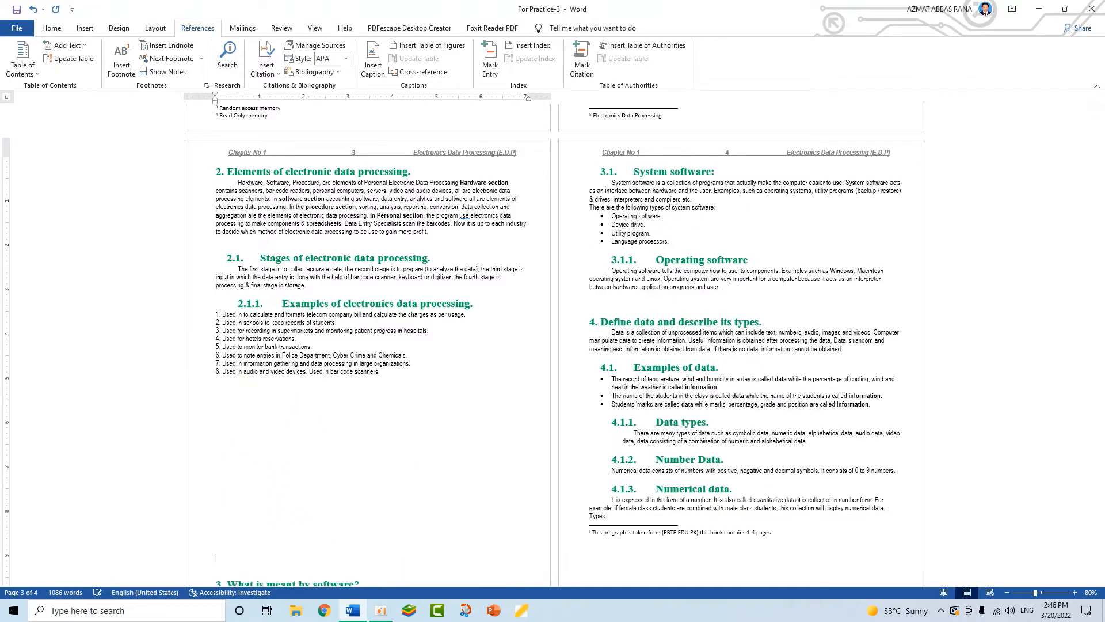
key("Return")
key("Return")
key("Return")
key("Return")
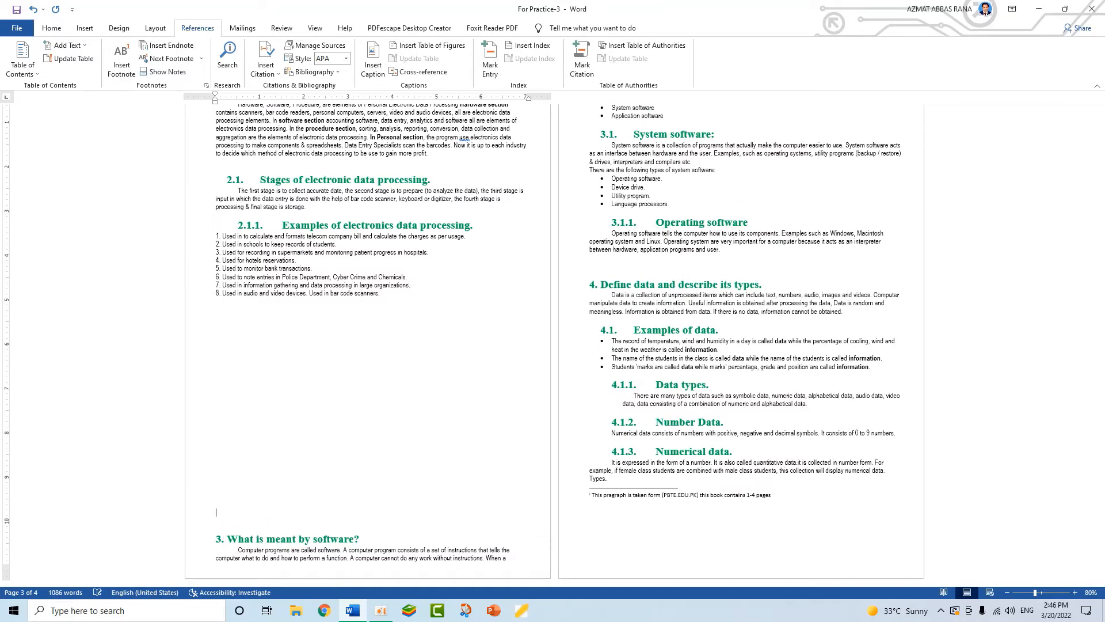
scroll(551, 378, "up", 4)
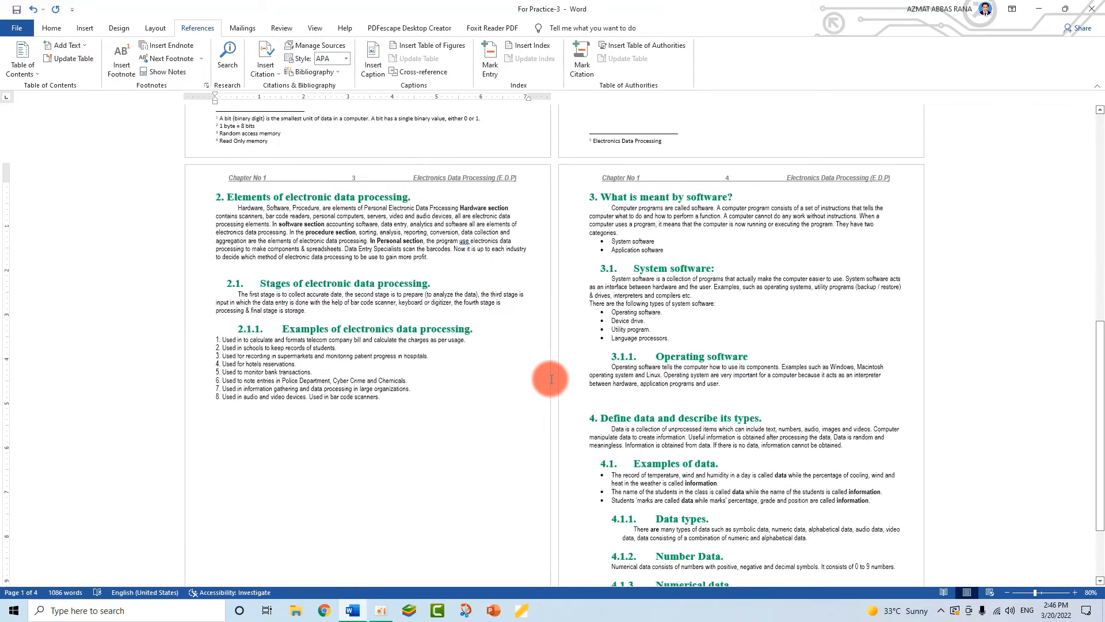
scroll(550, 378, "down", 4)
left_click(626, 310)
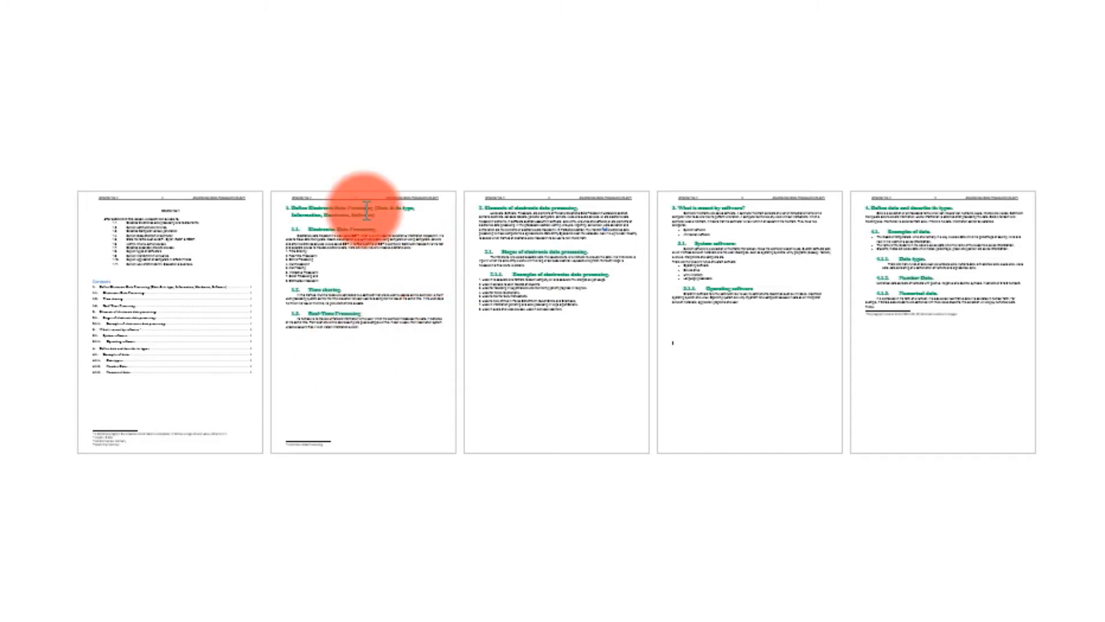
- Insert picture 1 from the Desktop below Real-Time Processing on page 2
left_click(748, 358)
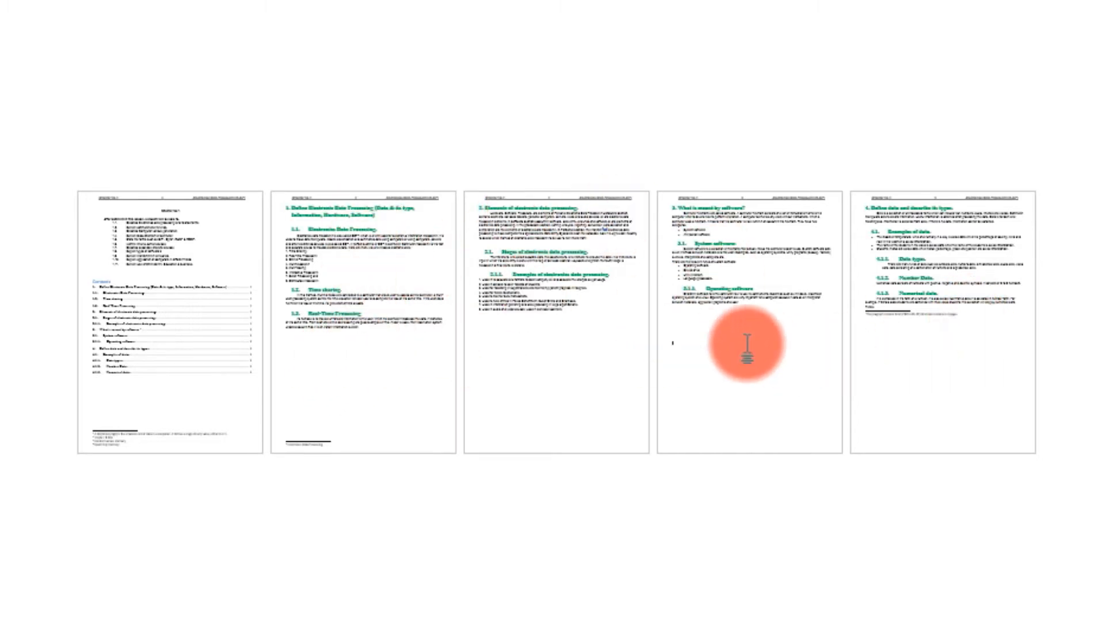
left_click(703, 323)
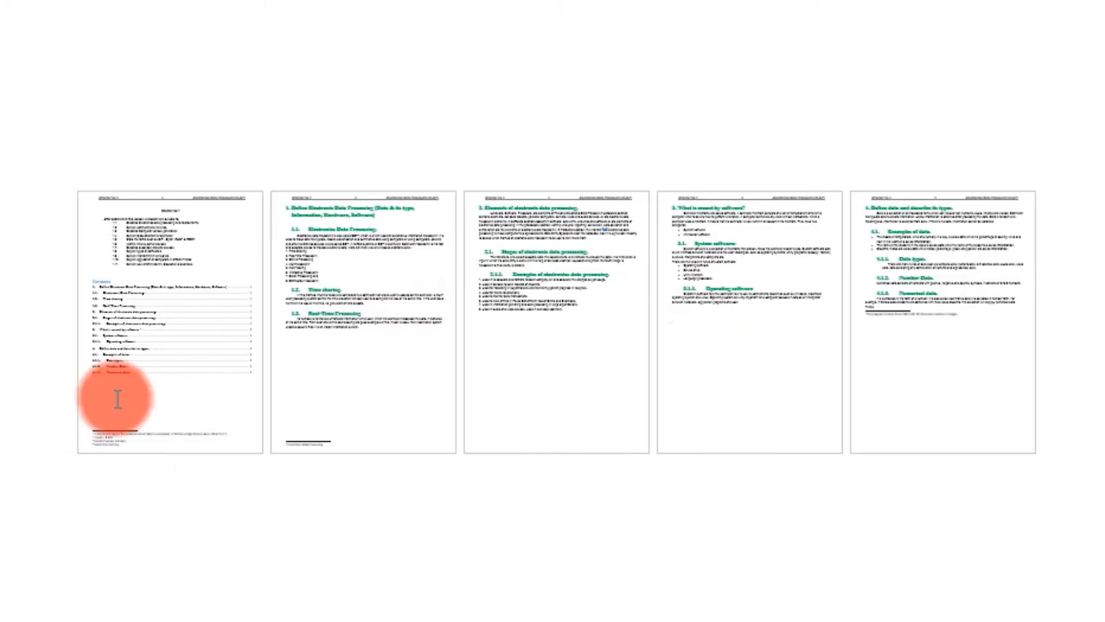
scroll(505, 387, "up", 5, "ctrl")
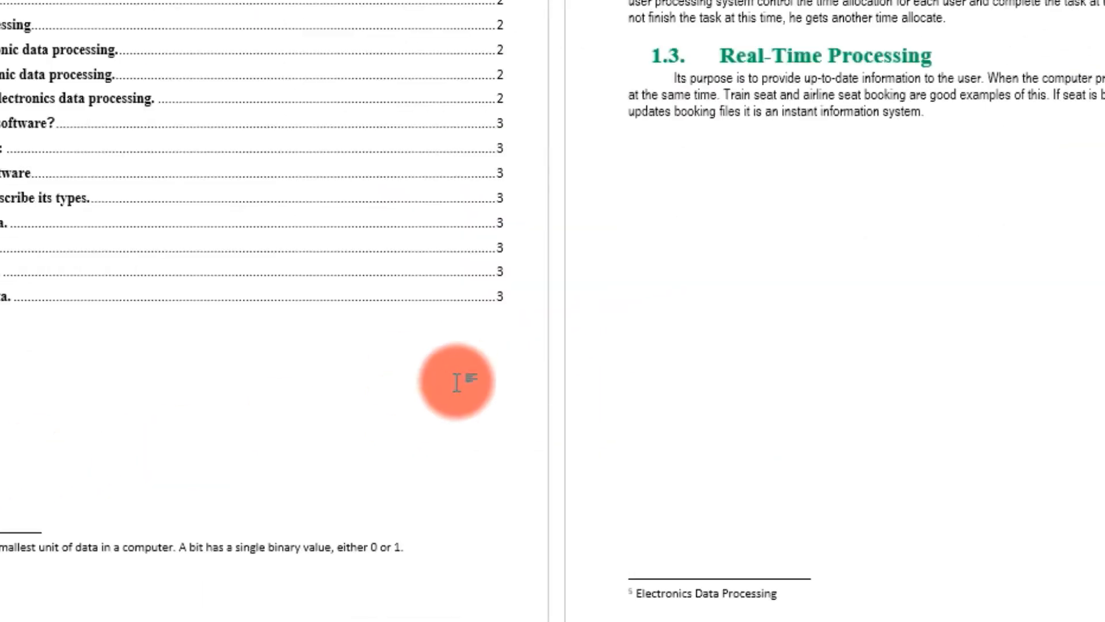
scroll(457, 374, "up", 2)
left_click(821, 279)
scroll(597, 424, "up", 3)
scroll(645, 402, "down", 4)
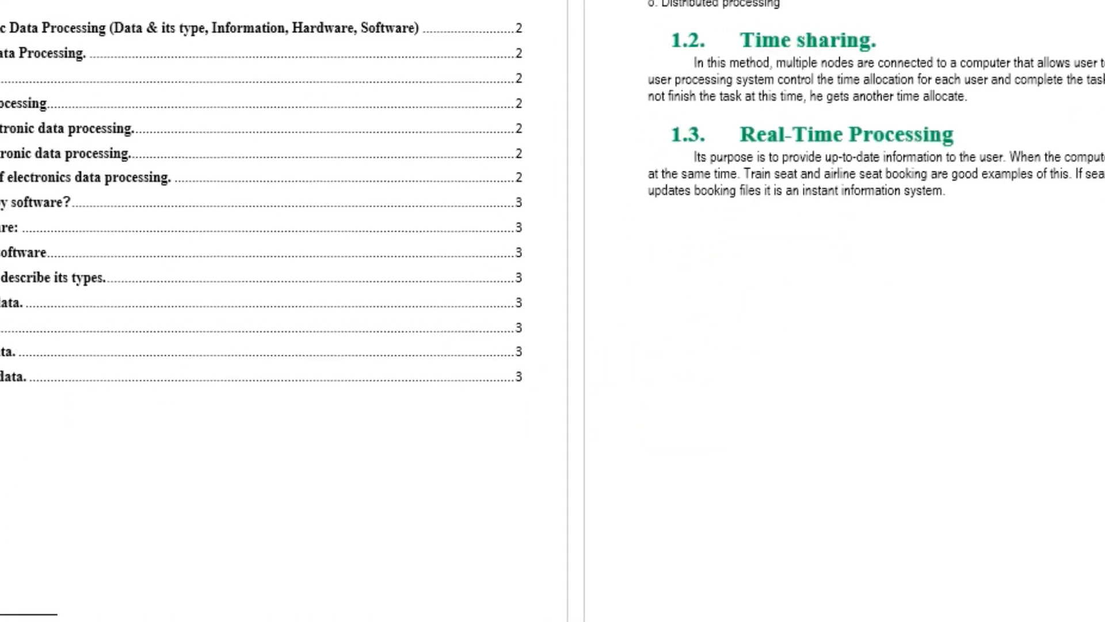
left_click(364, 173)
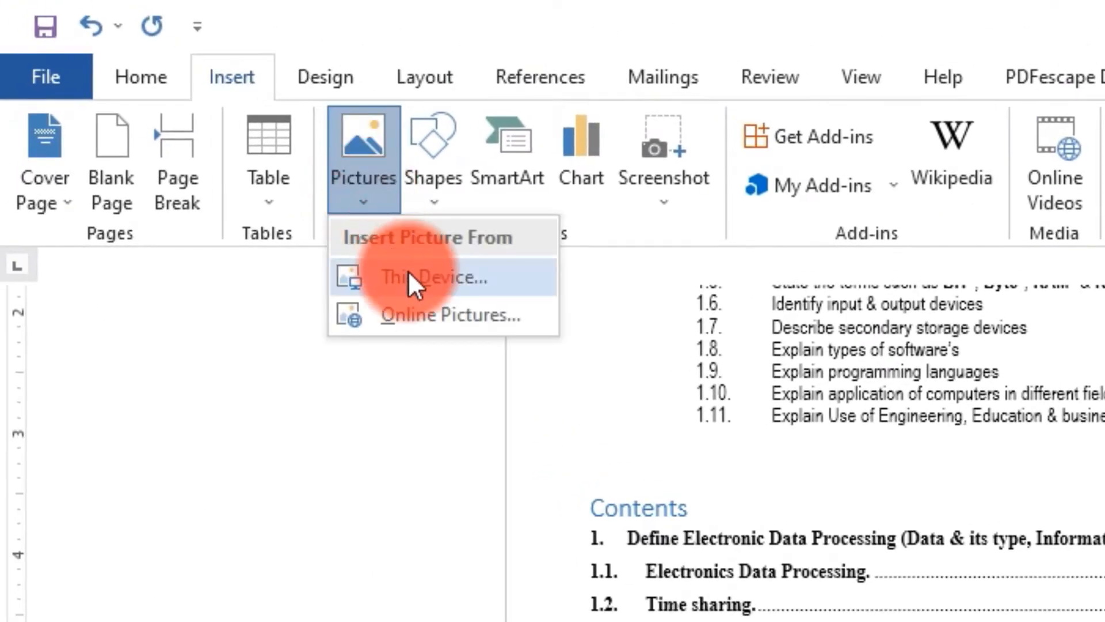
left_click(409, 270)
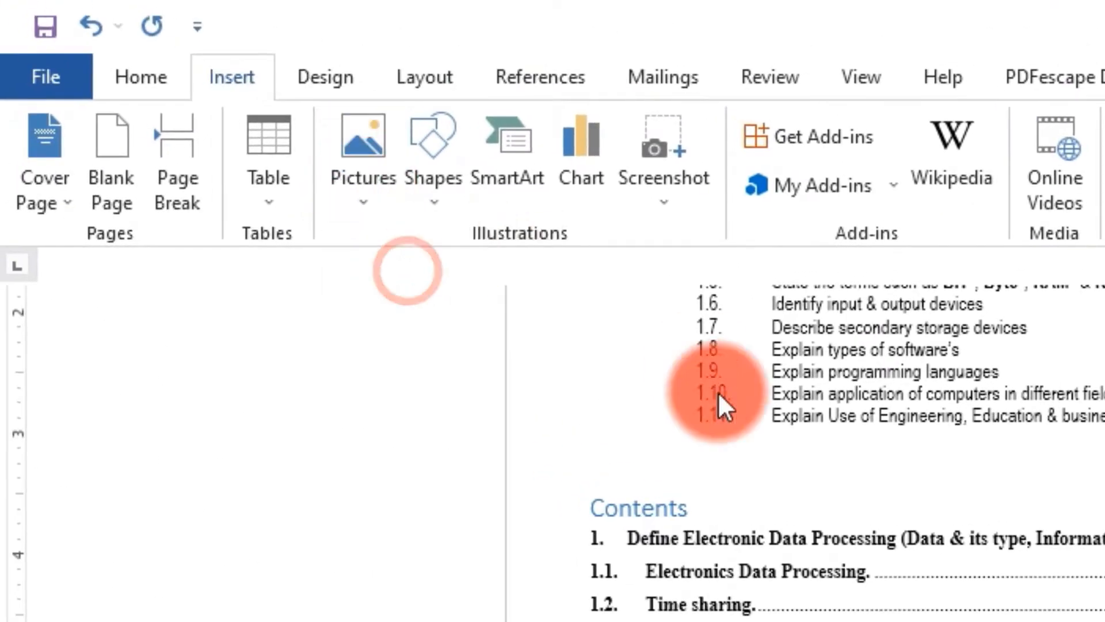
left_click(128, 276)
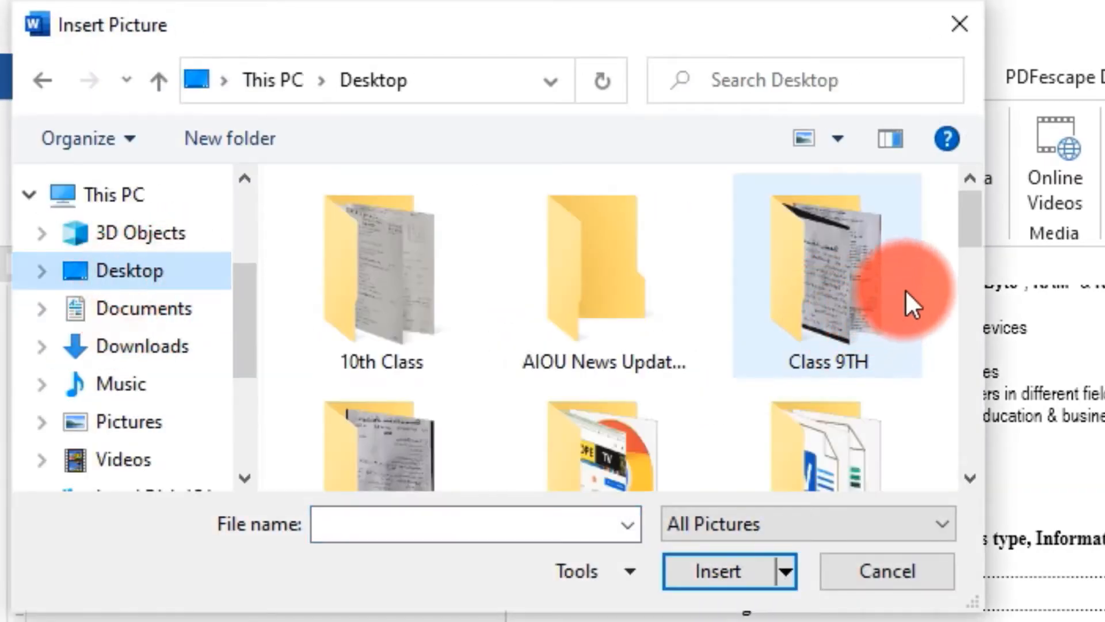
left_click_drag(963, 228, 942, 368)
left_click(397, 331)
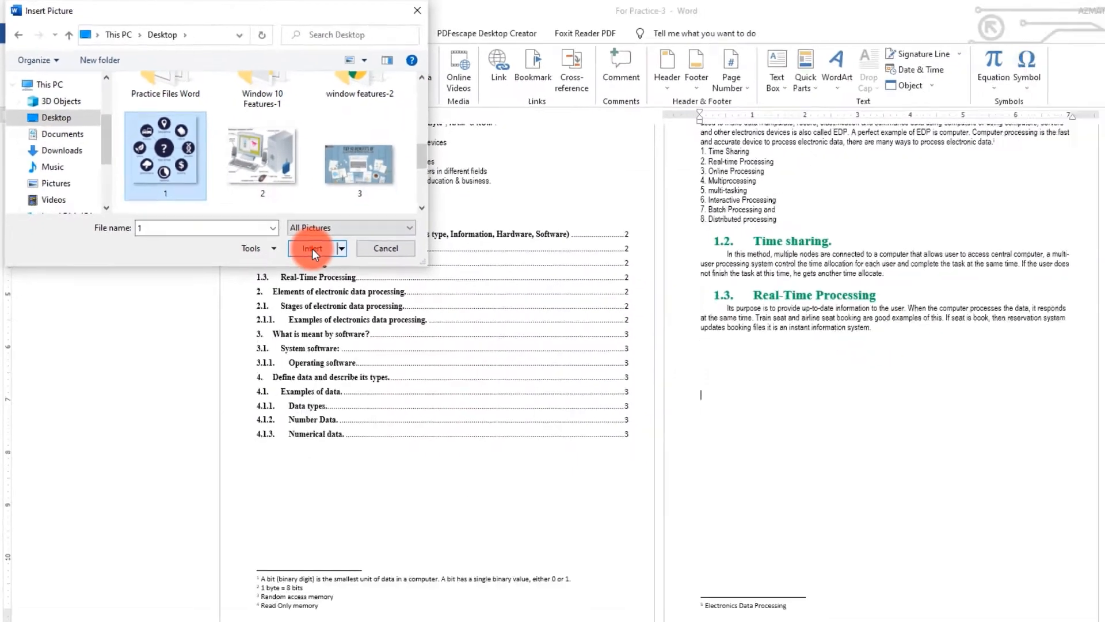
left_click(718, 571)
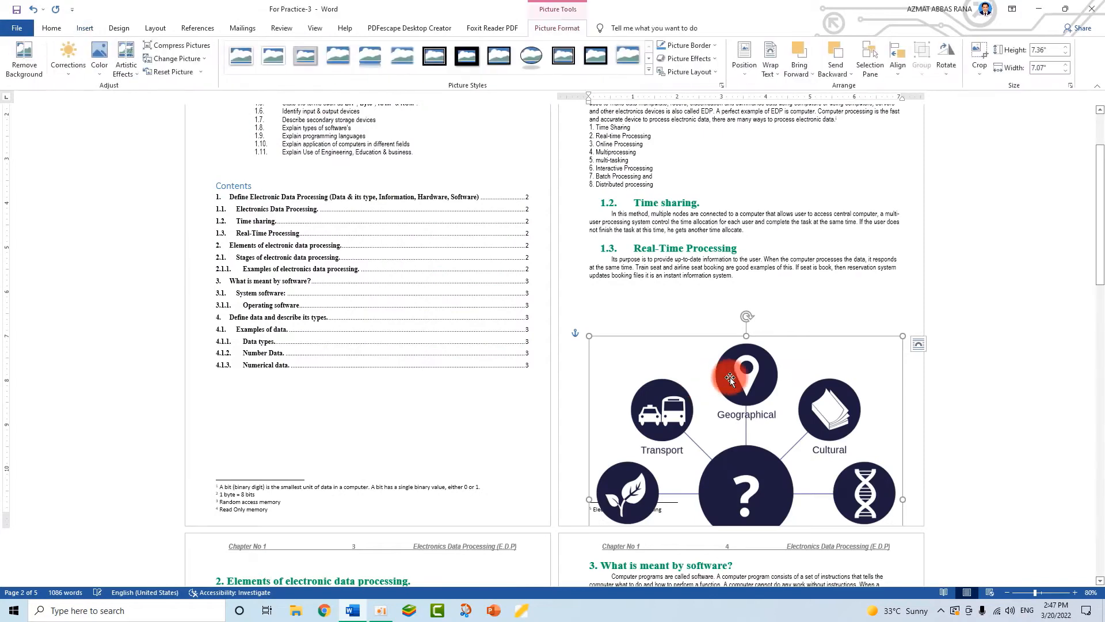
- Move the Types of Data picture under Real-Time Processing and shrink it to 3.53 by 3.39 inches
left_click_drag(758, 382, 753, 338)
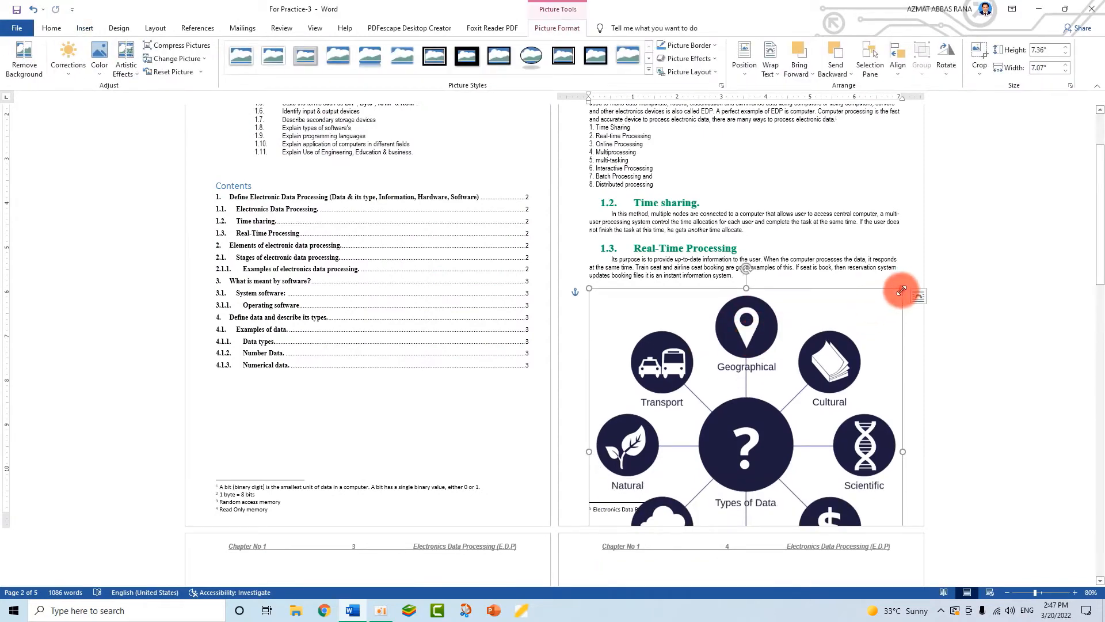
left_click_drag(901, 290, 755, 337)
left_click_drag(834, 294, 787, 341)
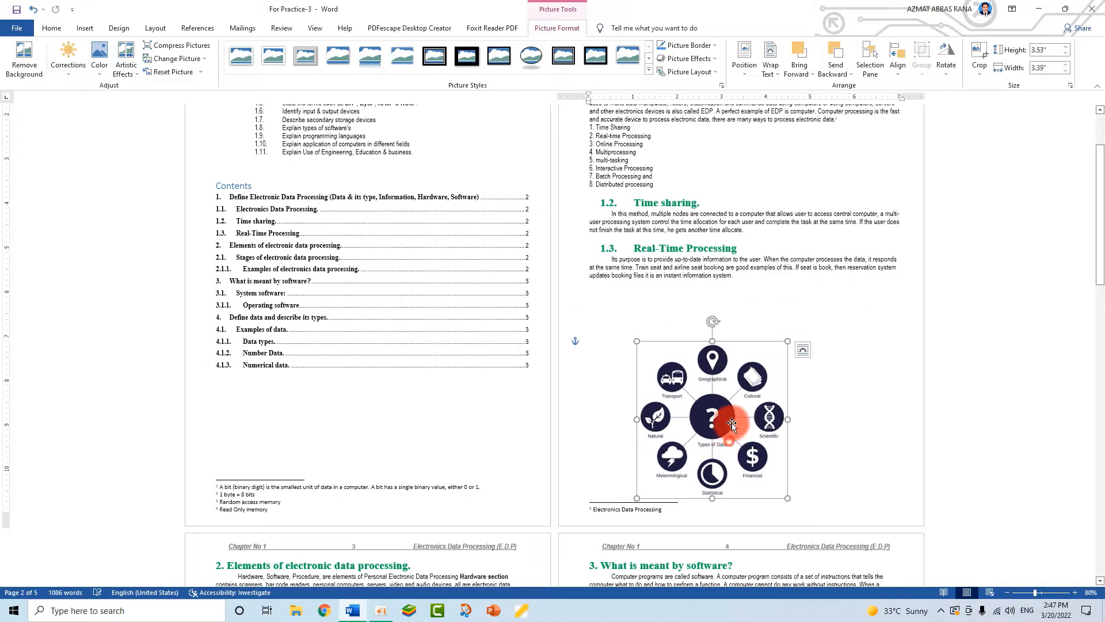
scroll(420, 461, "down", 10)
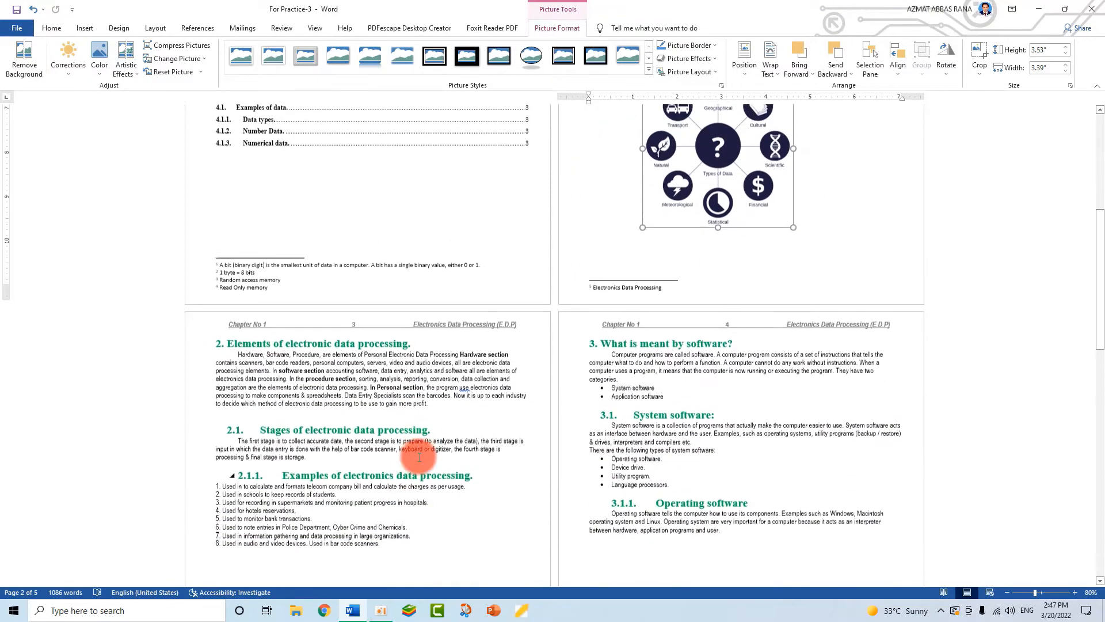
- Insert the personal computer system picture from the Desktop below the 2.1.1 list
left_click(305, 391)
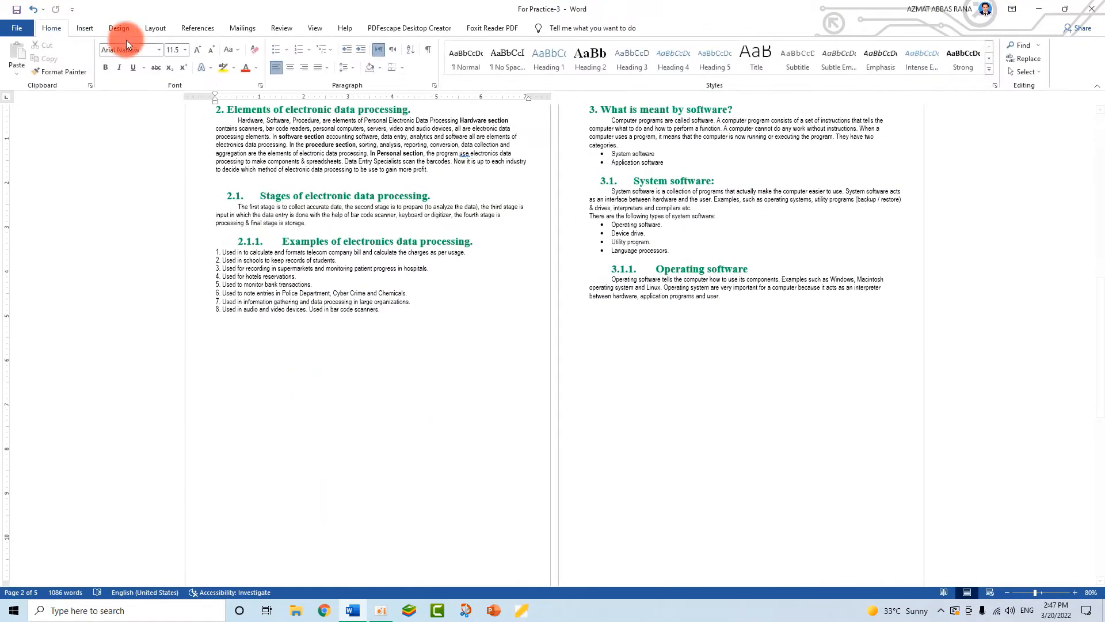
left_click(81, 30)
left_click(133, 57)
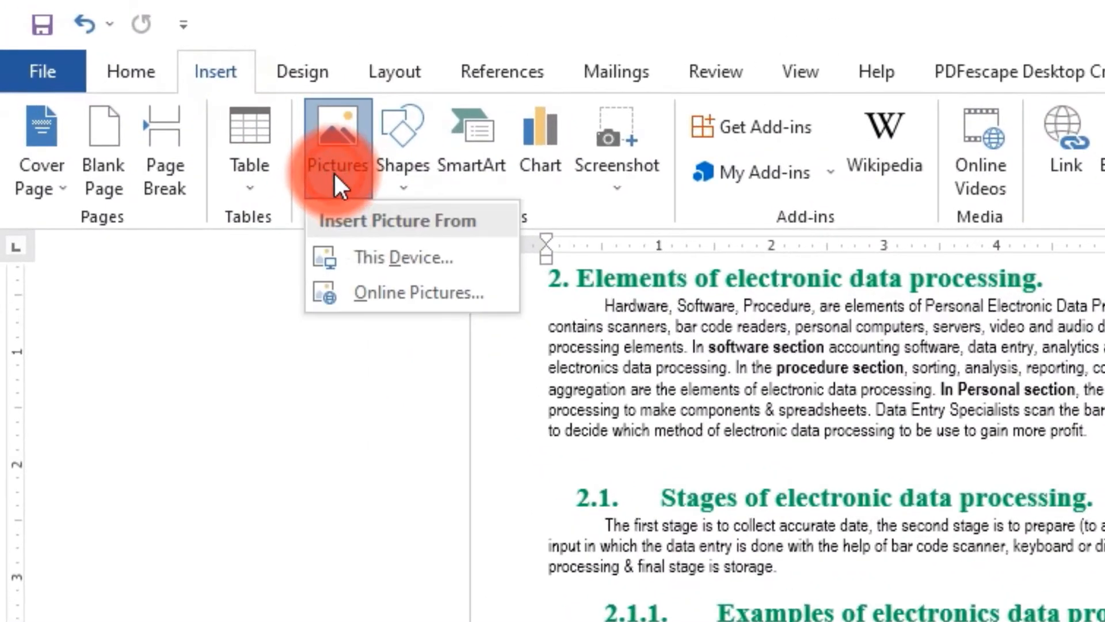
left_click(383, 263)
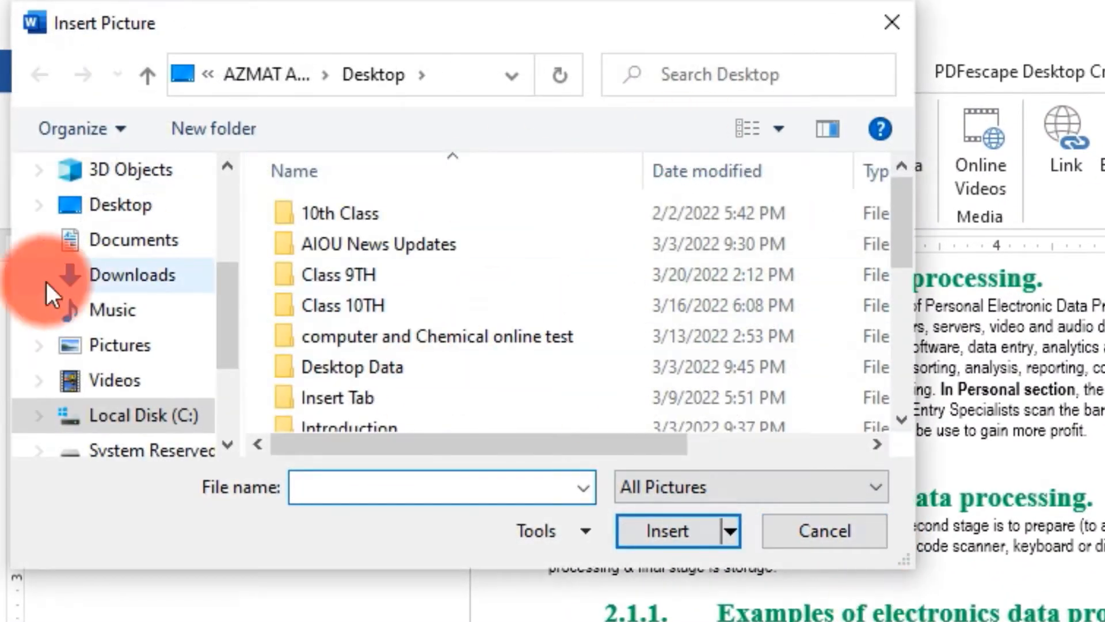
left_click(121, 204)
left_click_drag(897, 199, 890, 330)
left_click(574, 268)
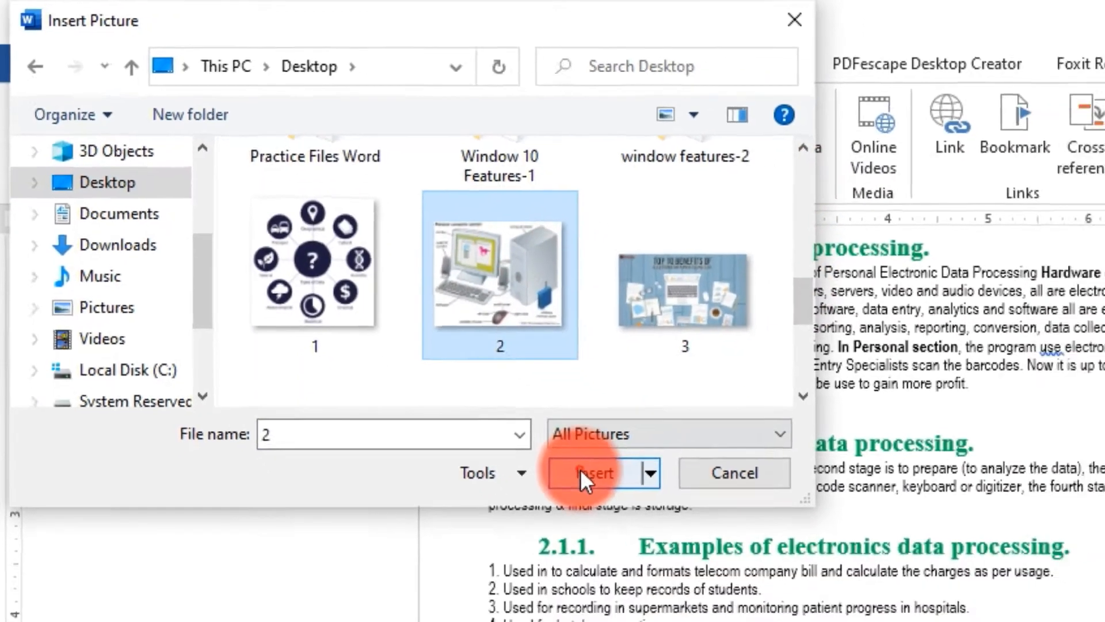
left_click(667, 530)
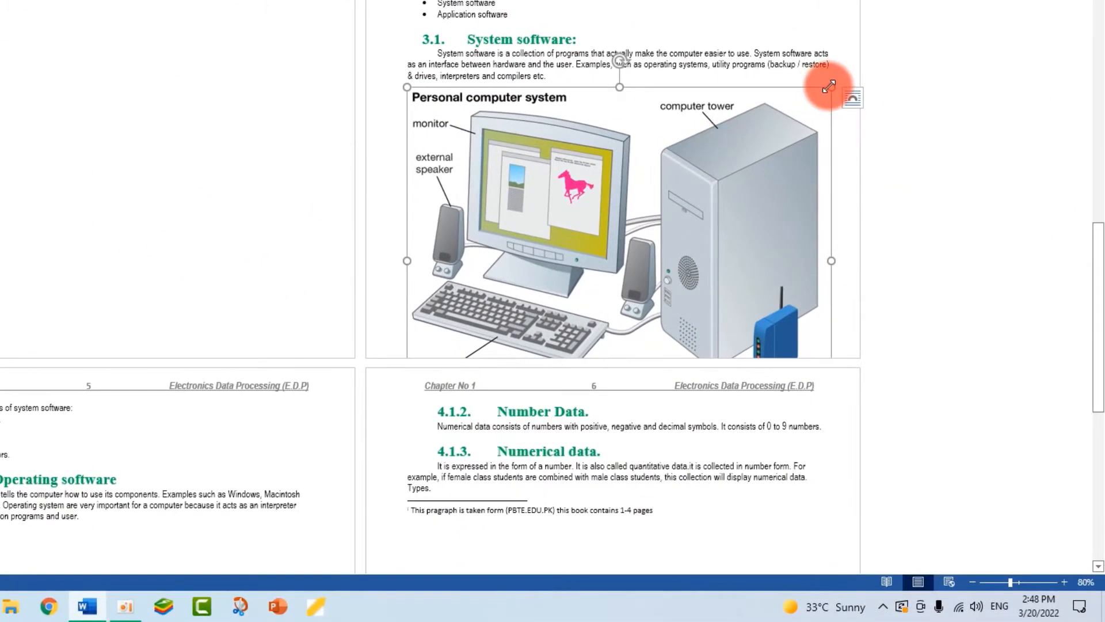
- Shrink the computer system picture and move it below the section 2.1.1 examples list
left_click_drag(746, 170, 675, 222)
left_click_drag(571, 291, 103, 107)
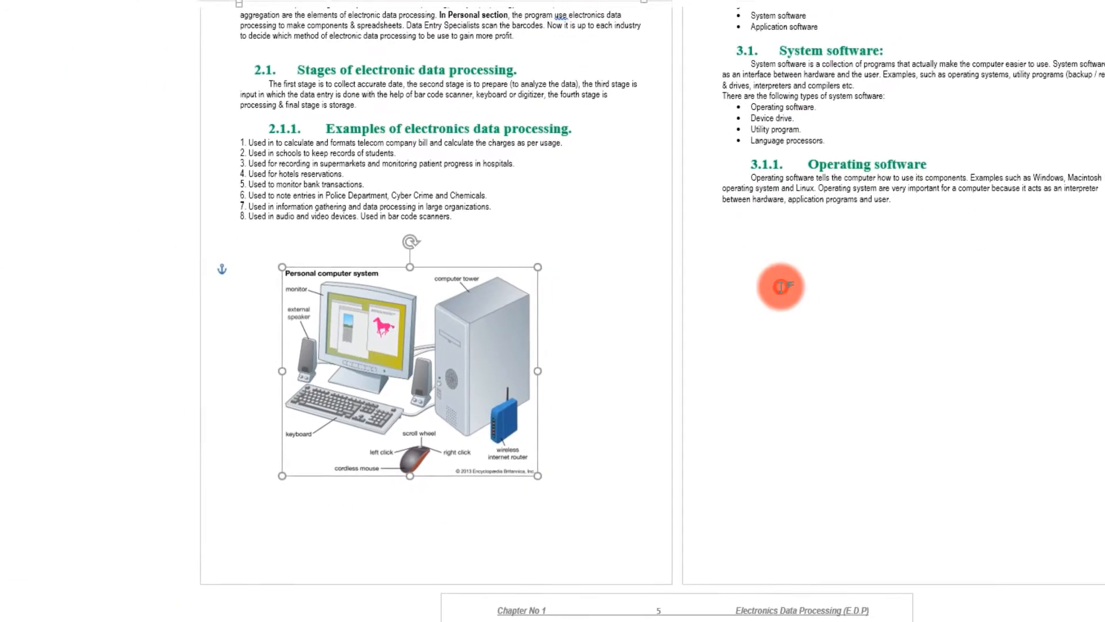
left_click(858, 110)
- Select the Types of Data picture and bring up the References features for captioning
left_click(75, 33)
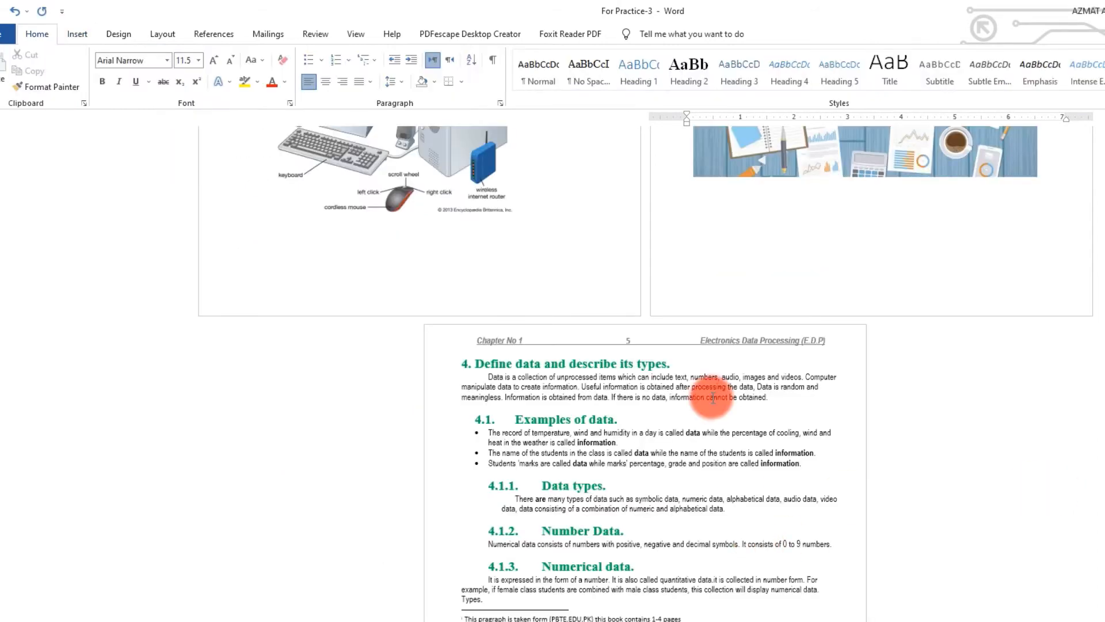
scroll(712, 397, "down", 5)
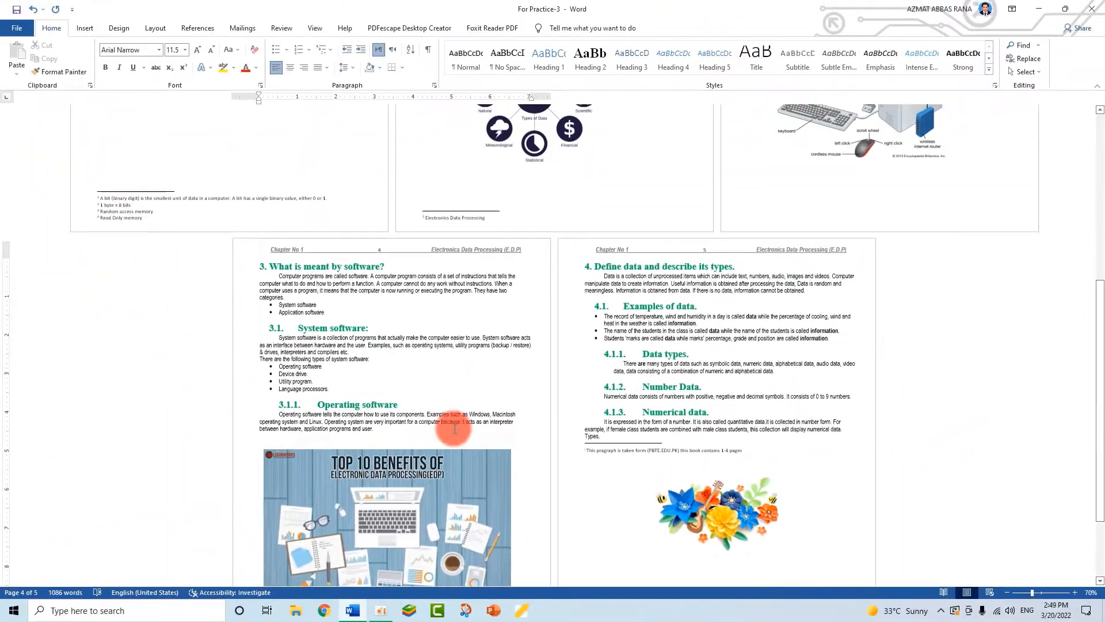
scroll(464, 496, "up", 3)
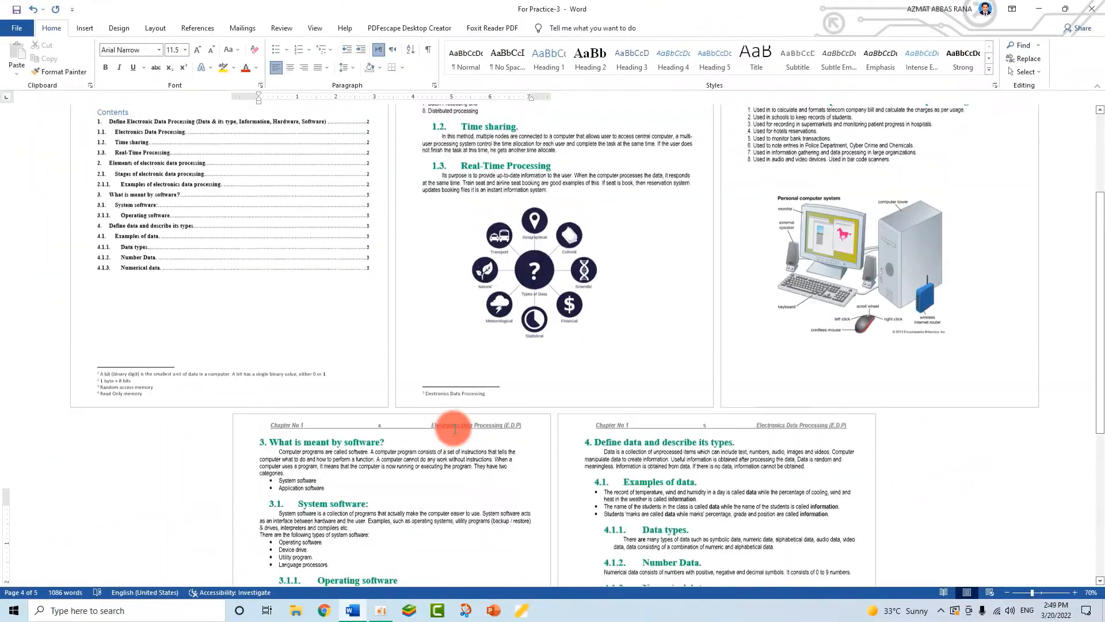
scroll(454, 429, "up", 5)
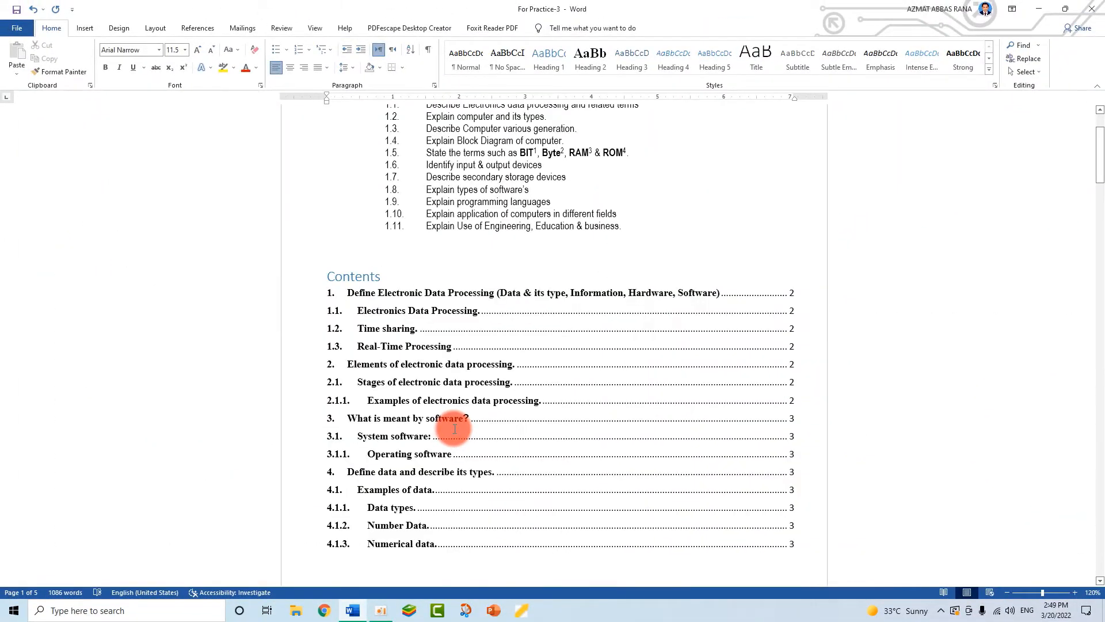
scroll(472, 433, "down", 15)
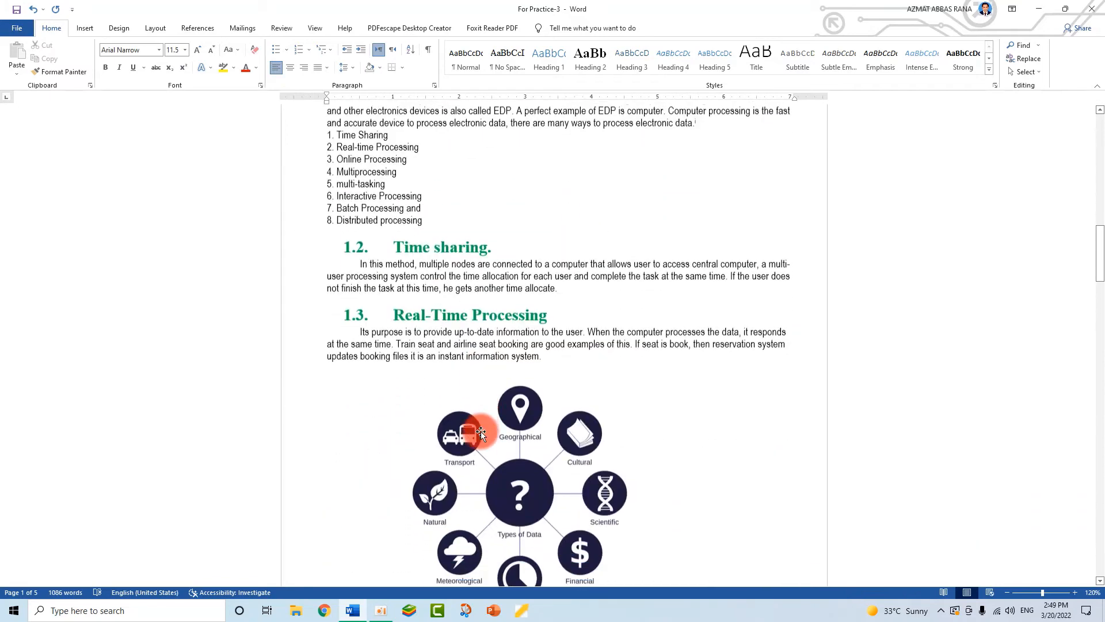
left_click(535, 218)
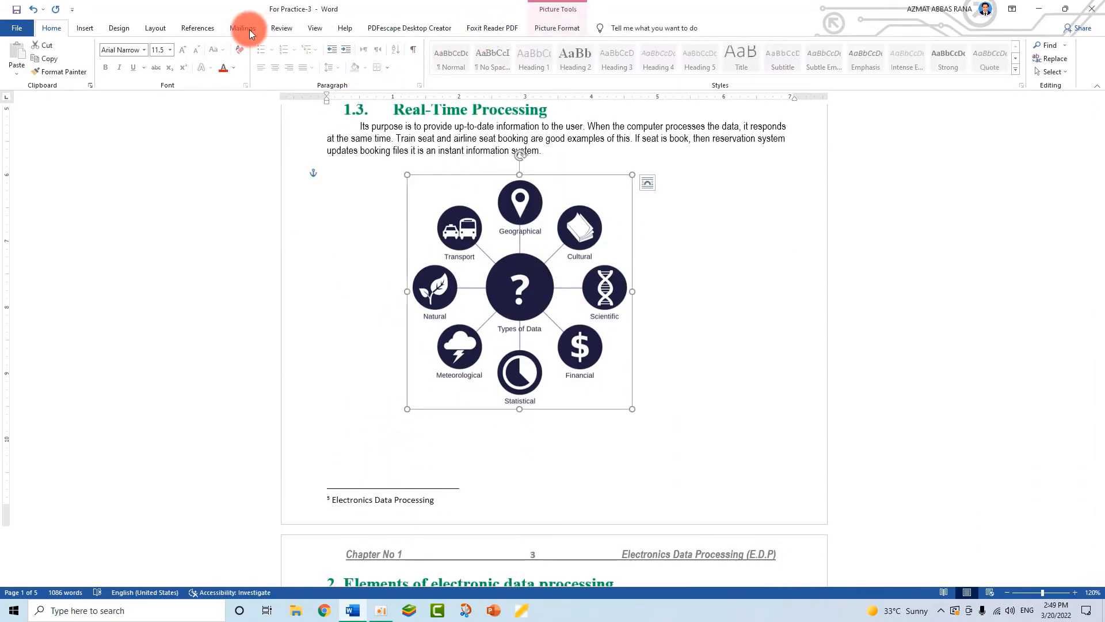
left_click(199, 28)
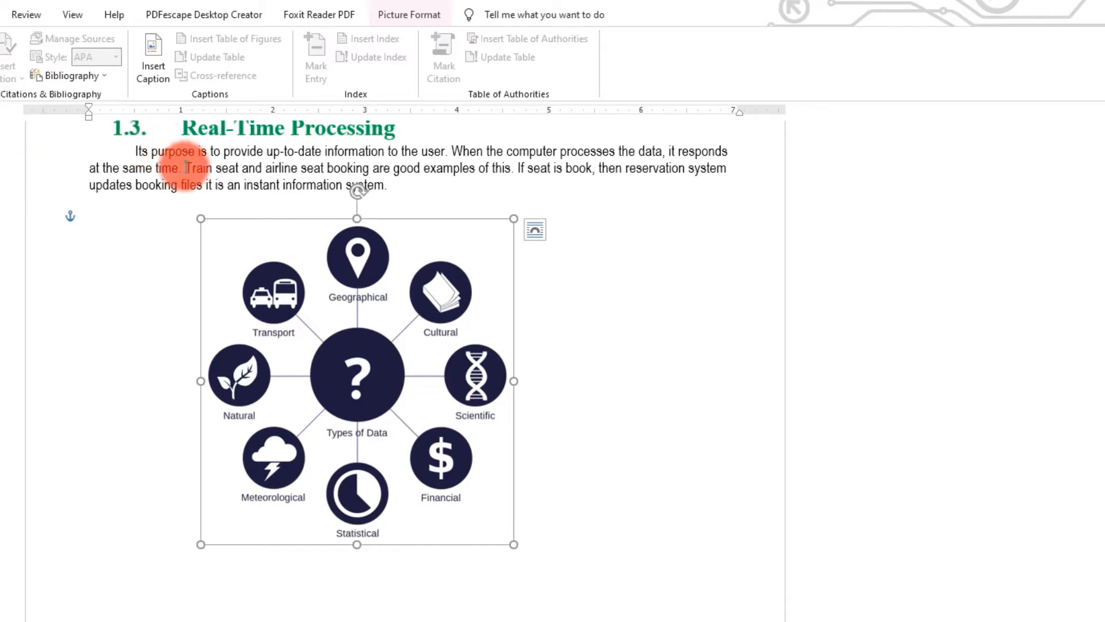
- Caption the selected picture 'Figure 1 EDP'
scroll(254, 509, "up", 5)
scroll(334, 439, "down", 5)
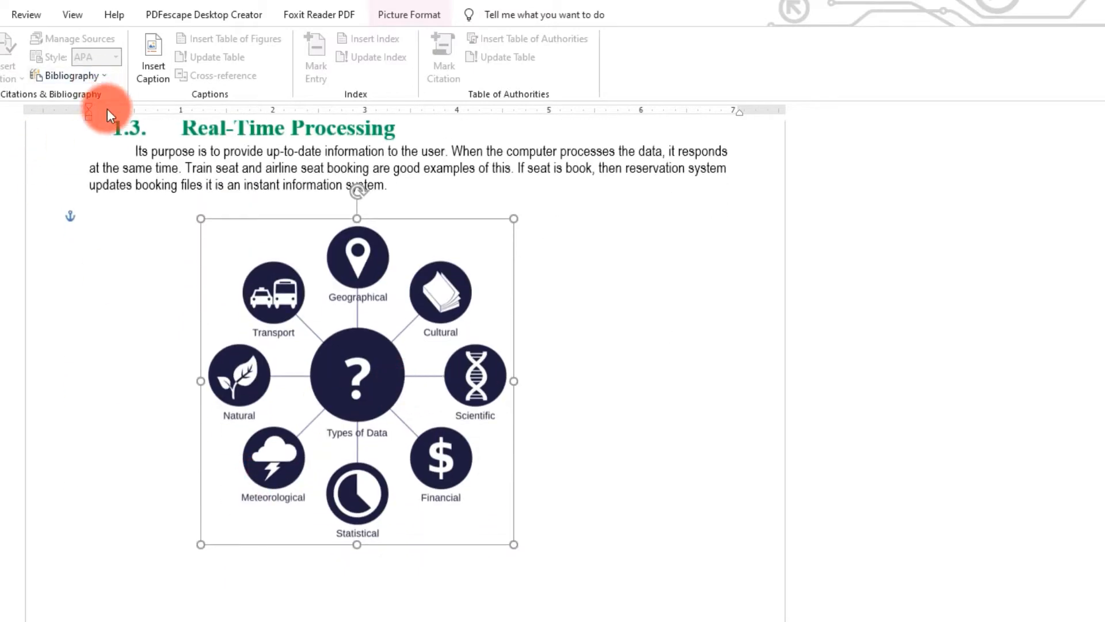
left_click(155, 74)
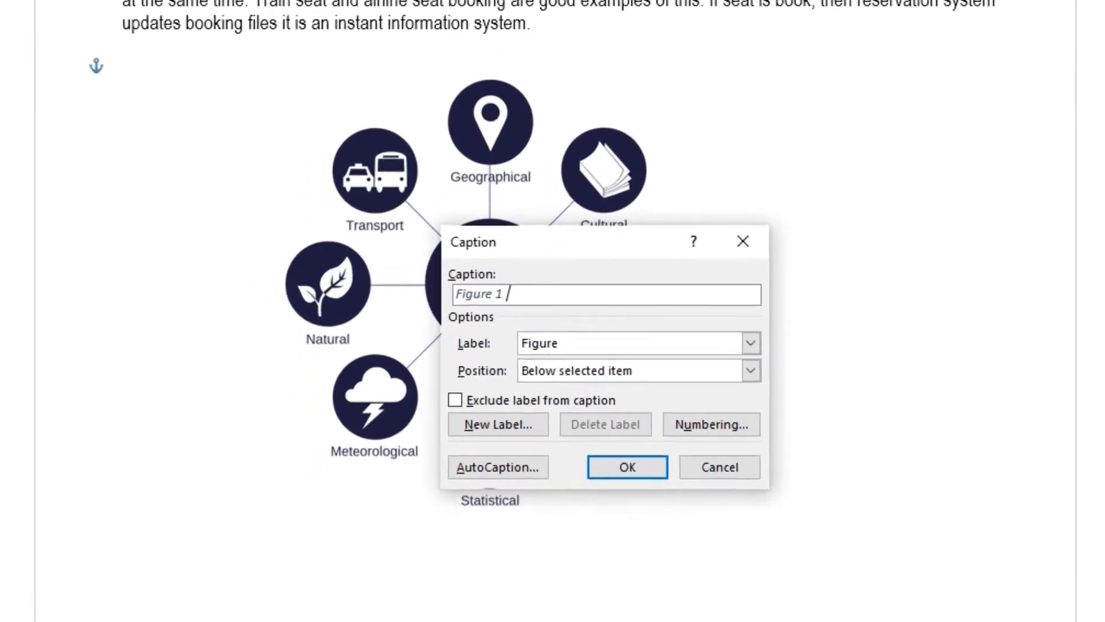
type("EDP")
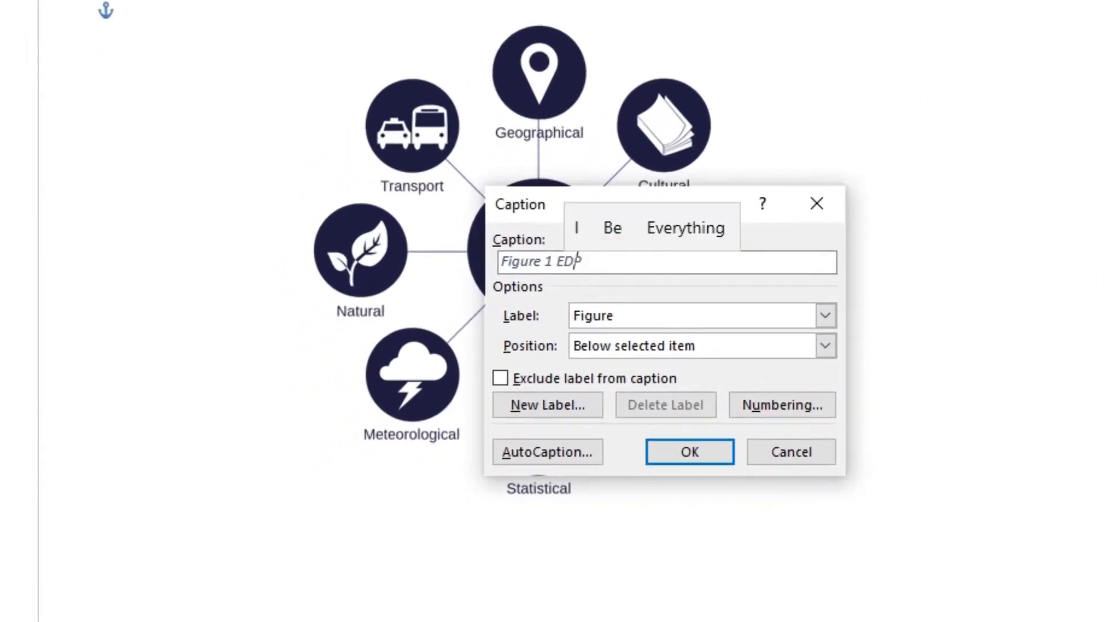
left_click(689, 450)
- Caption the personal computer system picture 'Figure 2 Basic Computer'
scroll(612, 605, "down", 15)
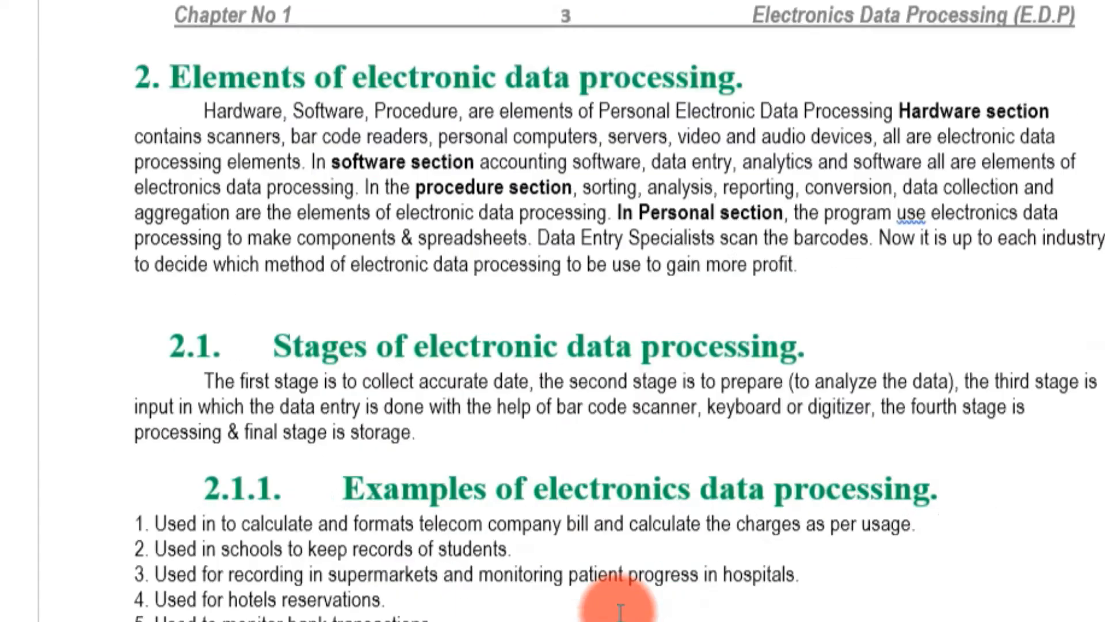
left_click(619, 605)
scroll(568, 563, "down", 5)
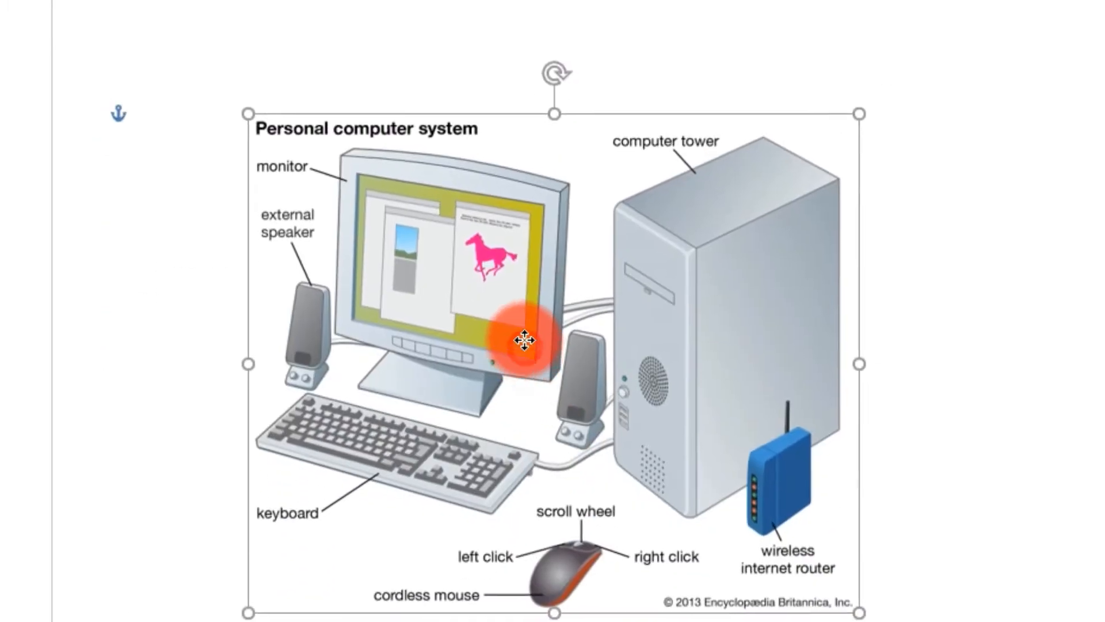
left_click(458, 6)
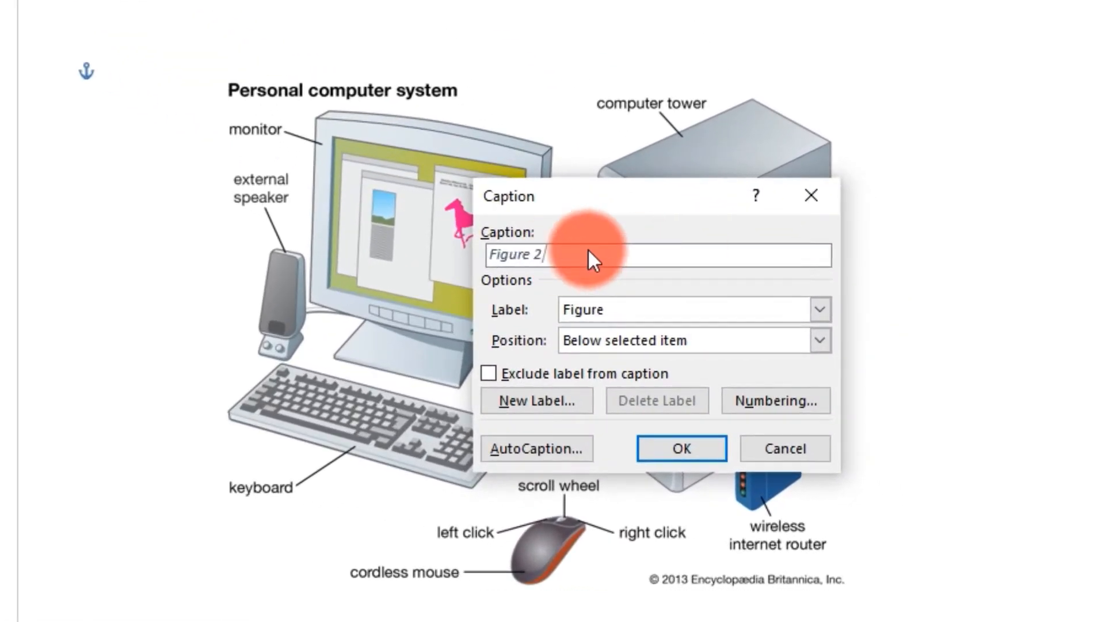
type("bASIC")
type("B")
type("asic C")
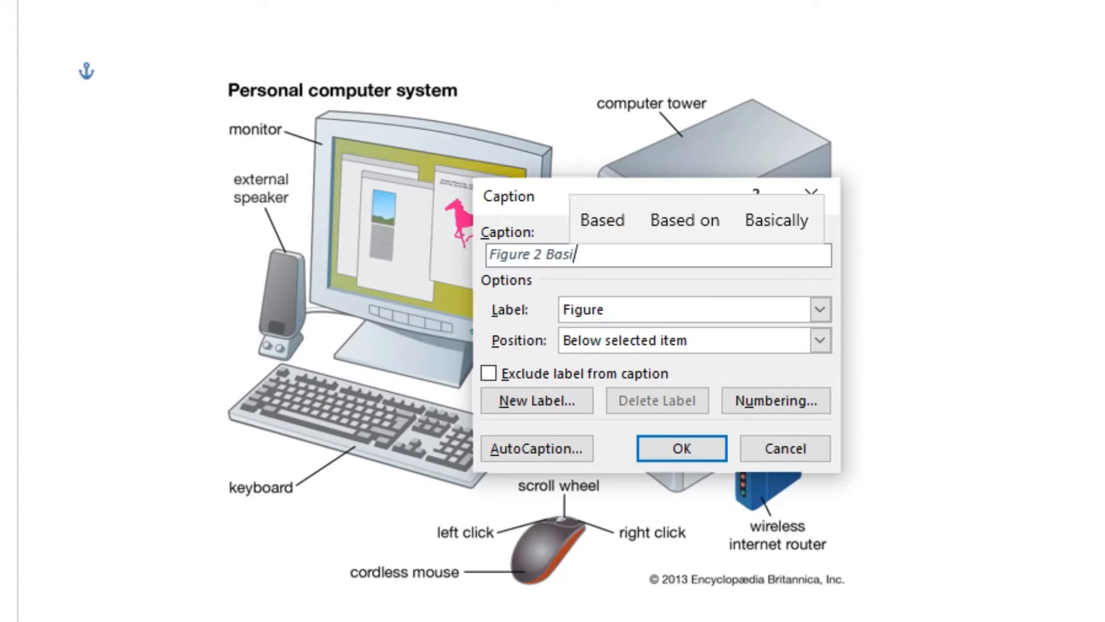
type("omputer")
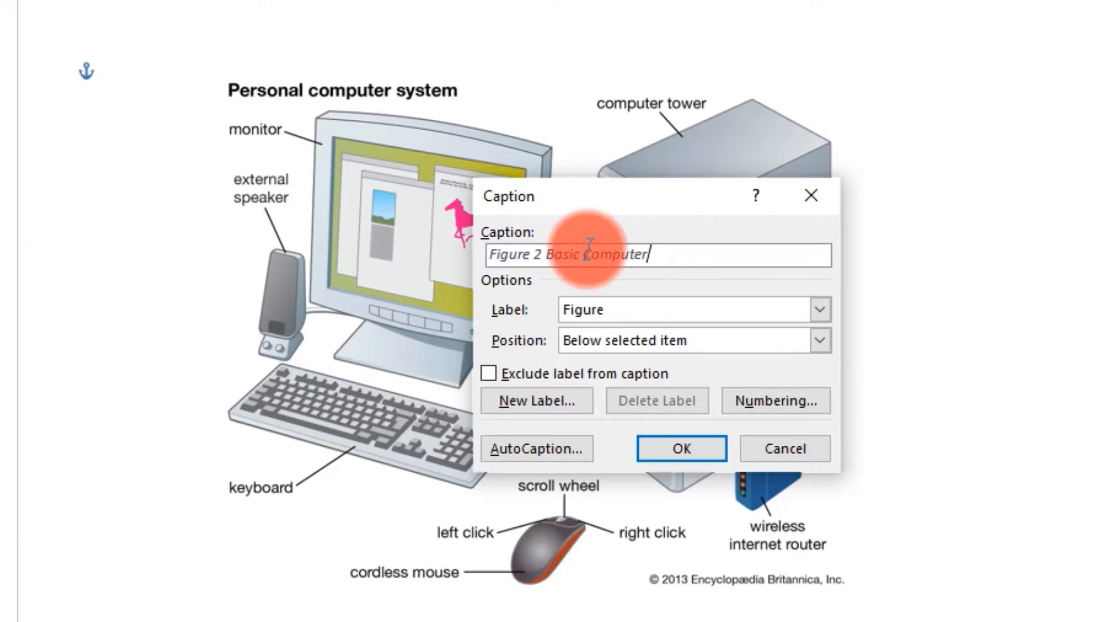
left_click(681, 449)
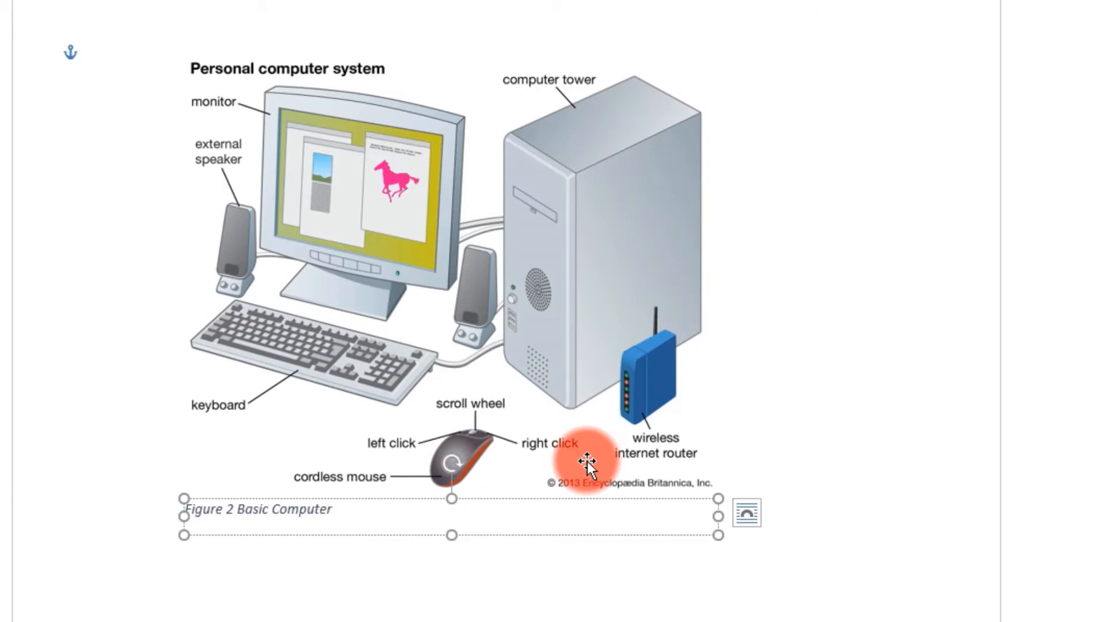
- Caption the keyboard picture 'Figure 4 Keyboard', fixing a typo in the text
scroll(587, 461, "down", 10)
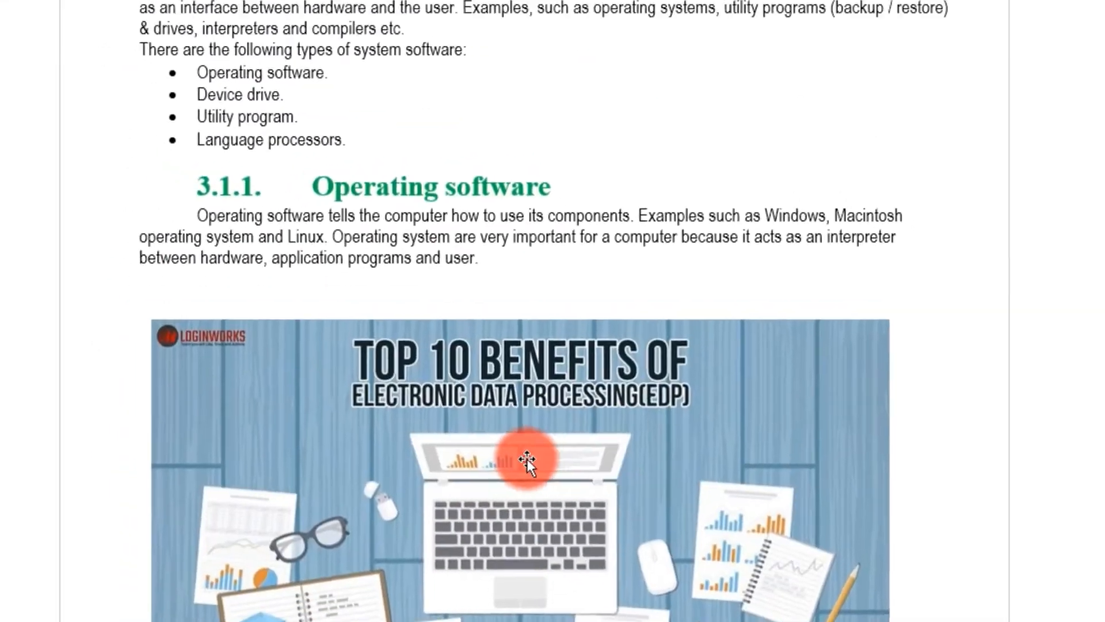
left_click(523, 456)
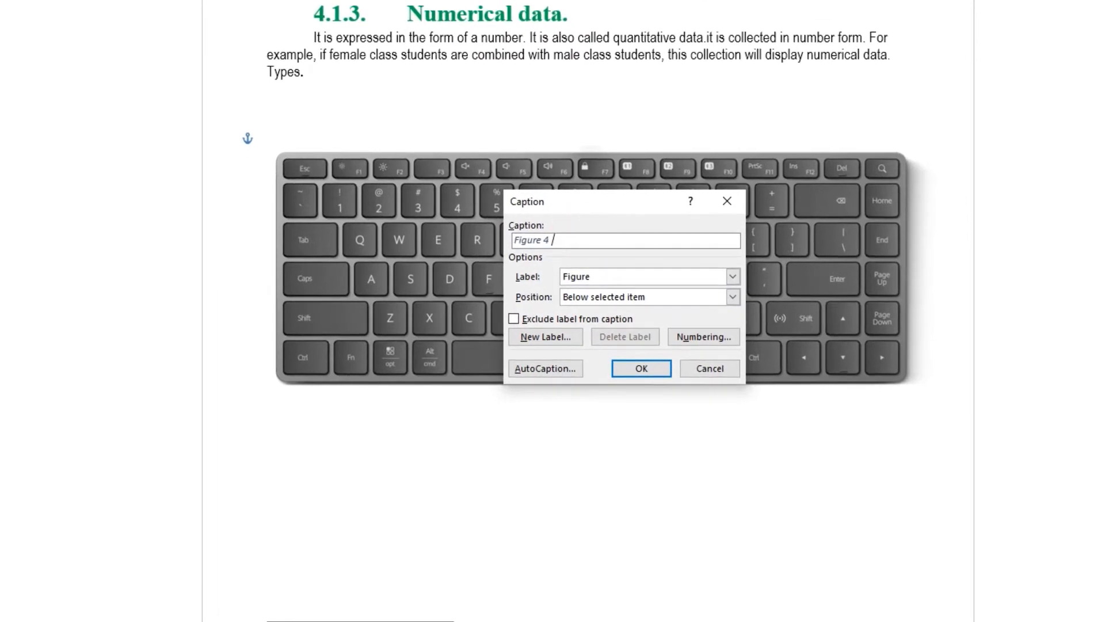
type("Key")
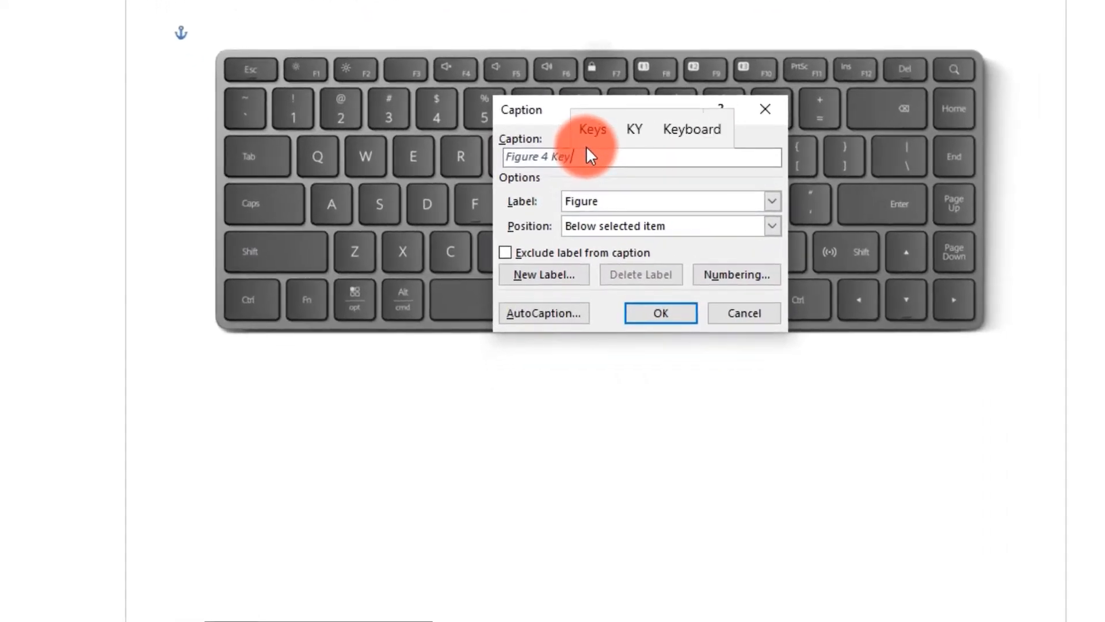
type("board")
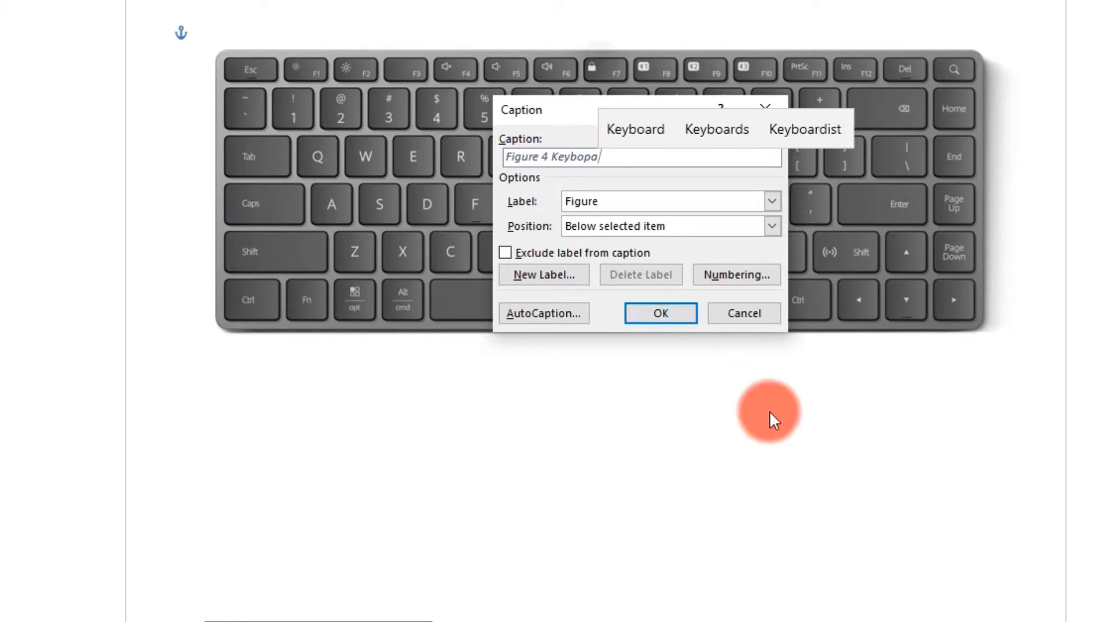
key("BackSpace")
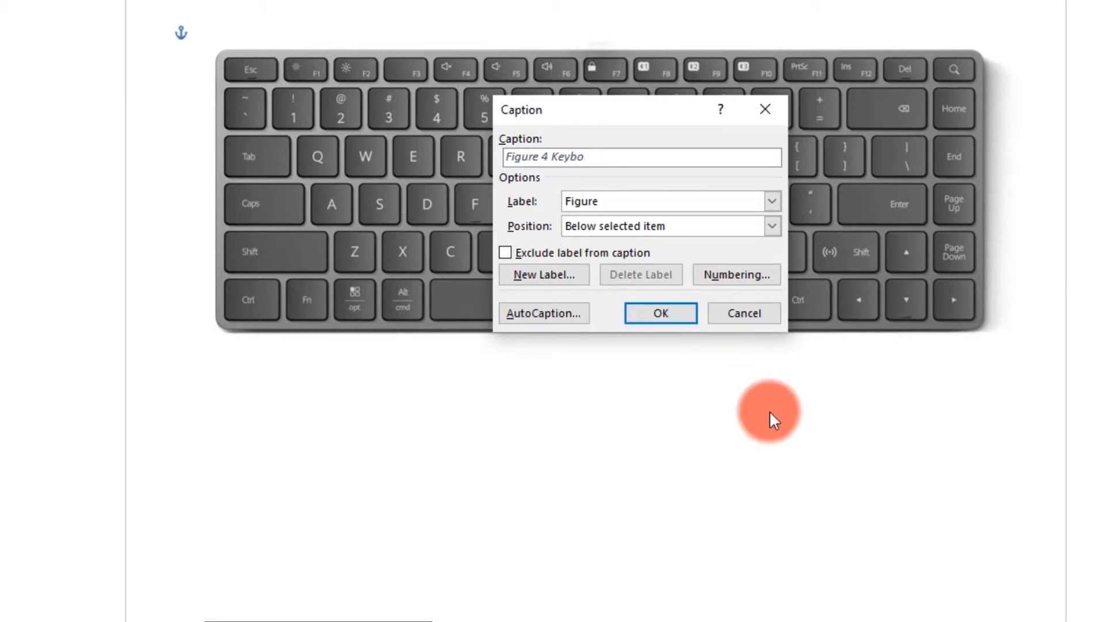
type("ard")
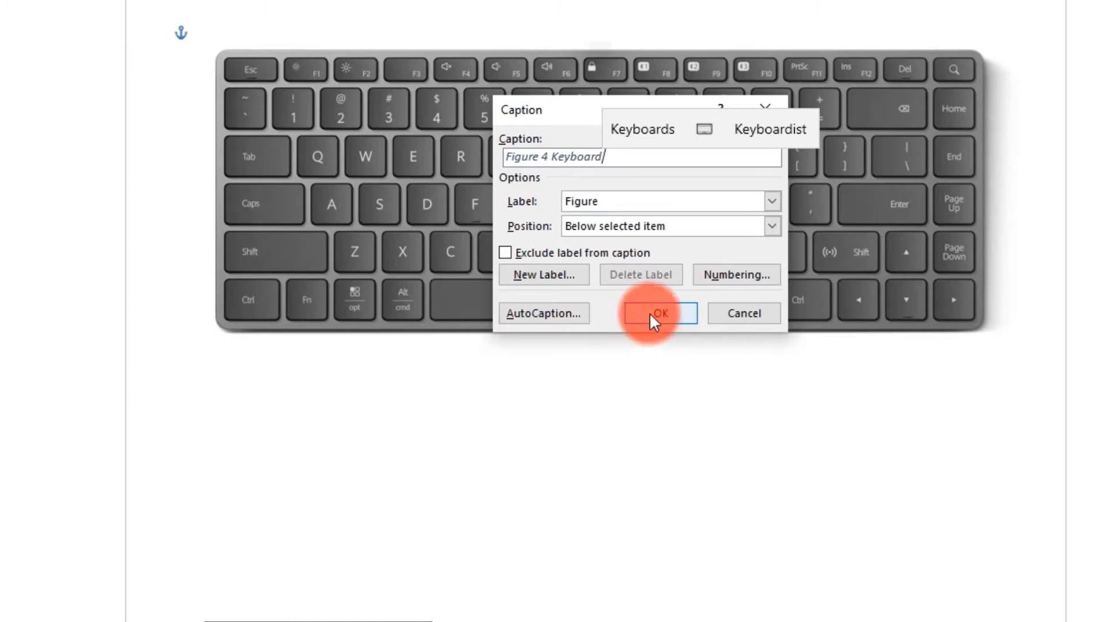
left_click(649, 312)
left_click(573, 430)
- Insert a table of figures on the empty line below the contents, listing Figures 1–4 with page numbers
scroll(406, 451, "up", 5)
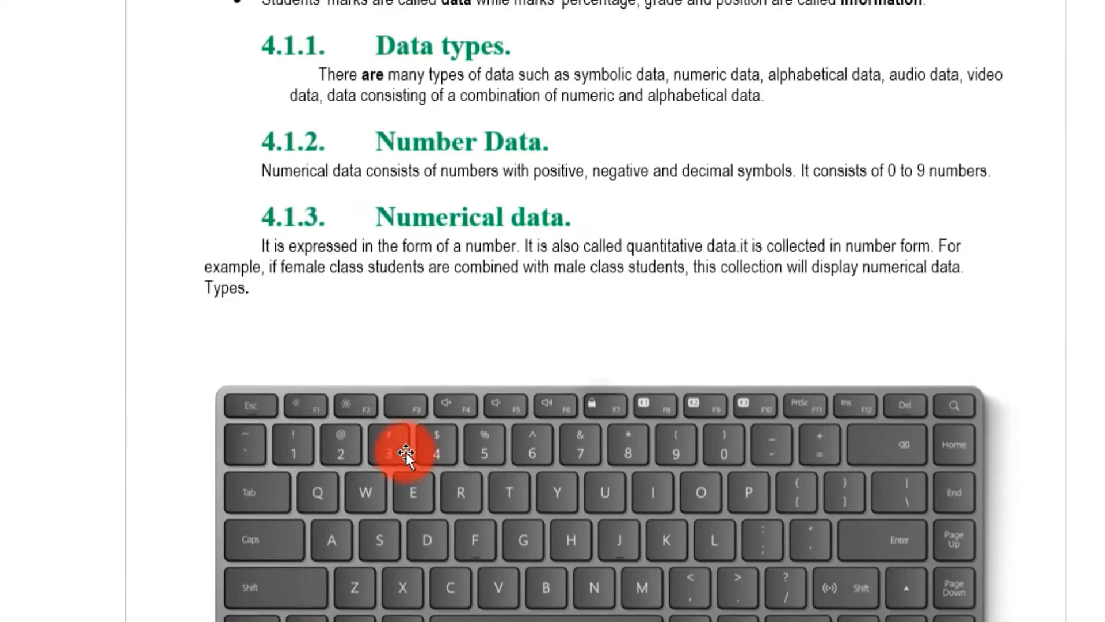
scroll(406, 451, "up", 15)
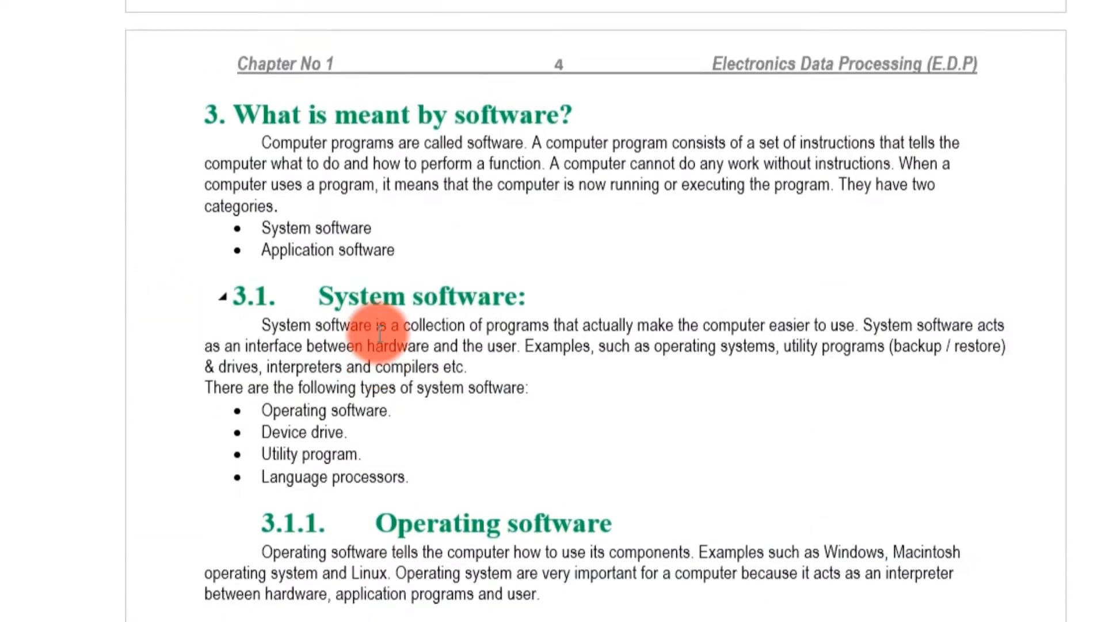
scroll(379, 332, "up", 20)
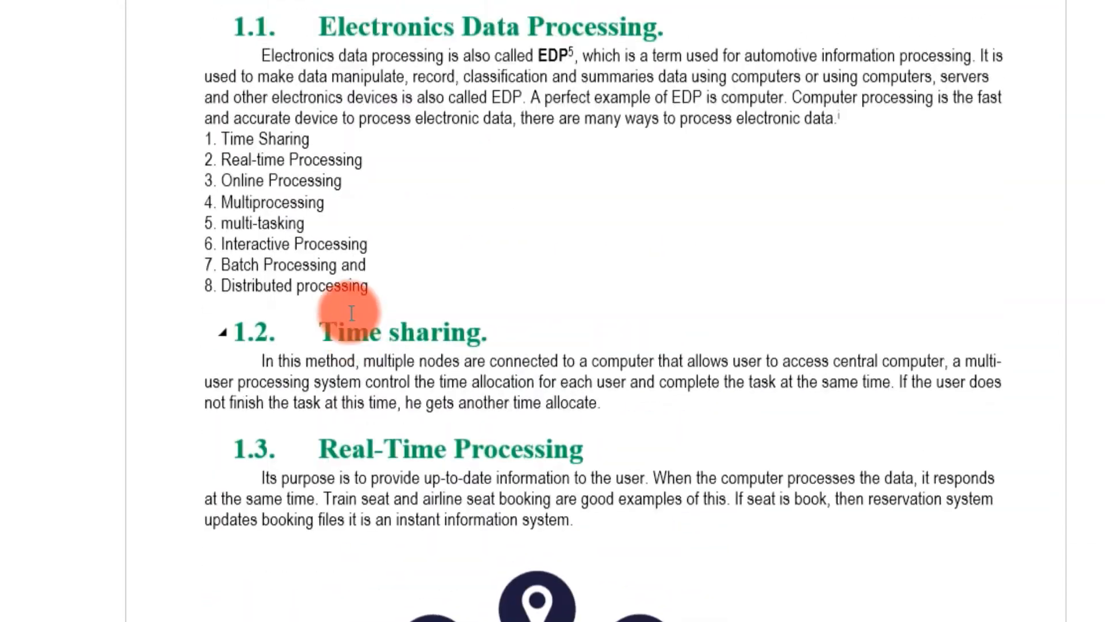
scroll(352, 313, "up", 10)
left_click(318, 277)
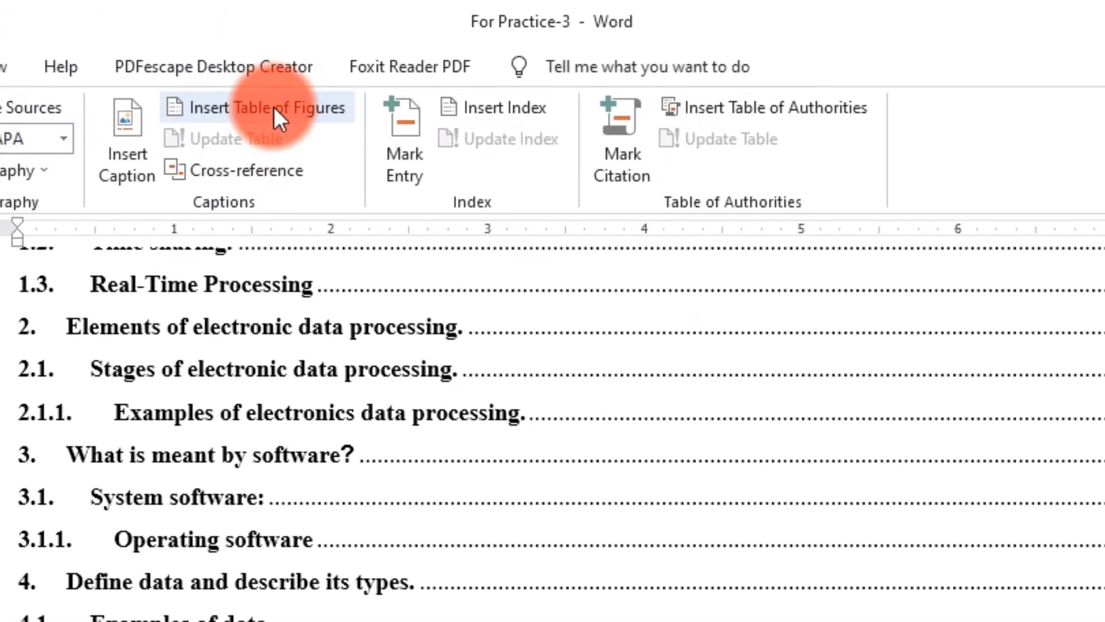
left_click(274, 107)
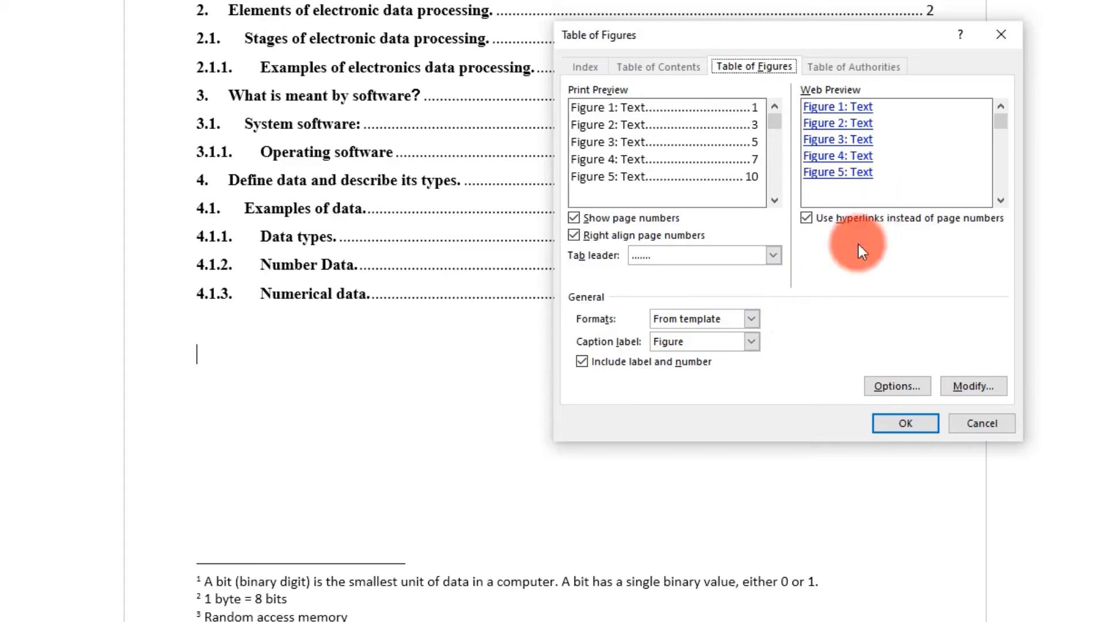
left_click(901, 426)
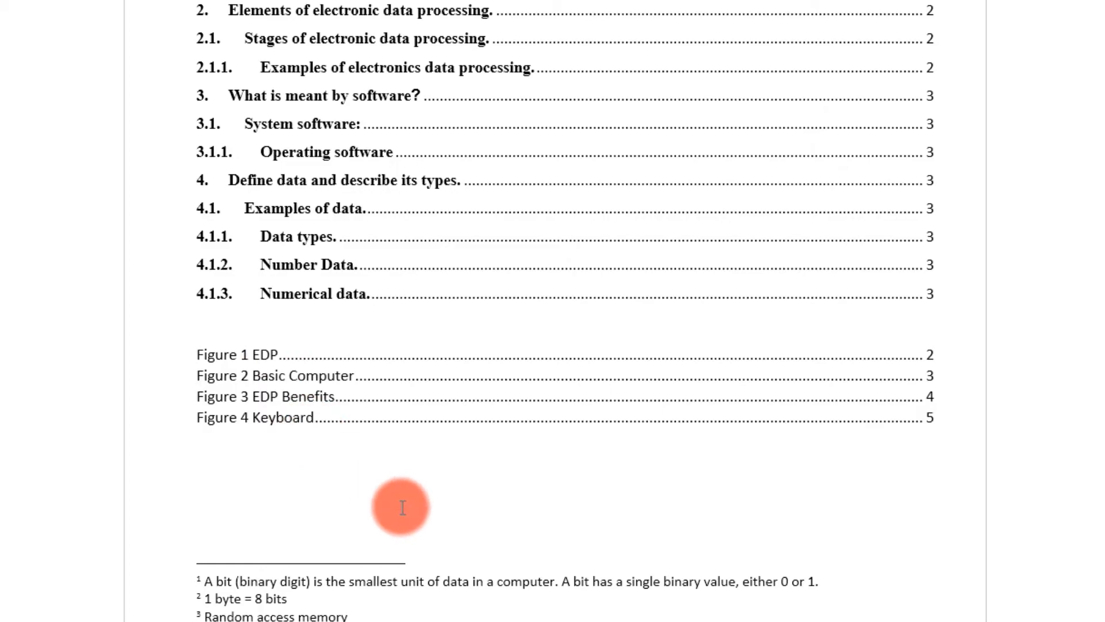
scroll(402, 507, "down", 5)
scroll(405, 507, "down", 10)
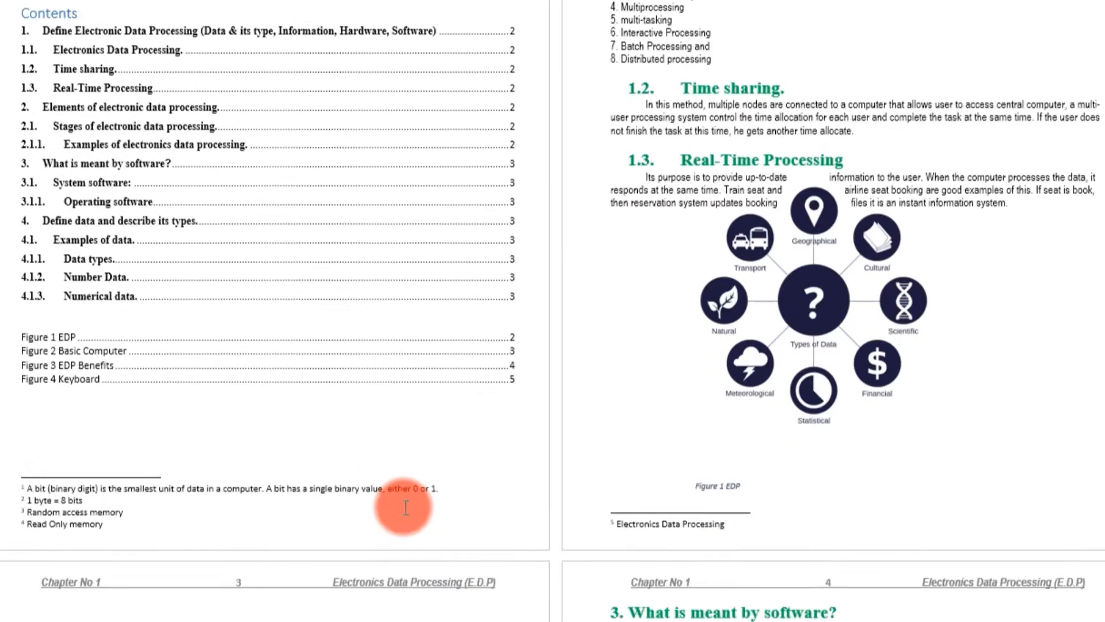
scroll(799, 473, "down", 4)
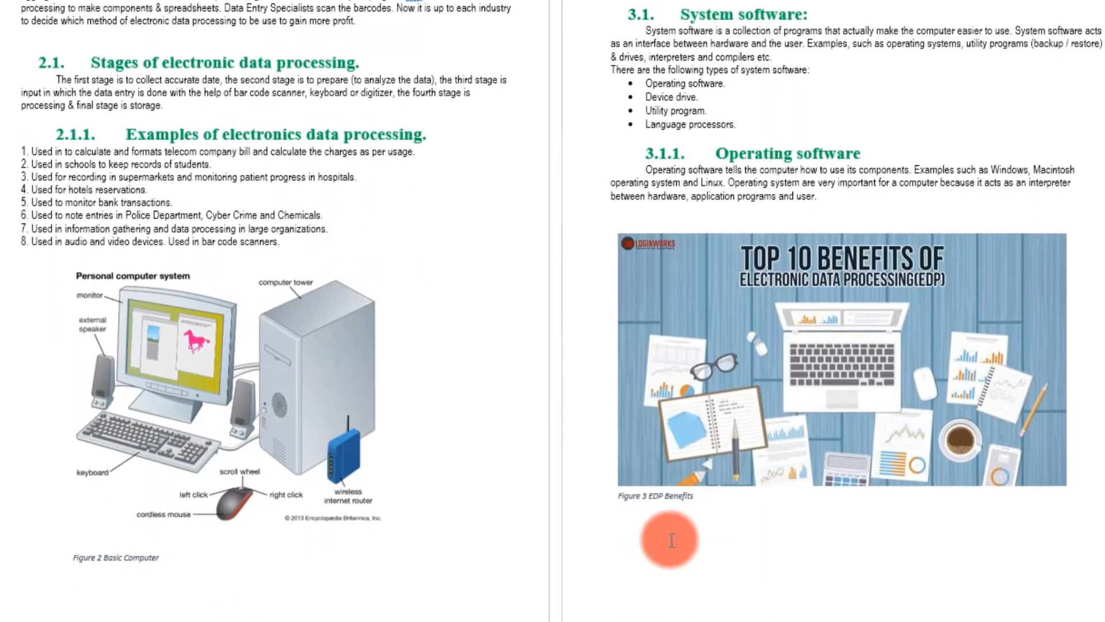
scroll(681, 503, "up", 9)
scroll(719, 290, "up", 9)
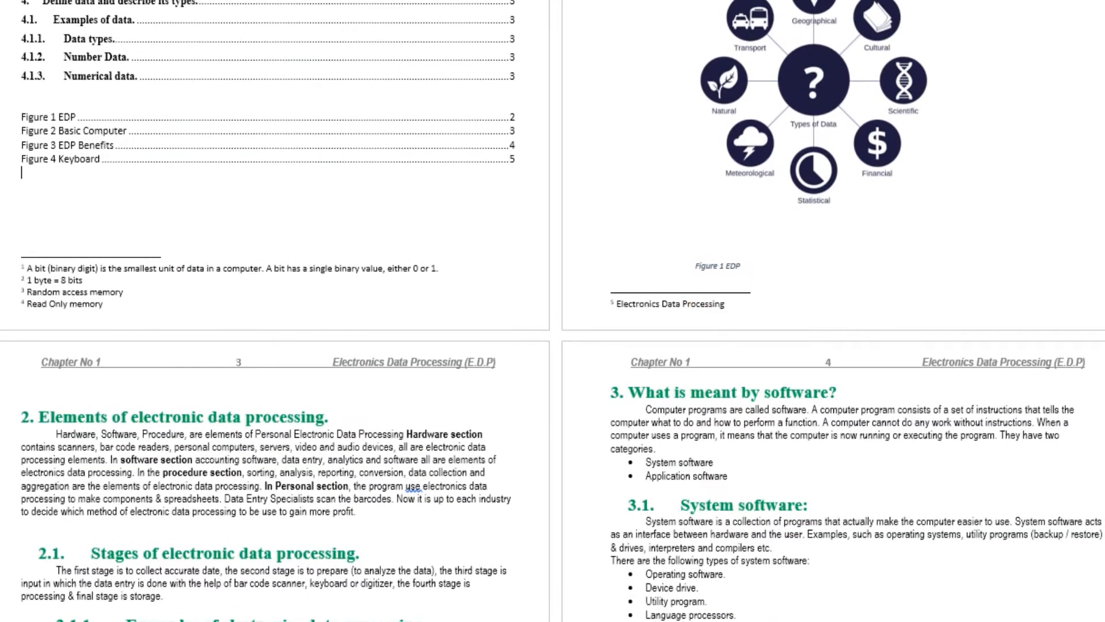
scroll(124, 616, "down", 3)
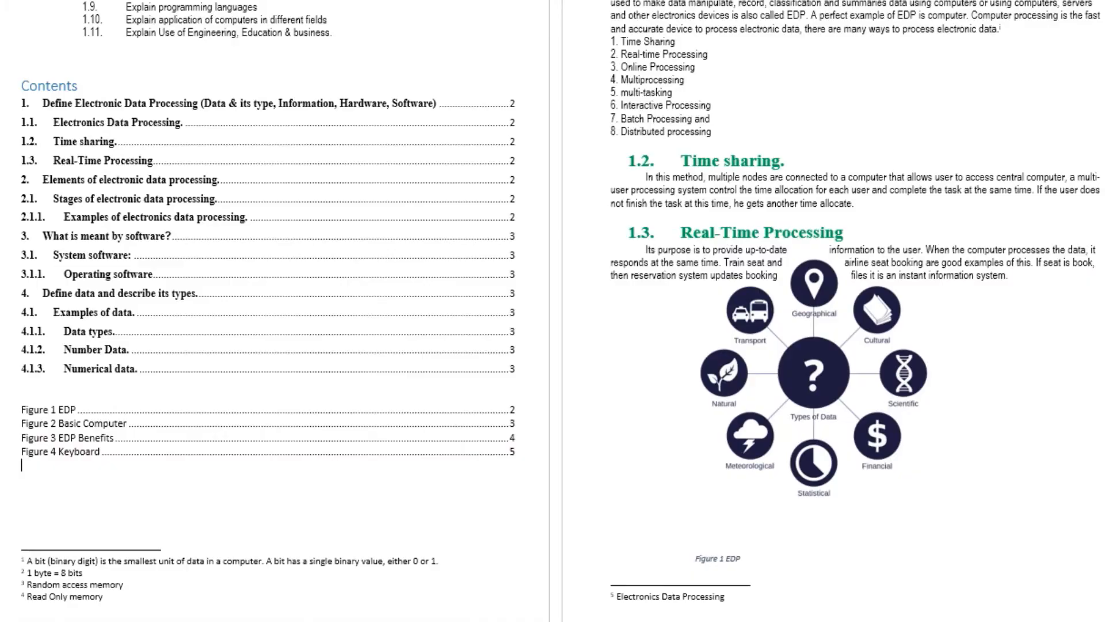
scroll(723, 468, "down", 20)
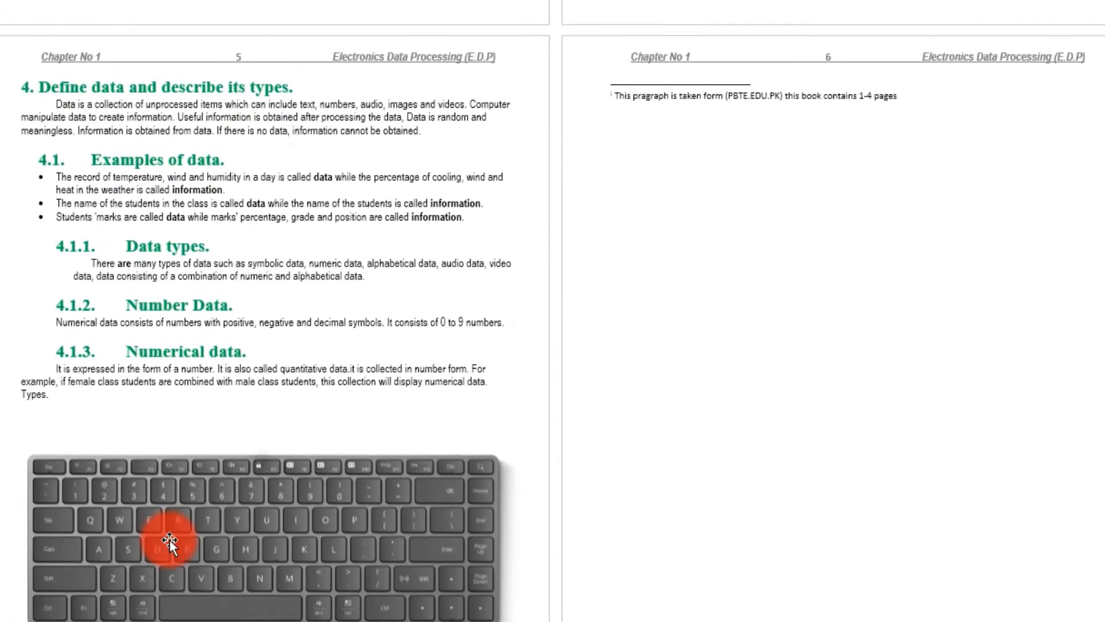
scroll(705, 282, "down", 1)
scroll(748, 409, "up", 2)
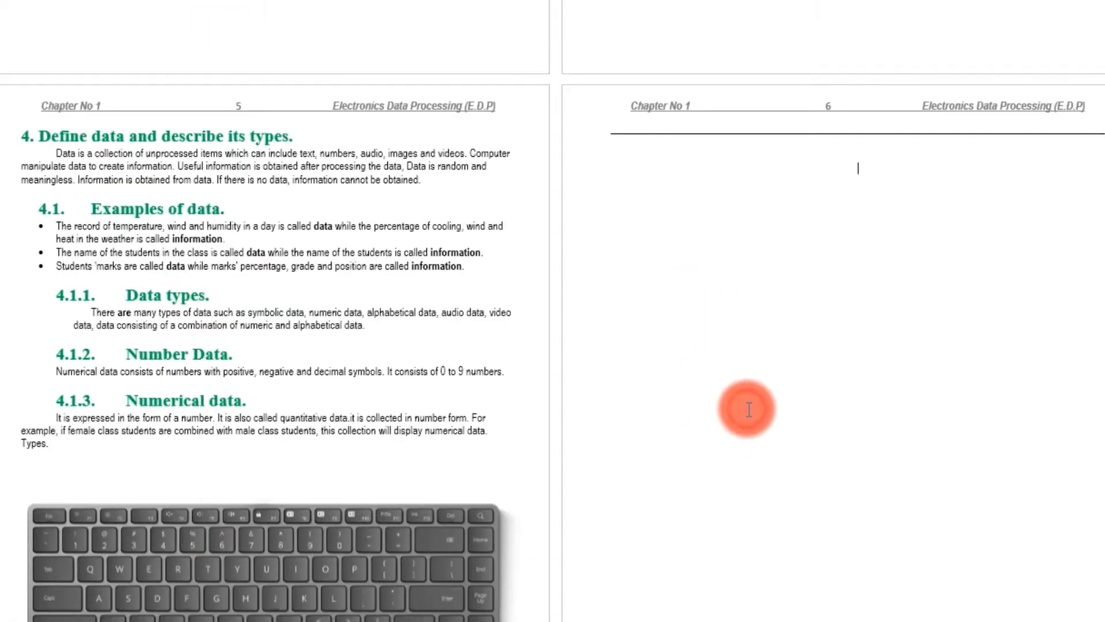
scroll(731, 408, "up", 3)
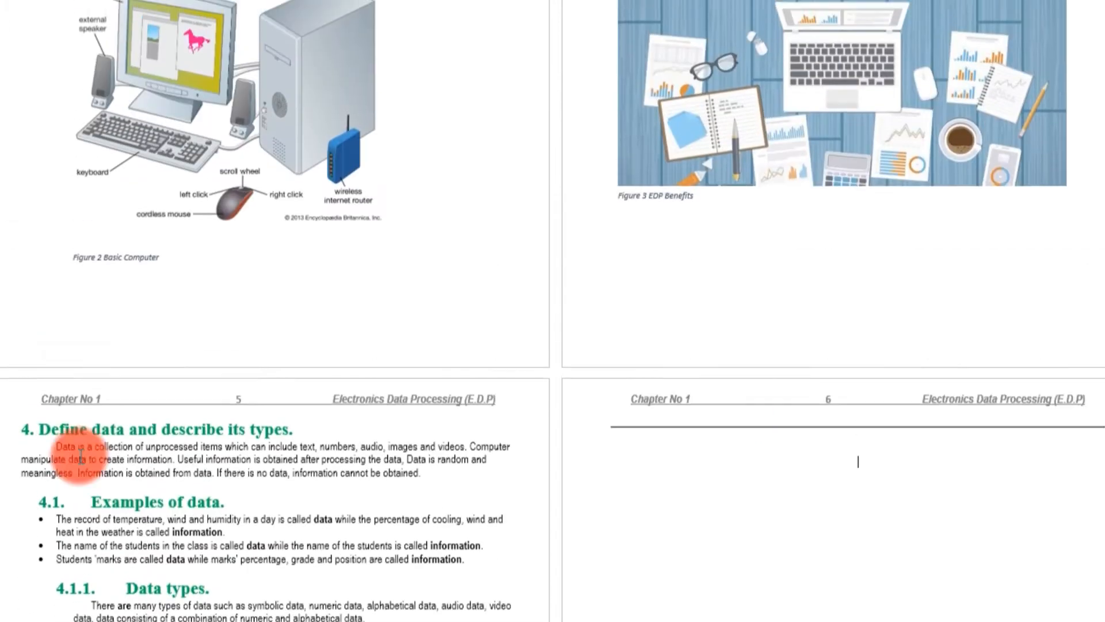
scroll(237, 438, "down", 5)
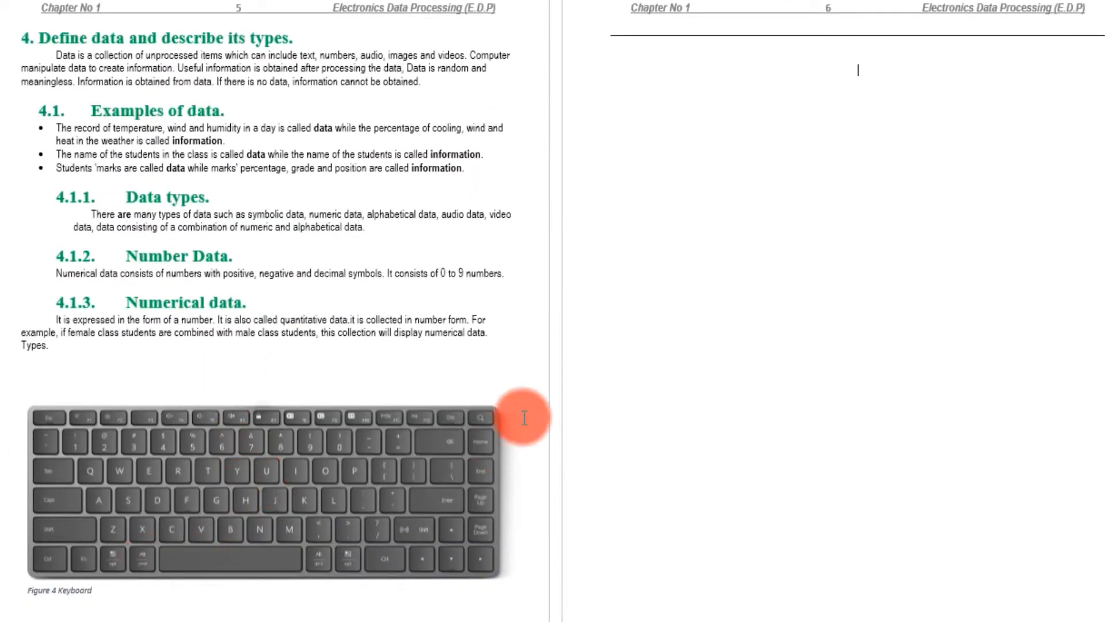
scroll(518, 415, "up", 5)
scroll(521, 414, "up", 3)
scroll(518, 414, "up", 19)
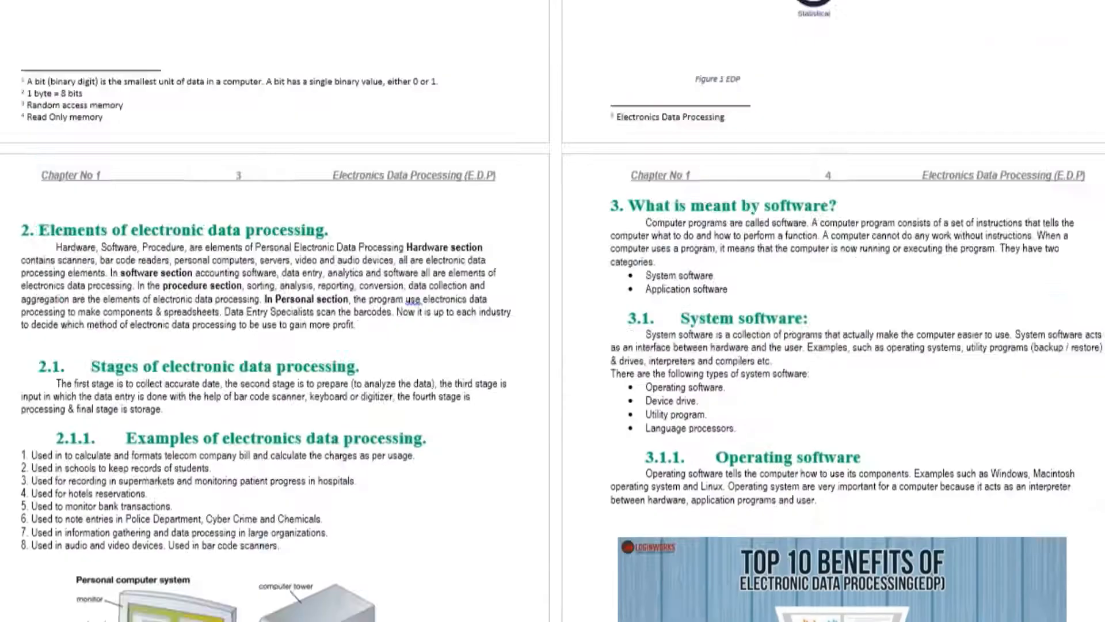
scroll(144, 431, "down", 3)
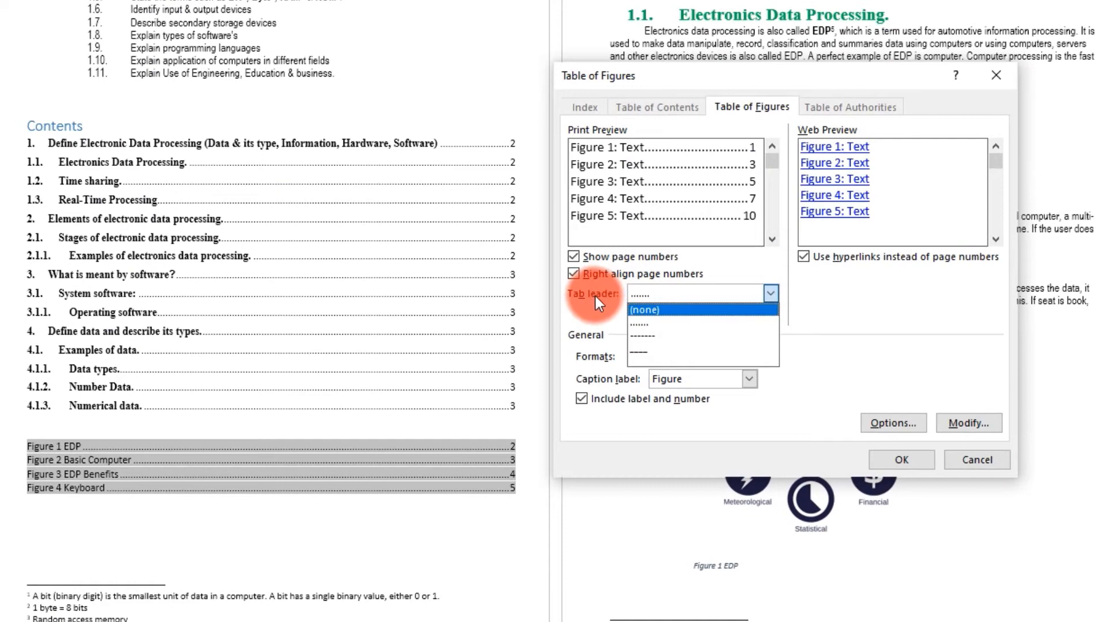
- Rebuild the table of figures with underscore tab leaders, replacing the existing one
left_click(644, 348)
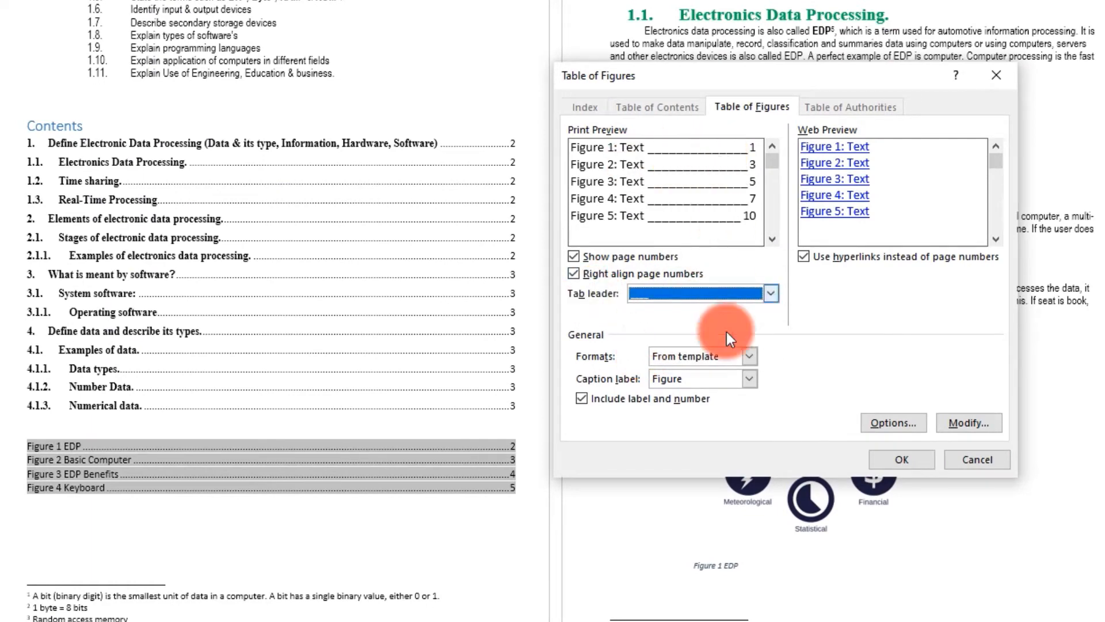
left_click(894, 459)
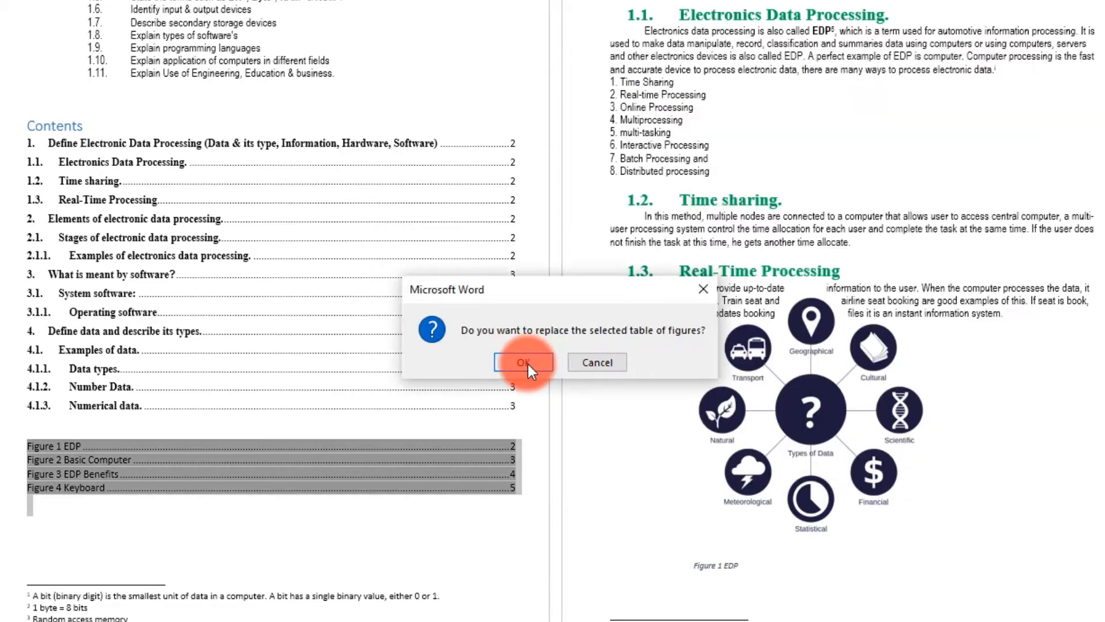
left_click(530, 362)
- Switch the table of figures to the Classic format, replacing the existing list
left_click(111, 497)
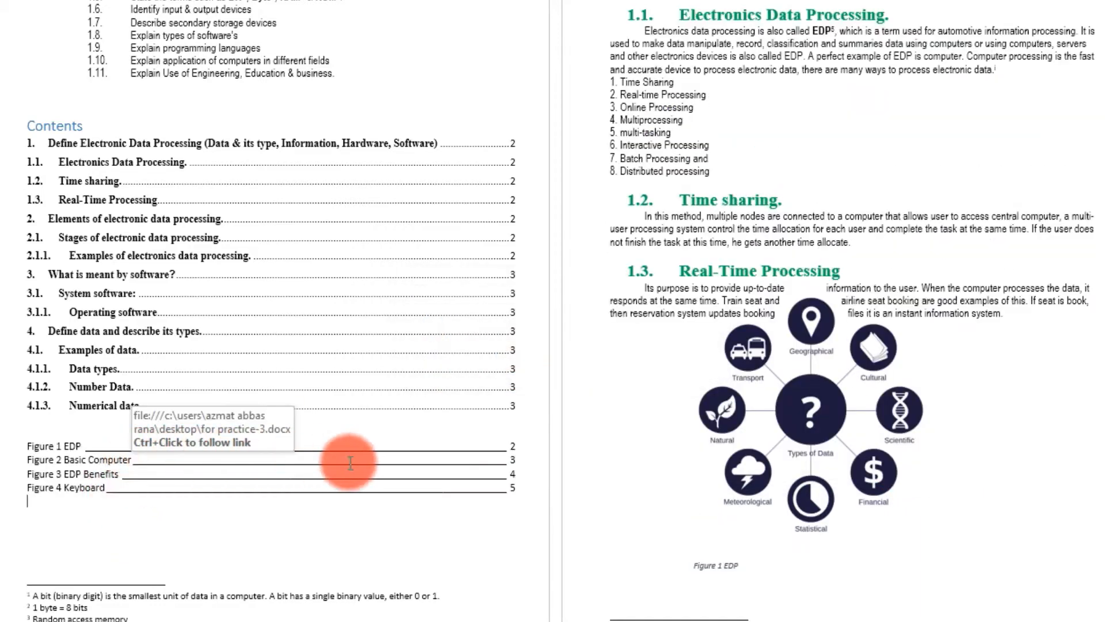
left_click(75, 465)
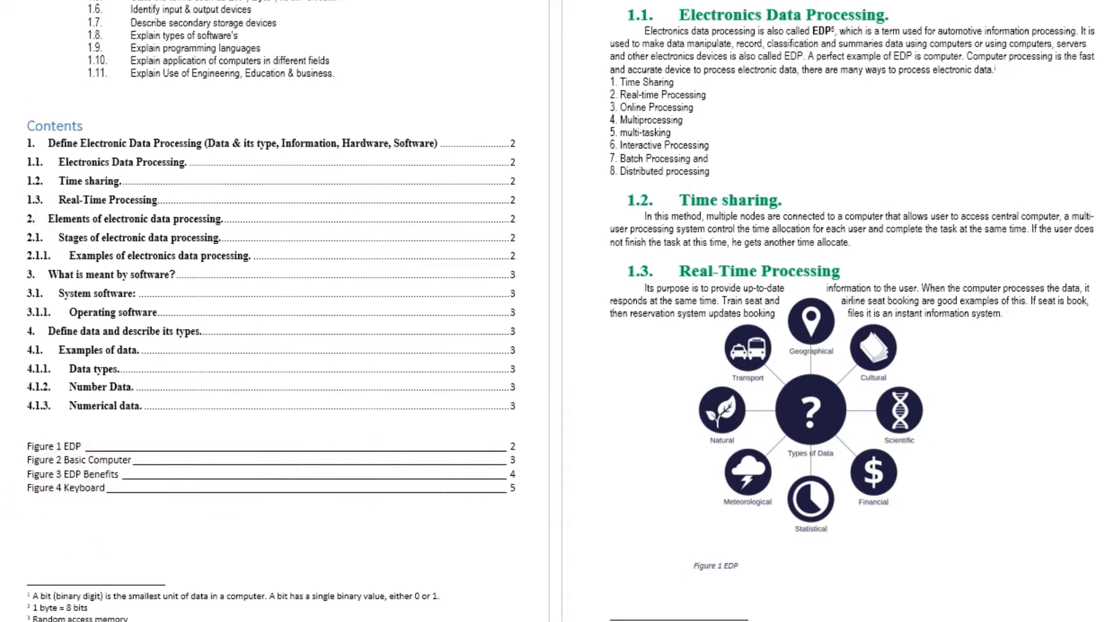
left_click(749, 354)
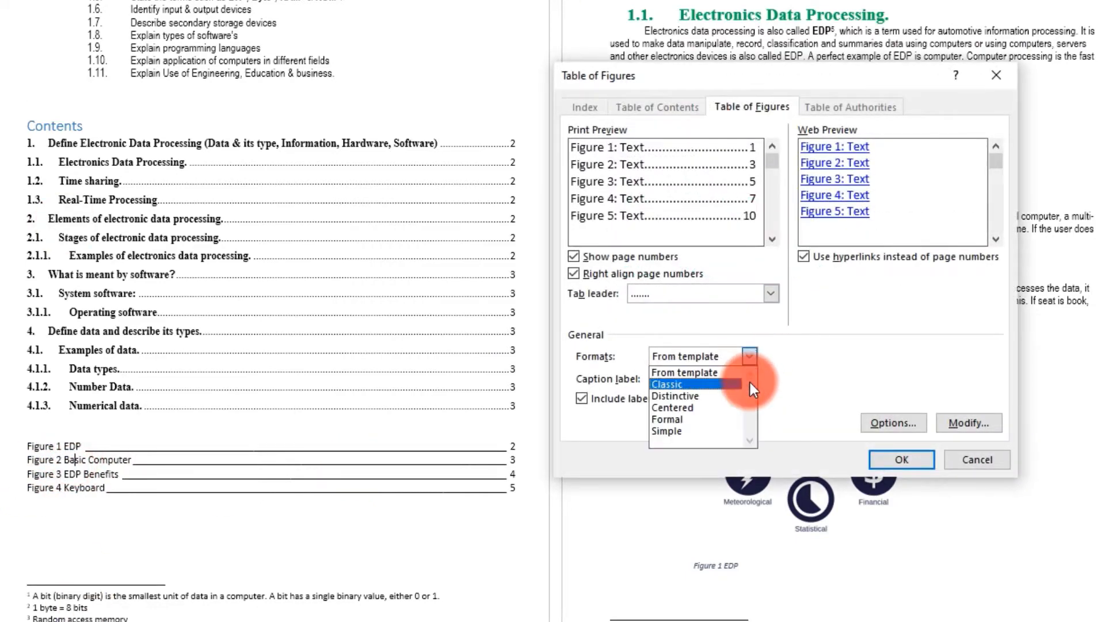
left_click(675, 382)
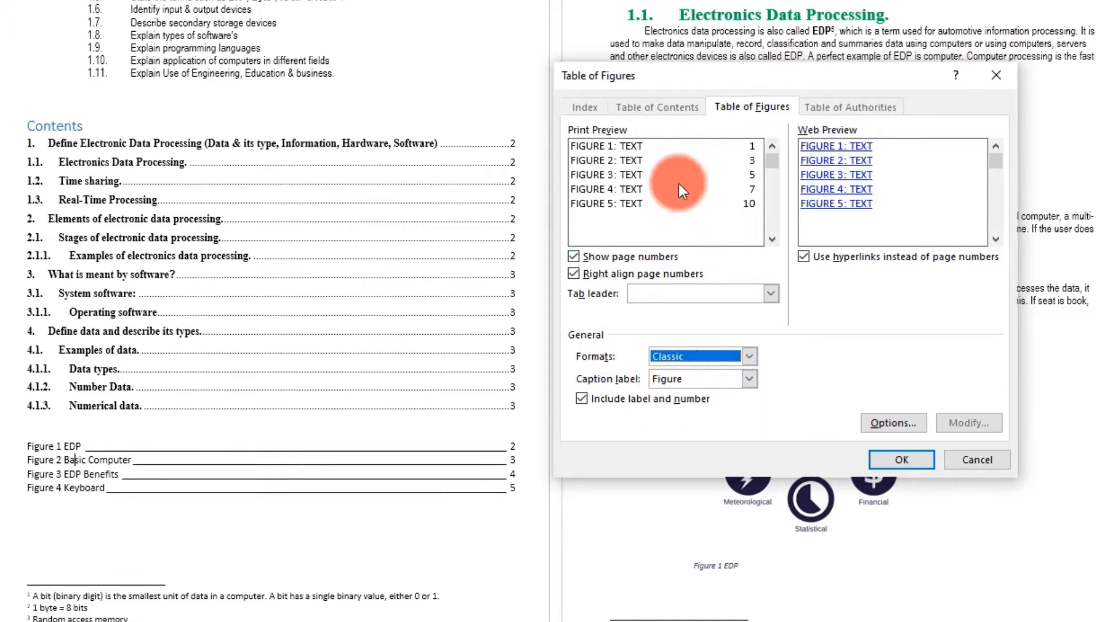
left_click(924, 462)
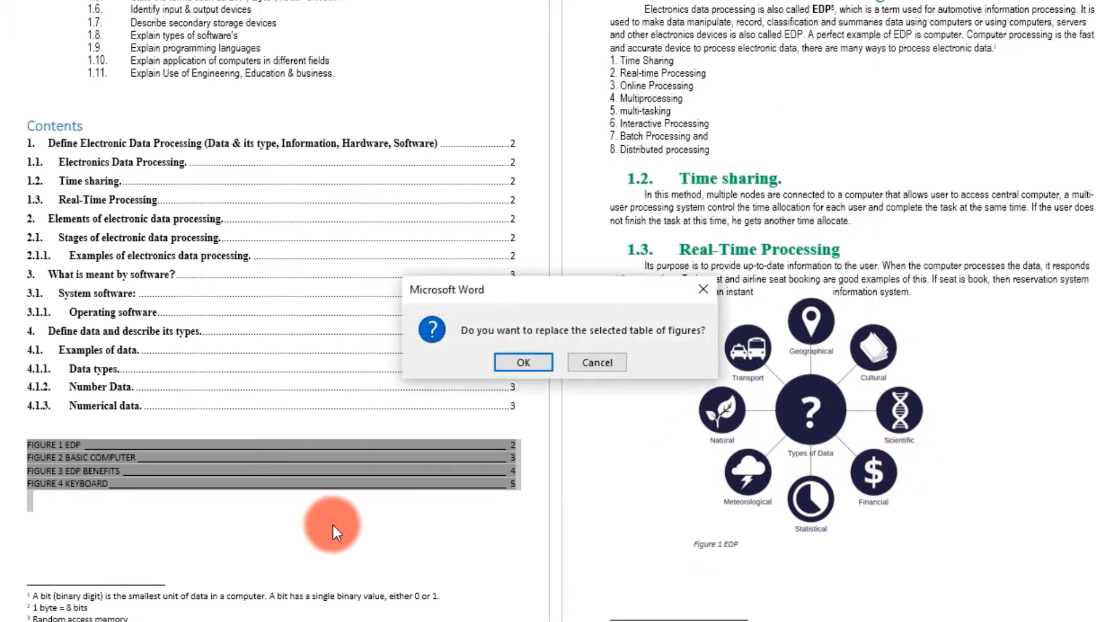
left_click(523, 362)
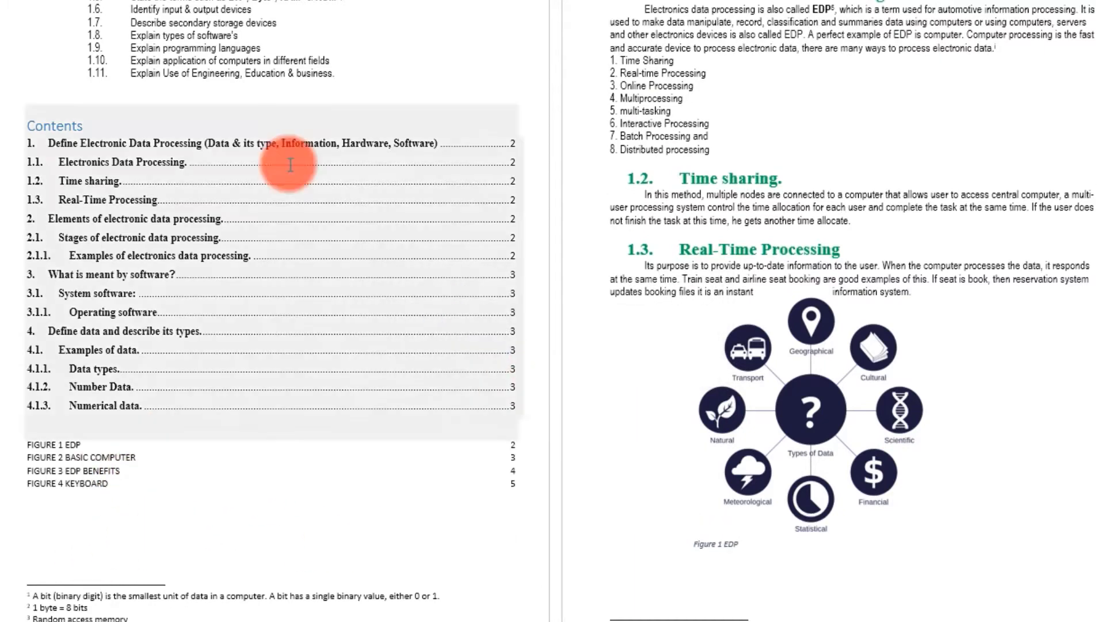
left_click(437, 2)
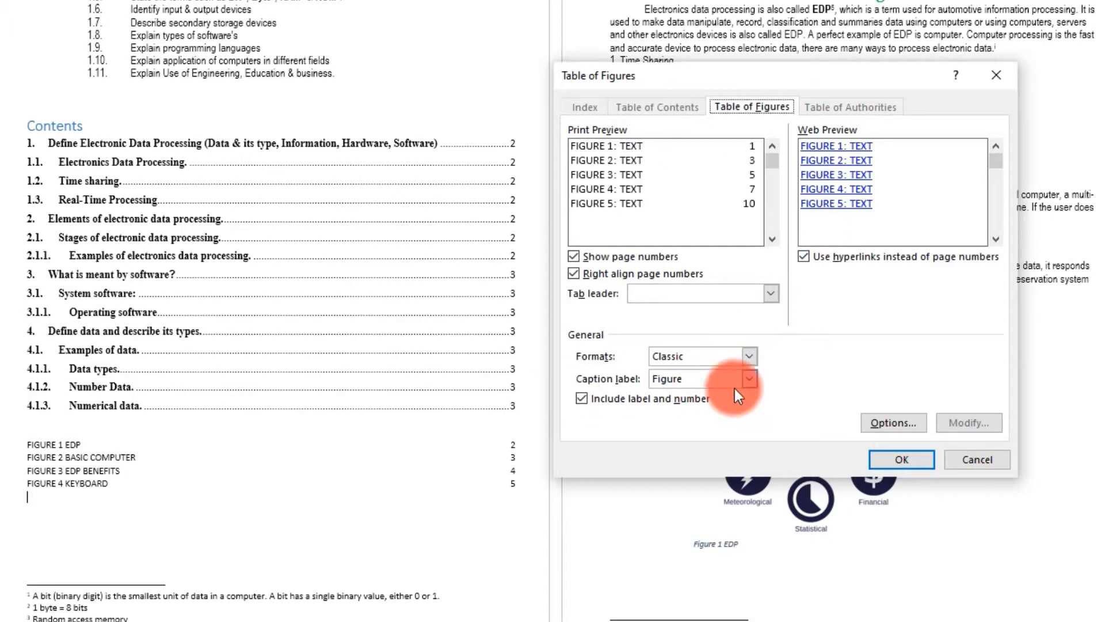
left_click(748, 378)
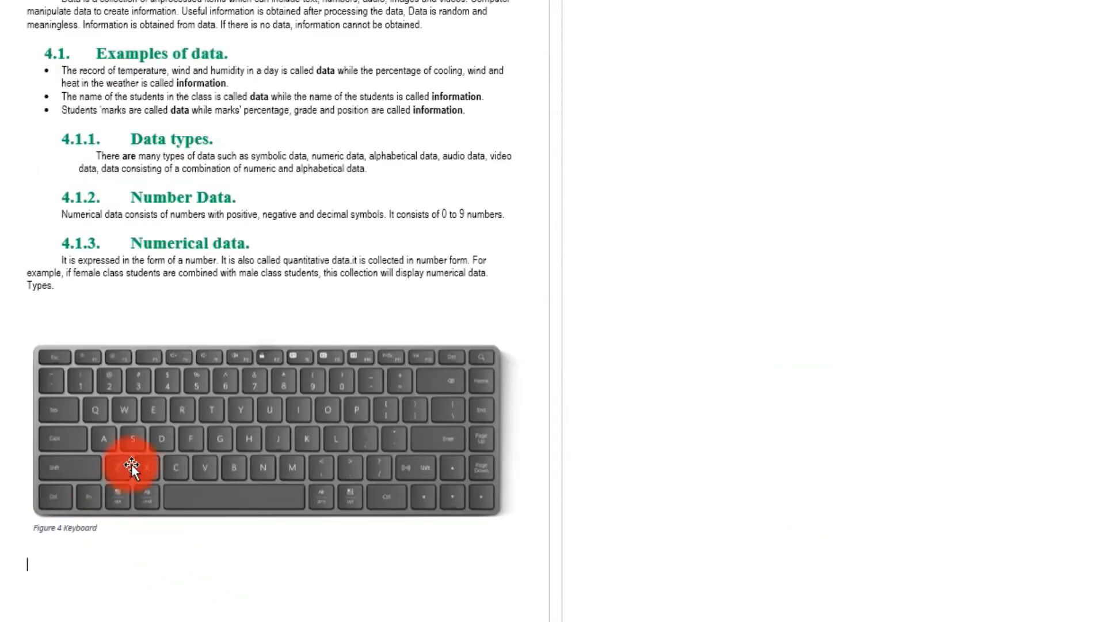
- Delete the keyboard picture and its Figure 4 Keyboard caption from section 4
left_click(133, 454)
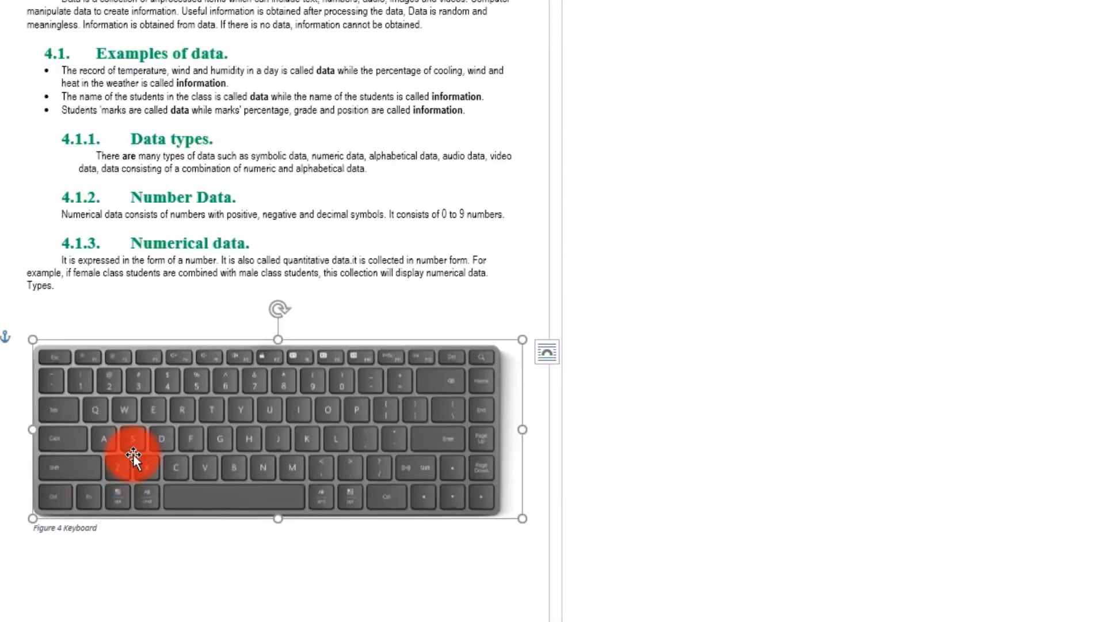
key("Delete")
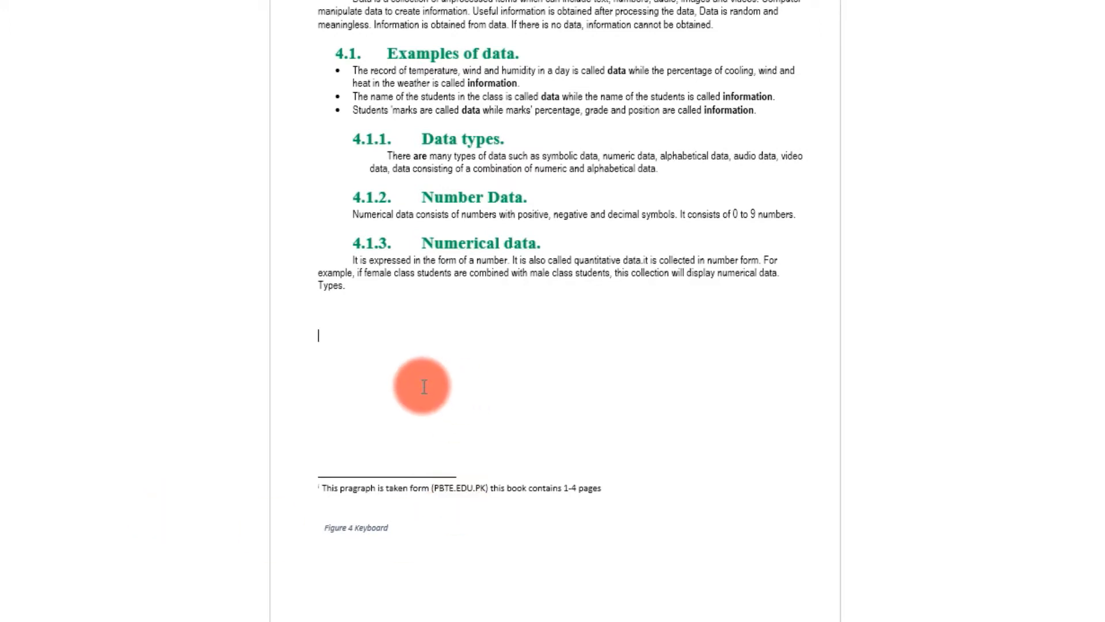
left_click(346, 532)
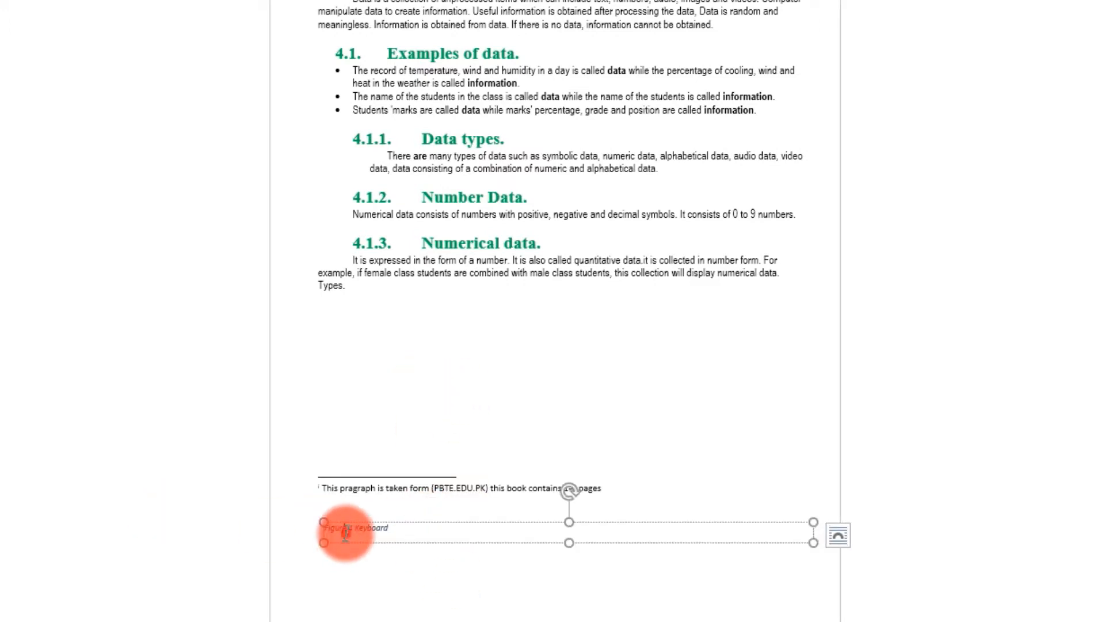
key("Delete")
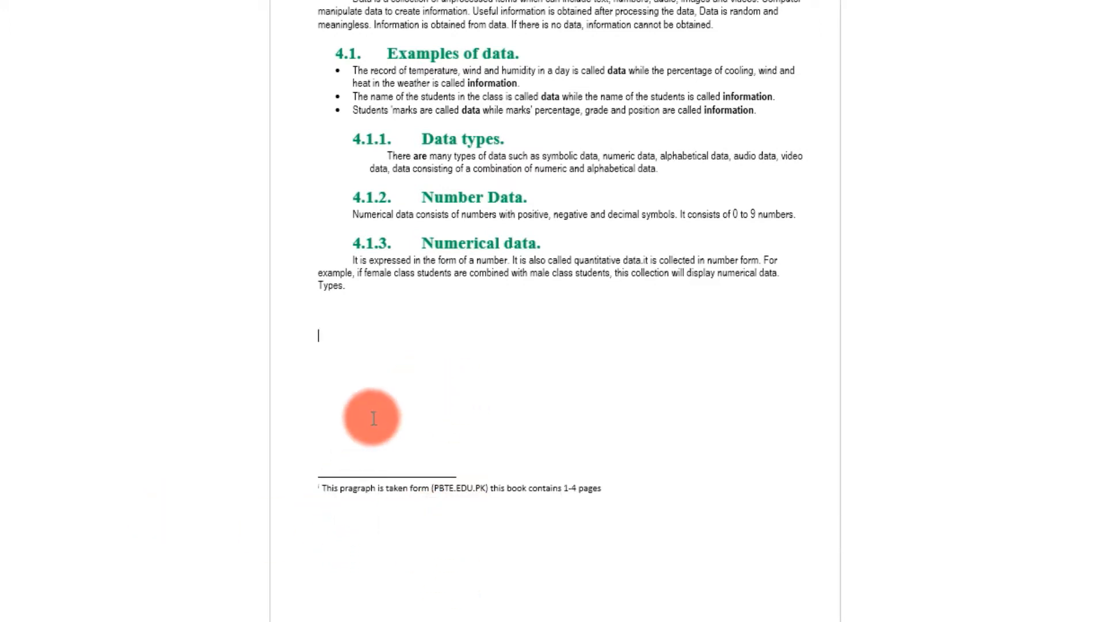
left_click(371, 410)
- Update the table of figures so it lists only Figures 1–3
scroll(373, 409, "up", 20)
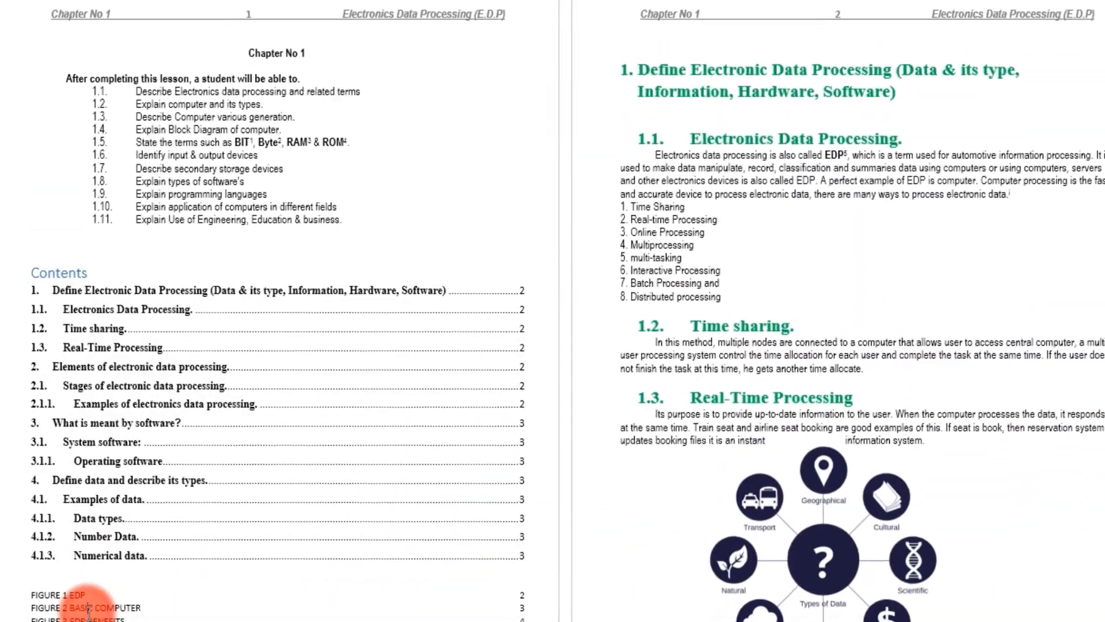
right_click(85, 613)
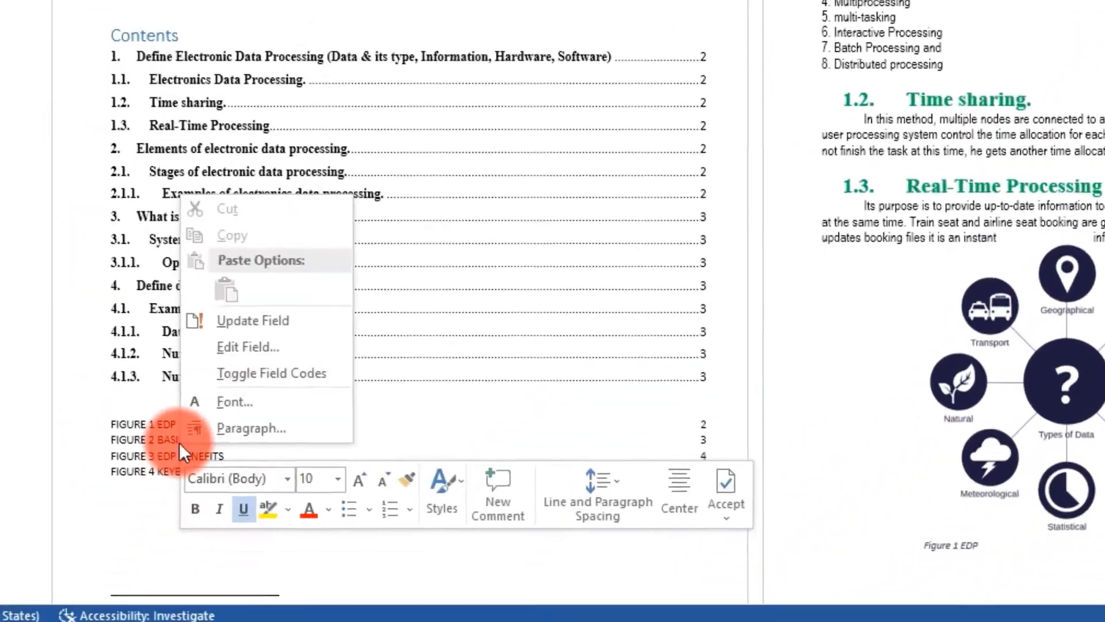
left_click(276, 246)
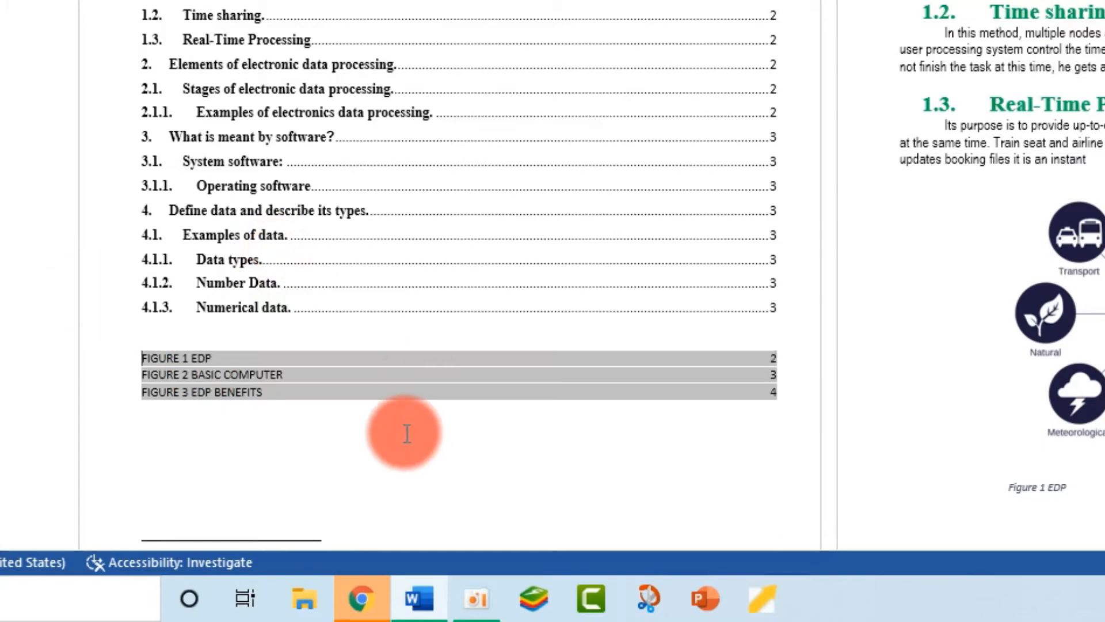
scroll(259, 433, "down", 2)
scroll(237, 338, "down", 5)
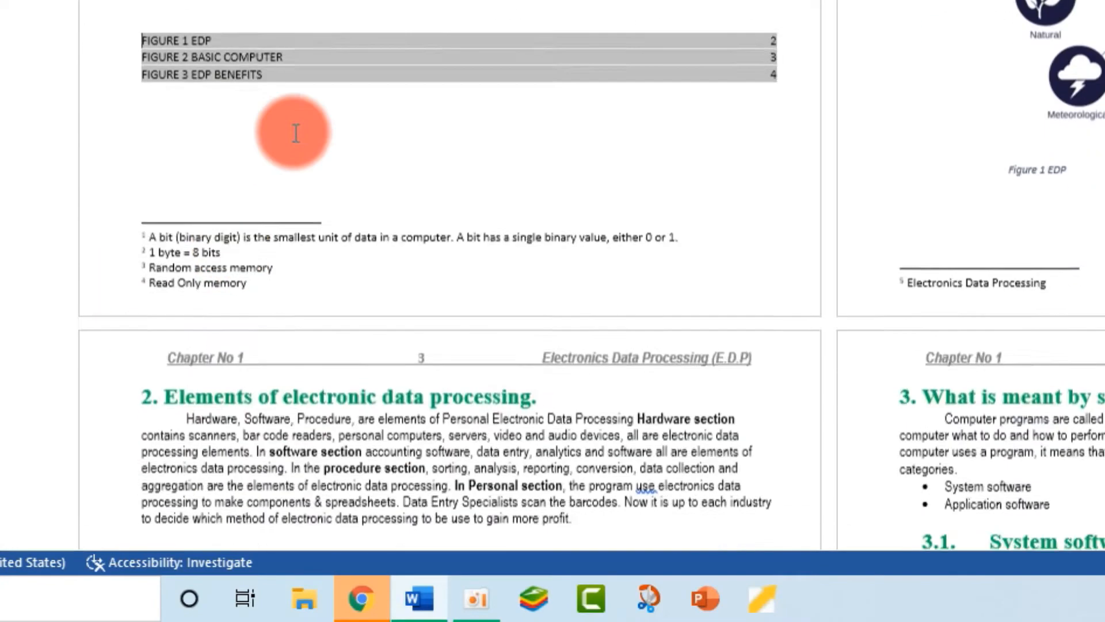
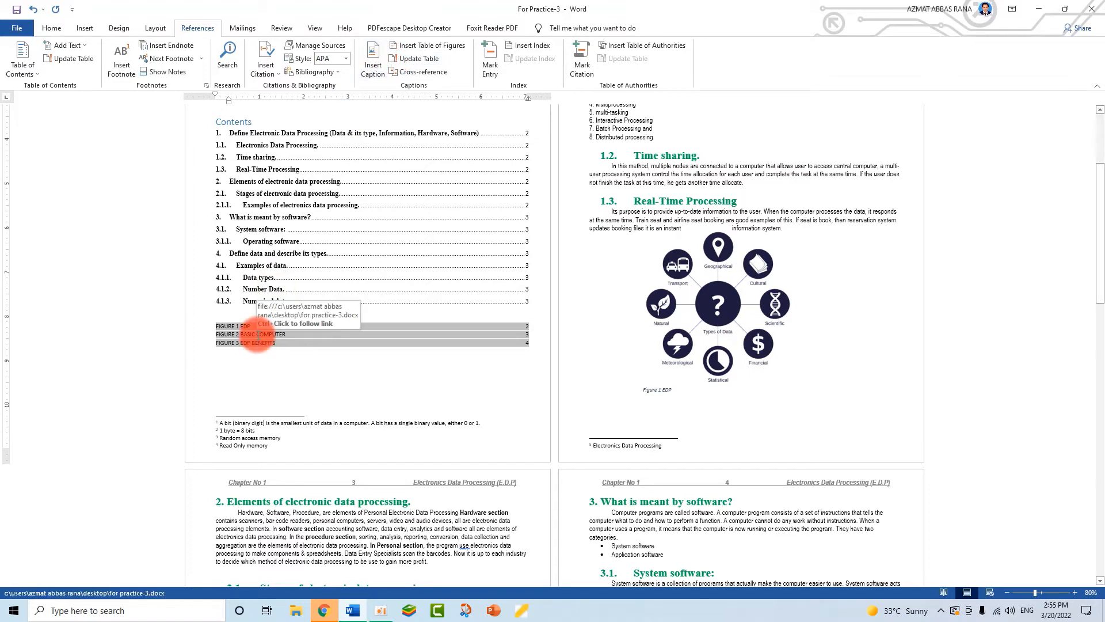
- Place the insertion point on the empty line after the Numerical data text on page 5
left_click(268, 365)
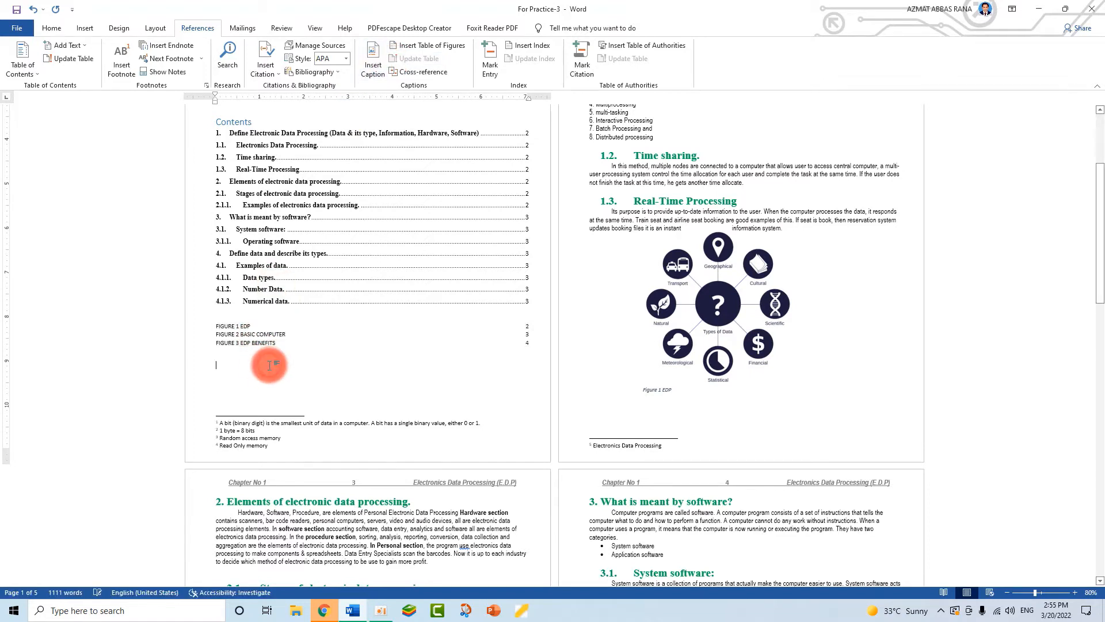
scroll(324, 372, "down", 3)
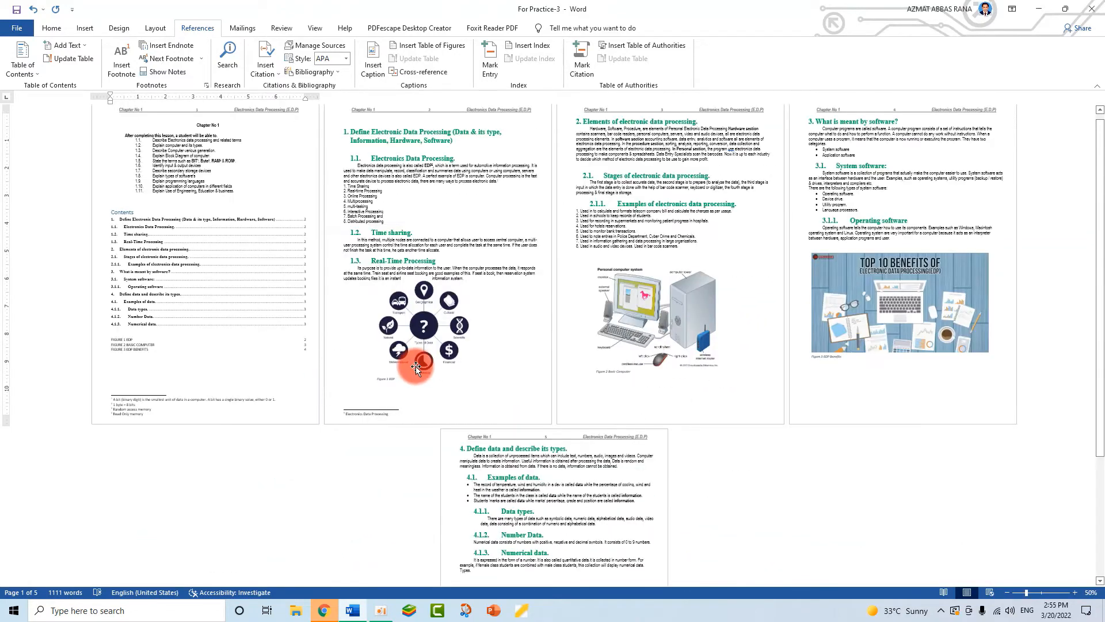
scroll(416, 367, "up", 1)
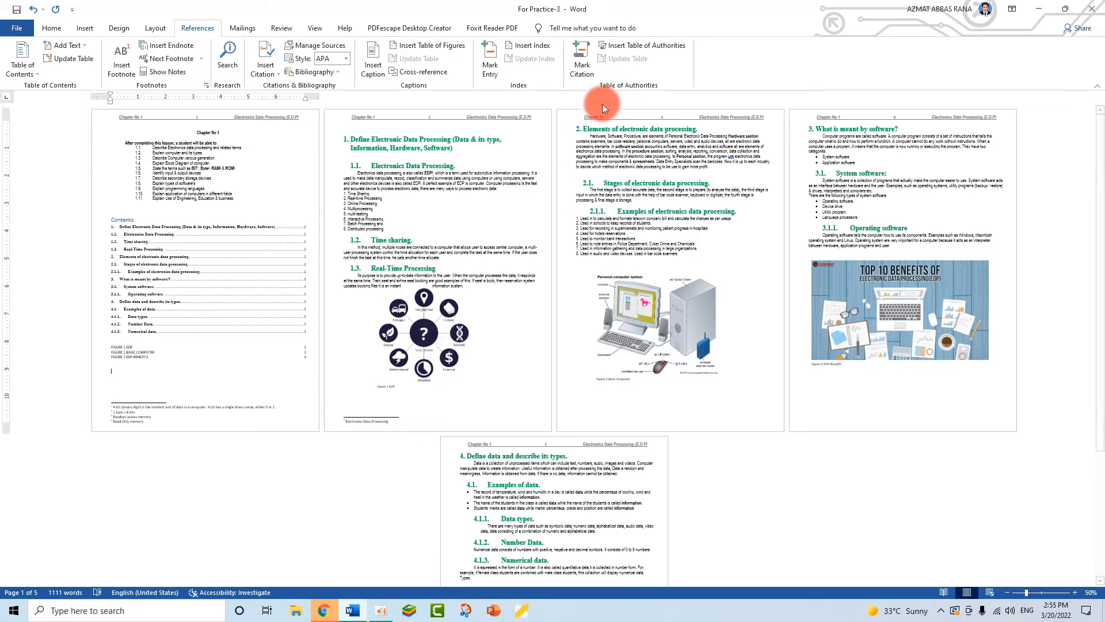
scroll(653, 491, "down", 3)
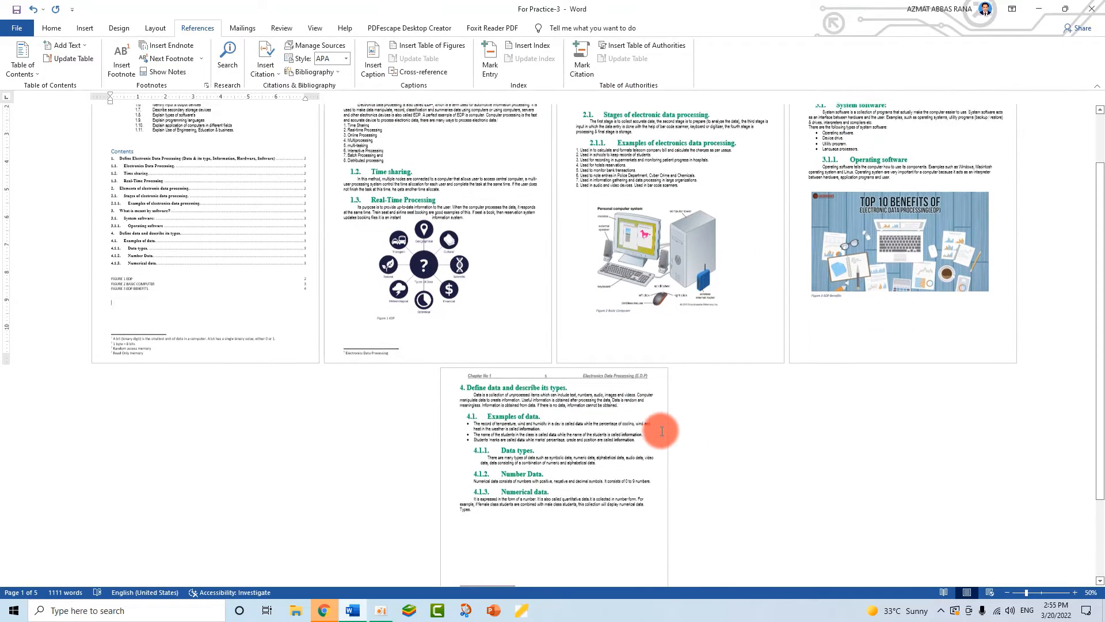
left_click(497, 464)
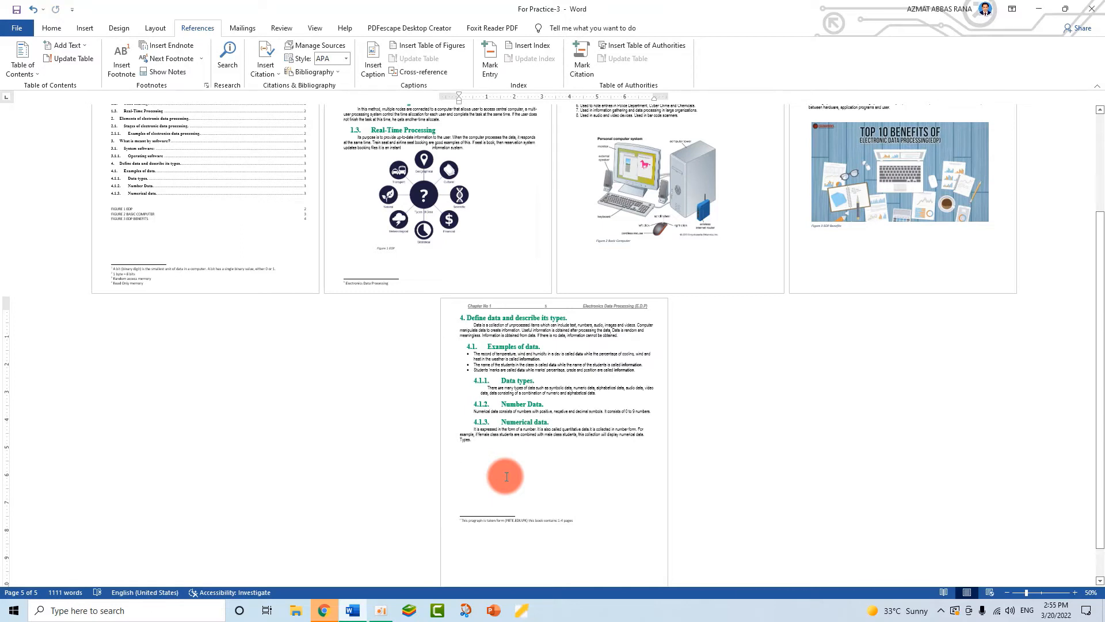
left_click(87, 27)
- Insert the keyboard picture 456 from the Desktop folder
left_click(159, 55)
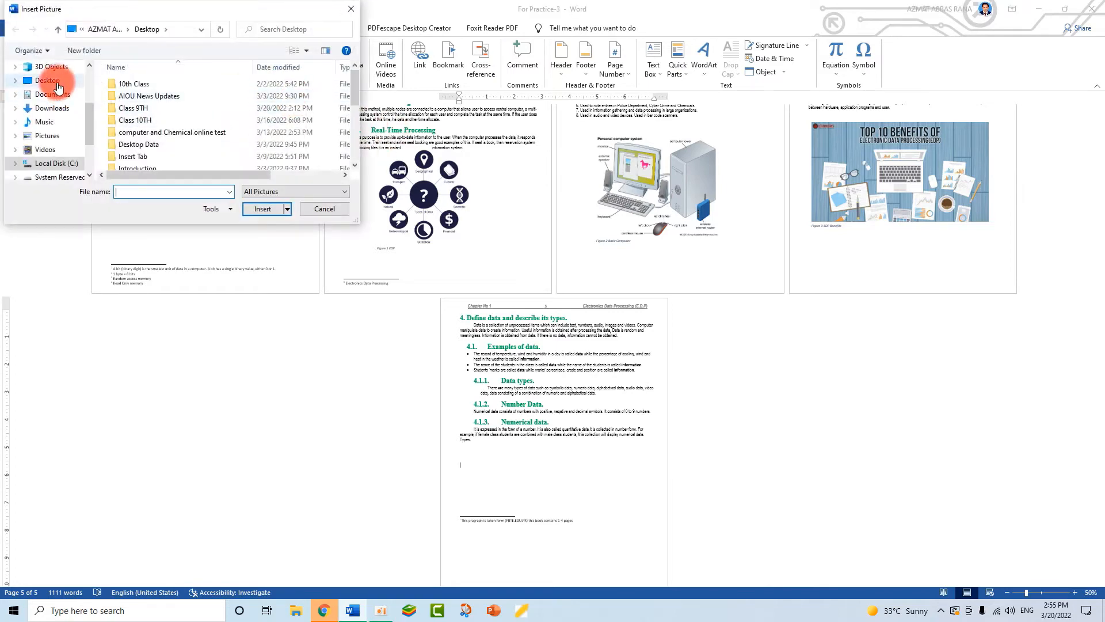
left_click(58, 86)
left_click_drag(350, 81, 350, 158)
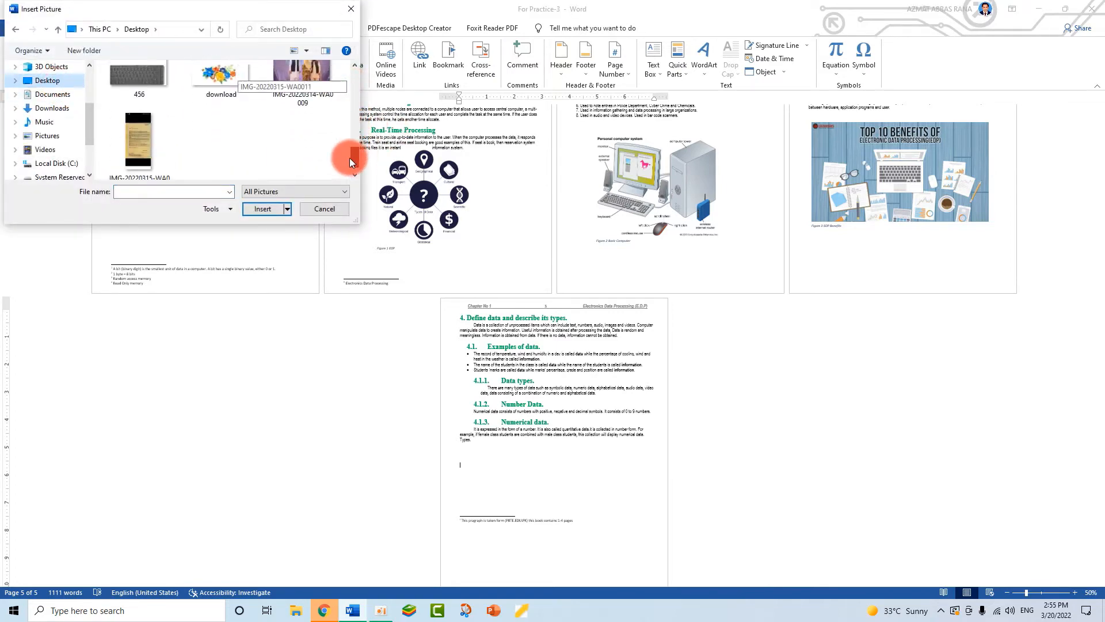
left_click(167, 87)
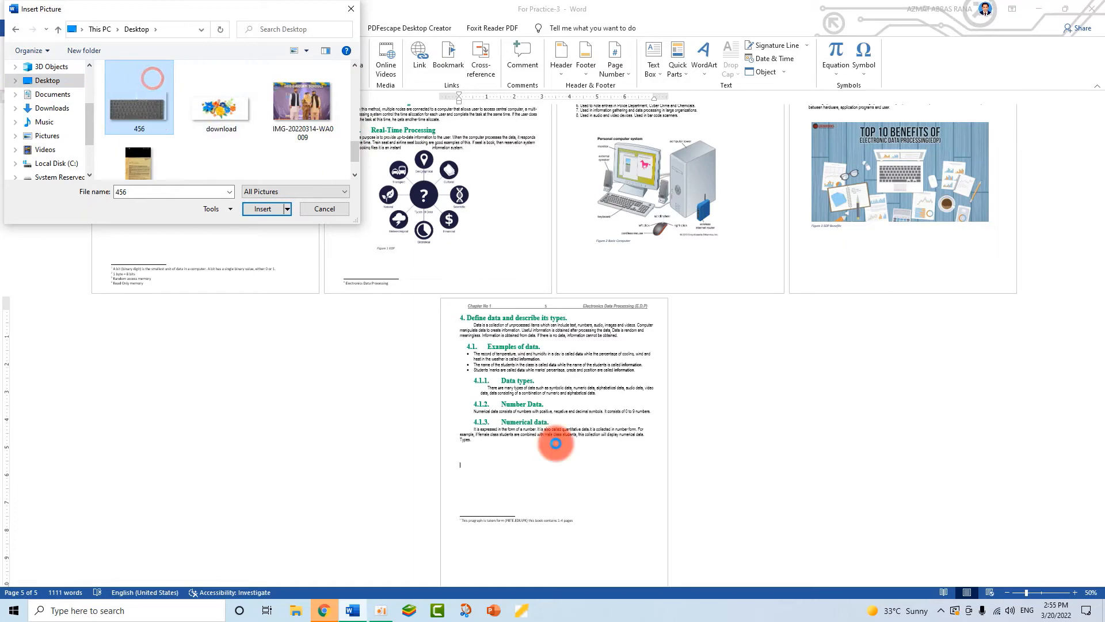
left_click(255, 212)
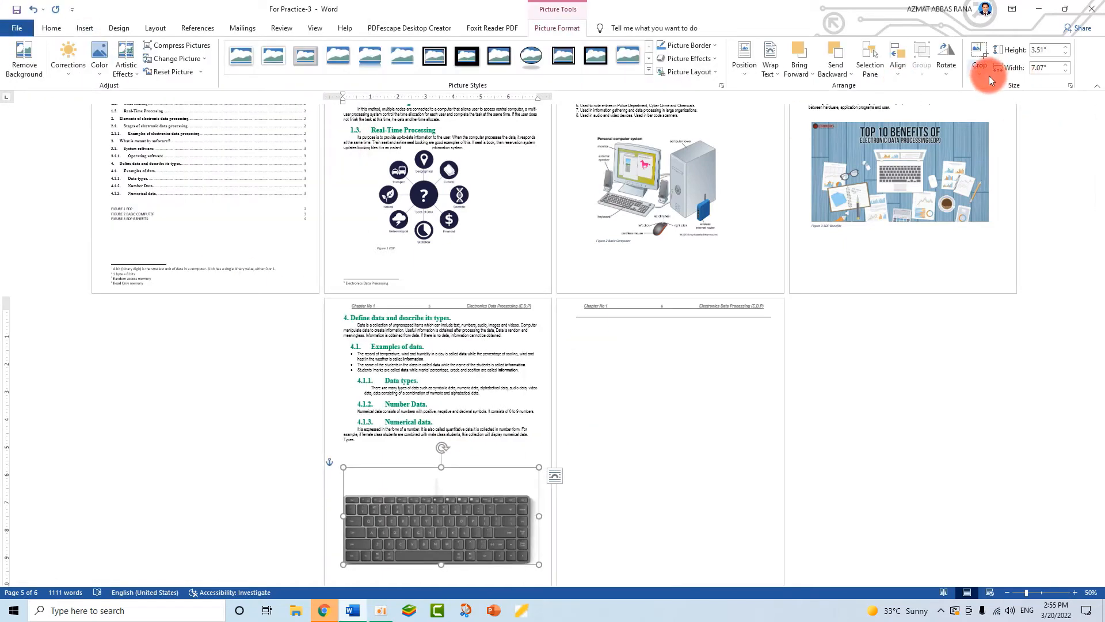
- Crop the top edge off the keyboard picture to a 2.65-inch height
left_click(990, 81)
left_click(986, 91)
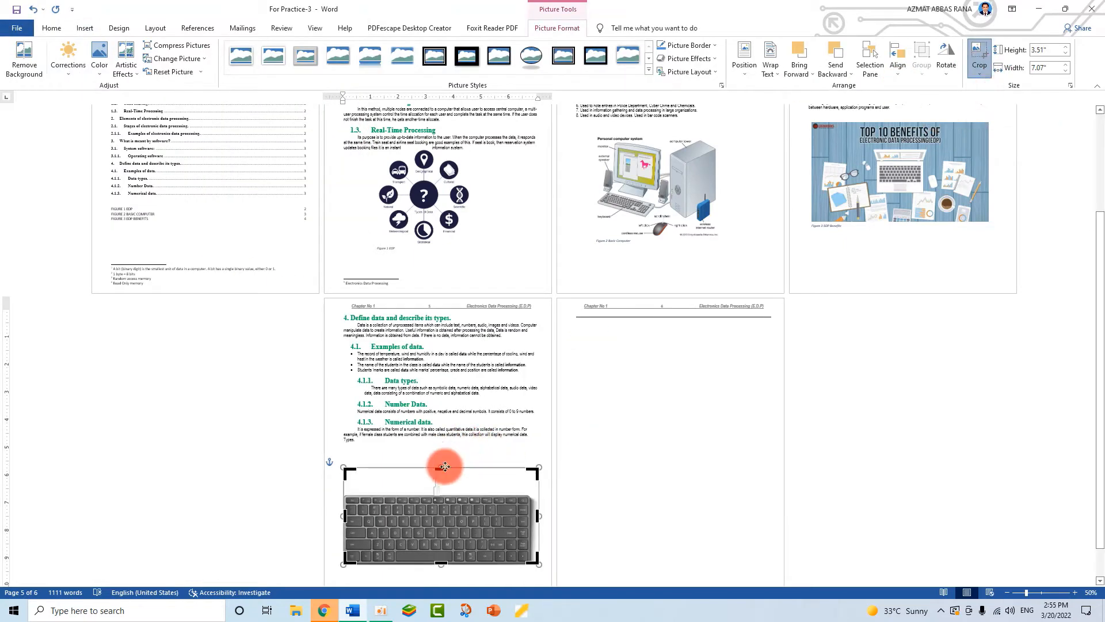
left_click_drag(441, 467, 493, 486)
left_click(637, 504)
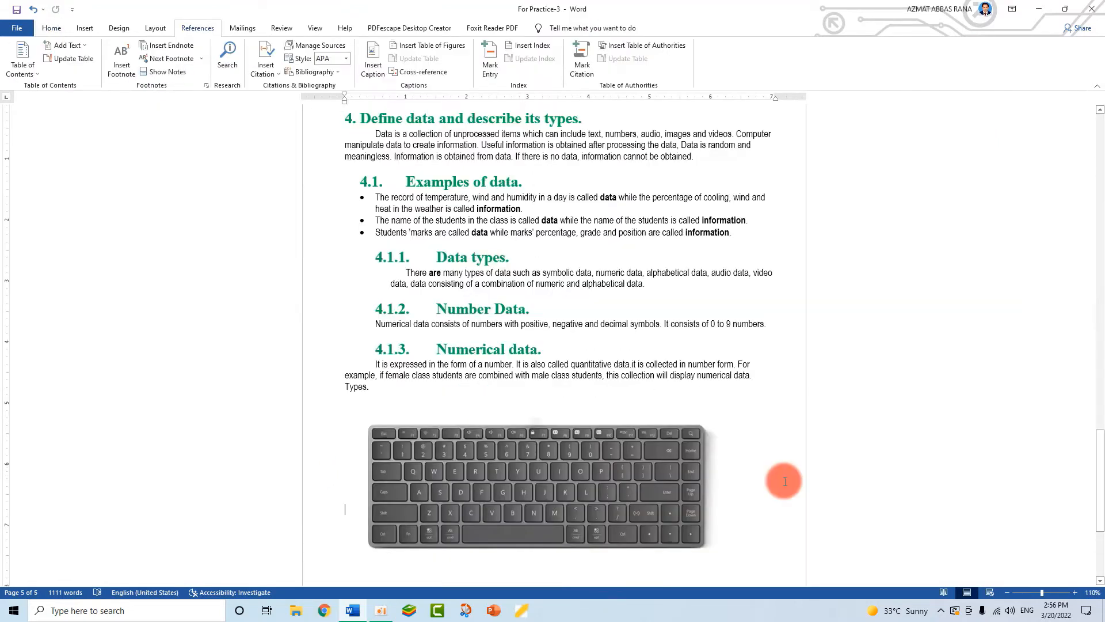
- Add the caption 'Figure 4 Keybpard' beneath the keyboard picture
scroll(750, 471, "down", 1)
left_click(584, 345)
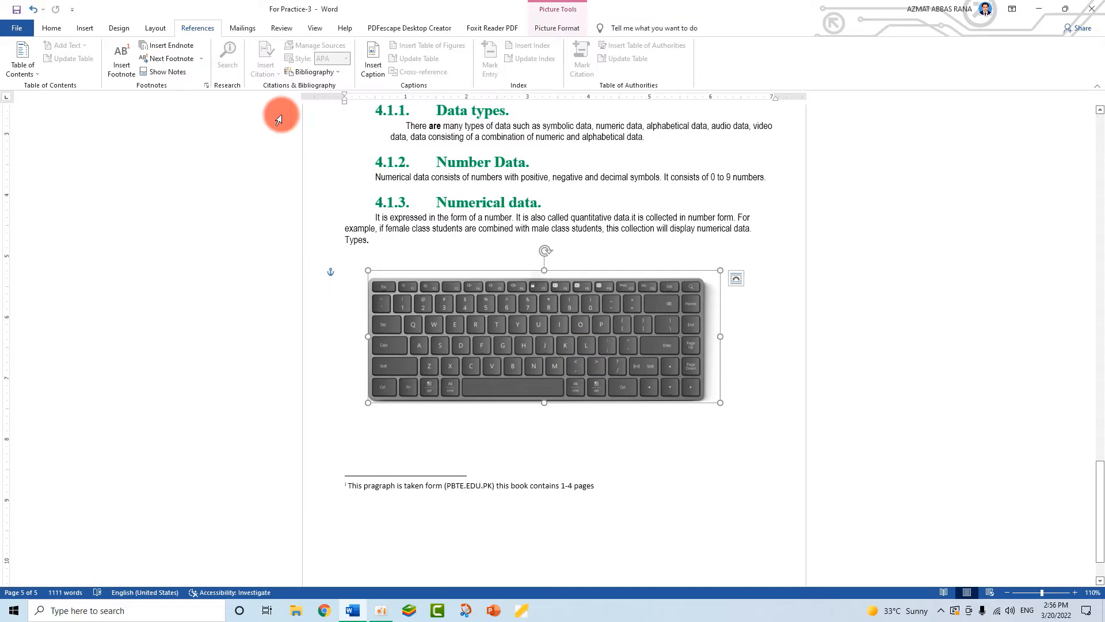
left_click(373, 76)
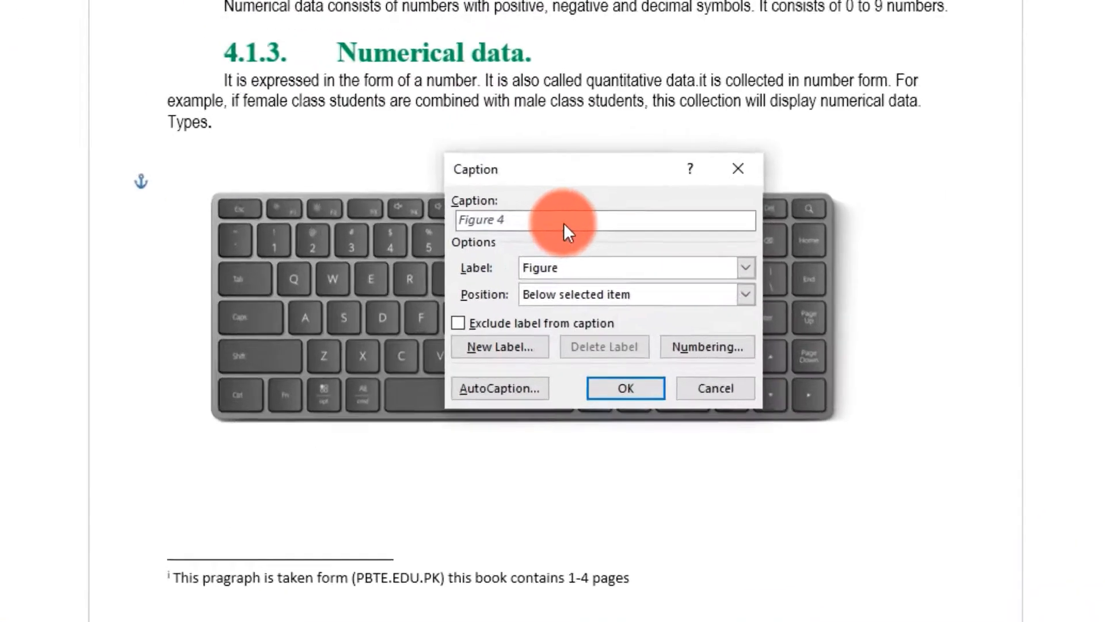
type("Key")
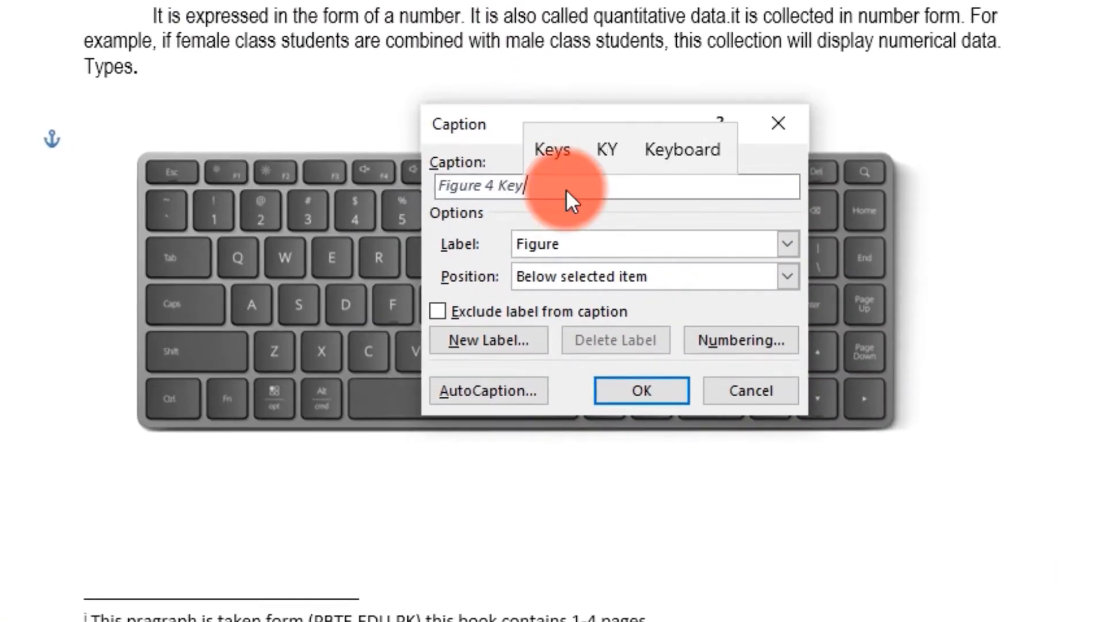
type("bpard")
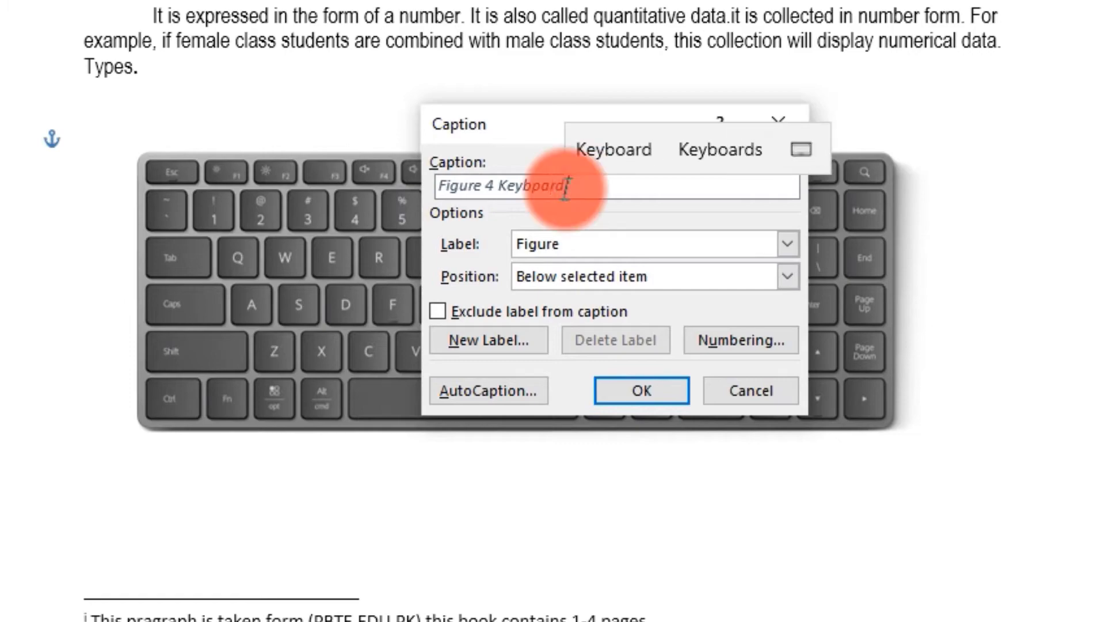
left_click(651, 390)
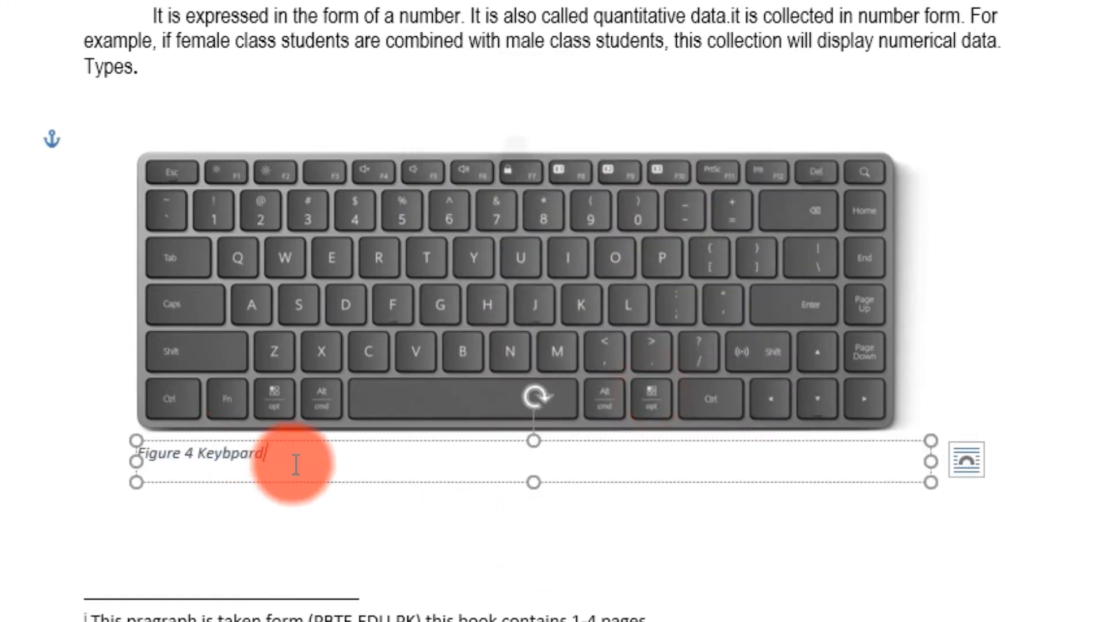
scroll(365, 402, "up", 10)
scroll(553, 311, "up", 20)
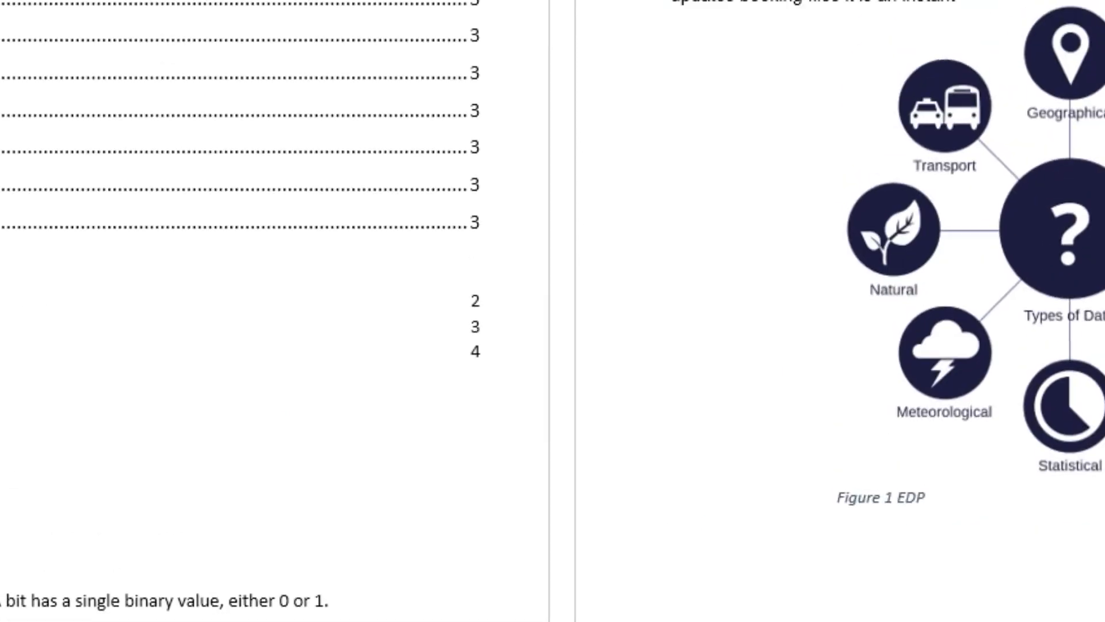
- Update only the page numbers in the table of figures
left_click(1, 334)
right_click(195, 356)
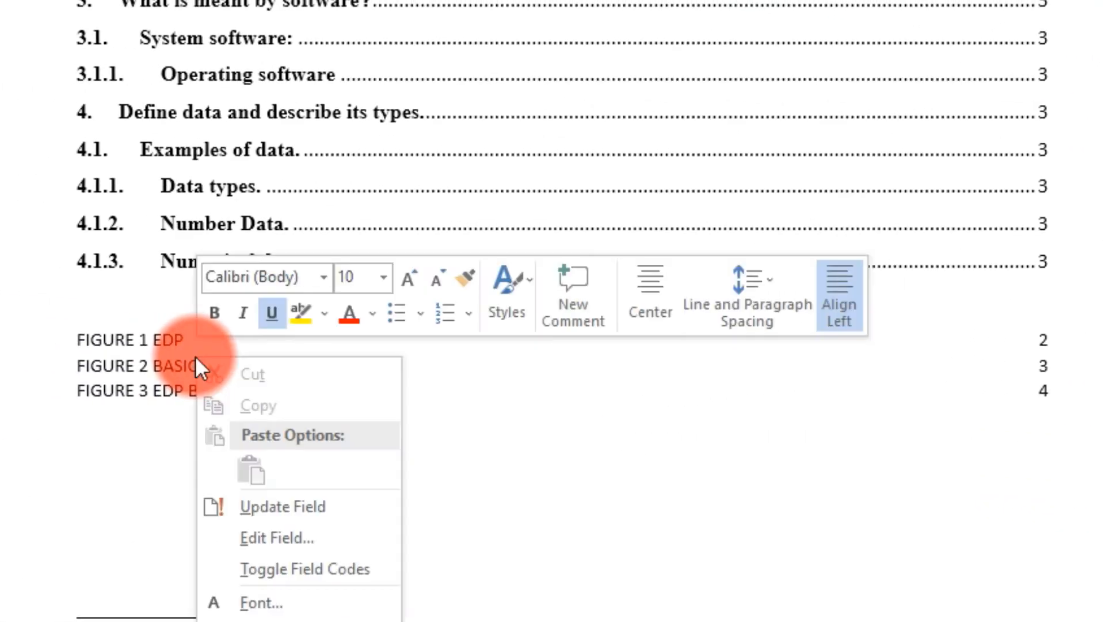
left_click(267, 503)
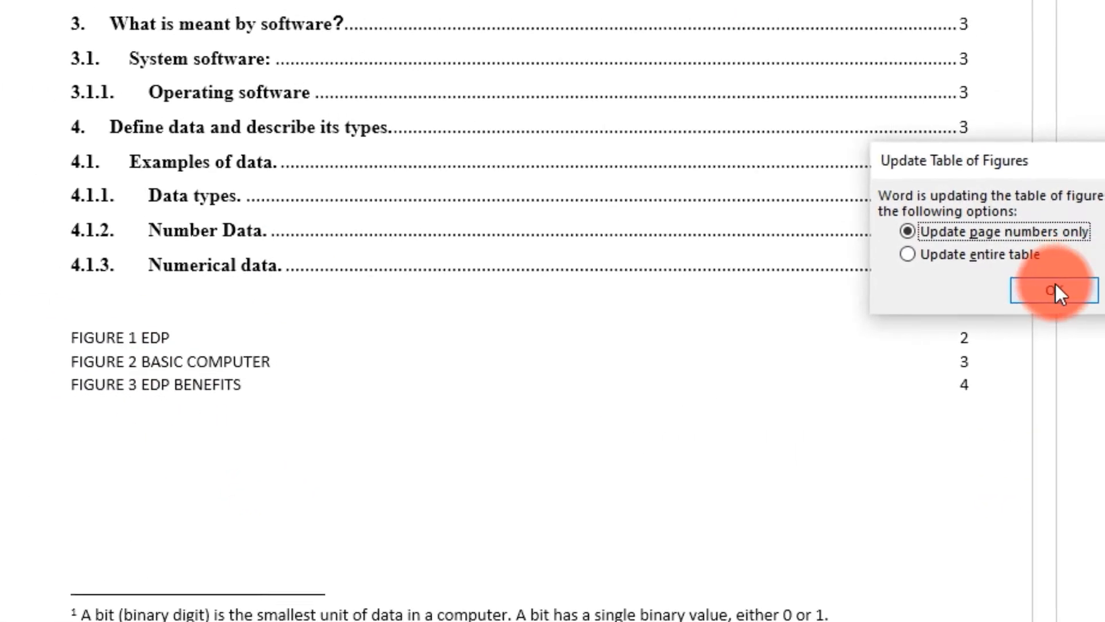
left_click(894, 239)
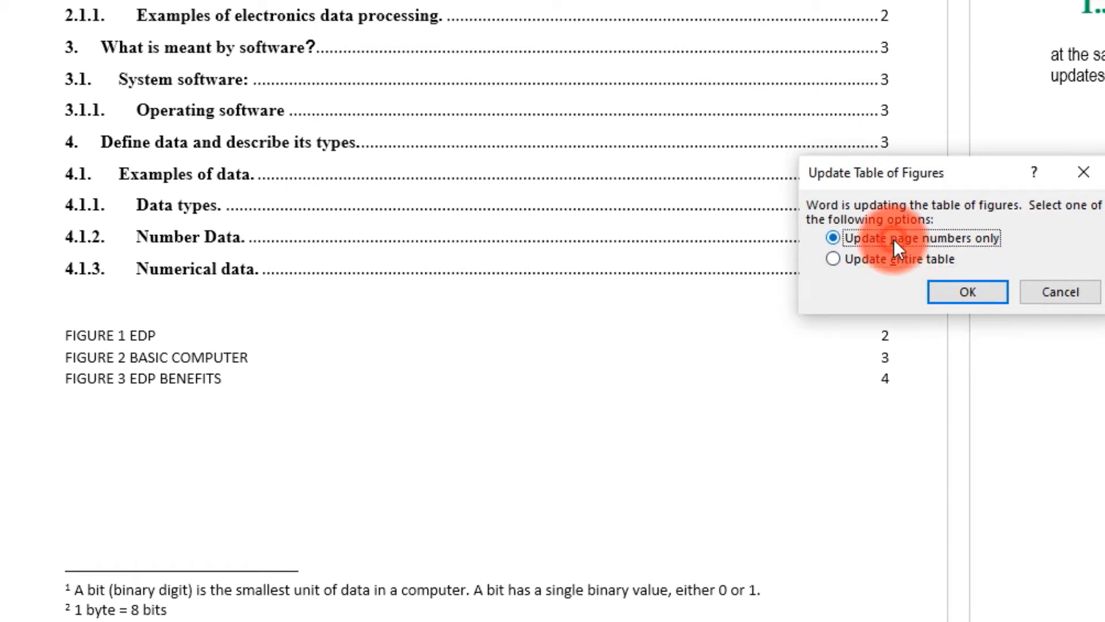
left_click(971, 293)
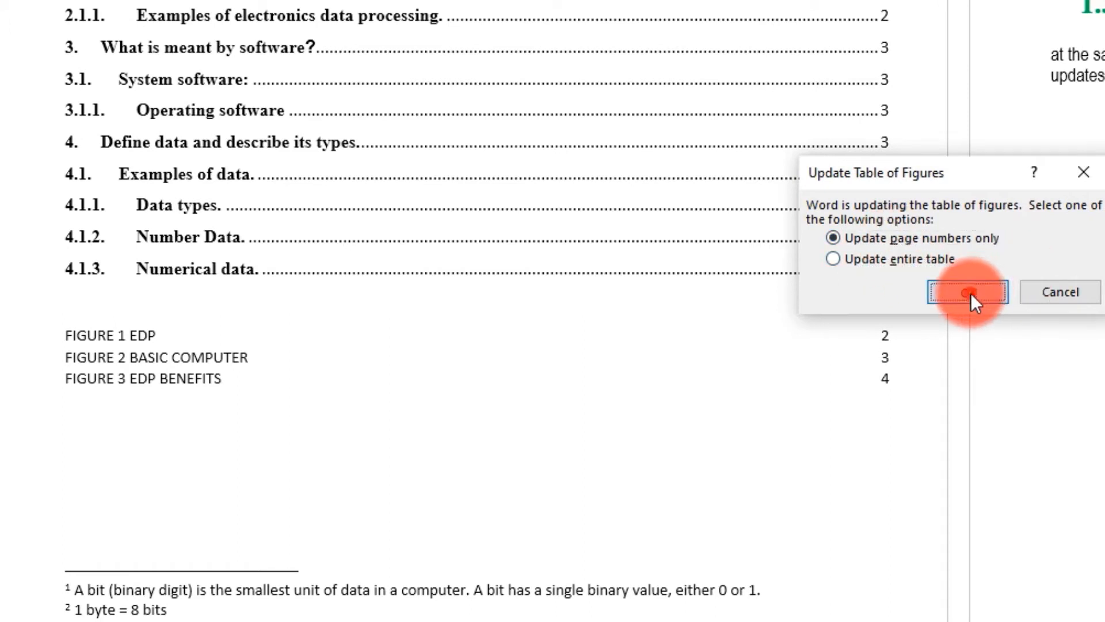
- Update the entire table of figures so Figure 4 Keybpard appears on page 5
right_click(182, 350)
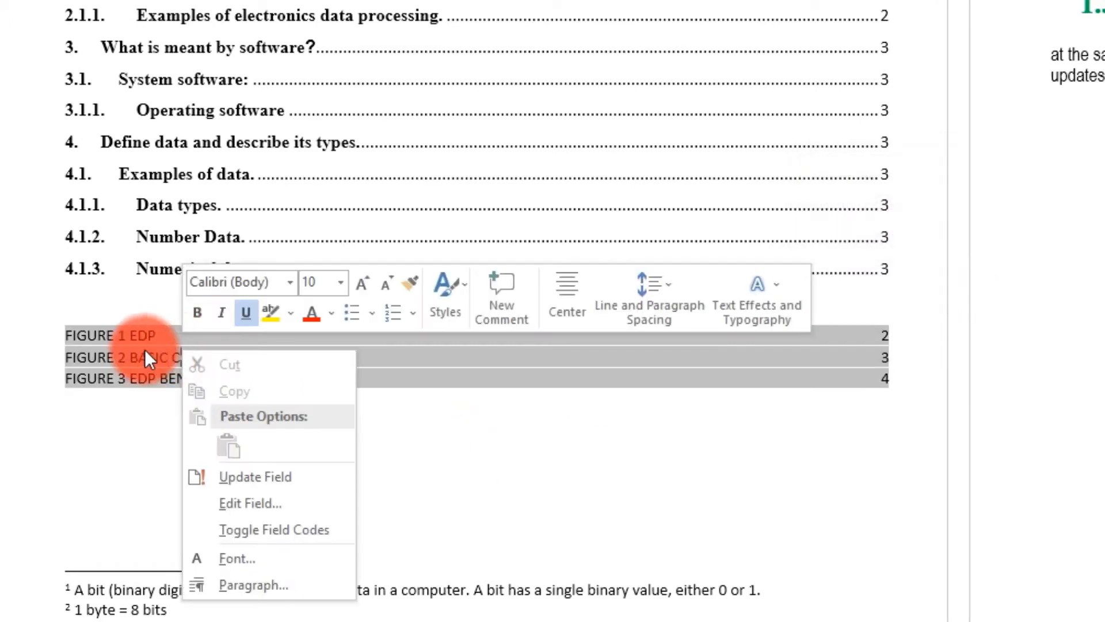
left_click(215, 451)
right_click(196, 362)
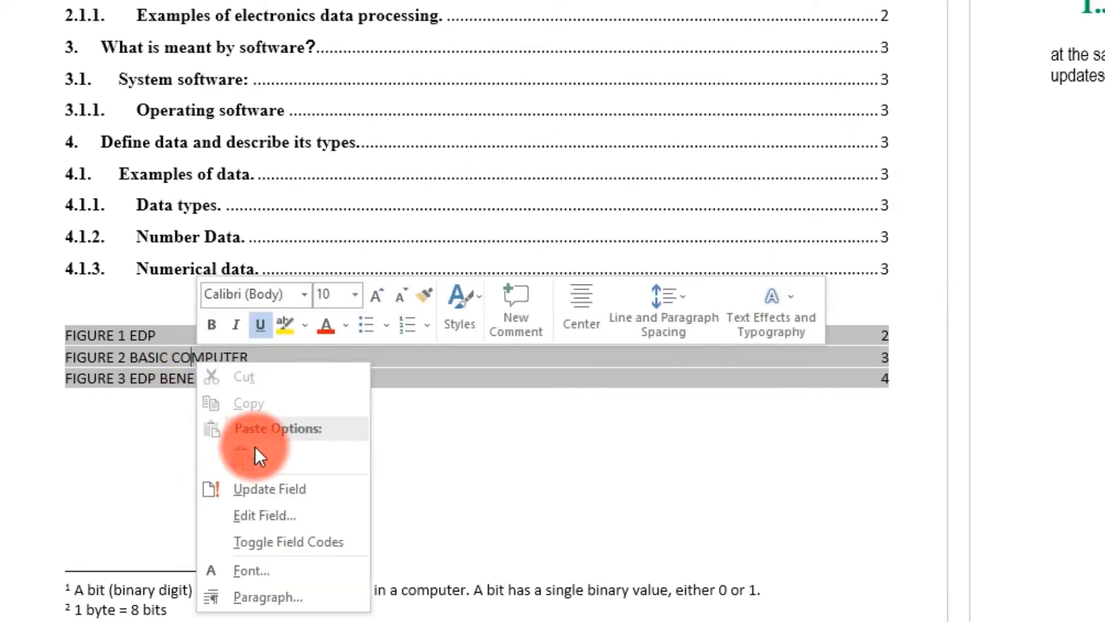
left_click(266, 489)
left_click(869, 261)
left_click(965, 294)
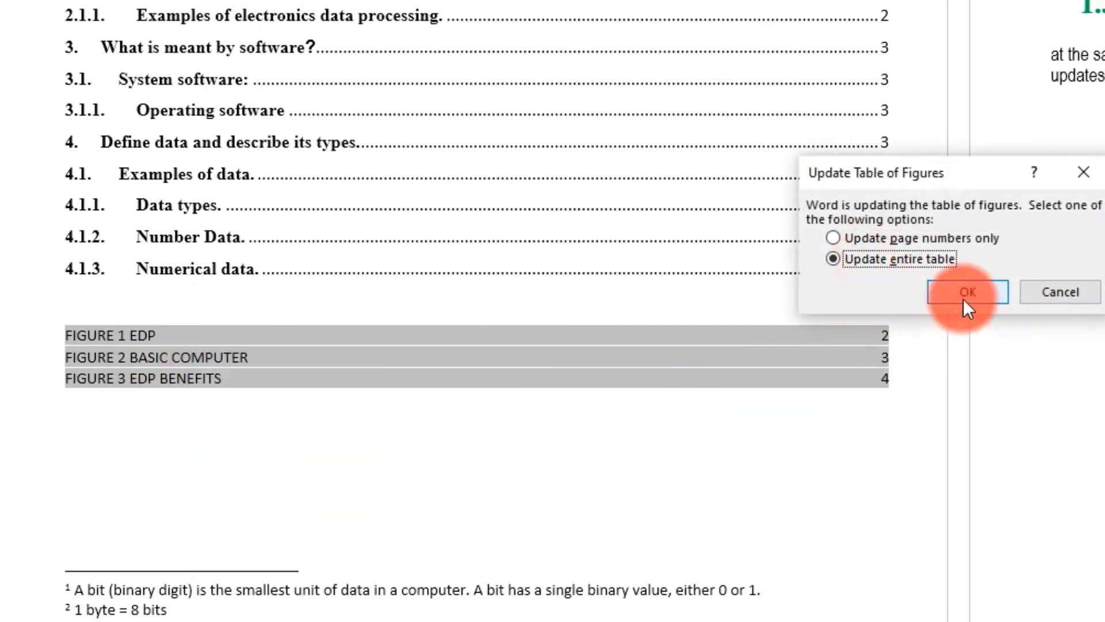
left_click(253, 431)
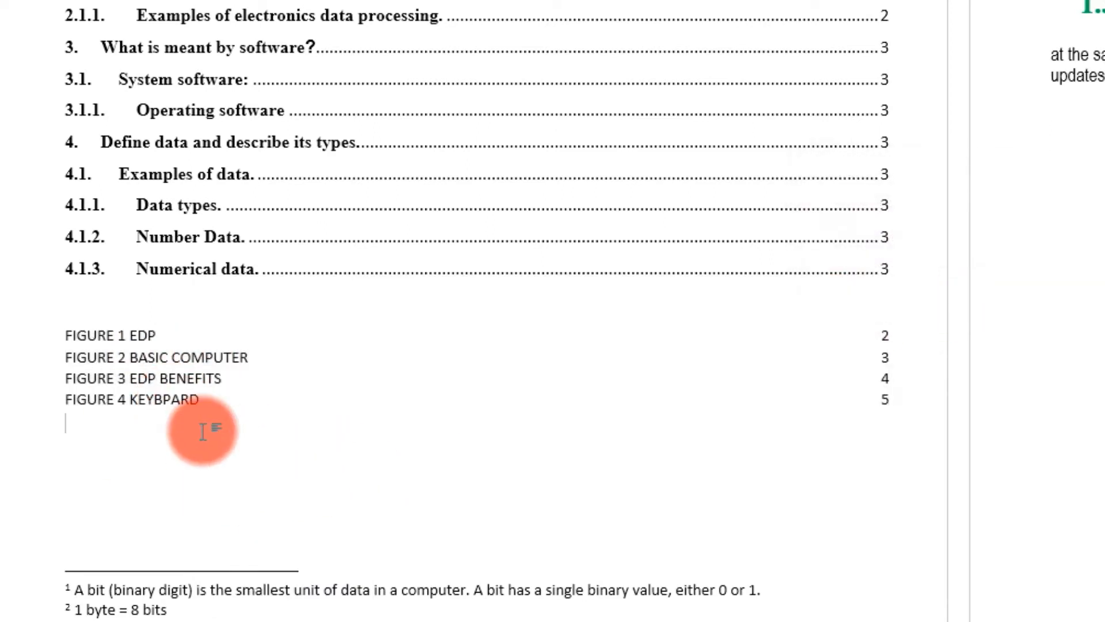
scroll(221, 418, "down", 2)
scroll(222, 417, "down", 3)
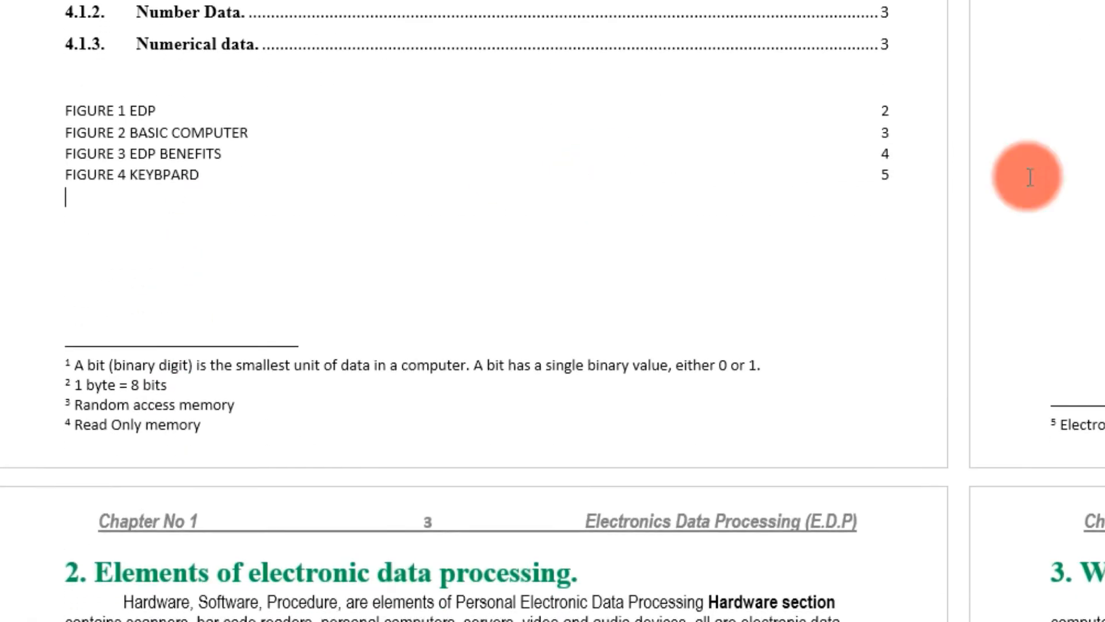
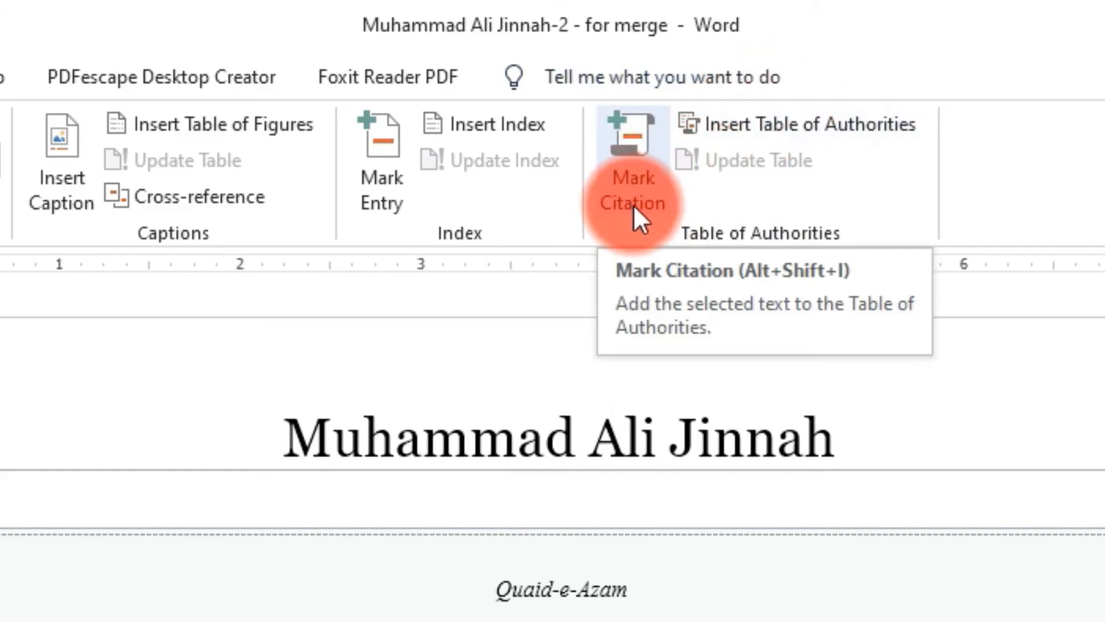
- Scroll through the document and put the cursor after the Muhammad Ali Jinnah title
scroll(552, 448, "down", 8)
scroll(552, 448, "down", 10)
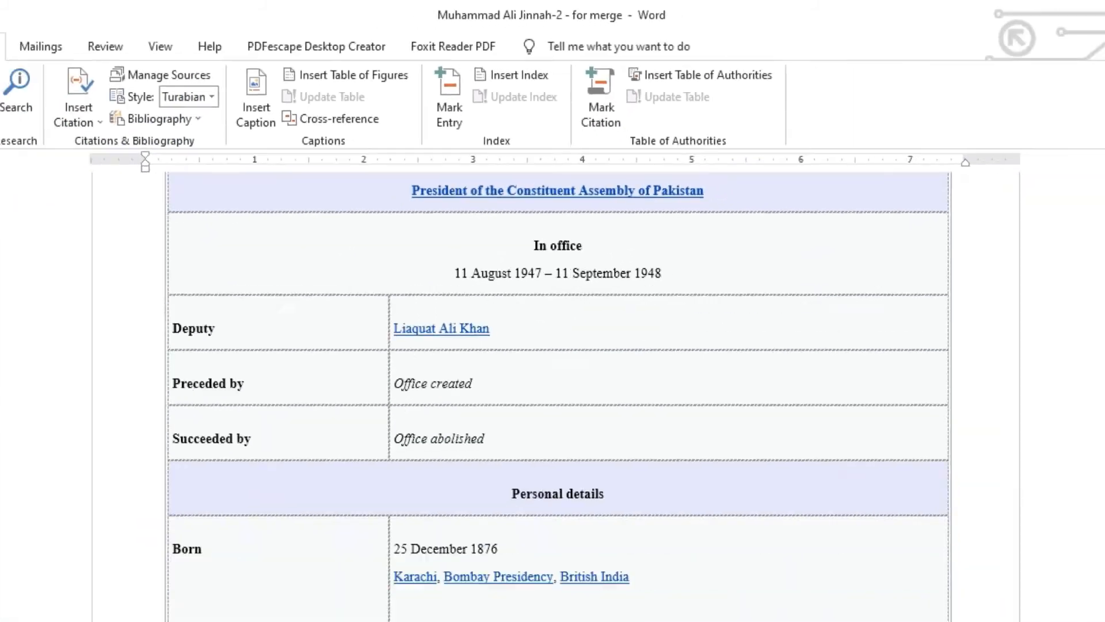
left_click_drag(1099, 145, 1100, 221)
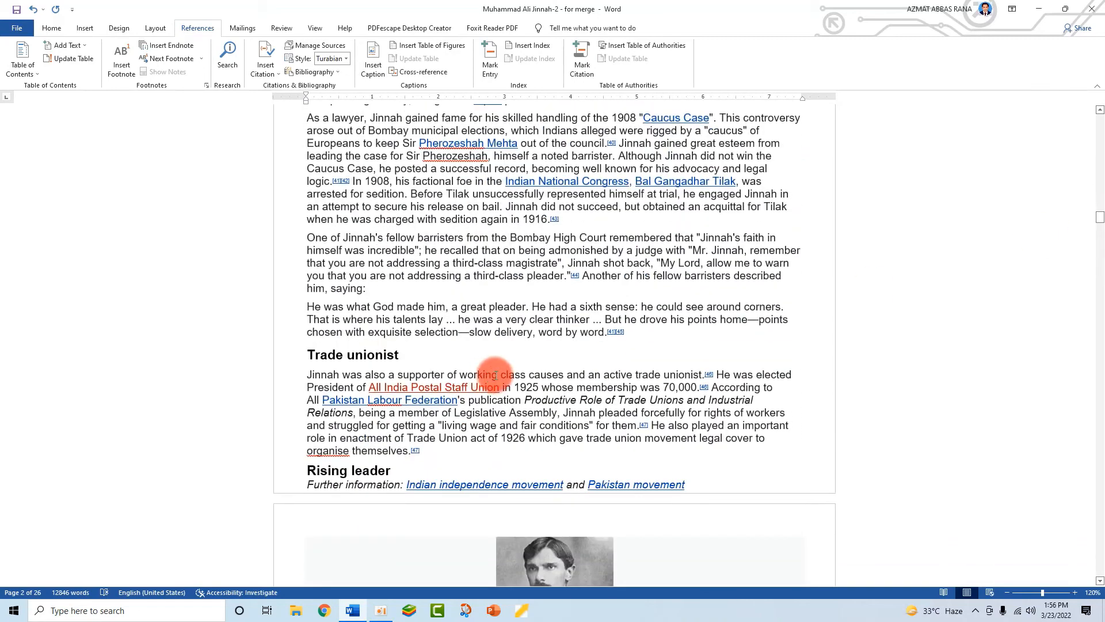
scroll(501, 369, "up", 3)
scroll(570, 357, "up", 4)
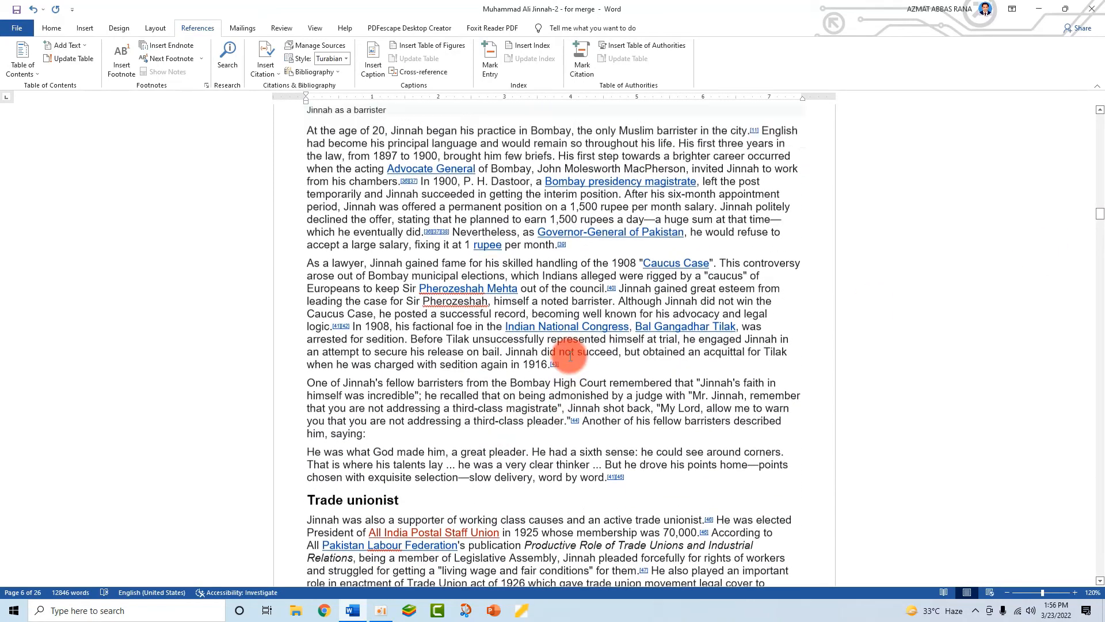
scroll(569, 357, "up", 2)
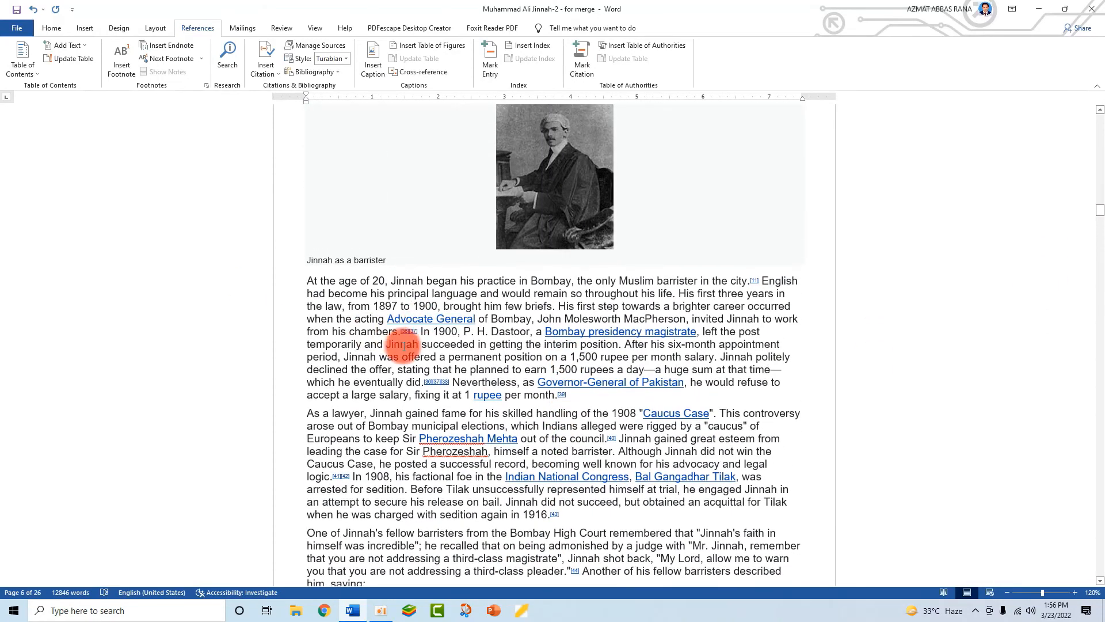
scroll(404, 346, "down", 18)
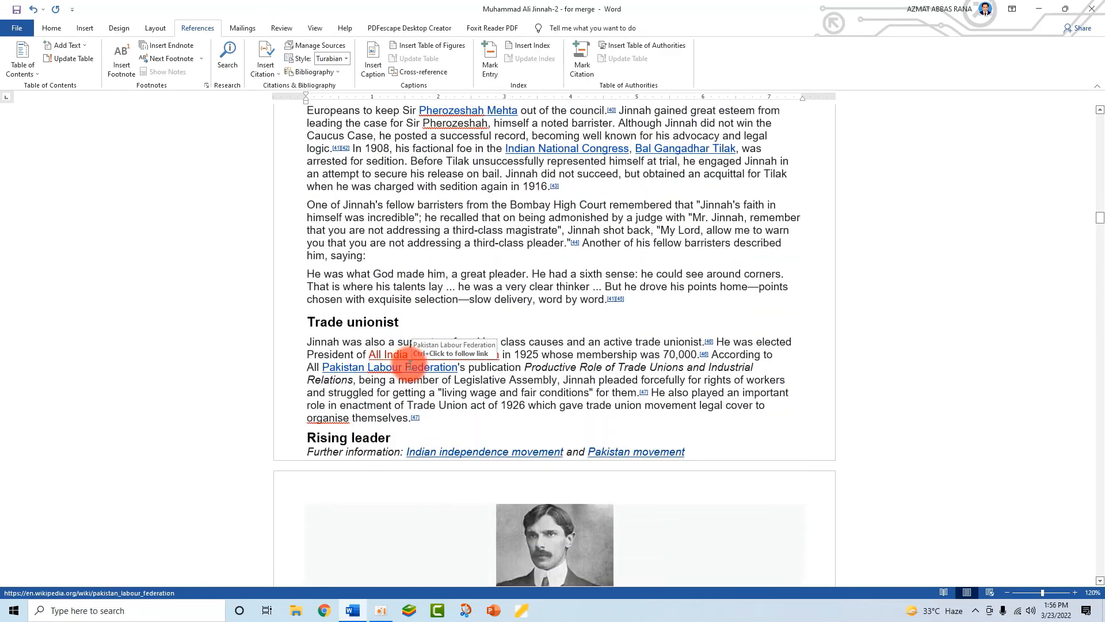
scroll(410, 364, "down", 10)
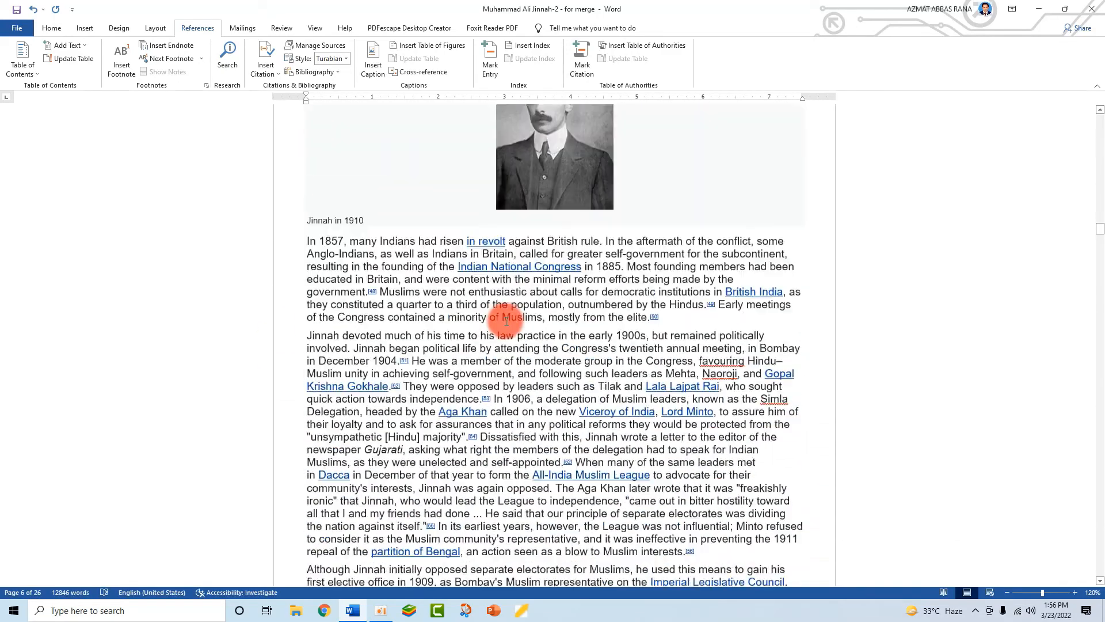
scroll(496, 360, "down", 20)
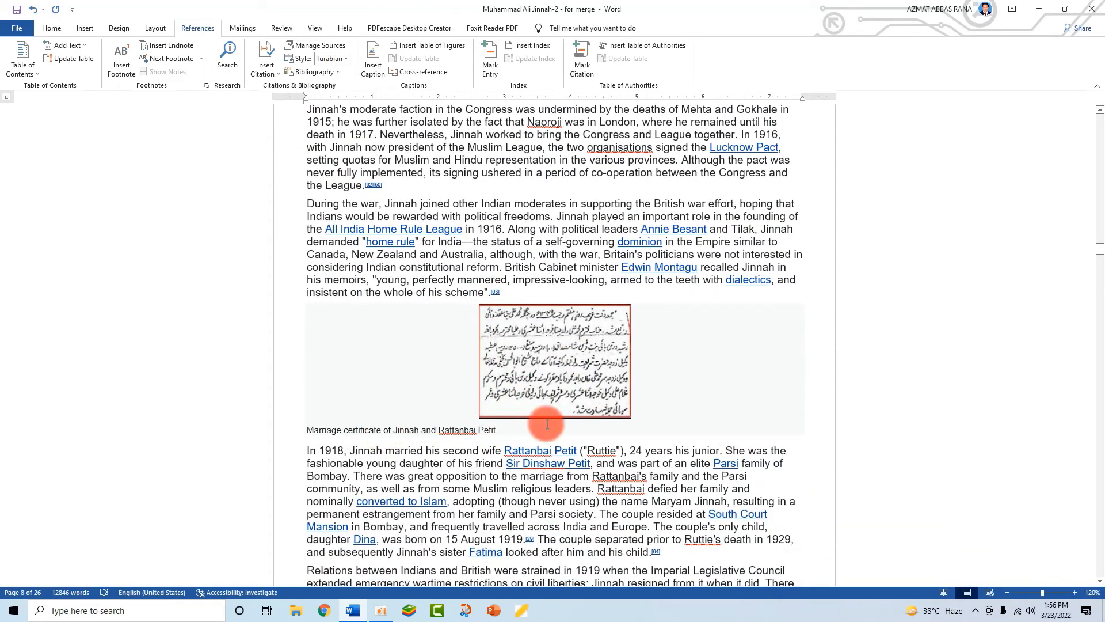
scroll(612, 368, "down", 10)
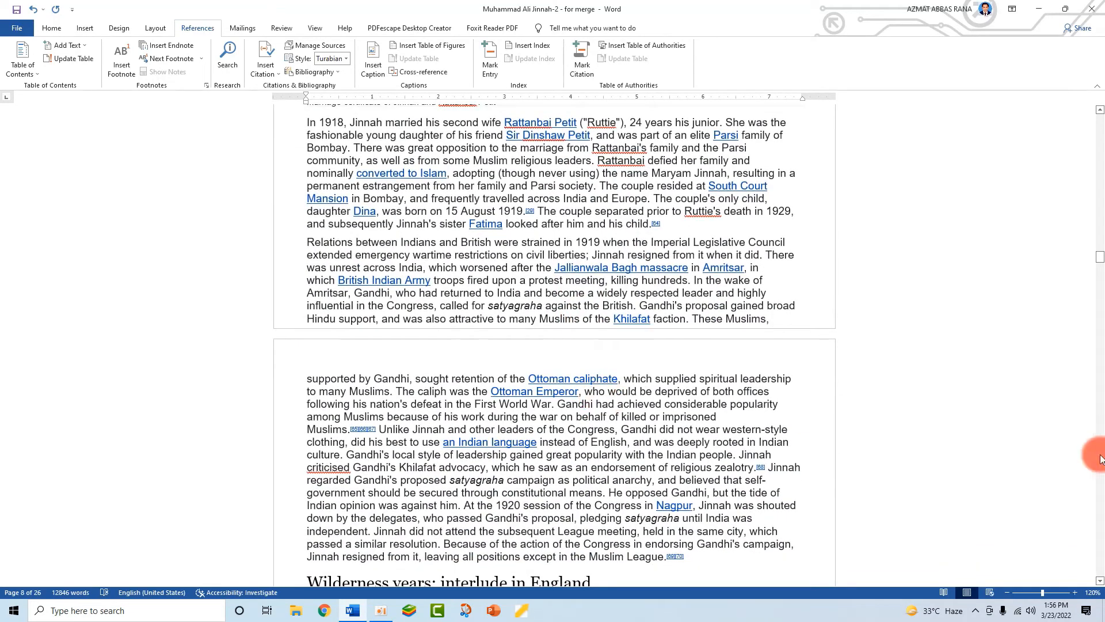
left_click_drag(1100, 245, 1090, 113)
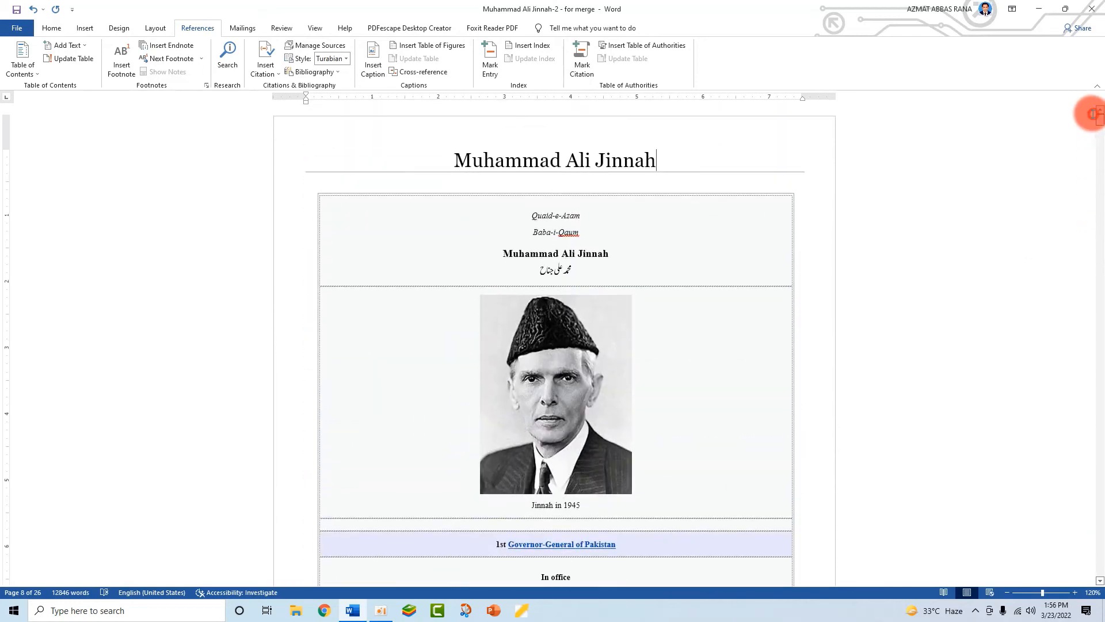
left_click(661, 168)
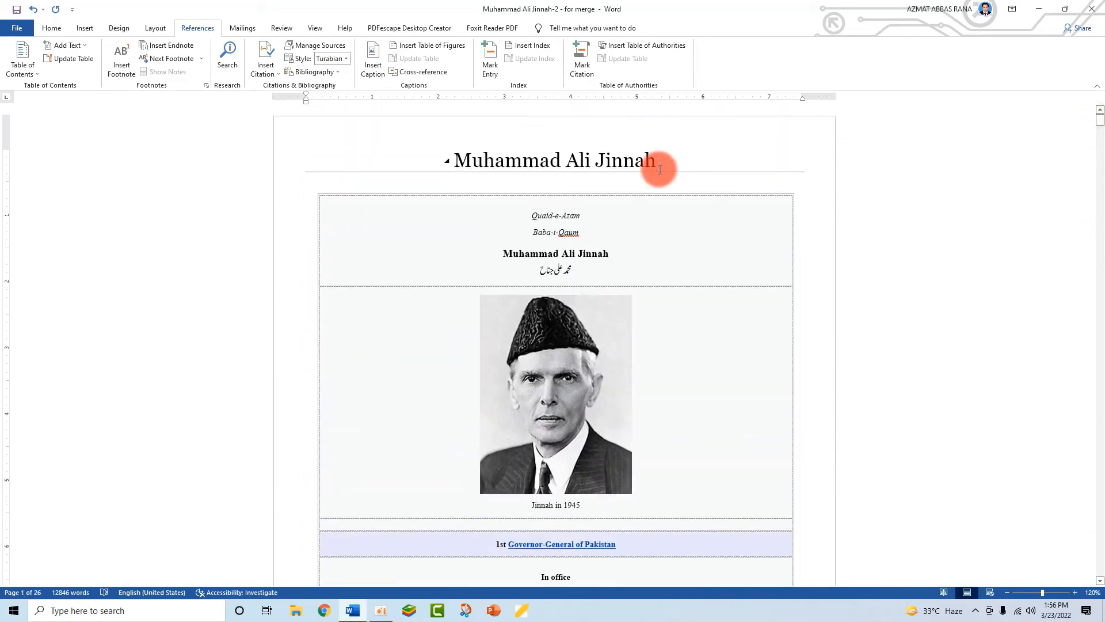
- Scroll down to the infobox's Personal details and highlight the two-line Born entry
scroll(668, 393, "down", 1)
scroll(668, 393, "down", 12)
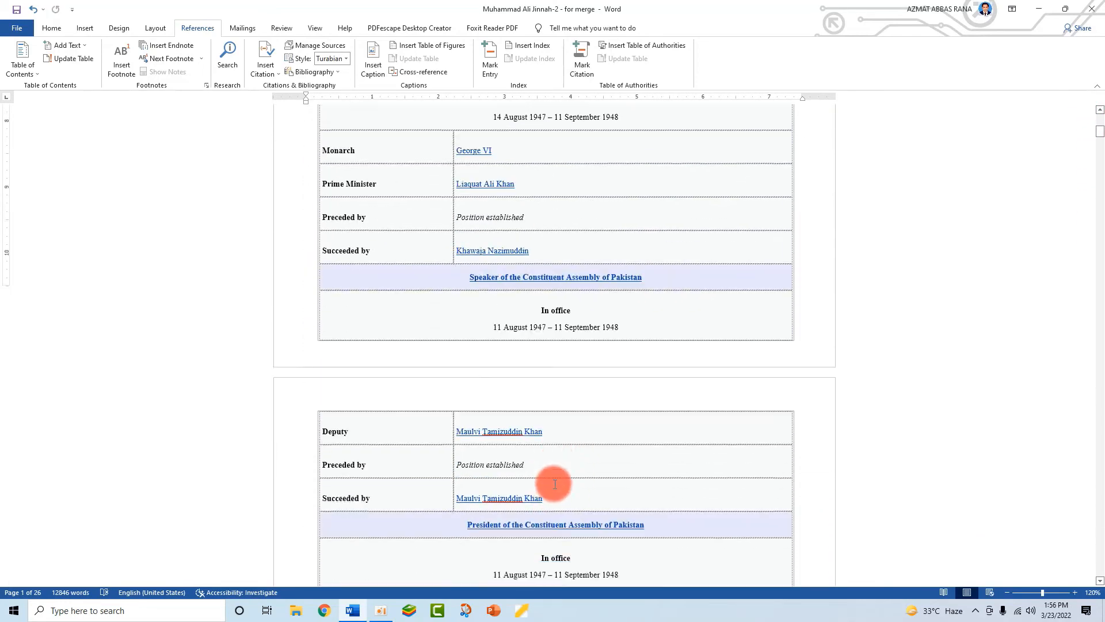
scroll(556, 484, "down", 2)
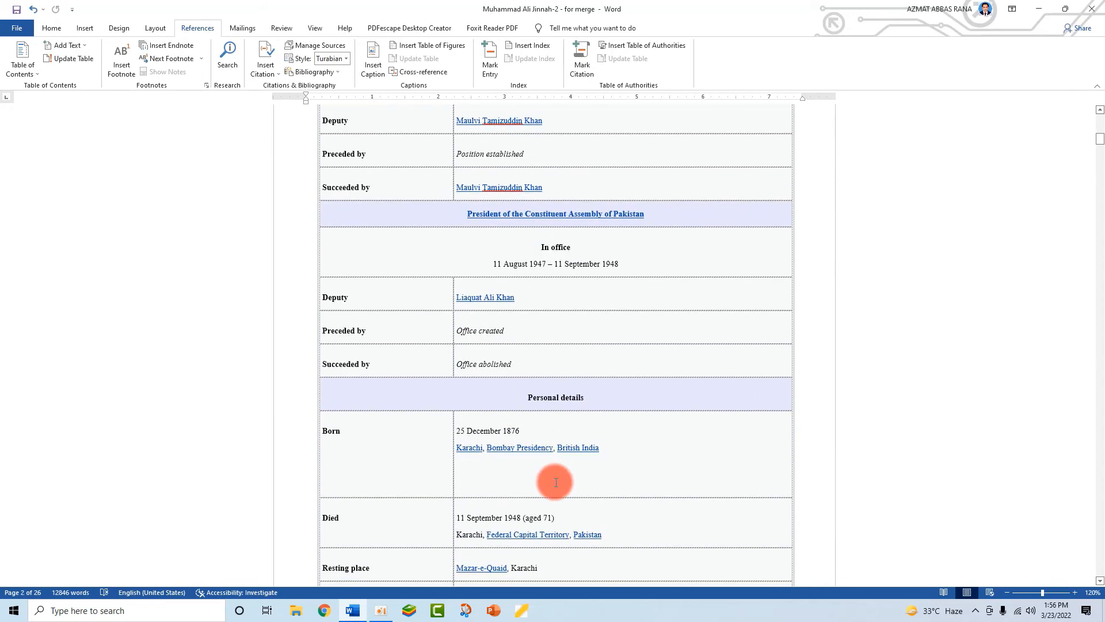
scroll(556, 482, "up", 4)
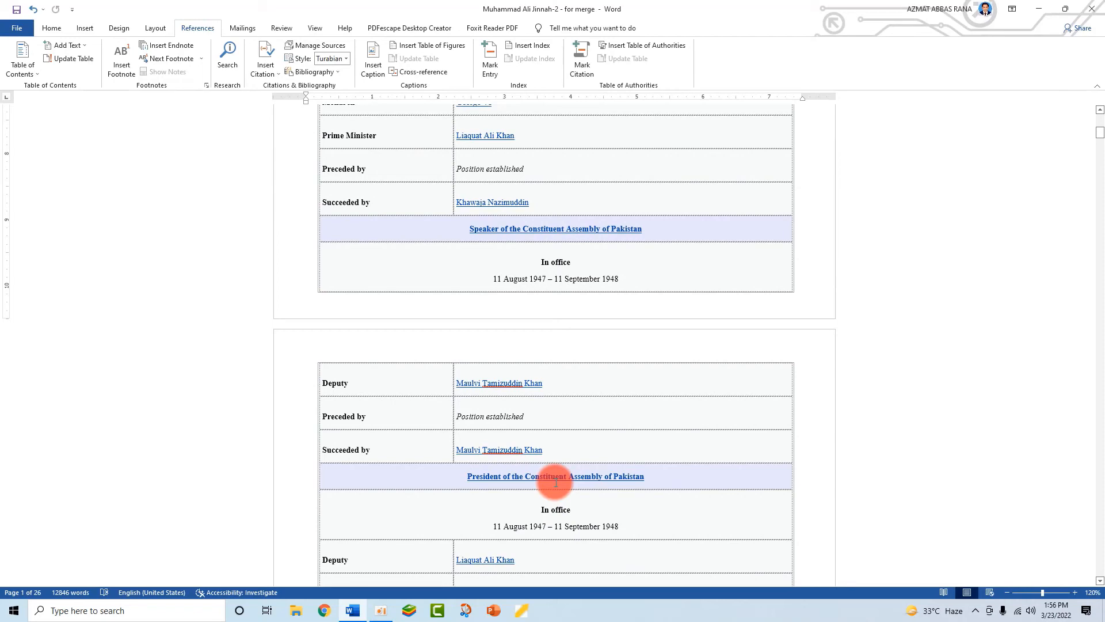
scroll(1002, 299, "up", 3)
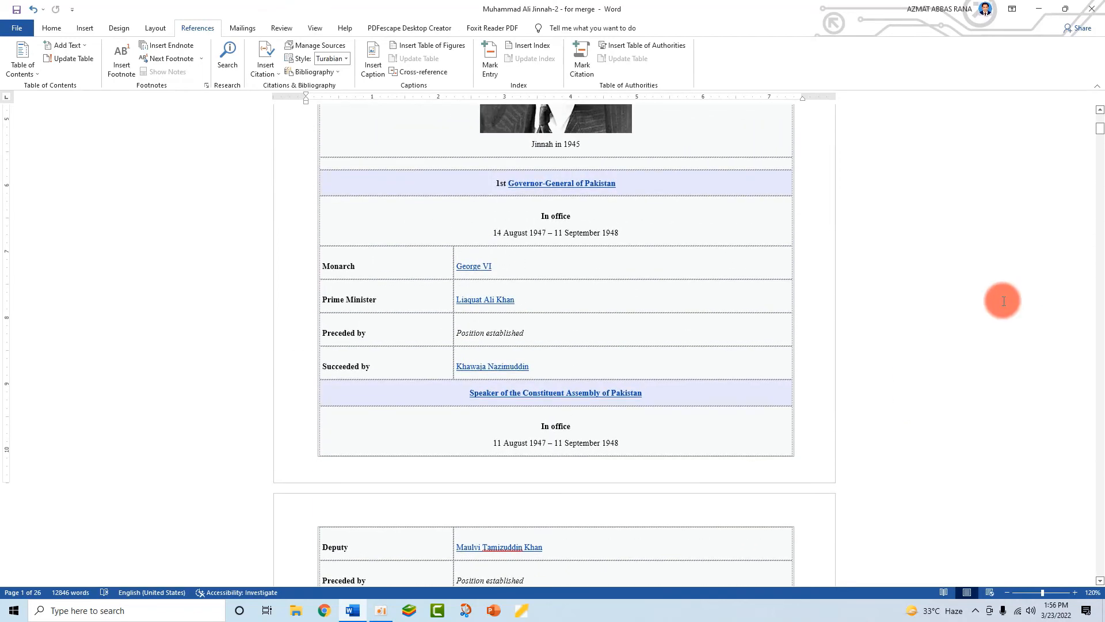
scroll(645, 407, "up", 7)
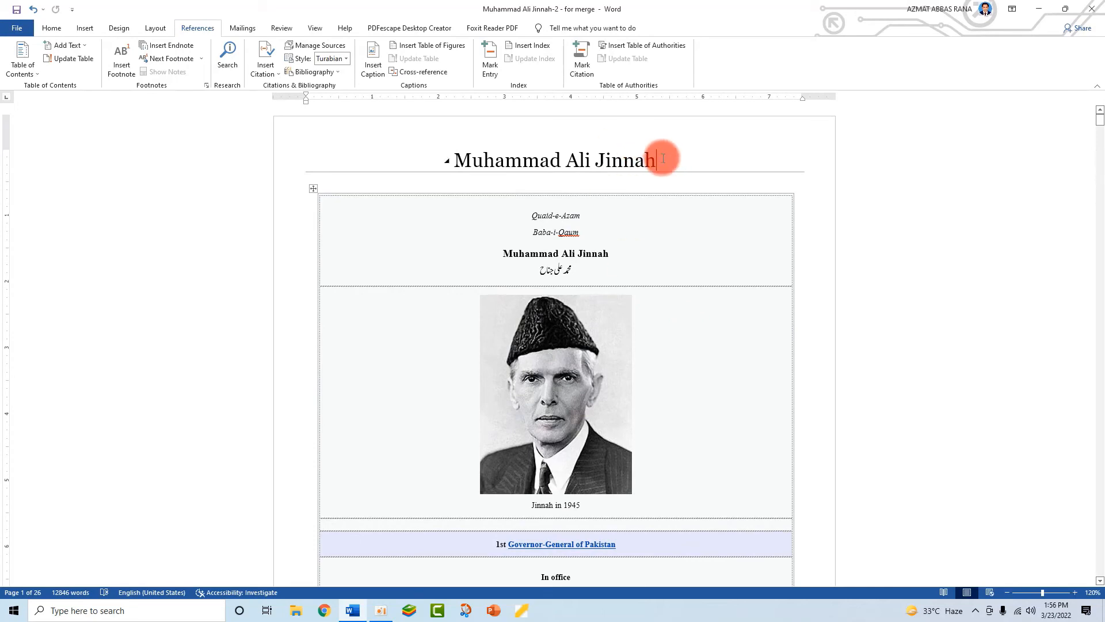
left_click_drag(666, 156, 424, 155)
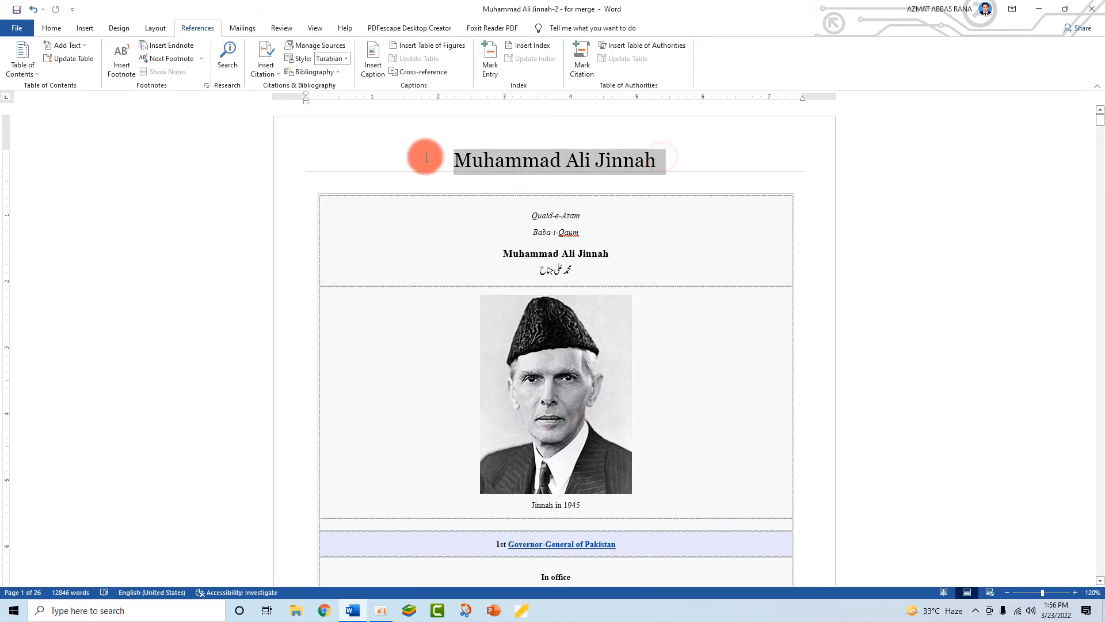
left_click(684, 182)
scroll(645, 437, "down", 15)
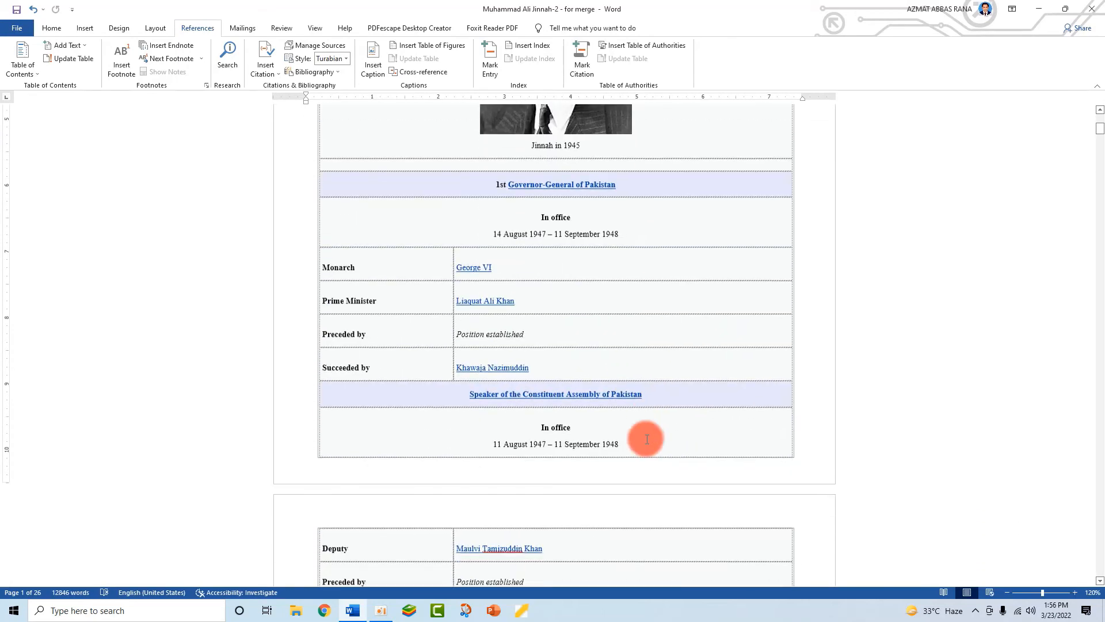
scroll(646, 439, "down", 2)
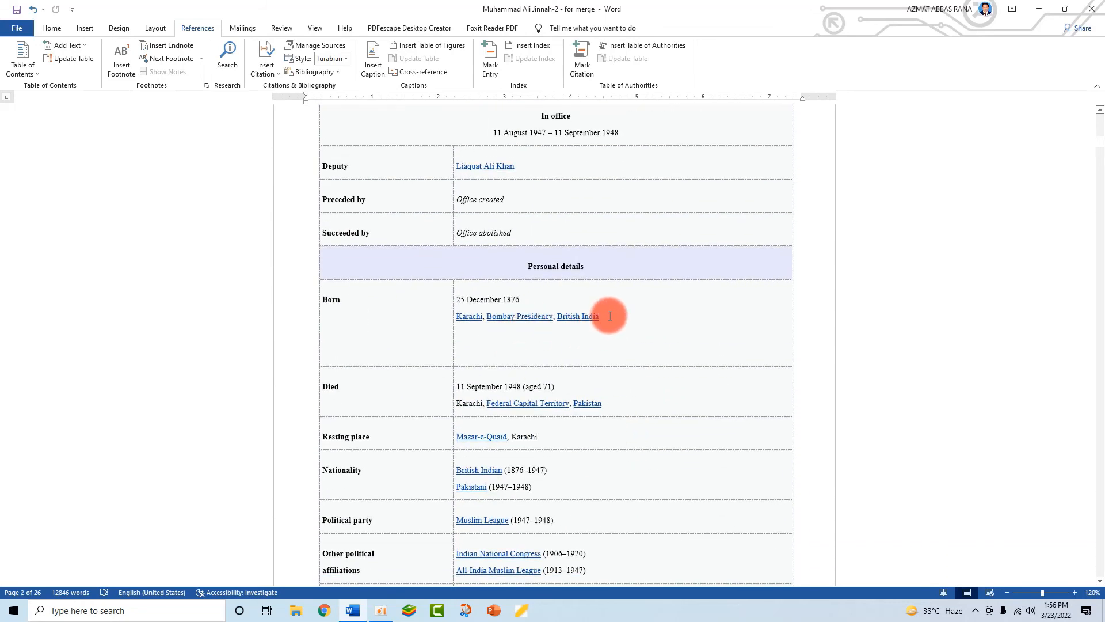
left_click_drag(610, 316, 460, 298)
left_click(488, 316)
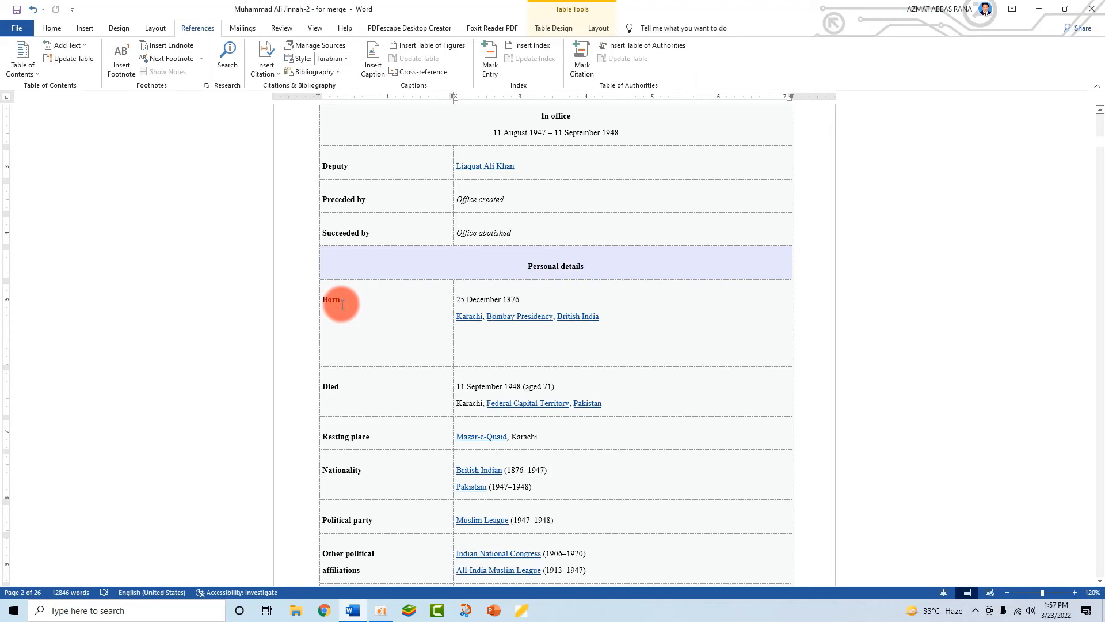
- Select the 25 December 1876 Karachi birth text and mark it as a citation under category 13
left_click_drag(577, 316, 457, 298)
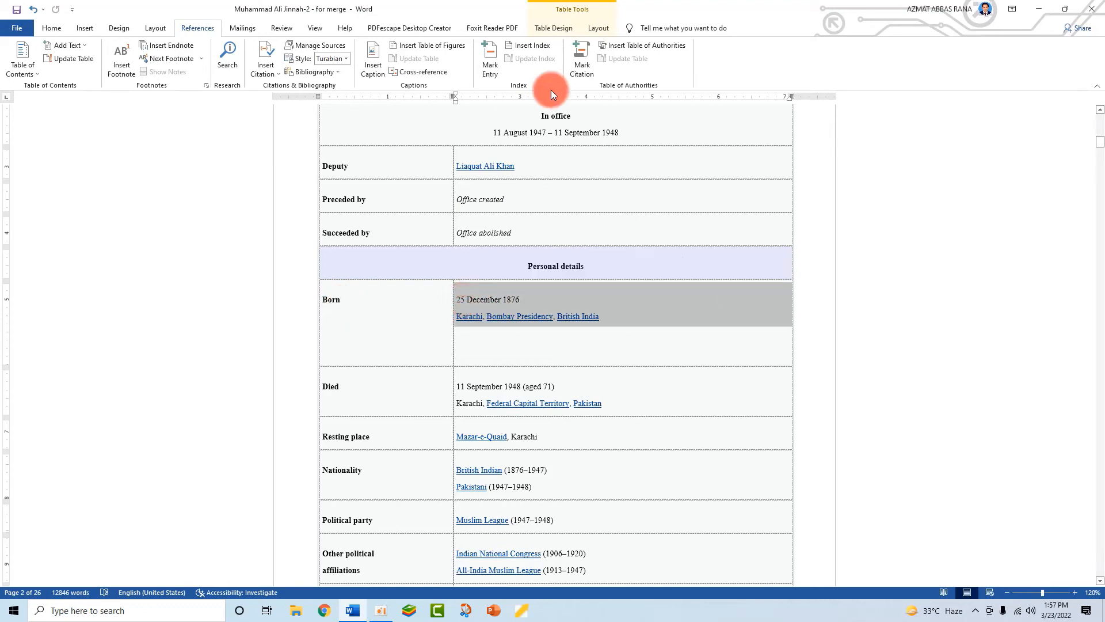
left_click(579, 64)
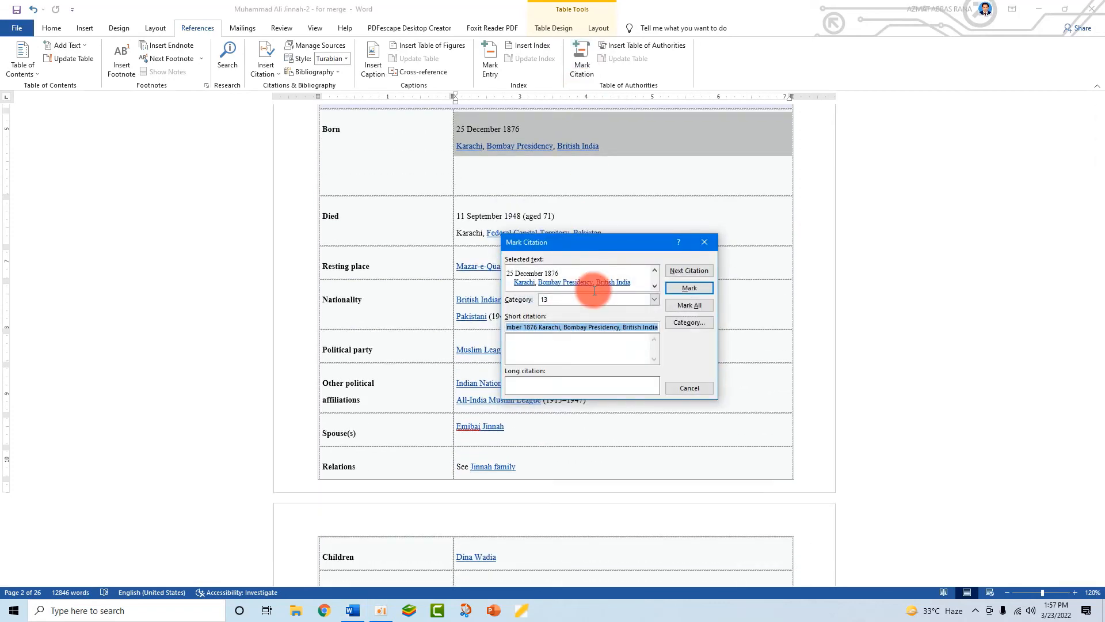
left_click(654, 299)
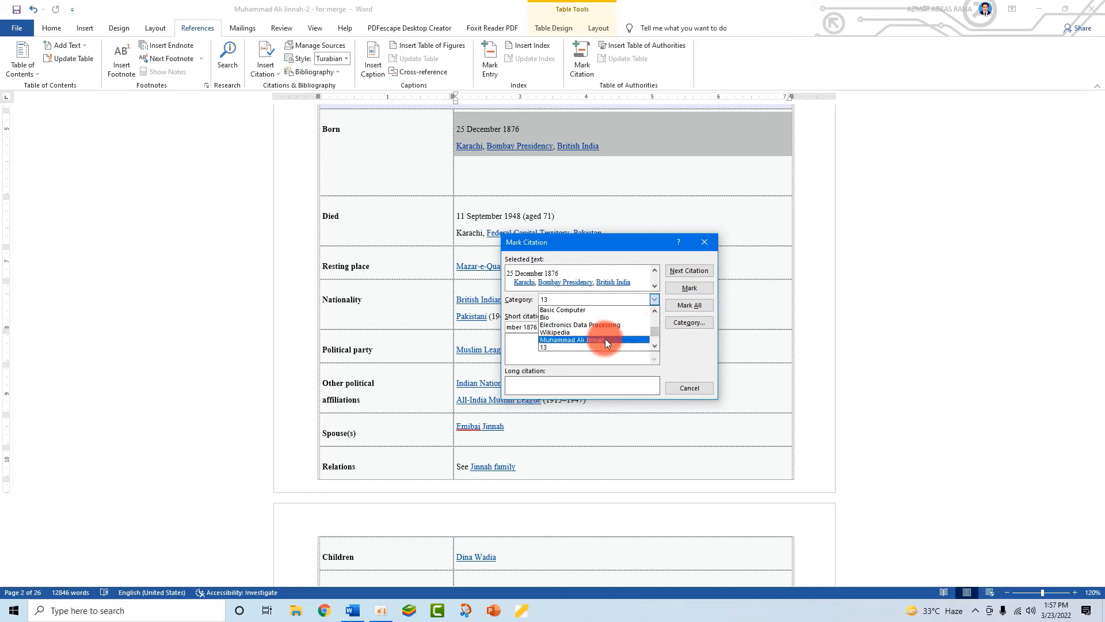
scroll(652, 330, "down", 2)
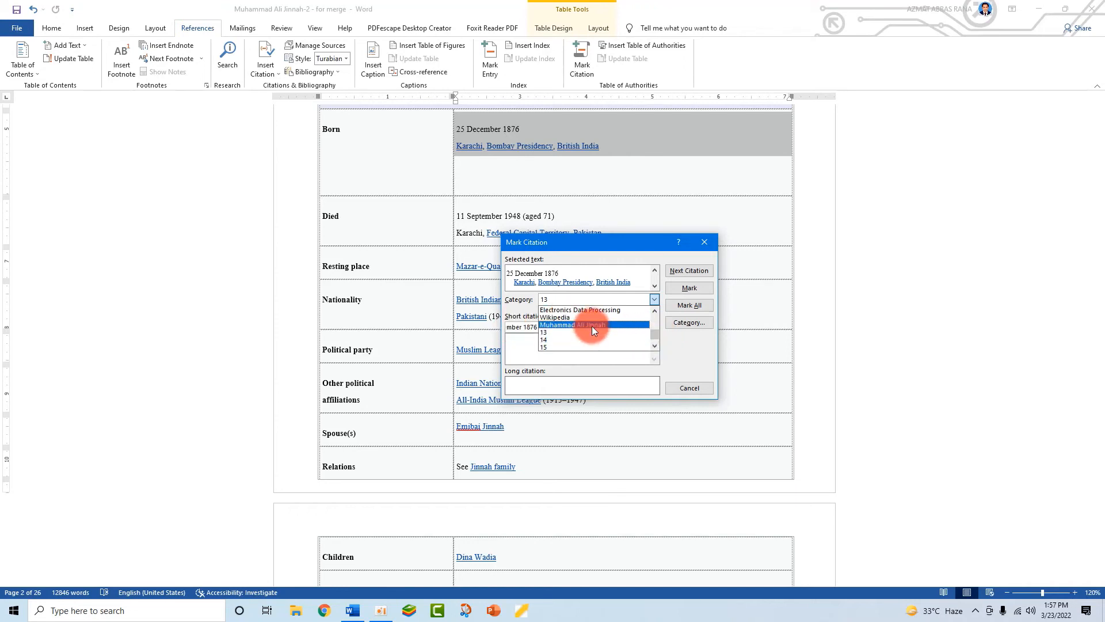
mouse_move(653, 332)
left_mouse_down()
mouse_move(655, 313)
mouse_move(654, 334)
left_mouse_up()
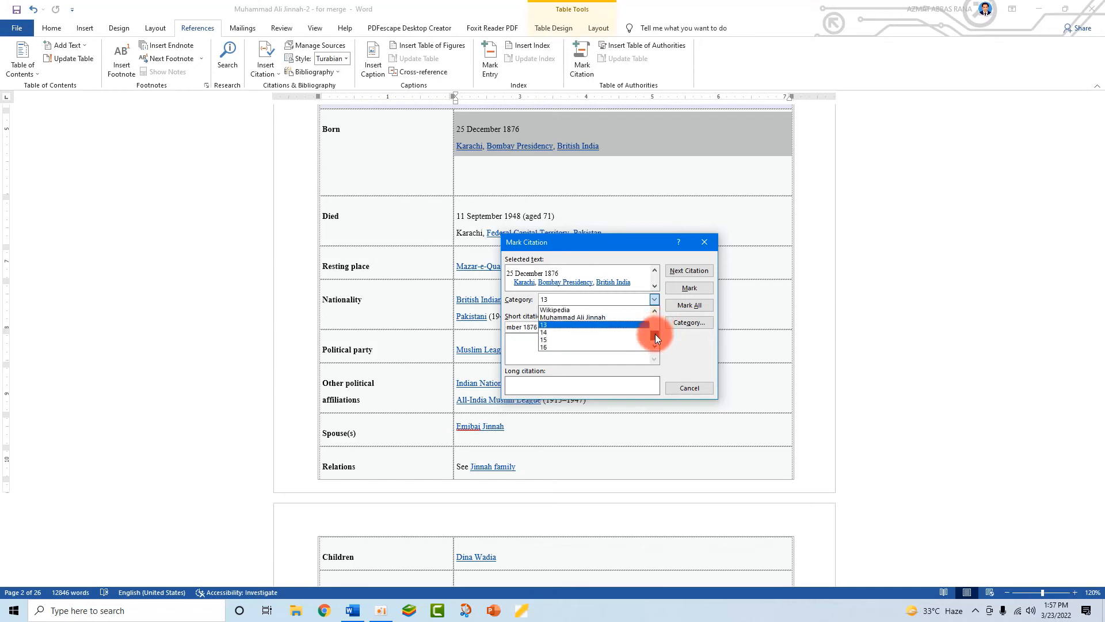
left_click(553, 326)
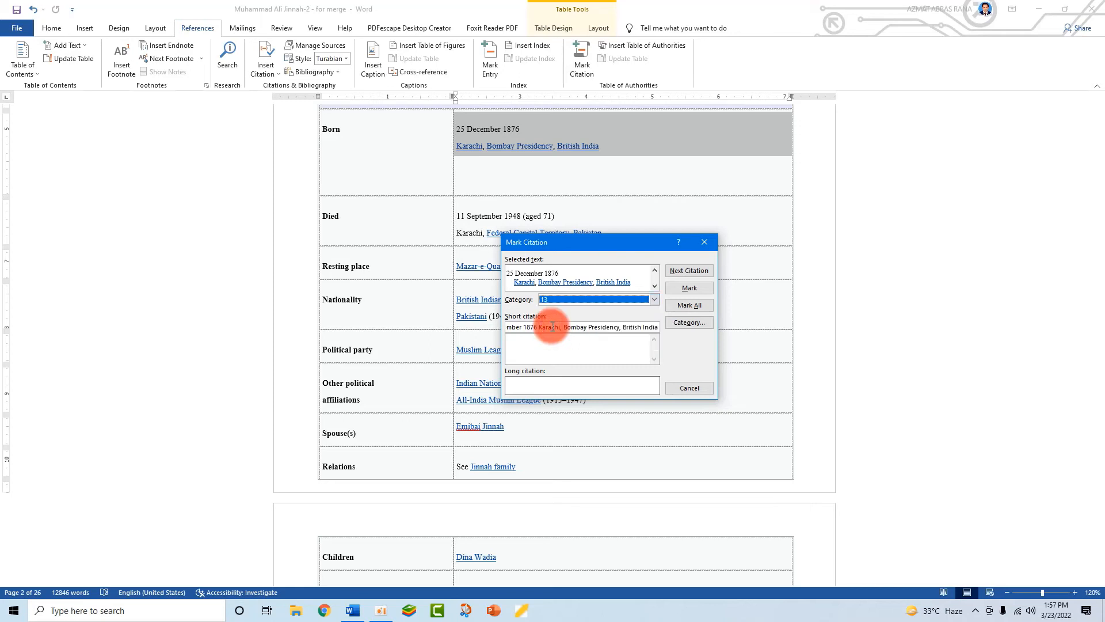
- Rename citation category 13 to 'Muhammad Ali Jinnah' and confirm the change
left_click(686, 323)
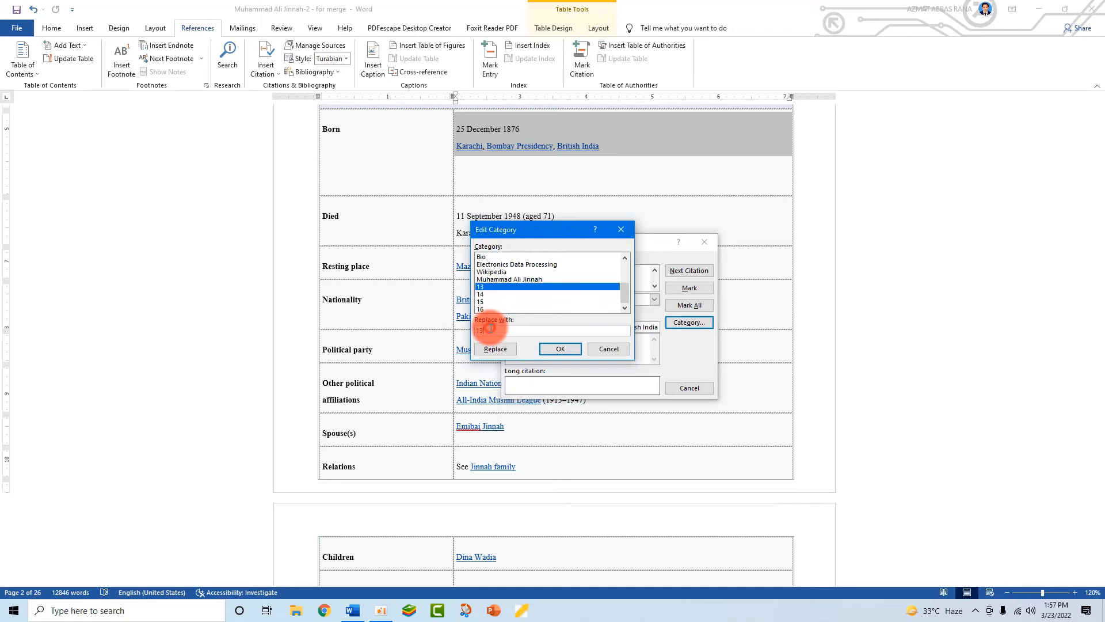
key("BackSpace")
key("BackSpace")
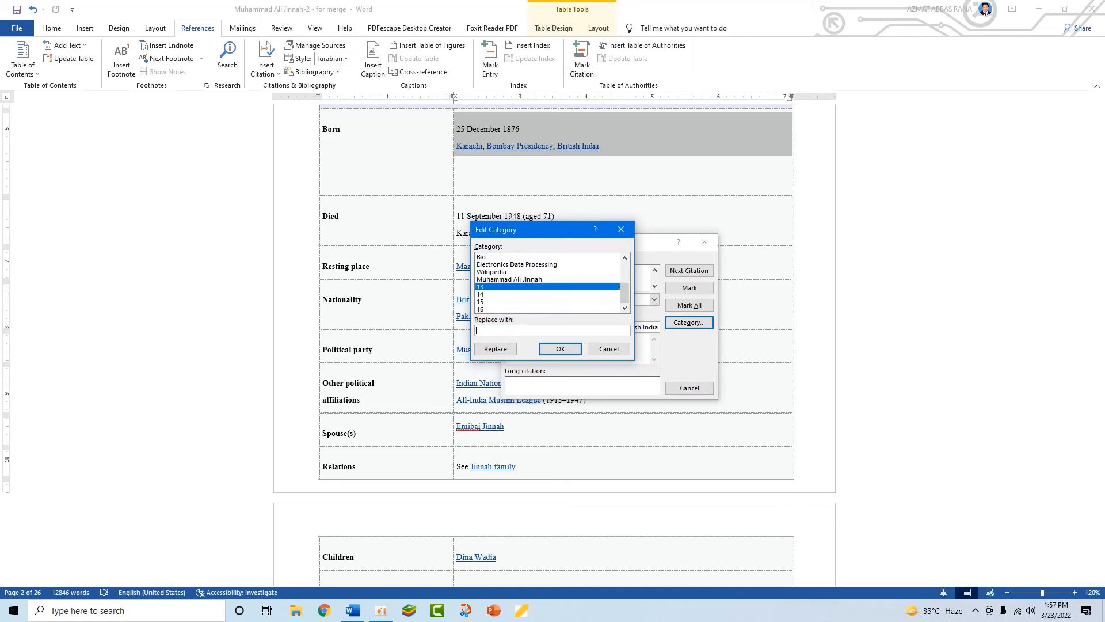
type("M")
left_click(490, 329)
type("uhammad A")
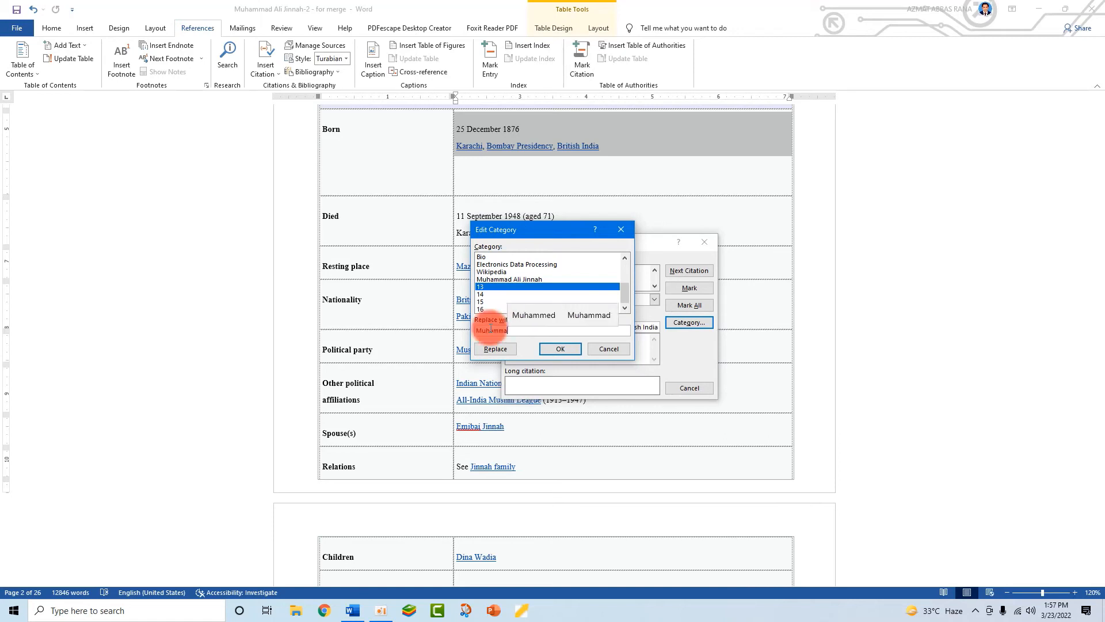
type("li ")
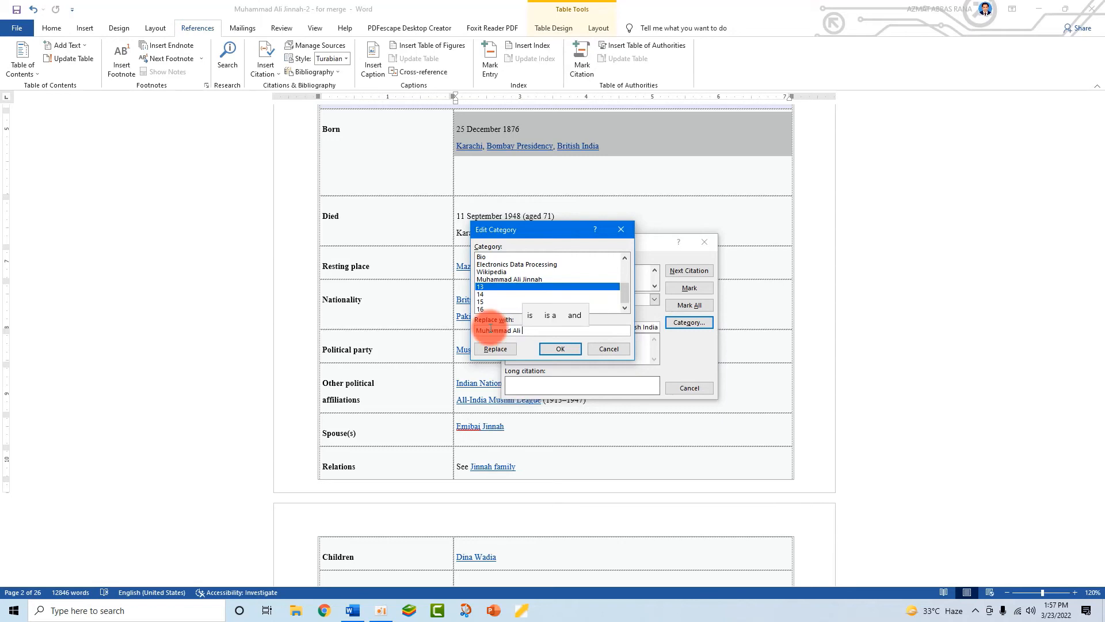
type("Jinn")
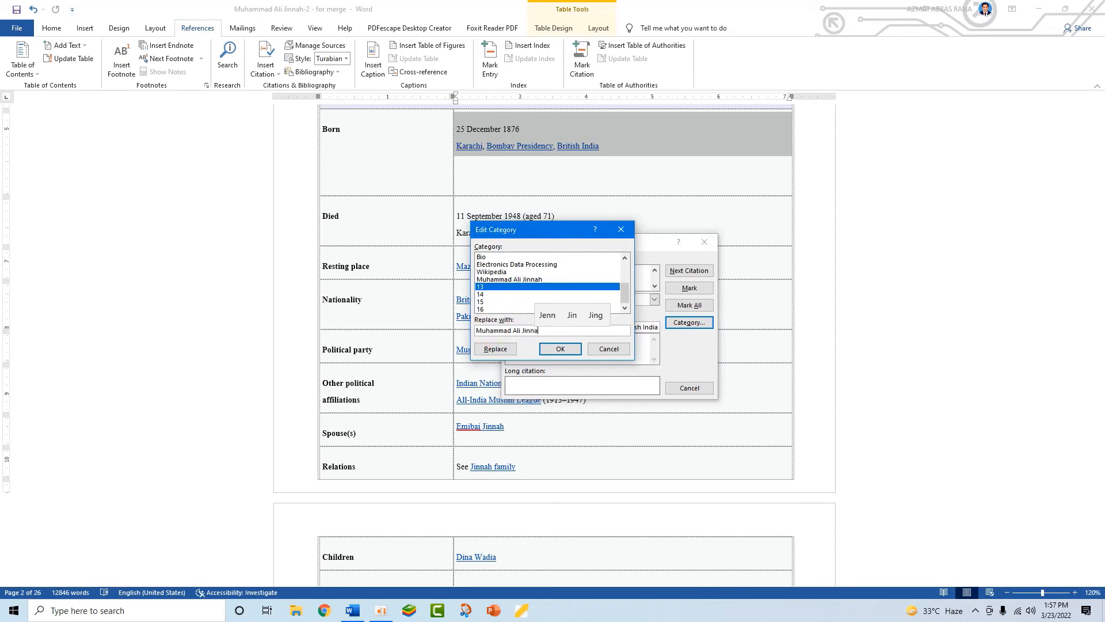
type("ah")
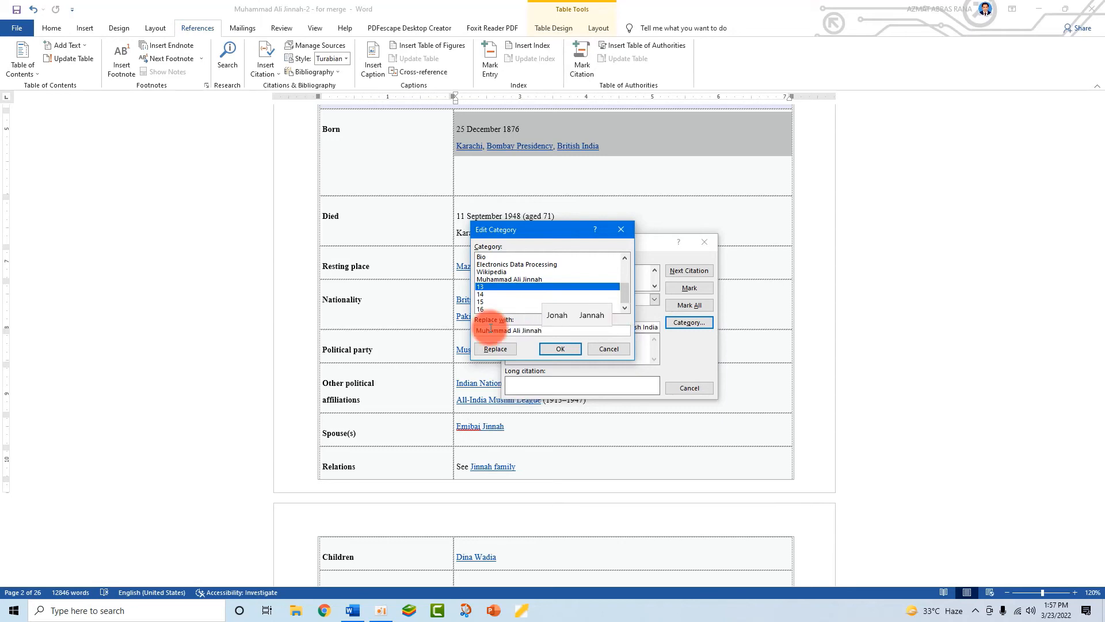
left_click(493, 349)
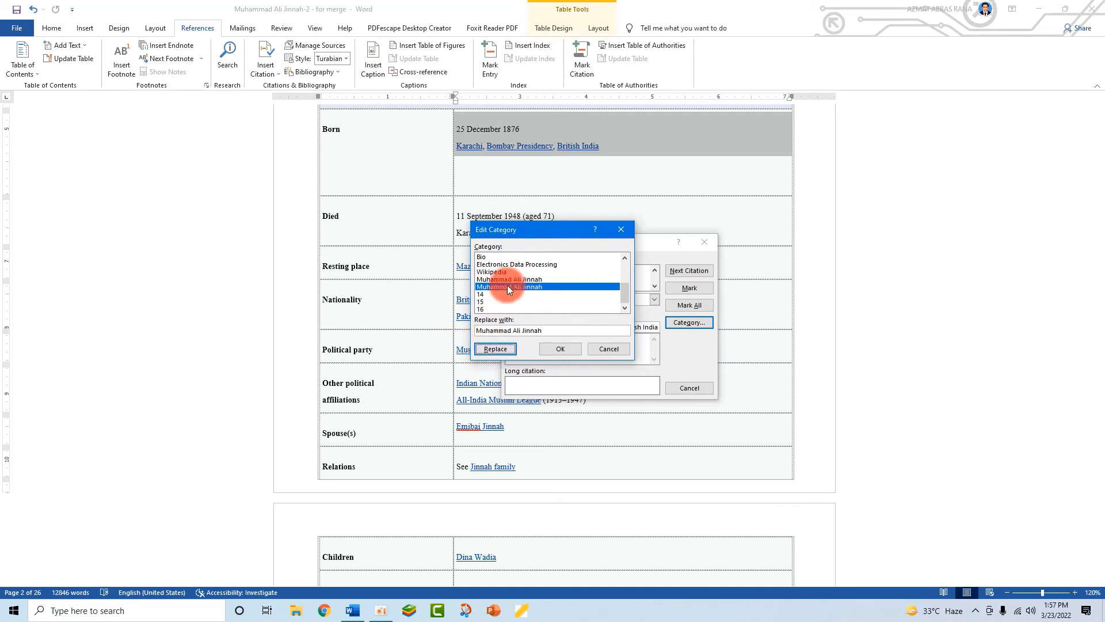
left_click(560, 354)
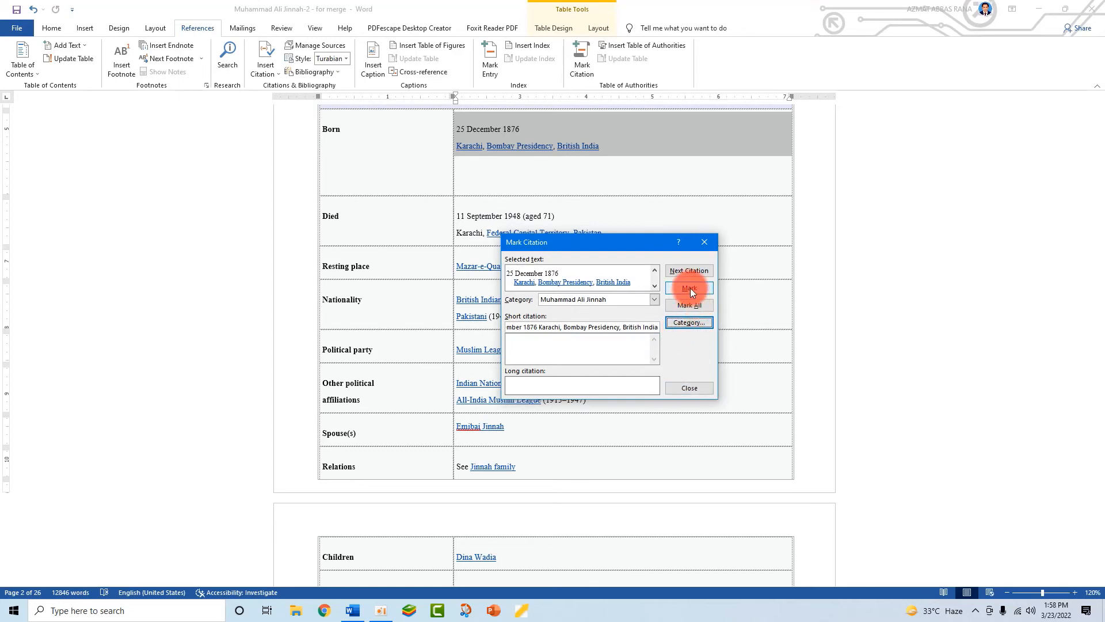
- Set the birth entry's short citation to 'Born' and mark it
left_click(554, 327)
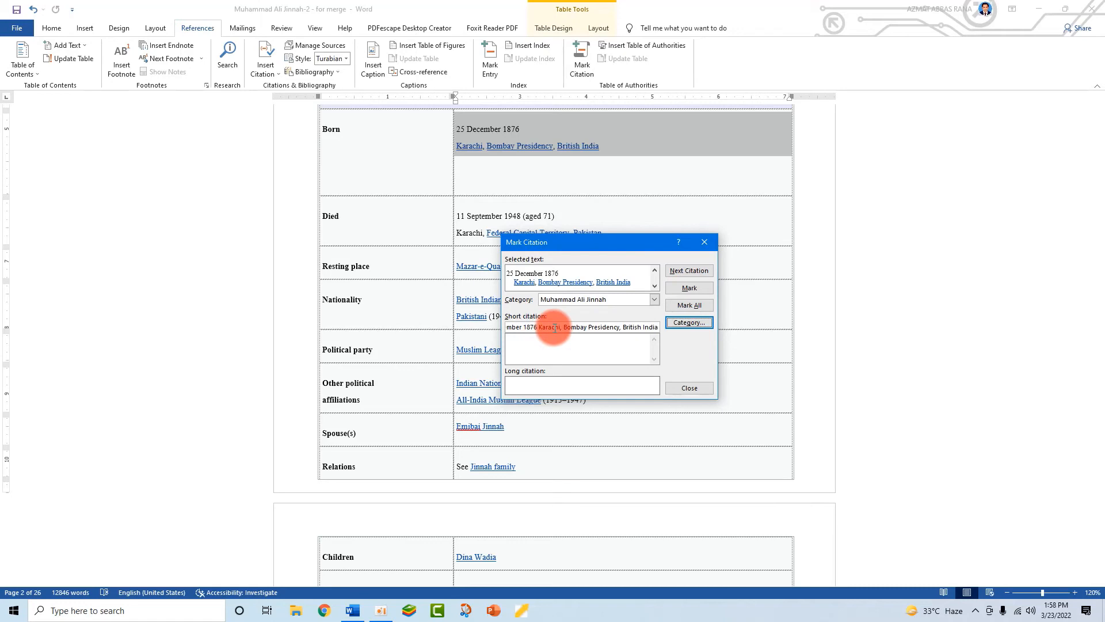
triple_click(555, 327)
triple_click(555, 327)
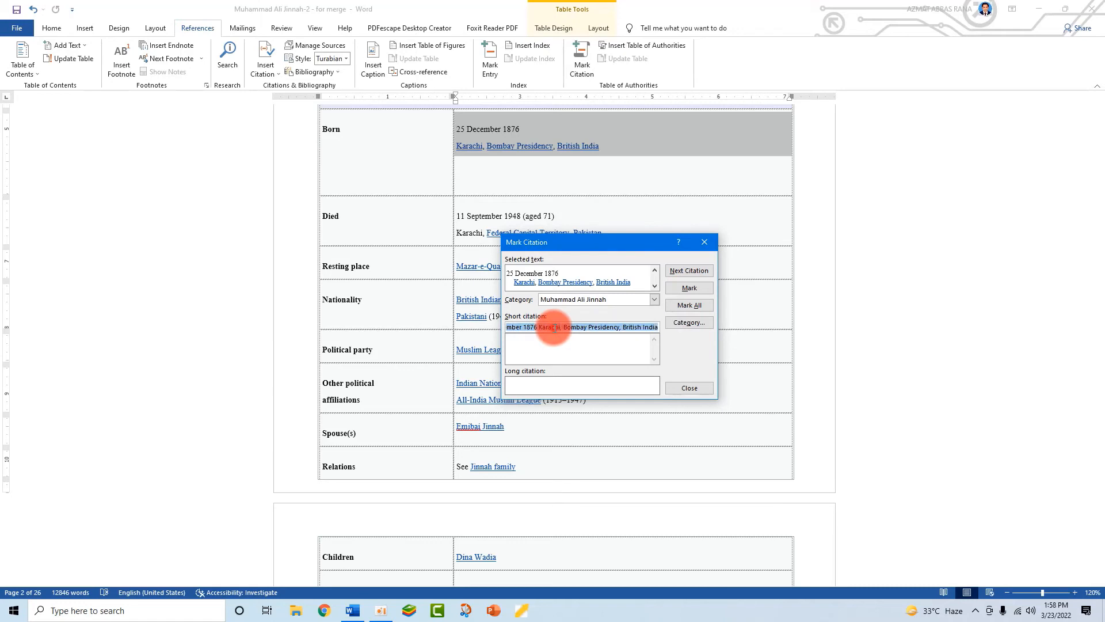
type("Born")
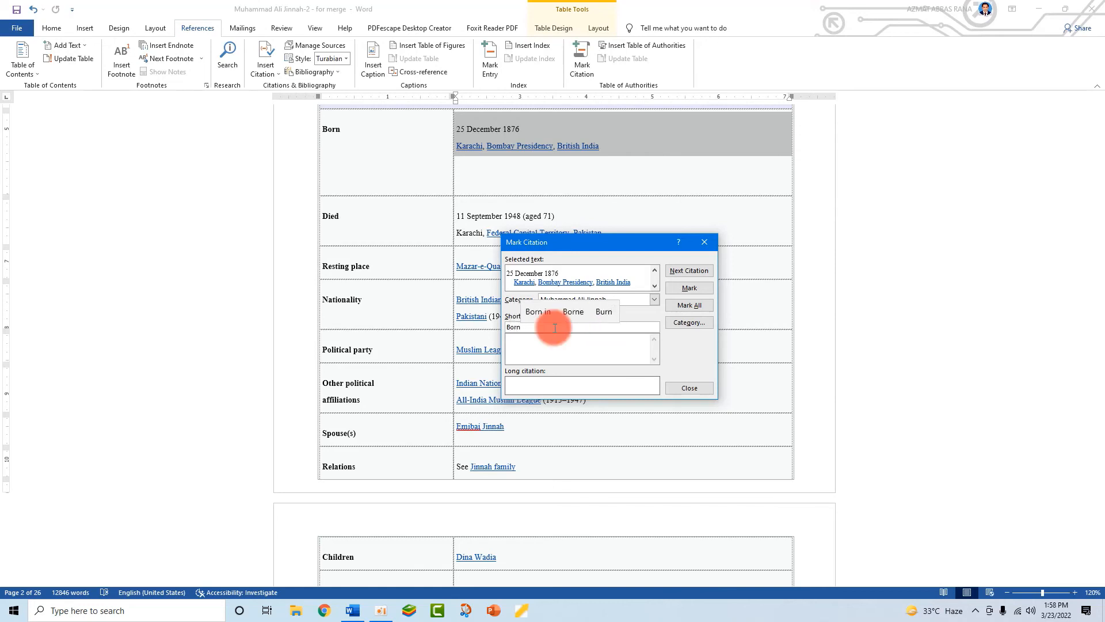
left_click(684, 287)
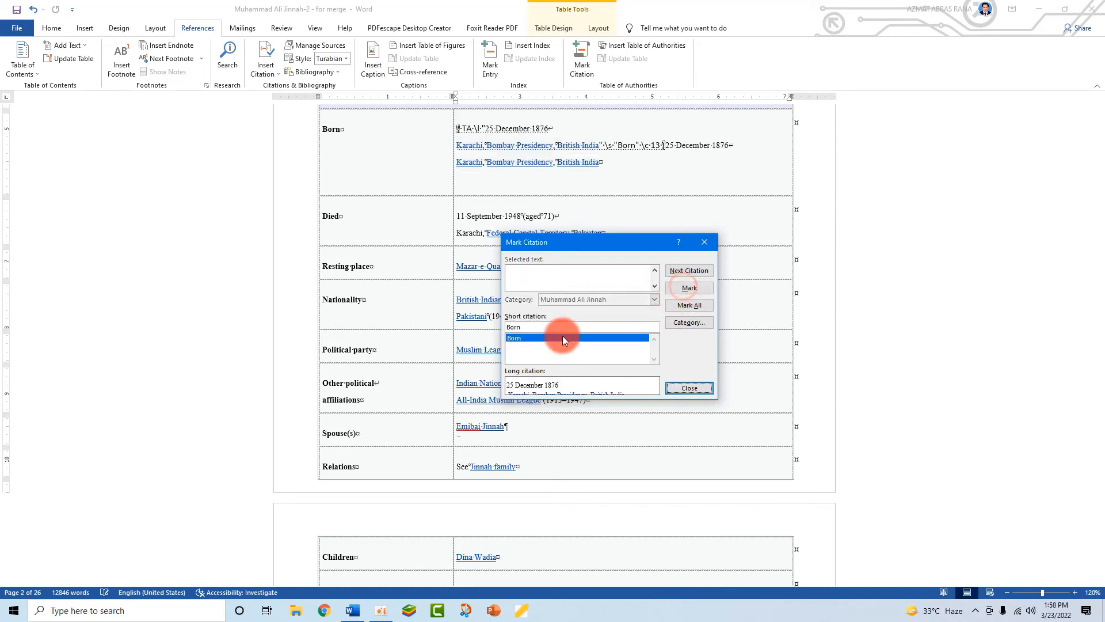
left_click(688, 388)
- Mark the Died entry as a citation with the short citation 'Died'
left_click_drag(619, 233, 451, 217)
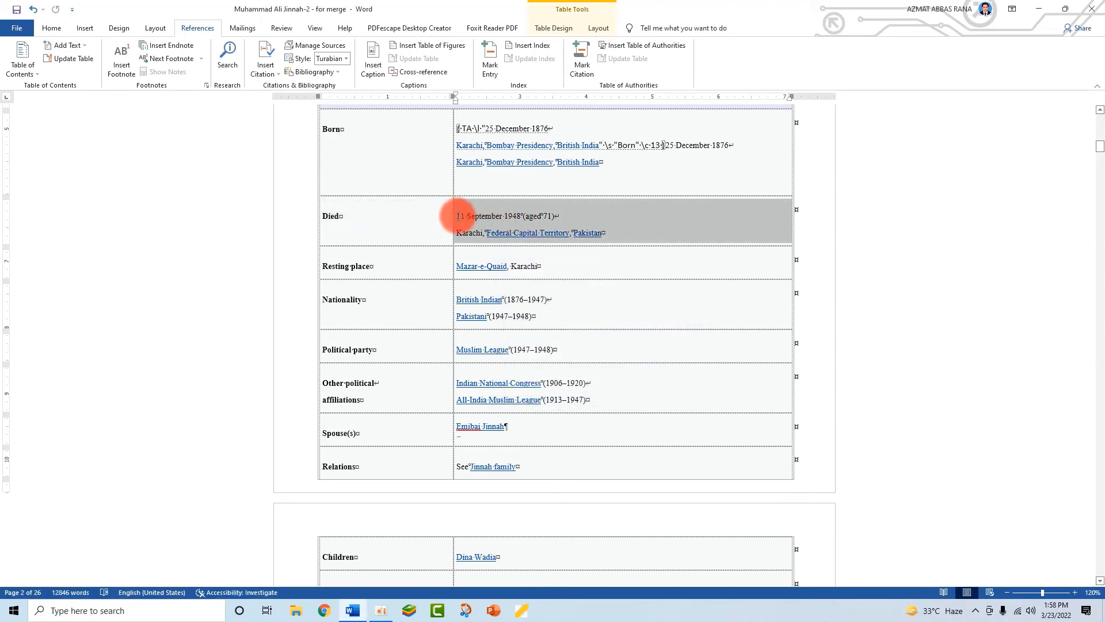
left_click(581, 70)
left_click(540, 327)
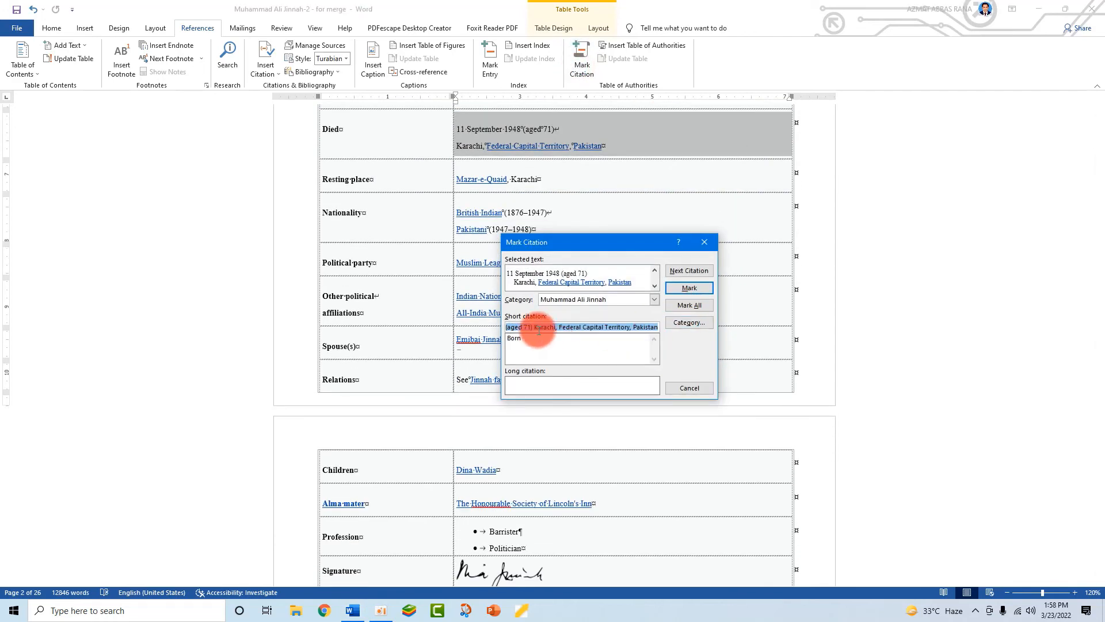
triple_click(576, 326)
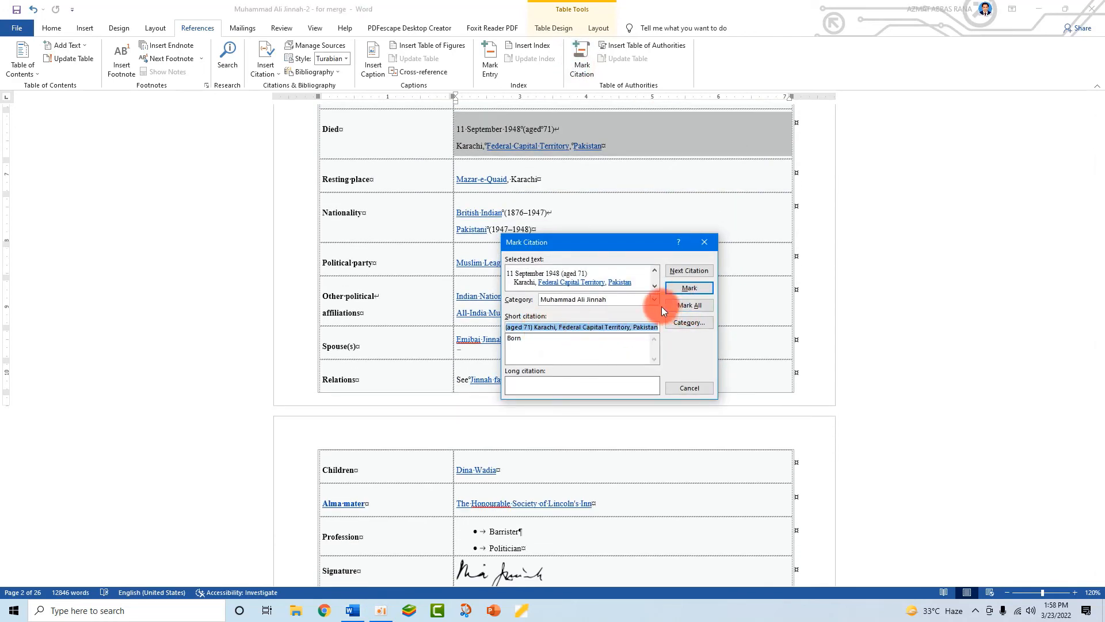
triple_click(576, 327)
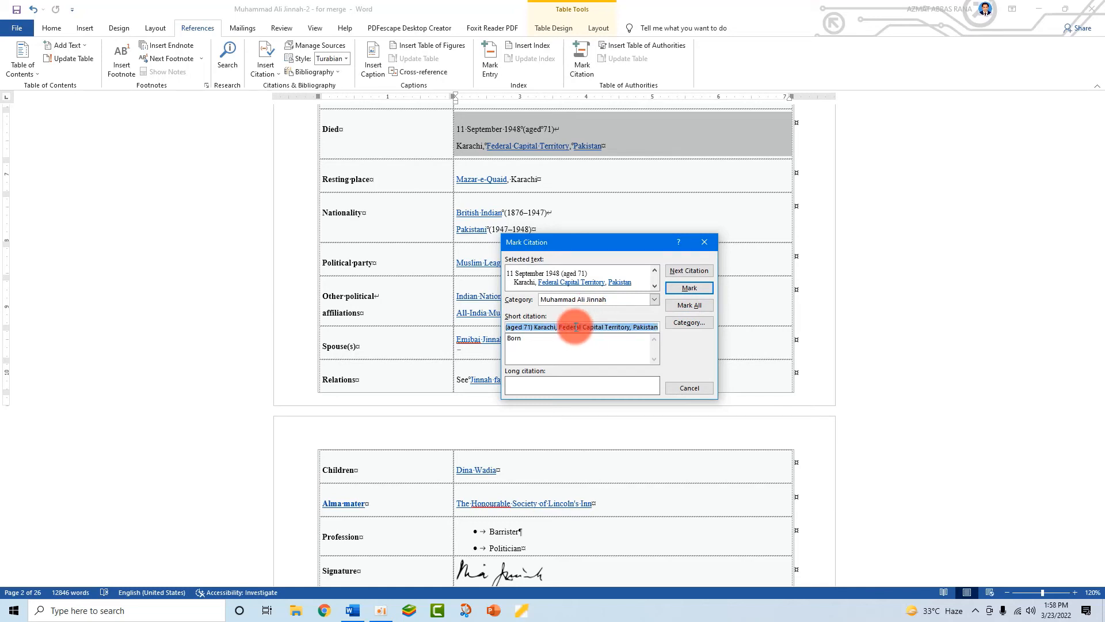
type("Died")
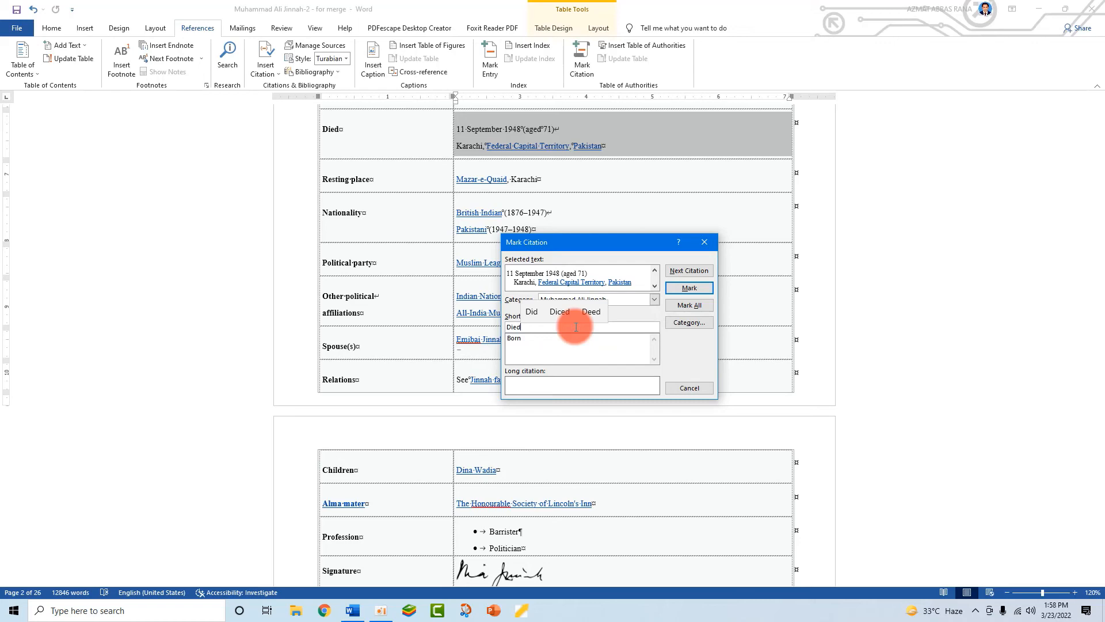
left_click(684, 288)
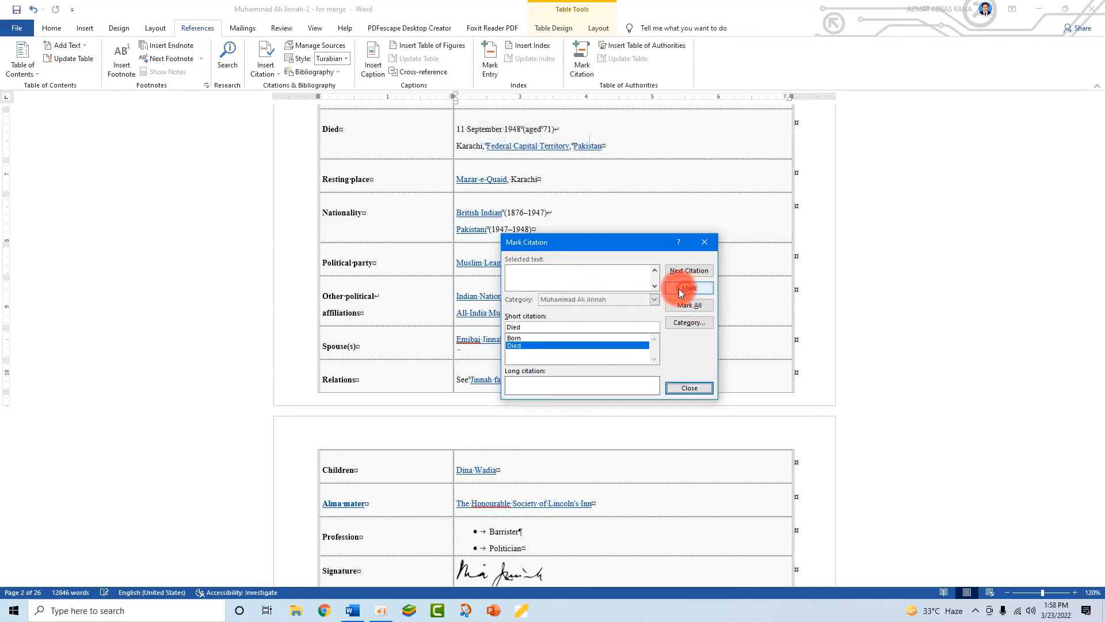
left_click(684, 388)
scroll(604, 311, "down", 6)
- Scroll down to the Rising leader heading and 1910 portrait, turning formatting marks off and back on
scroll(600, 358, "down", 6)
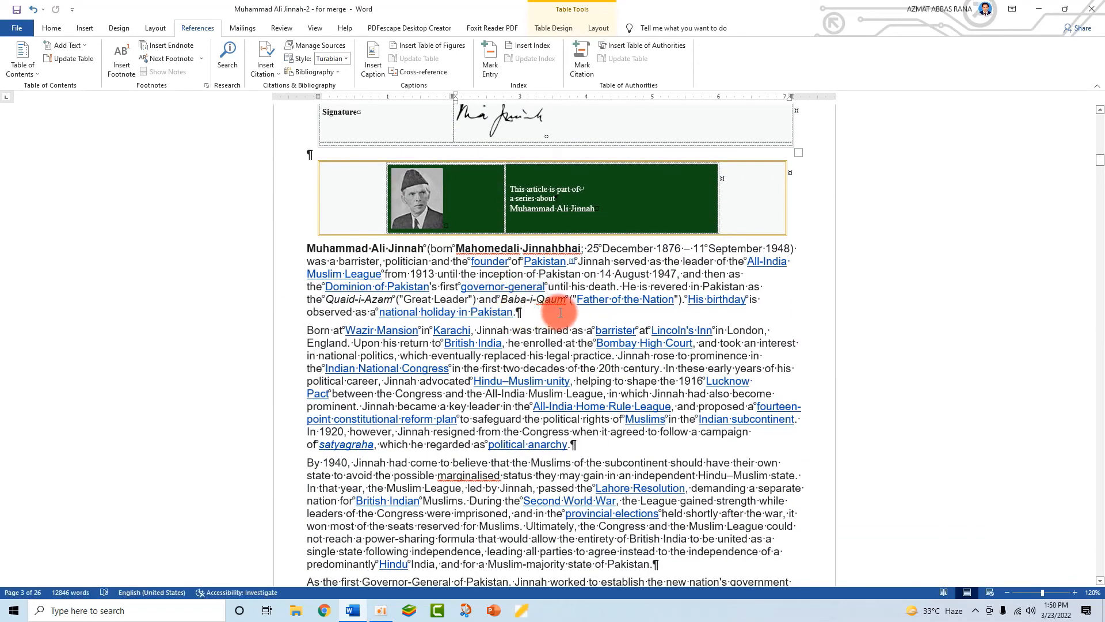
scroll(532, 325, "down", 6)
scroll(532, 326, "down", 1)
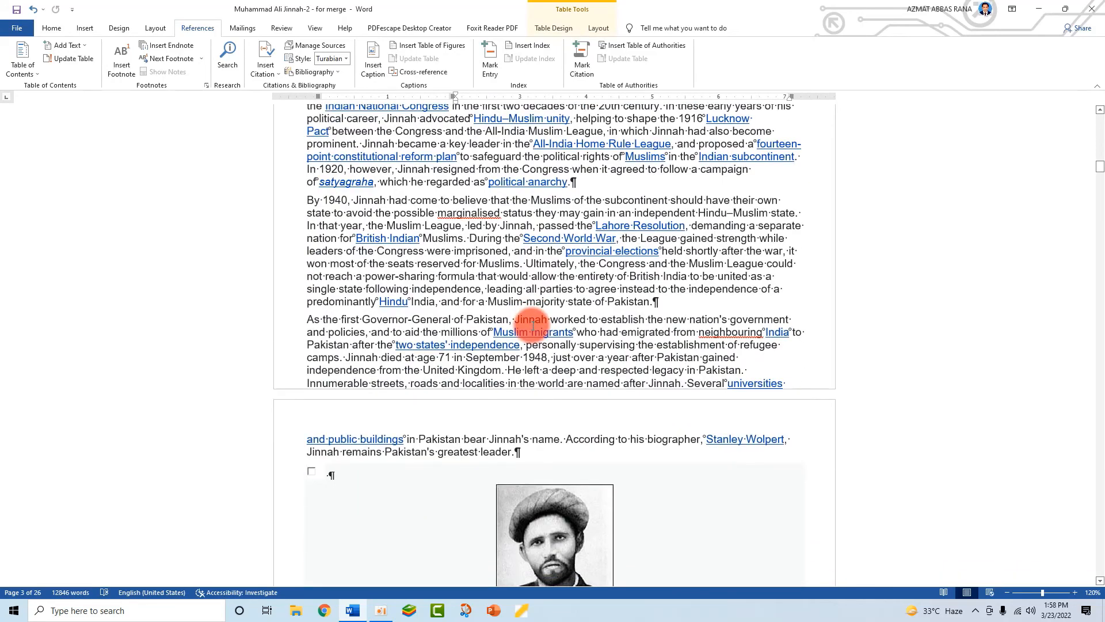
scroll(533, 325, "up", 8)
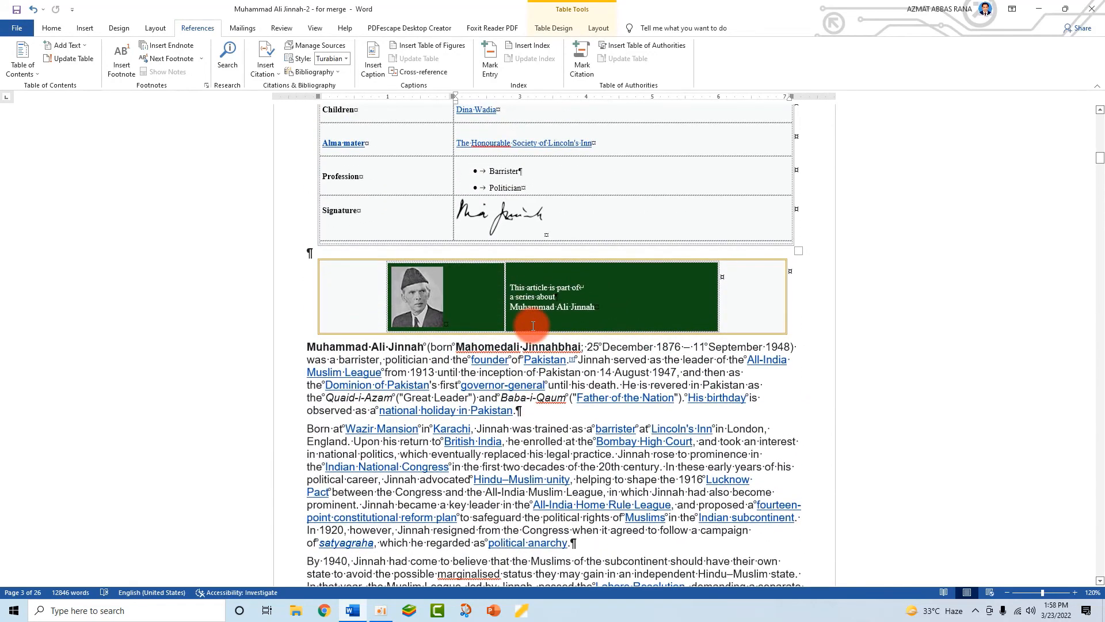
scroll(574, 255, "down", 4)
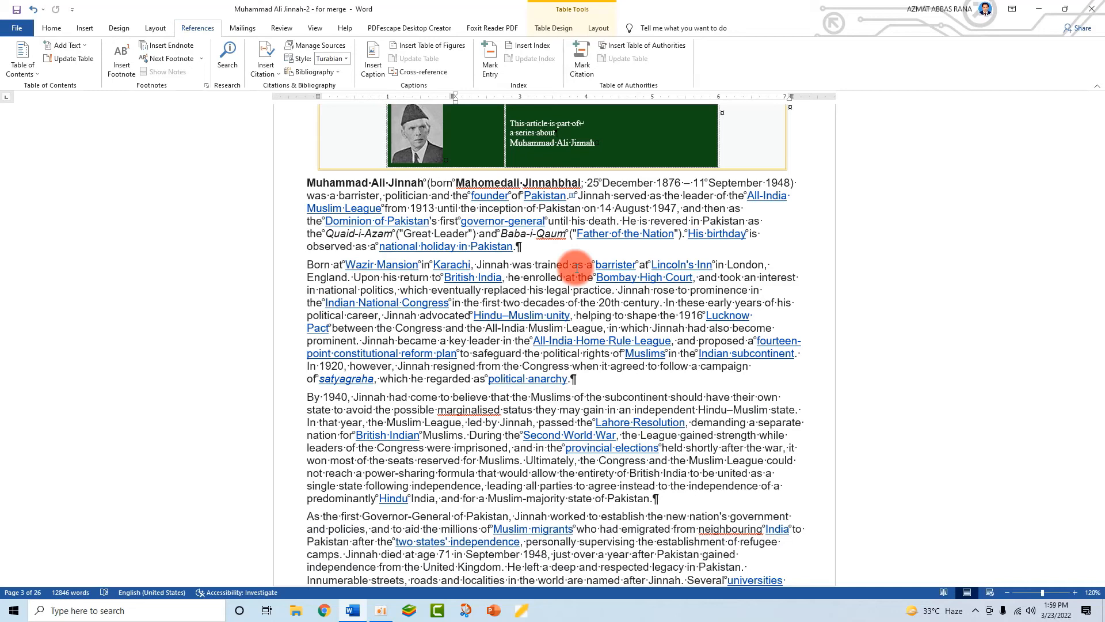
scroll(577, 268, "down", 1)
key("ctrl+shift+8")
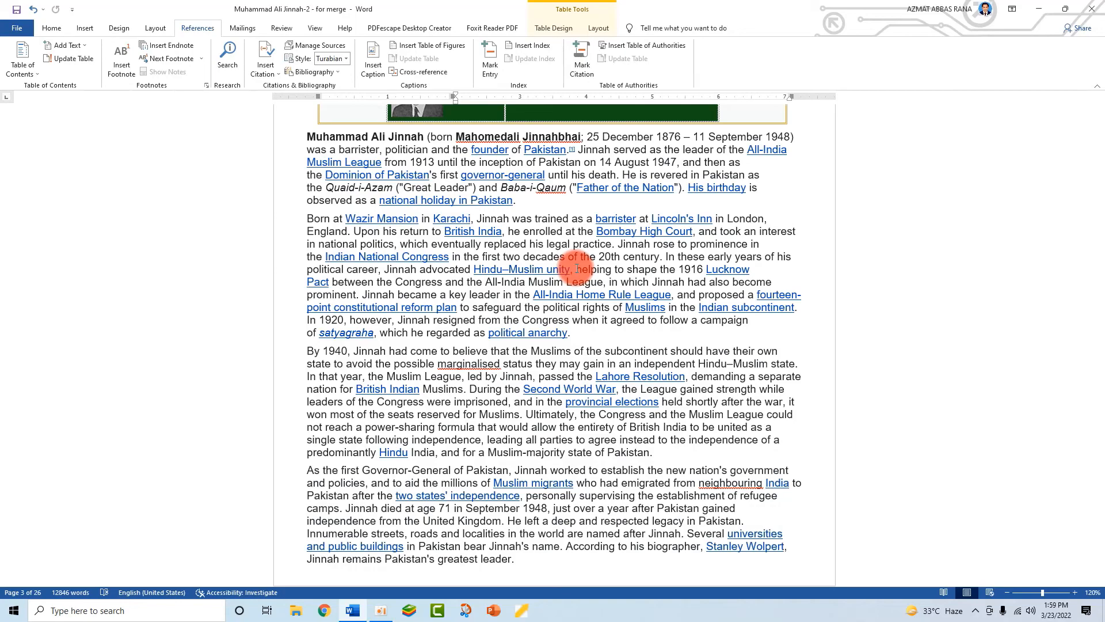
scroll(577, 268, "up", 1)
key("ctrl+shift+8")
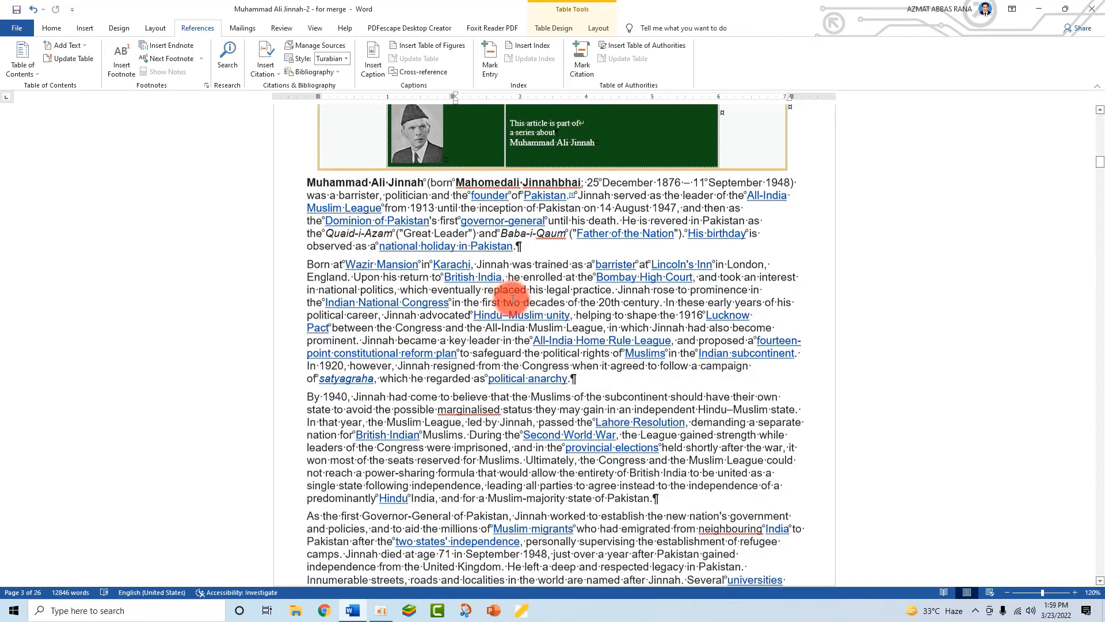
scroll(355, 244, "down", 13)
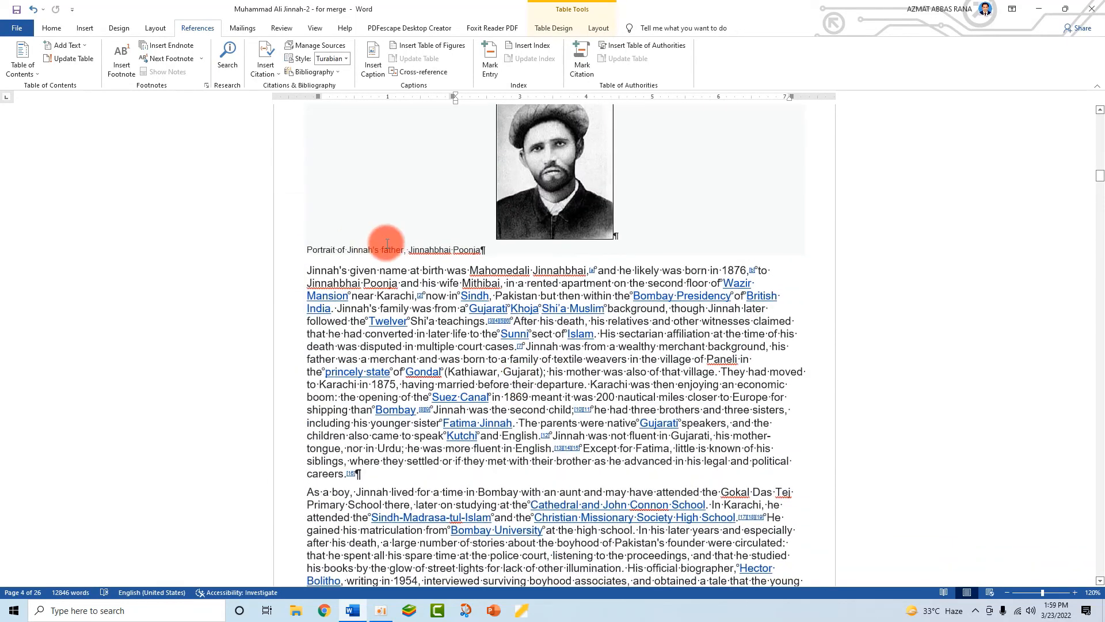
scroll(417, 247, "up", 3)
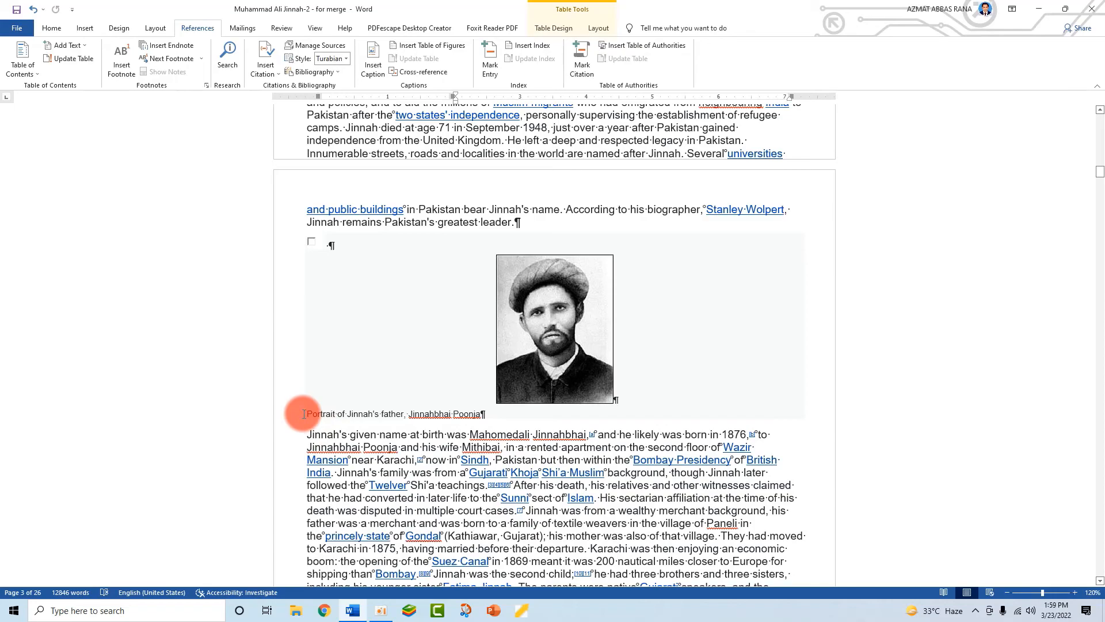
scroll(426, 425, "down", 15)
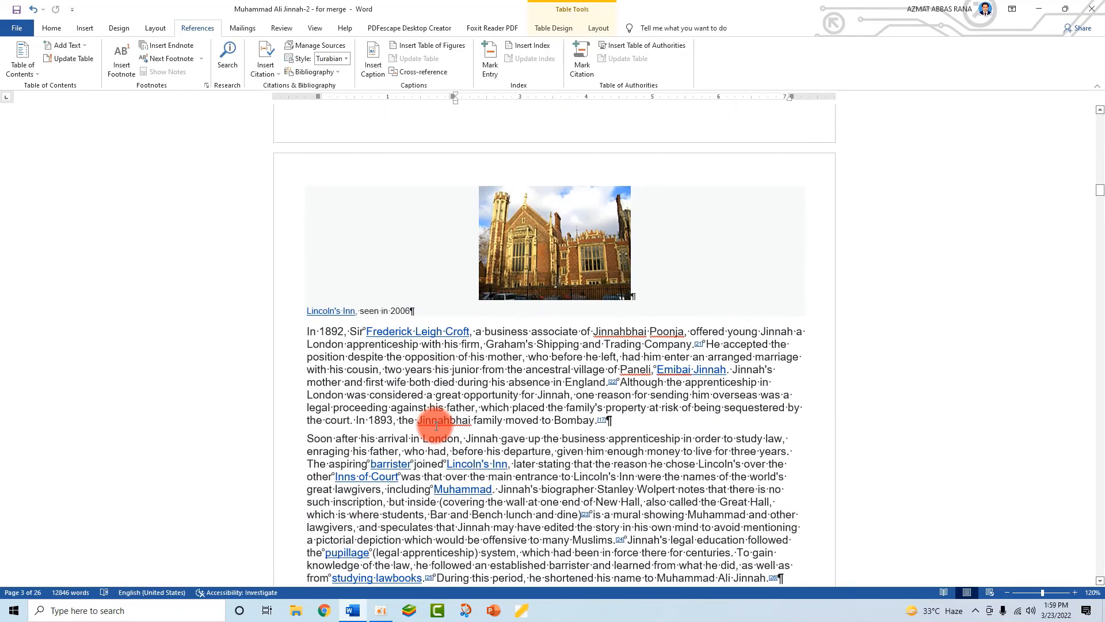
scroll(429, 368, "down", 15)
scroll(426, 374, "down", 1)
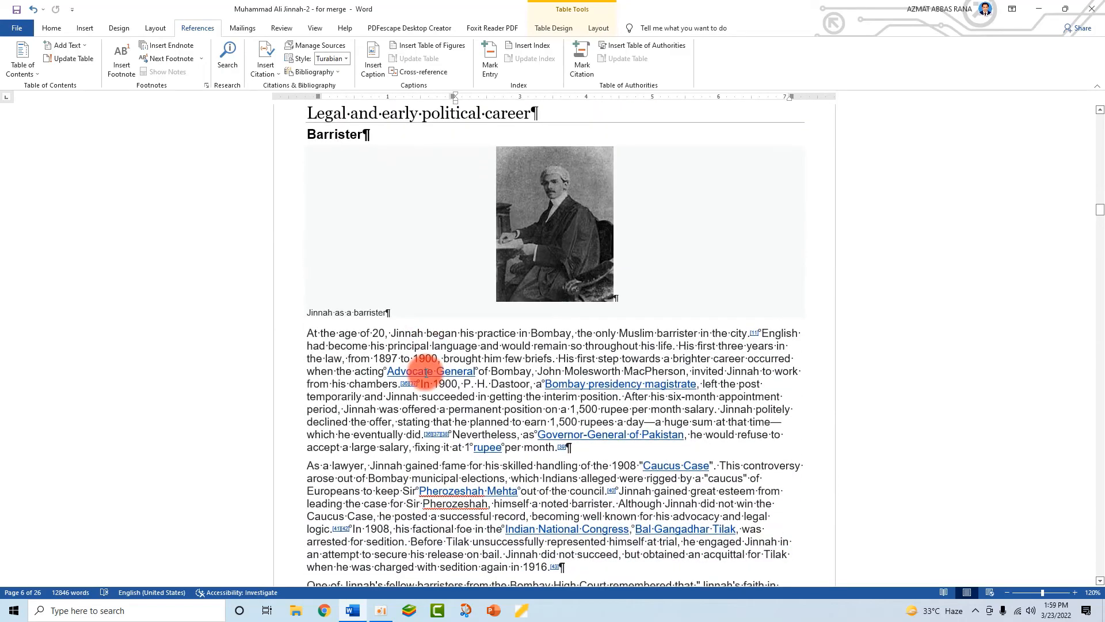
scroll(426, 373, "down", 15)
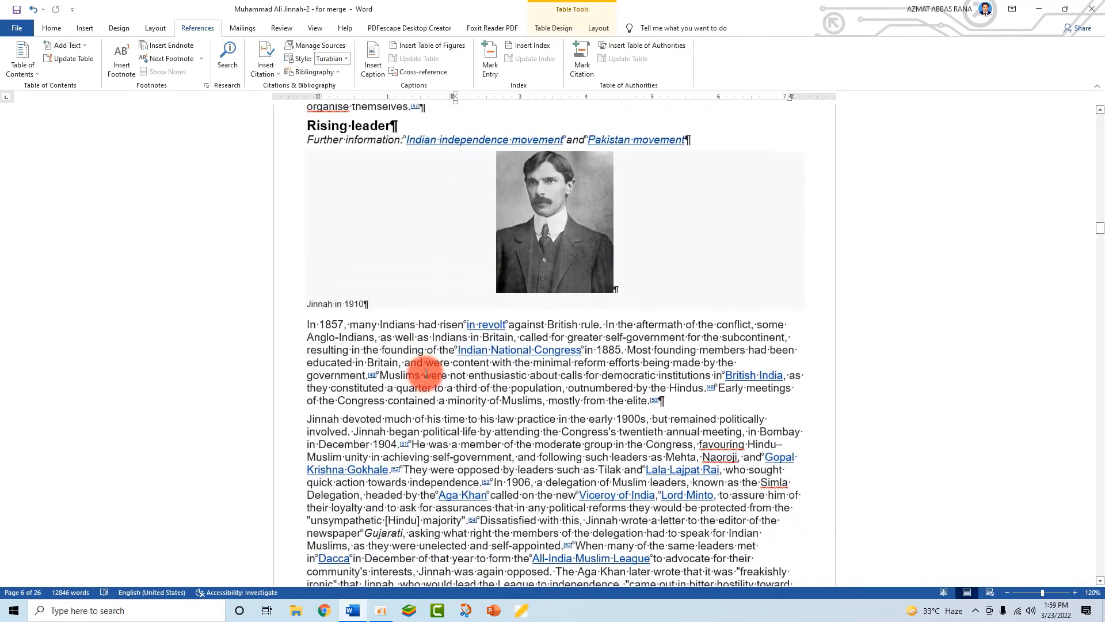
- Mark the 'Jinnah in 1910' caption as a citation
left_click_drag(373, 304, 305, 304)
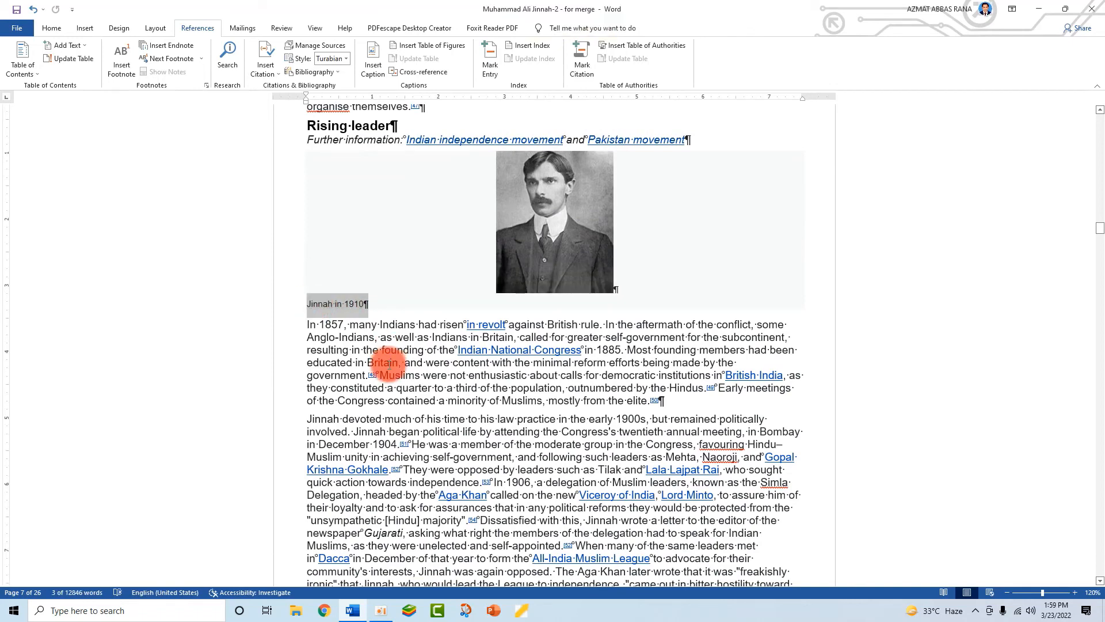
left_click(582, 61)
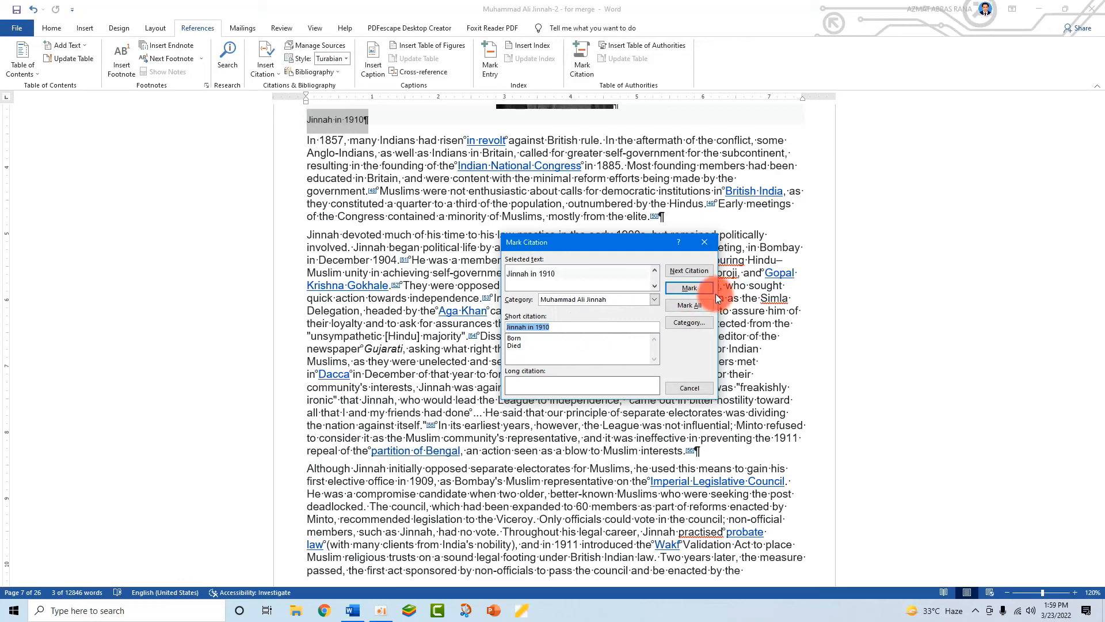
left_click(696, 285)
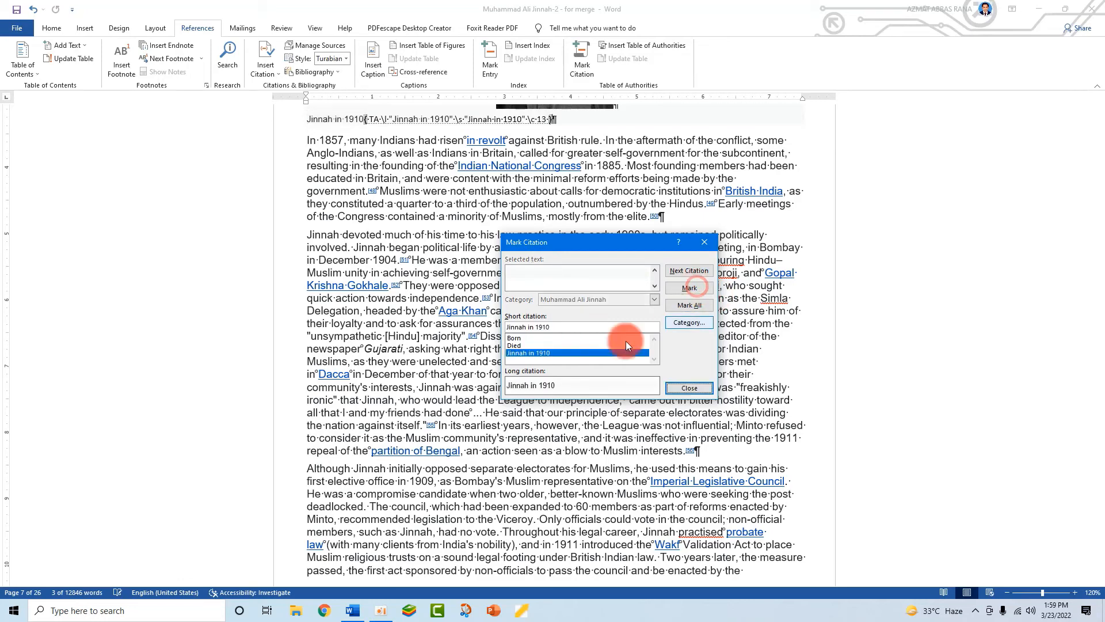
left_click(685, 389)
- Mark the marriage certificate caption as a citation with short citation 'Marriage certificate'
scroll(523, 464, "down", 15)
scroll(525, 398, "down", 10)
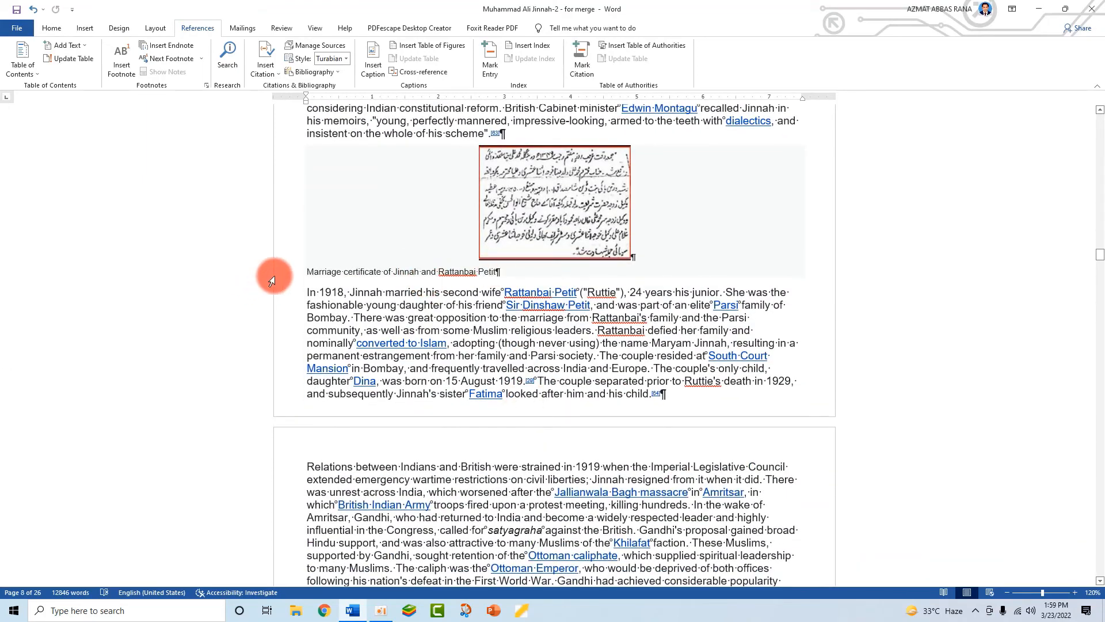
left_click_drag(305, 273, 498, 271)
left_click(578, 65)
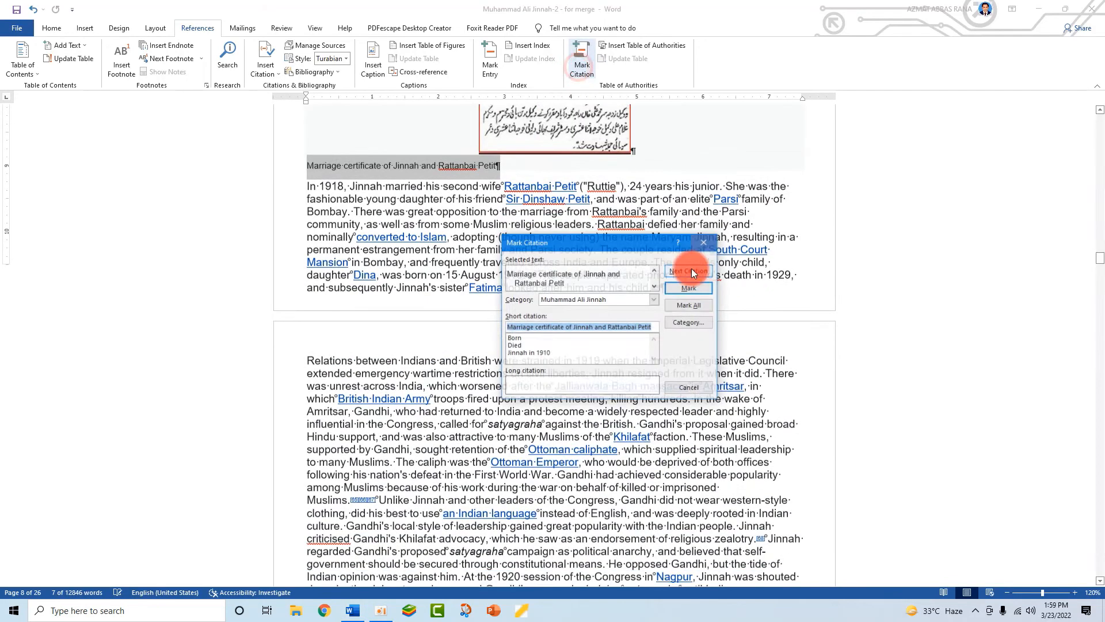
left_click_drag(564, 327, 653, 326)
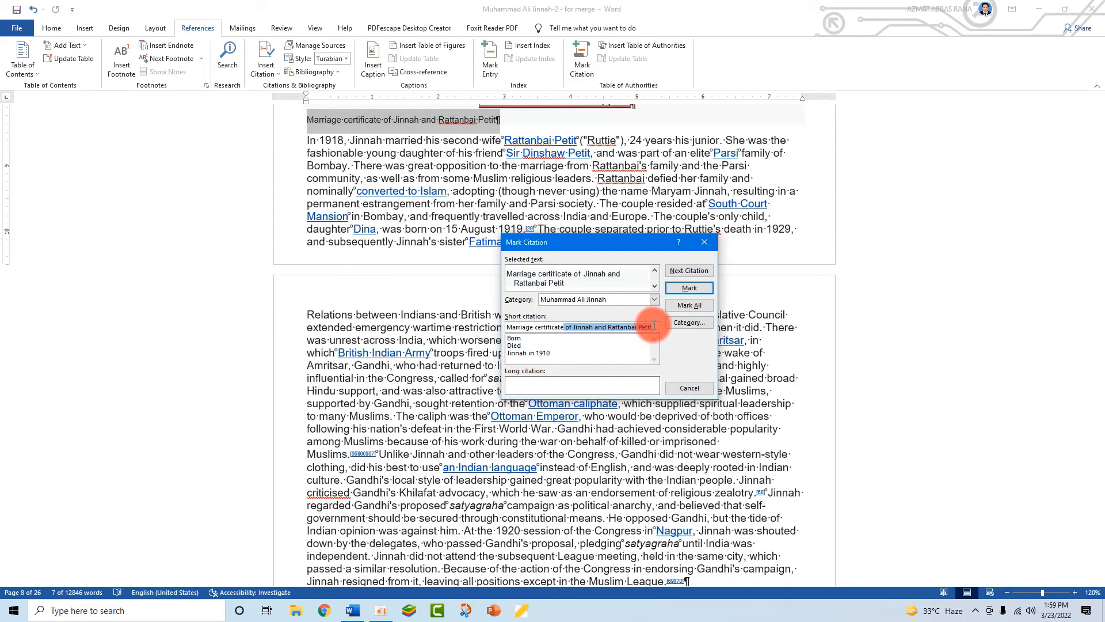
key("Delete")
left_click(552, 327)
left_click(688, 288)
left_click(694, 388)
scroll(492, 414, "down", 20)
scroll(492, 413, "down", 15)
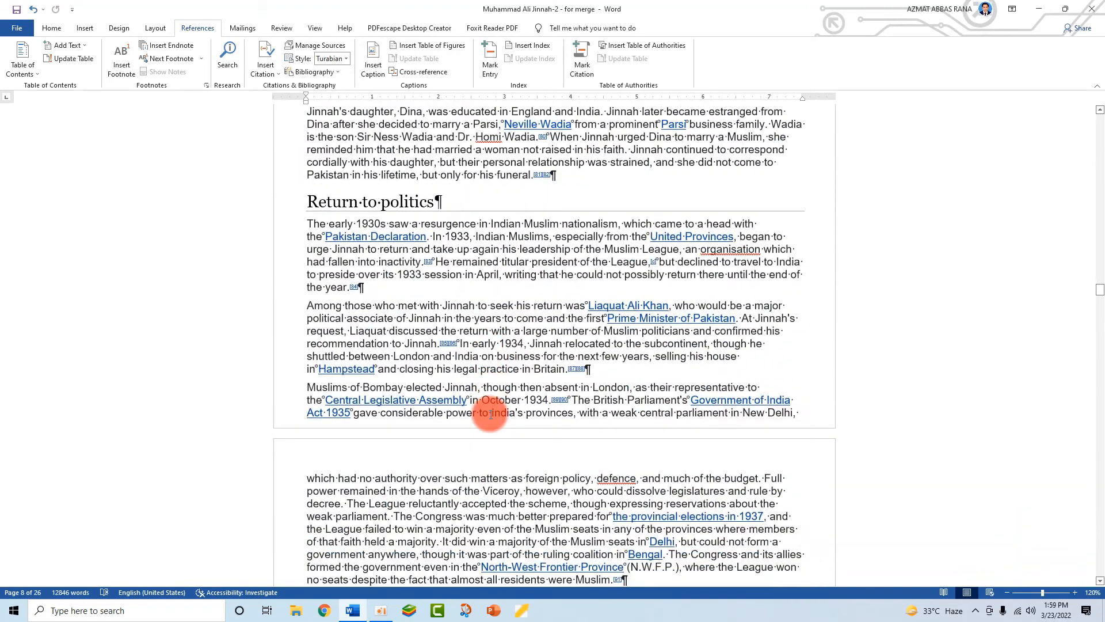
scroll(494, 413, "down", 4)
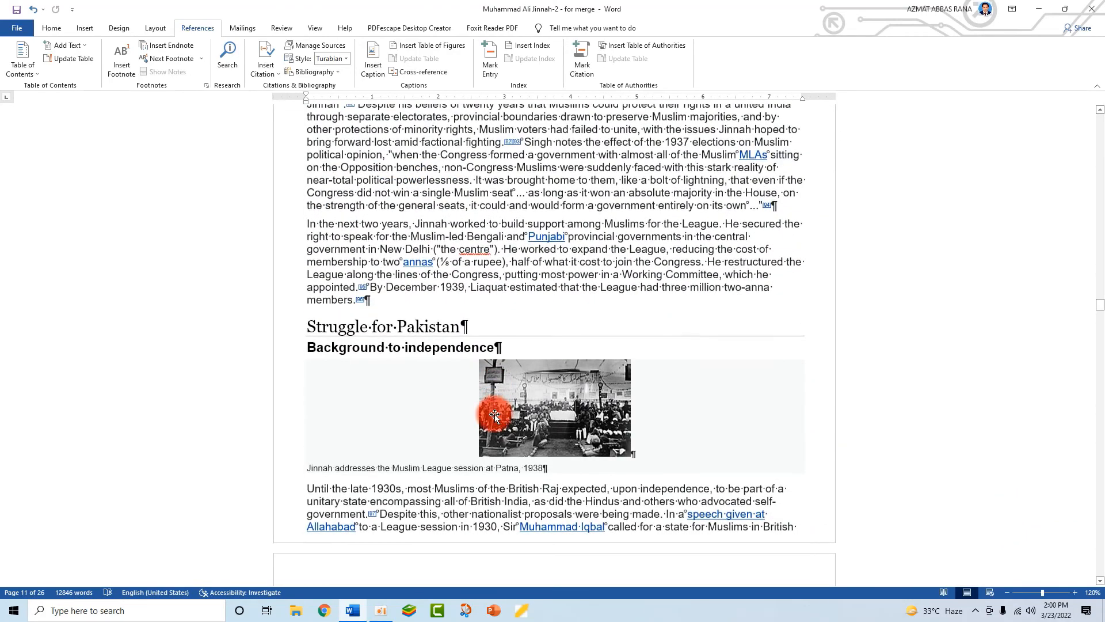
scroll(494, 413, "up", 5)
scroll(492, 413, "down", 8)
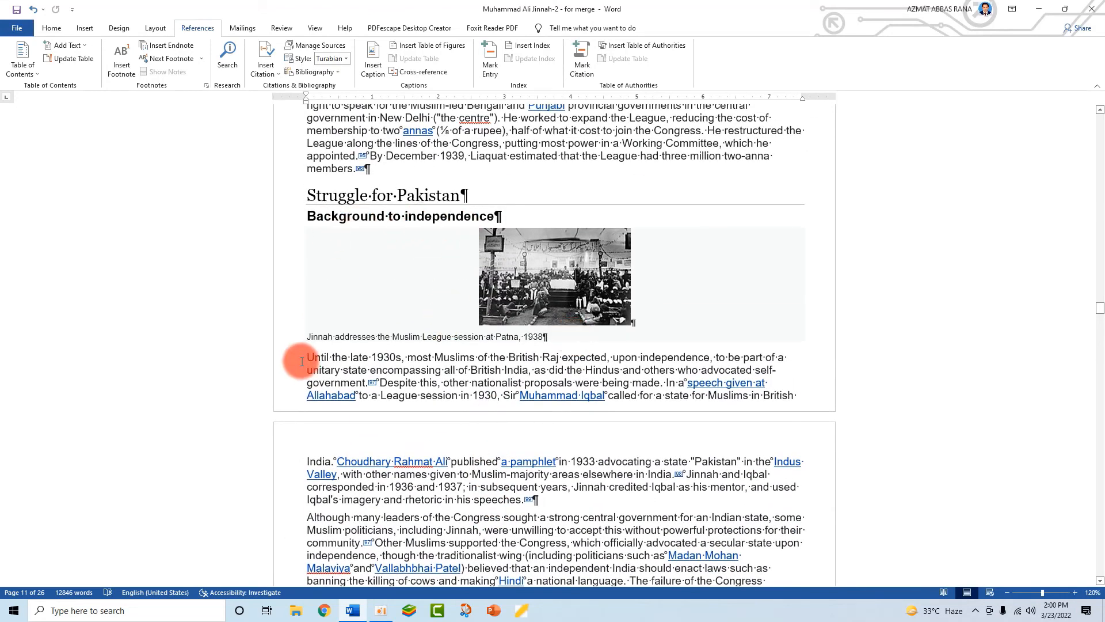
- Mark the Patna 1938 caption as a citation shortened to 'Jinnah addresses'
left_click_drag(550, 336, 307, 339)
left_click(571, 79)
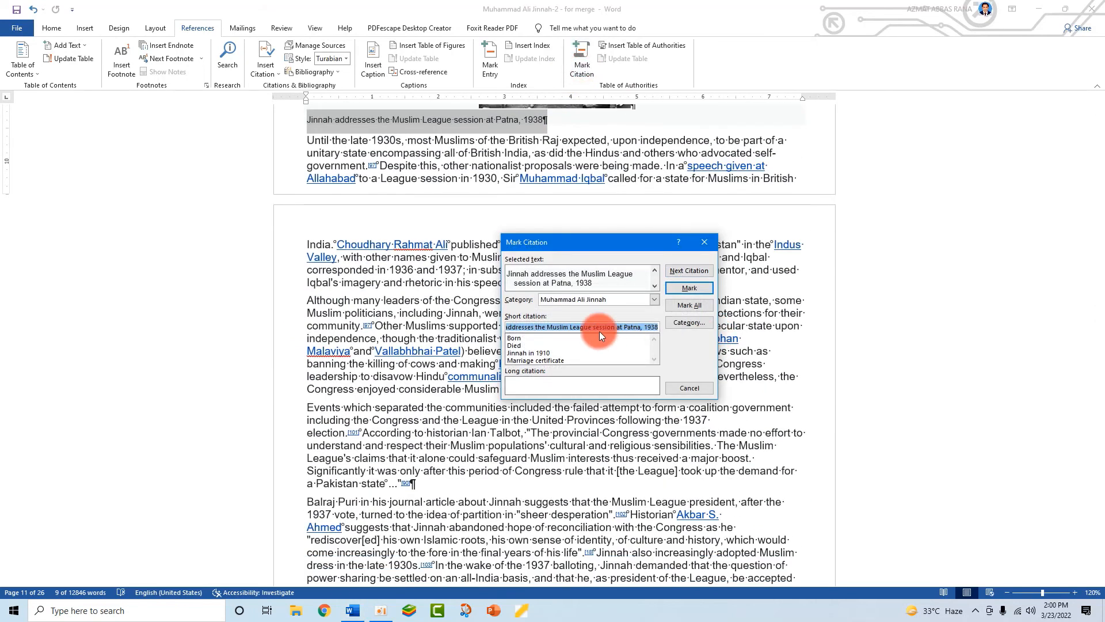
left_click_drag(536, 327, 742, 356)
key("BackSpace")
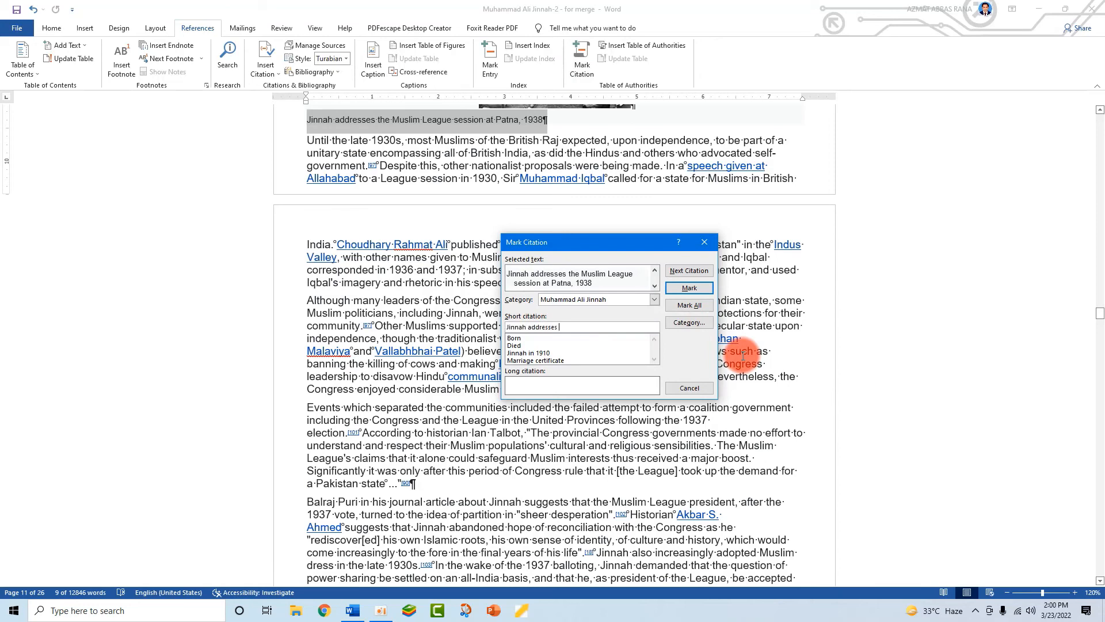
left_click(689, 291)
left_click(689, 387)
left_click(620, 346)
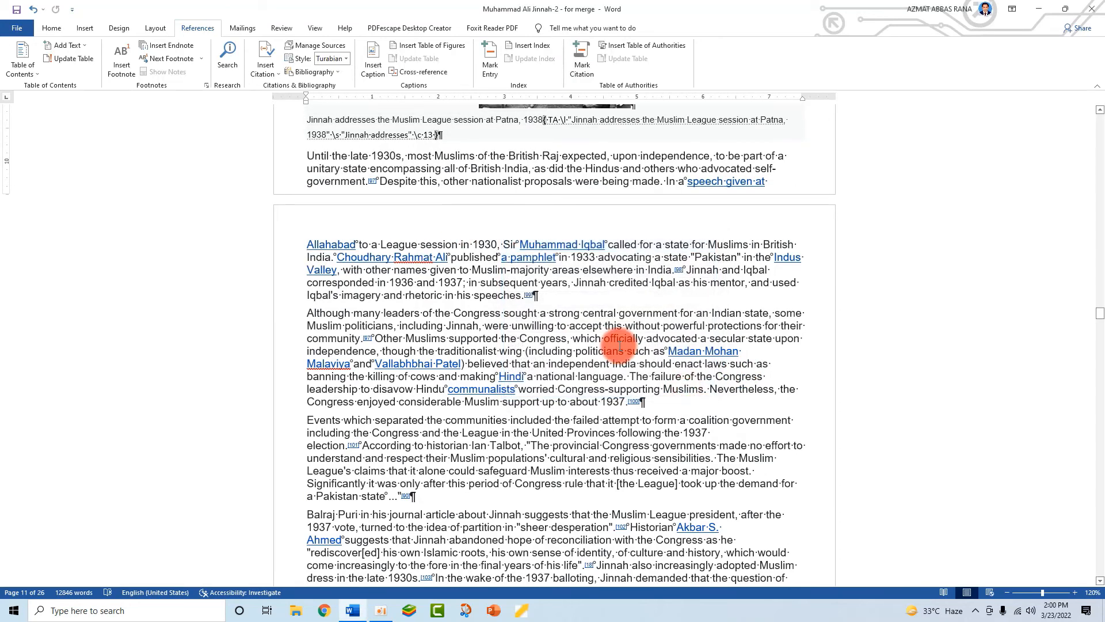
- Mark the 'Jinnah and Gandhi arguing in 1939' caption as a citation with short form 'Jinnah and Gandhi'
scroll(619, 346, "down", 15)
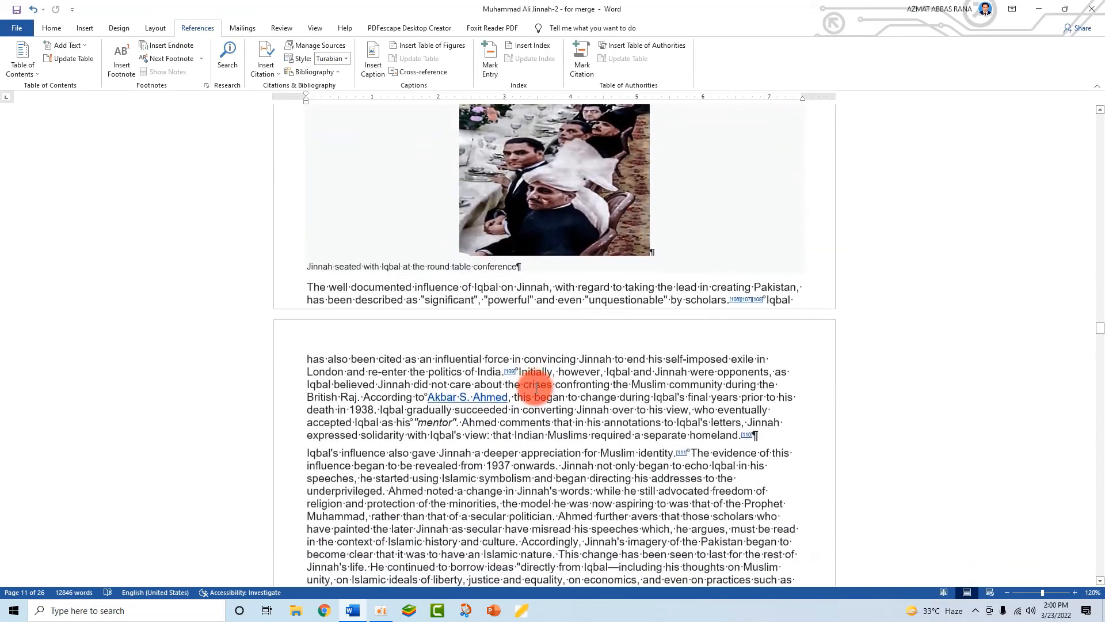
scroll(537, 389, "up", 4)
scroll(536, 393, "down", 9)
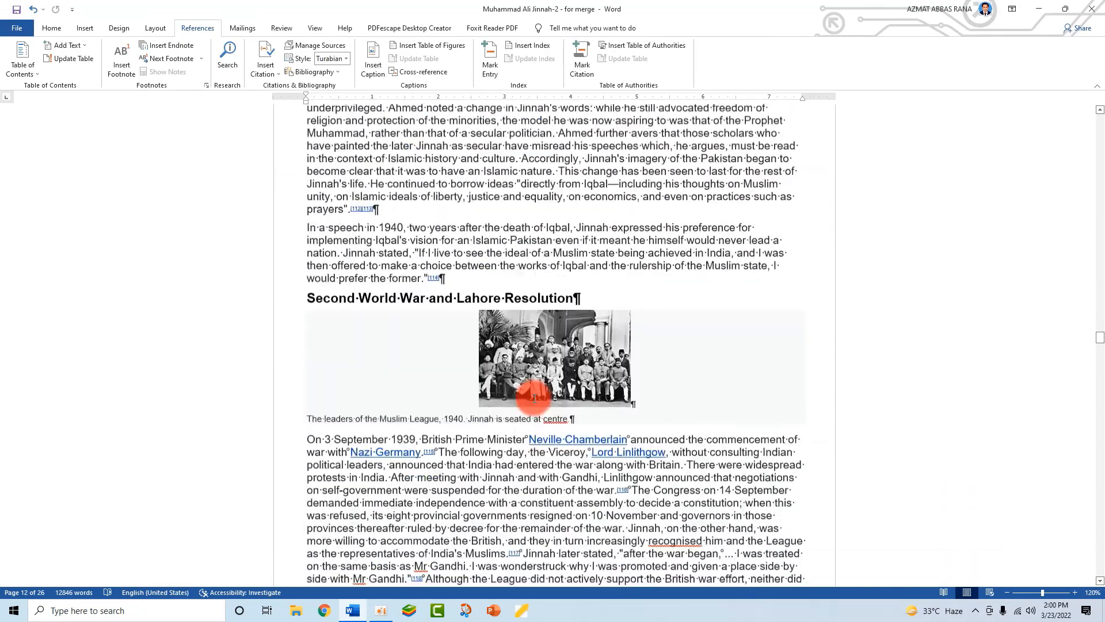
scroll(534, 397, "down", 4)
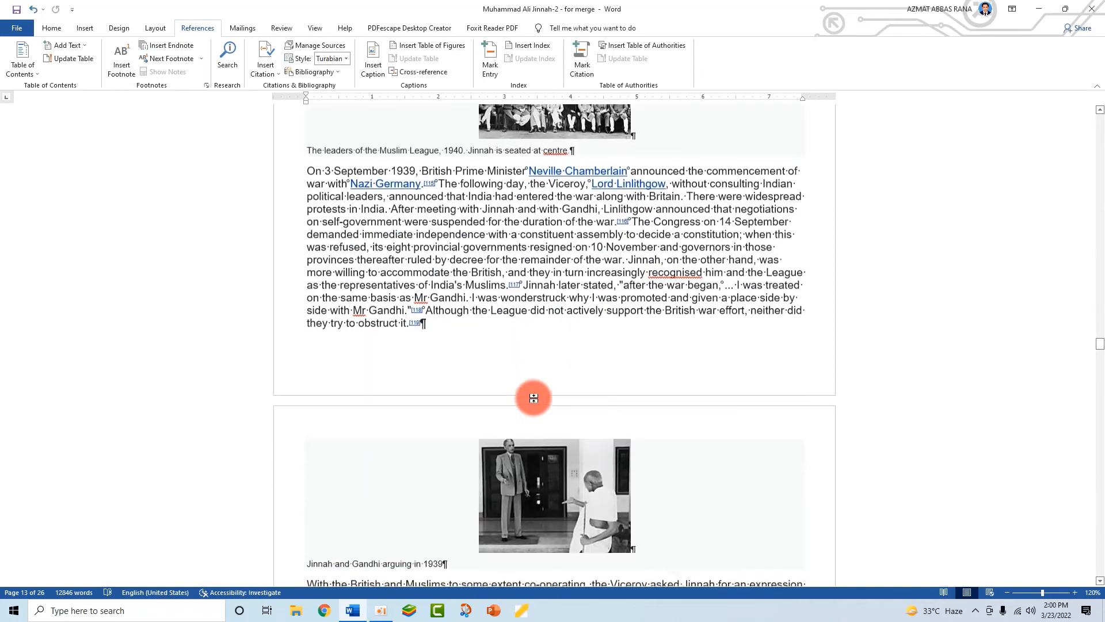
scroll(534, 398, "down", 6)
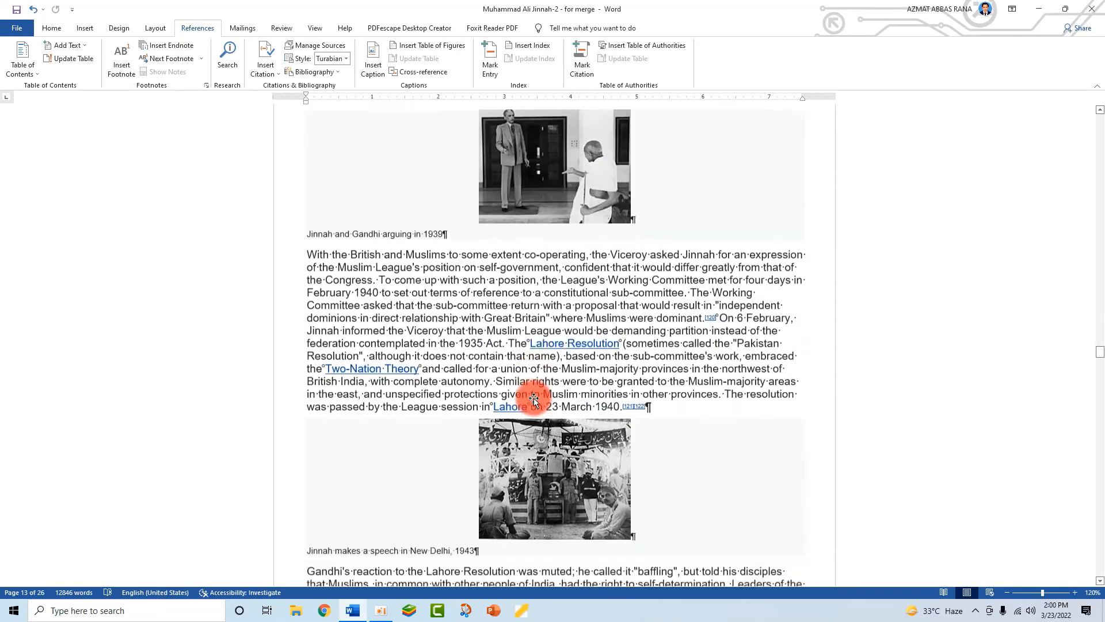
scroll(534, 399, "up", 2)
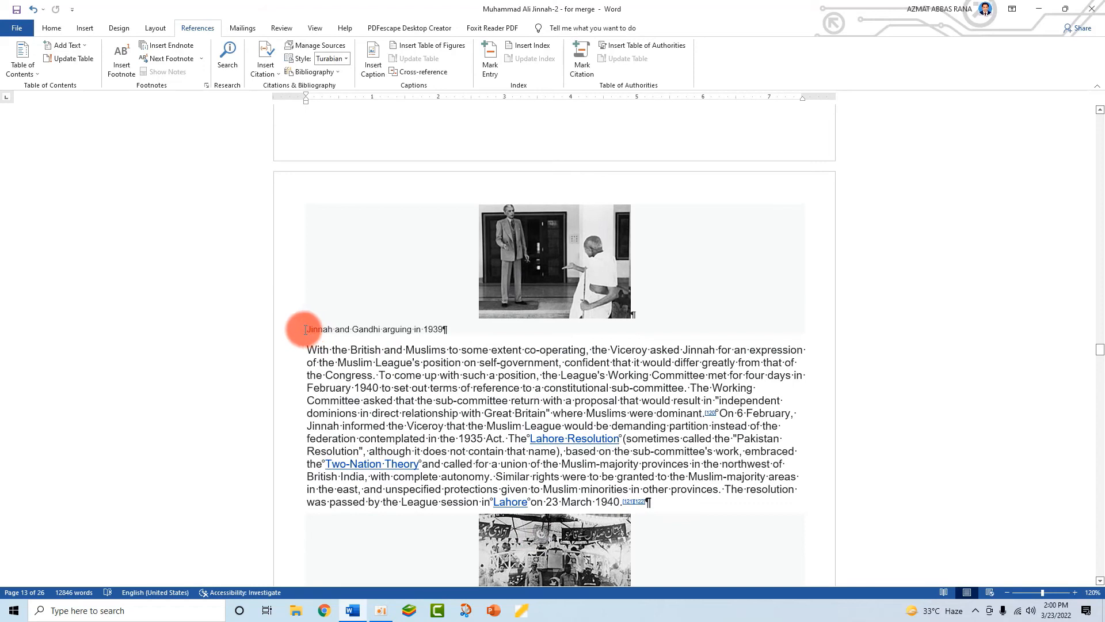
left_click_drag(305, 329, 444, 329)
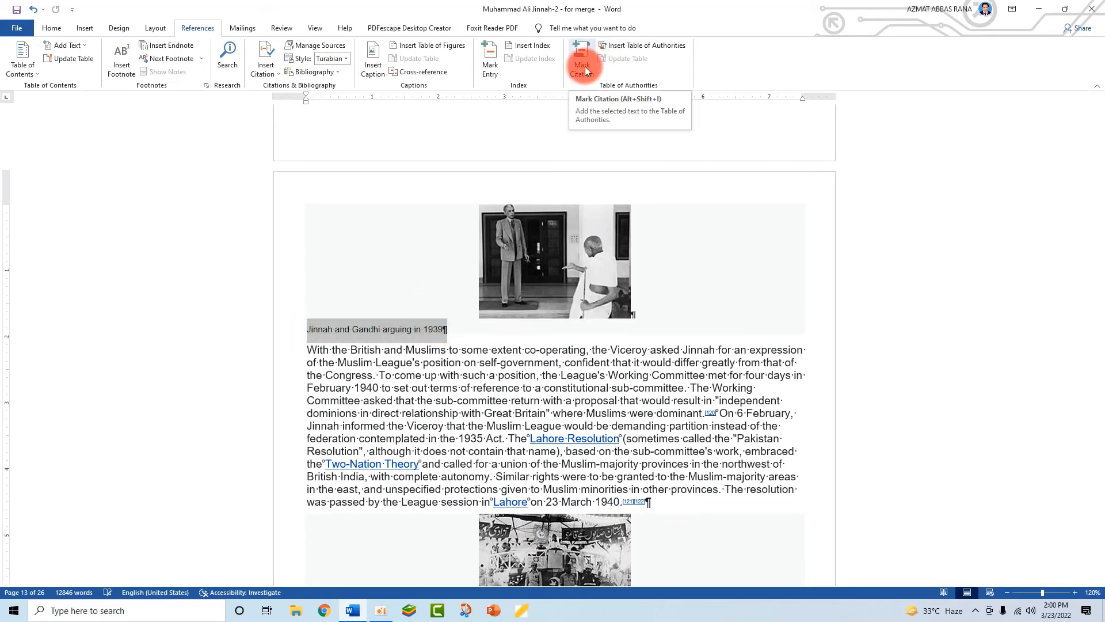
left_click(585, 67)
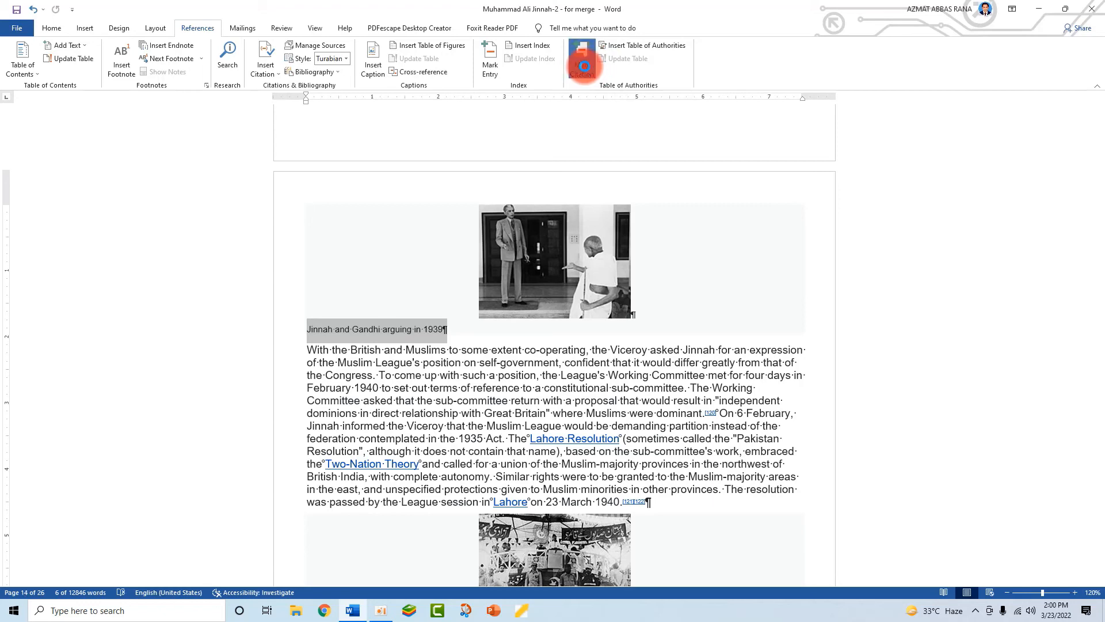
left_click_drag(567, 327, 618, 327)
key("BackSpace")
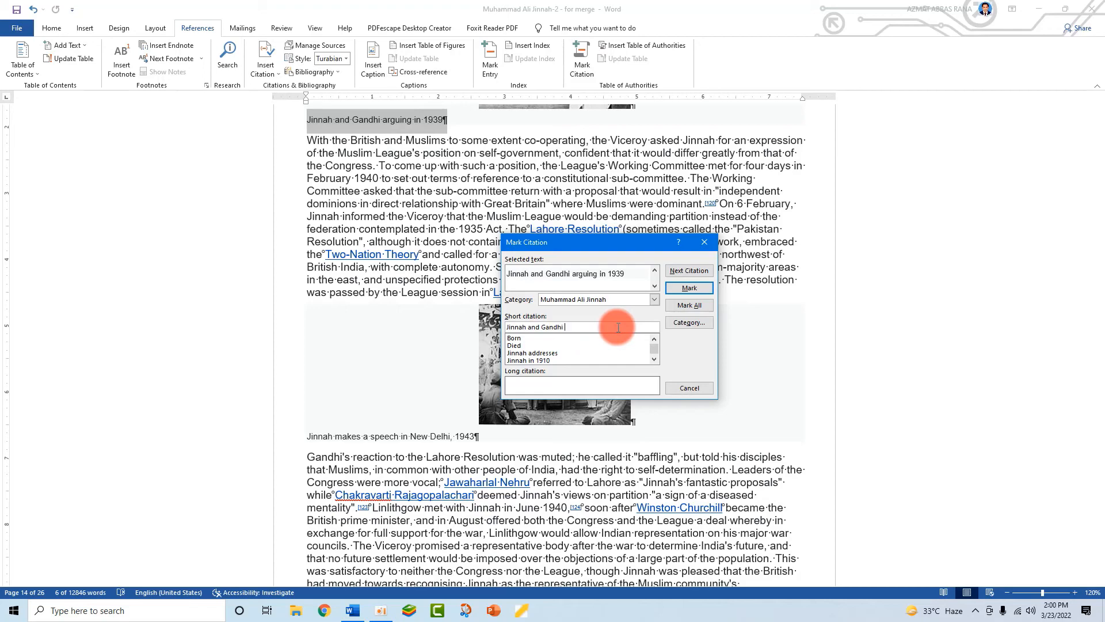
left_click(688, 288)
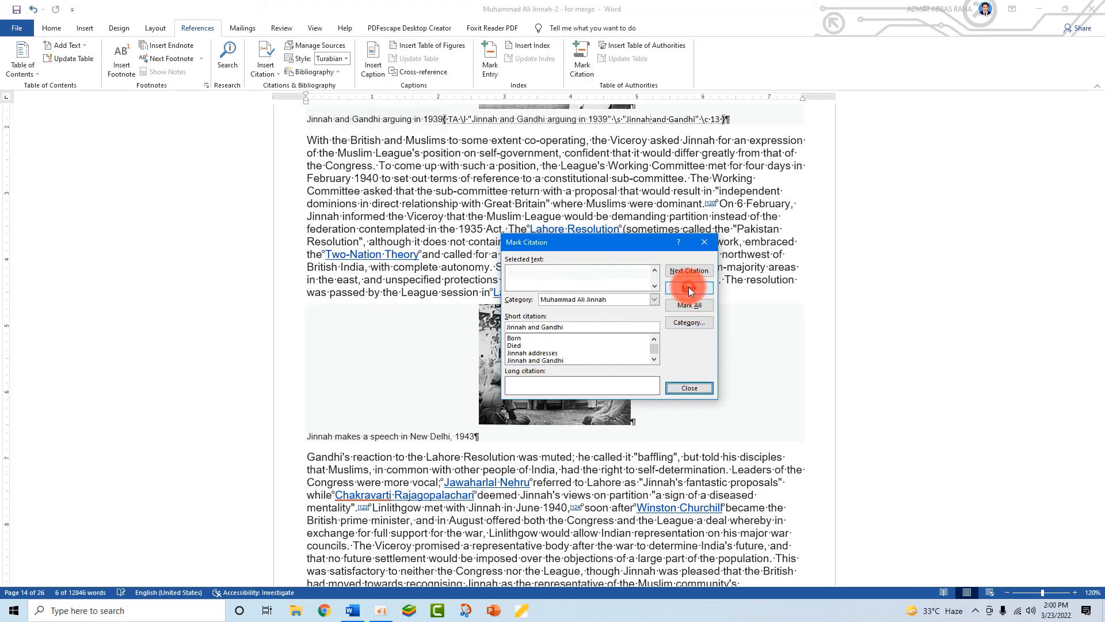
left_click(690, 388)
scroll(536, 480, "down", 1)
left_click(536, 479)
scroll(536, 480, "down", 10)
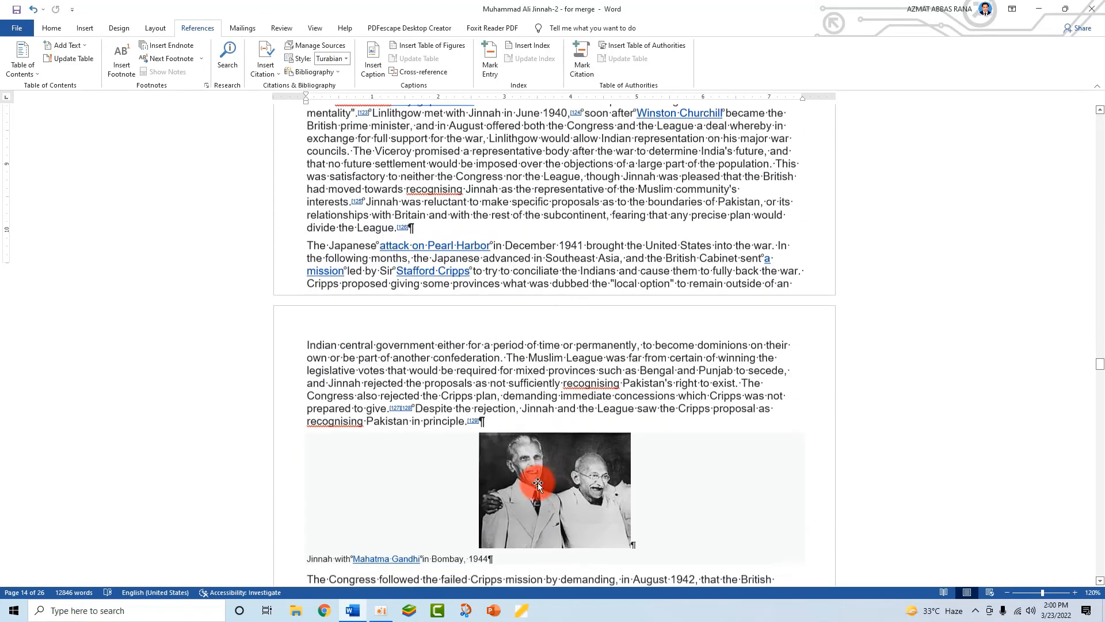
- Put the cursor on the blank line below the final Table of Authorities heading, hide ¶ marks, and left-align it
left_click_drag(1100, 369, 1101, 582)
left_click(528, 328)
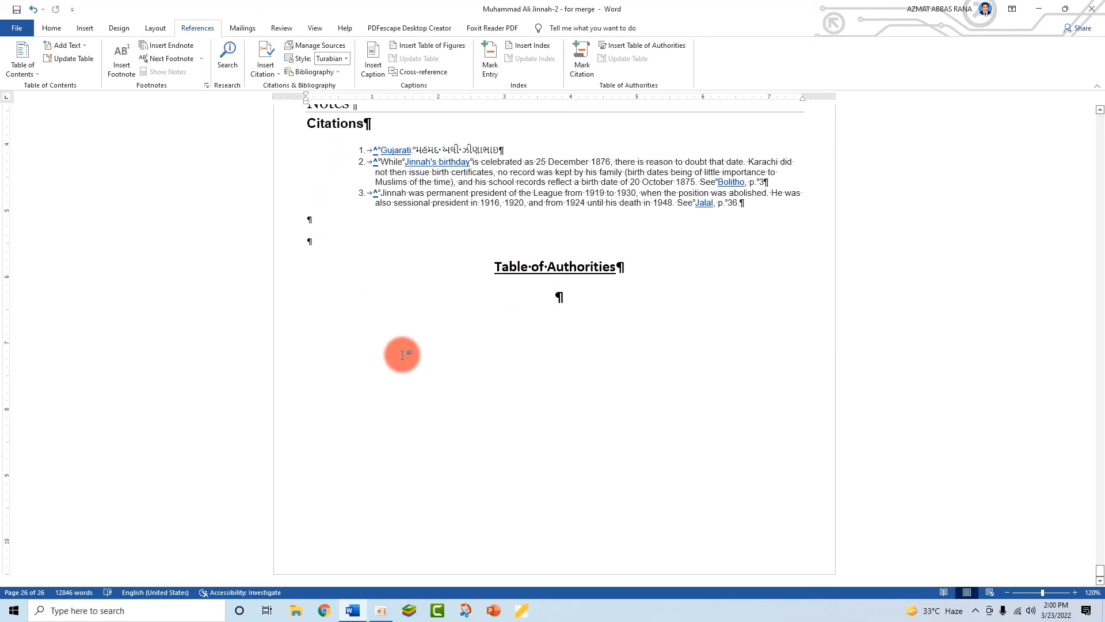
key("ctrl+shift+8")
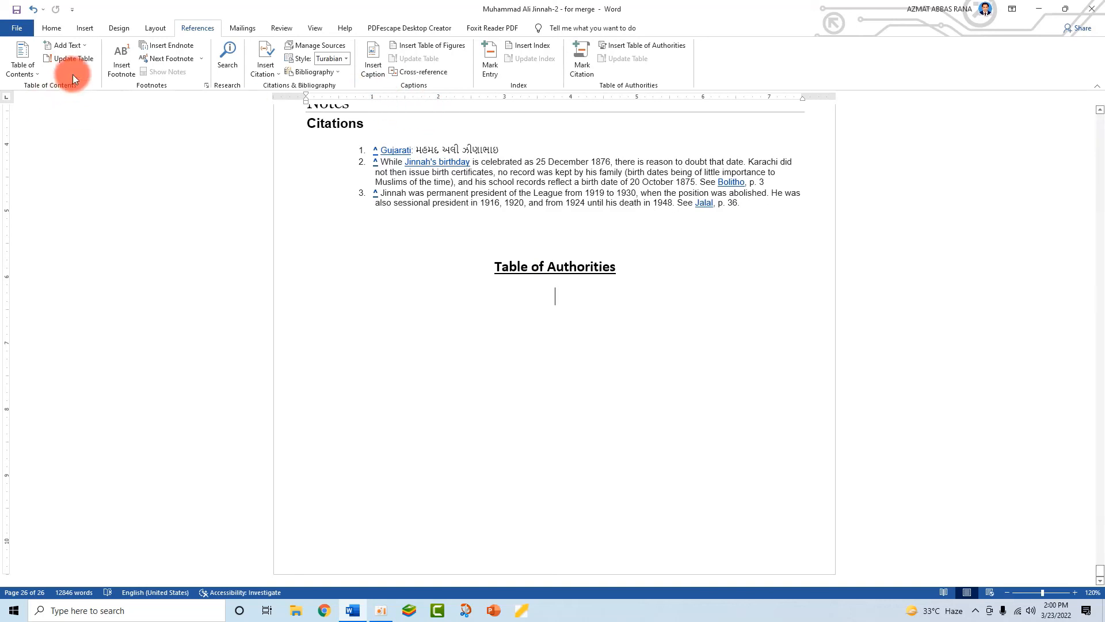
left_click(52, 28)
left_click(276, 69)
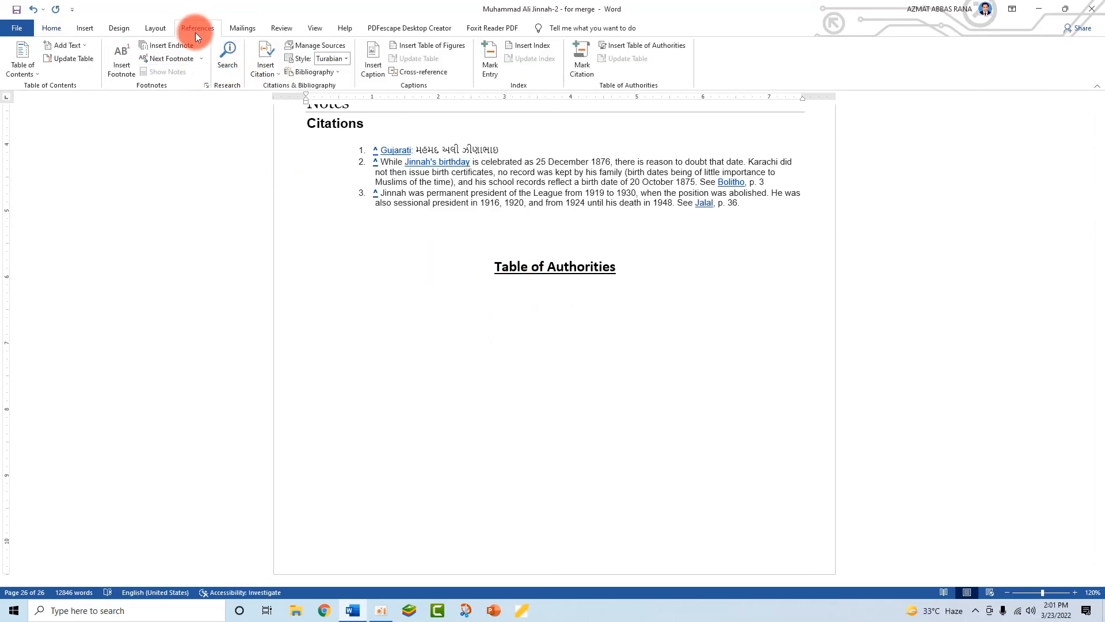
- Insert a Table of Authorities built from the Muhammad Ali Jinnah citation category
left_click(624, 46)
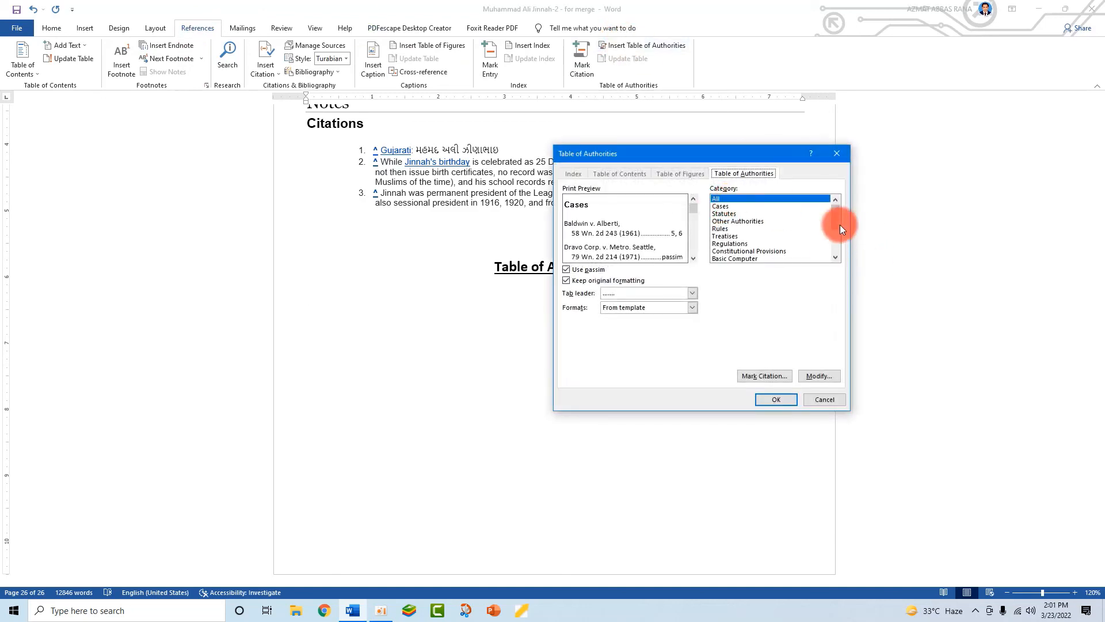
left_click_drag(834, 222, 837, 243)
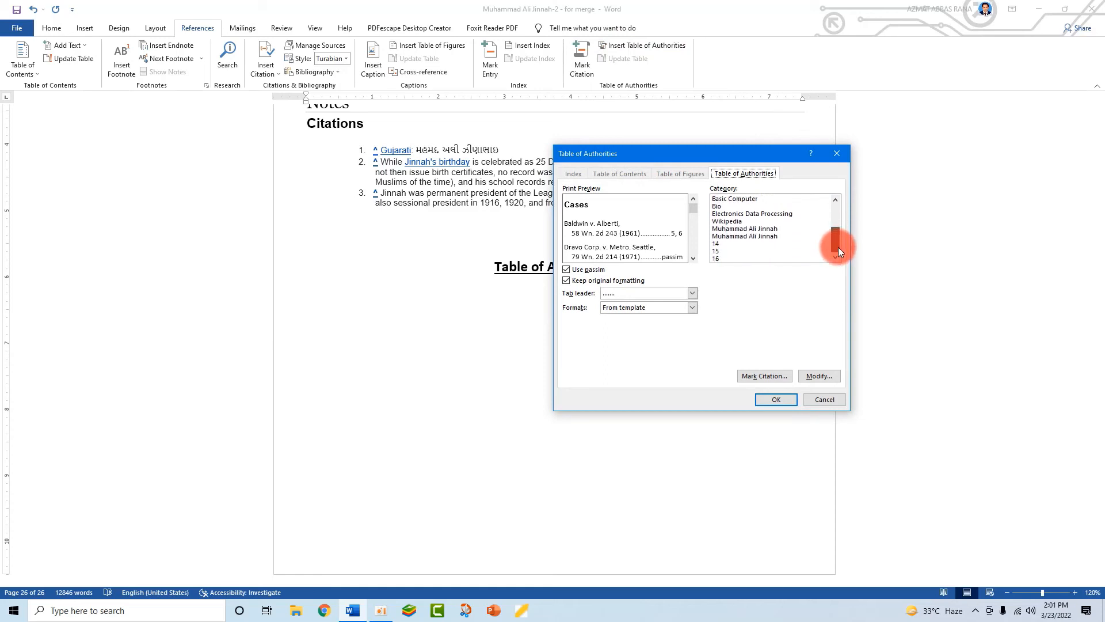
left_click(763, 236)
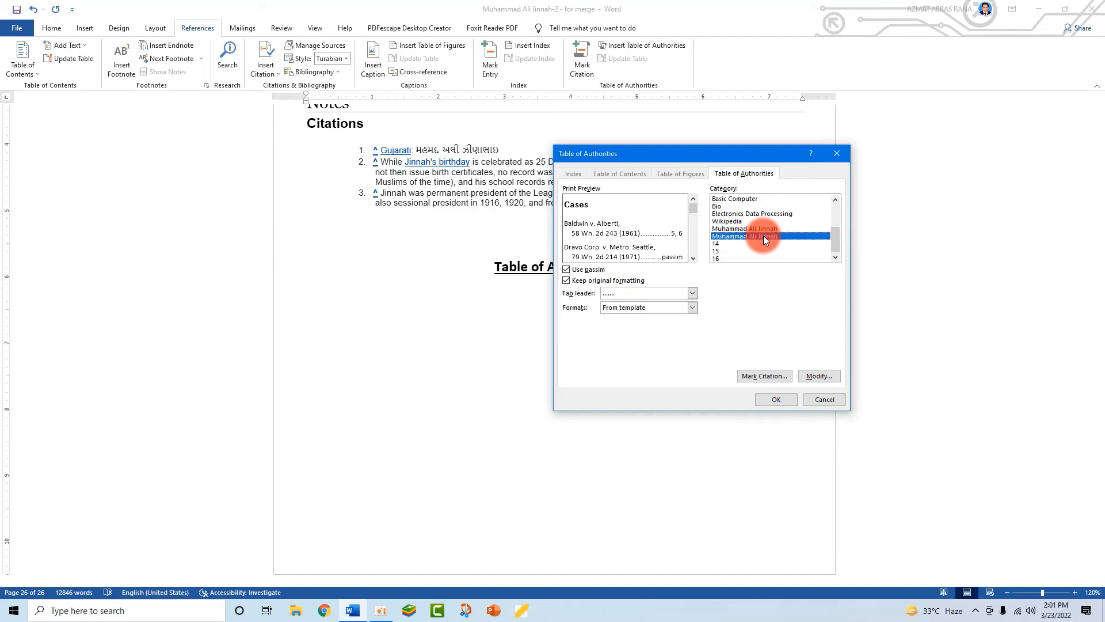
left_click(760, 229)
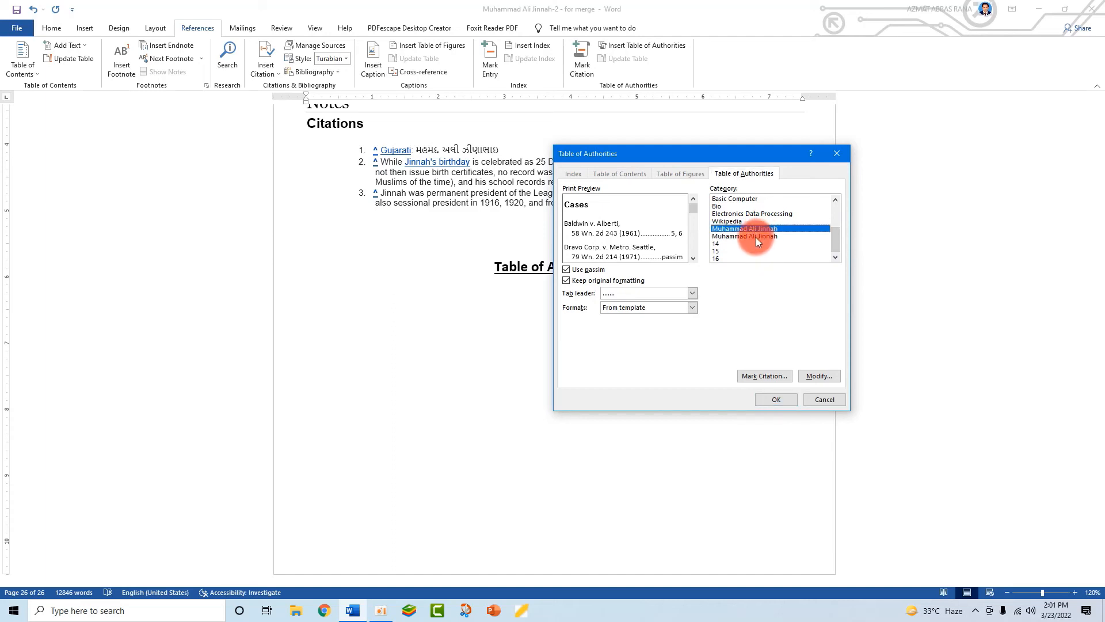
left_click(756, 237)
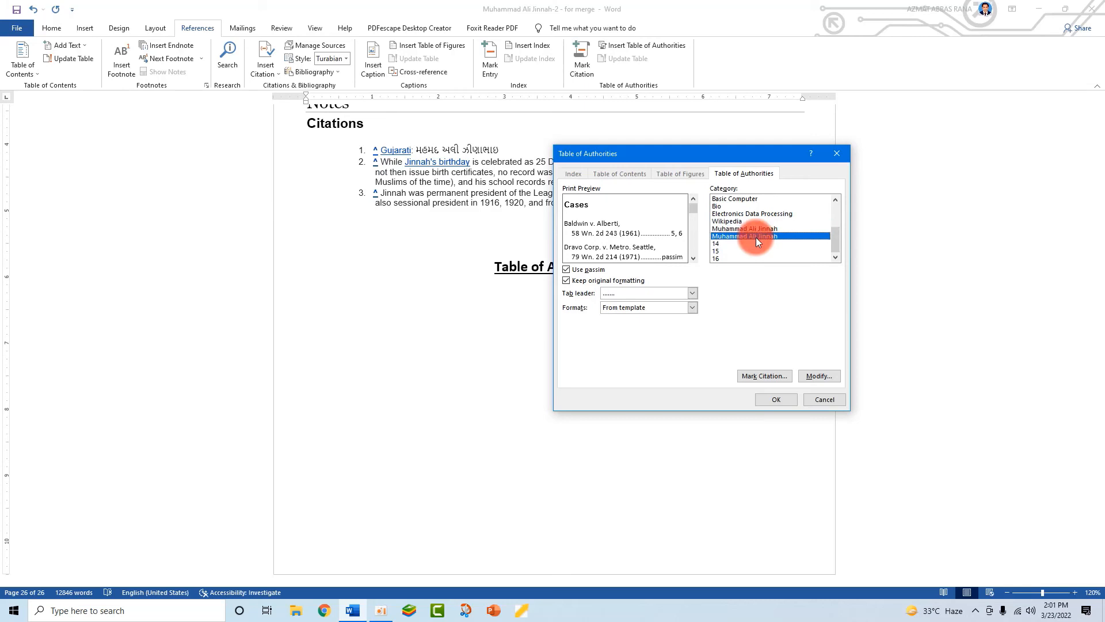
left_click(777, 398)
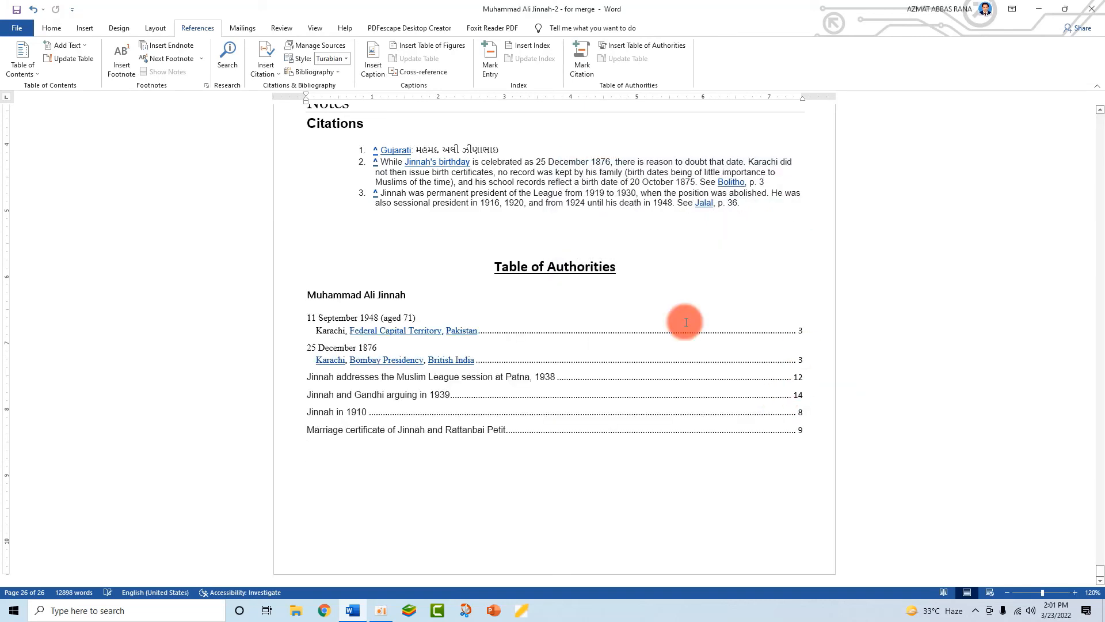
left_click(466, 476)
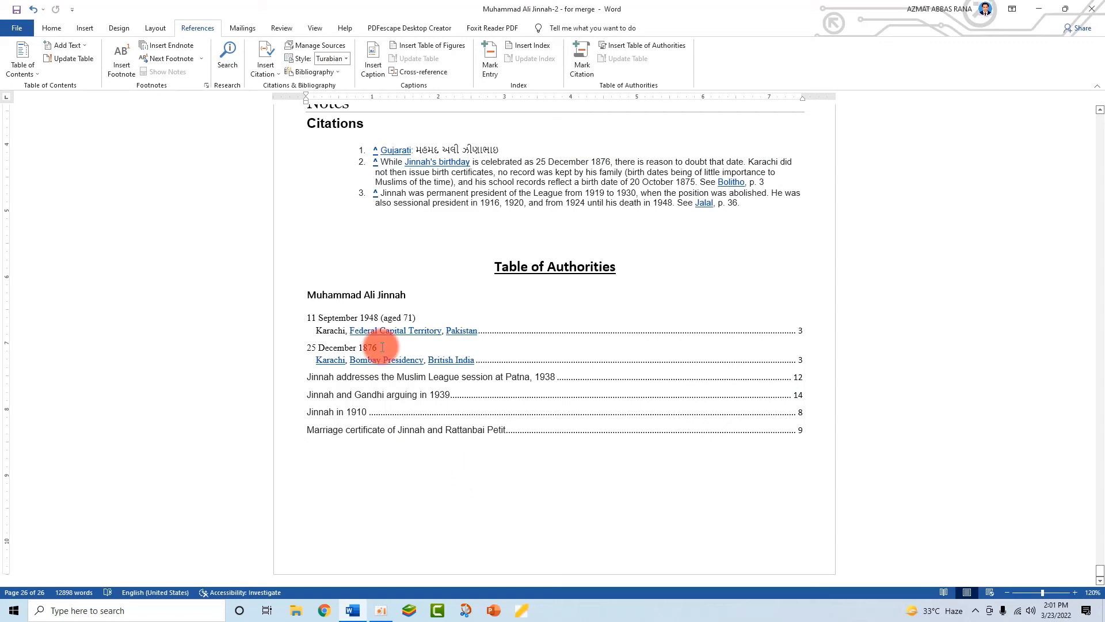
- Select the inserted Table of Authorities and click through its category heading, entries, and the line below
left_click_drag(806, 430, 301, 318)
left_click(460, 435)
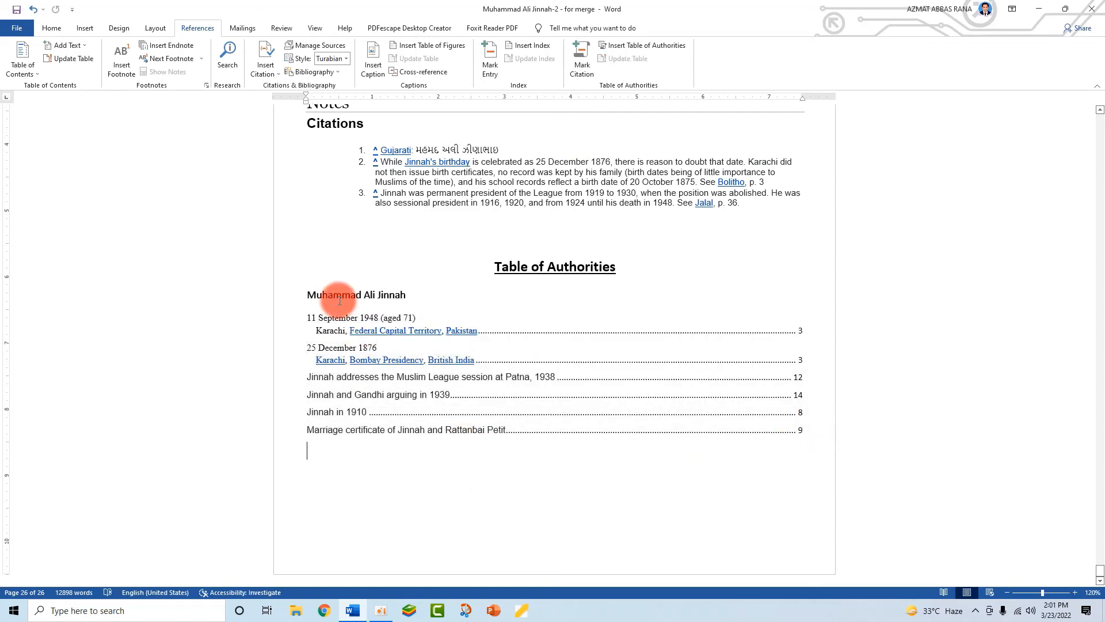
left_click_drag(412, 294, 291, 295)
left_click(344, 310)
left_click(757, 347)
left_click(696, 346)
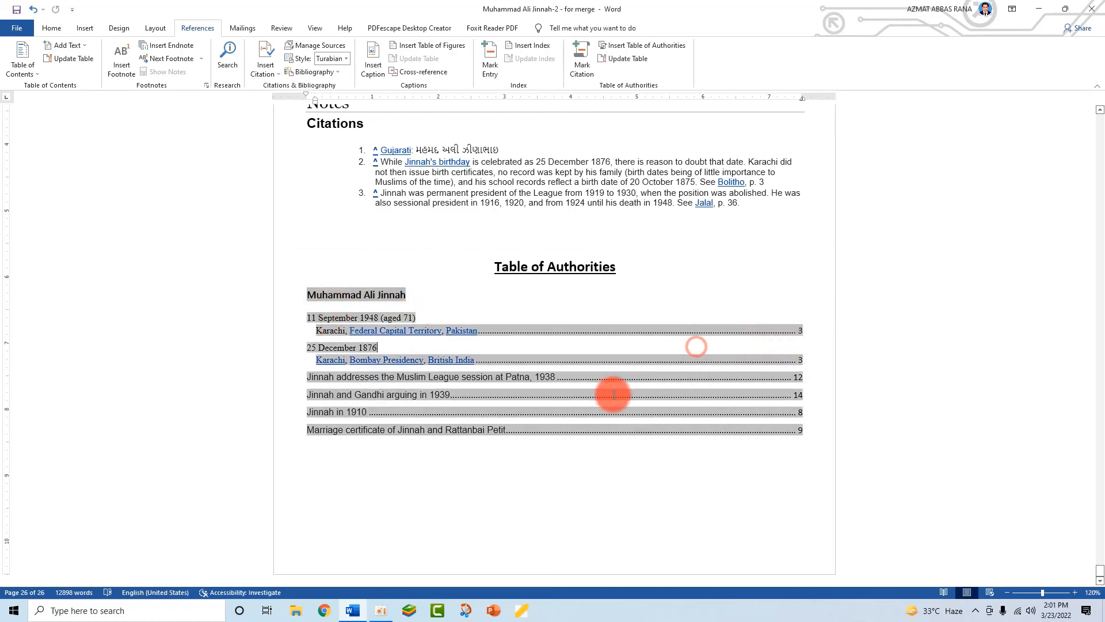
left_click(679, 456)
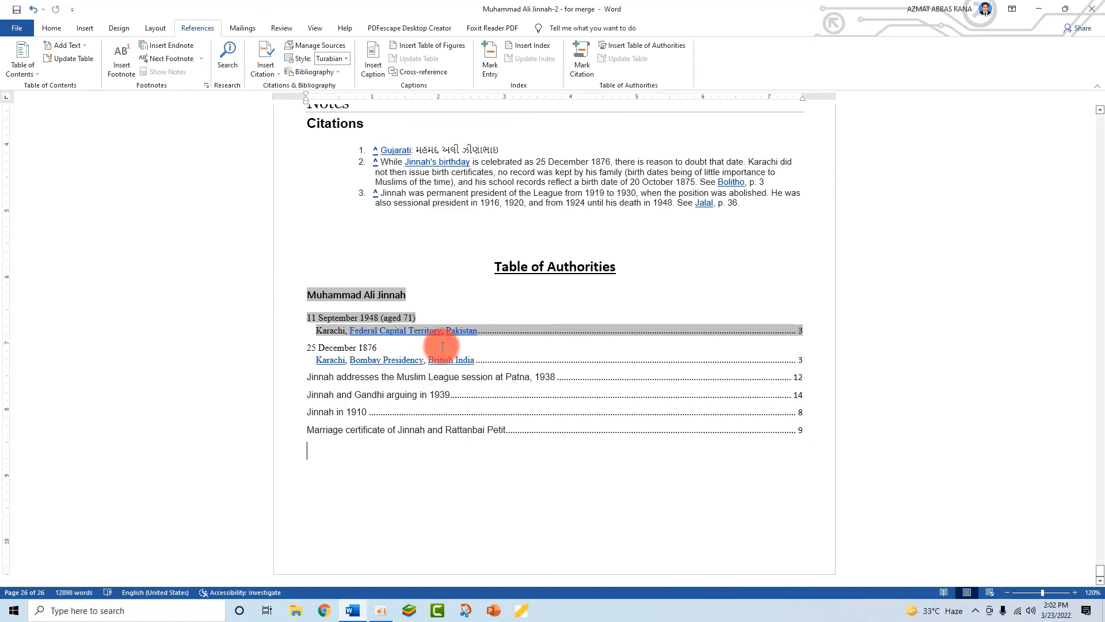
left_click(406, 334)
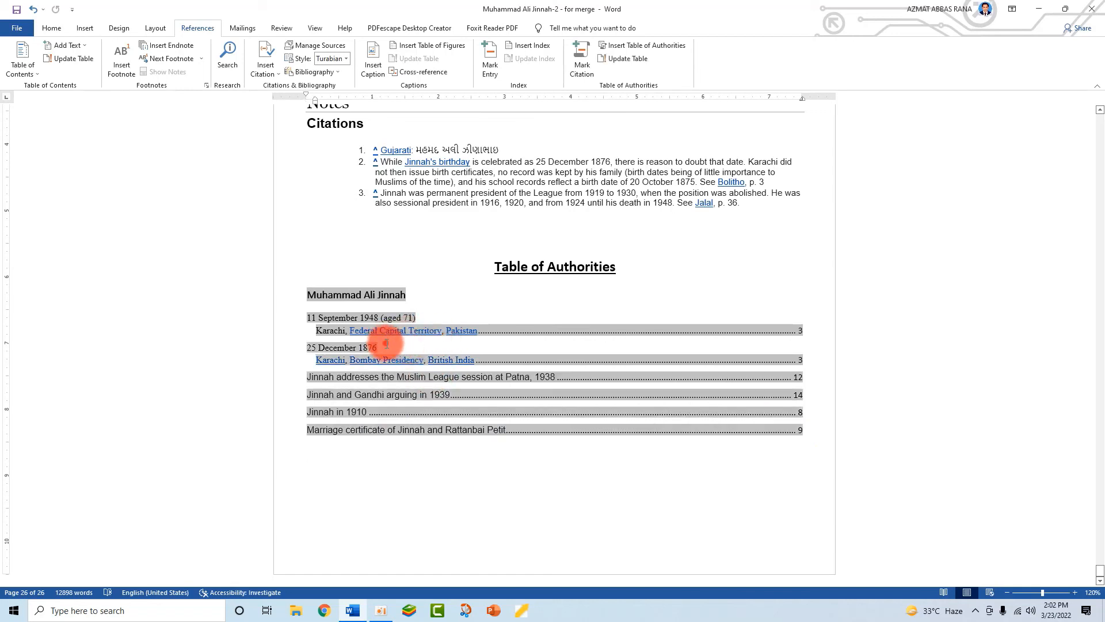
left_click(525, 499)
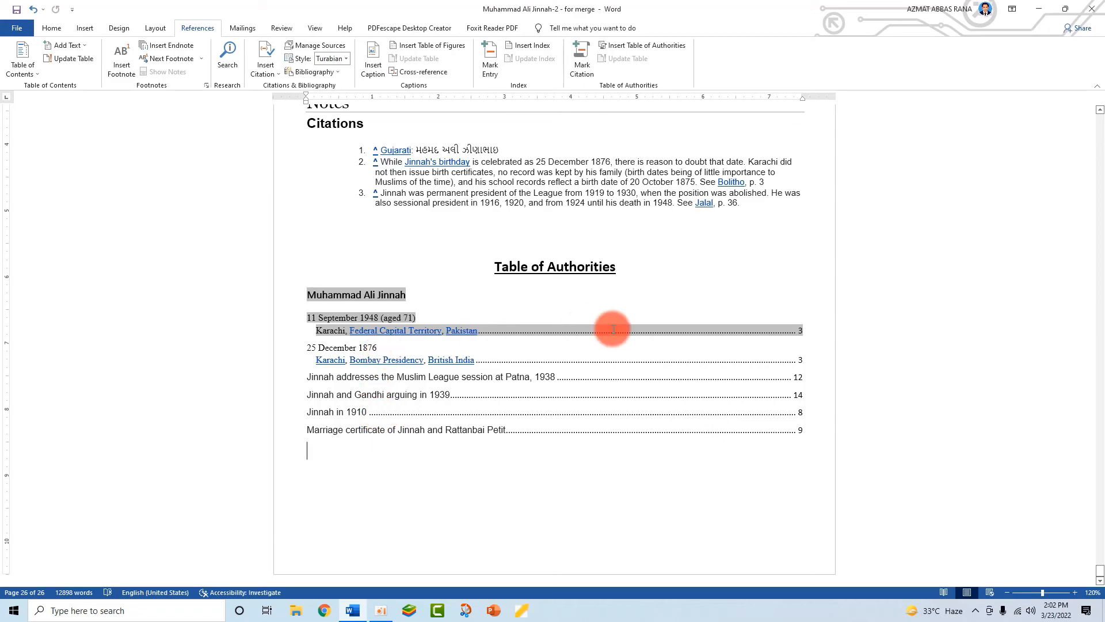
scroll(468, 370, "up", 3)
scroll(564, 454, "down", 3)
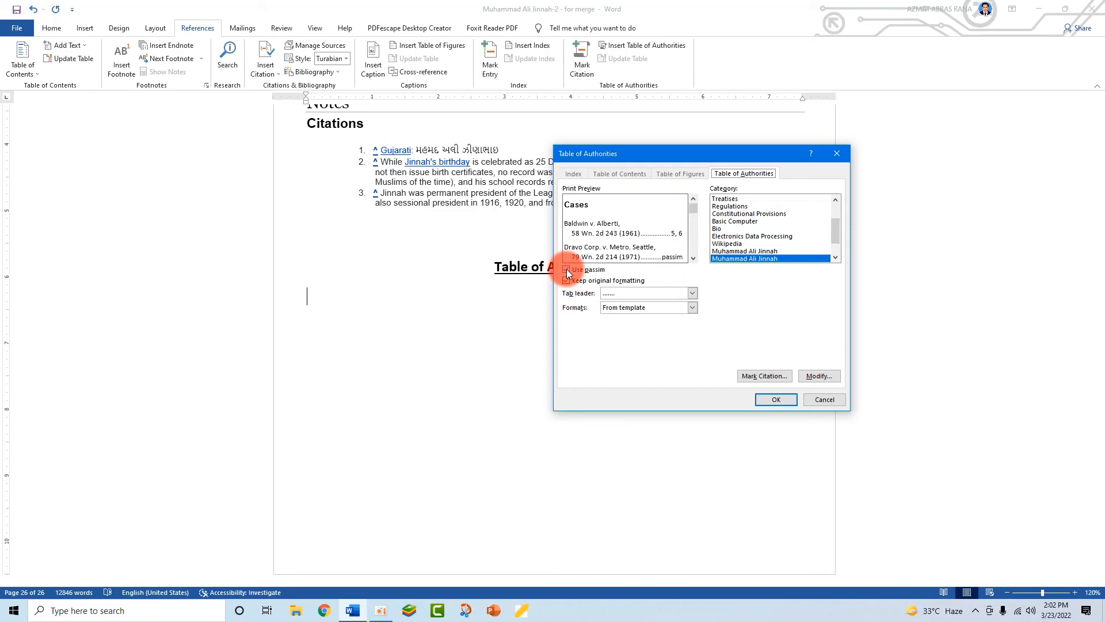
- Insert the Table of Authorities with actual page numbers instead of passim, then delete it
left_click(566, 270)
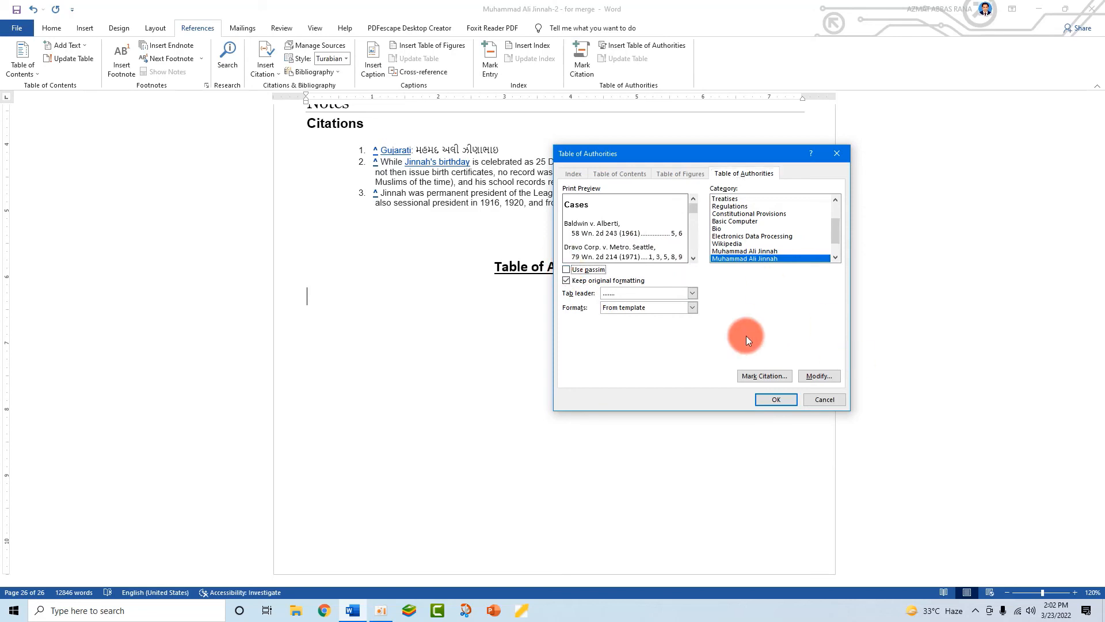
left_click(776, 399)
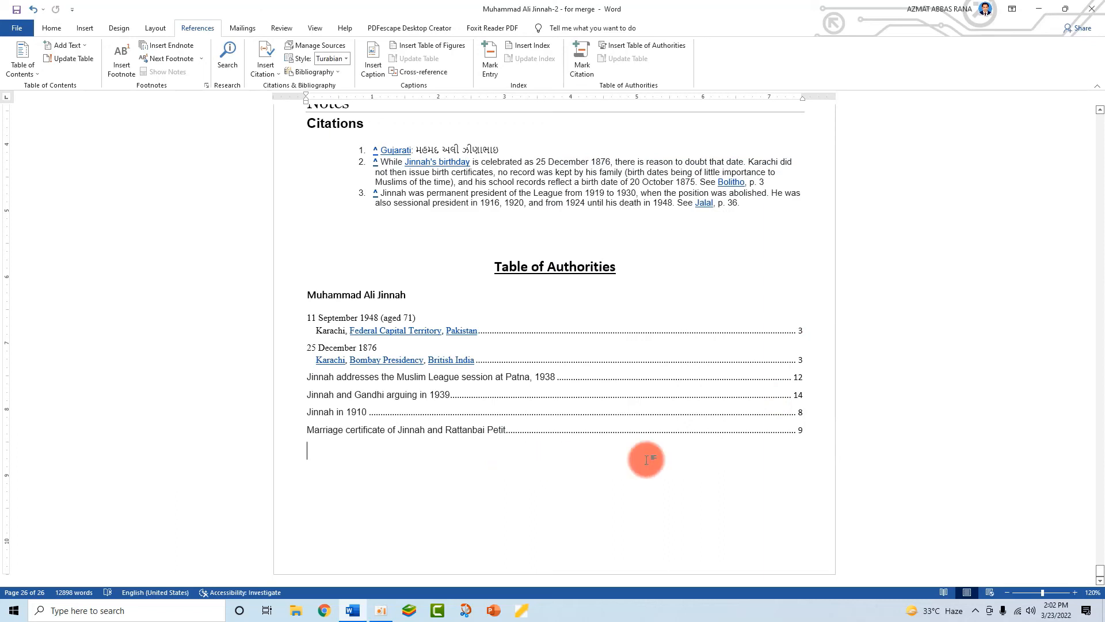
left_click_drag(813, 430, 291, 301)
key("Delete")
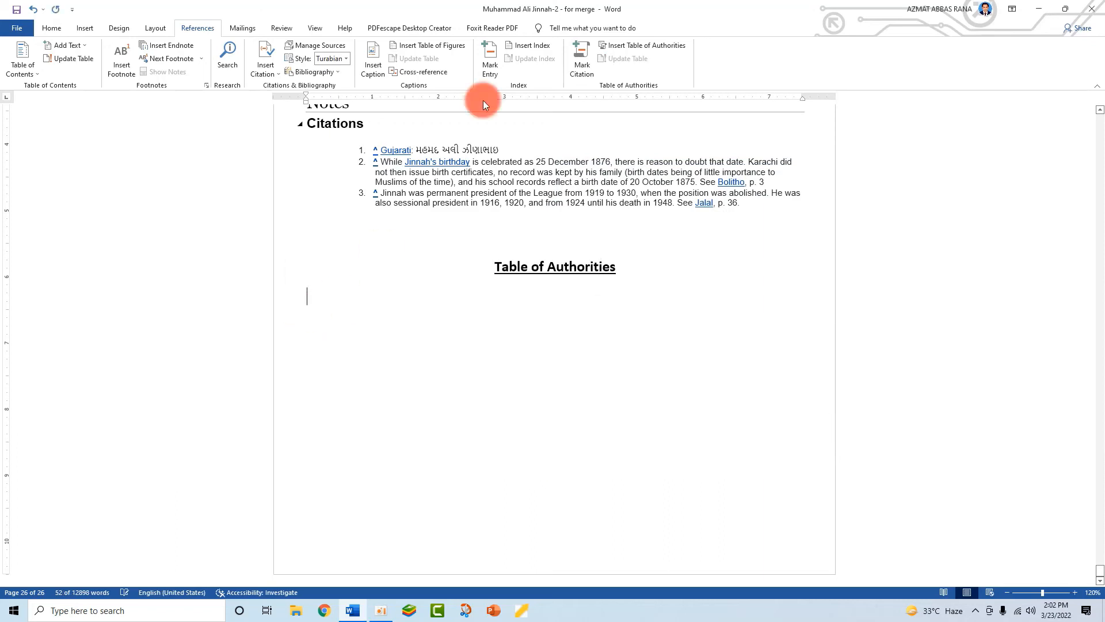
- Regenerate the table with a solid-line tab leader, keeping original formatting on
left_click(662, 47)
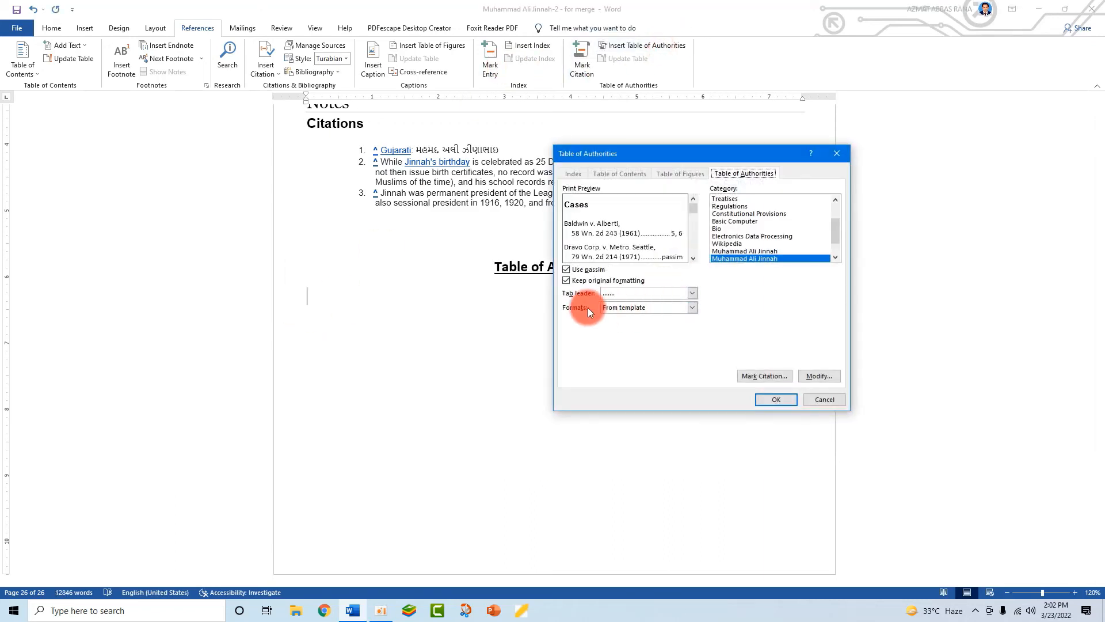
left_click(568, 282)
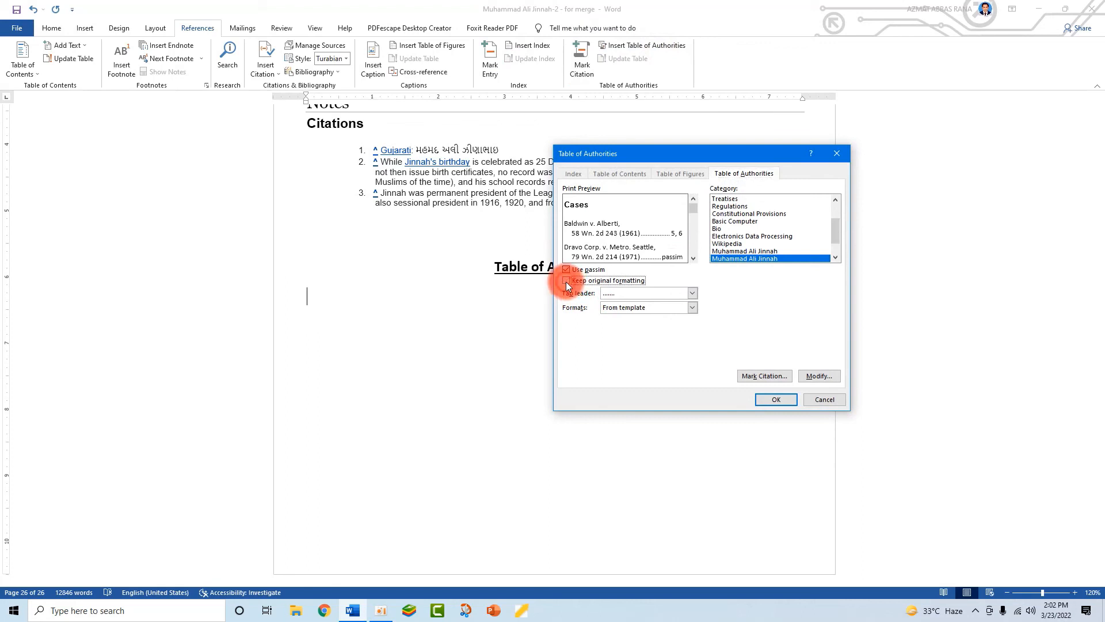
left_click(567, 282)
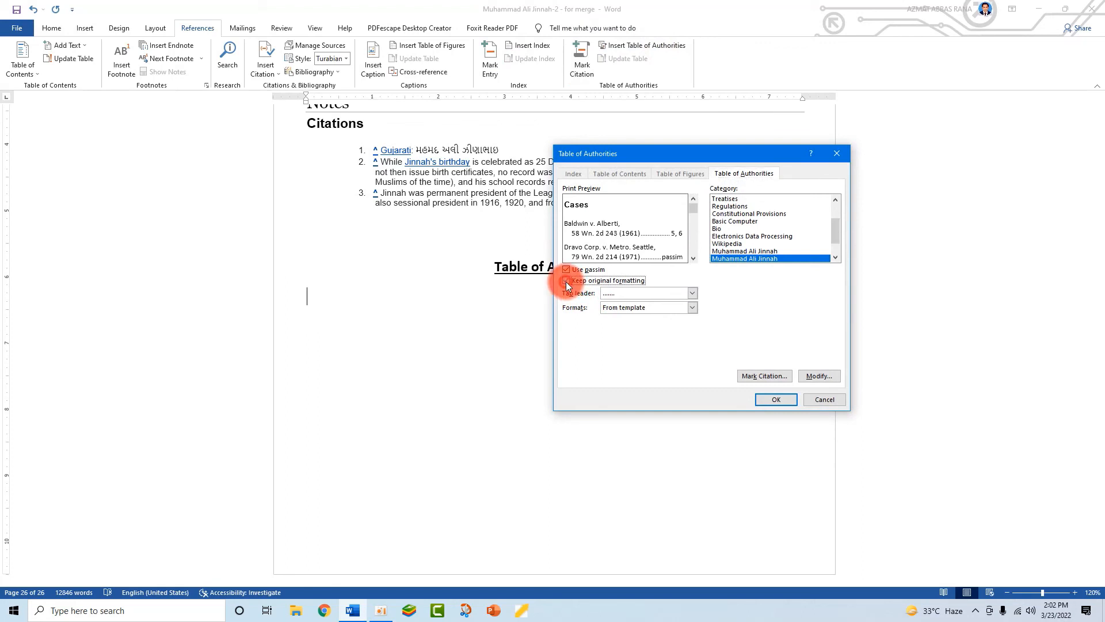
left_click(693, 292)
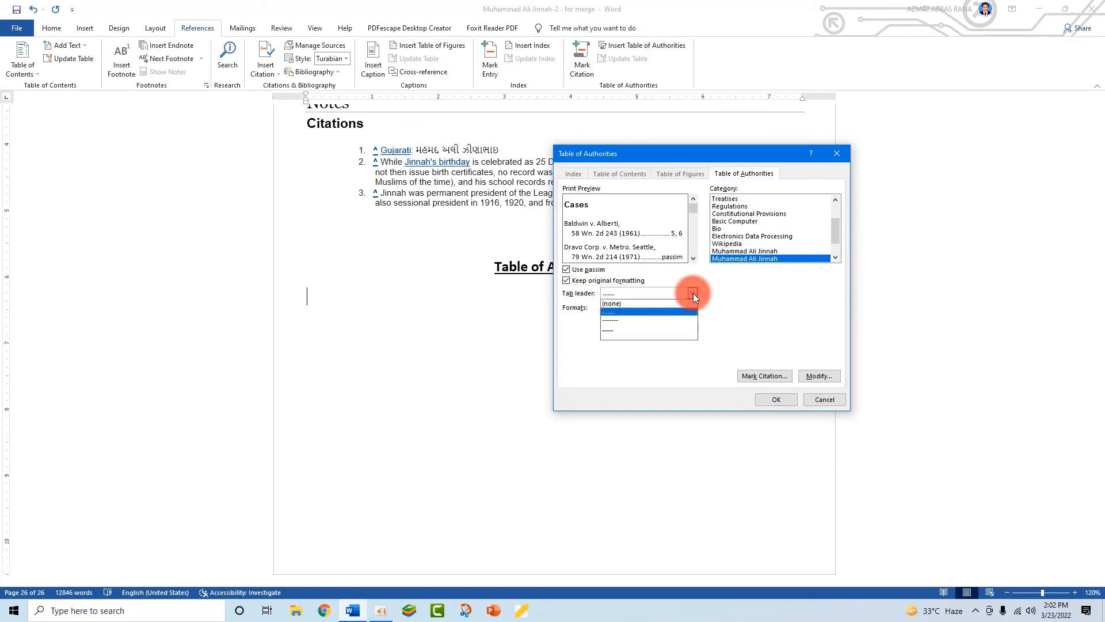
left_click(618, 330)
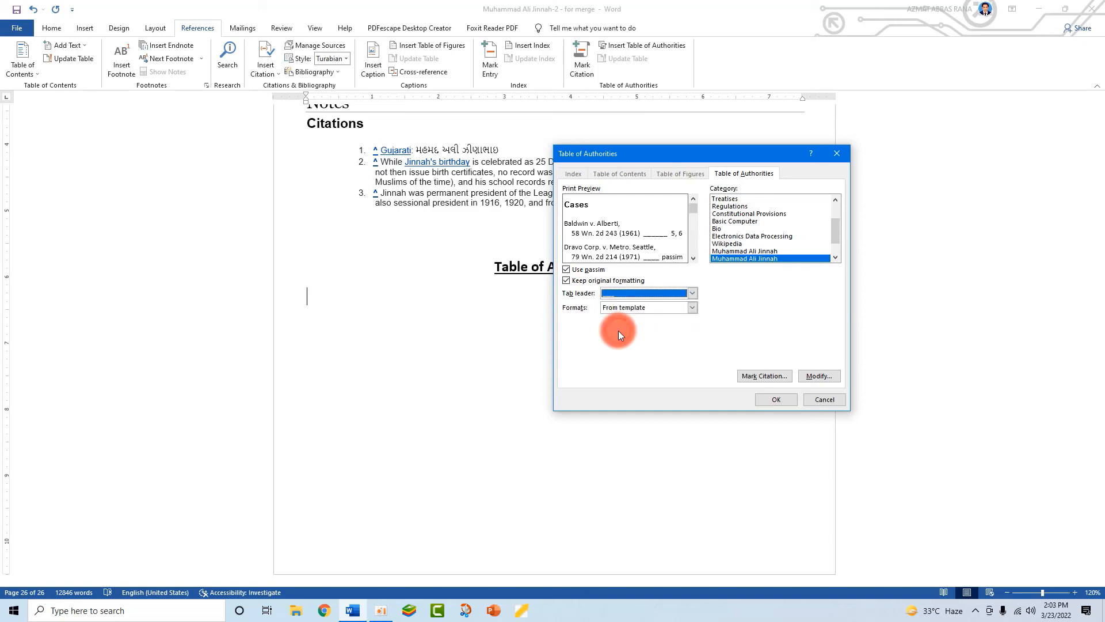
left_click(771, 398)
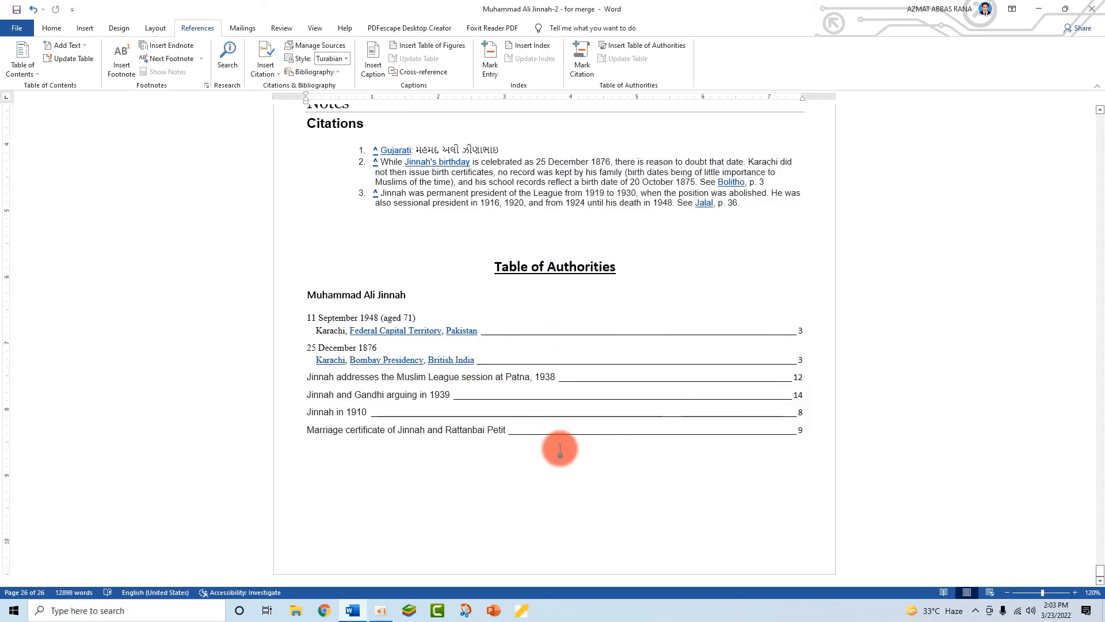
- Rebuild the selected Table of Authorities in the Classic format, replacing the existing table
left_click_drag(811, 431, 303, 298)
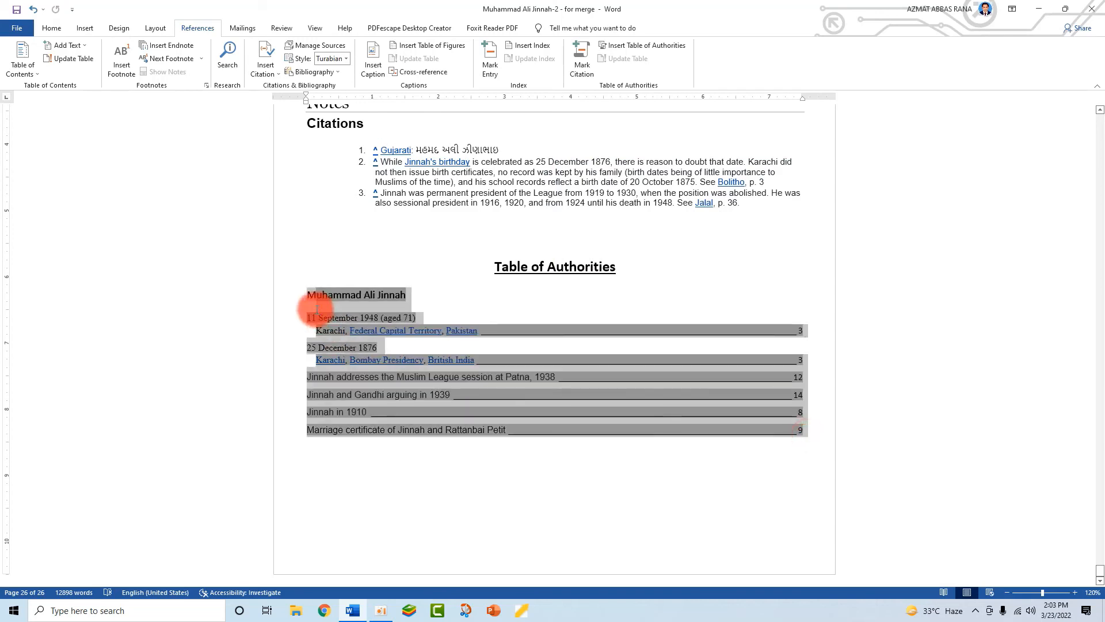
left_click(654, 48)
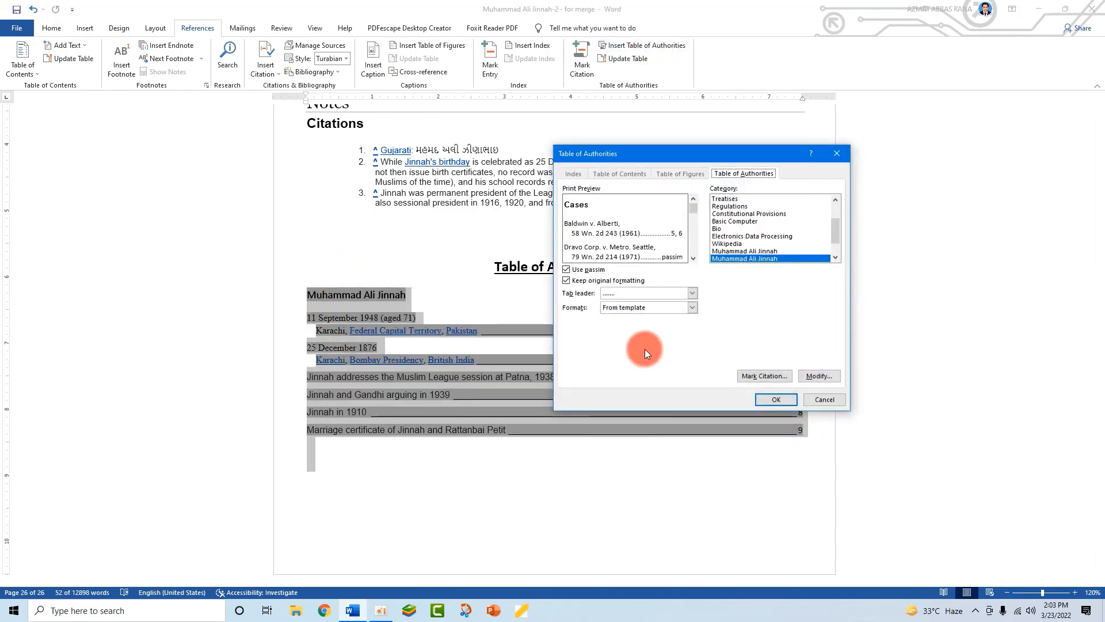
left_click(691, 308)
left_click(646, 323)
left_click(771, 400)
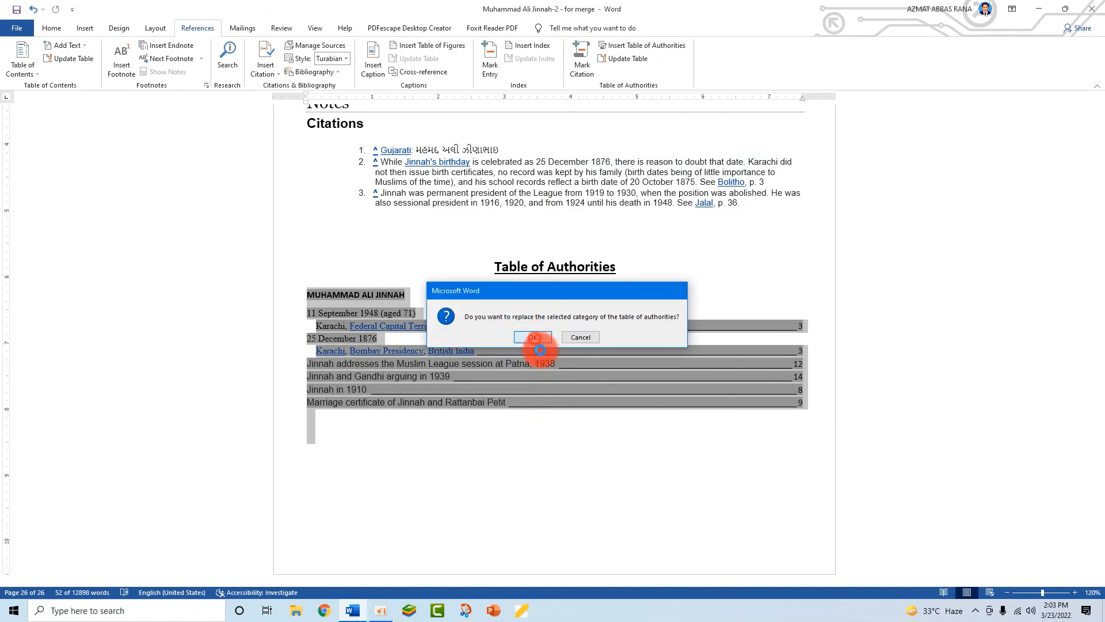
left_click(534, 338)
- Rebuild the table again in the Formal format with dashed leaders, replacing the Classic version
left_click(803, 401)
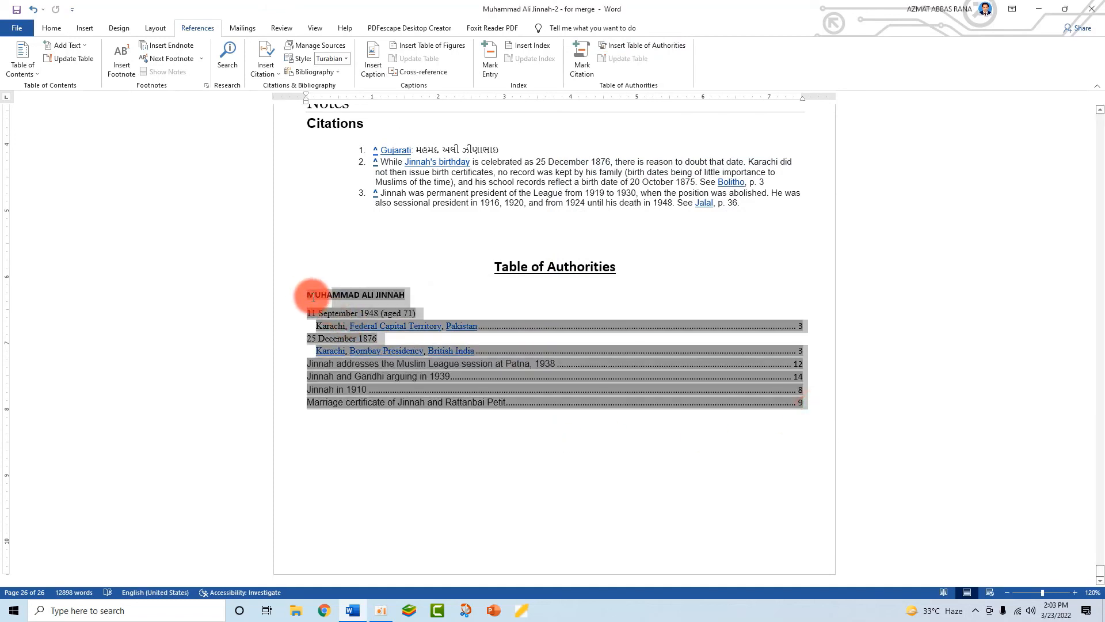
left_click(626, 47)
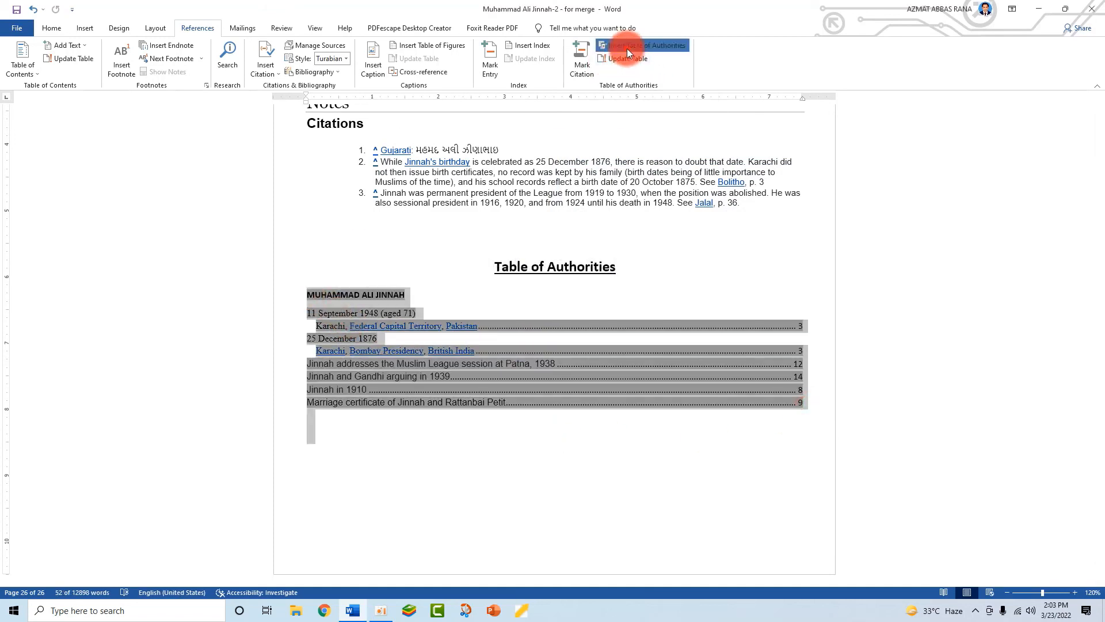
left_click(694, 307)
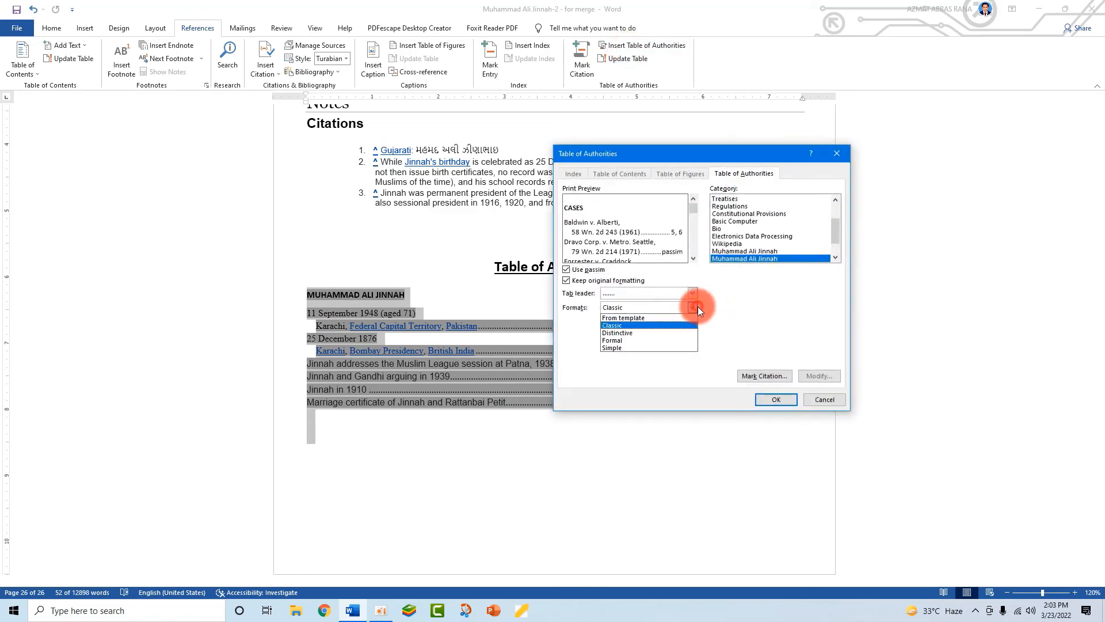
left_click(623, 341)
left_click(776, 399)
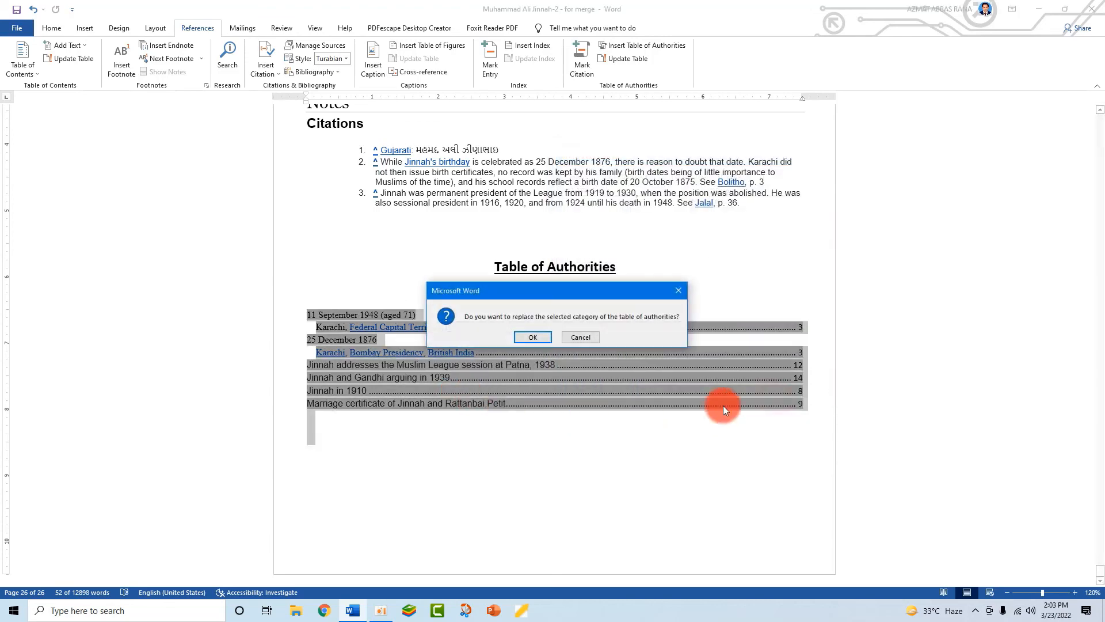
left_click(535, 336)
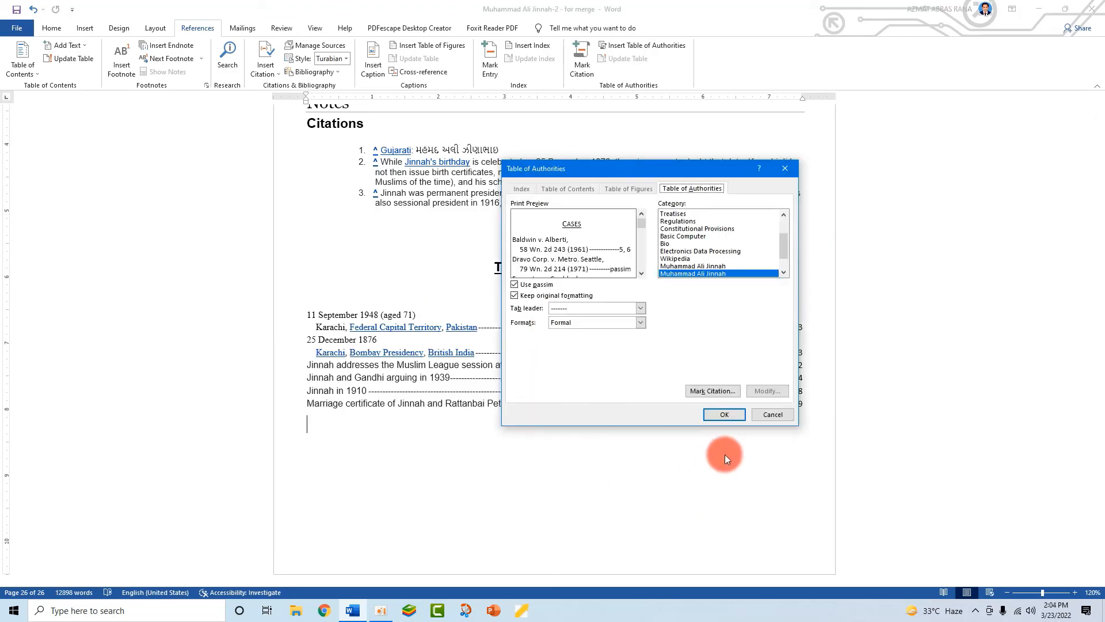
left_click(716, 392)
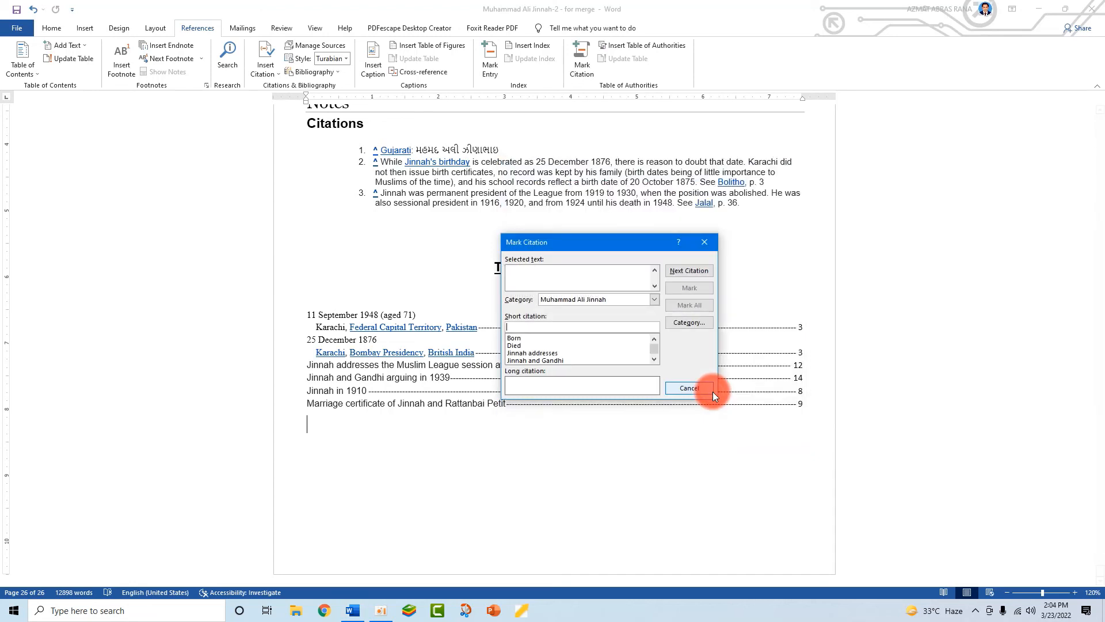
- Step through citations, marking the Born, Died and Jinnah addresses text
left_click(515, 339)
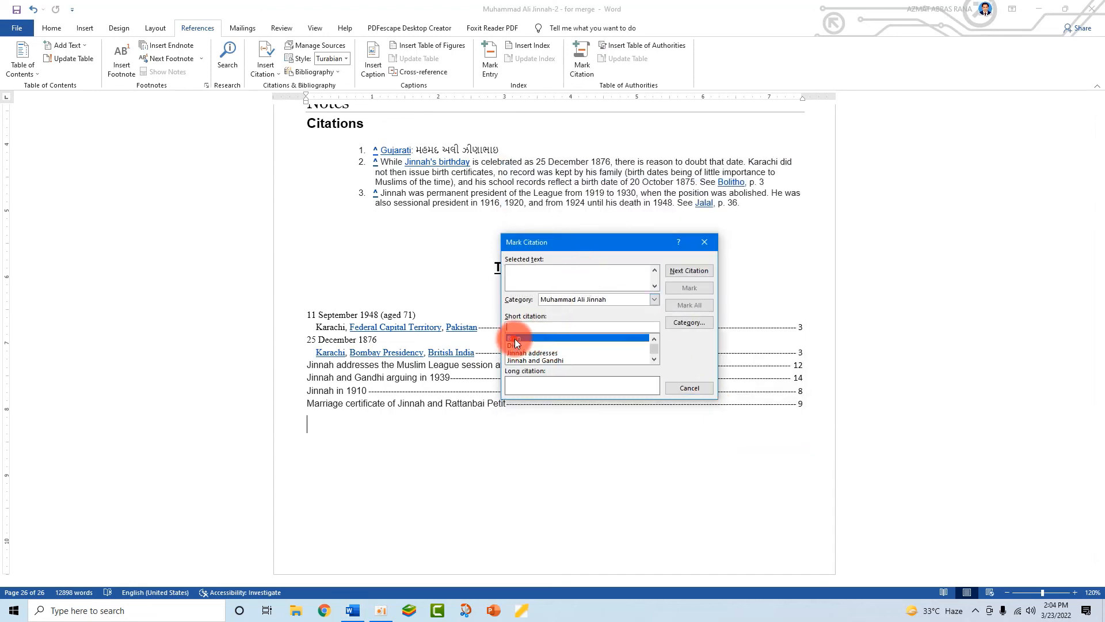
left_click(686, 271)
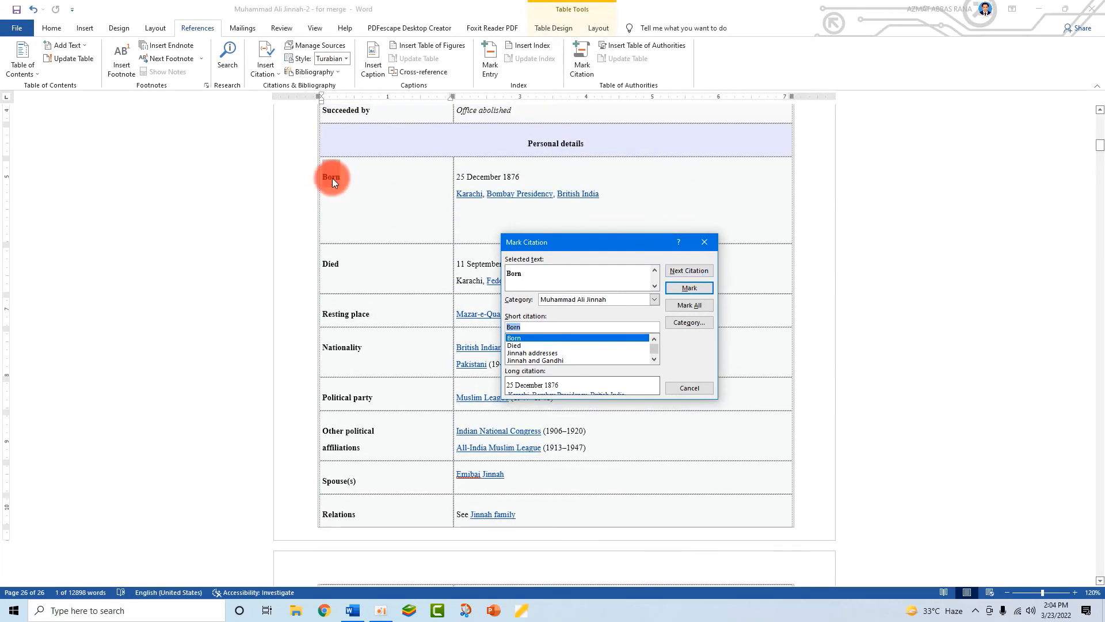
left_click(682, 270)
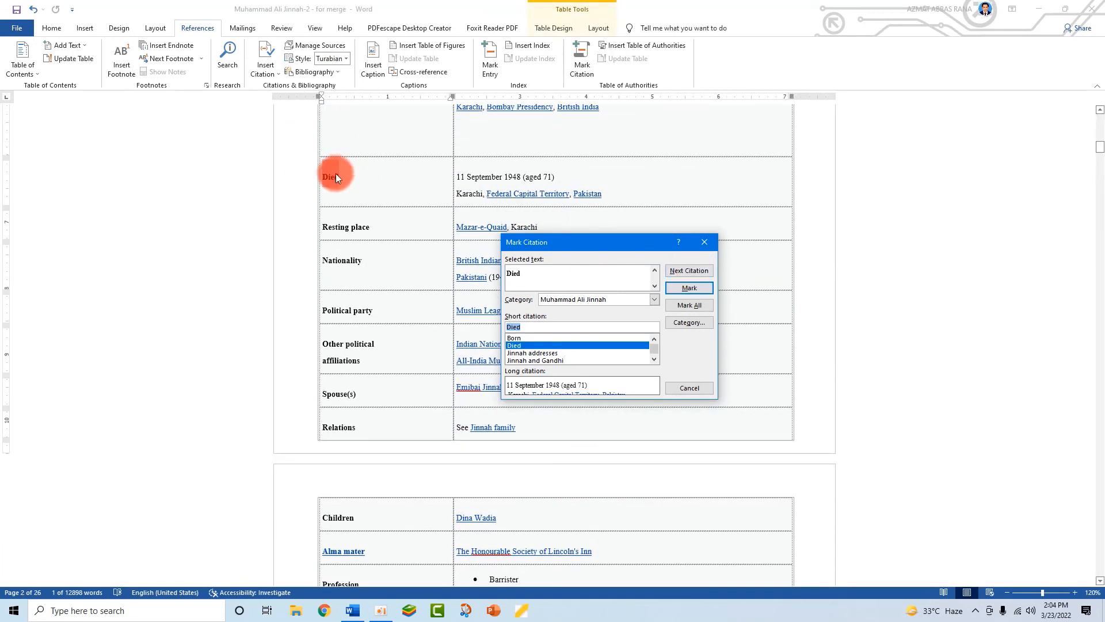
left_click(700, 291)
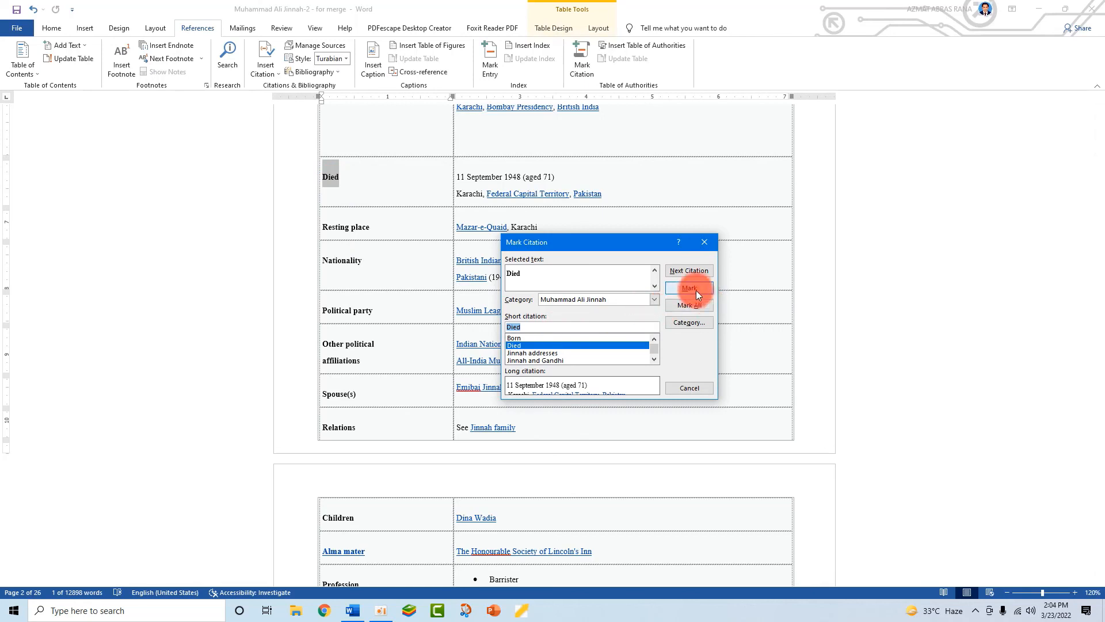
left_click(688, 271)
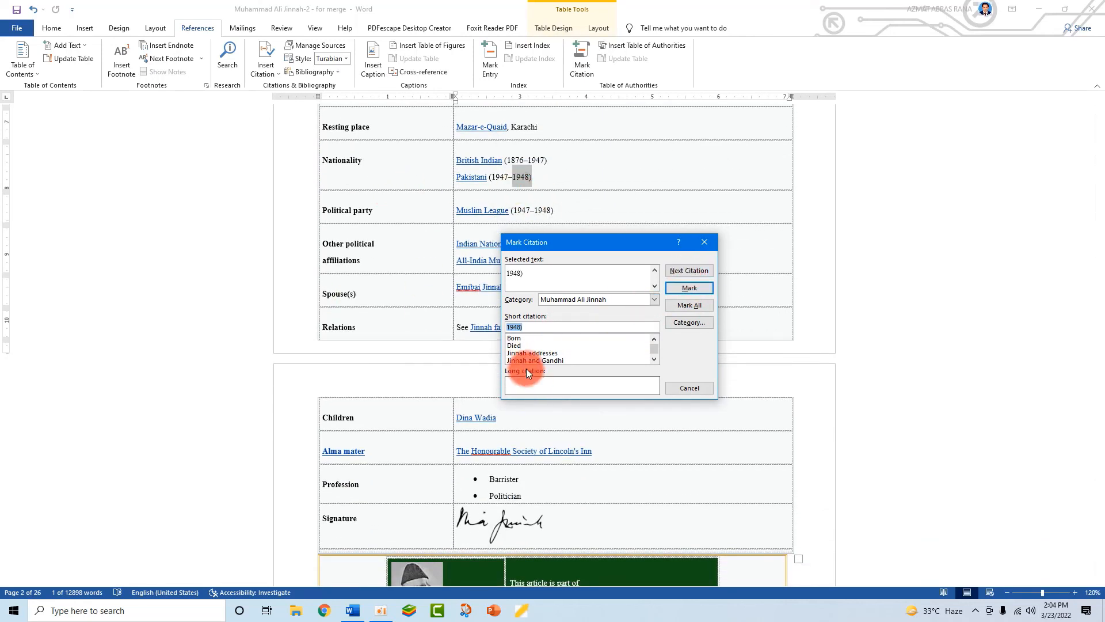
left_click(530, 354)
left_click(693, 289)
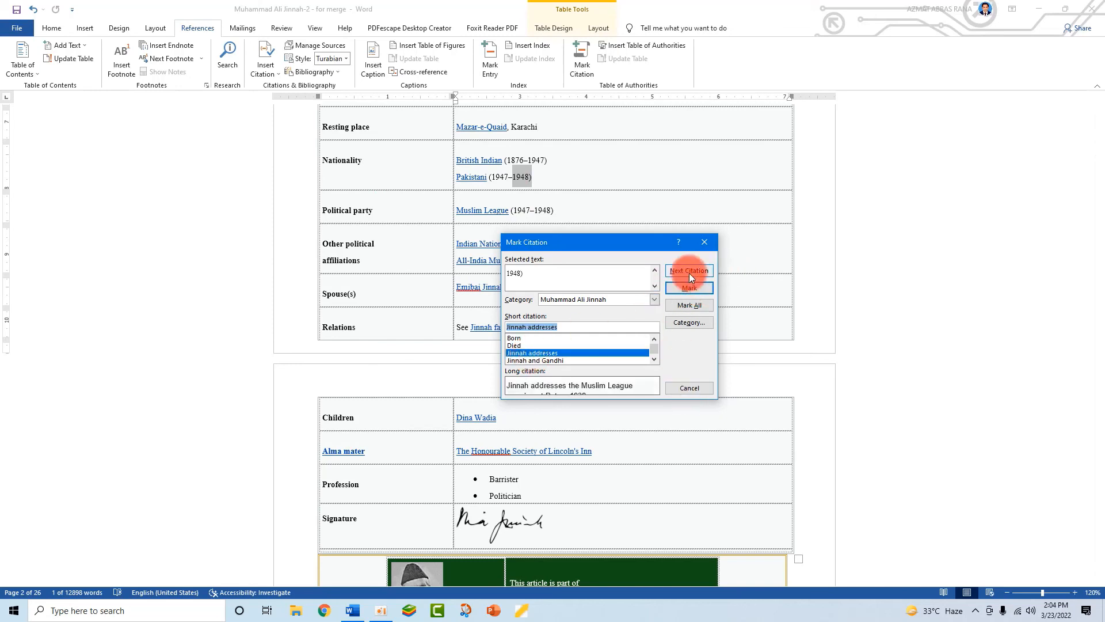
left_click(689, 273)
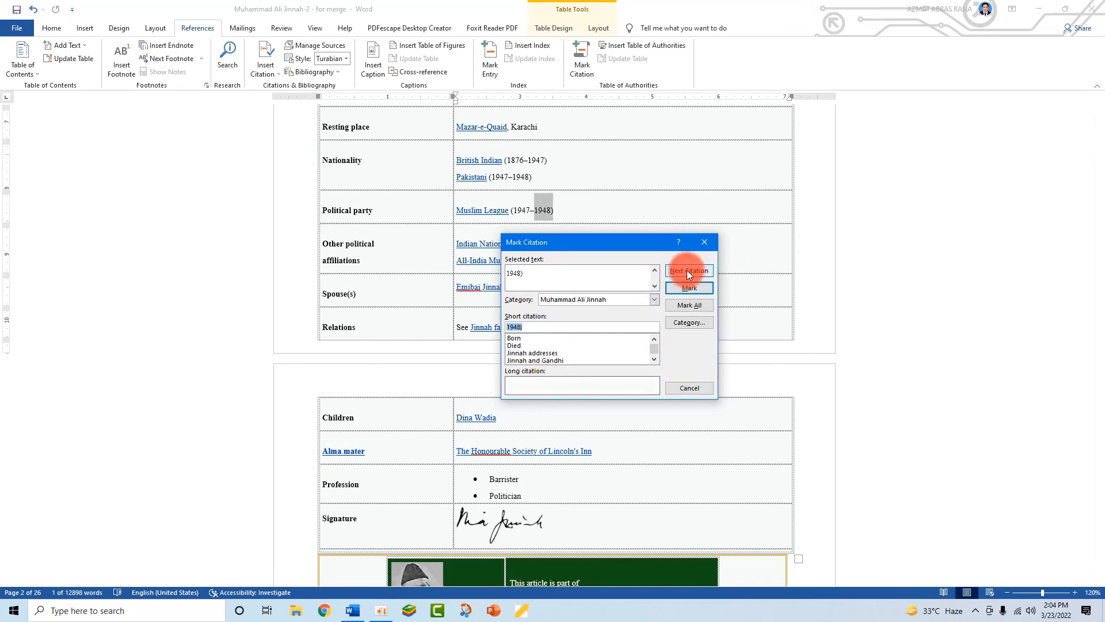
- Apply the Marriage certificate and Jinnah in 1910 short citations, advancing to the 'Jinnah in 1910' caption
left_click(689, 271)
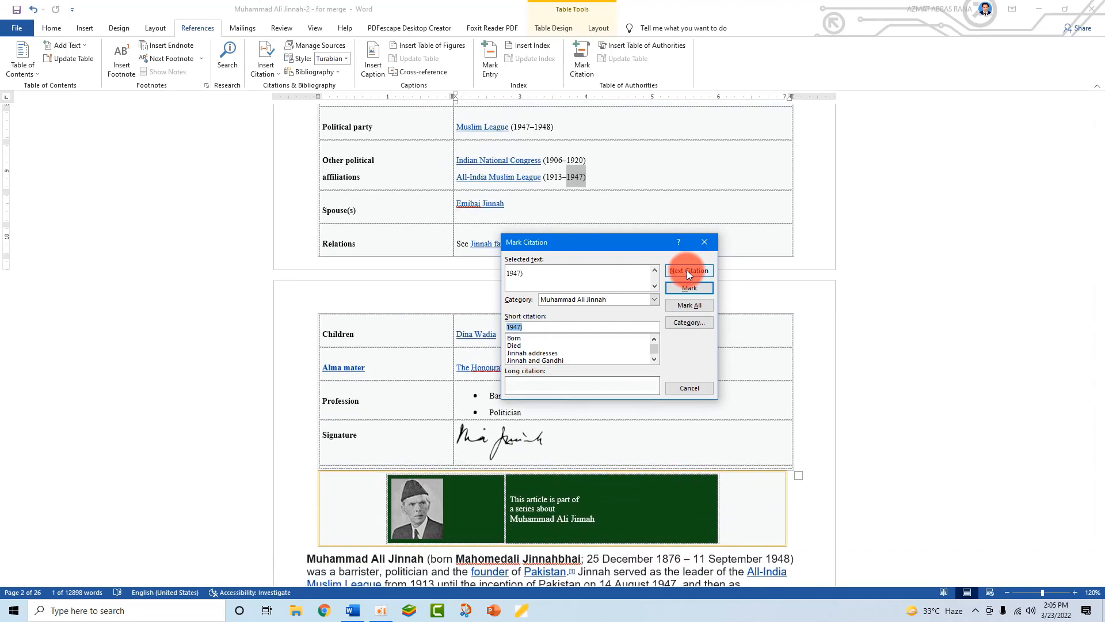
left_click(654, 352)
left_click(550, 361)
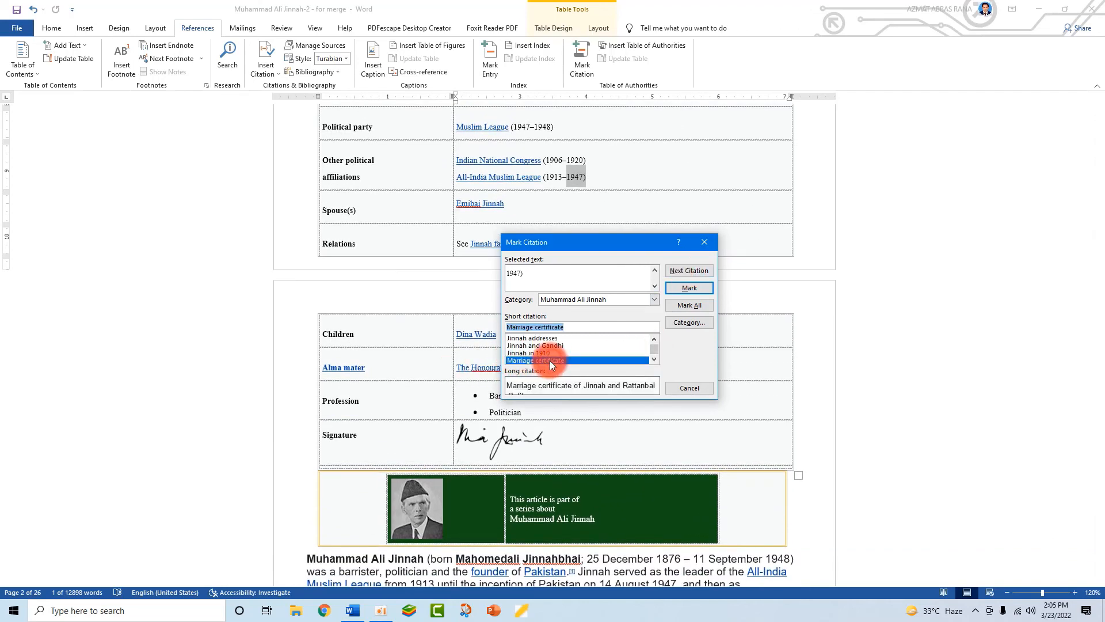
left_click(689, 271)
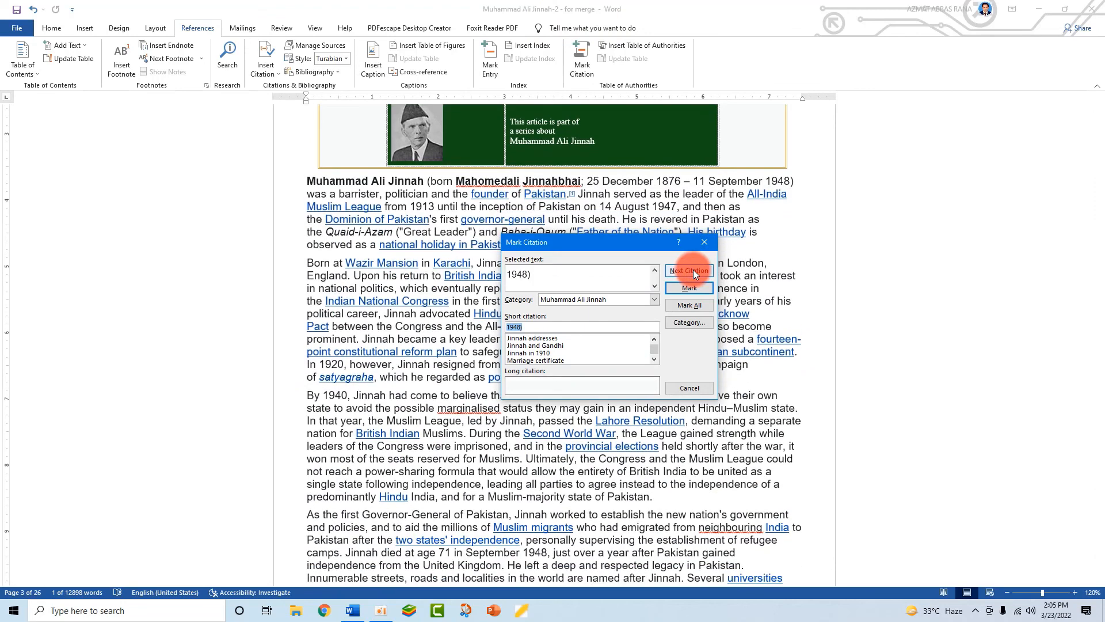
left_click(531, 353)
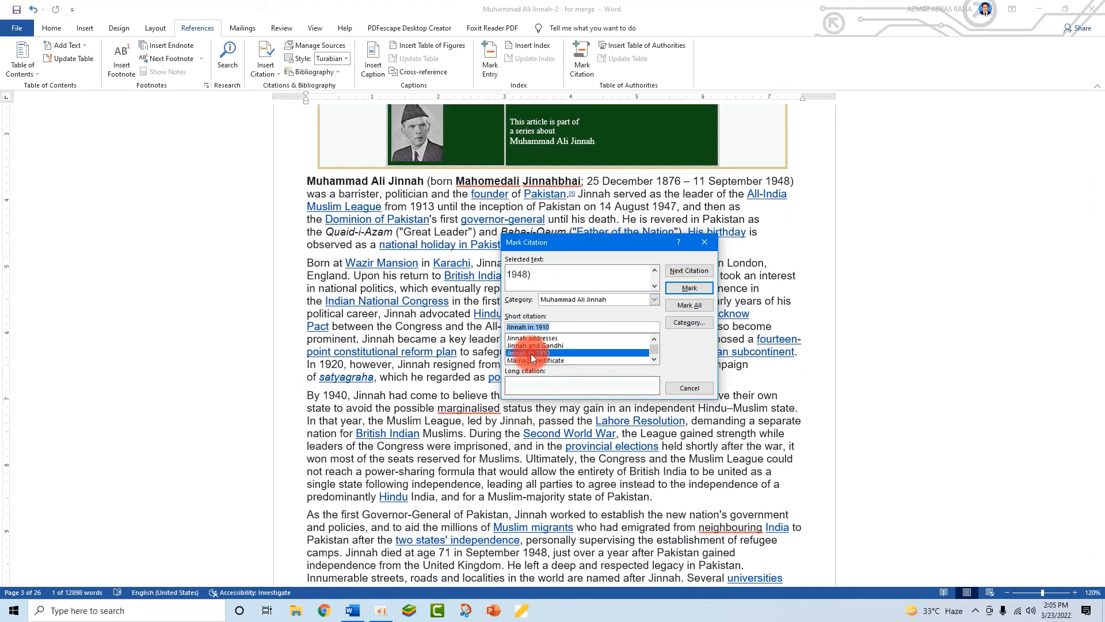
left_click(688, 272)
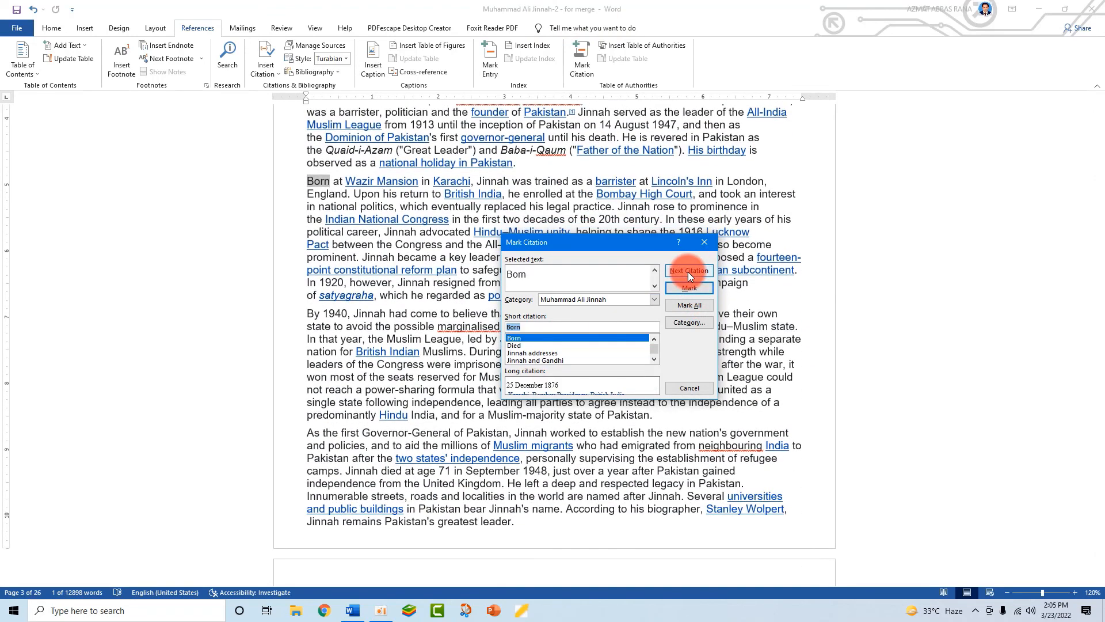
left_click(688, 271)
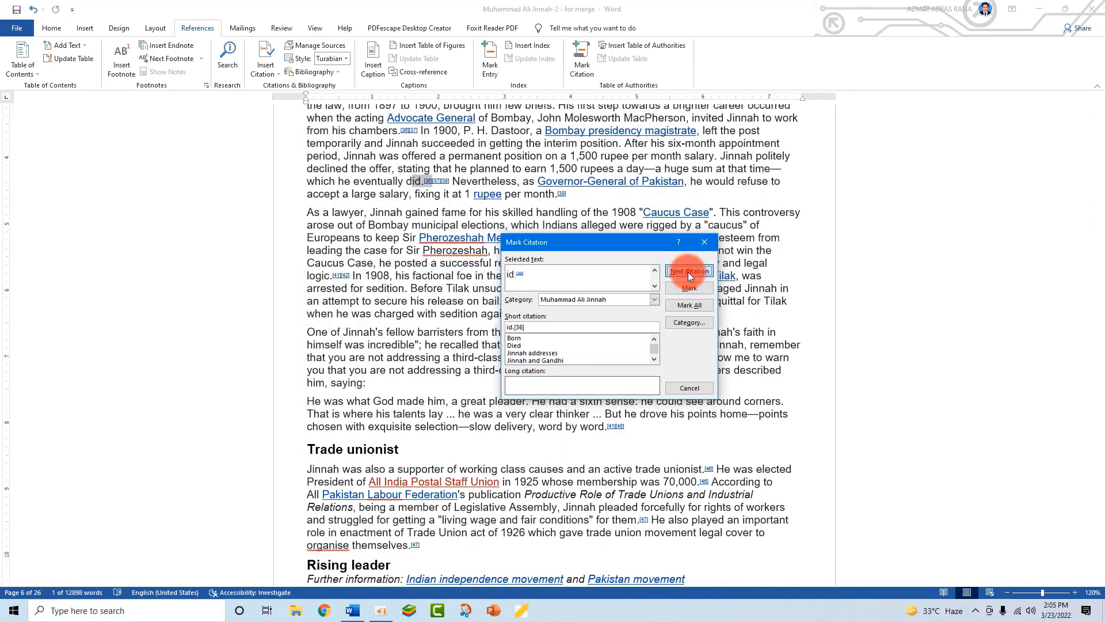
left_click(689, 272)
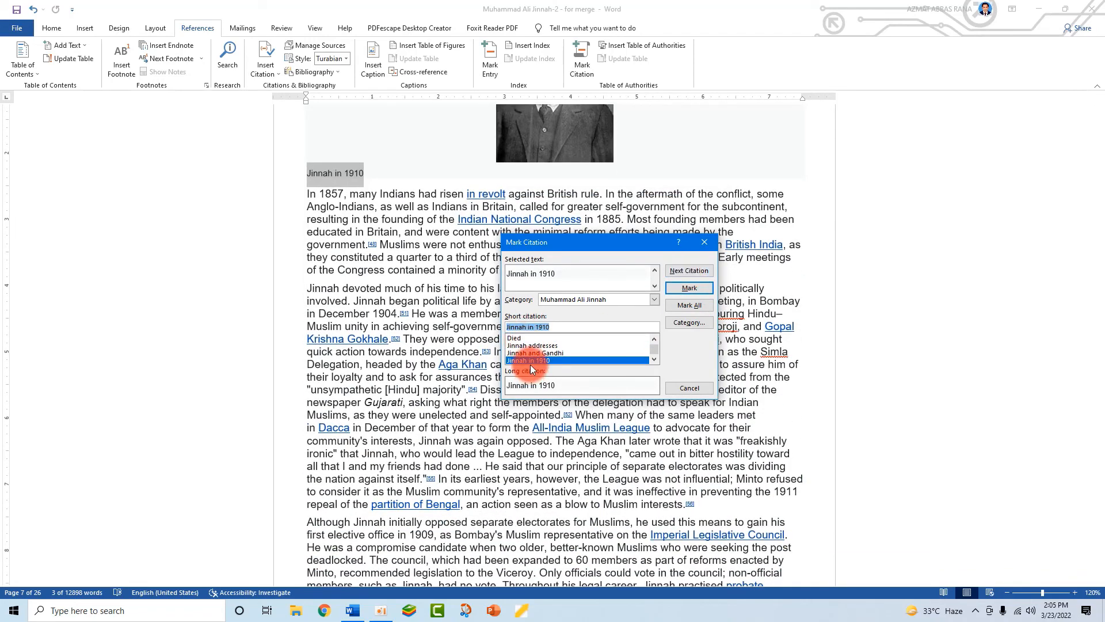
scroll(344, 178, "up", 4)
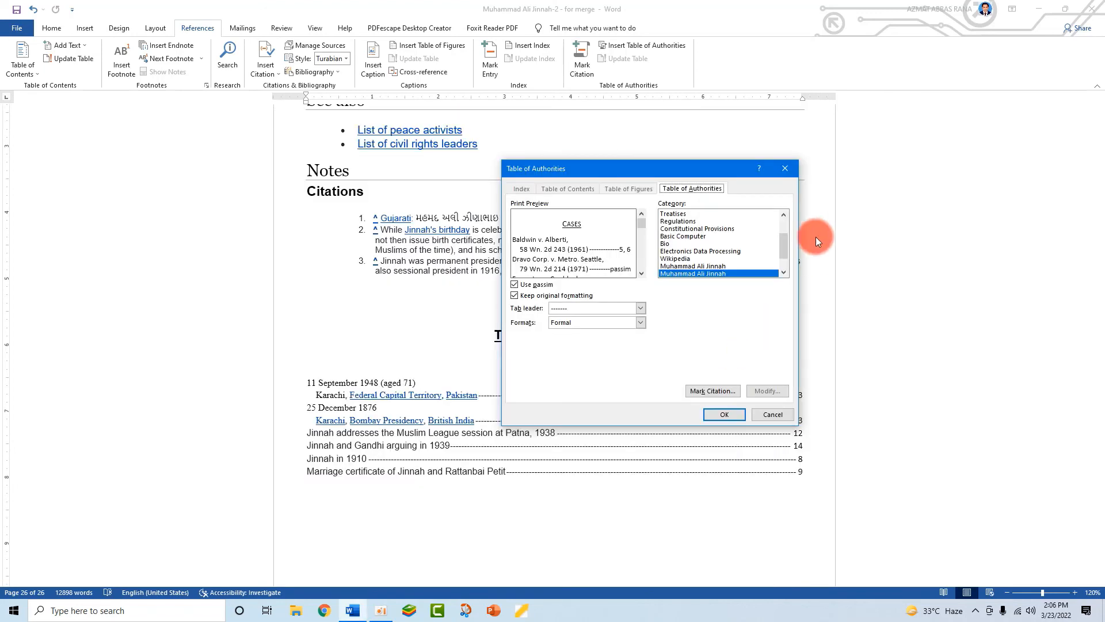
- Rebuild the Table of Authorities for the All category, replacing the existing table
left_click_drag(781, 247, 785, 221)
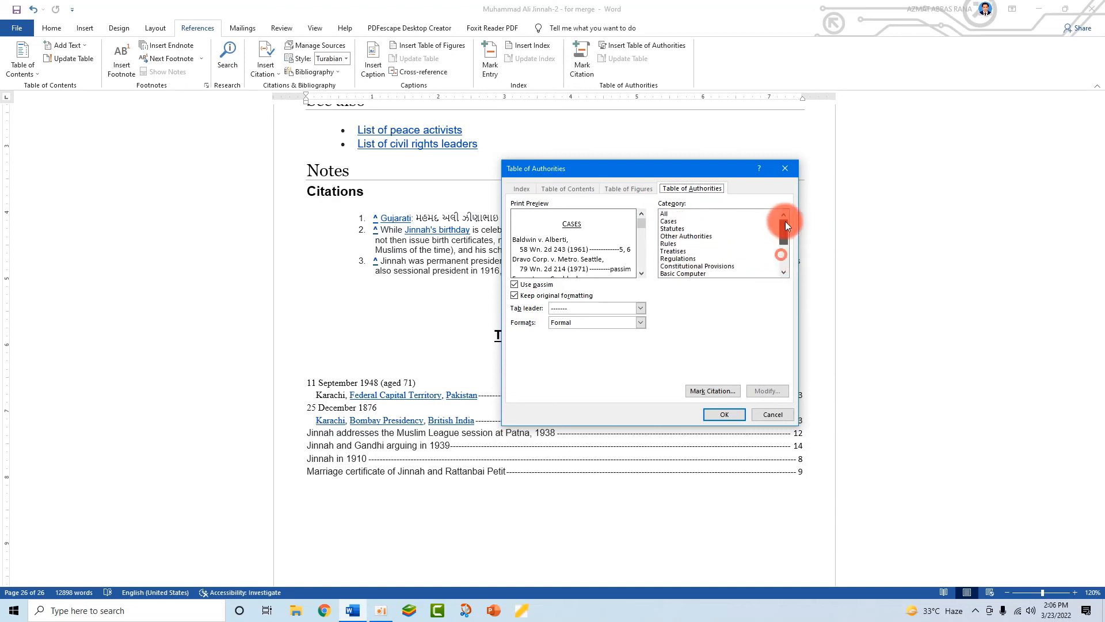
left_click(669, 214)
left_click(723, 414)
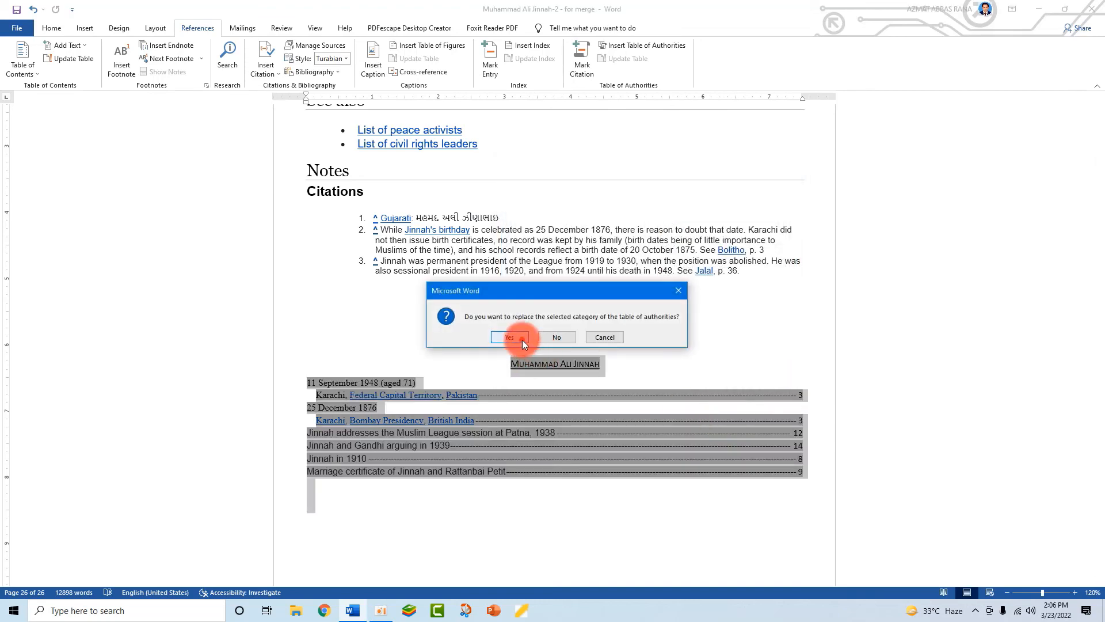
left_click(523, 340)
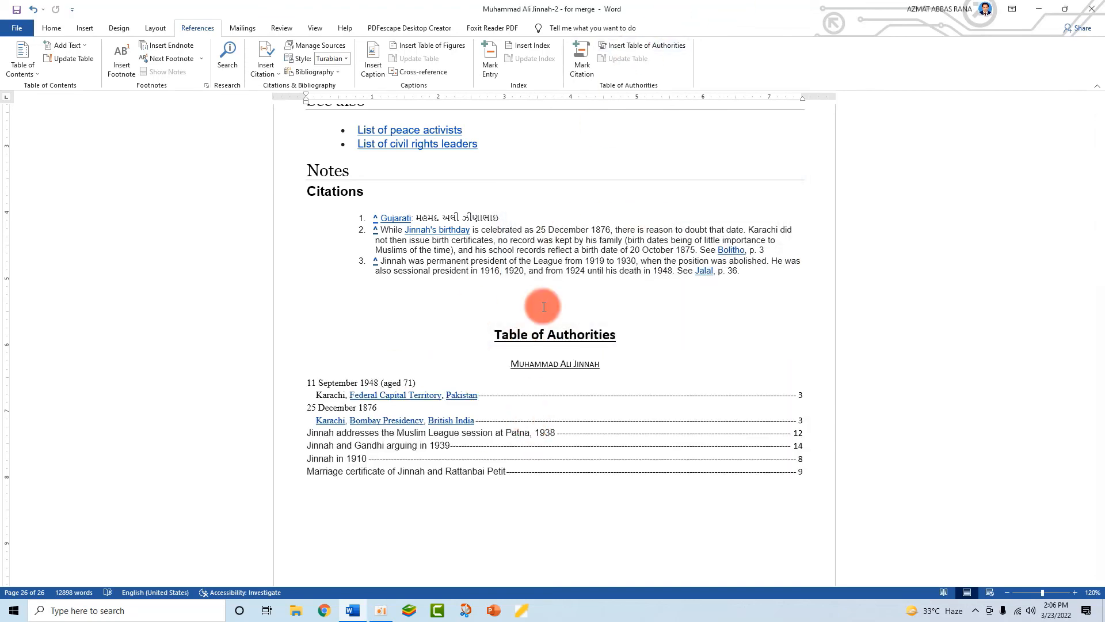
left_click(815, 471)
left_click_drag(429, 413, 305, 382)
left_click(452, 479)
left_click(508, 364)
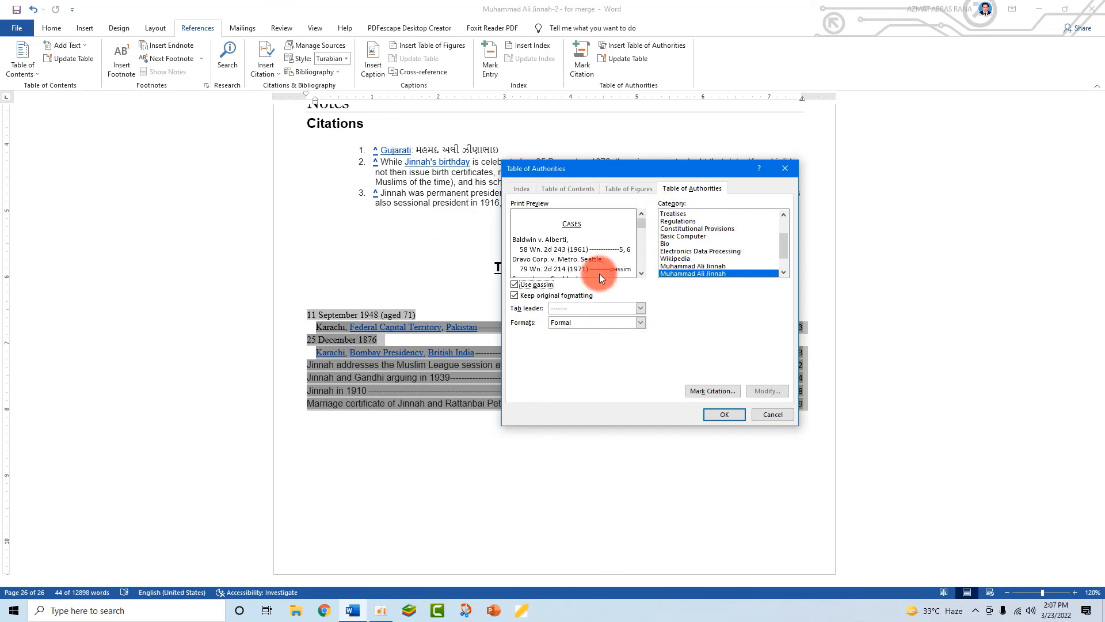
- Rebuild the table with Keep original formatting turned off
left_click(515, 297)
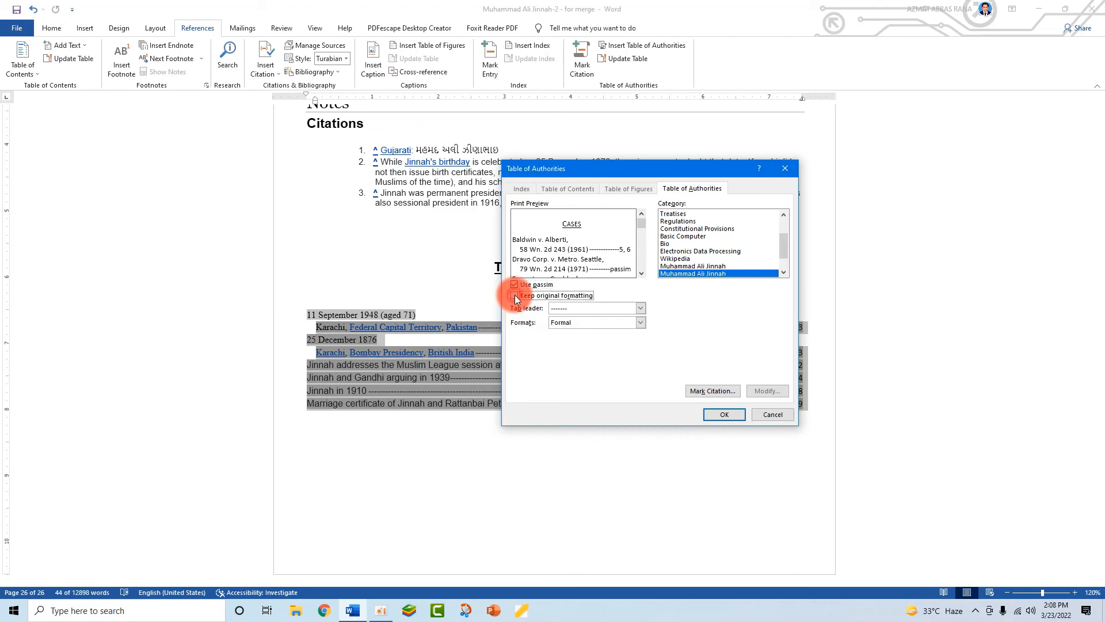
left_click(724, 414)
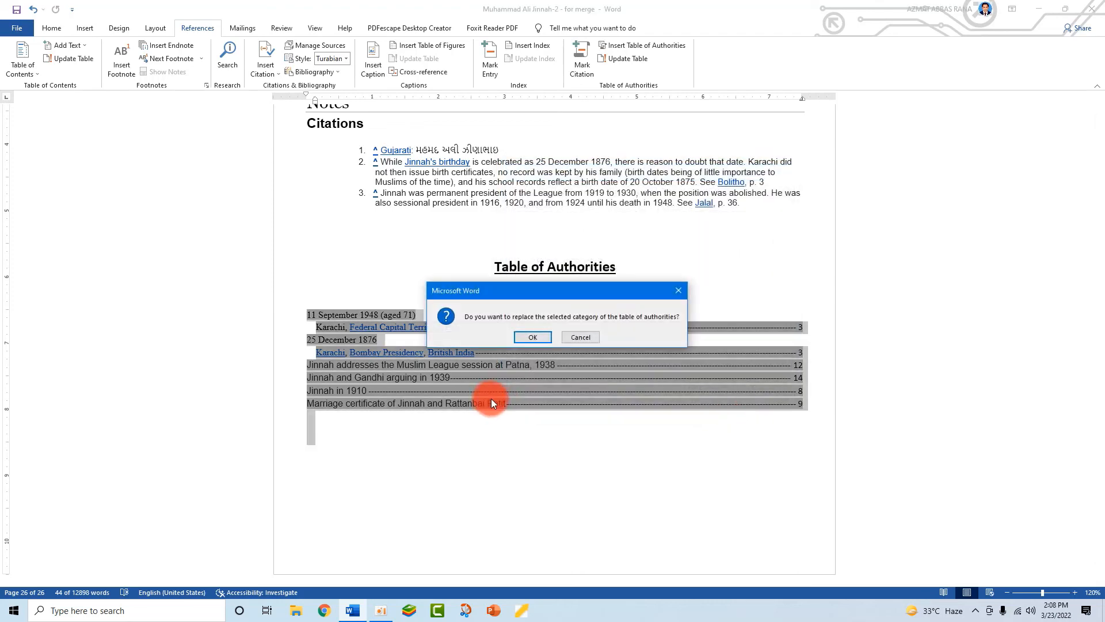
left_click(535, 338)
left_click_drag(805, 406, 305, 315)
left_click(818, 395)
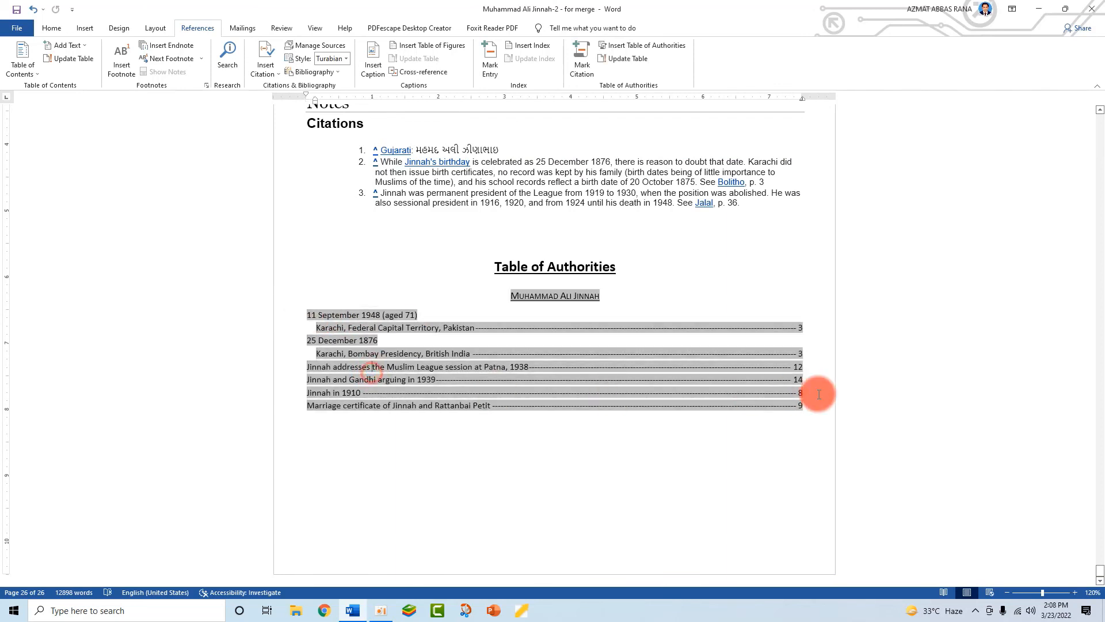
- Rebuild the table again with Keep original formatting turned back on
left_click_drag(813, 407, 305, 291)
left_click(625, 58)
left_click(630, 46)
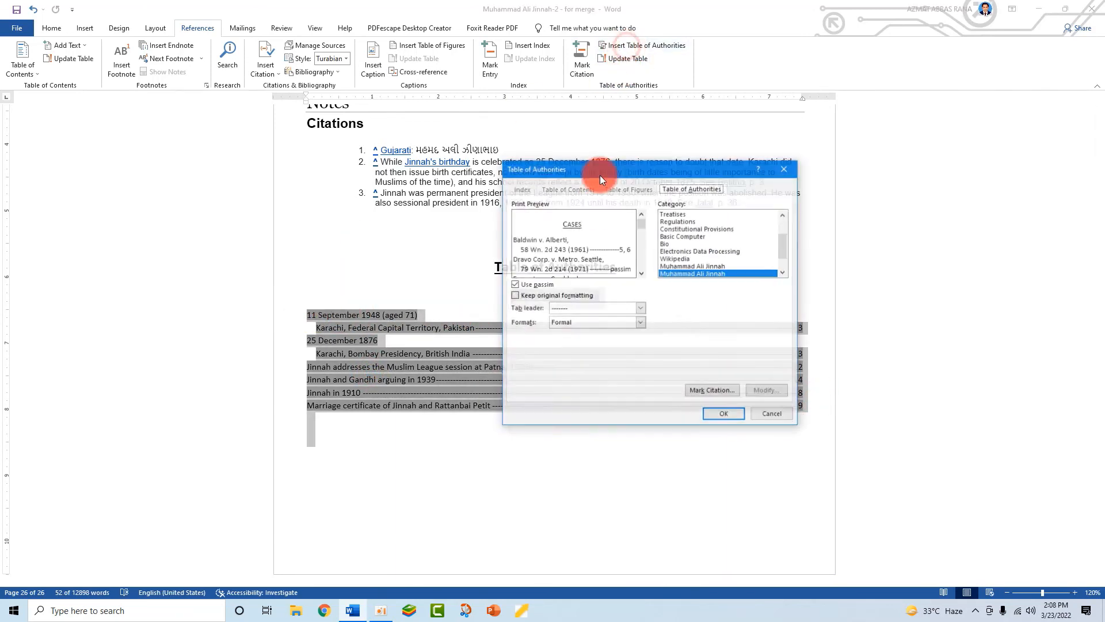
left_click(514, 295)
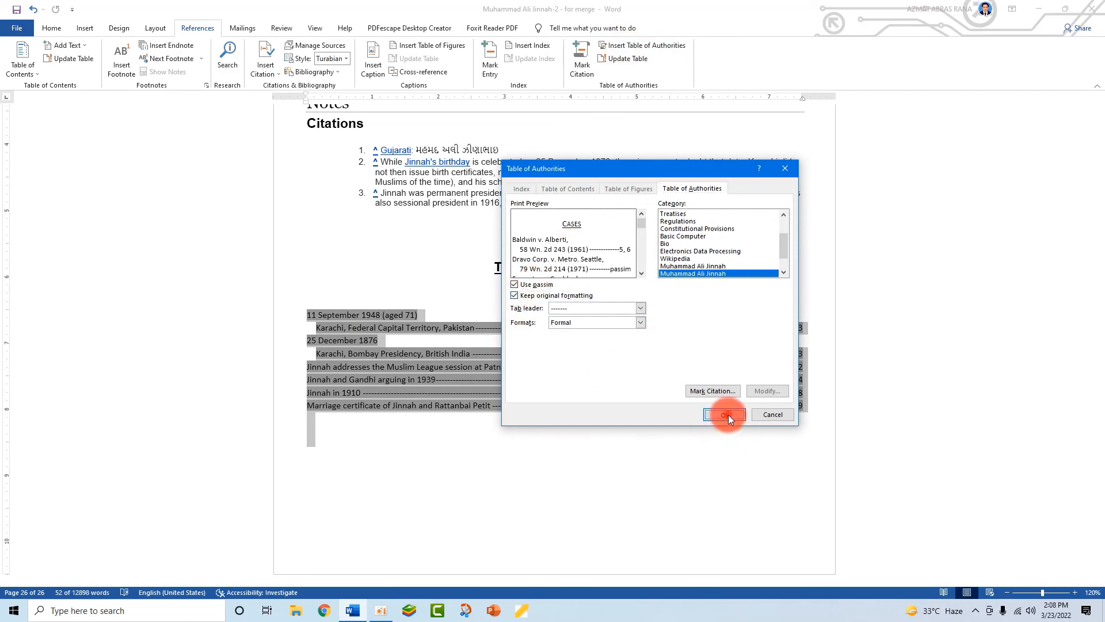
left_click(725, 414)
left_click(526, 340)
left_click(537, 424)
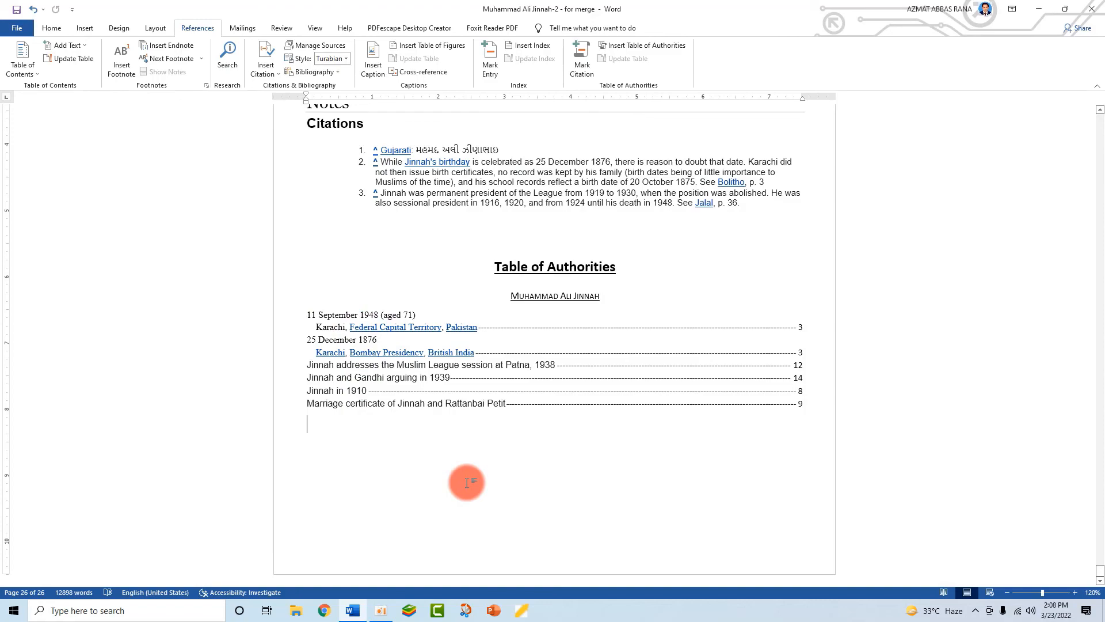
- Show formatting marks with Ctrl+Shift+8 and scroll up to the civil awards paragraph on page 24
key("ctrl+shift+8")
scroll(563, 488, "up", 8)
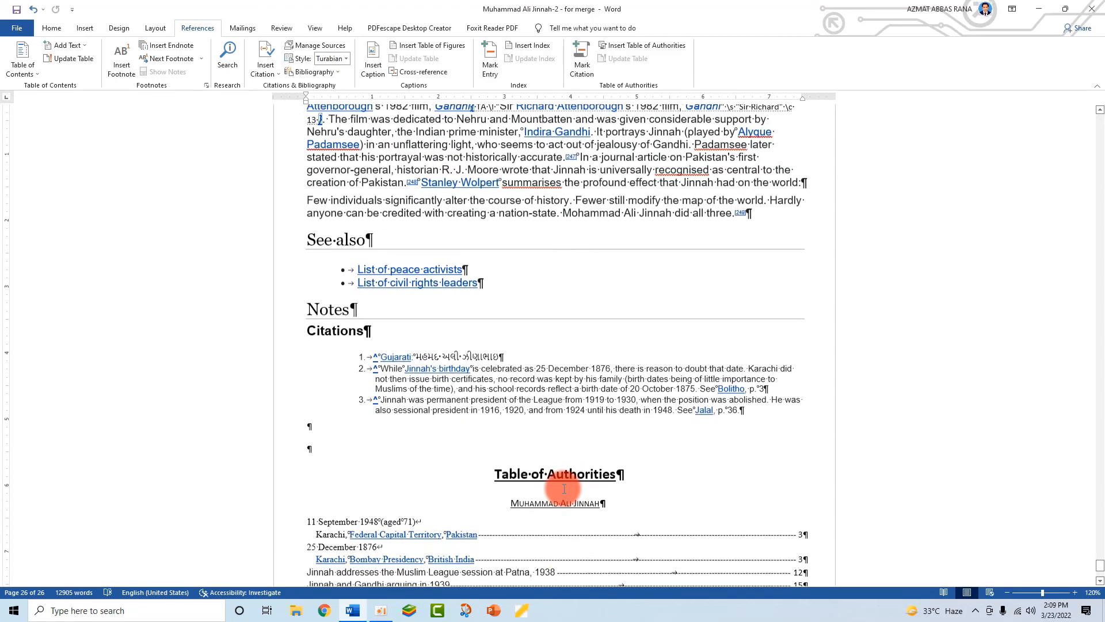
scroll(563, 488, "up", 10)
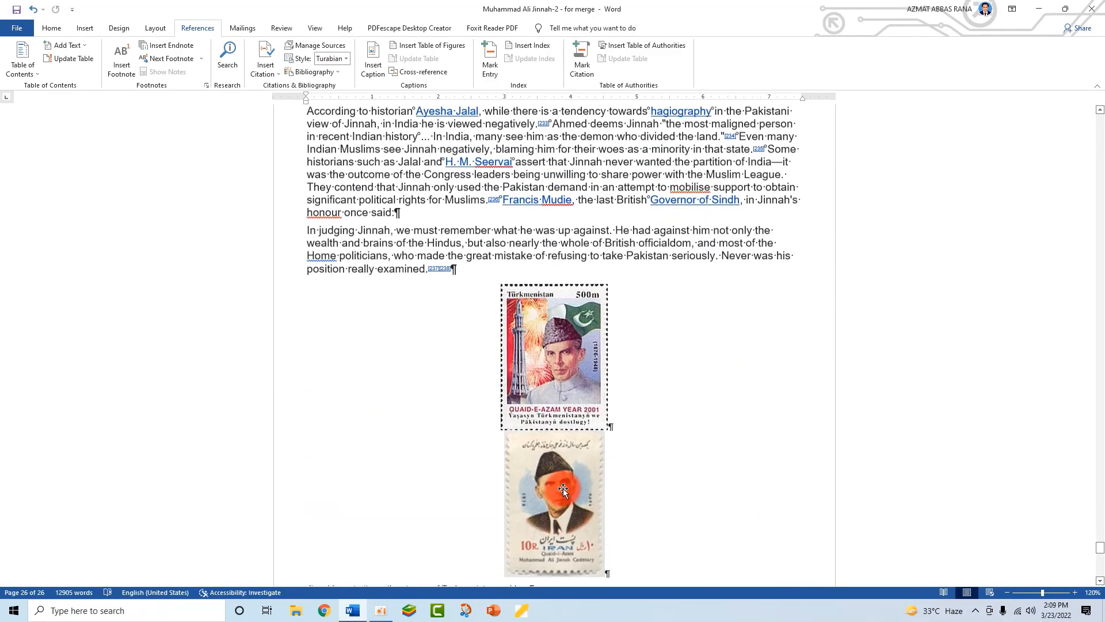
scroll(419, 390, "up", 1)
scroll(412, 407, "up", 6)
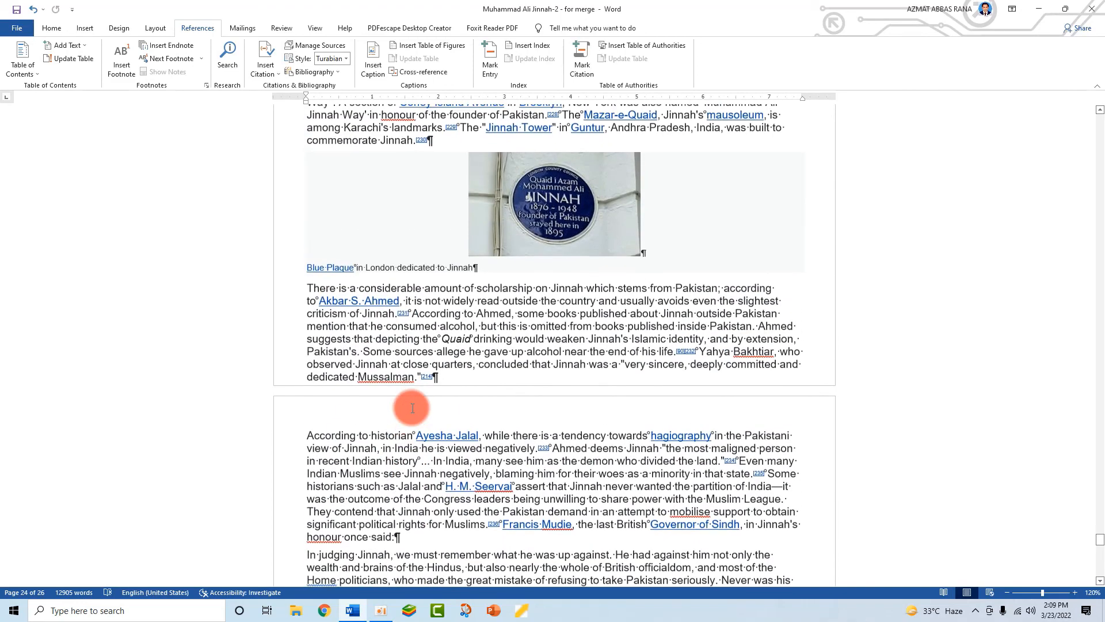
scroll(412, 408, "up", 3)
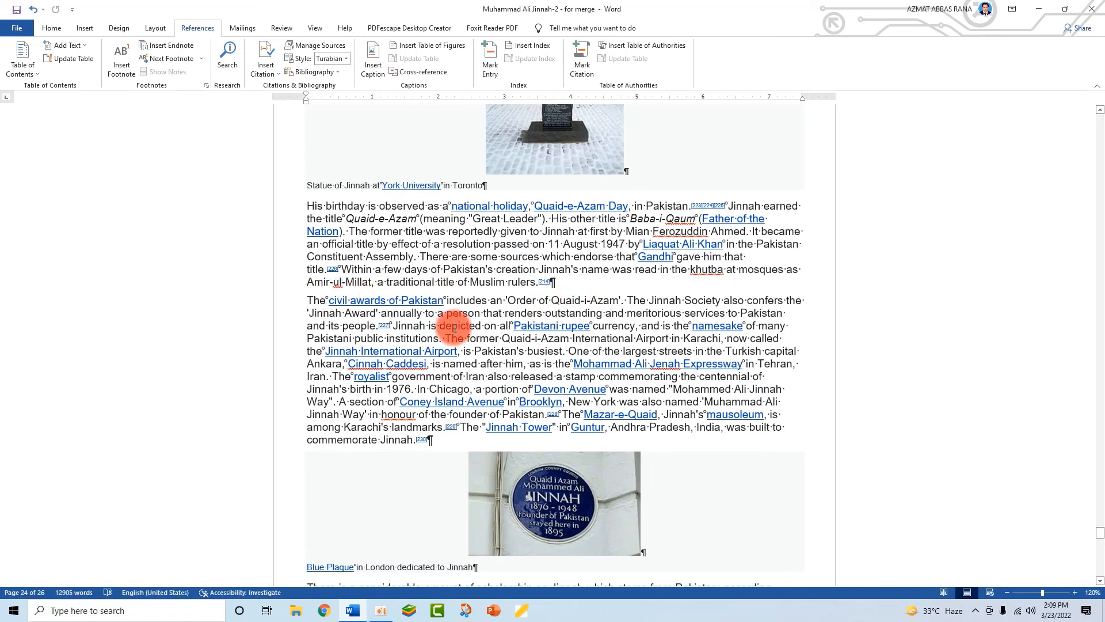
- Select the civil awards sentence and open Mark Citation, then close it without marking
left_click(308, 300)
left_click_drag(357, 299, 619, 300)
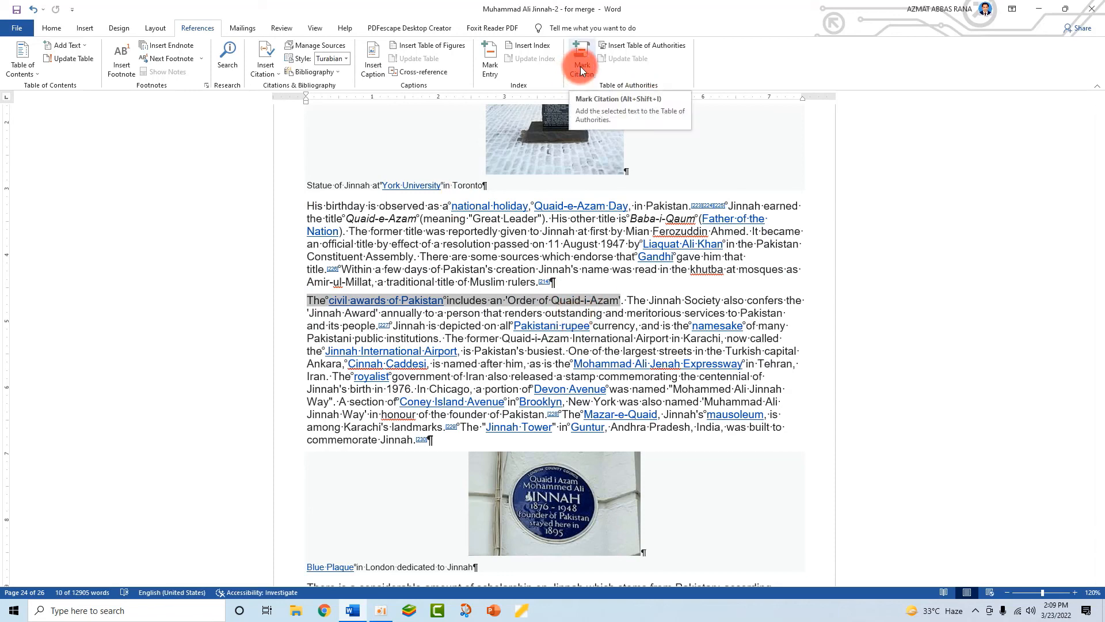
left_click(580, 67)
left_click(561, 337)
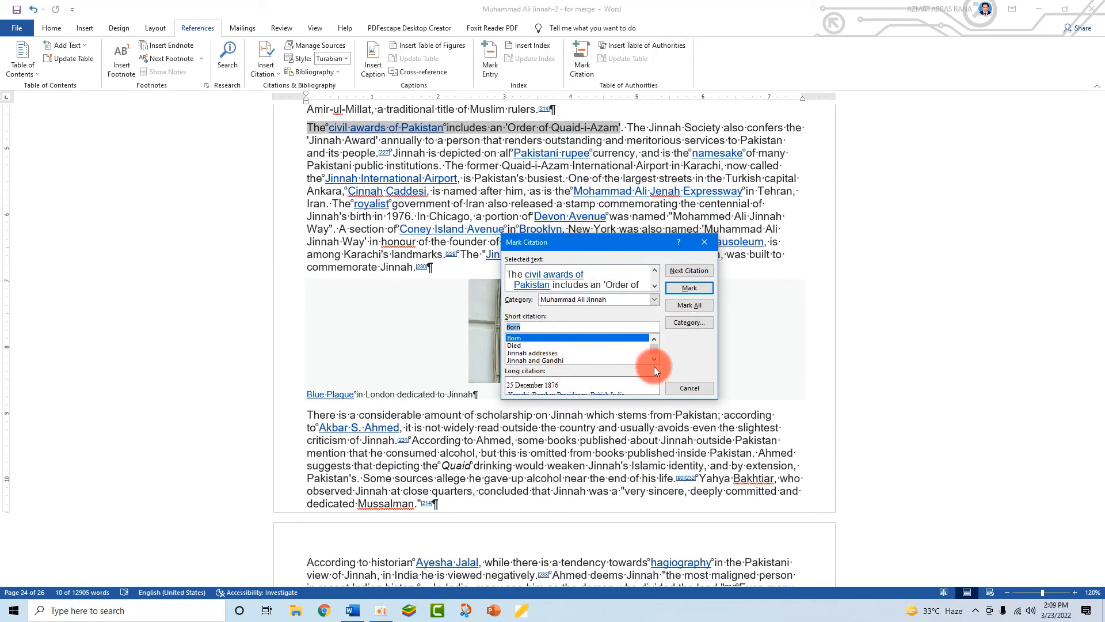
left_click_drag(655, 350, 655, 337)
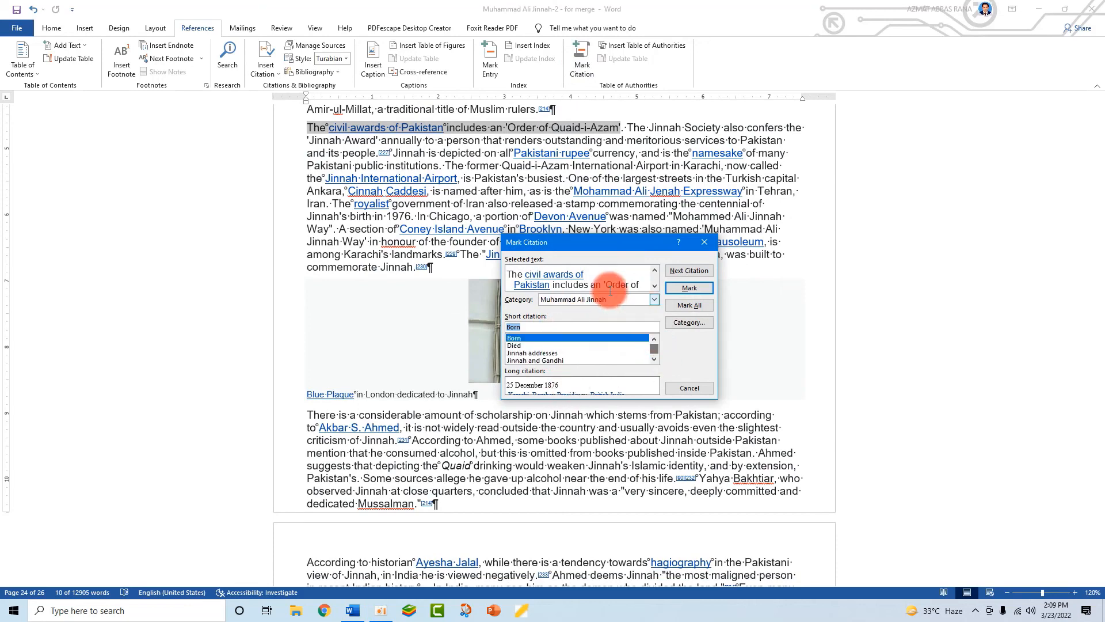
left_click(547, 328)
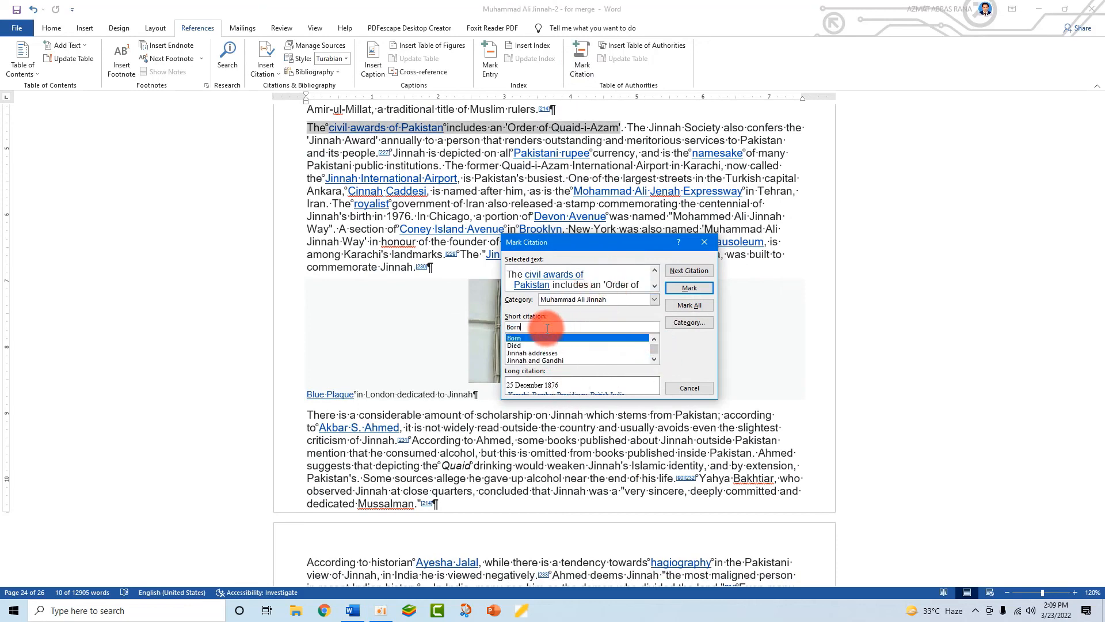
left_click(704, 242)
scroll(710, 336, "up", 3)
- Reselect the sentence, trim its short citation to 'The civil awards of Pakistan', and mark it
left_click(548, 222)
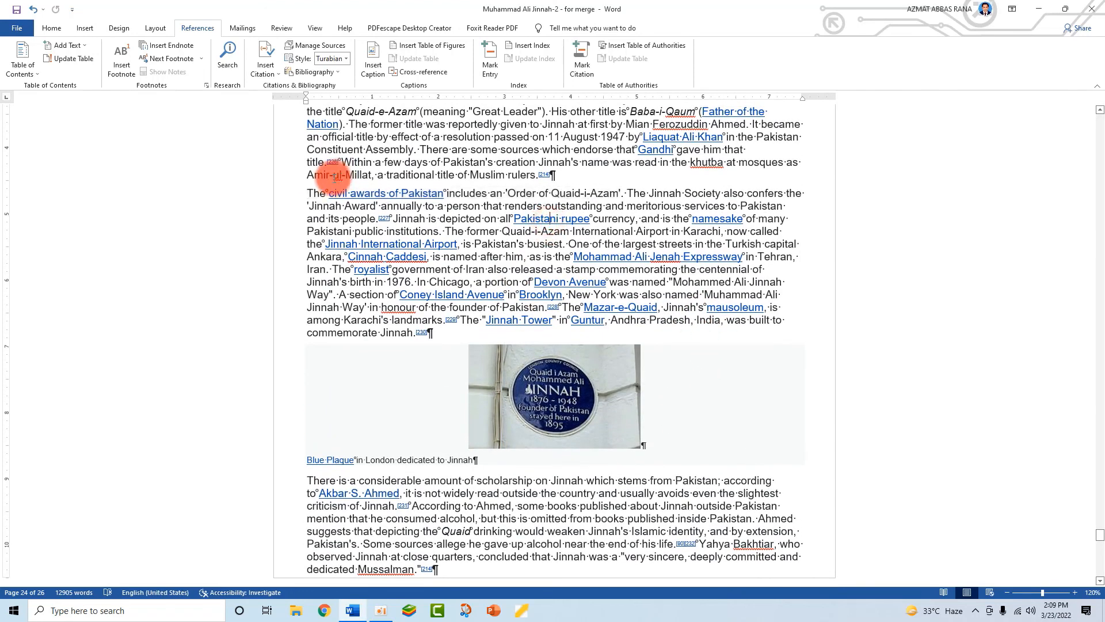
left_click_drag(311, 193, 619, 193)
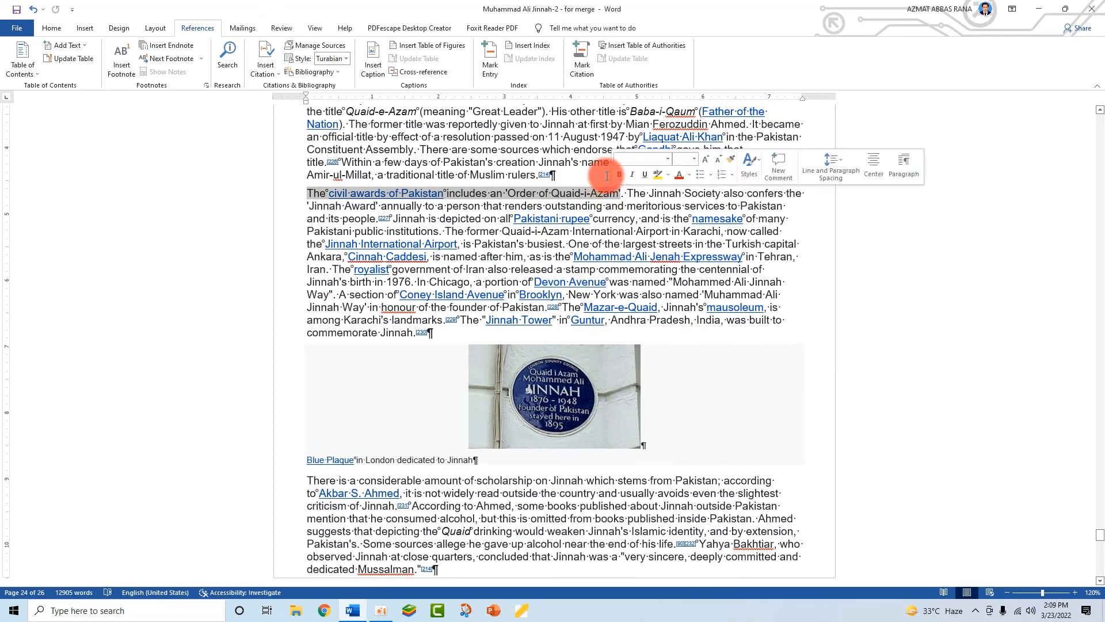
left_click(588, 64)
left_click(554, 326)
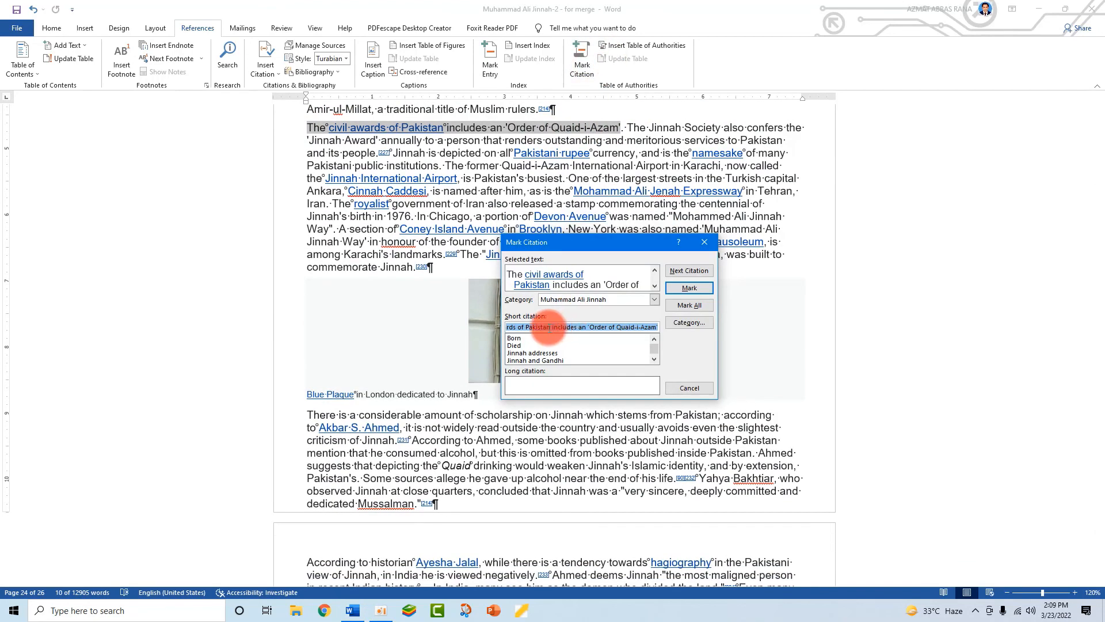
left_click(553, 326)
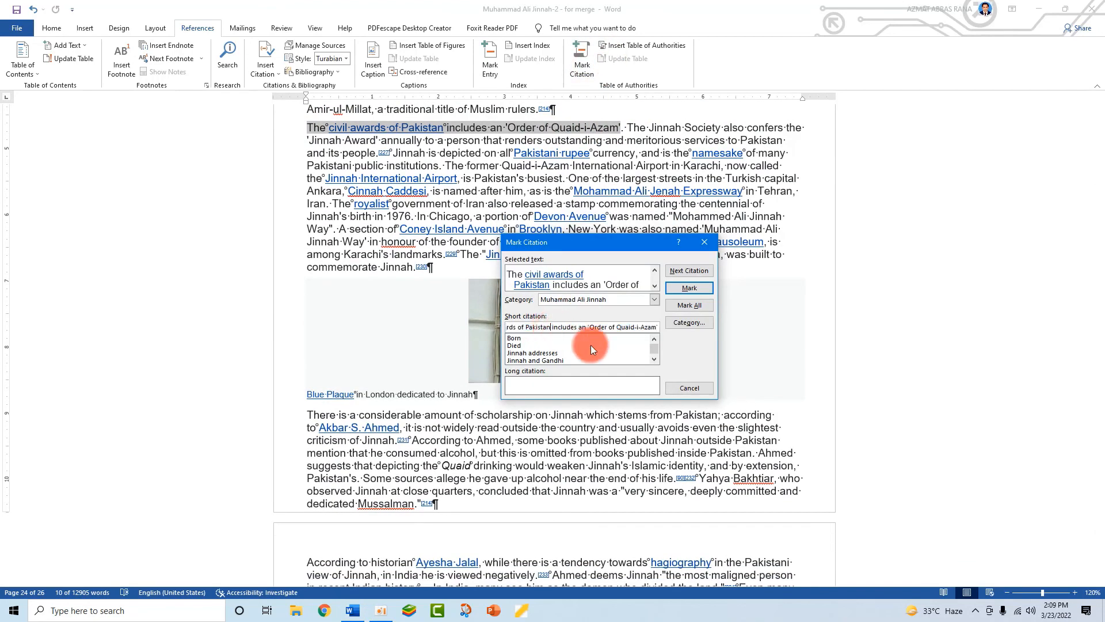
key("shift+End")
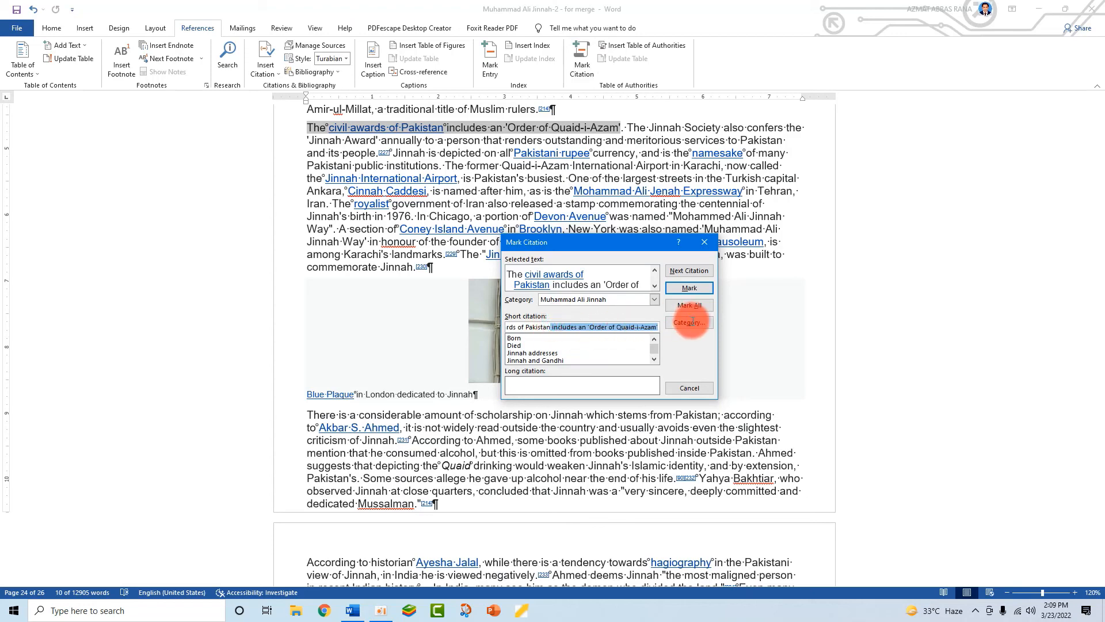
key("Delete")
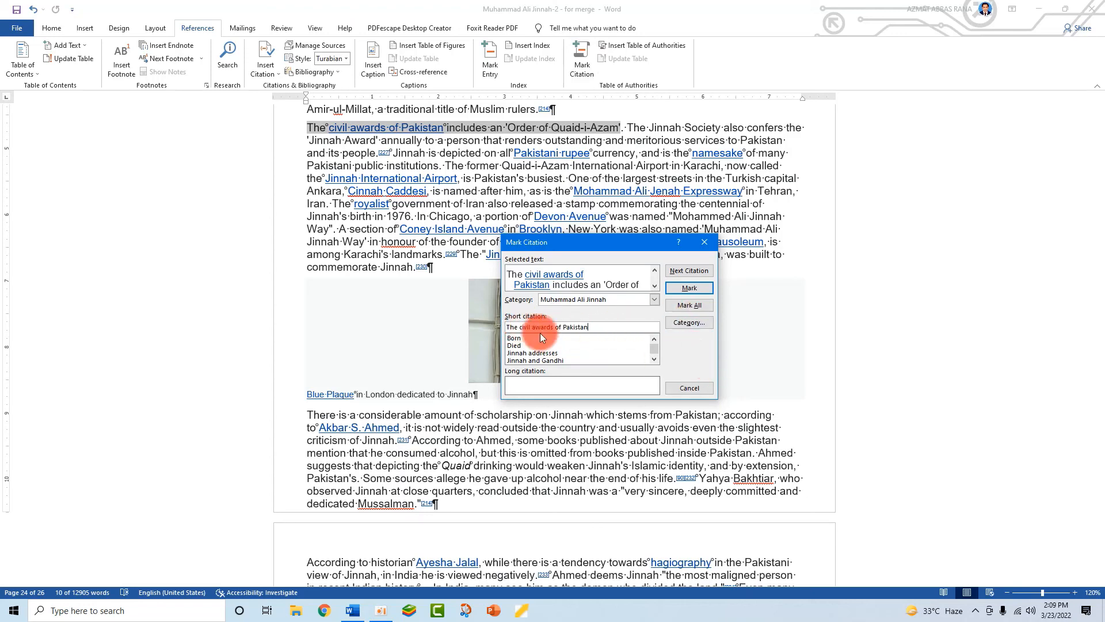
left_click(689, 287)
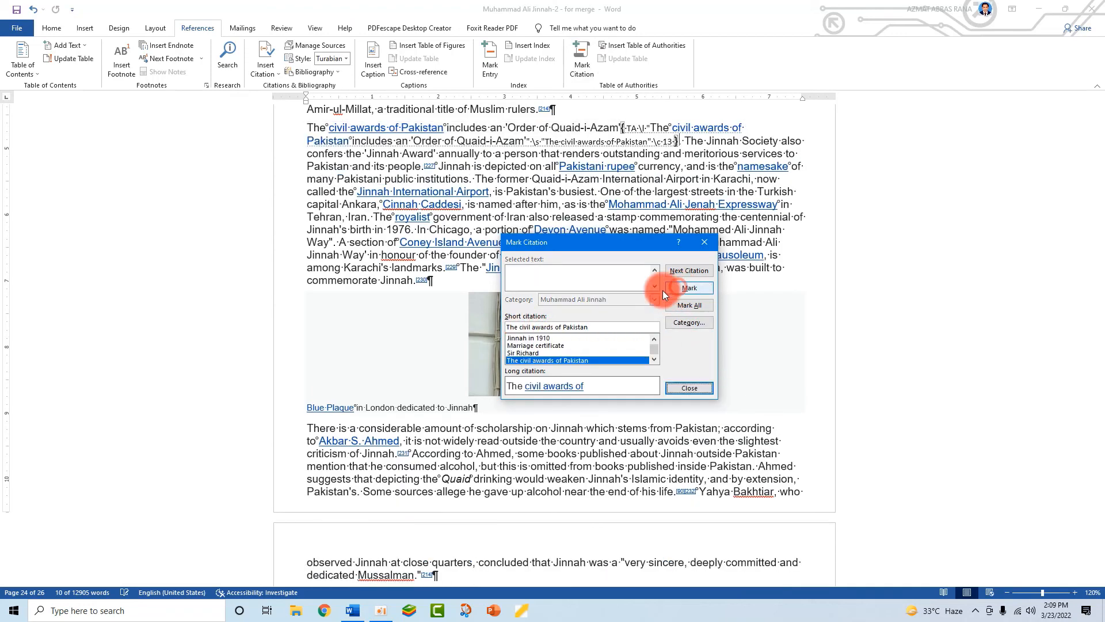
left_click(689, 387)
scroll(486, 423, "down", 5)
scroll(486, 423, "down", 10)
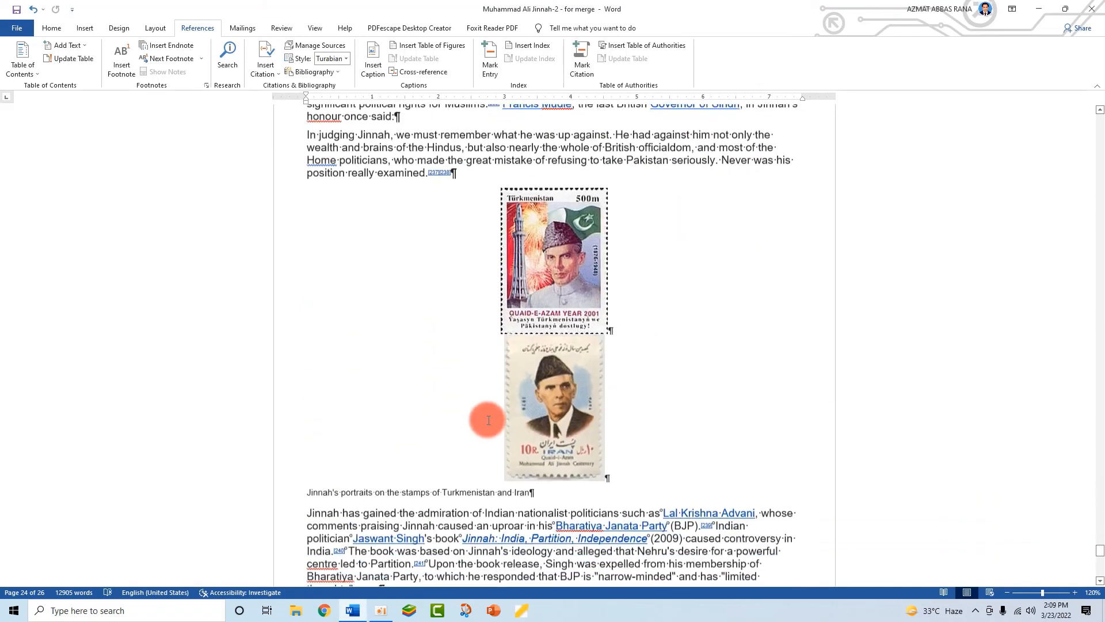
- Select the Table of Authorities at the document end and update it with the new entry
key("ctrl+End")
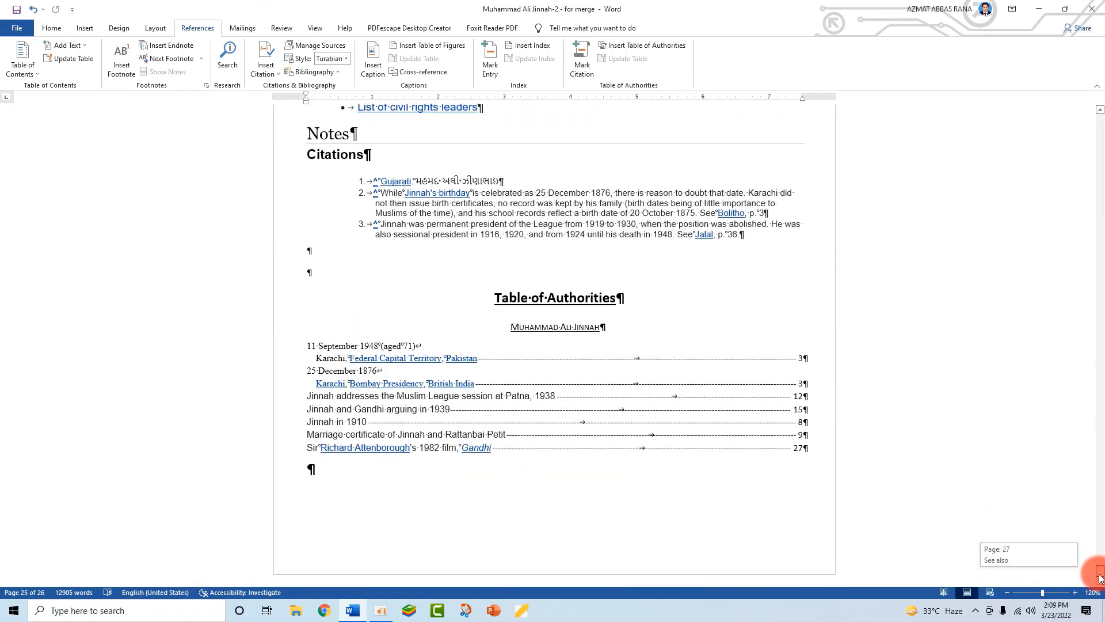
left_click_drag(825, 450, 279, 316)
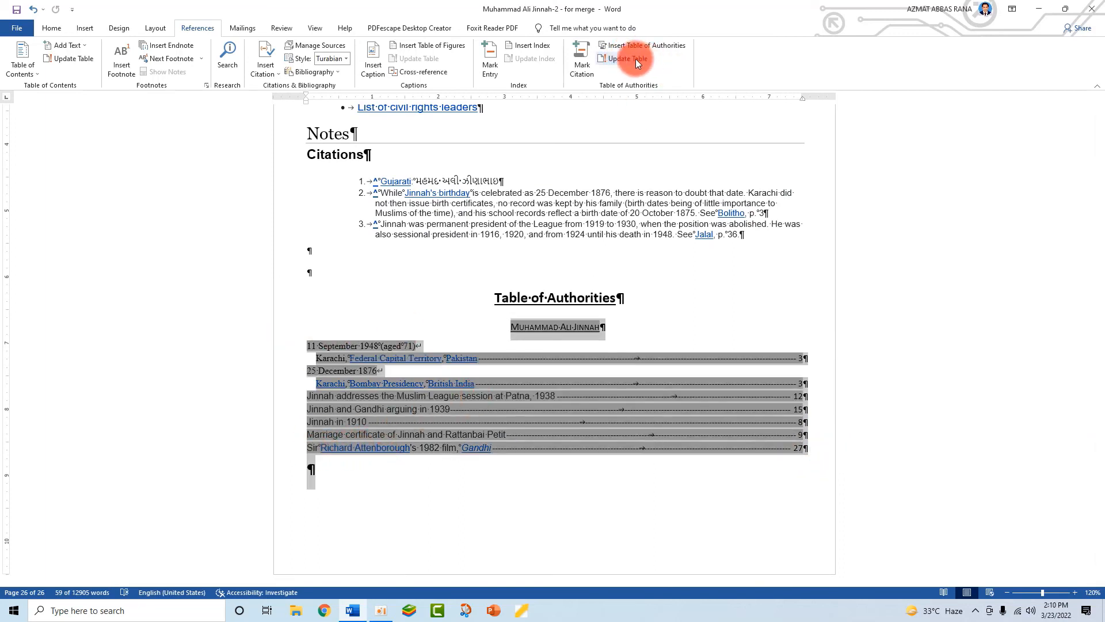
left_click(627, 58)
left_click(353, 480)
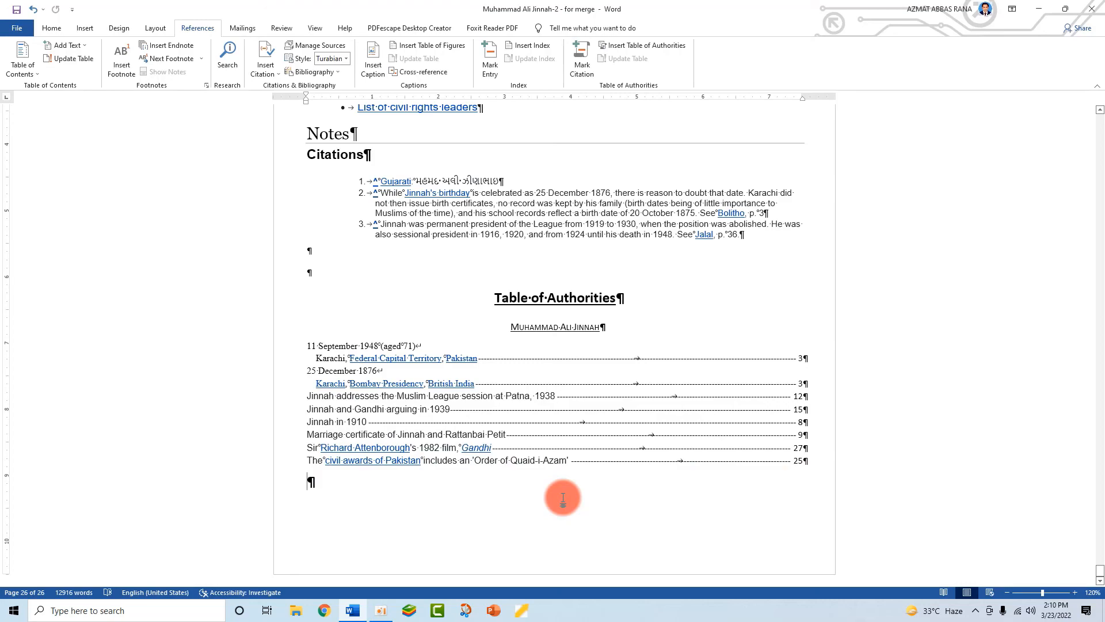
- Return to the civil awards of Pakistan paragraph and place the cursor in it
scroll(656, 375, "up", 15)
scroll(656, 377, "up", 10)
scroll(633, 345, "up", 10)
scroll(650, 282, "down", 4)
left_click(659, 281)
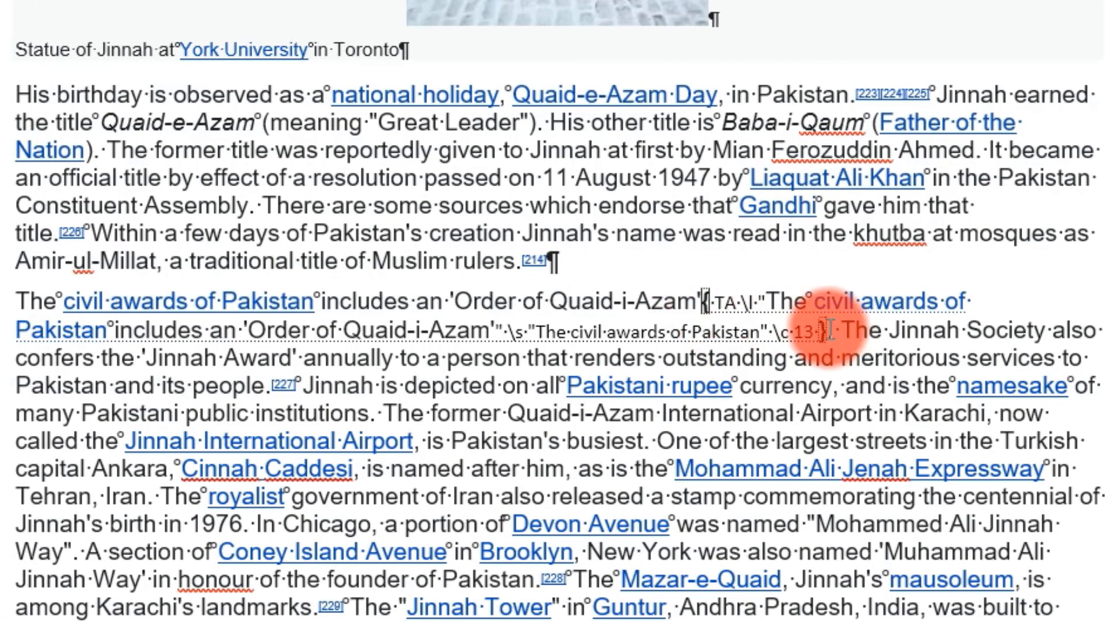
- Delete the TA field code from the civil awards paragraph, then update the Table of Authorities
left_click_drag(824, 331, 708, 296)
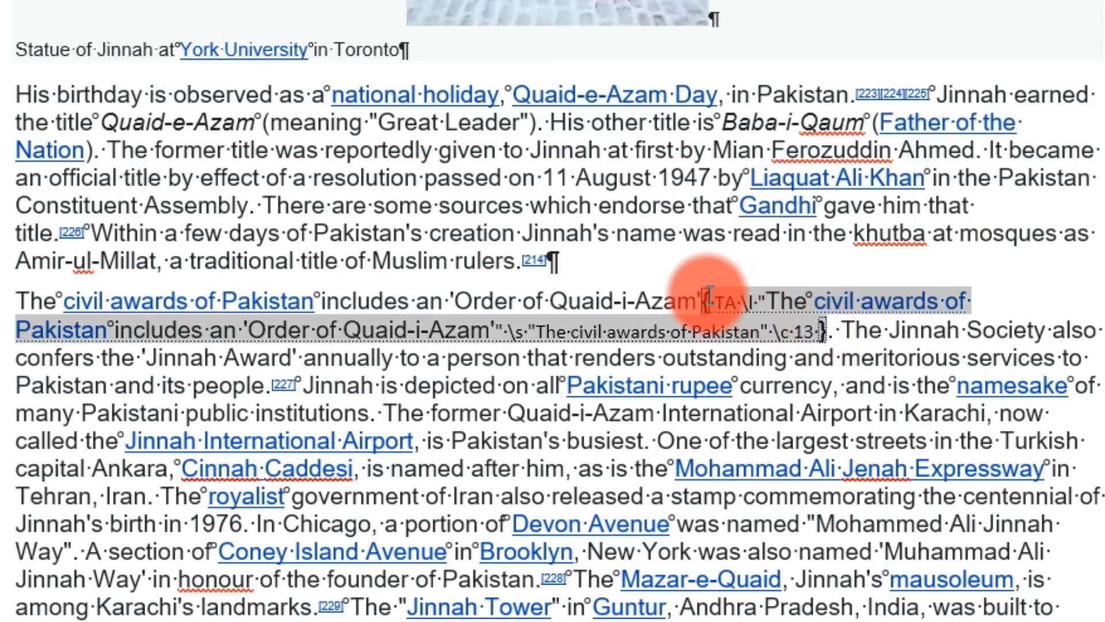
key("Delete")
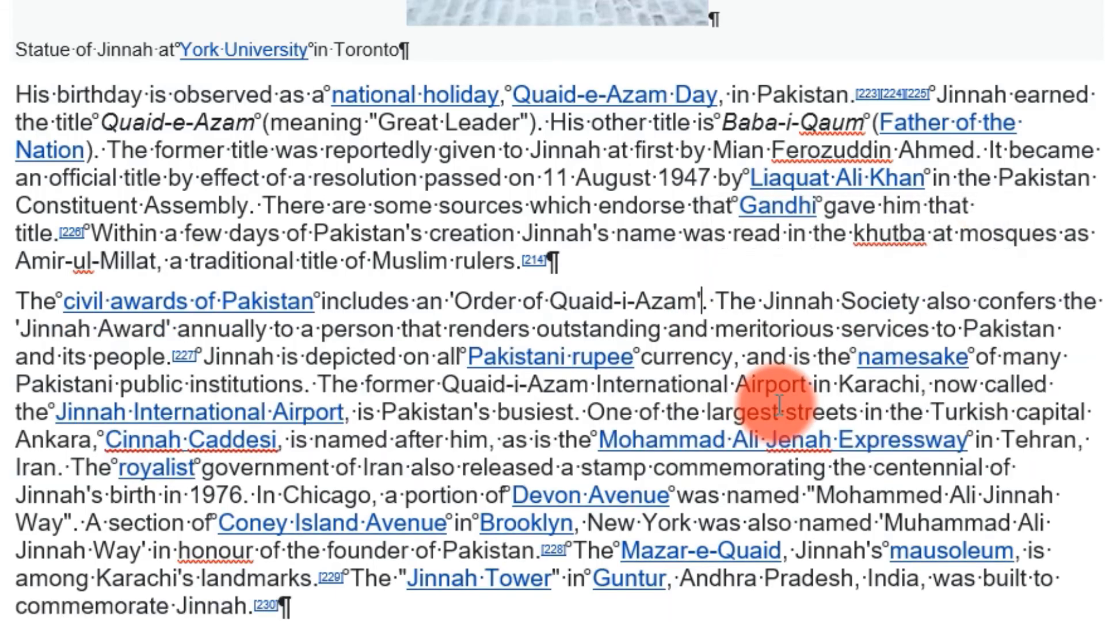
scroll(426, 493, "down", 15)
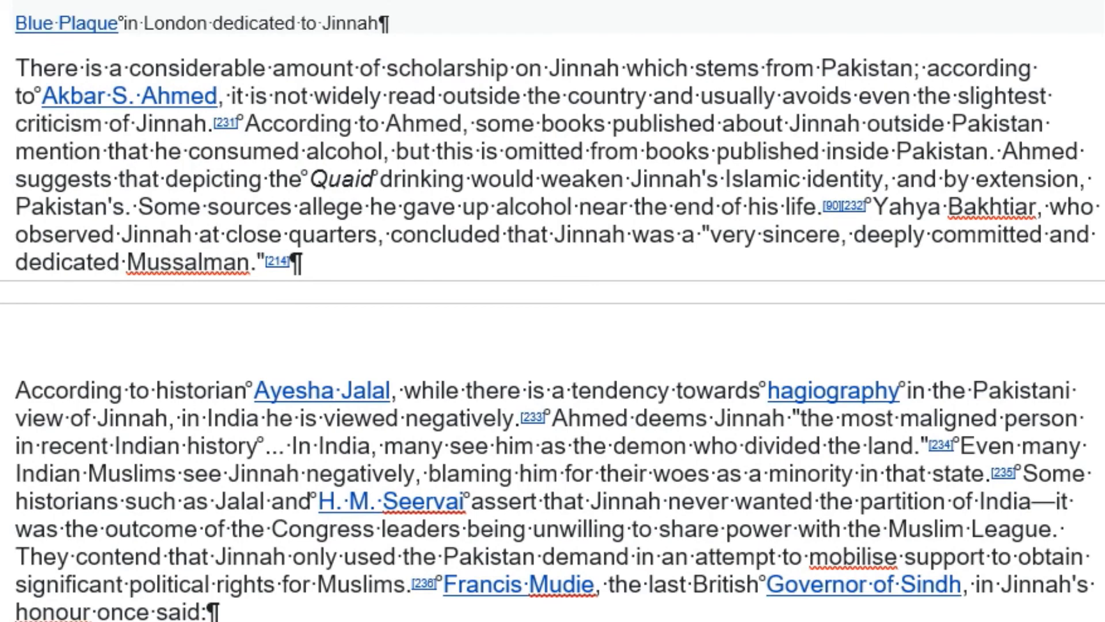
scroll(552, 311, "down", 20)
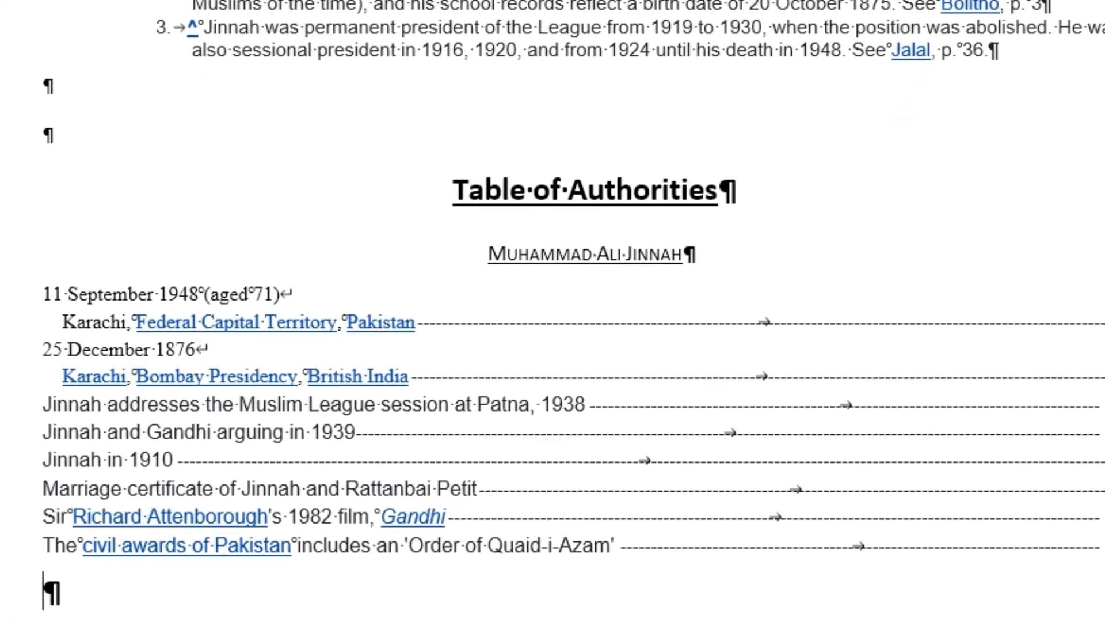
left_click_drag(379, 552, 25, 289)
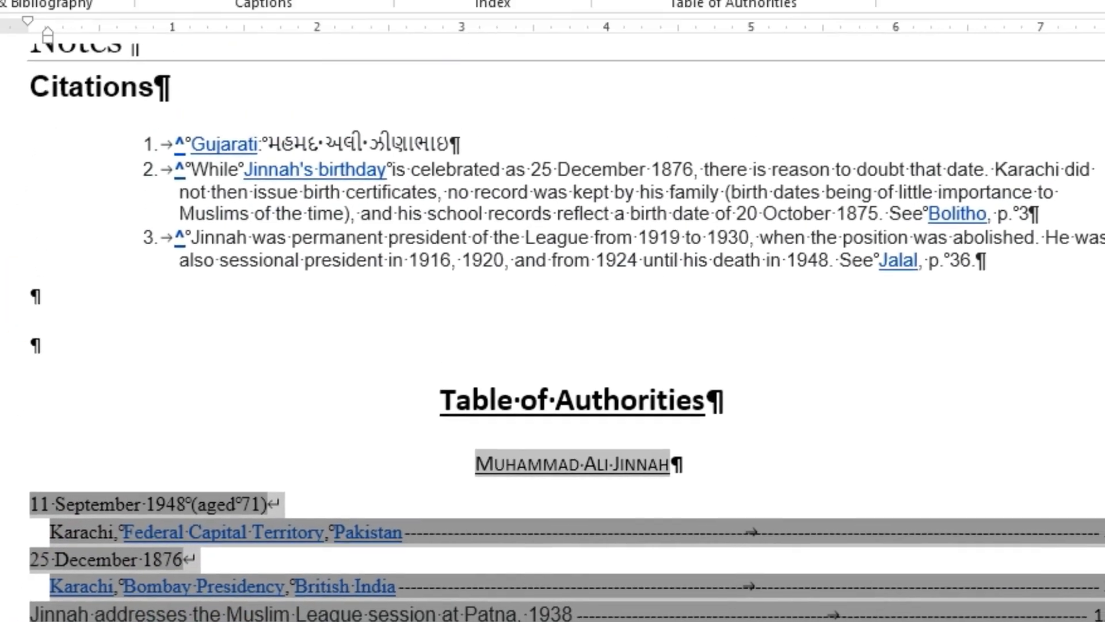
left_click(686, 161)
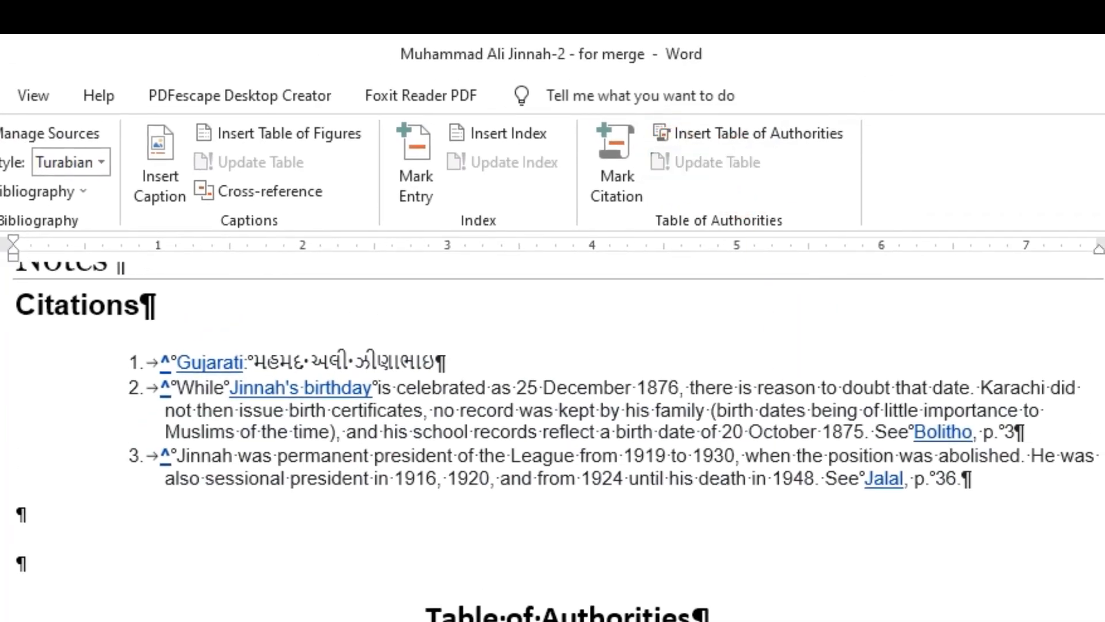
- Scroll up and back down through the document to review it
scroll(552, 441, "up", 12)
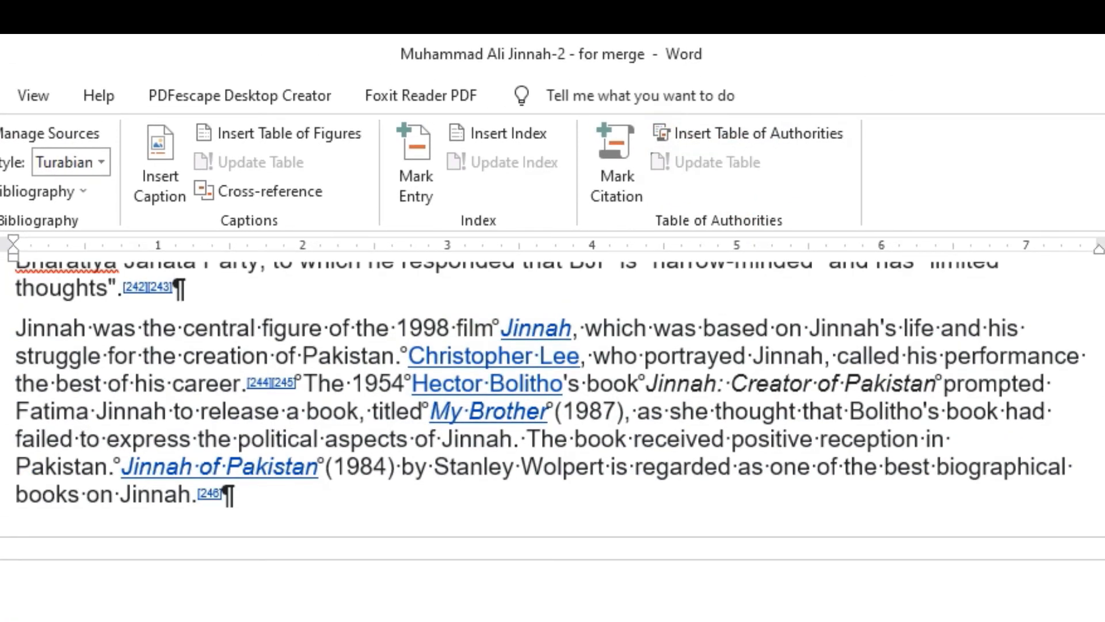
scroll(552, 441, "up", 5)
scroll(553, 441, "up", 15)
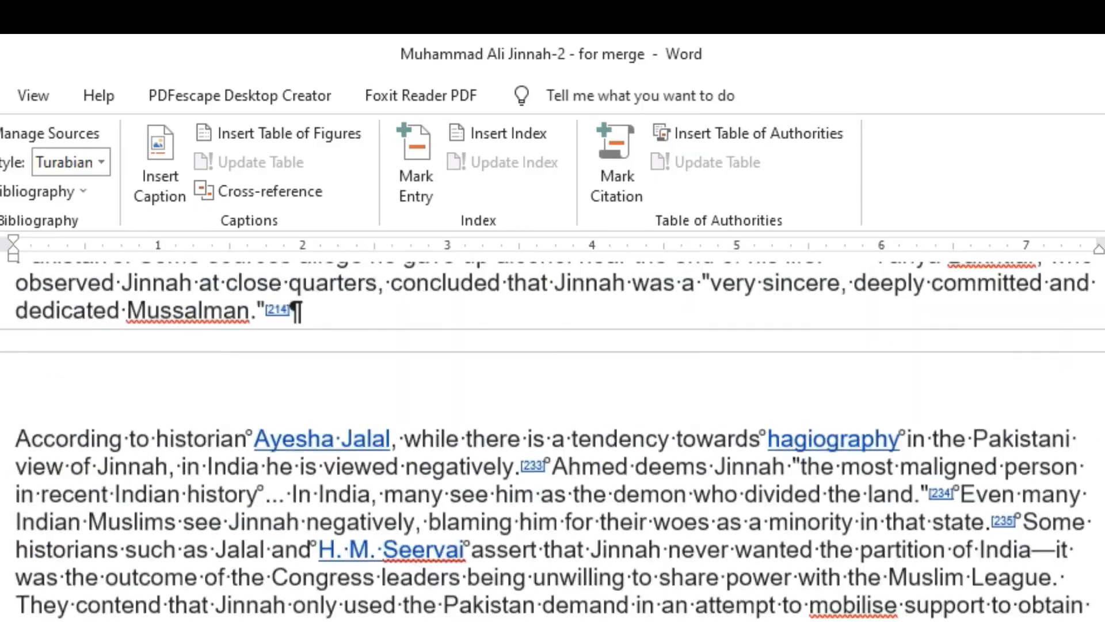
scroll(552, 441, "up", 10)
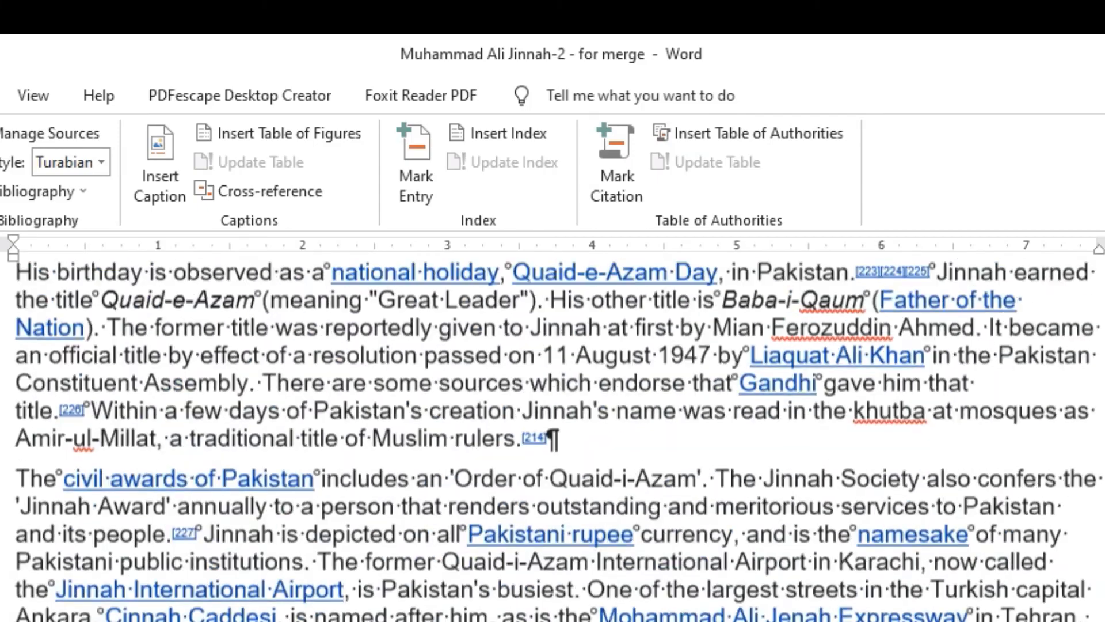
scroll(553, 441, "down", 6)
scroll(552, 441, "down", 5)
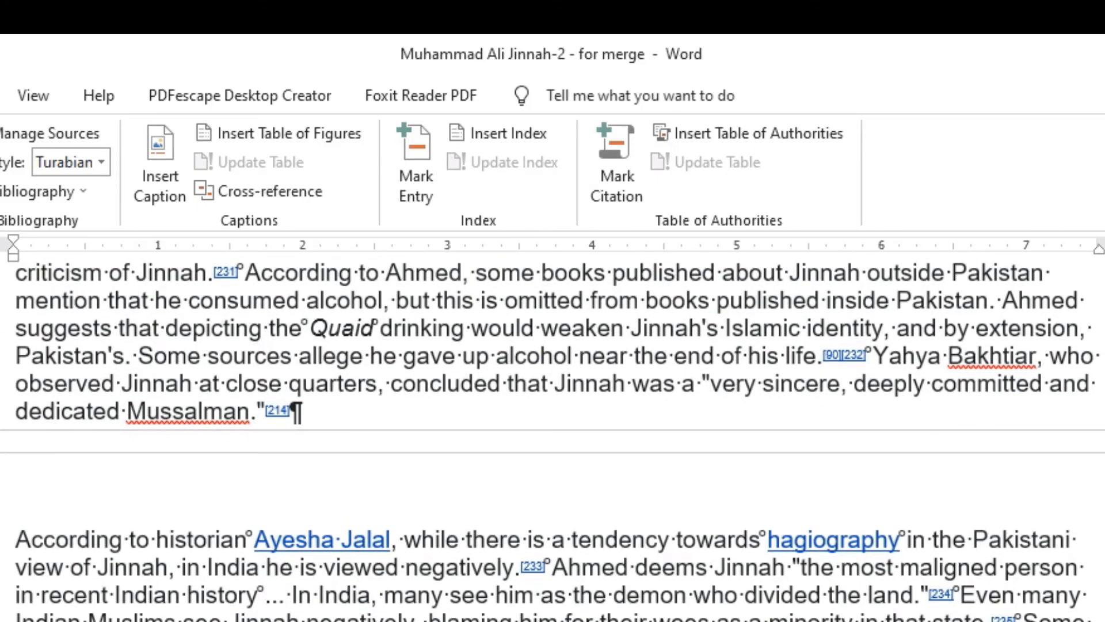
scroll(552, 441, "down", 10)
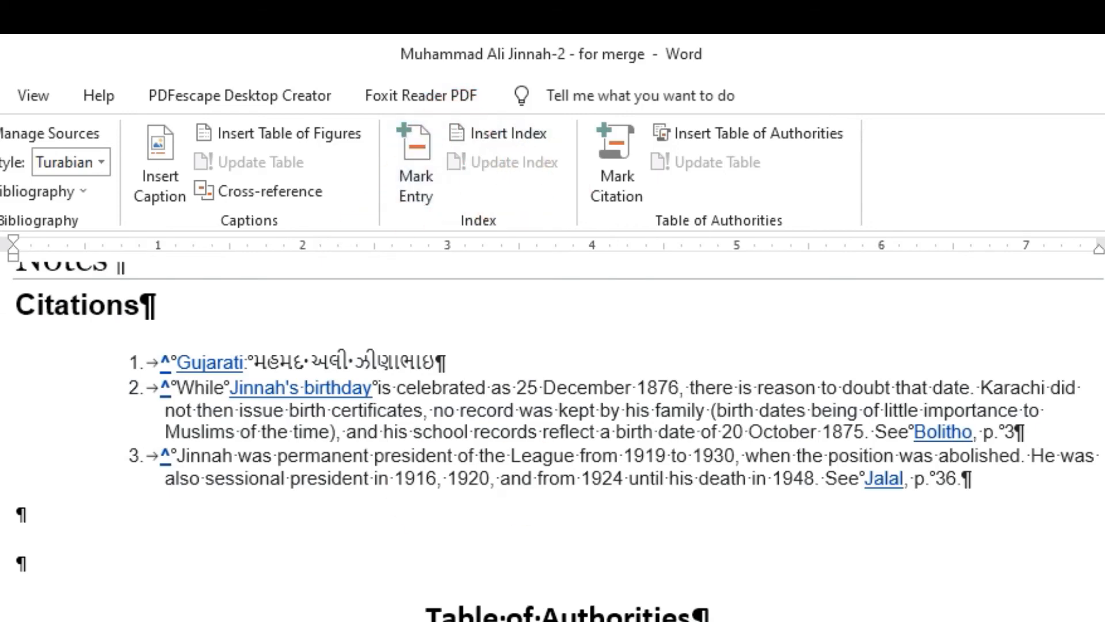
- Select entries in the Table of Authorities, then bring up the Mailings commands
left_click(552, 620)
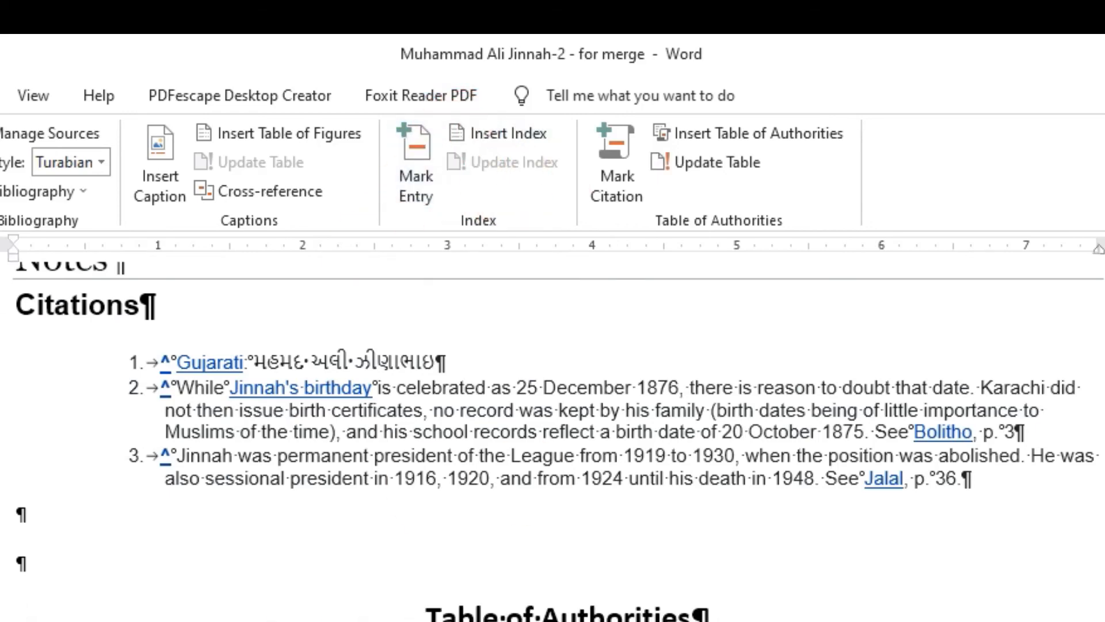
left_click_drag(553, 621, 426, 619)
left_click(553, 619)
left_click_drag(552, 621, 748, 621)
left_click(0, 96)
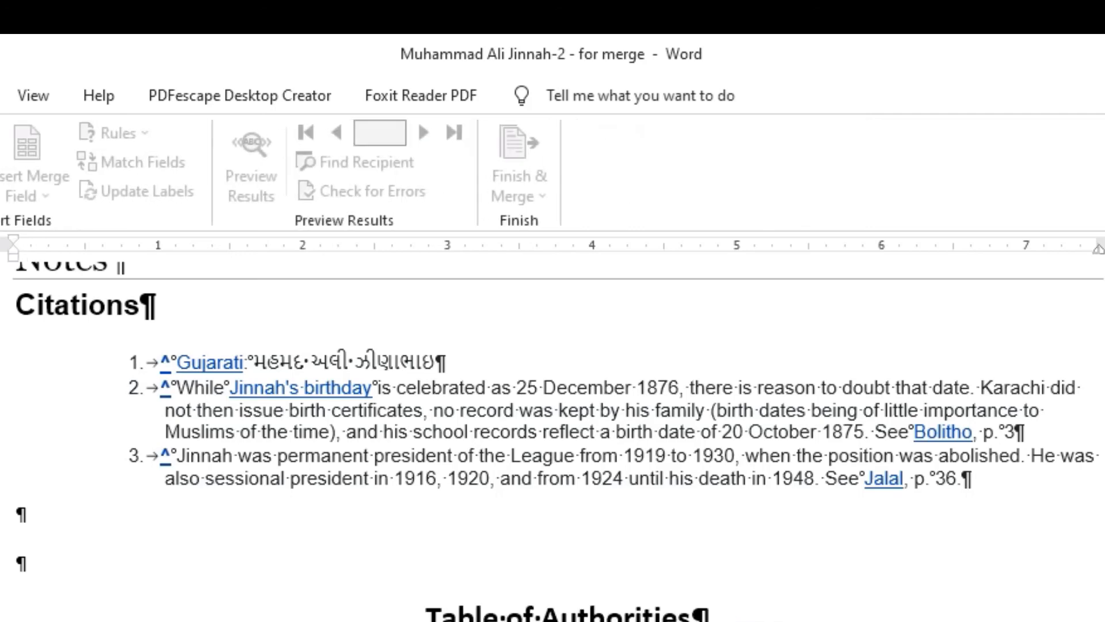